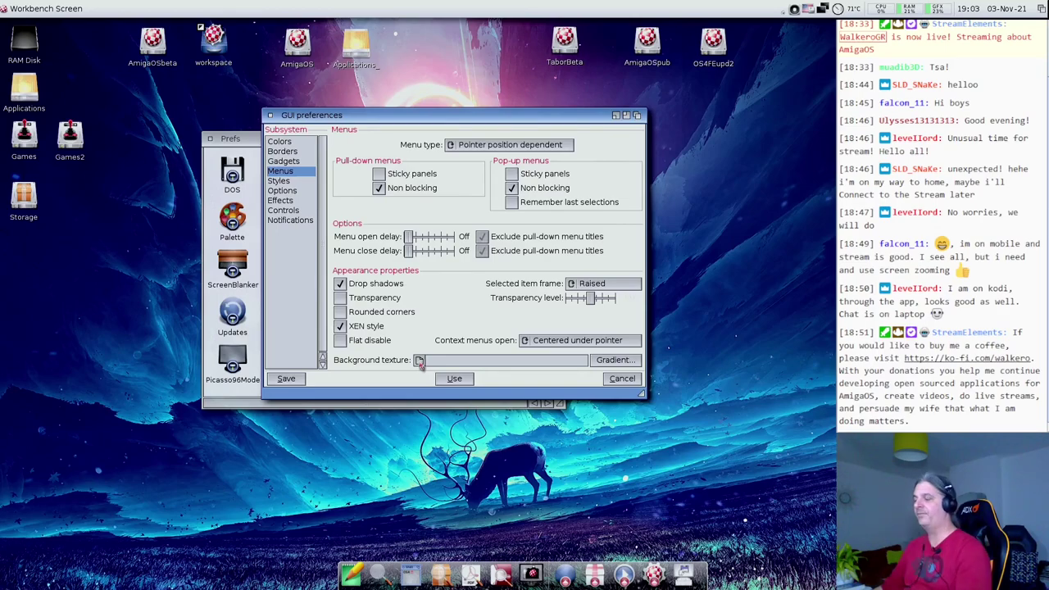
Apply a Color gradient with start color green 255 to the menu background, and view it in the Workbench menus.
click(608, 363)
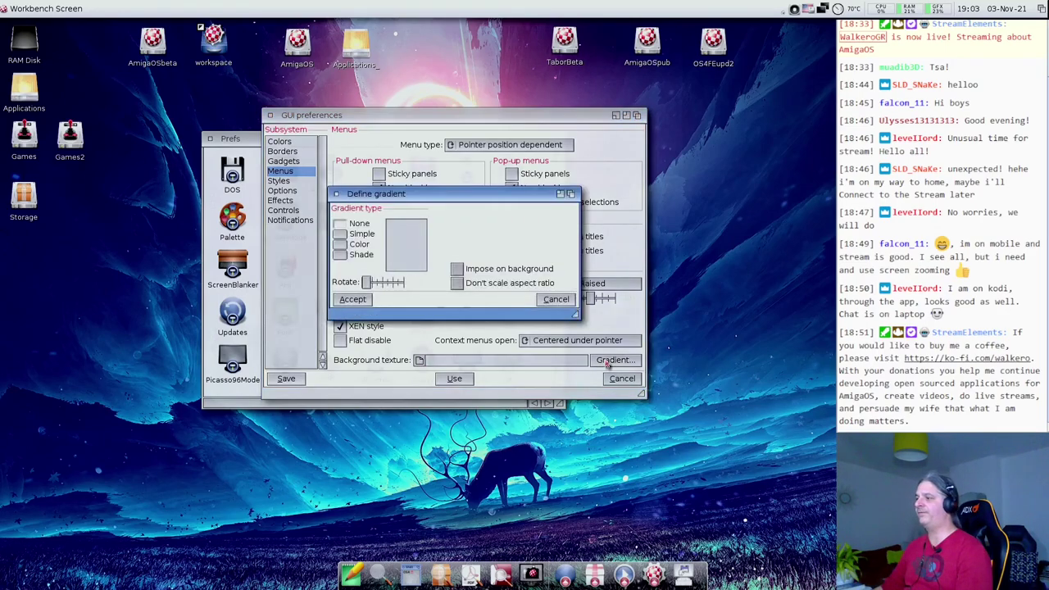
click(350, 245)
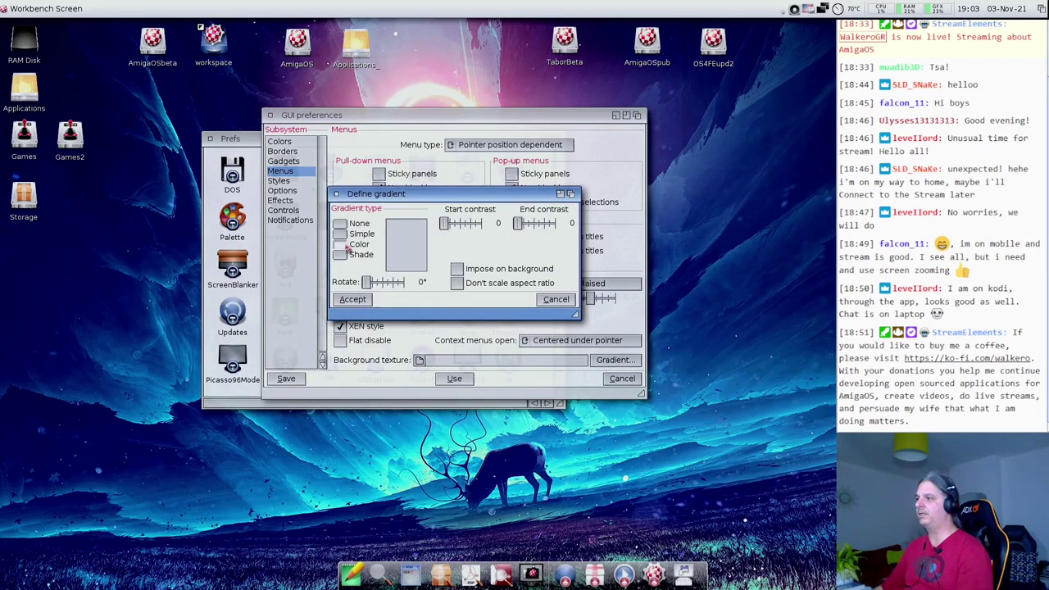
drag(456, 237, 527, 242)
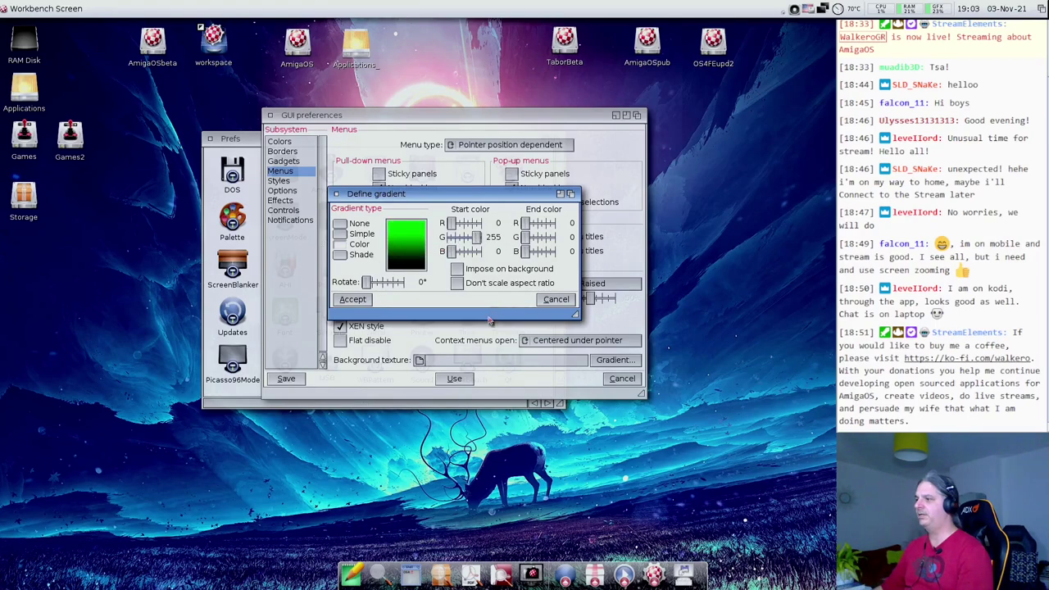
click(354, 301)
click(455, 380)
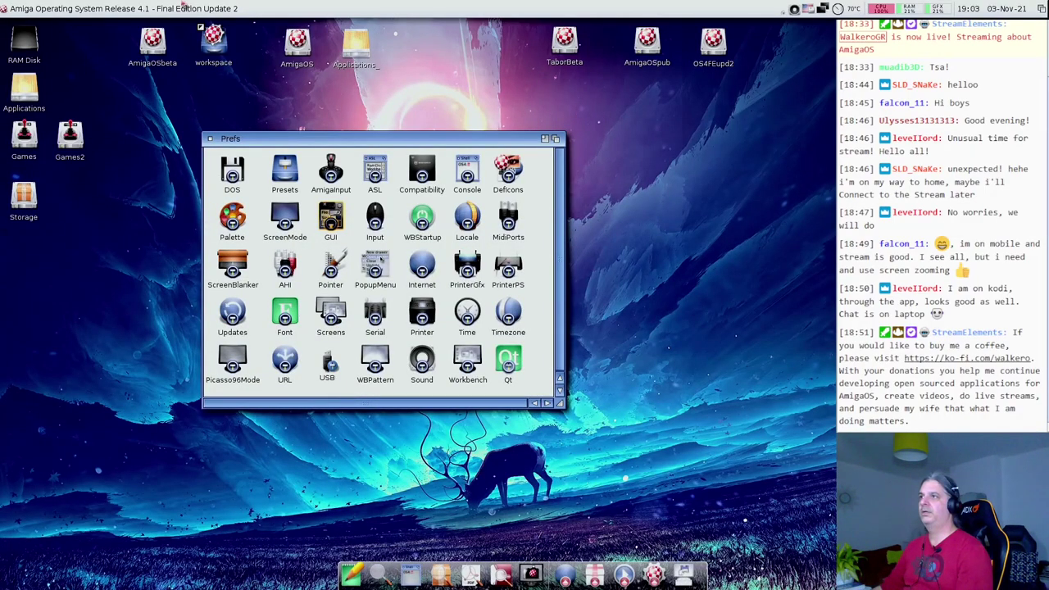
right_click(182, 5)
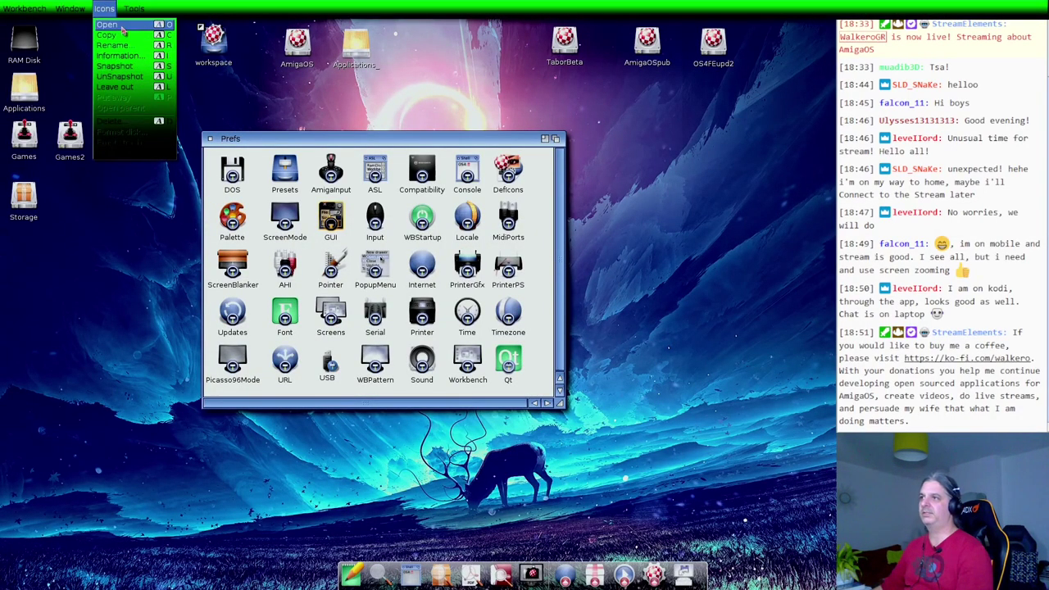
Enable Transparency and Rounded corners for menus in the GUI preferences, apply them for the session, and view the Workbench menus.
double_click(336, 215)
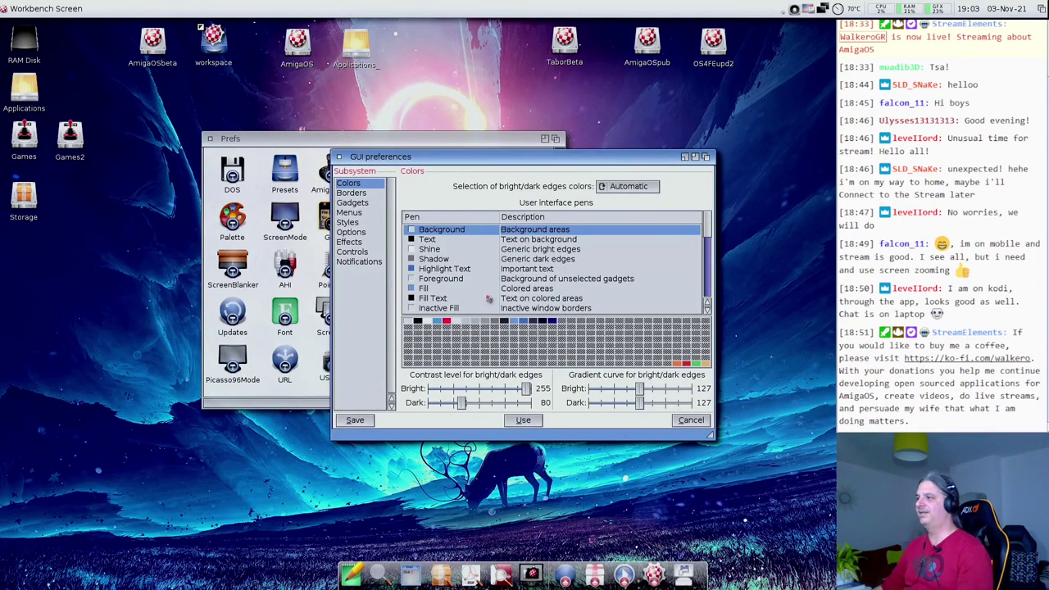
click(361, 214)
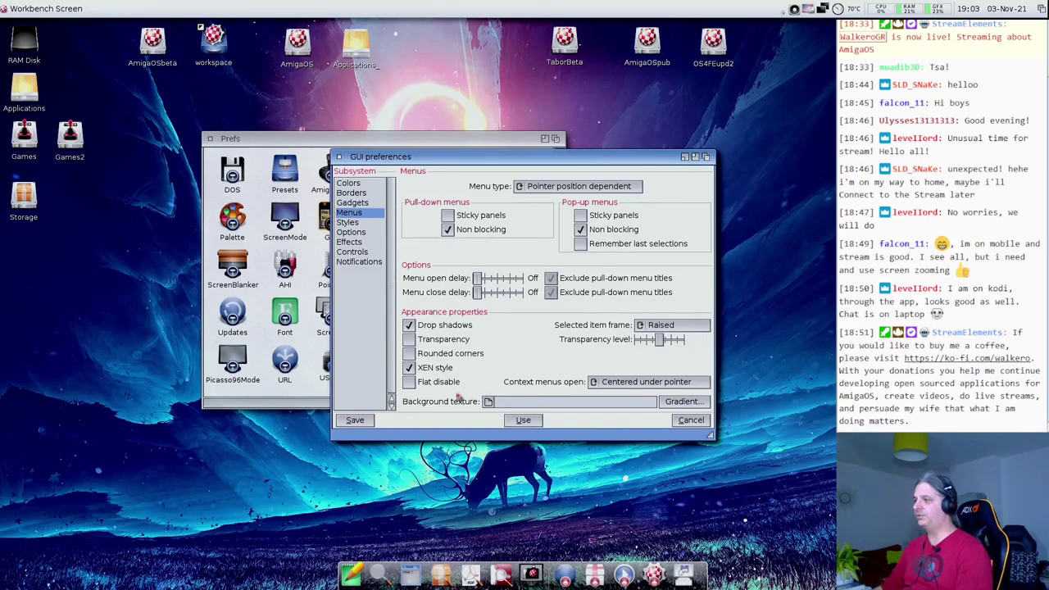
click(409, 339)
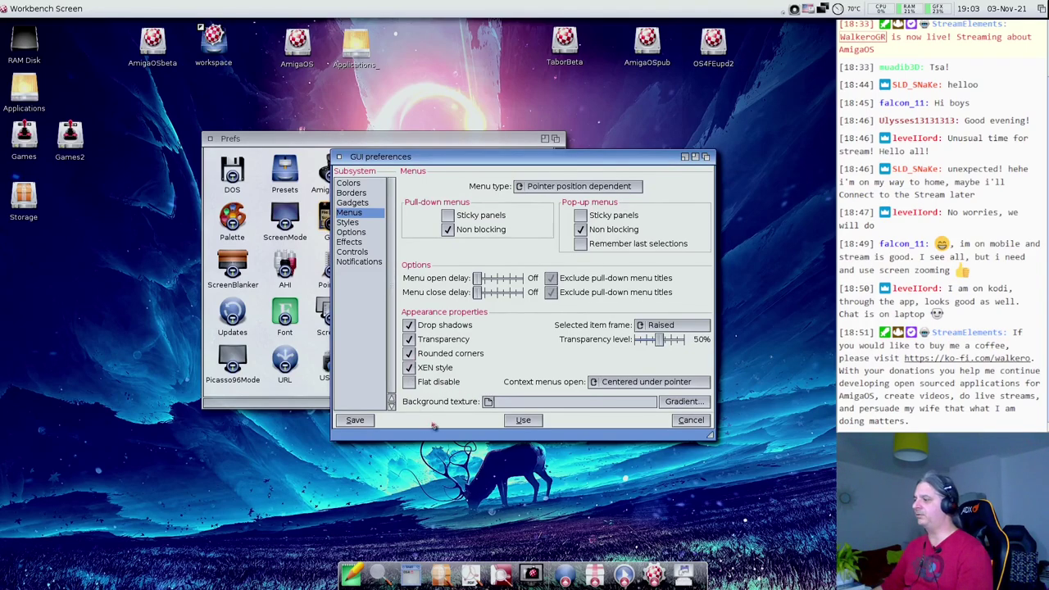
click(523, 420)
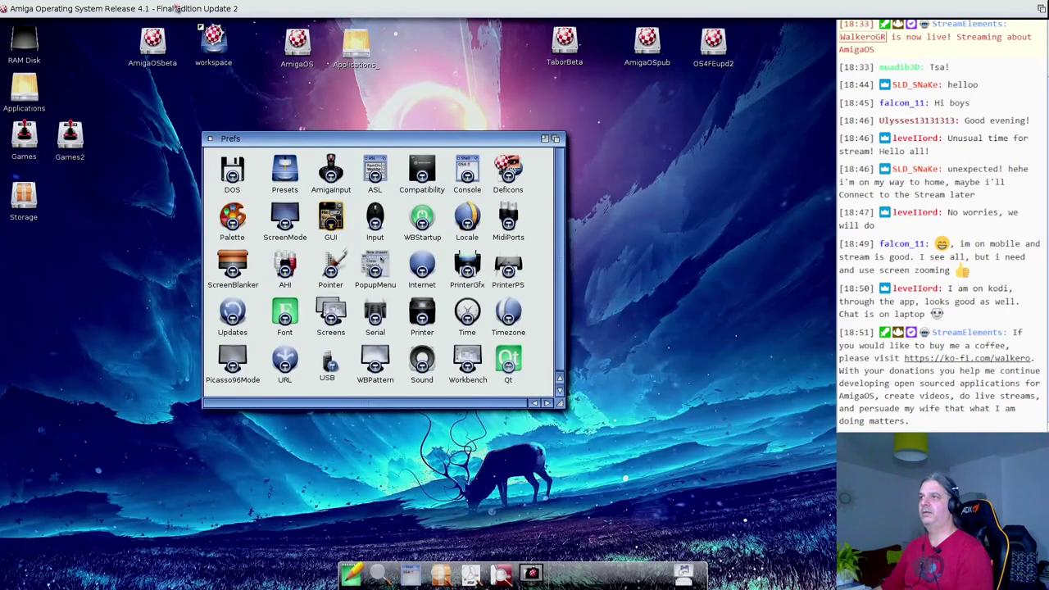
right_click(176, 8)
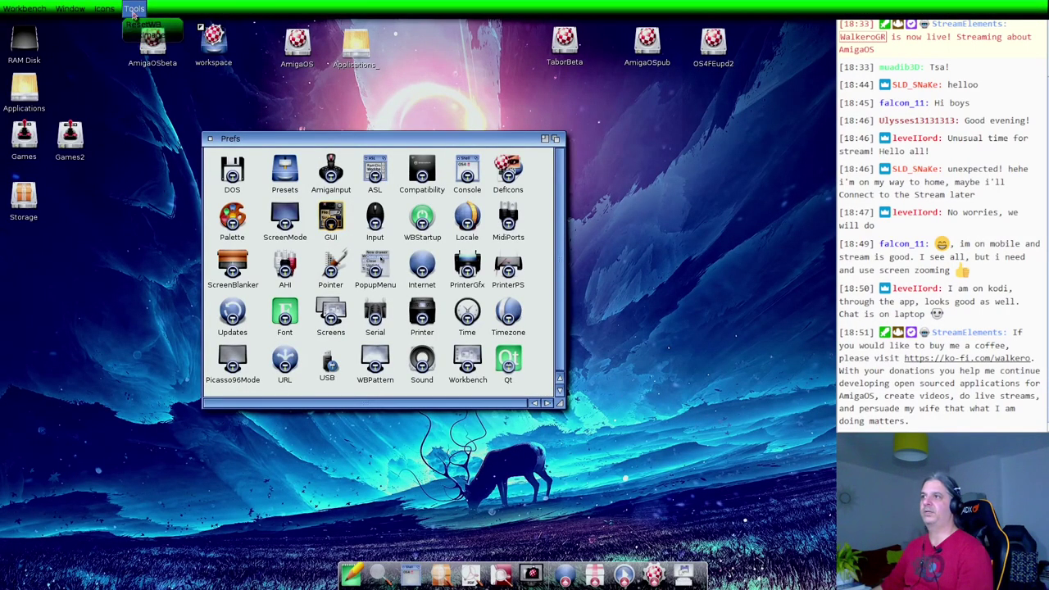
mouse_move(104, 8)
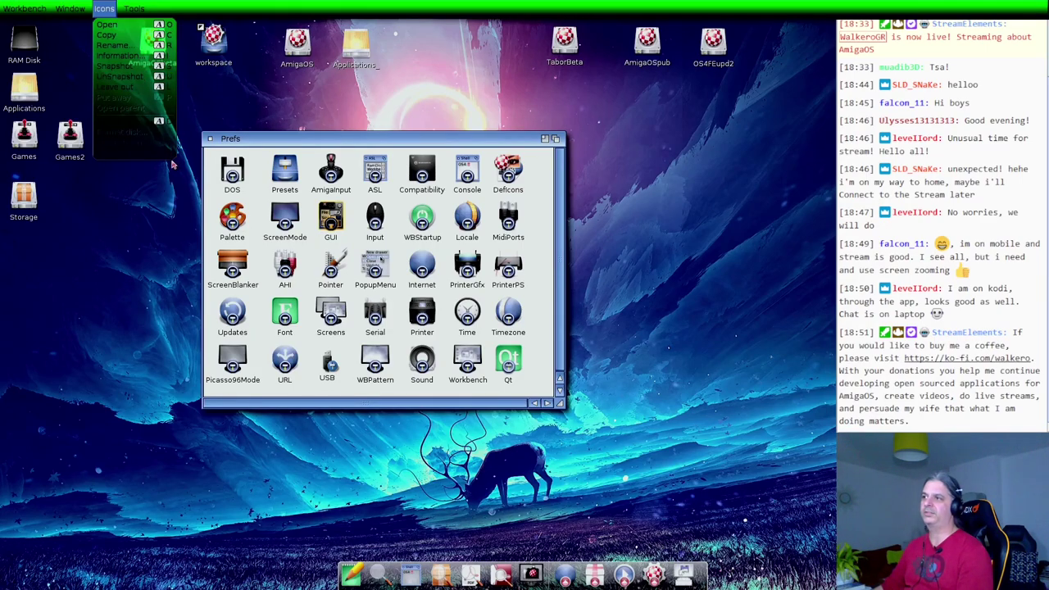
right_click(123, 10)
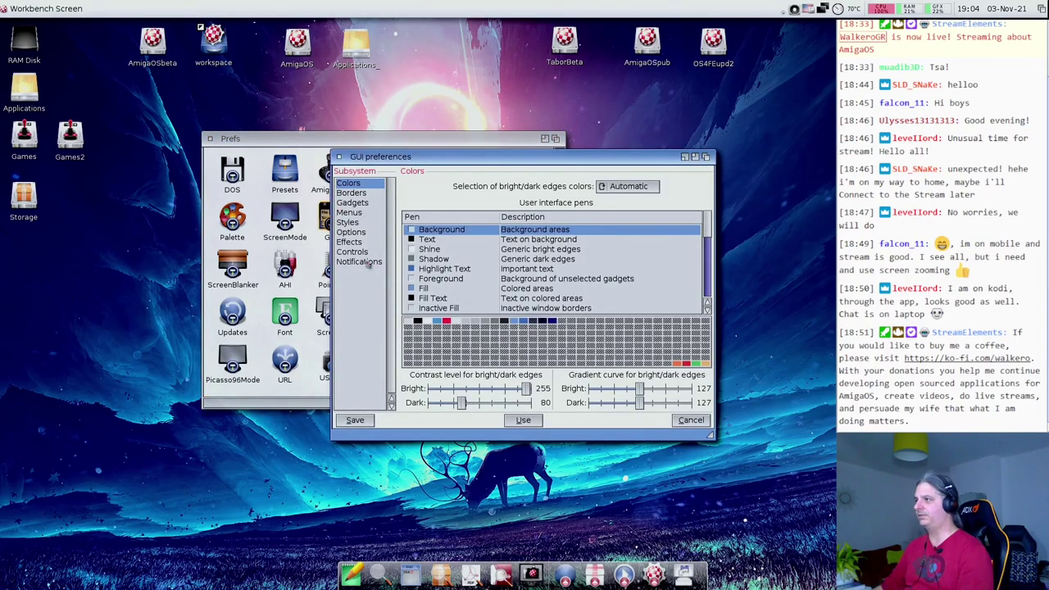
Set the menu gradient's end color to green 255 and blue 255, and apply the change for the session.
click(358, 205)
click(360, 223)
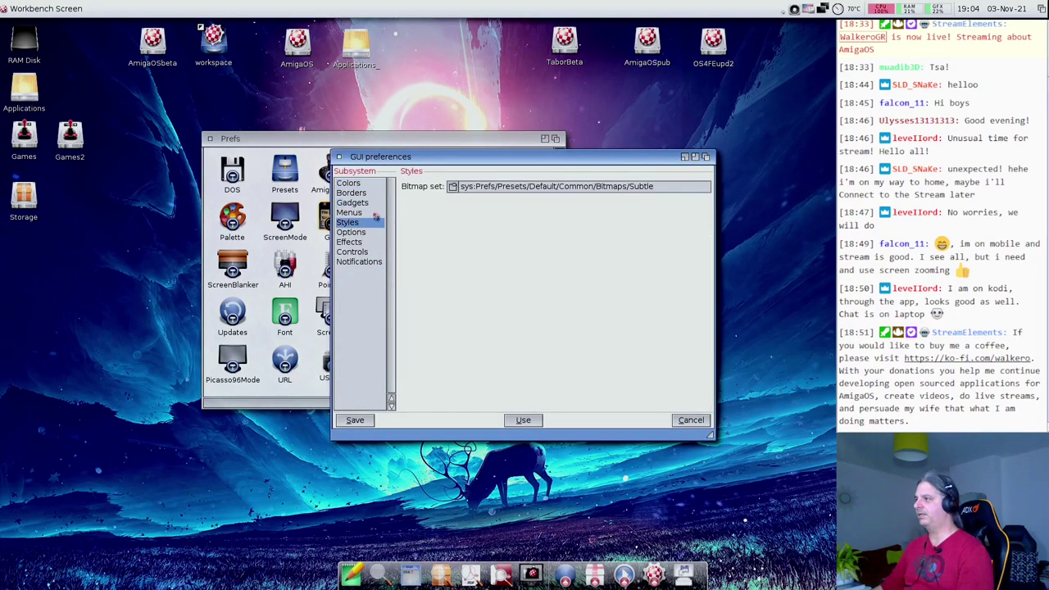
click(375, 212)
click(687, 402)
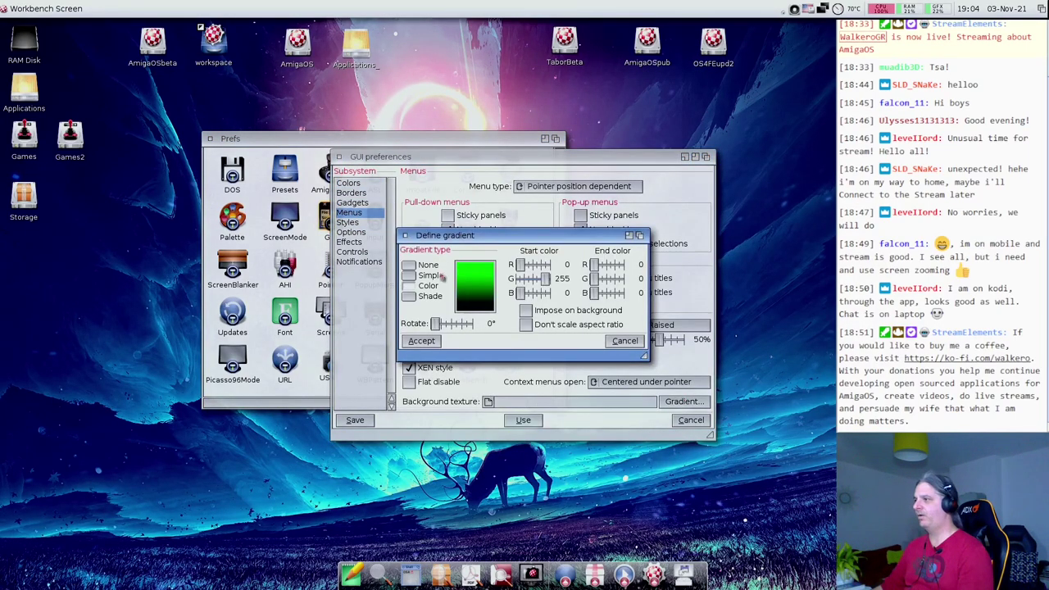
drag(594, 293, 625, 280)
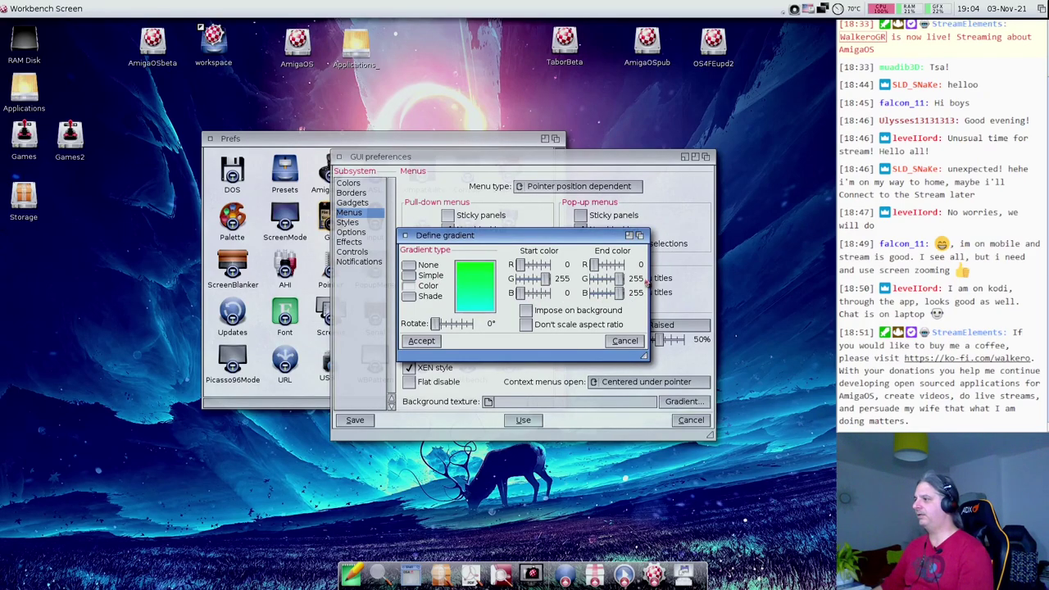
click(432, 344)
click(511, 421)
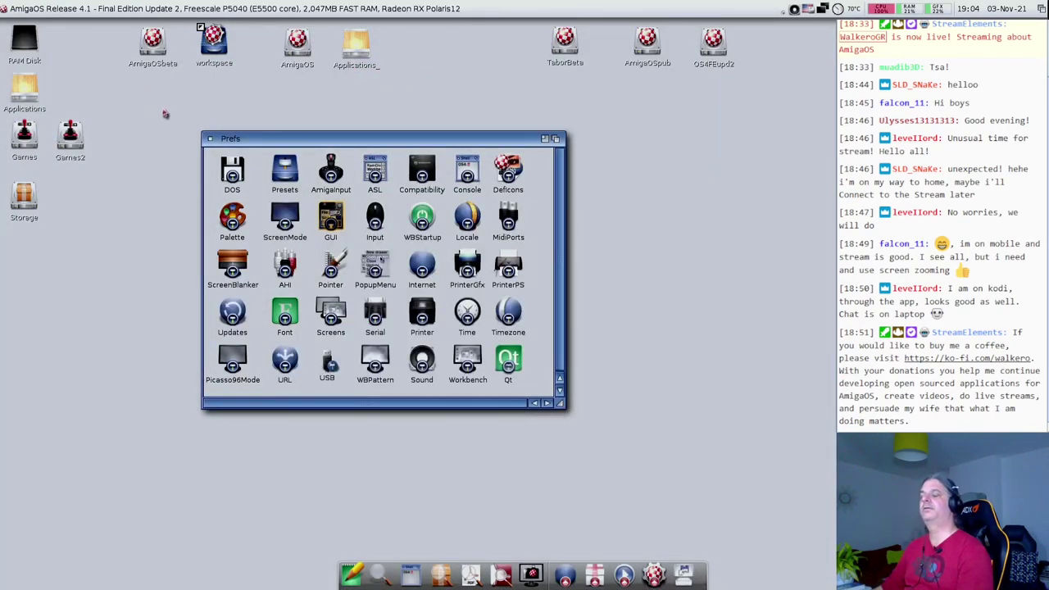
Examine how the changed menu appearance looks in the Workbench Window menu and its View by submenu.
click(244, 111)
drag(264, 138, 266, 138)
click(285, 125)
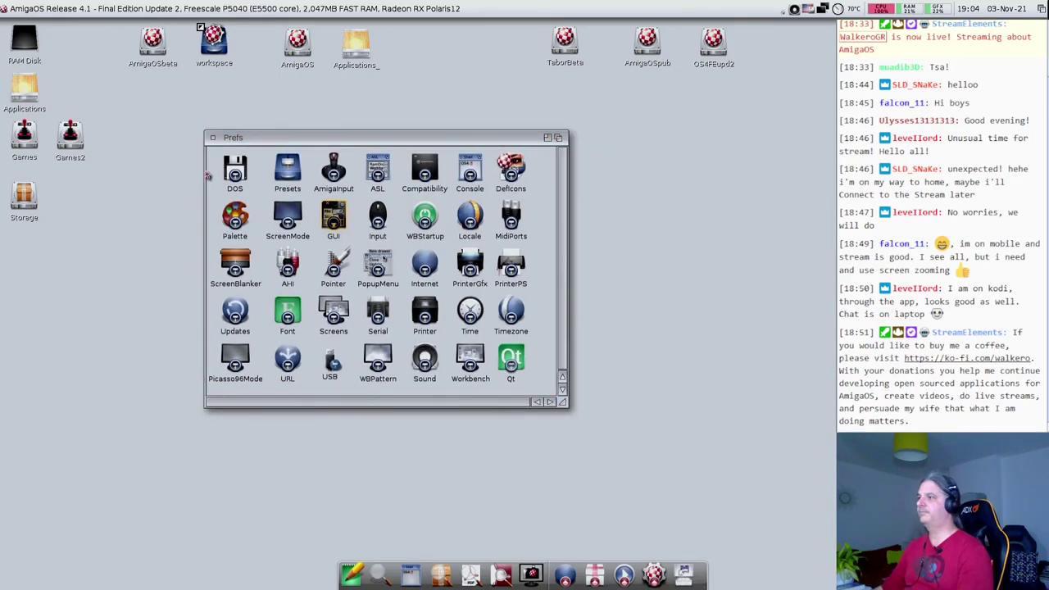
click(328, 230)
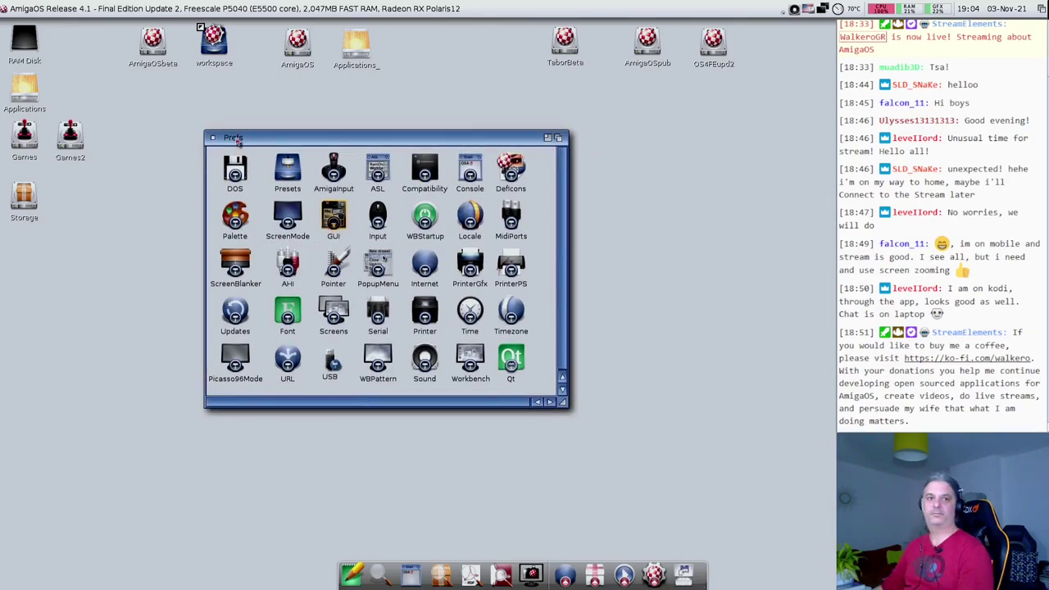
click(270, 103)
click(220, 137)
click(211, 110)
right_click(211, 110)
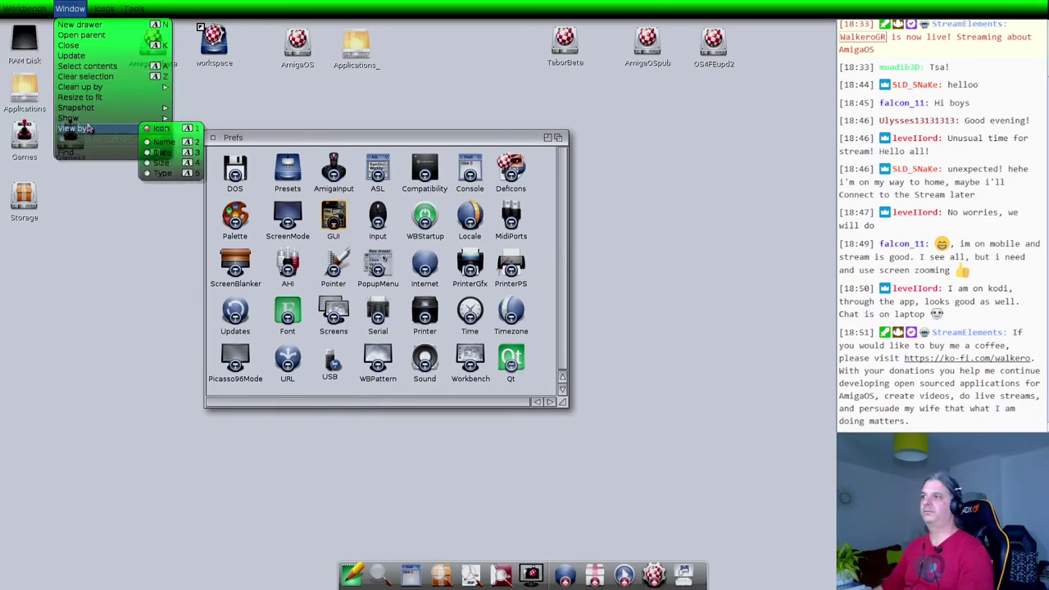
right_click(87, 159)
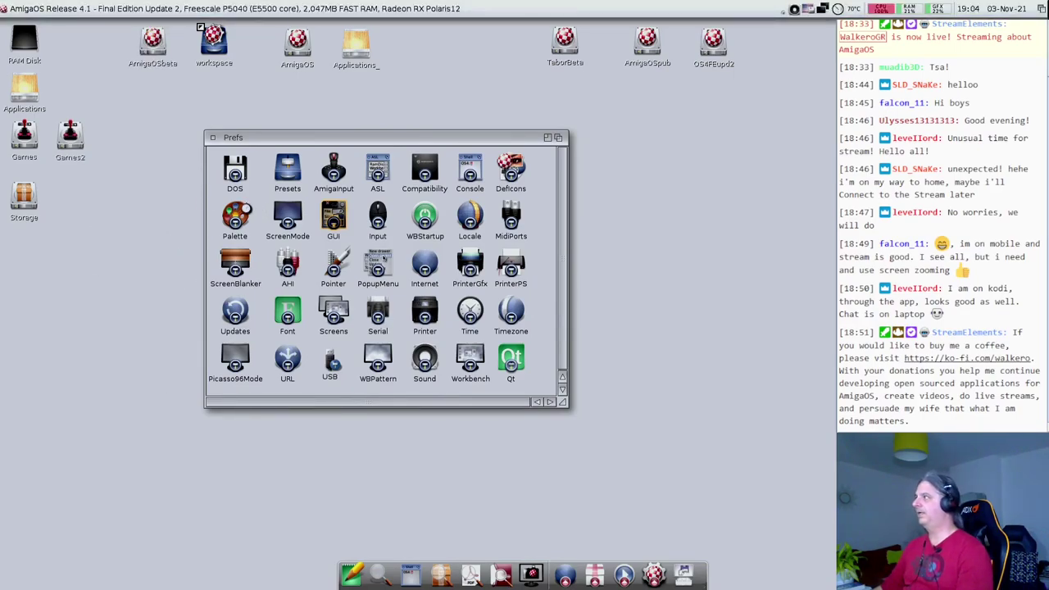
Restart the machine and boot the preselected AmigaOS 4.1 Final Edition configuration.
click(875, 9)
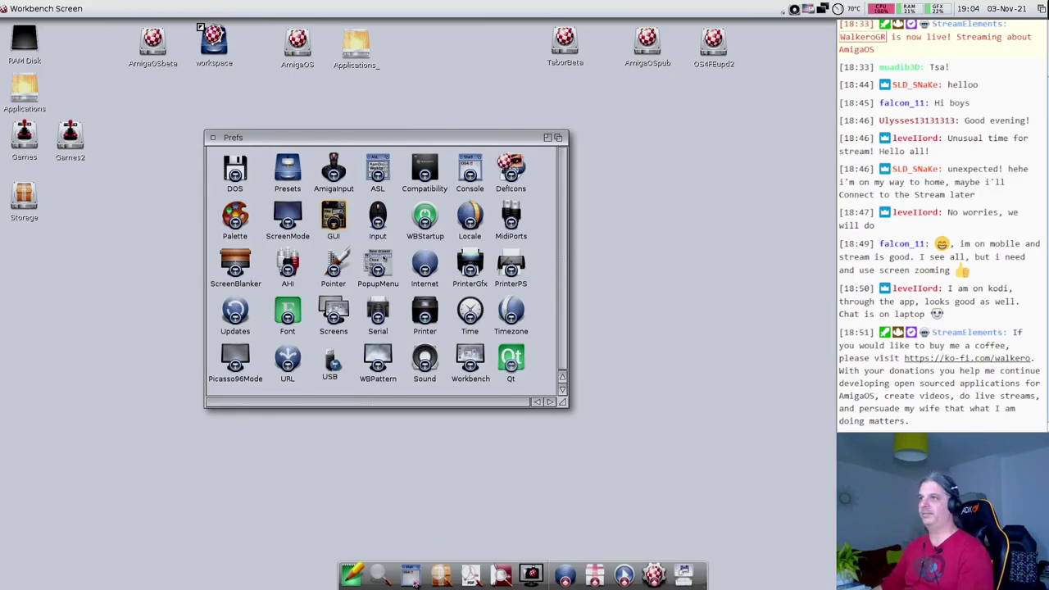
click(79, 101)
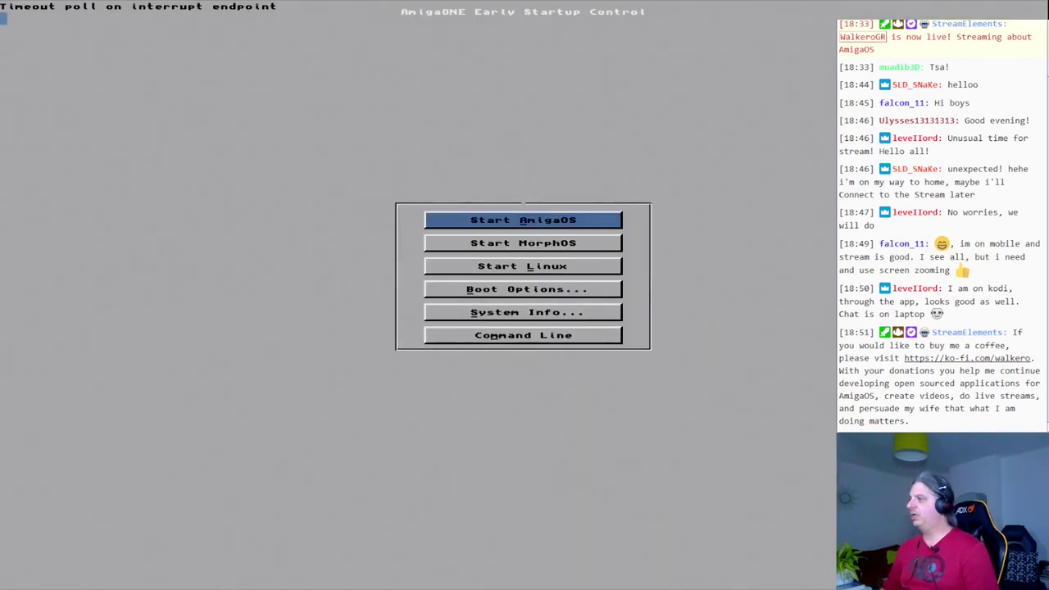
key(Return)
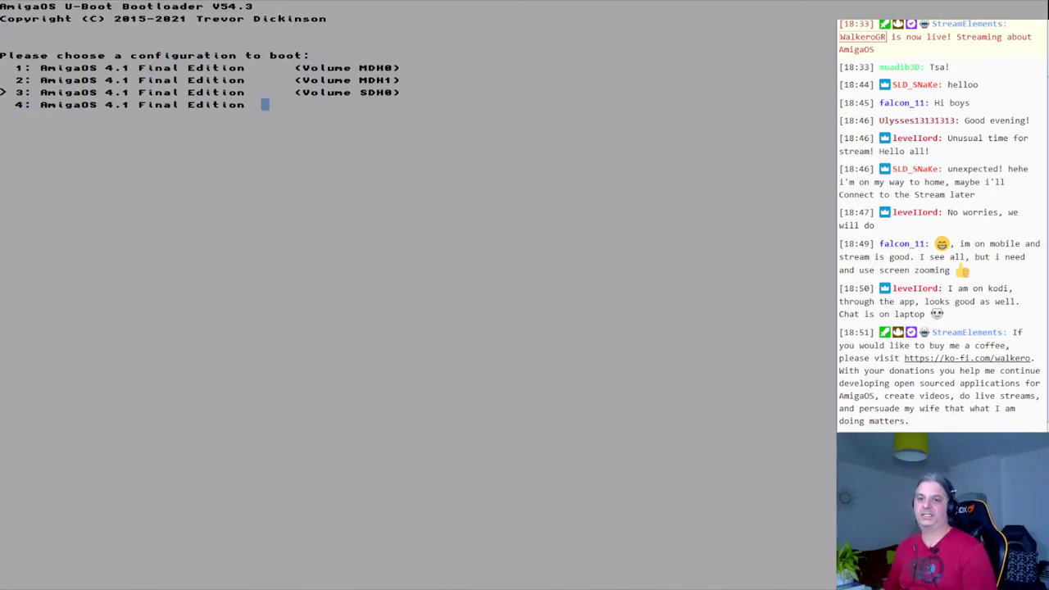
key(Return)
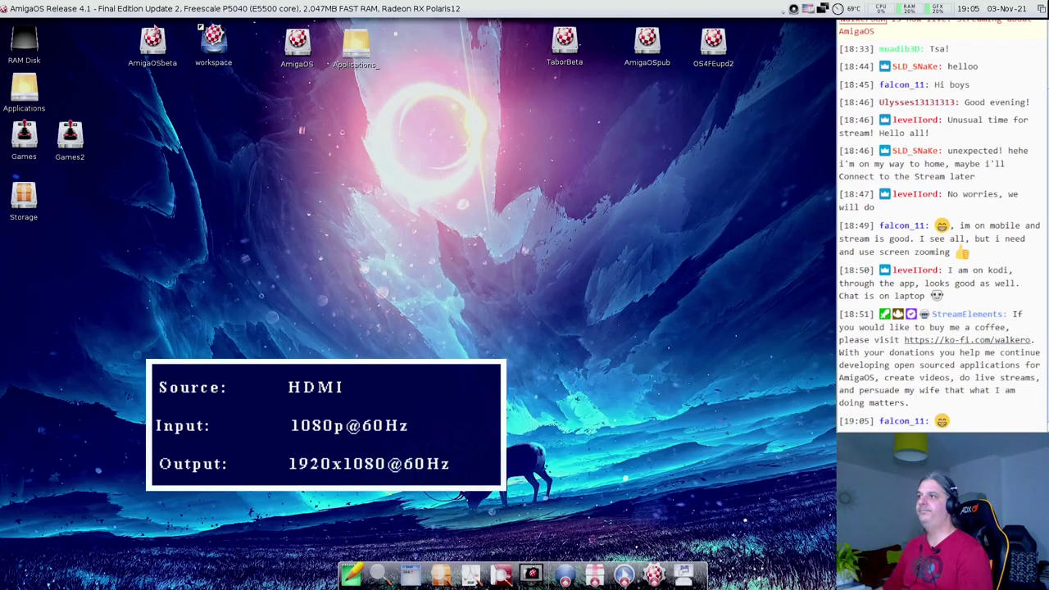
Open the GUI preferences from the AmigaOSbeta Prefs drawer, show the Styles settings, and move the window clear of the drawer.
click(153, 48)
double_click(153, 47)
click(165, 219)
double_click(165, 220)
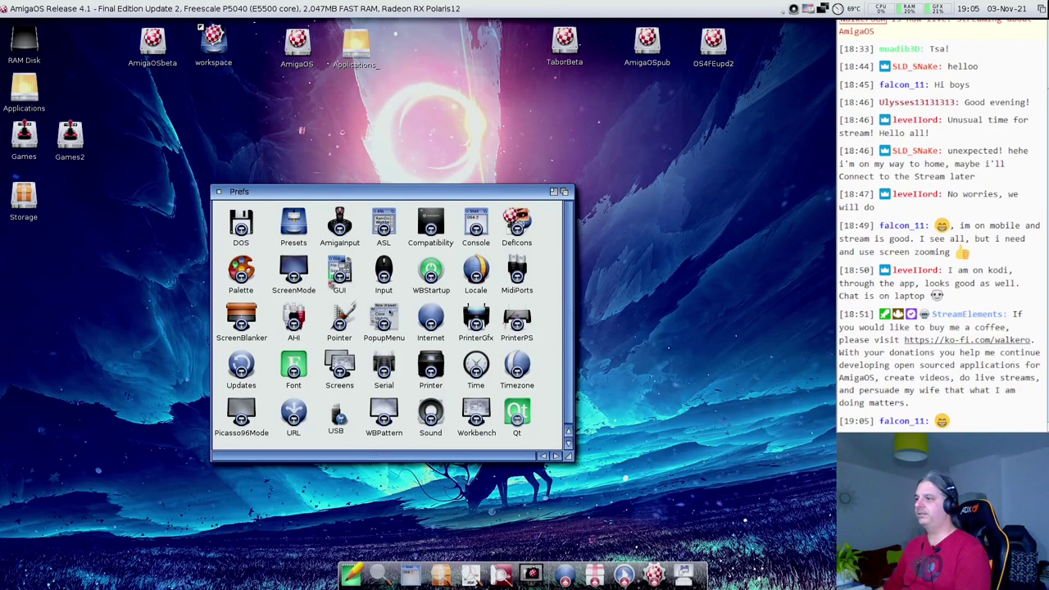
double_click(335, 276)
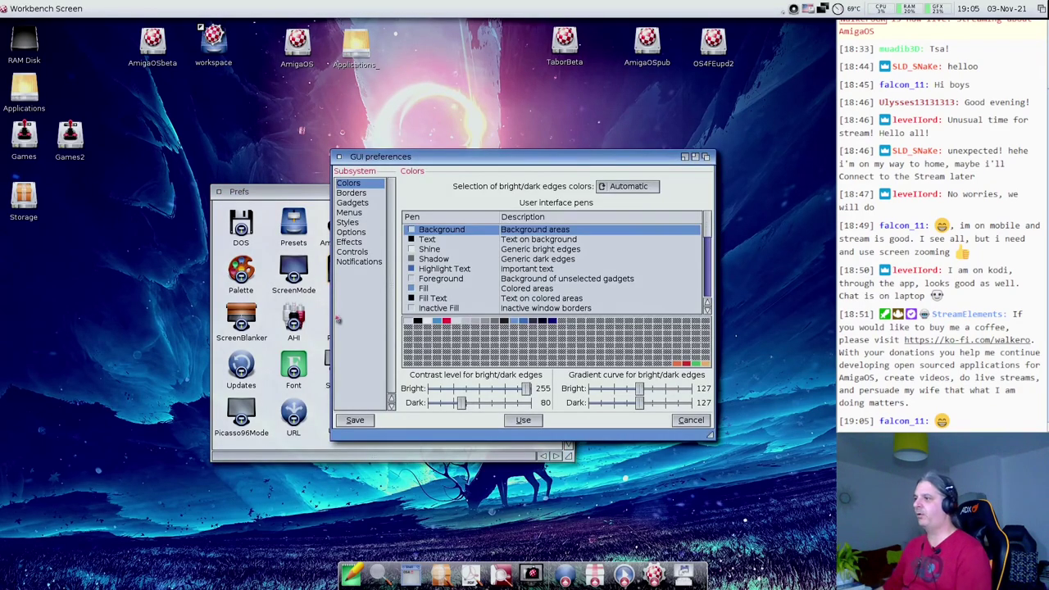
click(358, 224)
drag(488, 156, 425, 129)
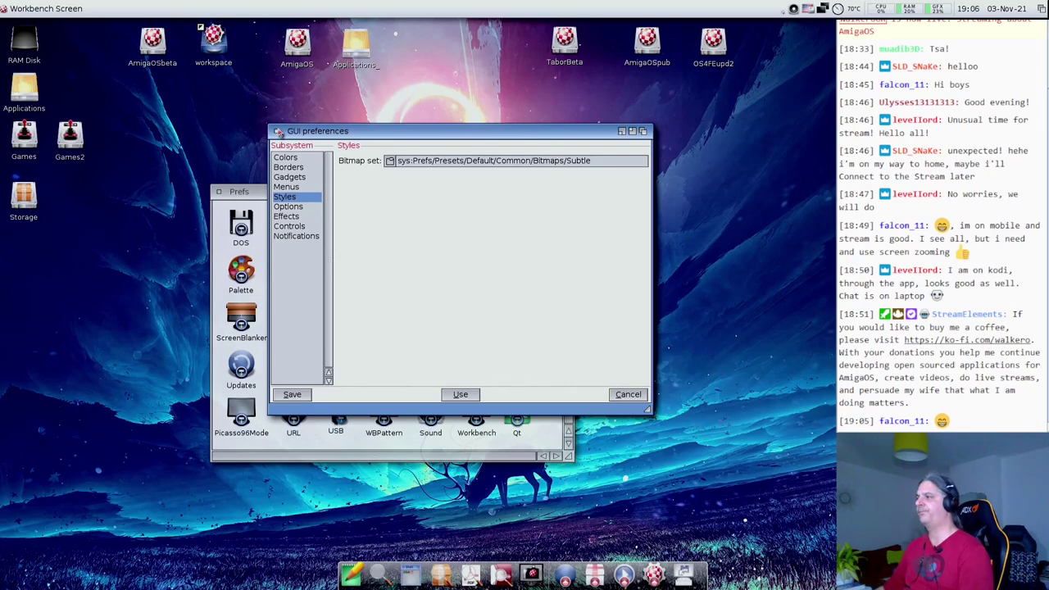
View the Options settings of the GUI preferences and the available window refresh types.
click(279, 210)
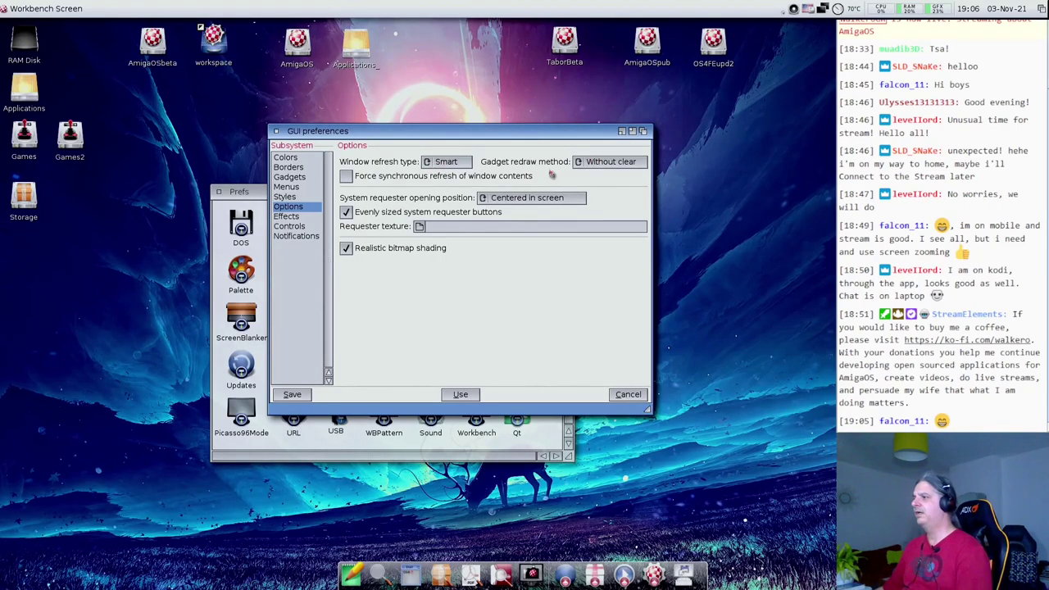
click(445, 164)
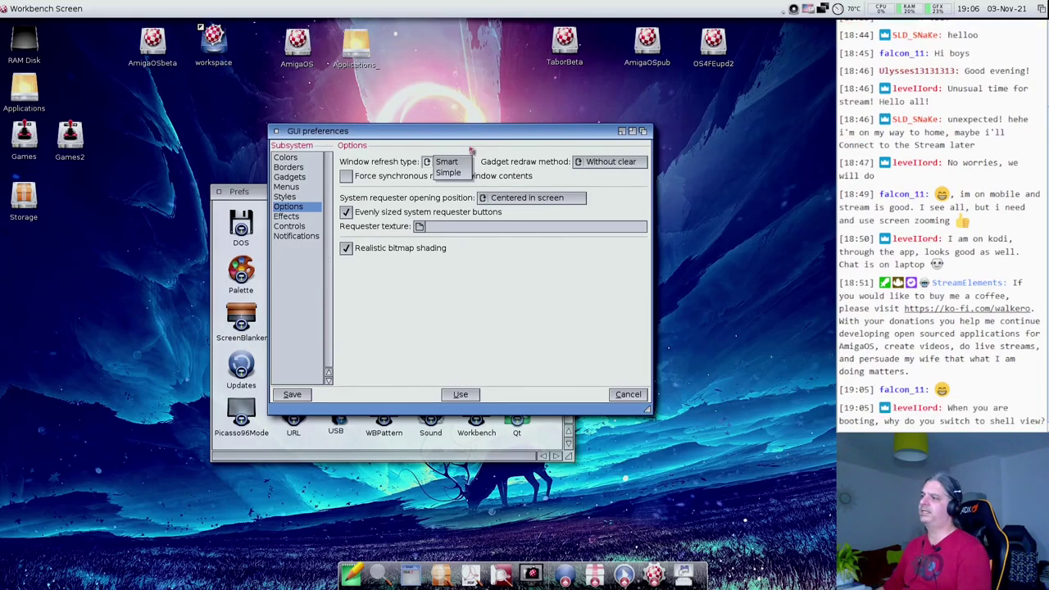
click(423, 193)
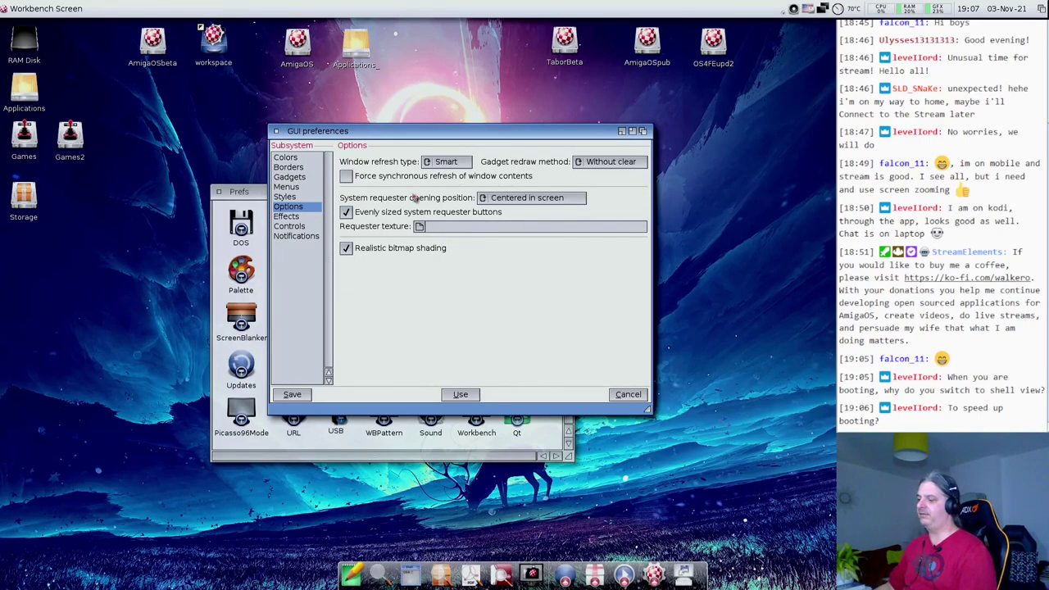
key(ctrl+alt+s)
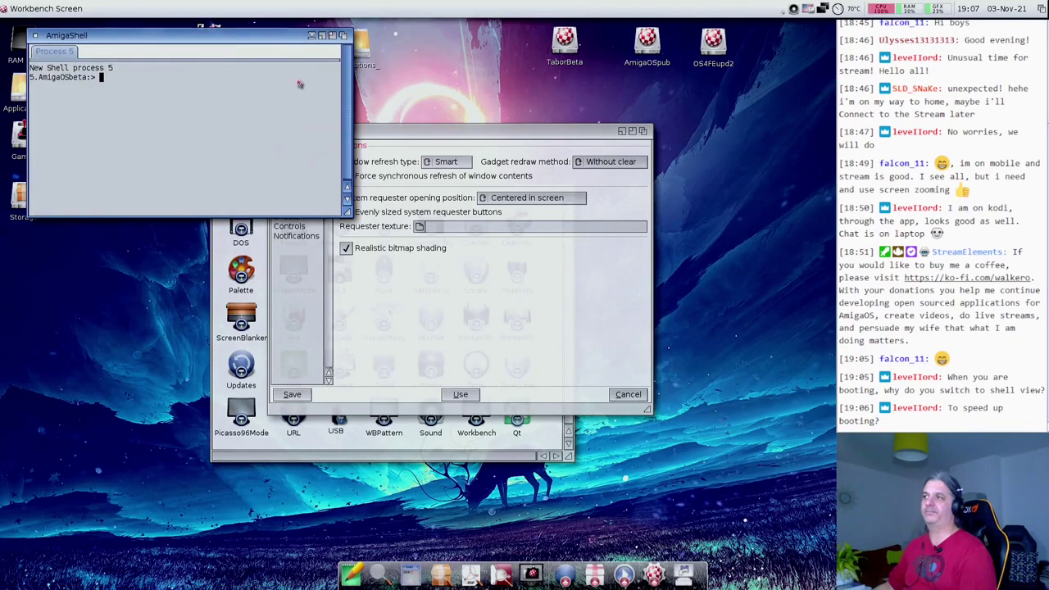
drag(244, 39, 261, 207)
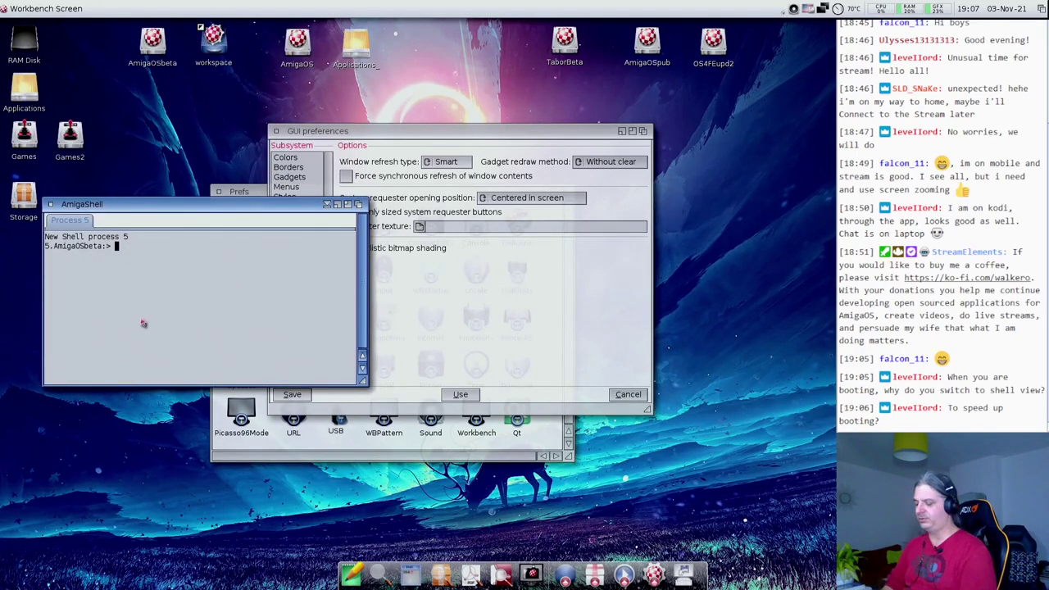
text(reboot)
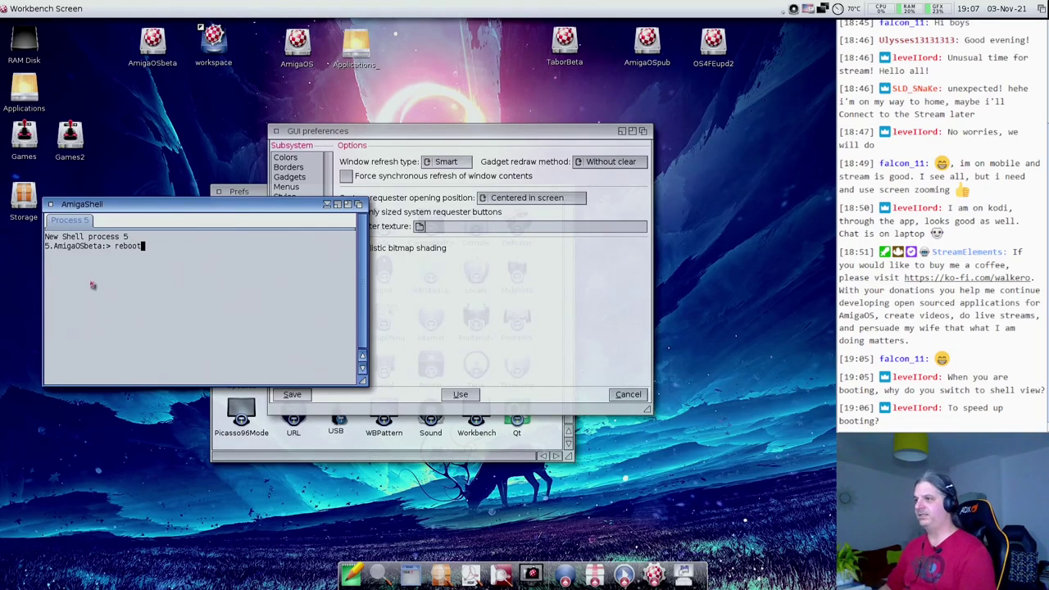
key(BackSpace)
key(BackSpace)
key(BackSpace)
key(BackSpace)
key(BackSpace)
key(BackSpace)
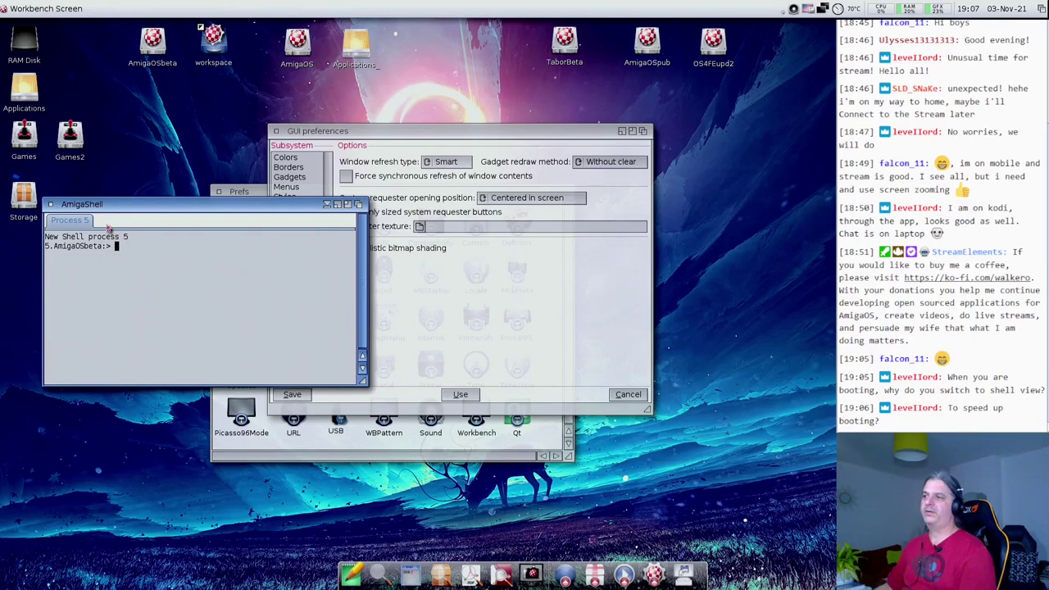
click(51, 205)
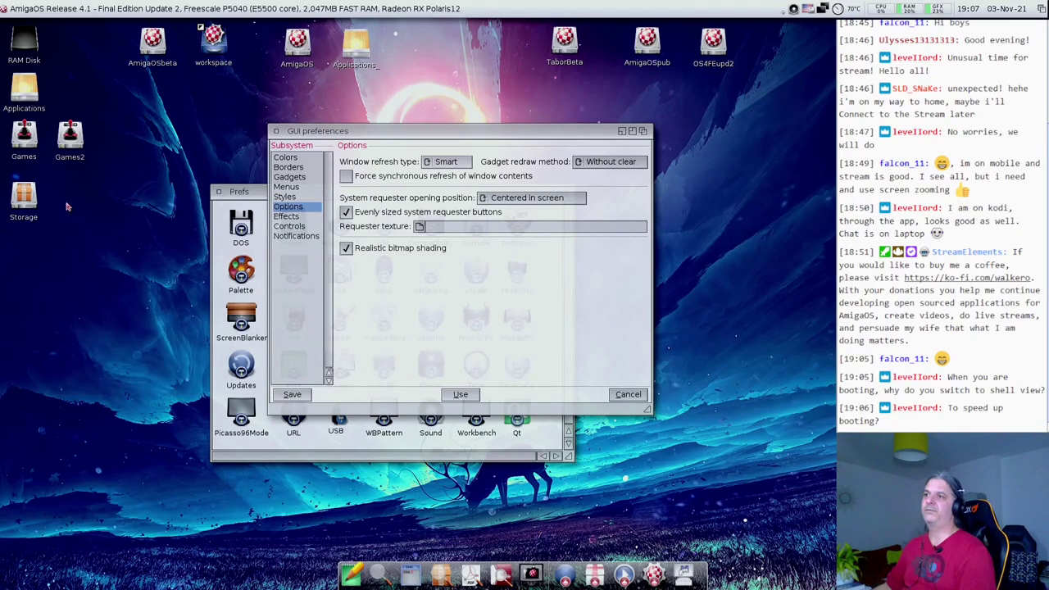
Bring up the Workbench Shutdown requester as an example of a system requester, move it aside, and cancel it.
right_click(5, 6)
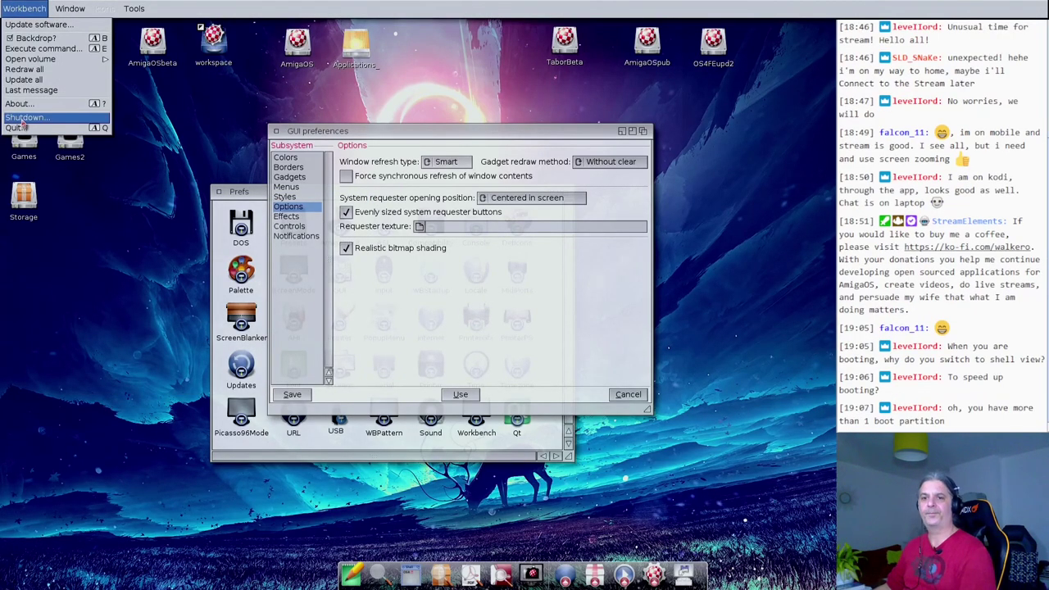
click(25, 119)
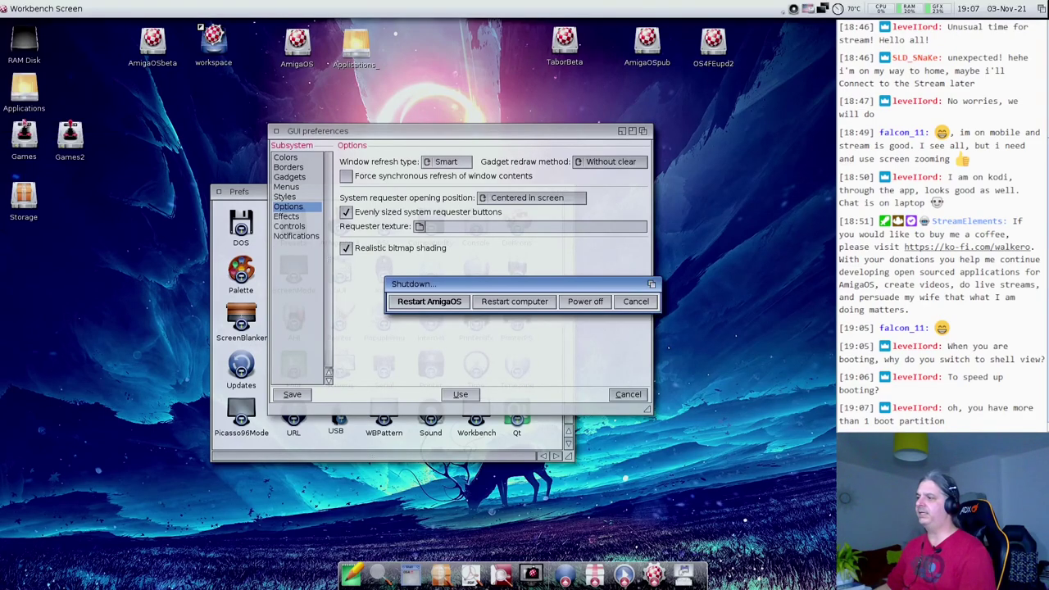
drag(484, 287, 239, 288)
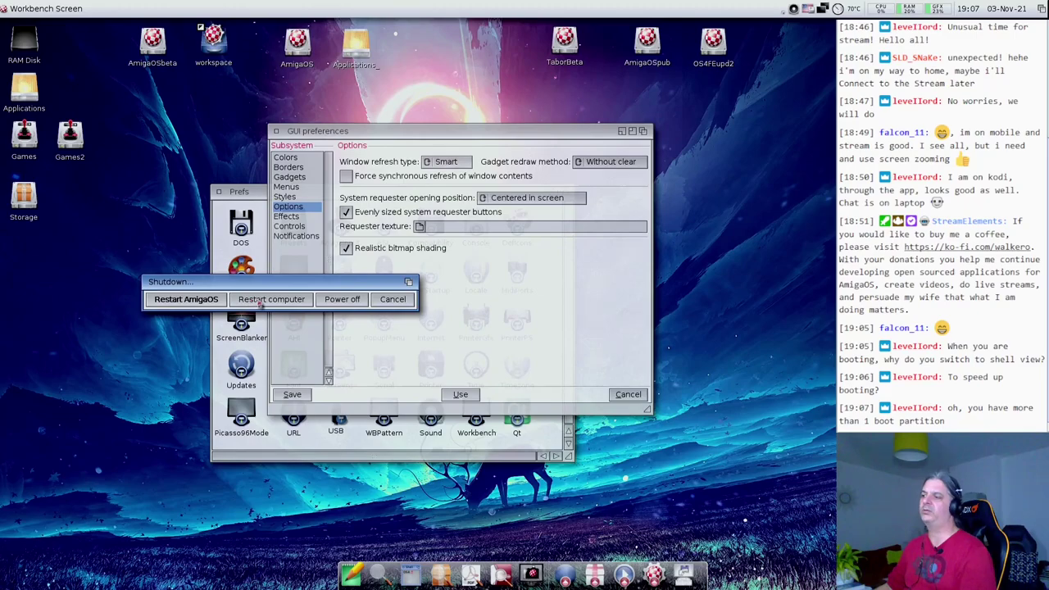
click(396, 300)
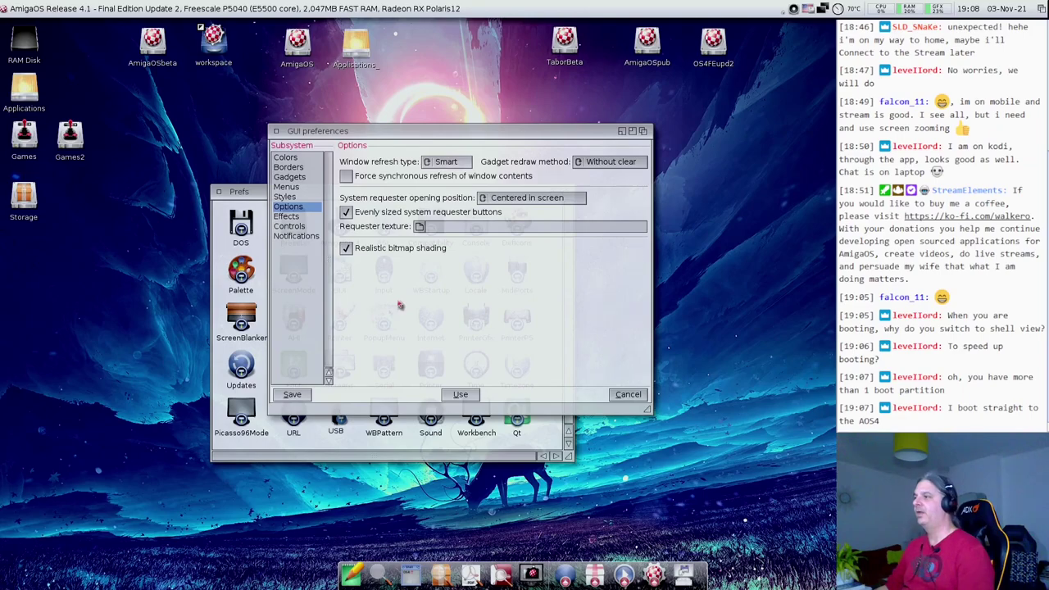
Show the Effects settings in the GUI preferences and move the window to the upper part of the screen.
click(401, 141)
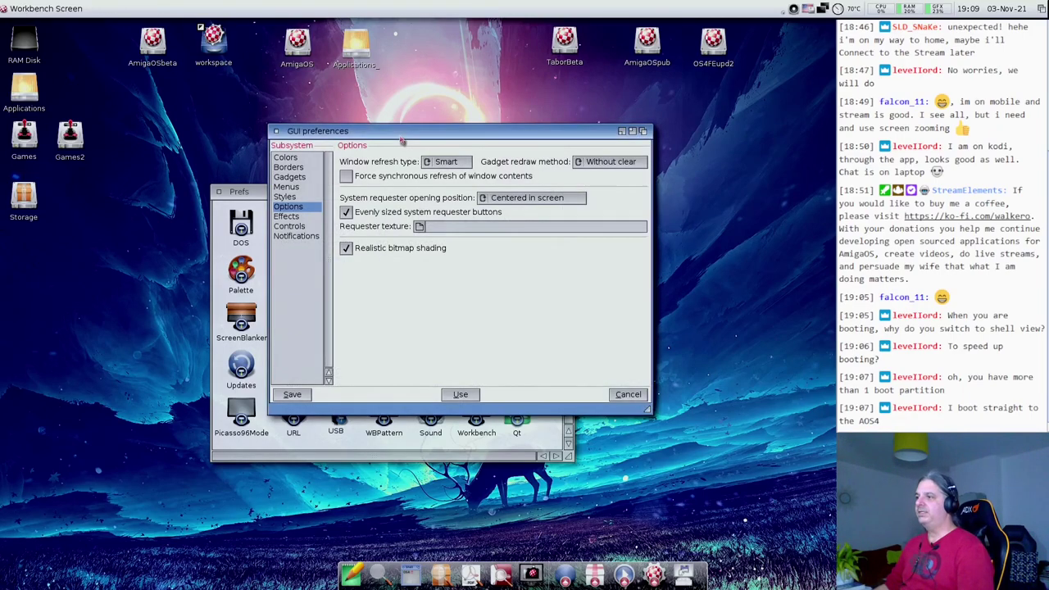
drag(402, 141, 374, 142)
click(287, 220)
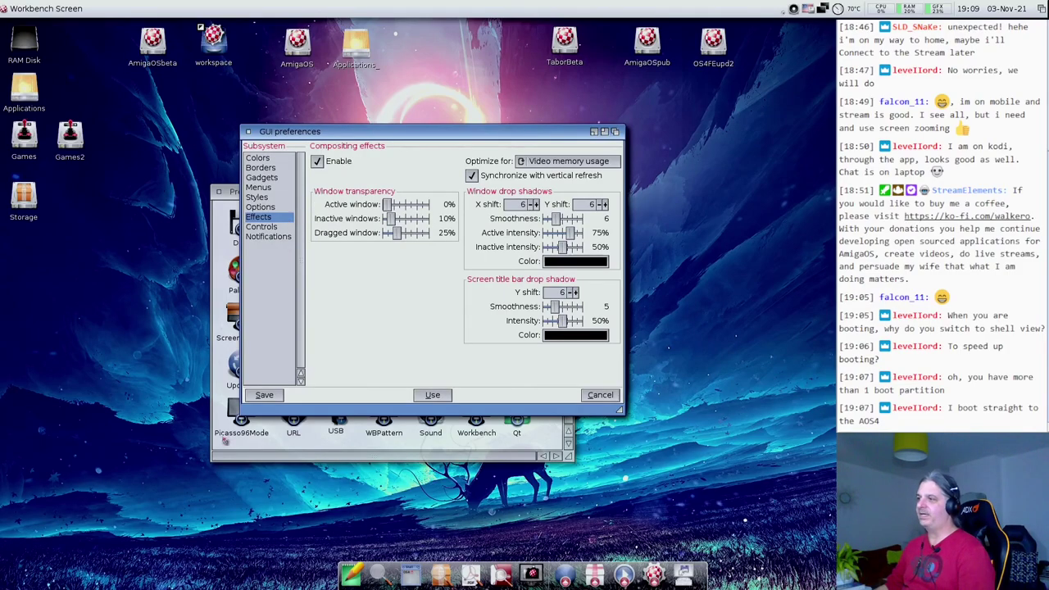
drag(365, 137, 384, 84)
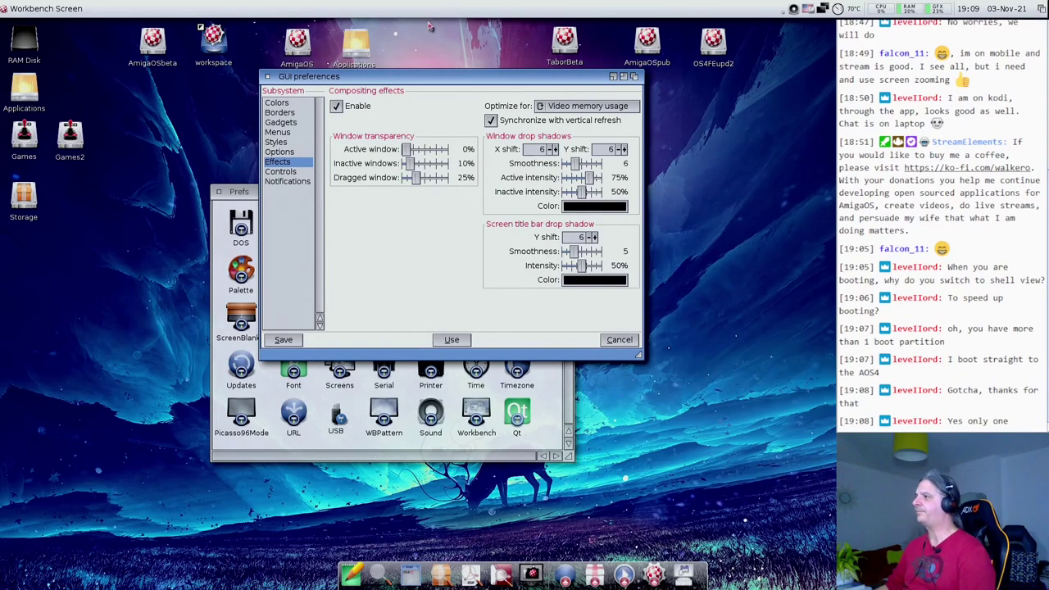
drag(463, 83, 459, 92)
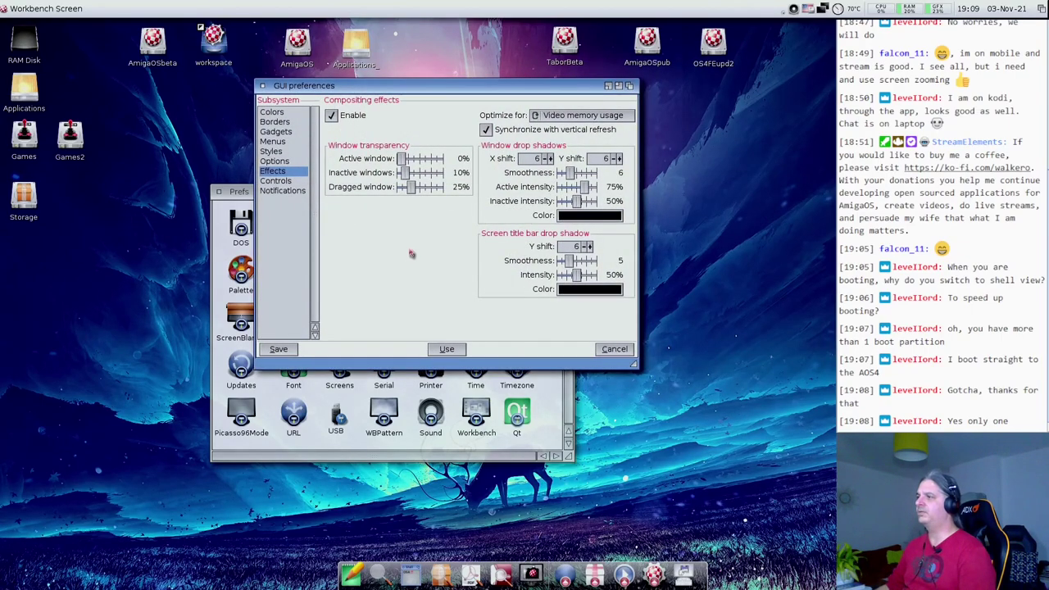
Set the active window transparency to 52%, apply it, and move the Prefs drawer to check the effect.
drag(401, 159, 426, 164)
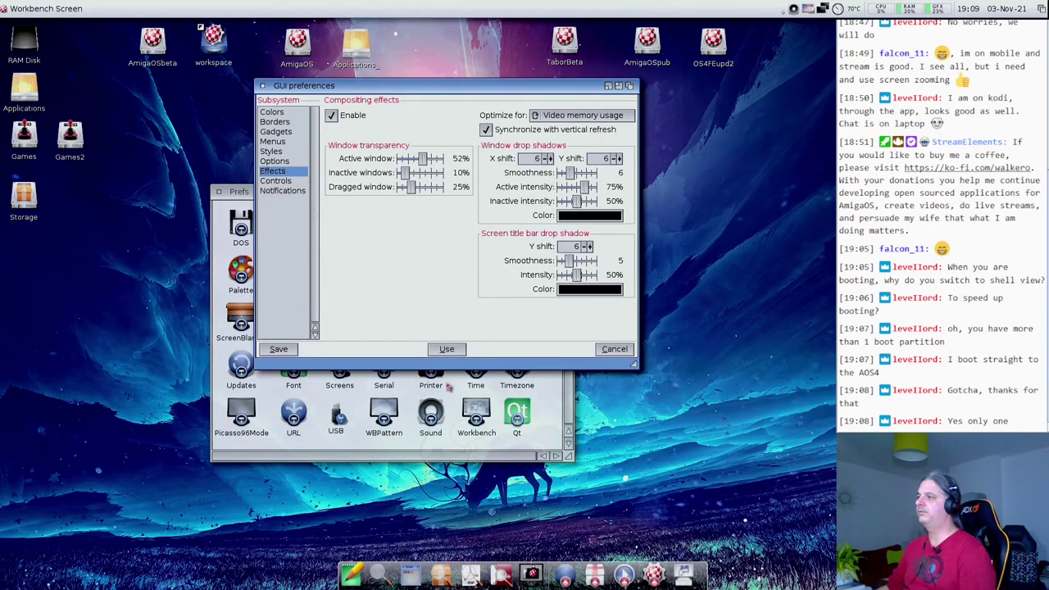
click(448, 349)
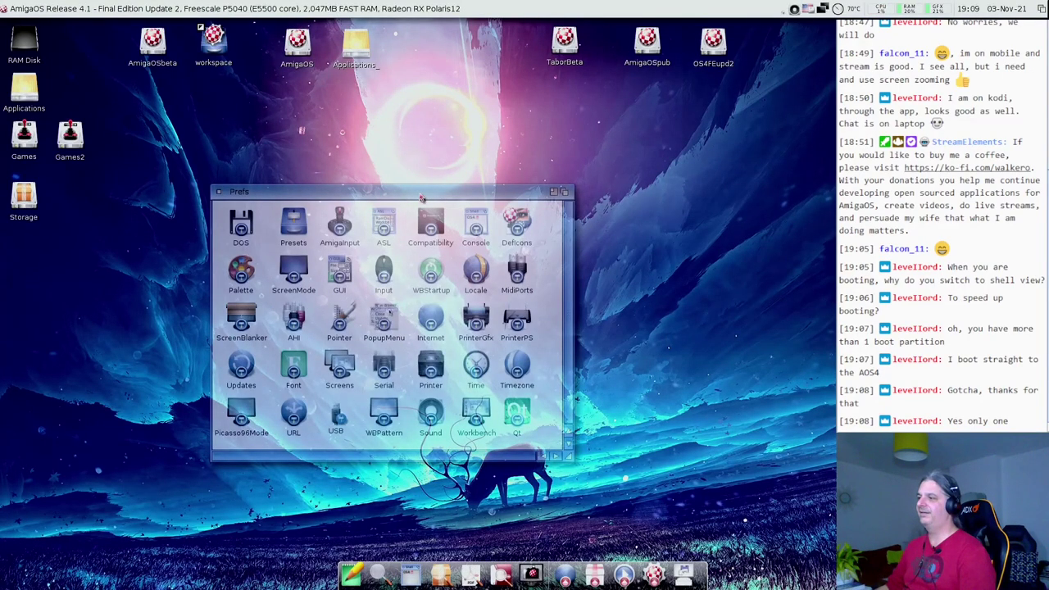
drag(420, 194, 399, 168)
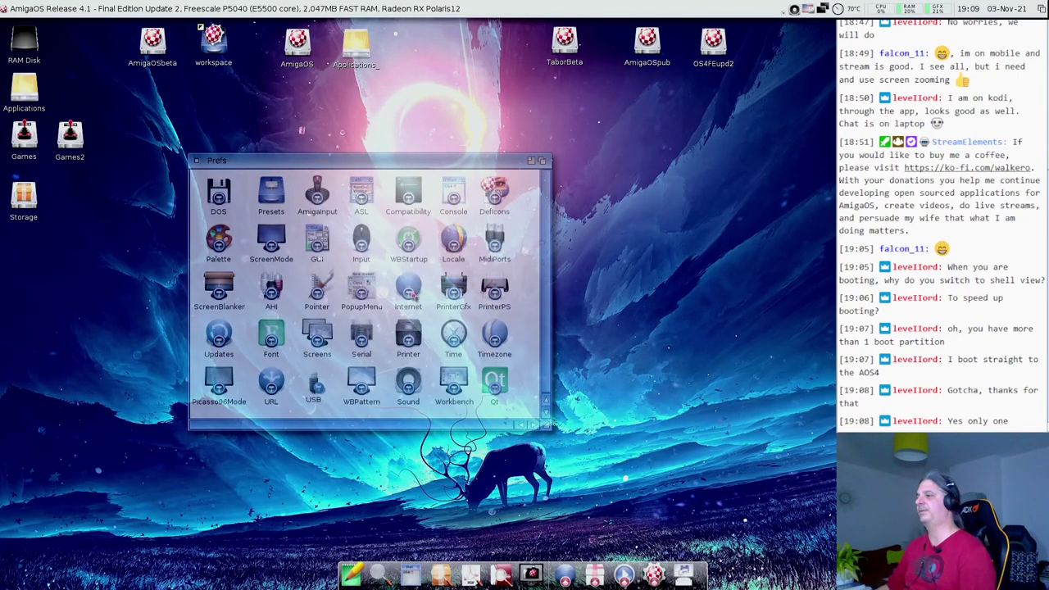
Reopen the Effects settings in the GUI preferences, set the active window transparency back to 0%, and apply it.
double_click(318, 246)
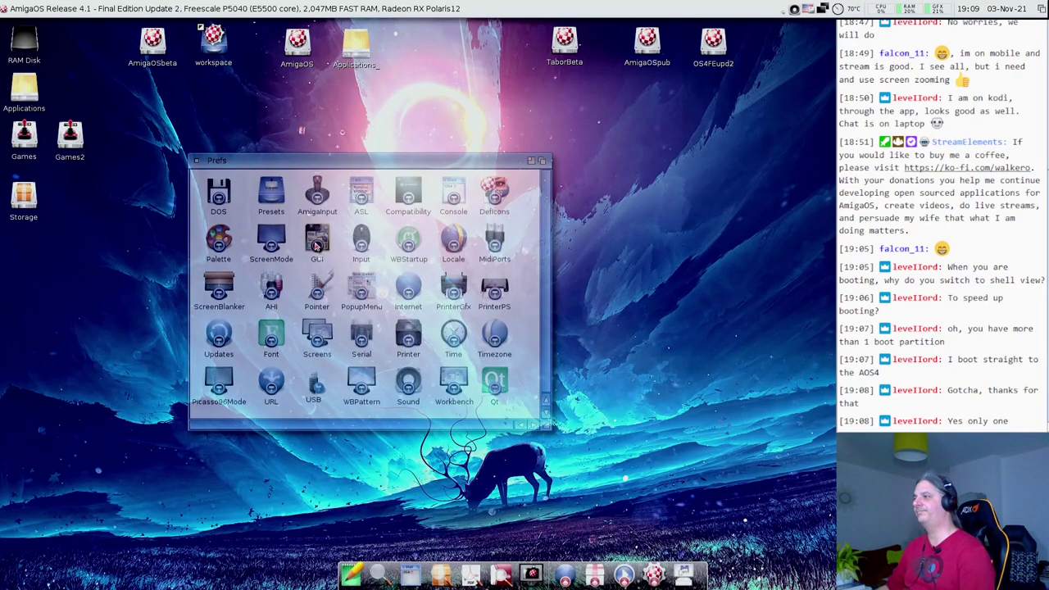
drag(494, 164, 414, 143)
click(266, 226)
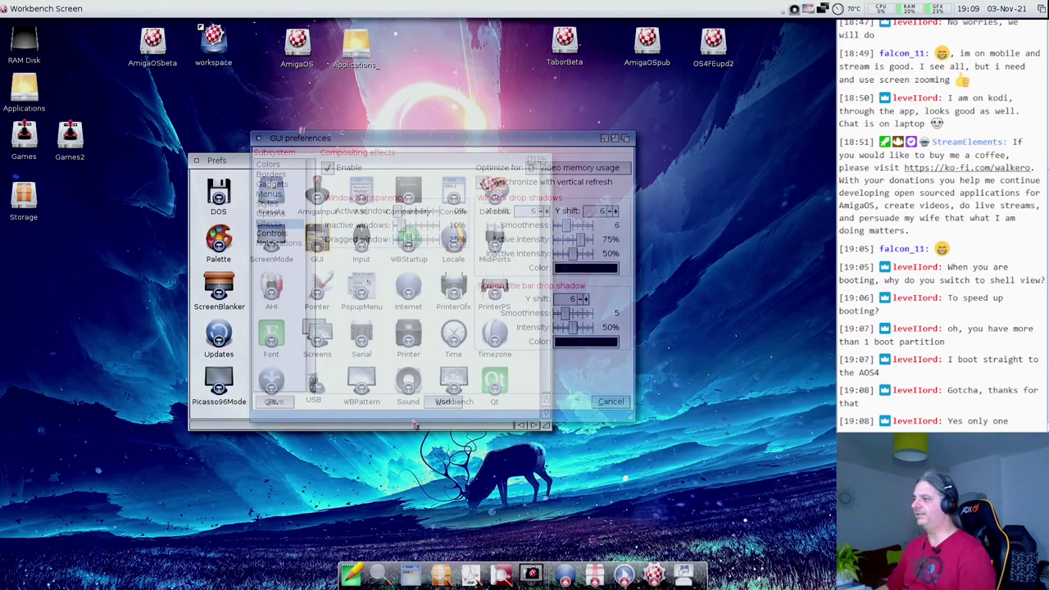
click(449, 406)
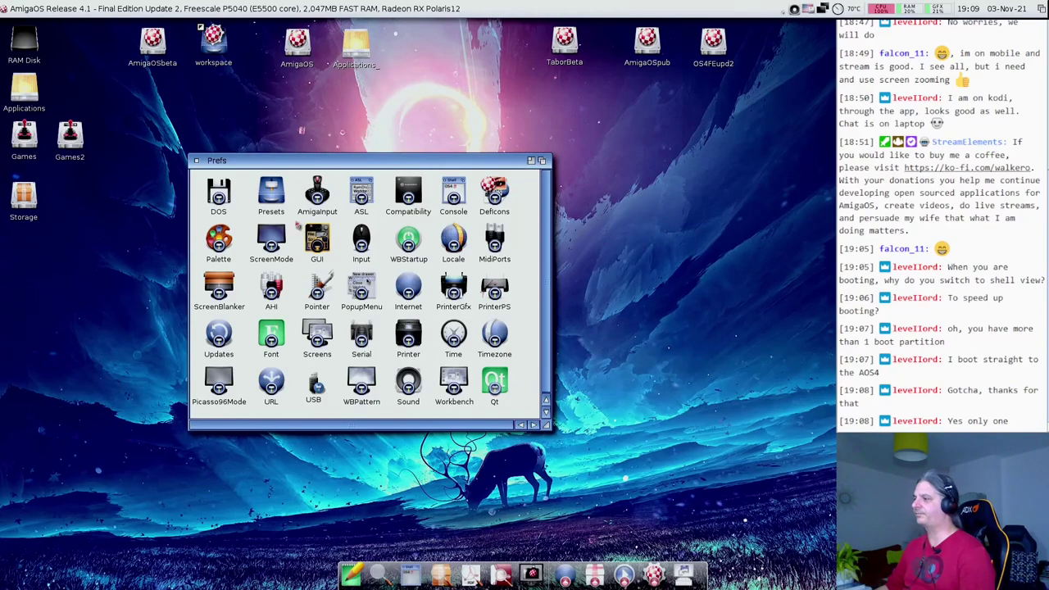
In the GUI Effects settings, set the window drop shadow color to yellow with red 255, green 251 and blue 7, and apply it.
double_click(319, 248)
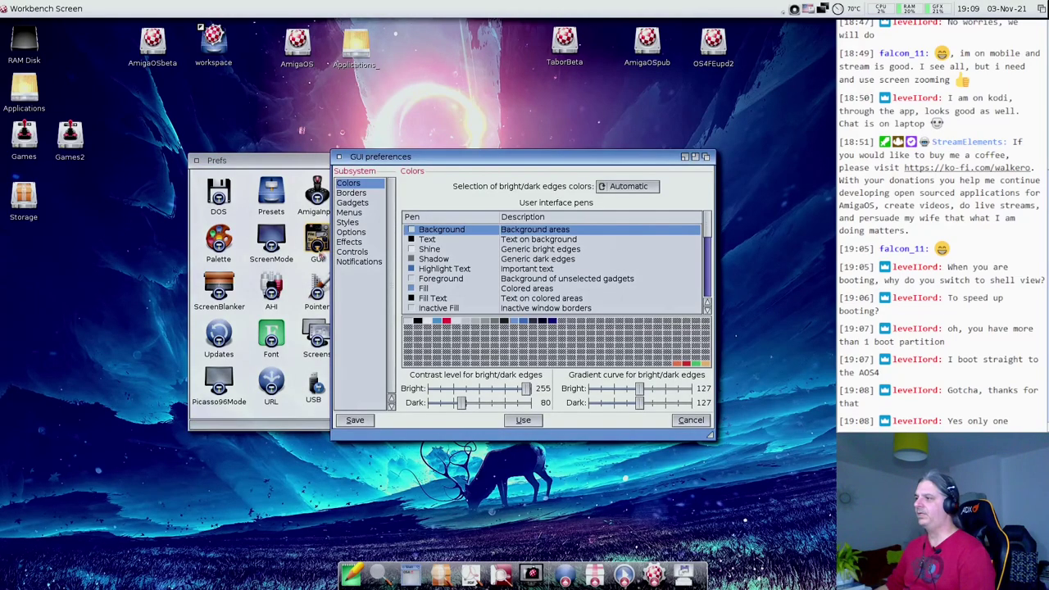
click(358, 243)
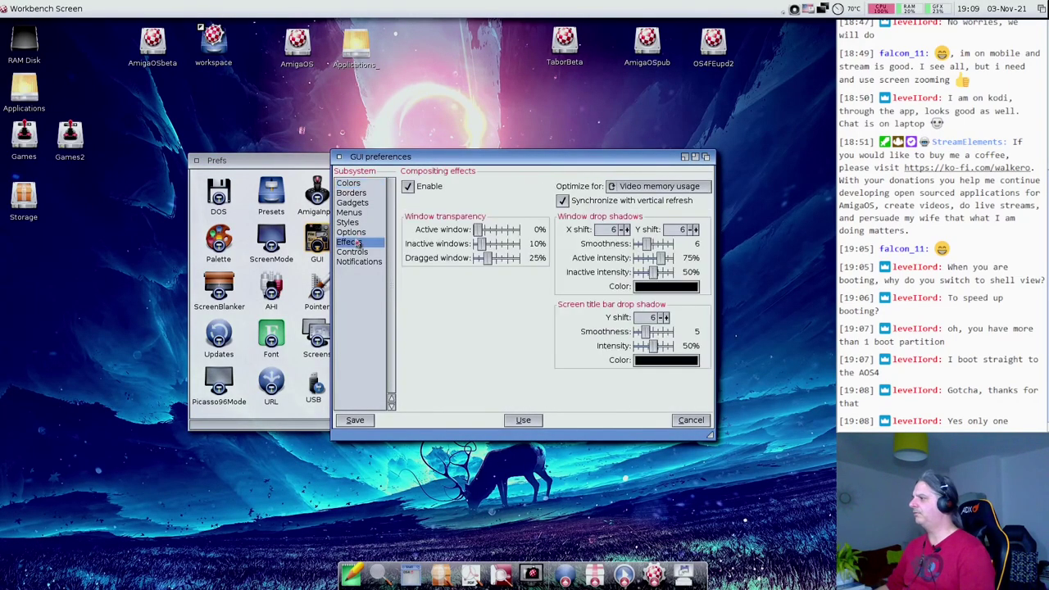
click(656, 287)
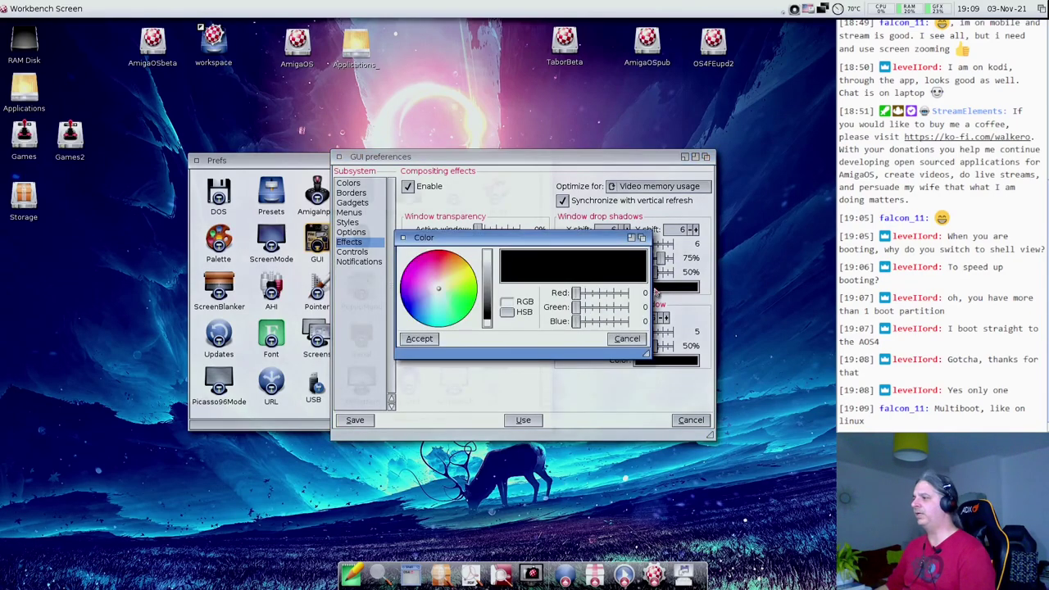
click(471, 270)
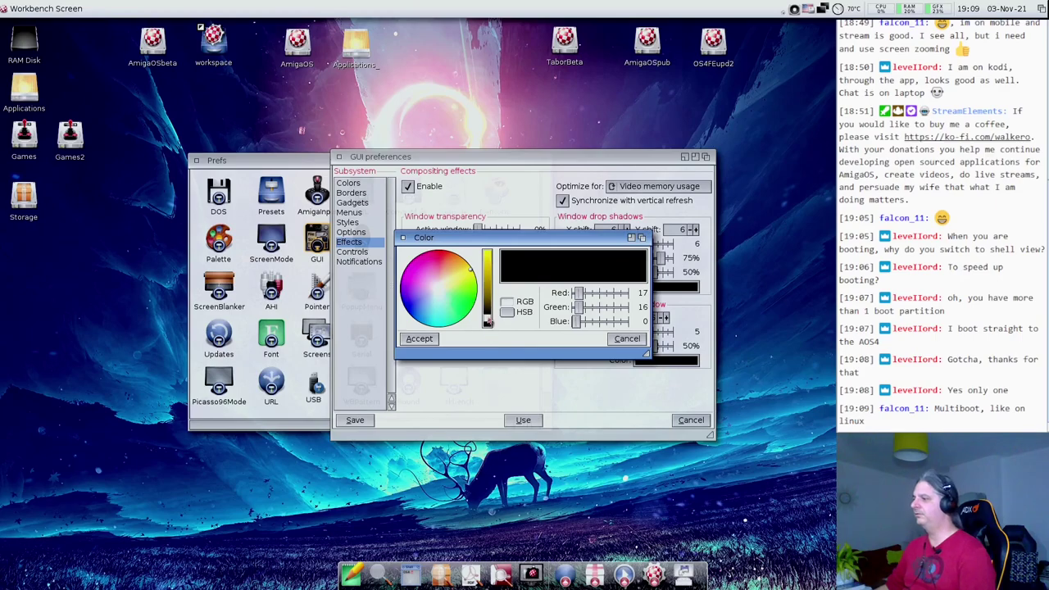
drag(490, 322, 491, 246)
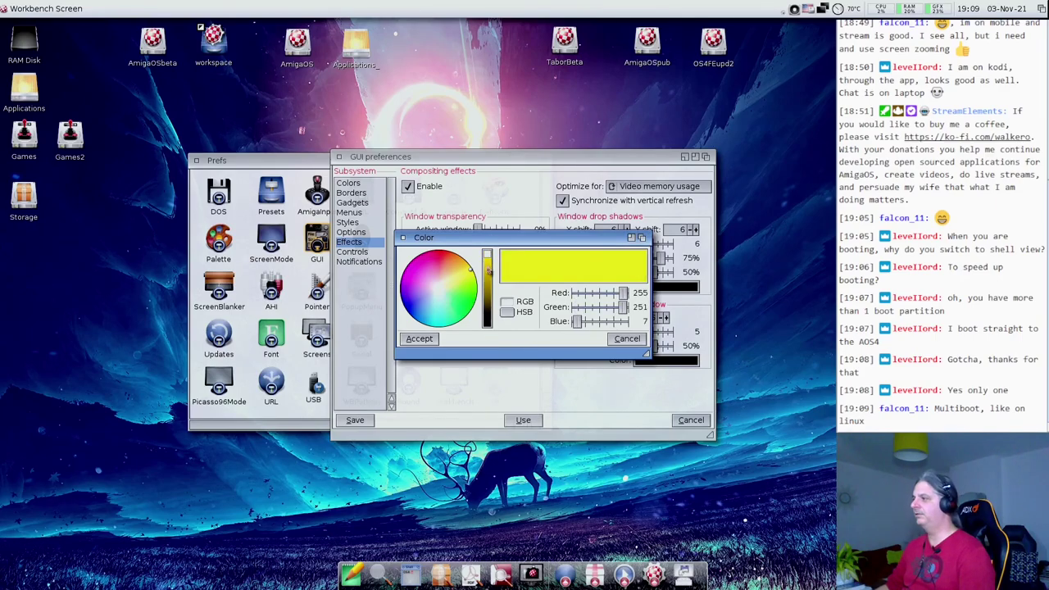
click(422, 340)
click(532, 423)
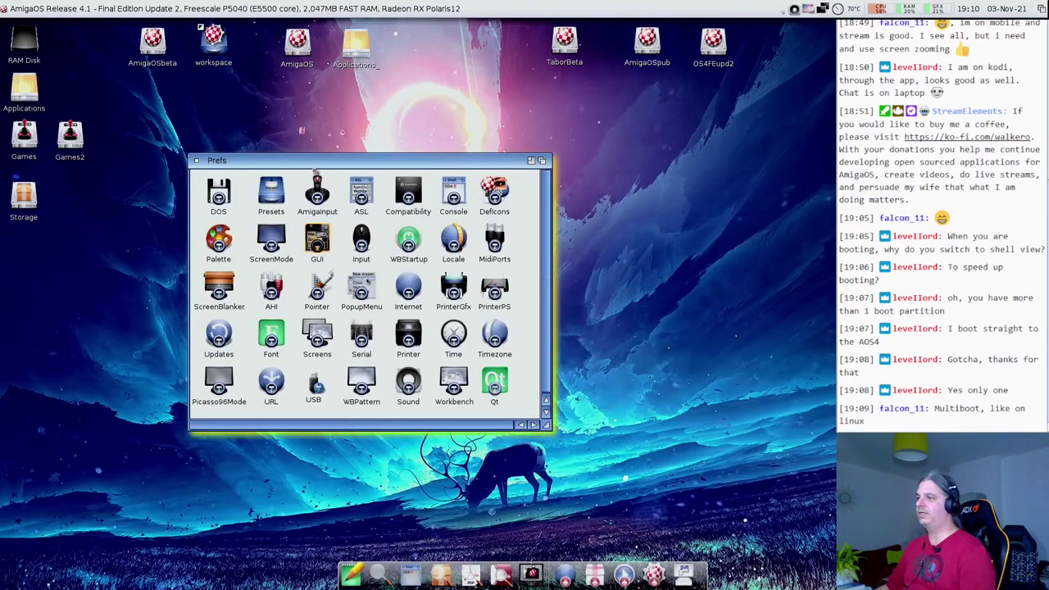
Reopen the Effects settings in the GUI preferences and set the window drop shadows' X shift to 0.
double_click(318, 240)
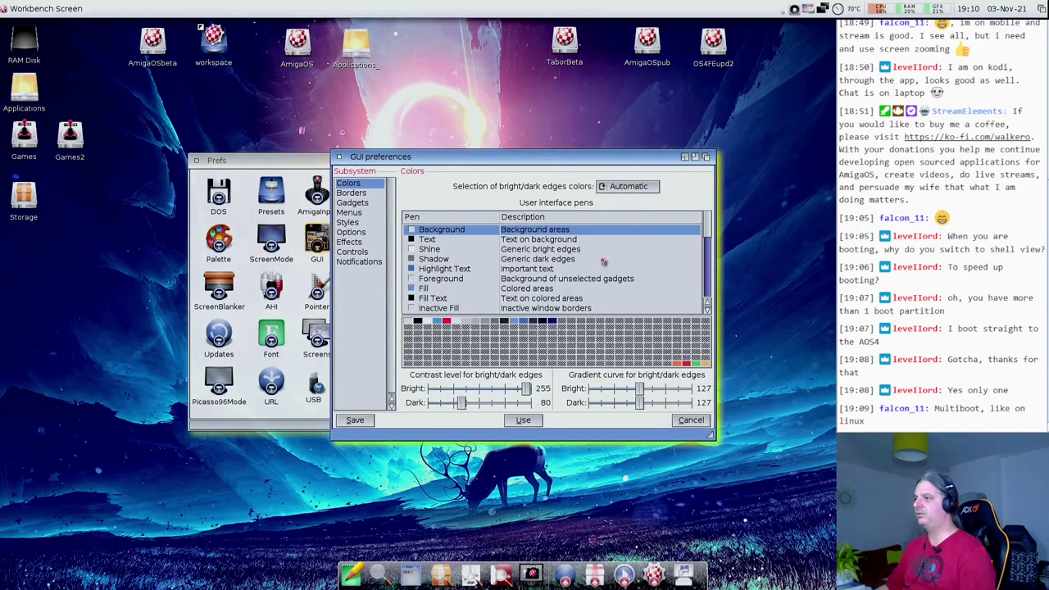
click(357, 244)
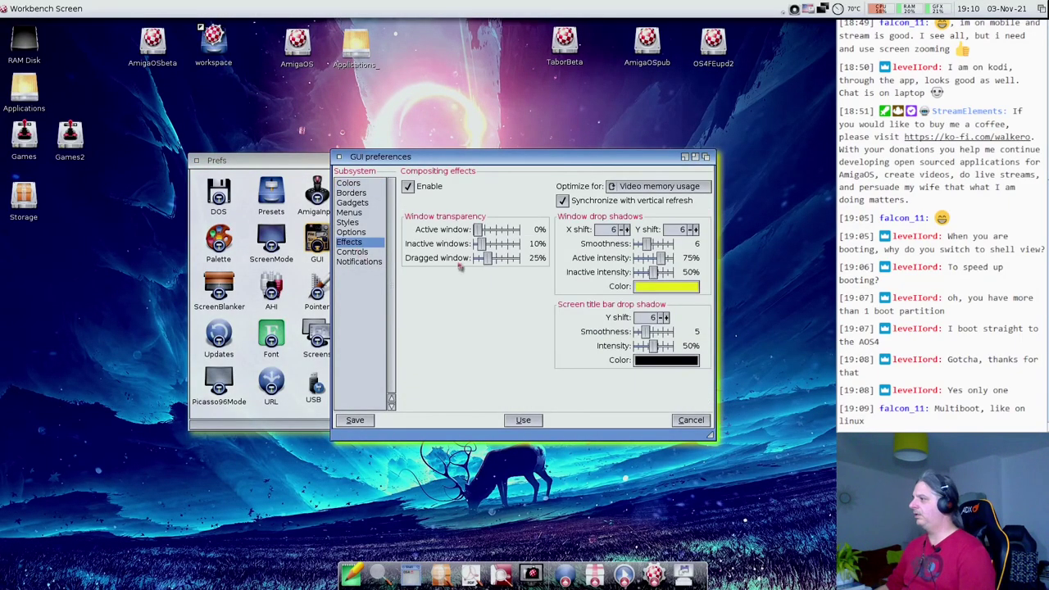
click(620, 230)
click(621, 231)
click(621, 230)
click(621, 230)
click(621, 230)
click(620, 230)
Set the window drop shadows' Y shift to 0 and active intensity to 91%, and apply the settings.
click(690, 230)
click(689, 231)
click(689, 231)
click(689, 230)
click(689, 230)
click(690, 230)
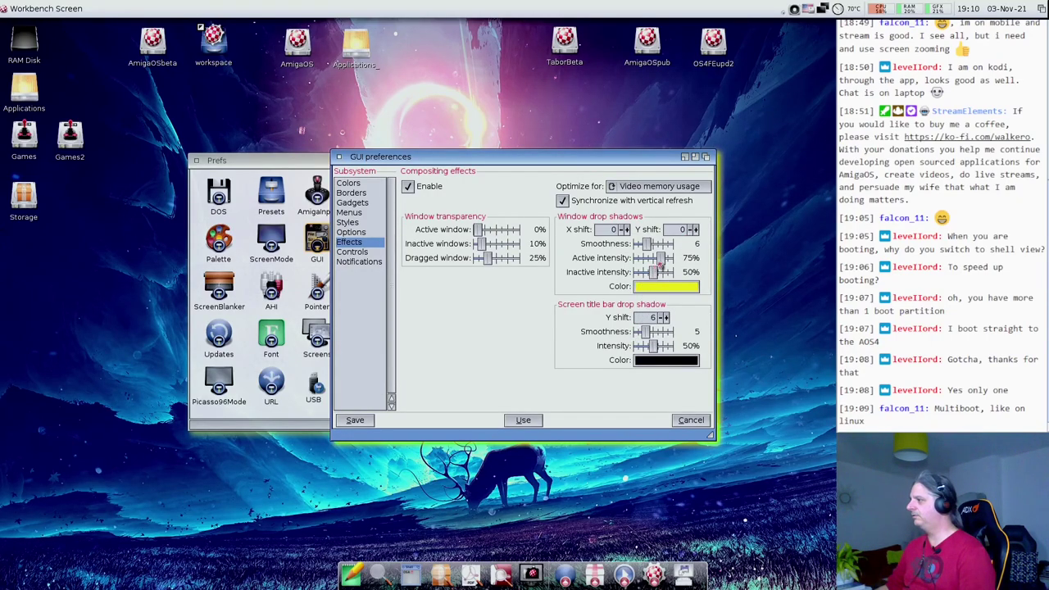
drag(664, 264, 669, 264)
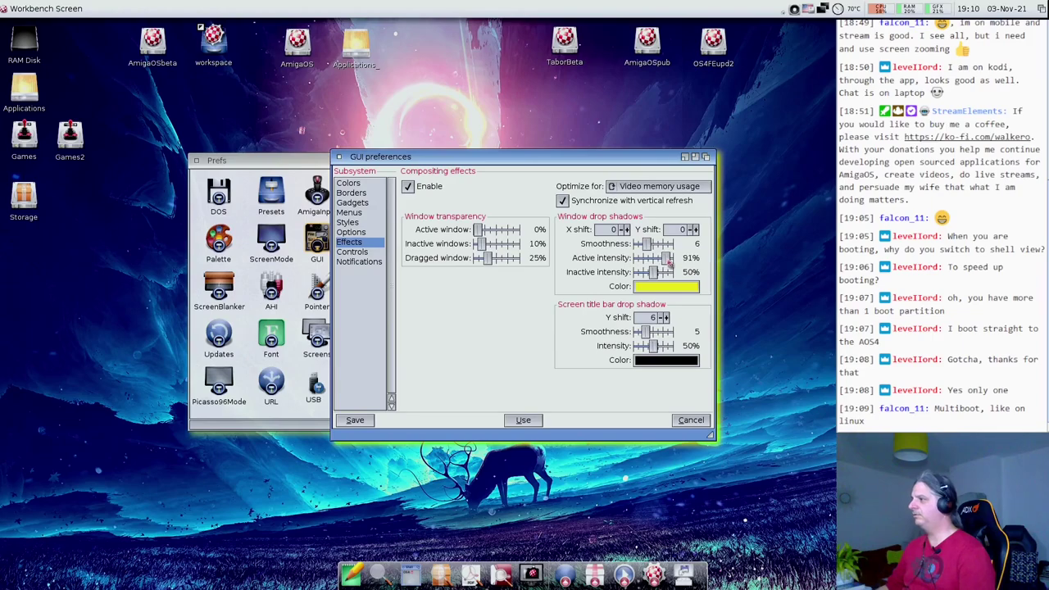
click(523, 421)
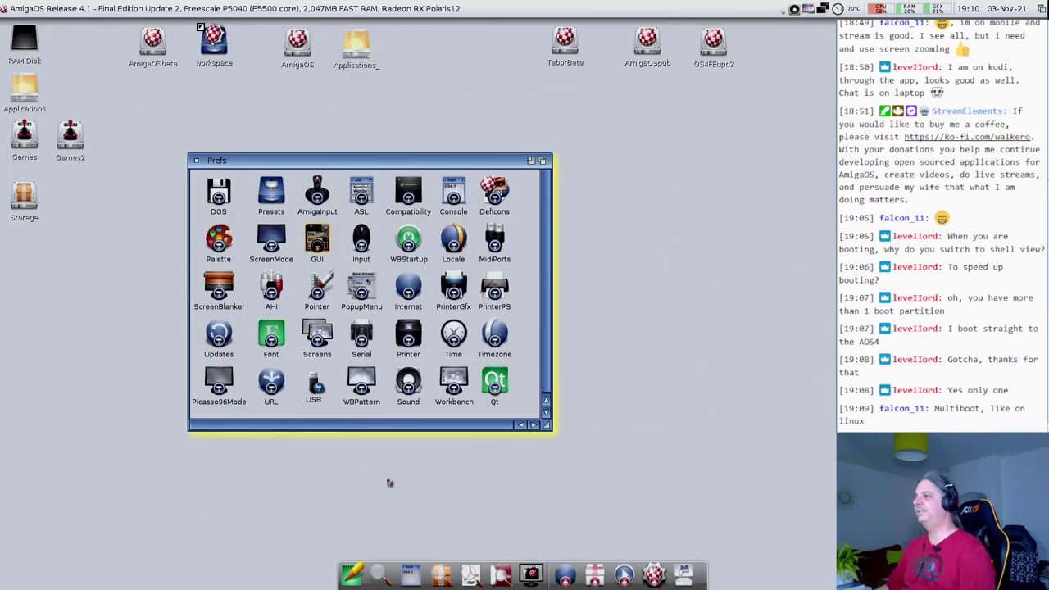
Move the Prefs drawer to check its shadow and try to launch the Shell from the dock.
drag(387, 162, 433, 146)
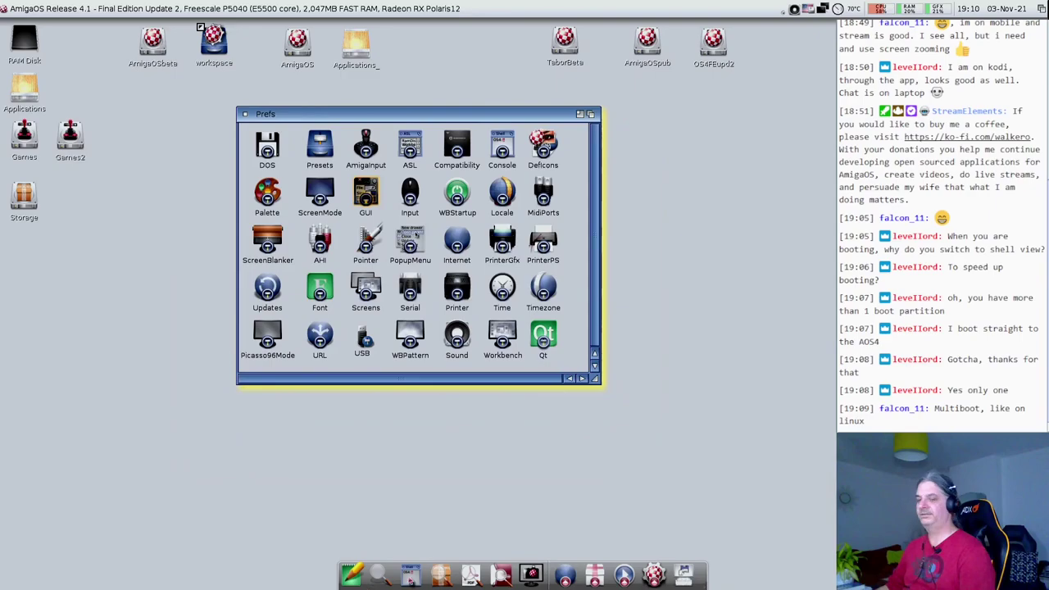
click(412, 579)
click(382, 376)
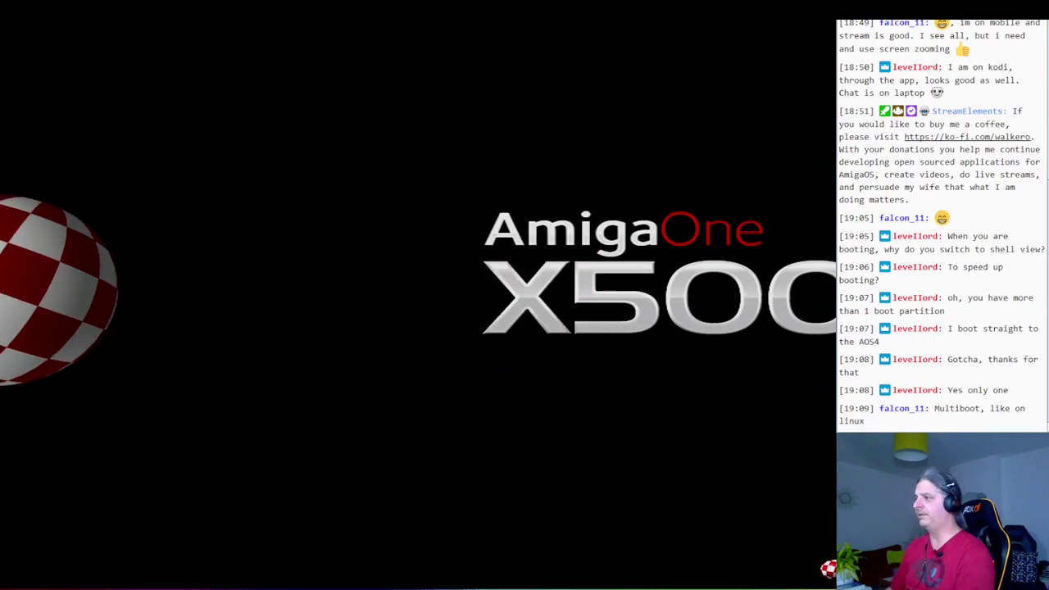
Go through the AmigaONE Early Startup Control choices, from the operating system entries to Boot Options.
key(Down)
key(Down)
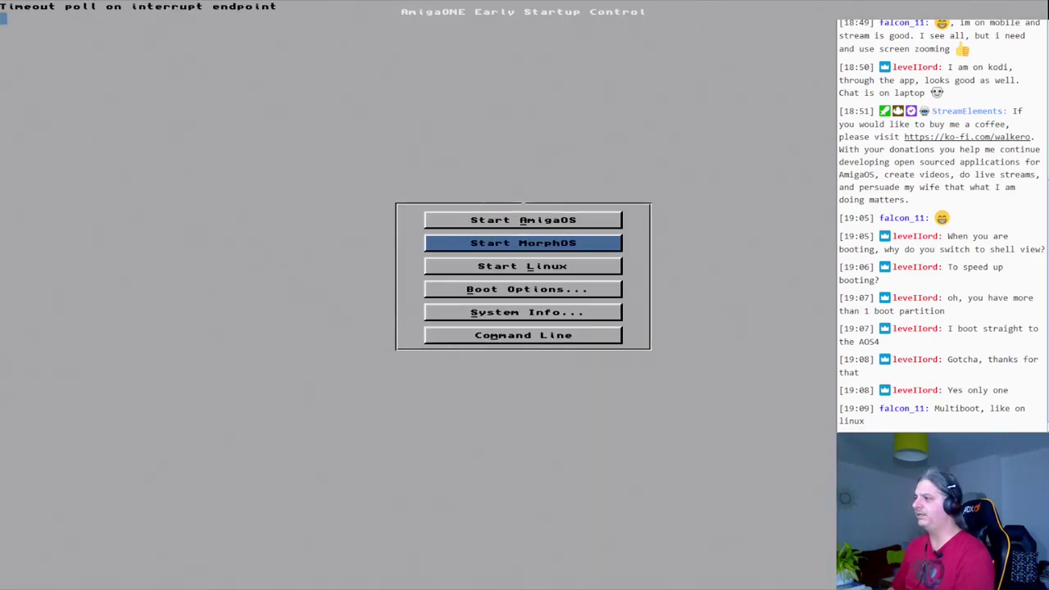
key(Down)
key(Up)
key(Up)
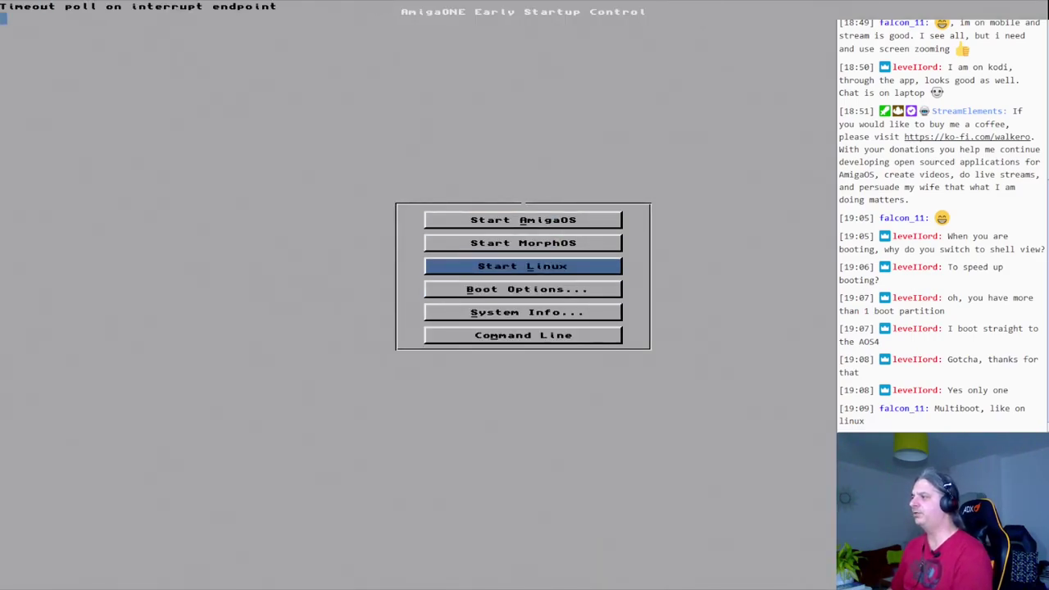
key(Down)
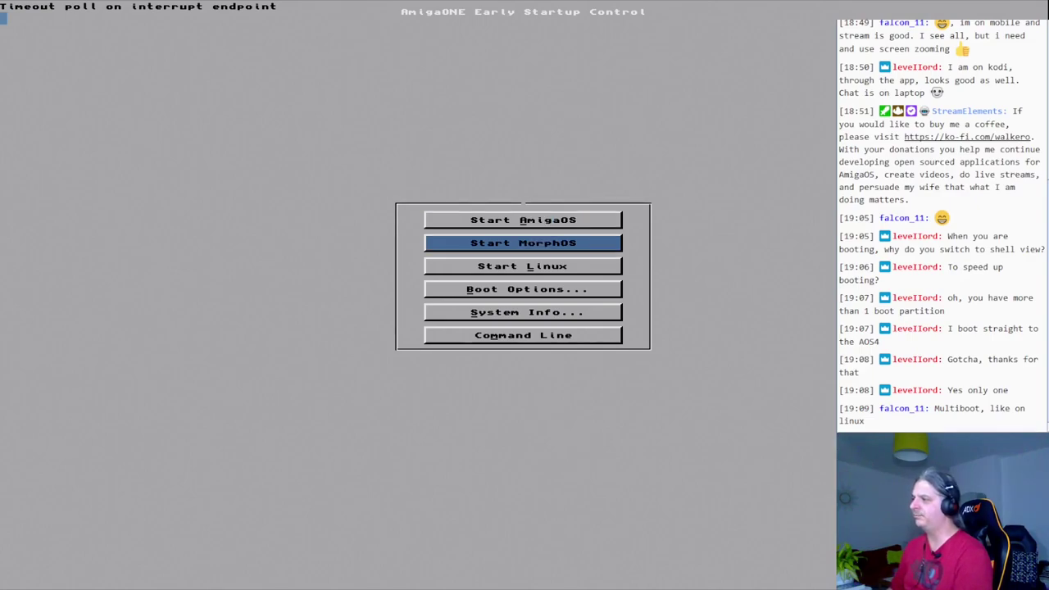
key(Down)
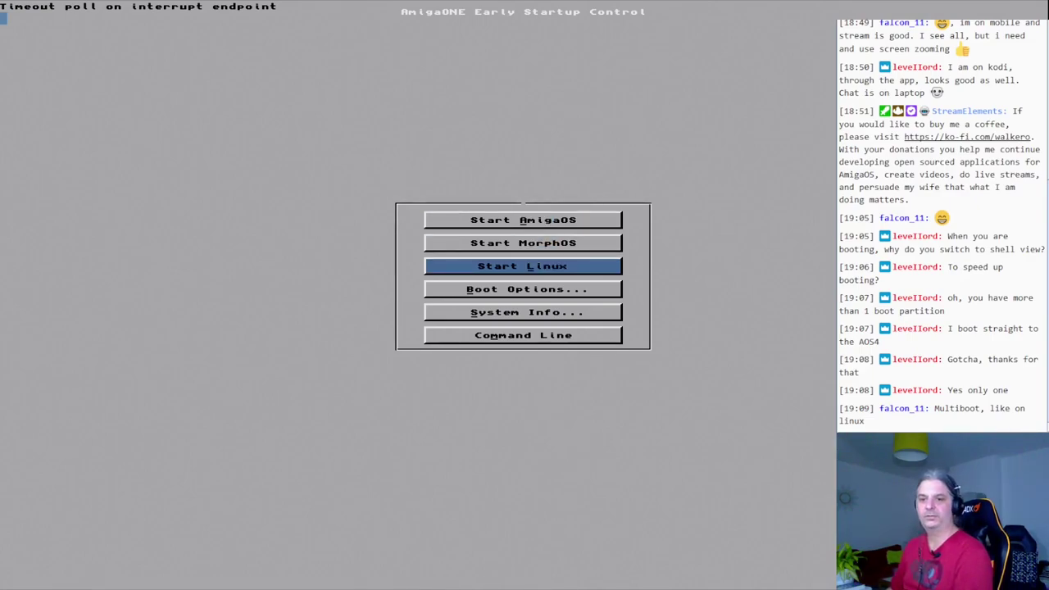
key(Down)
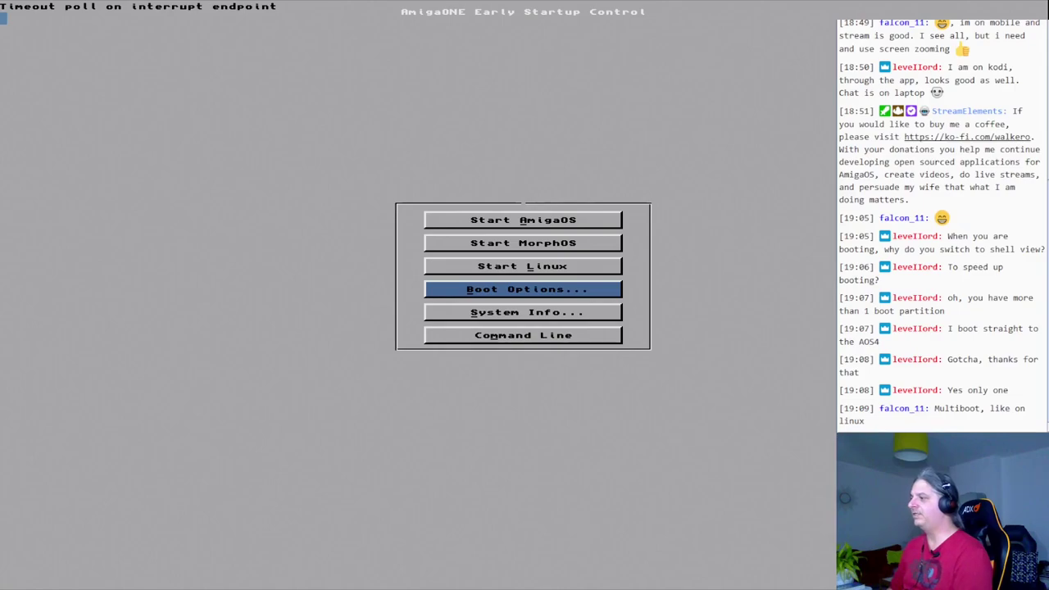
View the AmigaONE System Info page and return to the main startup menu.
key(Down)
key(Return)
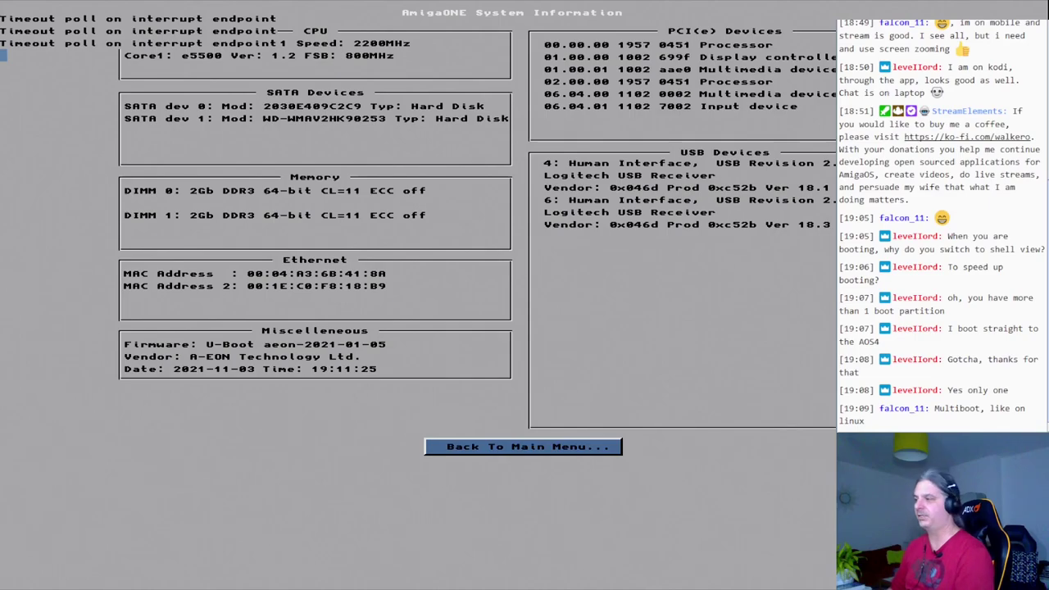
key(Return)
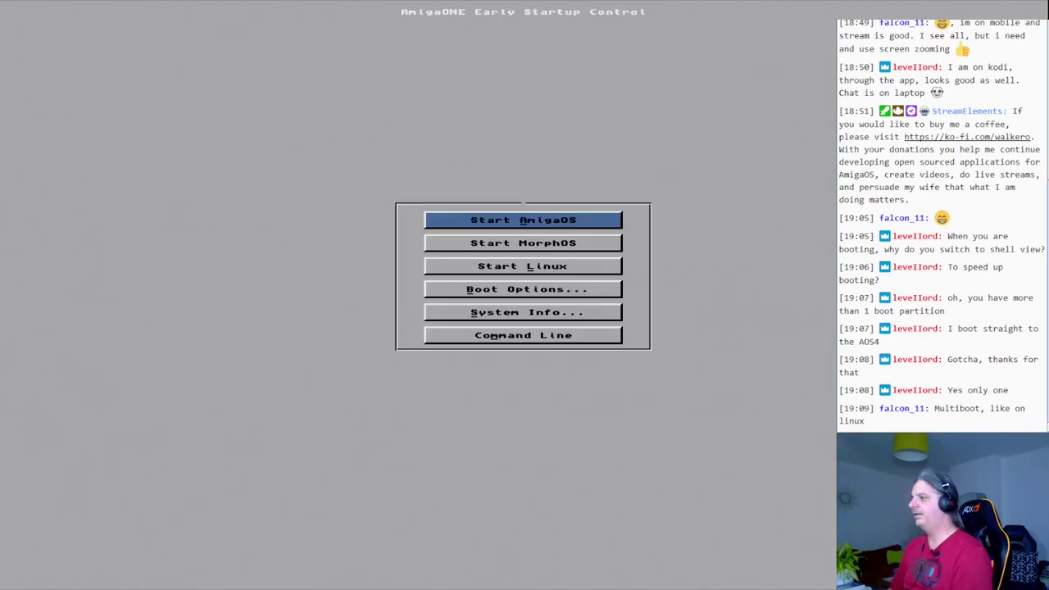
Go through the AmigaONE Early Startup Control entries down to Command Line and back up to Start AmigaOS.
key(Down)
key(Down)
key(Down)
key(Down)
key(Down)
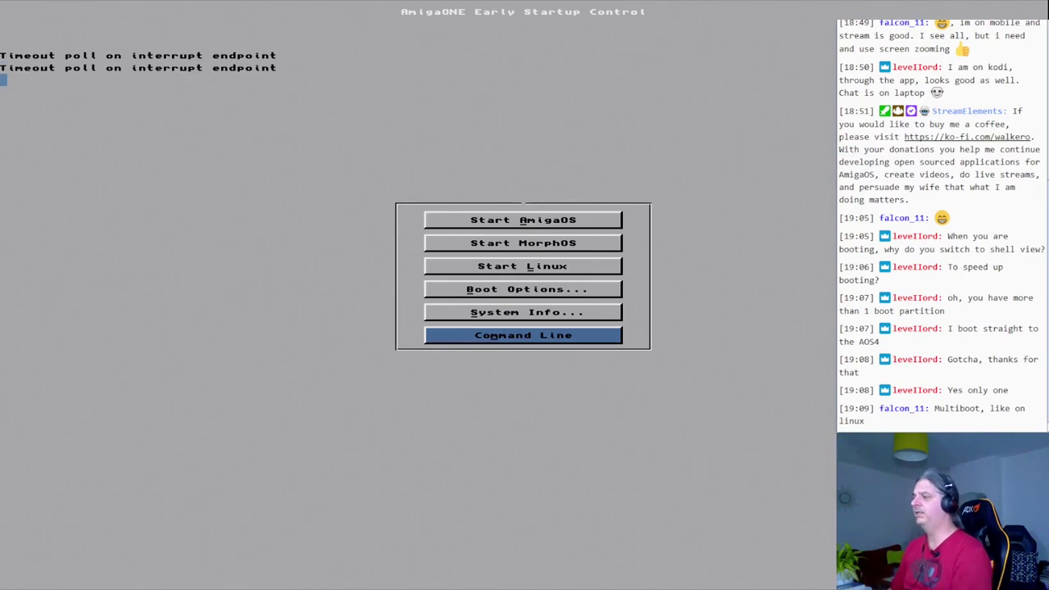
key(Up)
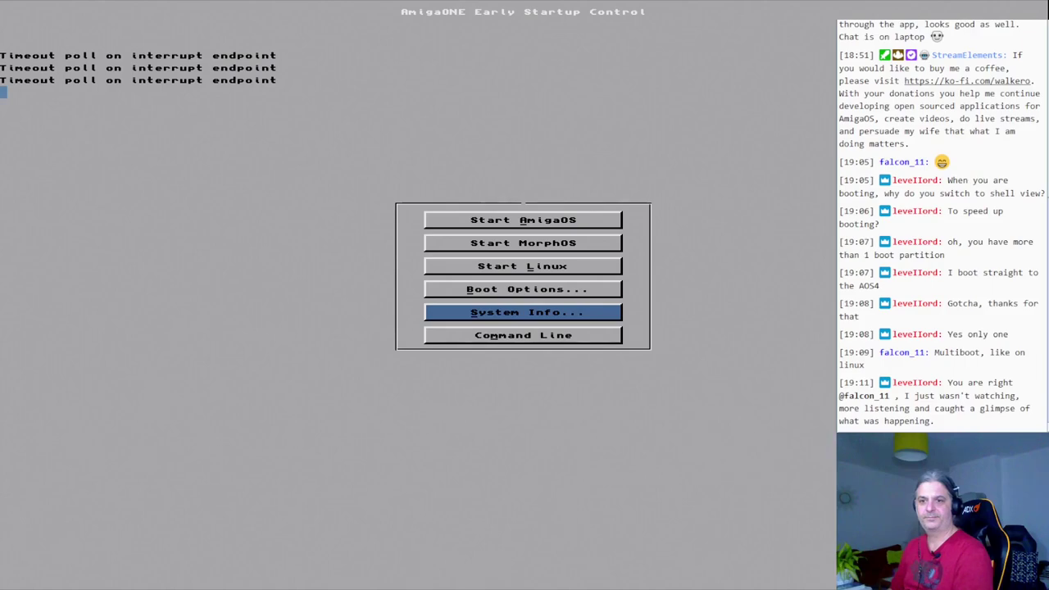
key(Up)
key(Up)
key(Up)
key(Up)
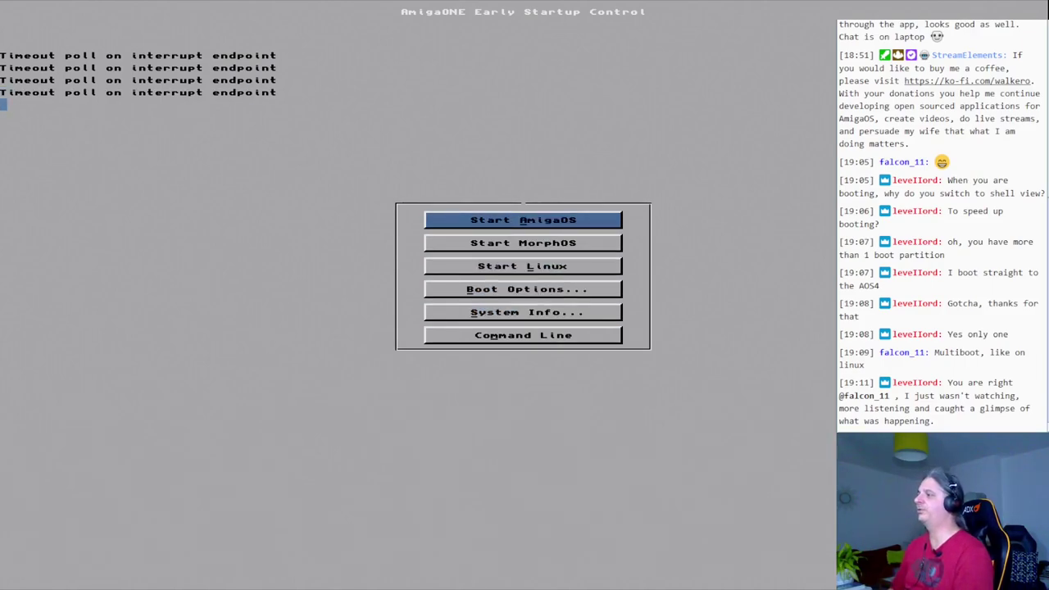
Start AmigaOS from the early startup menu and boot configuration 3 in the bootloader list.
key(Down)
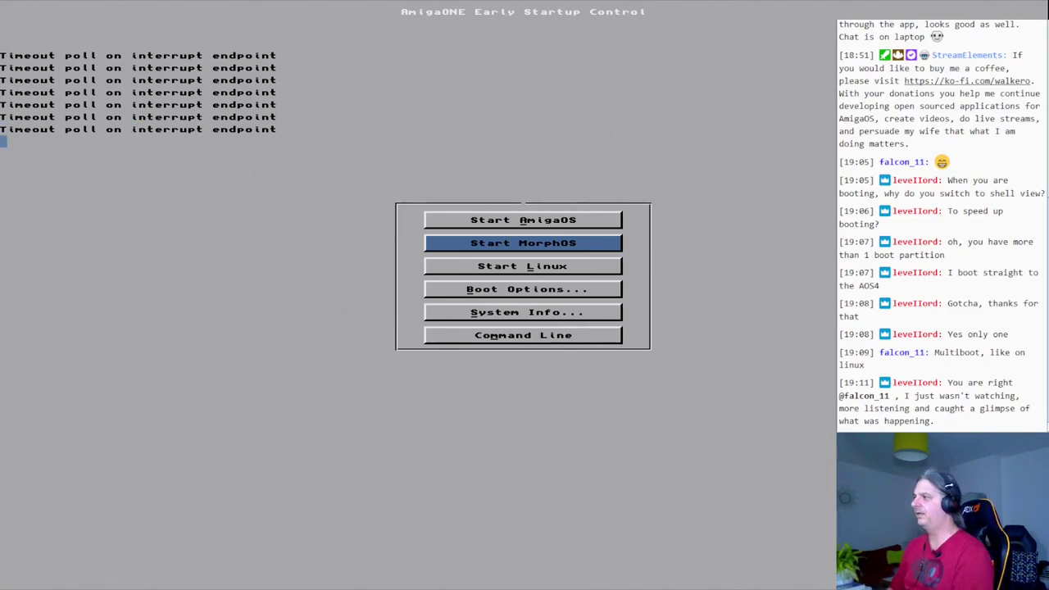
key(Up)
key(Return)
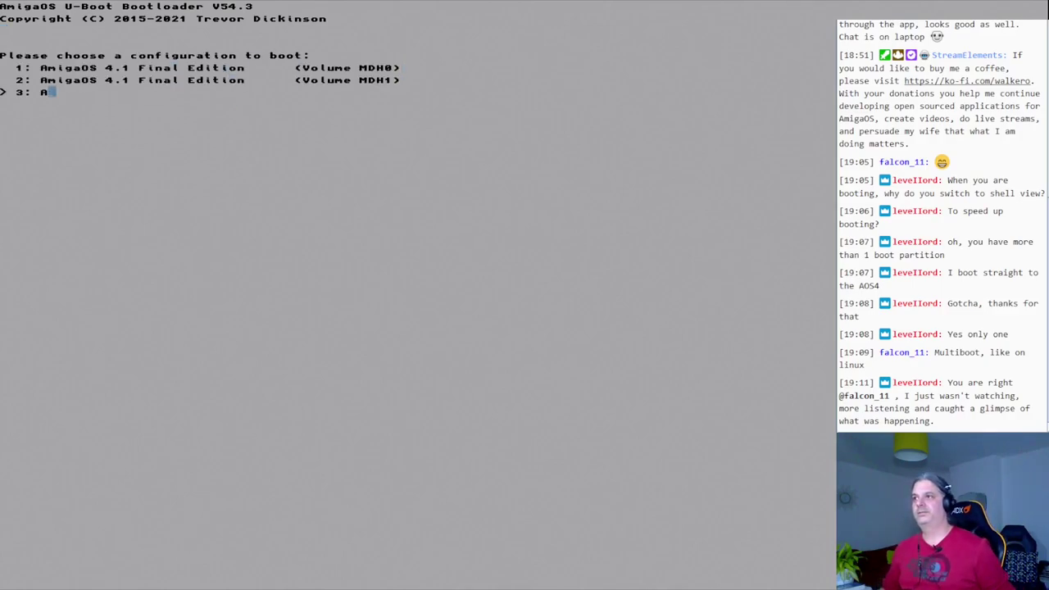
key(Return)
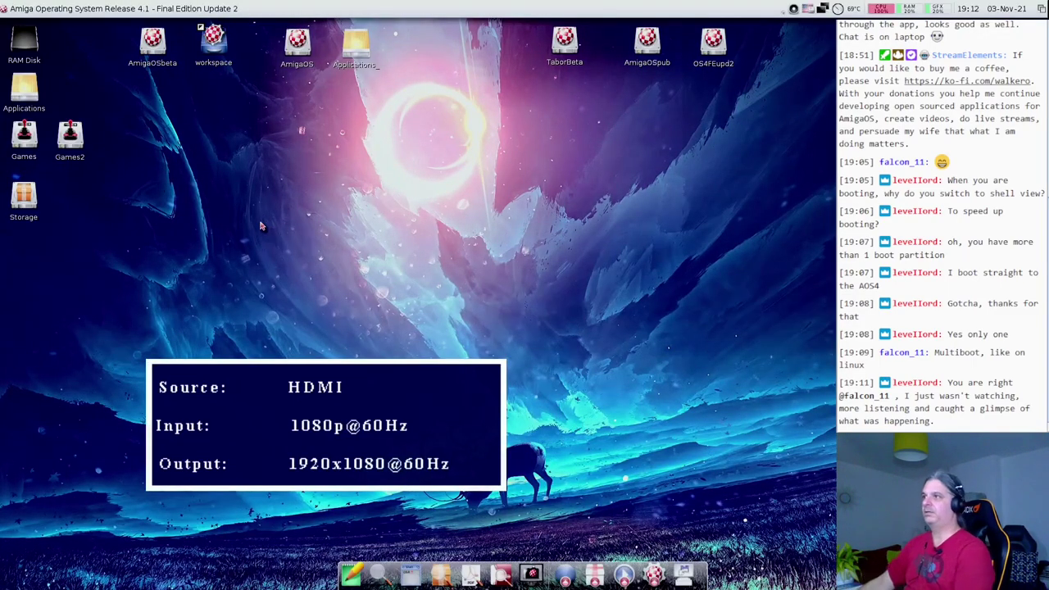
Open the Prefs drawer on the AmigaOSbeta volume and bring up the Effects settings of the GUI preferences.
double_click(161, 53)
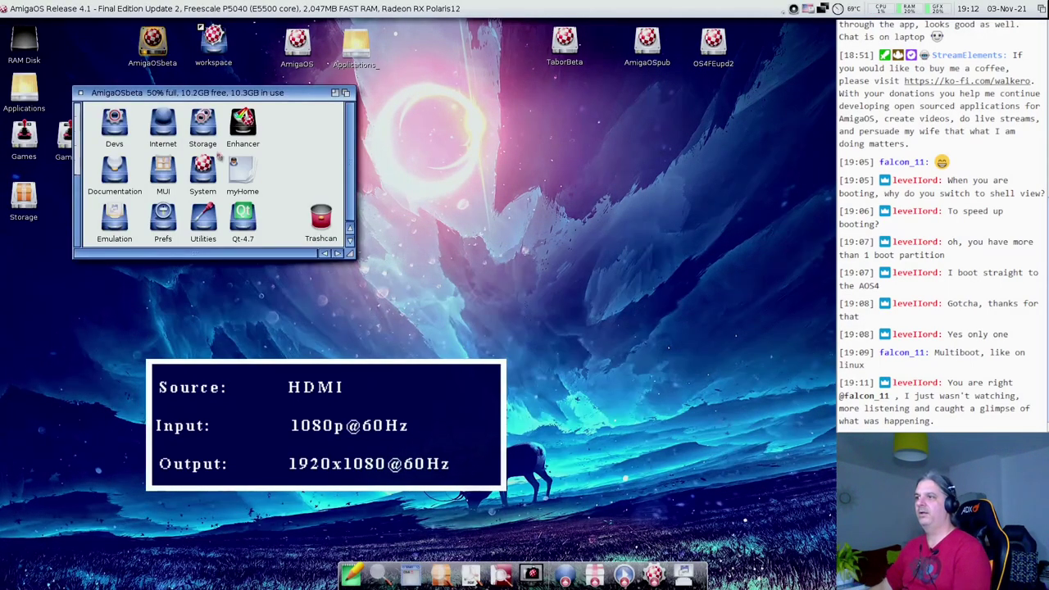
click(163, 229)
double_click(163, 231)
drag(335, 188, 283, 101)
double_click(284, 187)
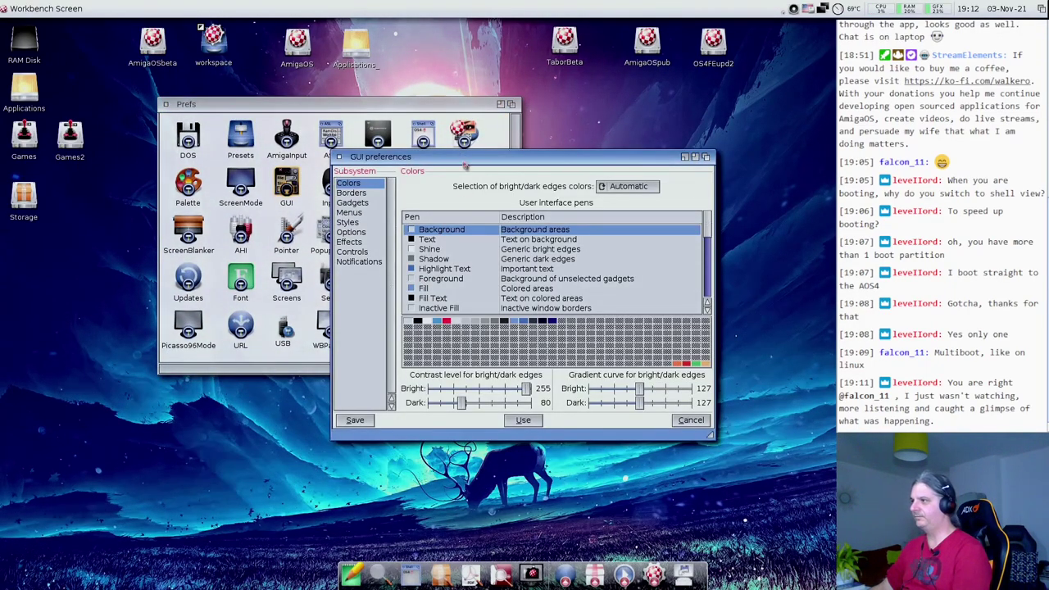
click(358, 253)
click(358, 243)
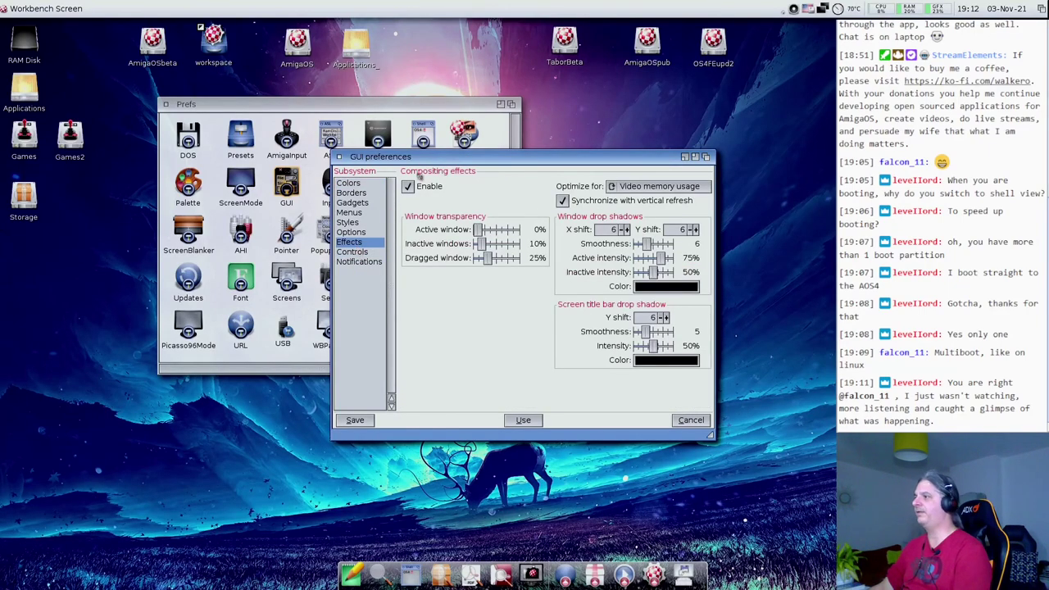
In the GUI preferences Controls, set the screen edges resistance to 10 and apply the settings.
drag(431, 164, 336, 156)
click(265, 243)
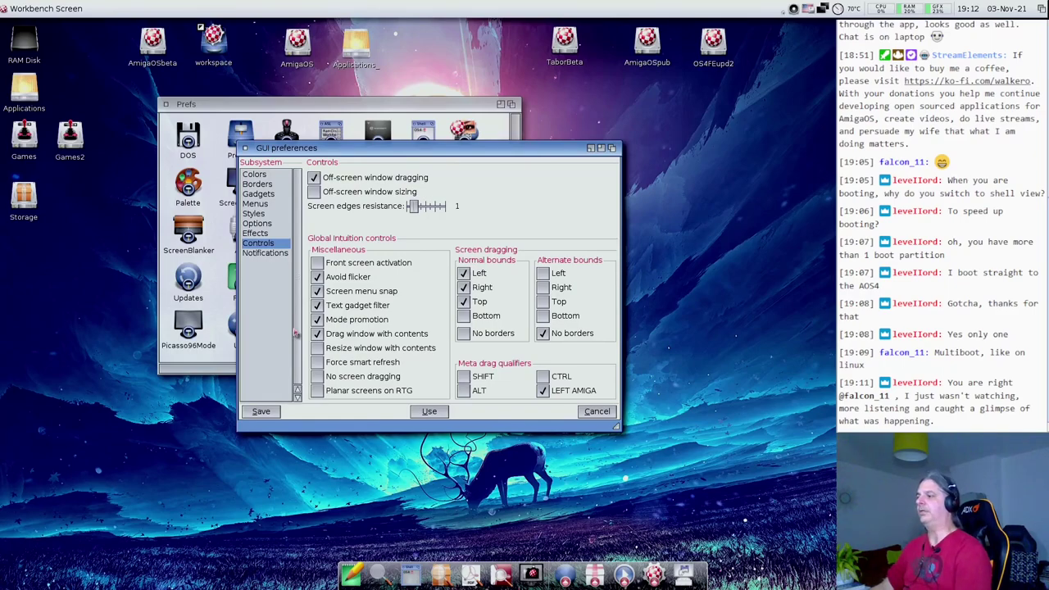
click(356, 352)
click(349, 352)
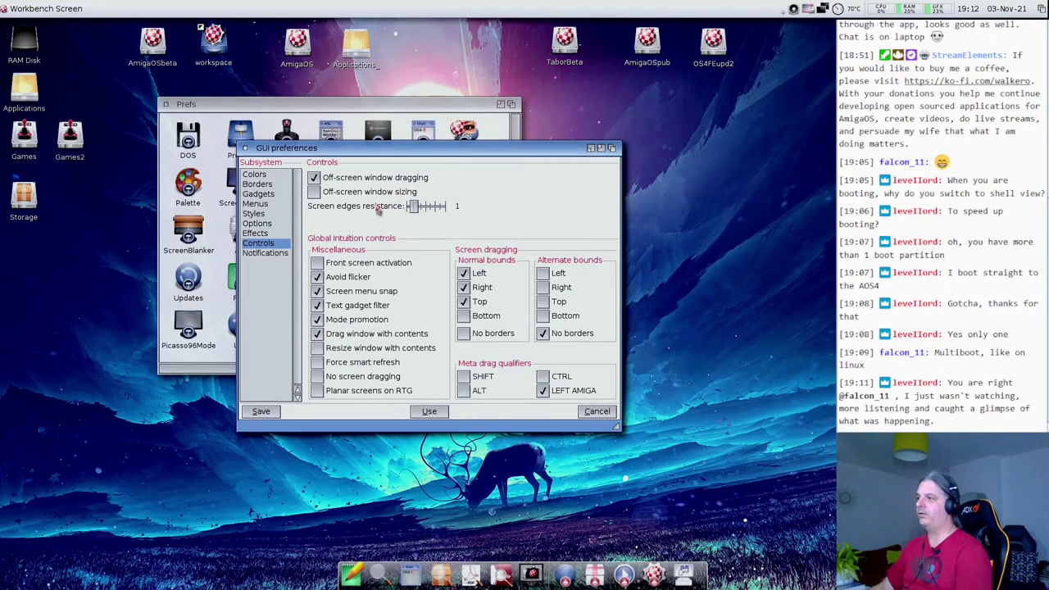
drag(415, 208, 450, 206)
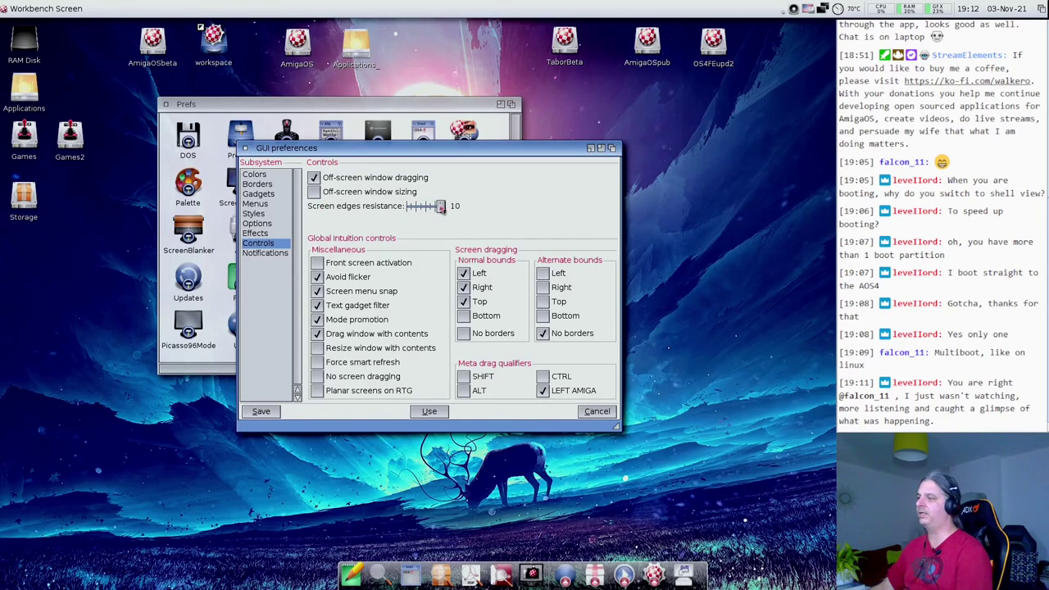
click(431, 416)
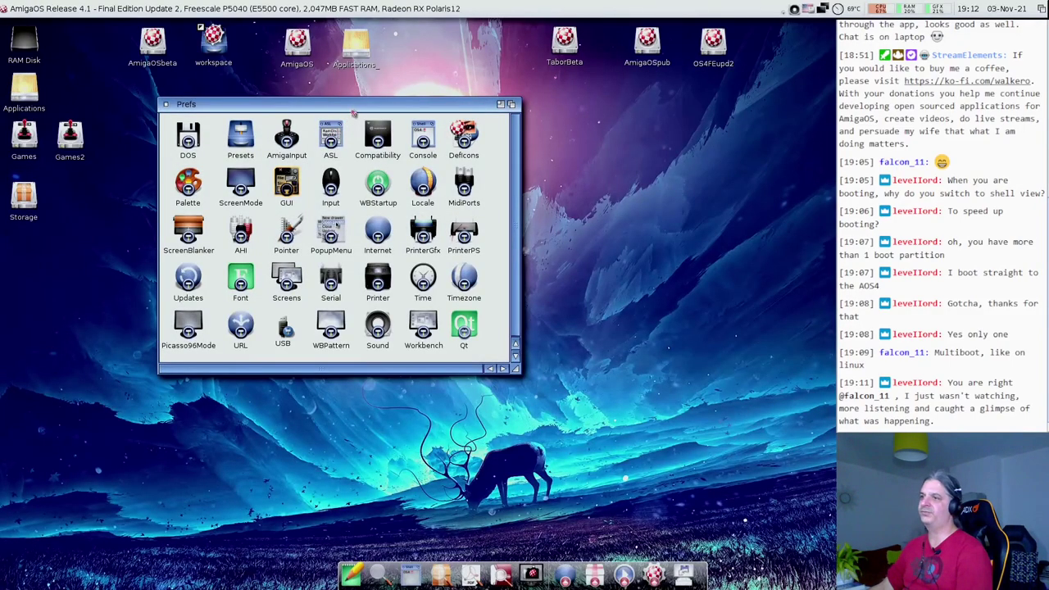
Move the Prefs drawer against the screen edge to test the edge resistance, rechecking and reapplying the Controls settings in between.
drag(355, 112, 295, 134)
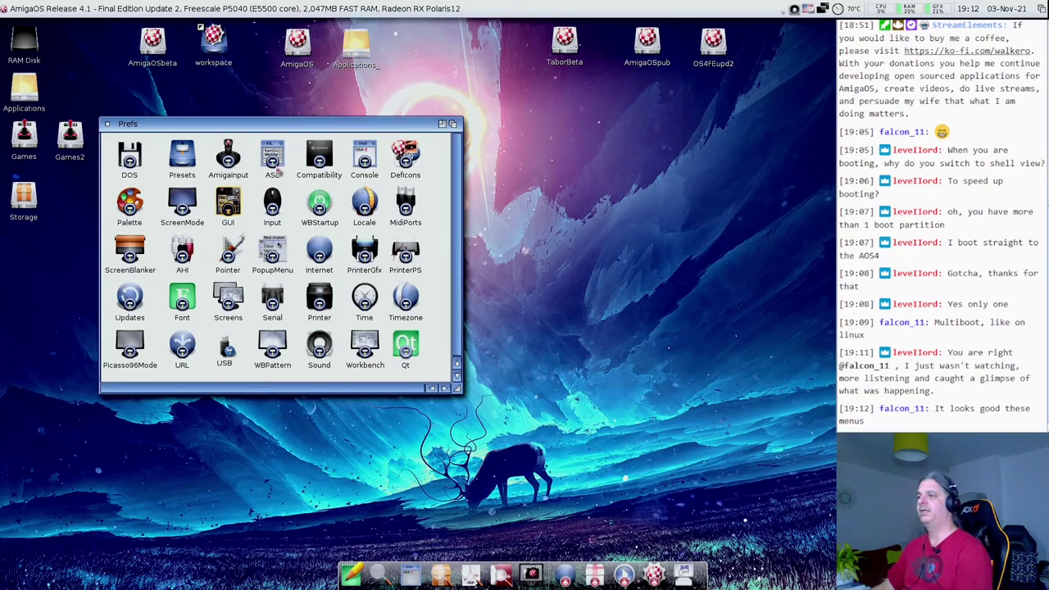
double_click(228, 206)
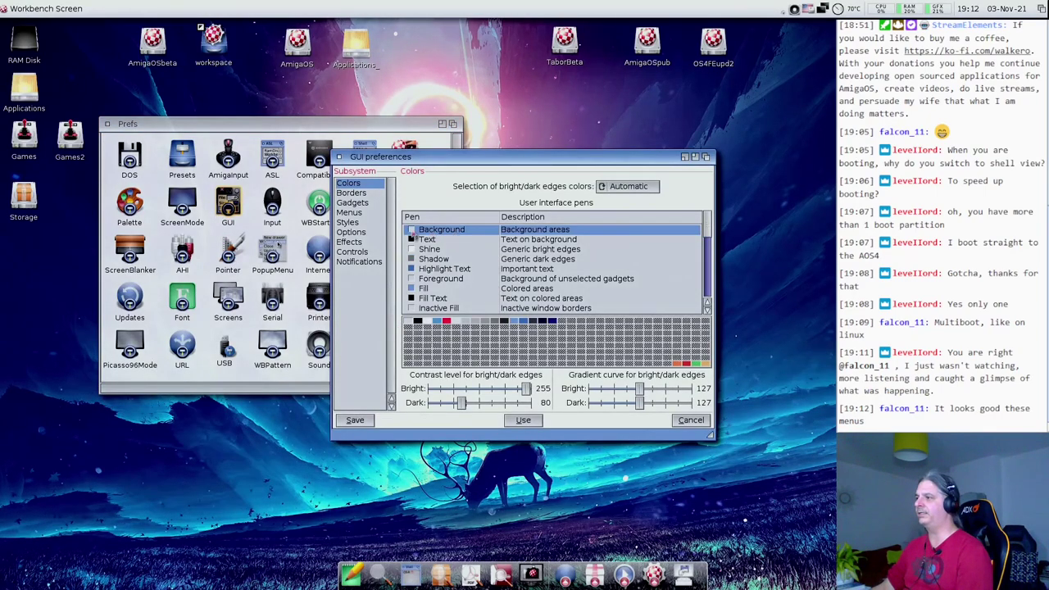
click(359, 243)
click(359, 252)
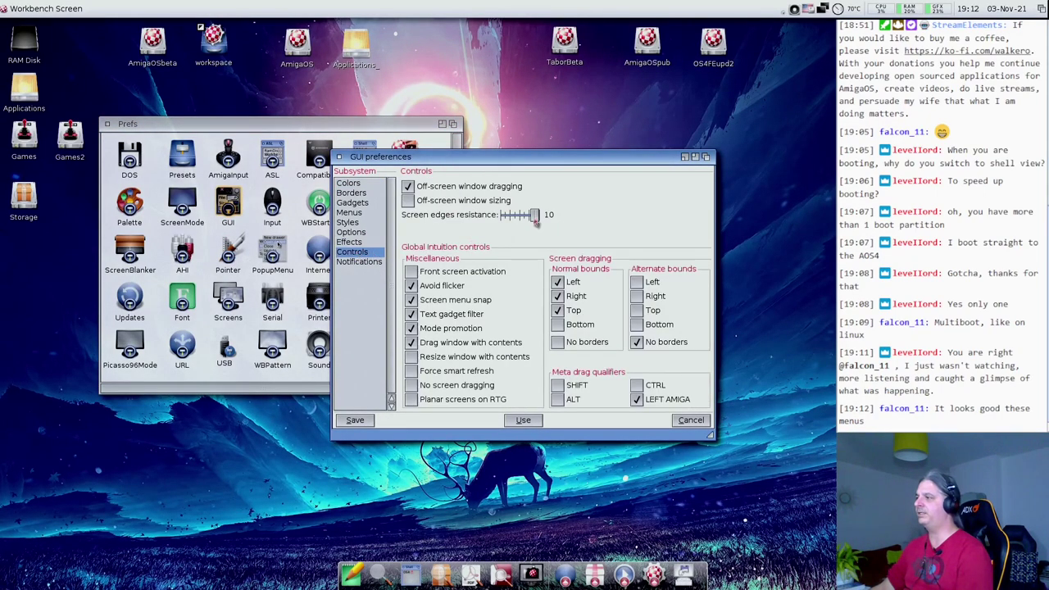
click(528, 424)
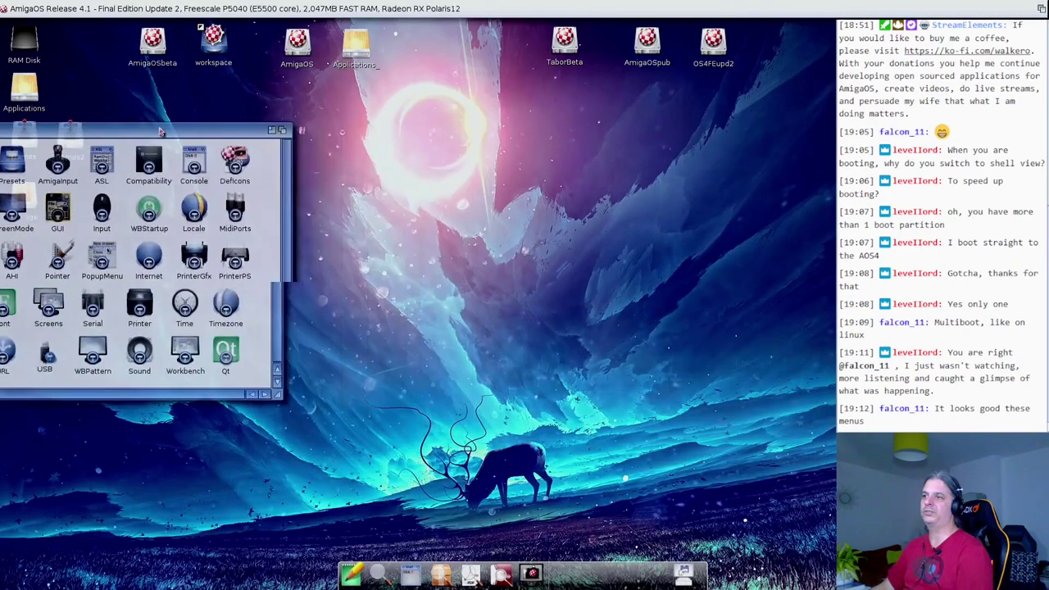
drag(326, 239, 304, 128)
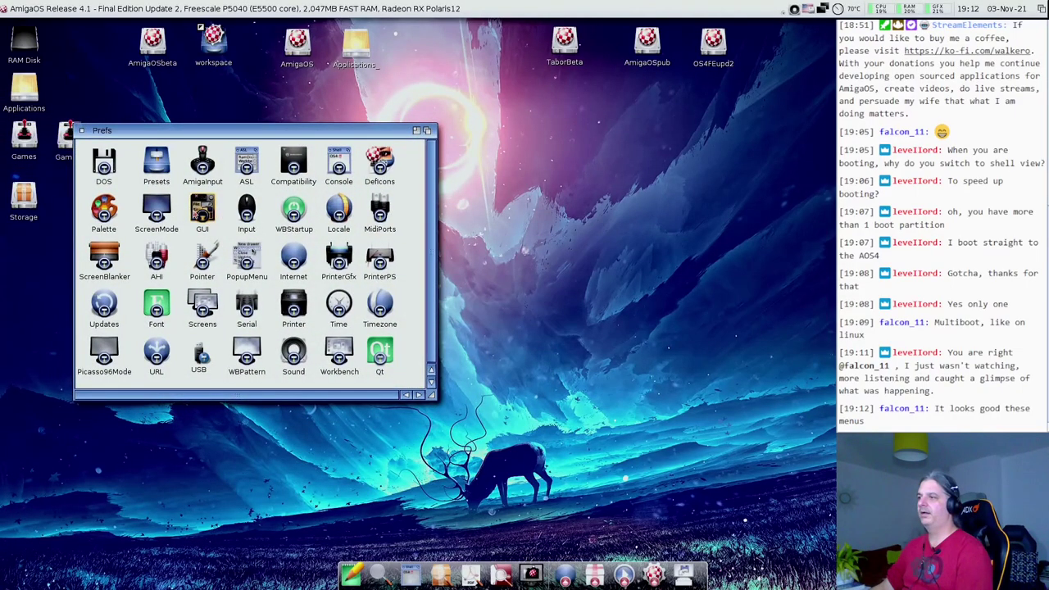
Reopen the GUI preferences and set the screen edges resistance to 3 in the Controls settings.
double_click(203, 212)
click(374, 243)
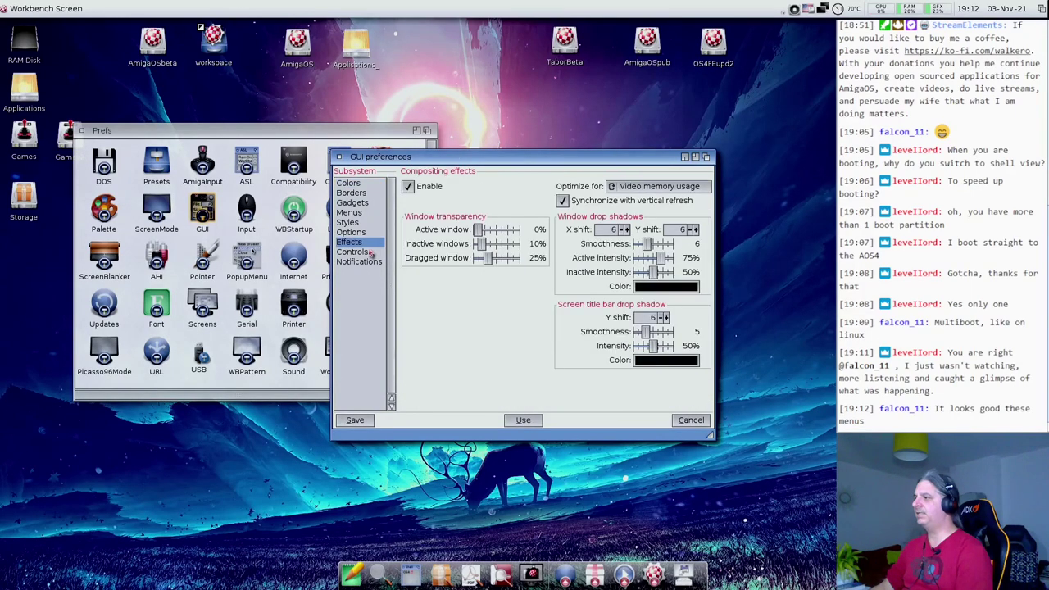
click(371, 253)
click(528, 217)
click(527, 216)
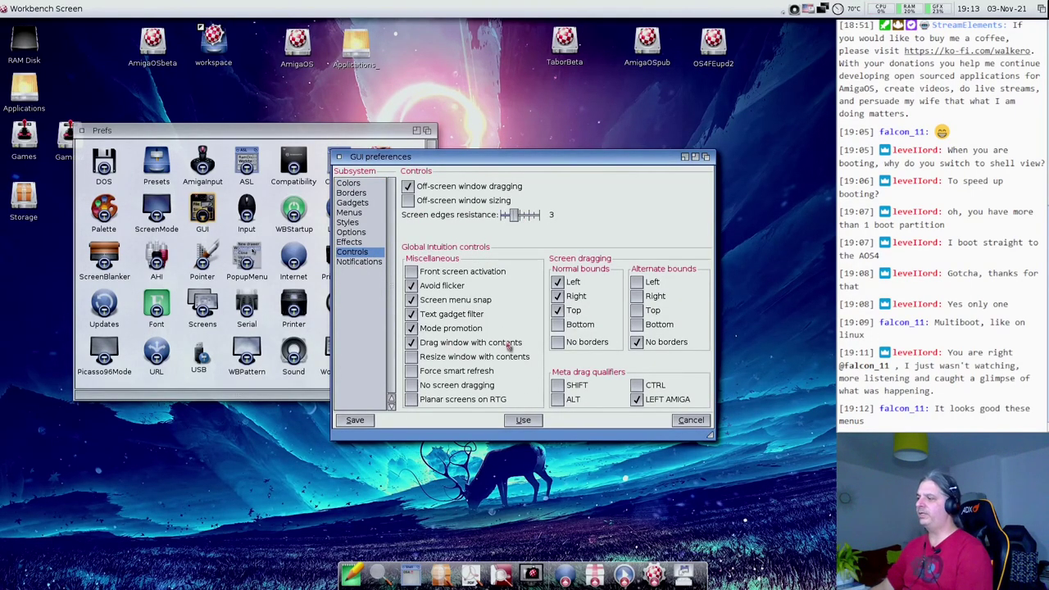
Move and enlarge the GUI preferences window, enable Resize window with contents, and apply the settings.
drag(510, 160, 327, 74)
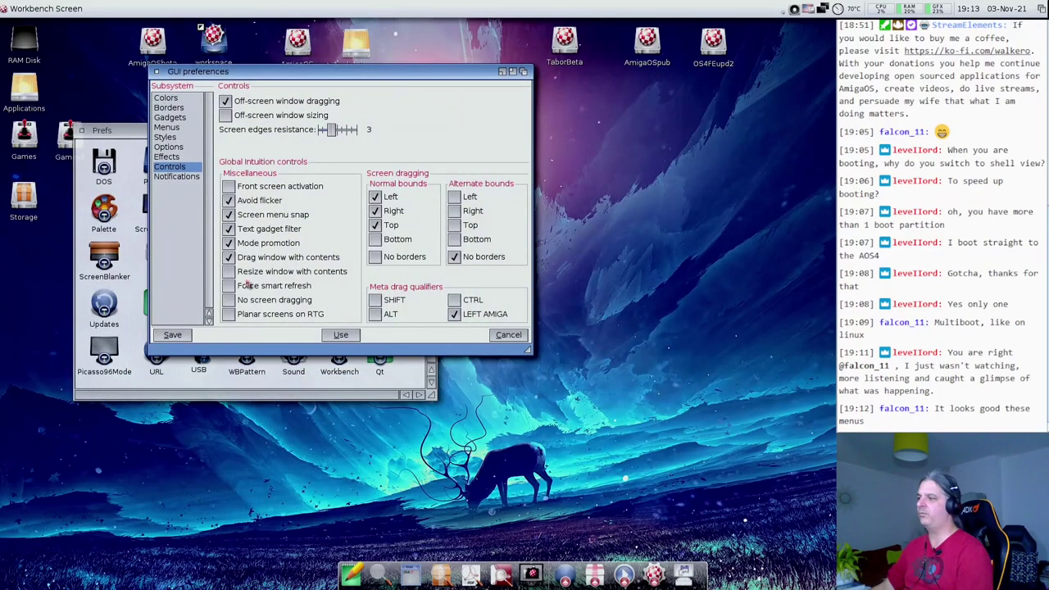
drag(529, 351, 531, 373)
click(230, 295)
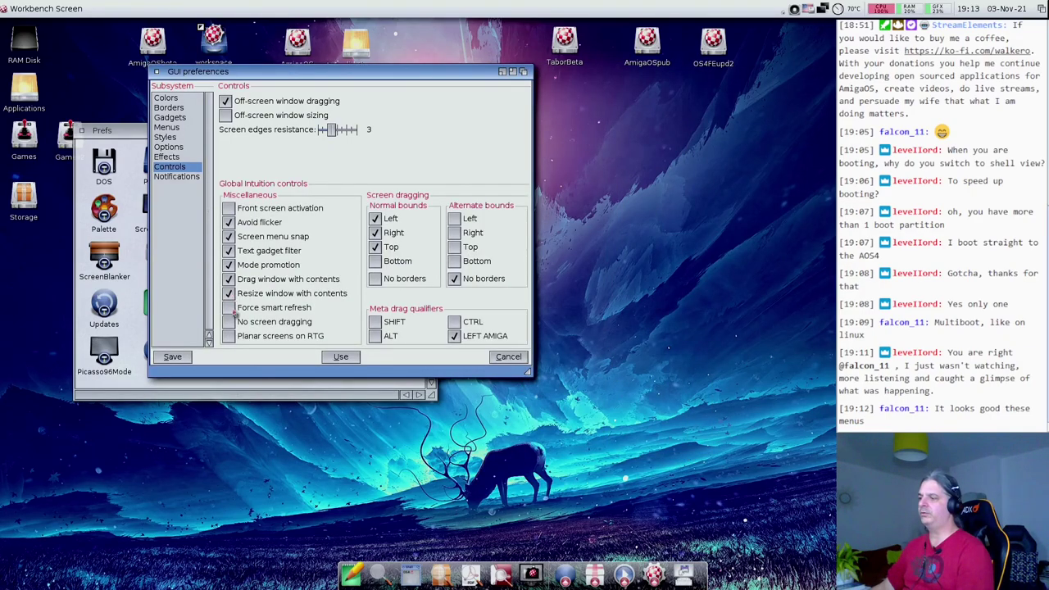
click(353, 363)
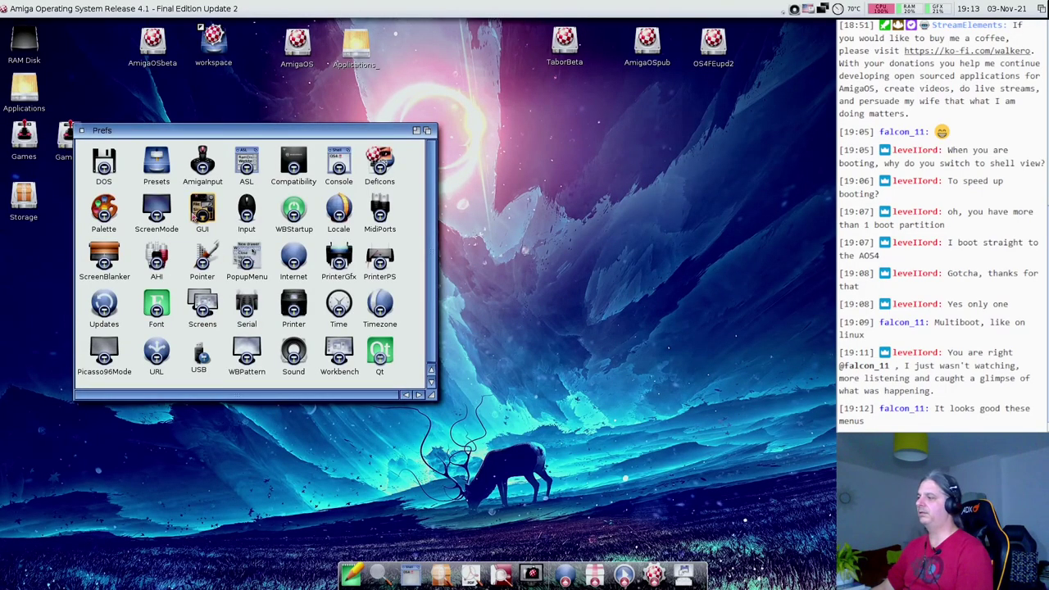
Reopen the GUI preferences, enlarge the window to test resizing with contents, and move it over the Prefs drawer.
double_click(202, 209)
drag(718, 431, 748, 517)
drag(560, 167, 347, 60)
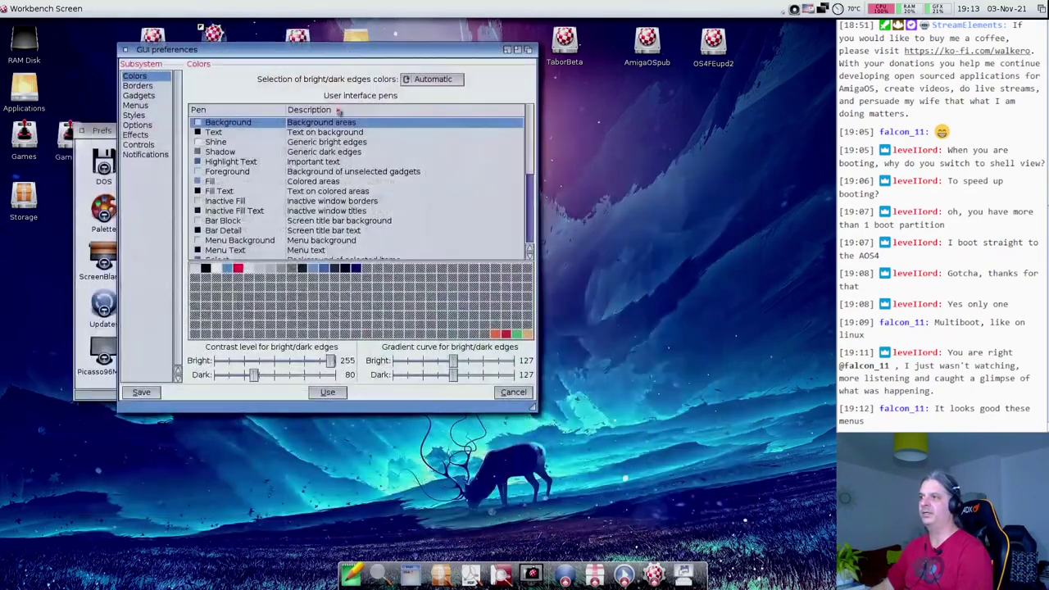
In the Controls settings, switch No screen dragging on and off again, and enable Planar screens on RTG.
click(139, 145)
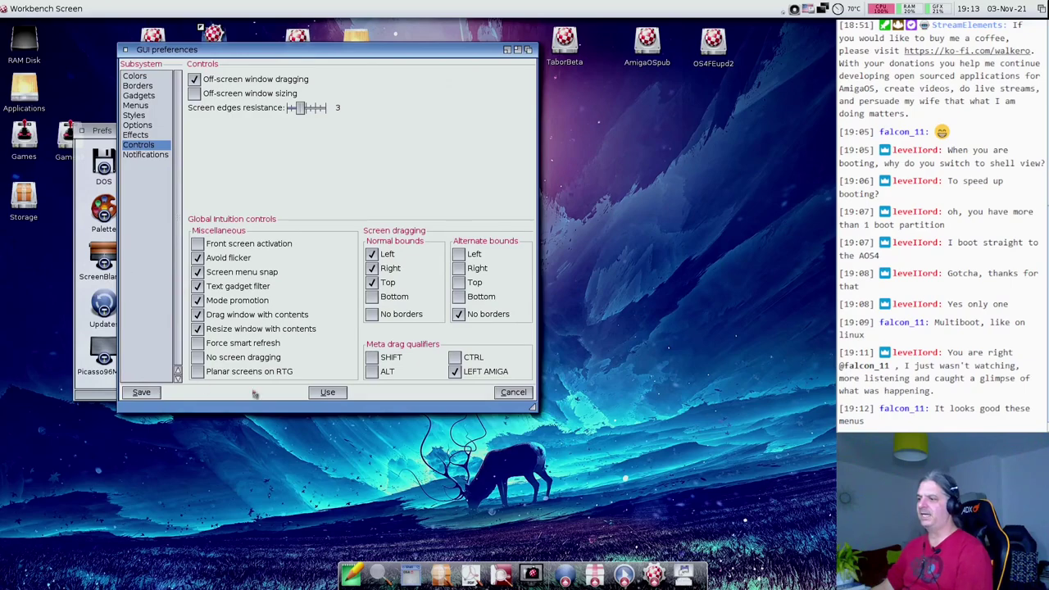
click(198, 329)
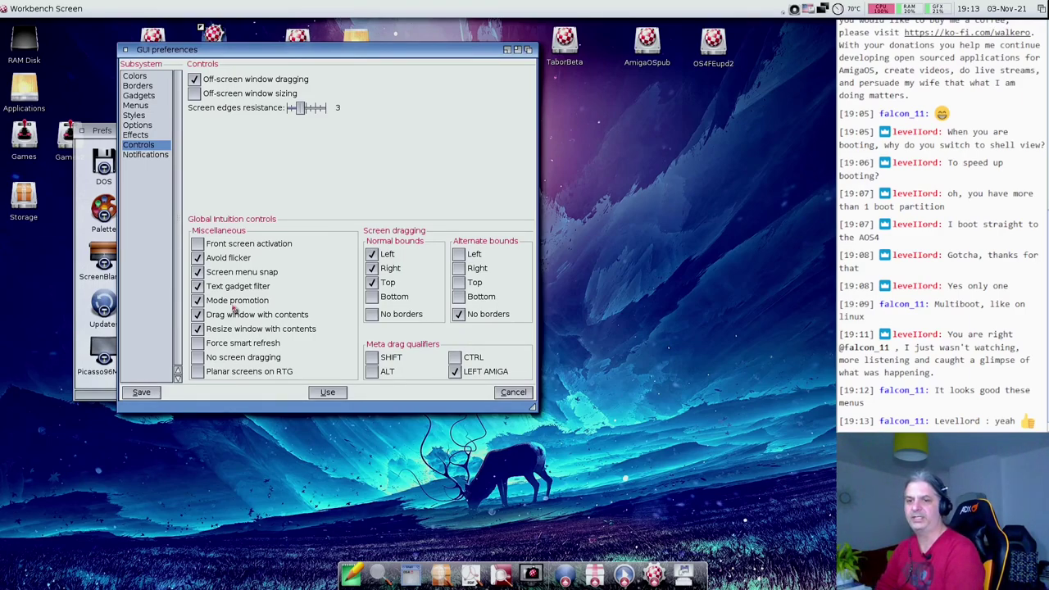
click(197, 357)
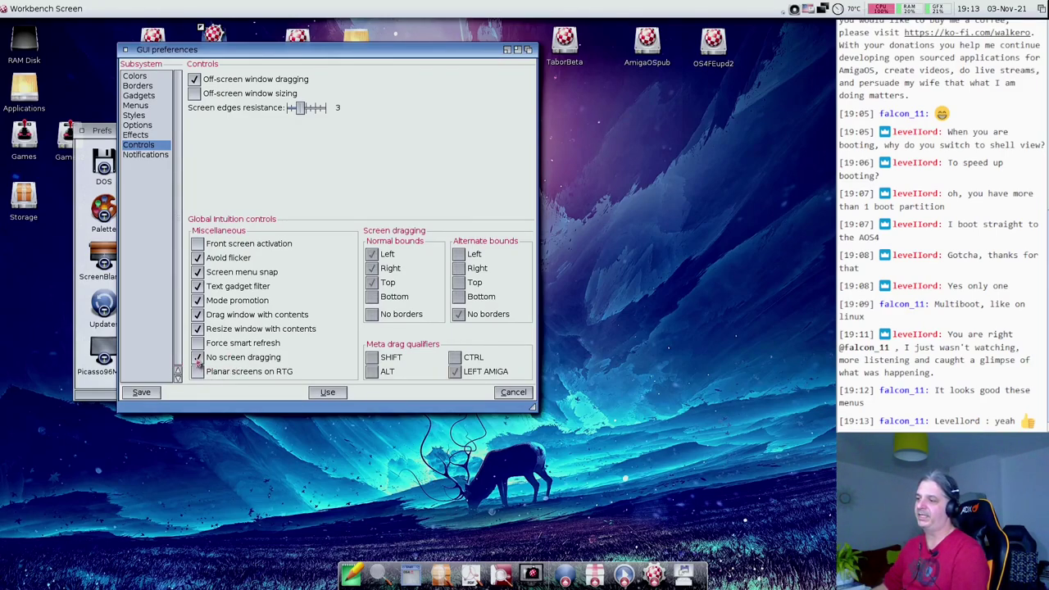
click(197, 358)
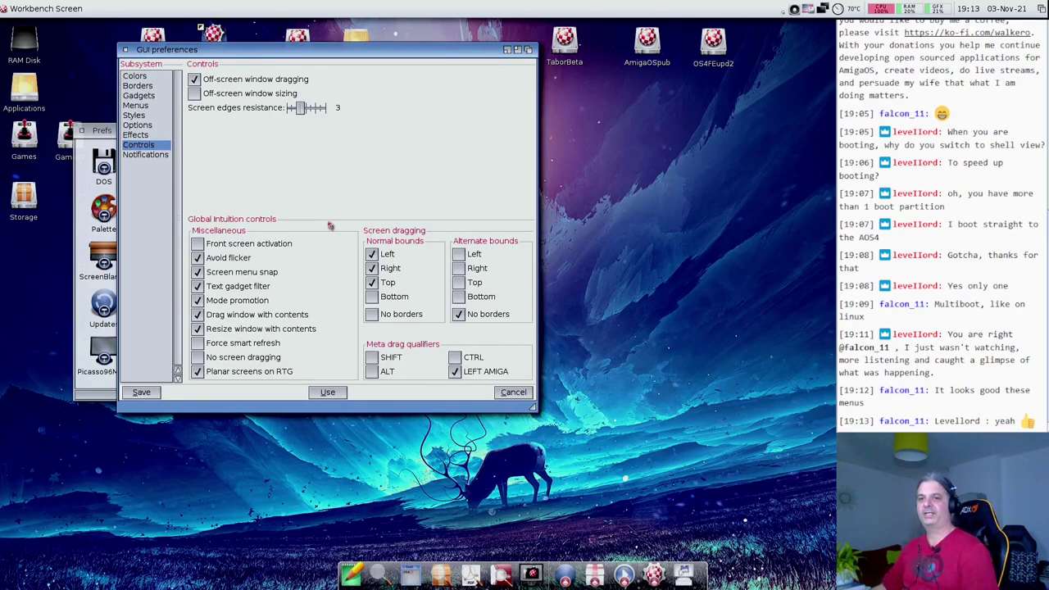
Pull the Workbench screen down and push it back up twice to demonstrate screen dragging.
drag(312, 12, 313, 113)
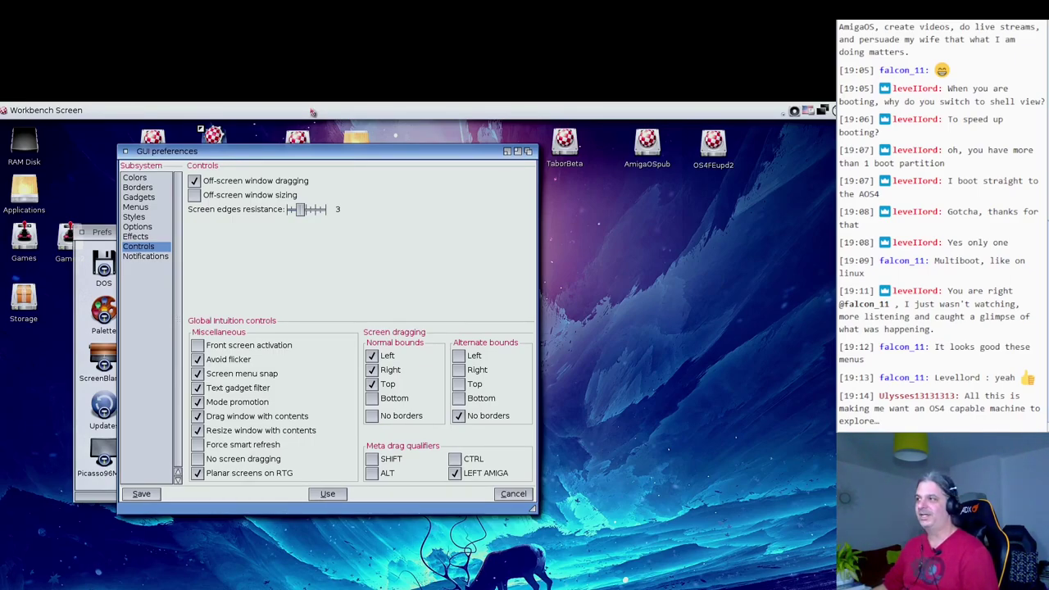
drag(312, 112, 329, 14)
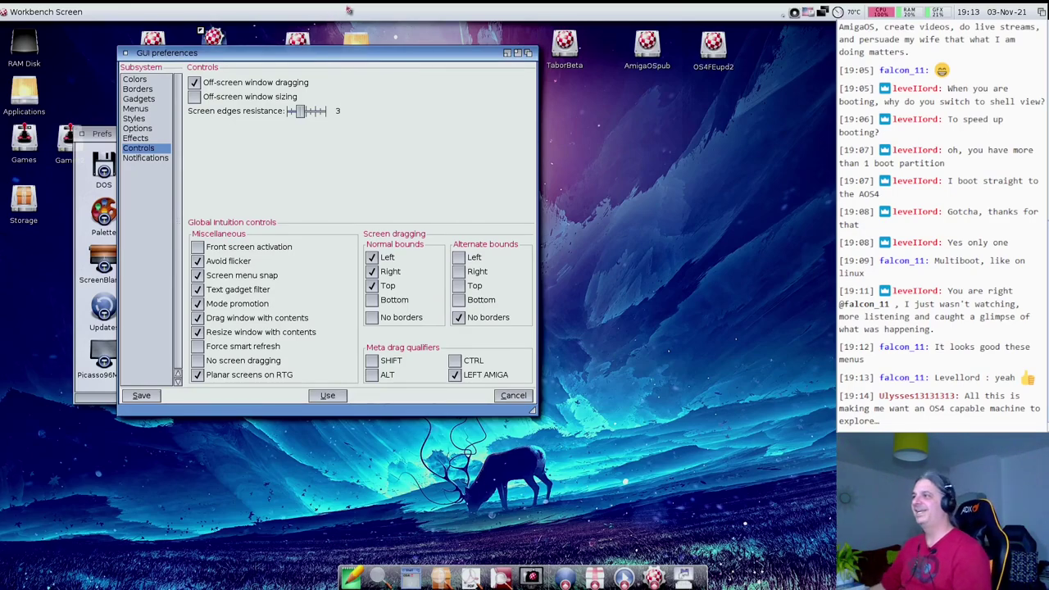
drag(347, 10, 342, 91)
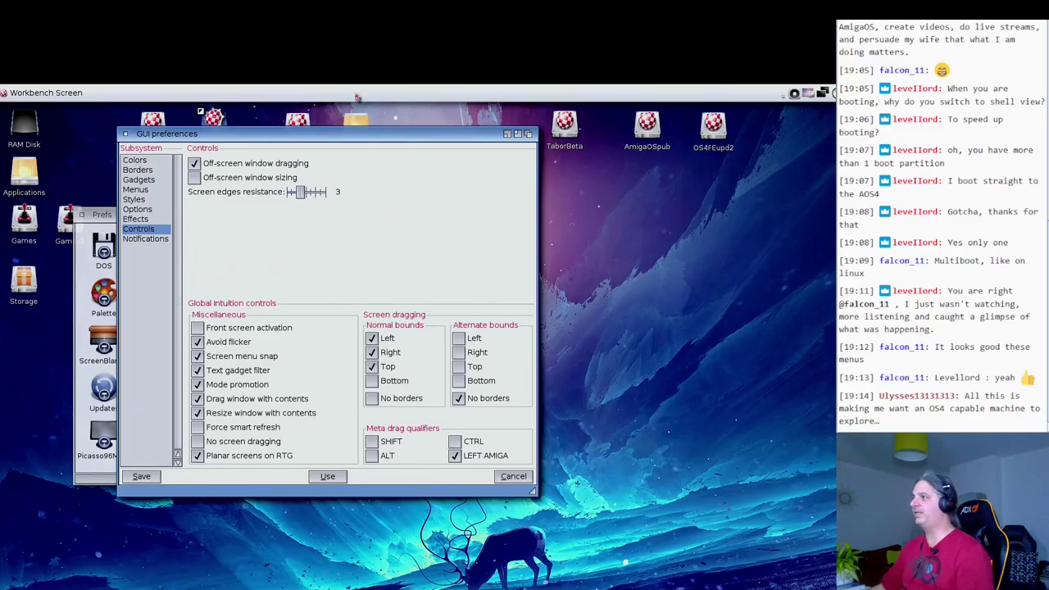
drag(361, 93, 359, 9)
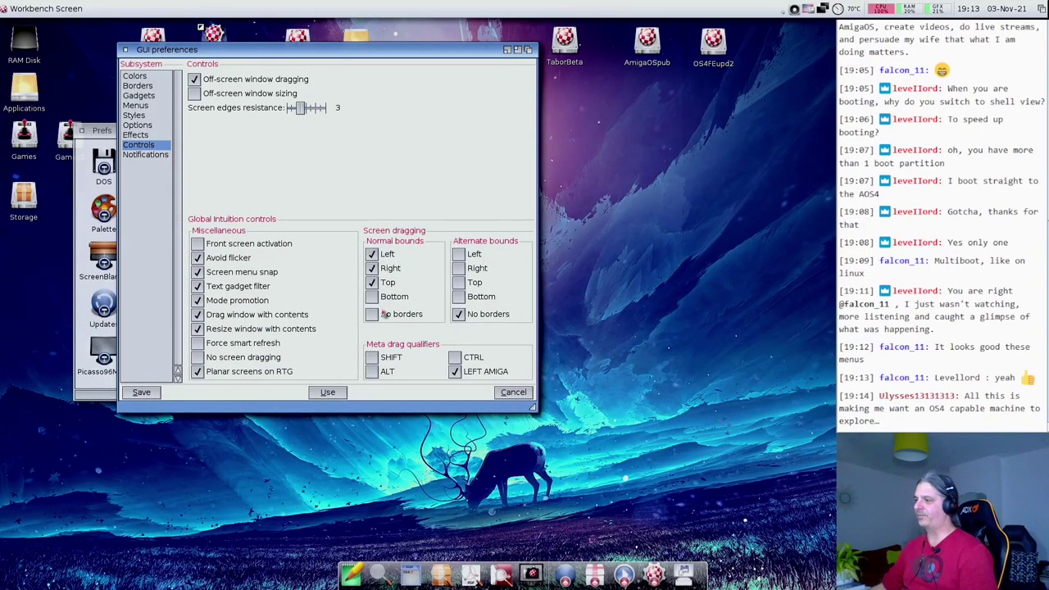
mouse_move(297, 10)
mouse_down()
mouse_move(304, 87)
mouse_move(476, 119)
mouse_move(530, 164)
mouse_move(651, 147)
mouse_move(664, 190)
mouse_move(436, 548)
mouse_move(4, 235)
mouse_move(4, 368)
mouse_move(4, 203)
mouse_move(369, 8)
mouse_move(467, 8)
mouse_move(594, 171)
mouse_move(738, 10)
mouse_move(381, 9)
mouse_move(4, 24)
mouse_move(4, 132)
mouse_move(225, 145)
mouse_move(225, 33)
mouse_move(313, 40)
mouse_move(352, 65)
mouse_move(295, 11)
mouse_up()
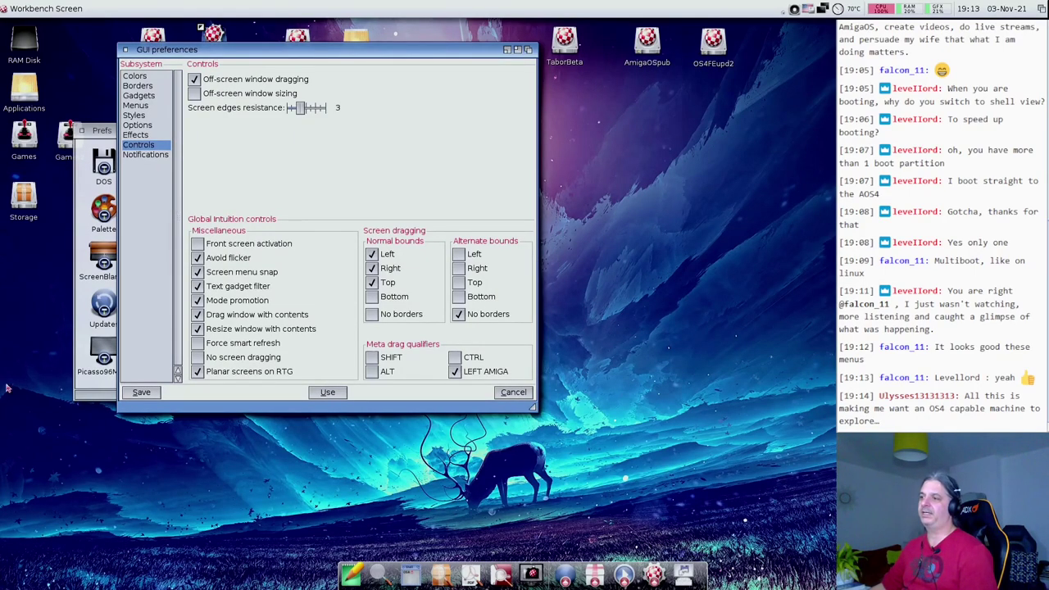
Move the GUI preferences window aside and open the workspace drawer from the desktop.
drag(323, 51, 220, 64)
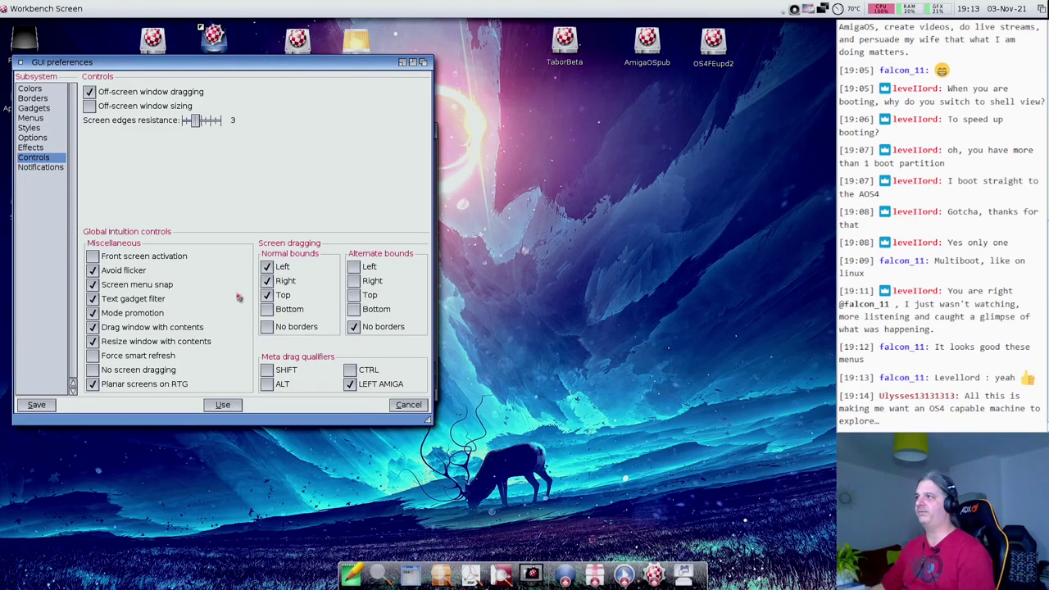
double_click(215, 39)
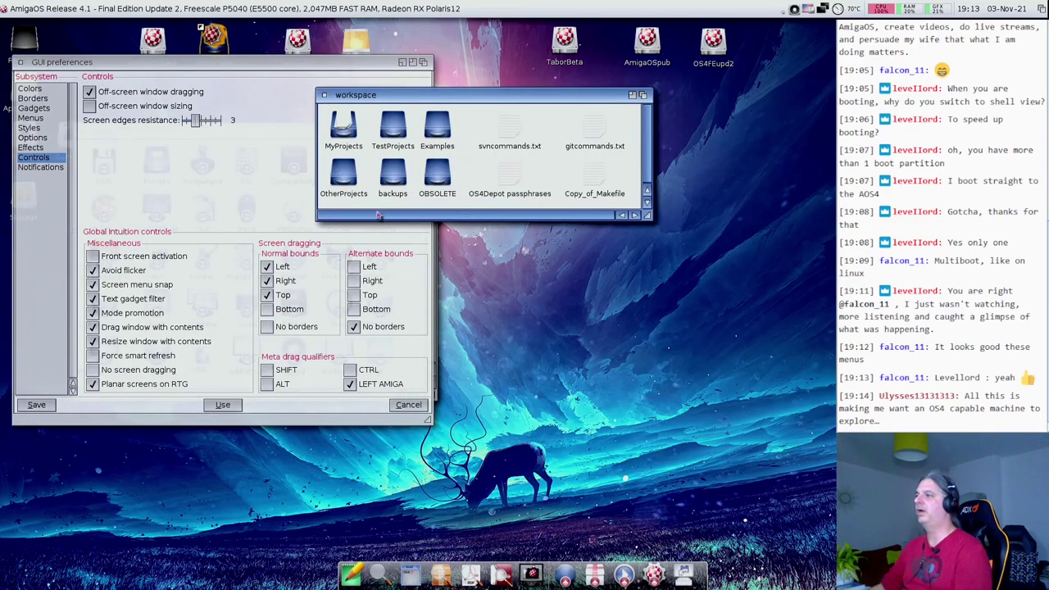
Open the mediavault project from MyProjects in the code editor and slide its screen sideways to reveal the Workbench screen beside it.
double_click(343, 127)
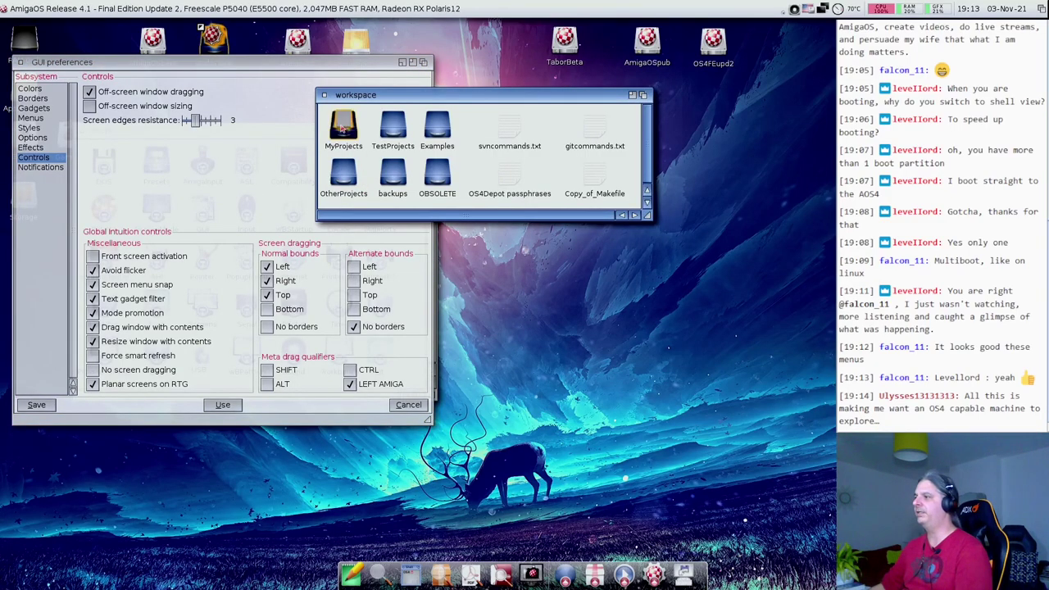
double_click(448, 180)
double_click(139, 243)
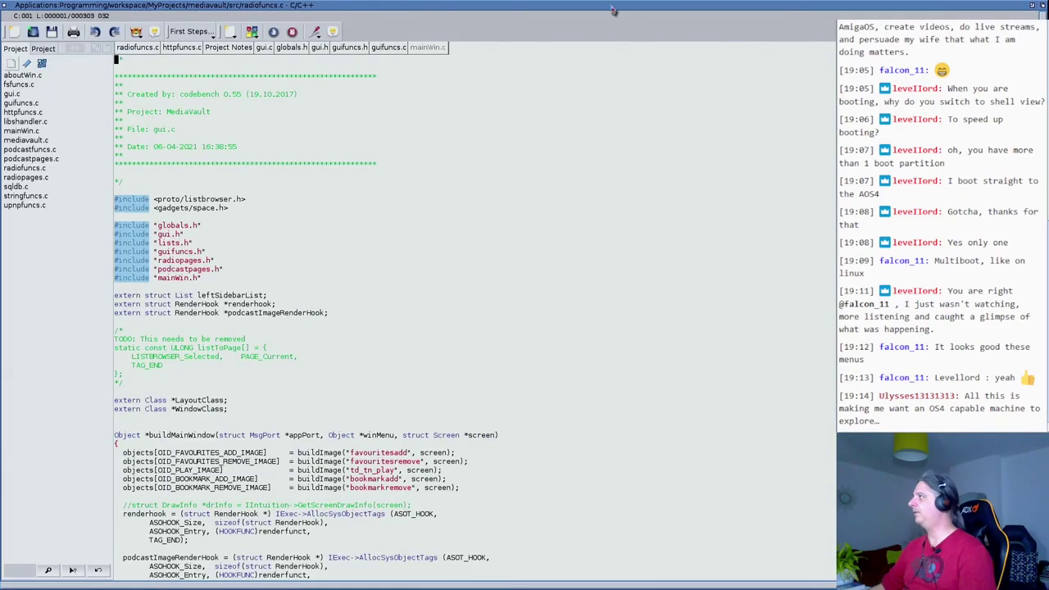
click(1033, 6)
drag(272, 4, 718, 12)
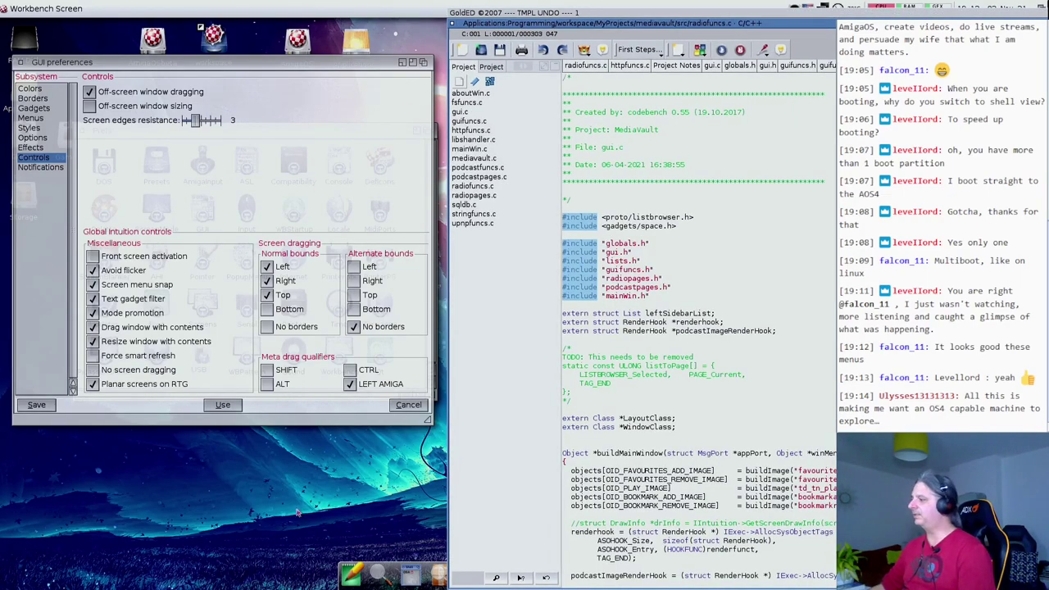
Enter the test text kdslkfkldlkssdfsd on the mainWin.h include line and remove it again.
click(674, 271)
click(752, 296)
text(kdslkfkldlkssdfsd)
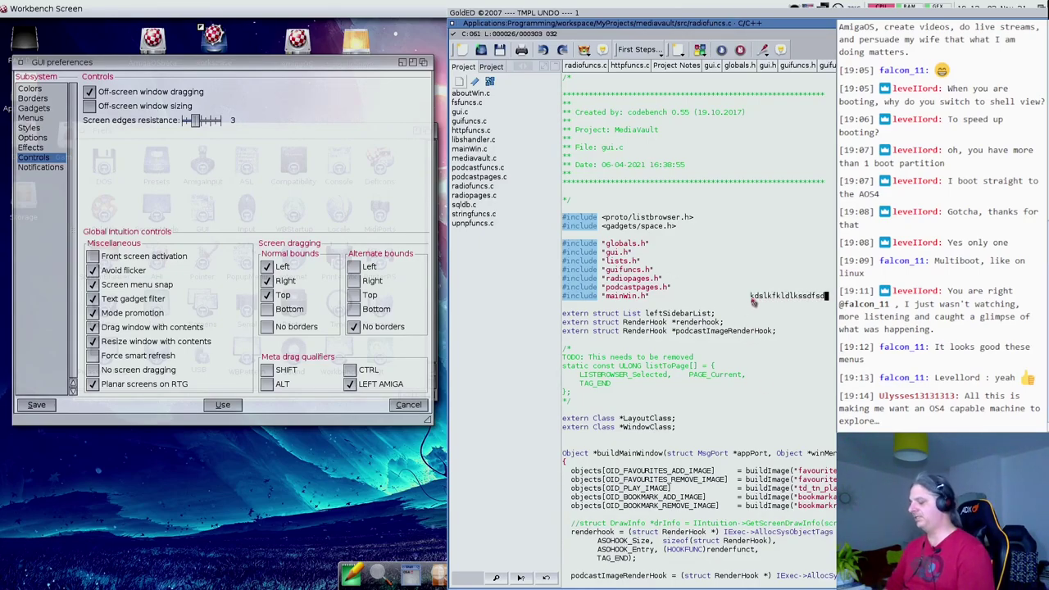
key(BackSpace)
key(BackSpace)
key(BackSpace)
key(BackSpace)
key(BackSpace)
key(BackSpace)
key(BackSpace)
key(BackSpace)
key(BackSpace)
key(BackSpace)
key(BackSpace)
key(BackSpace)
key(BackSpace)
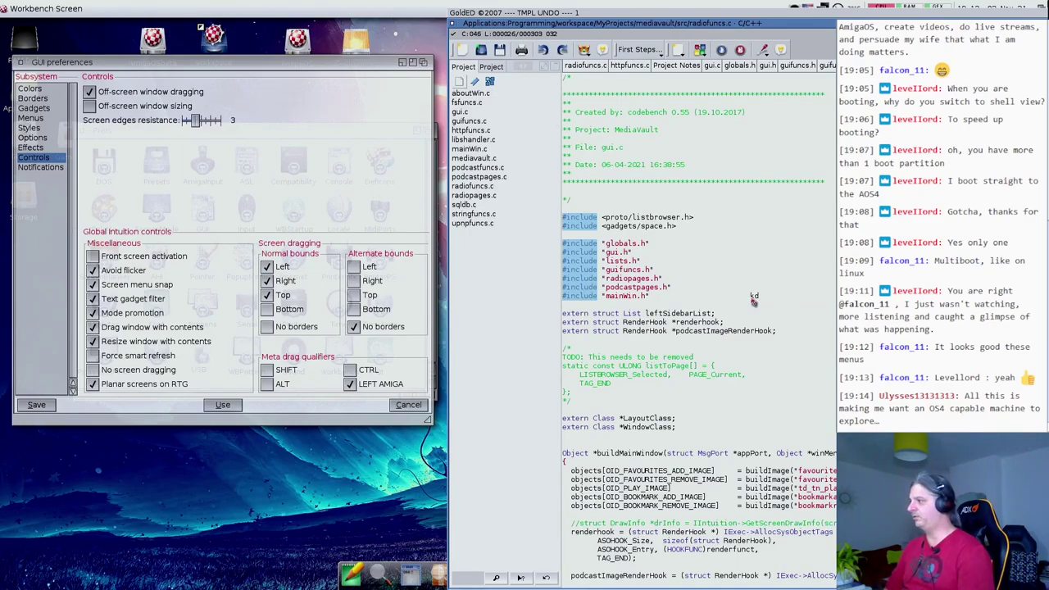
key(ctrl+z)
key(Return)
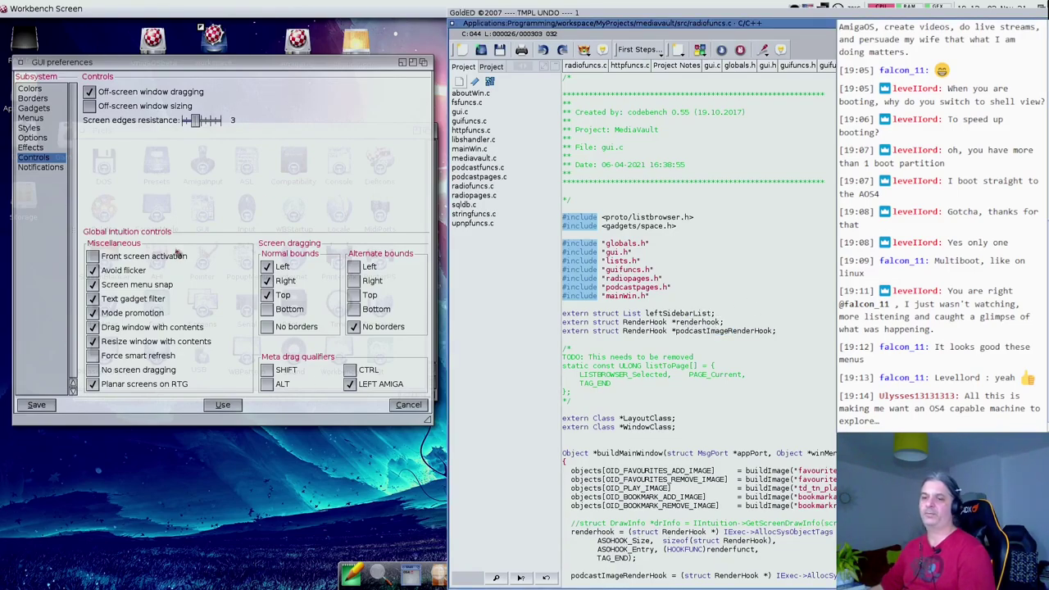
Close all documents and exit the code editor to return to the Workbench screen.
click(610, 193)
right_click(37, 5)
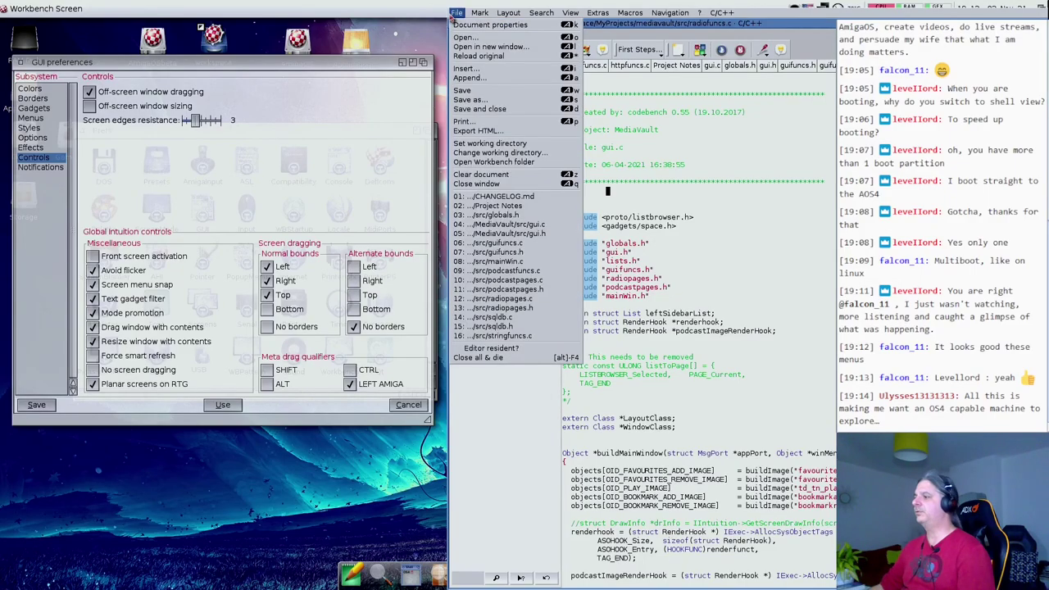
right_click(517, 354)
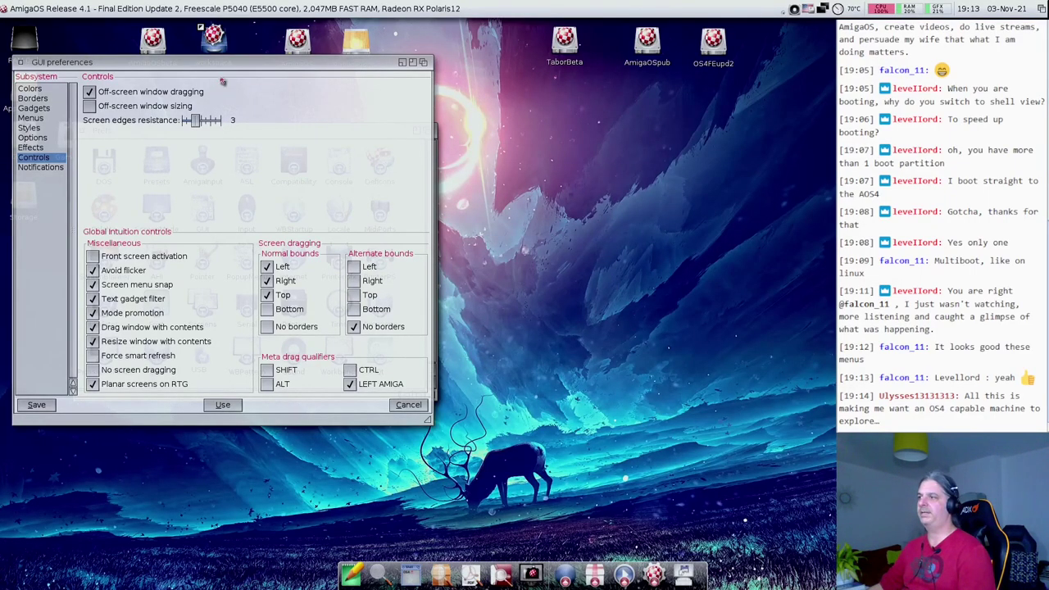
Dismiss the GUI preferences without saving, then reopen them to view the Notifications settings and cancel again.
drag(227, 66, 379, 59)
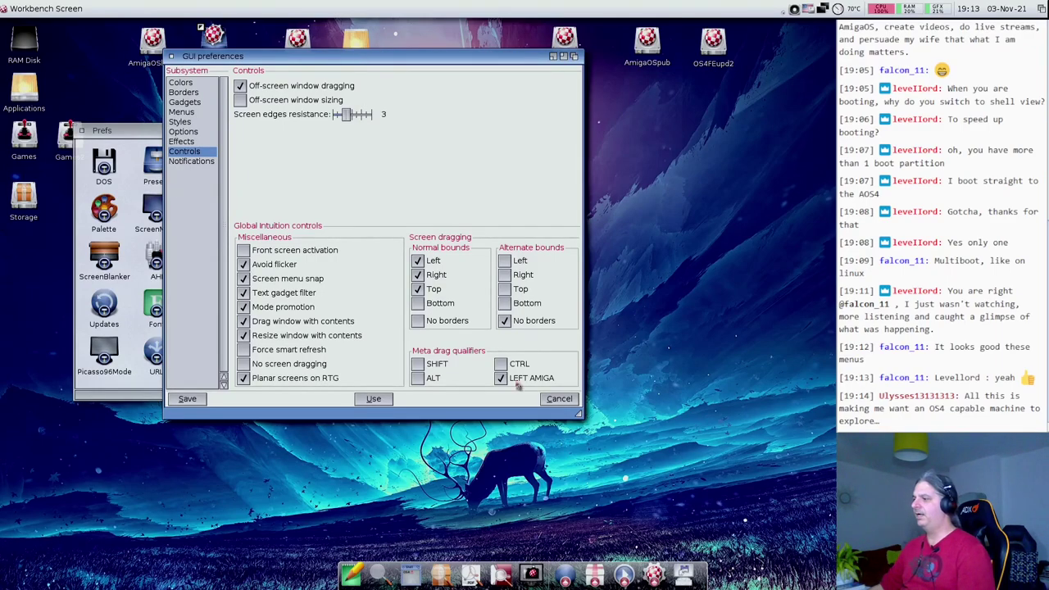
click(560, 400)
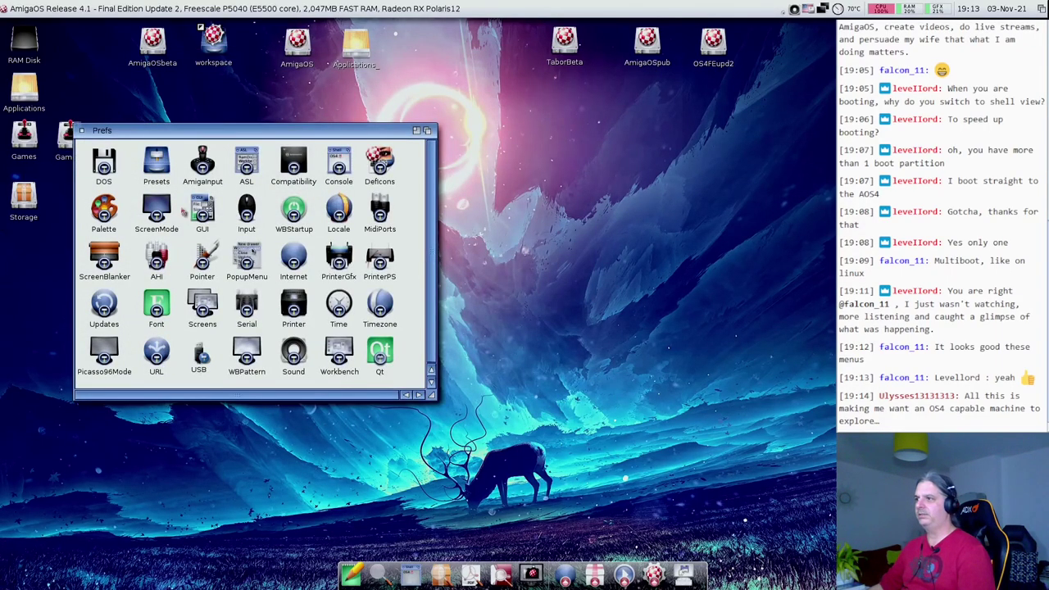
double_click(201, 206)
click(361, 262)
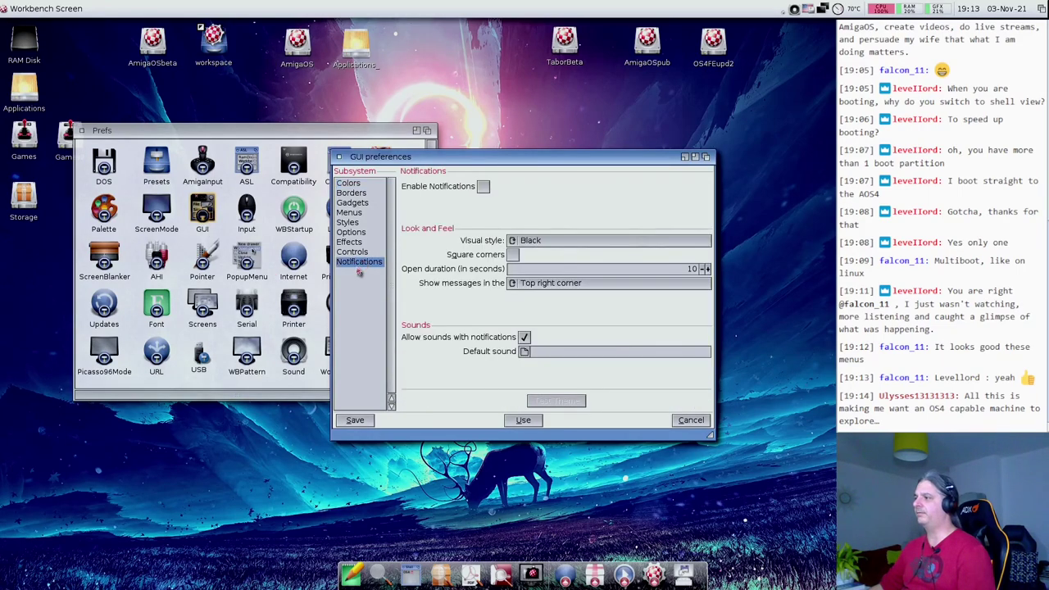
click(705, 424)
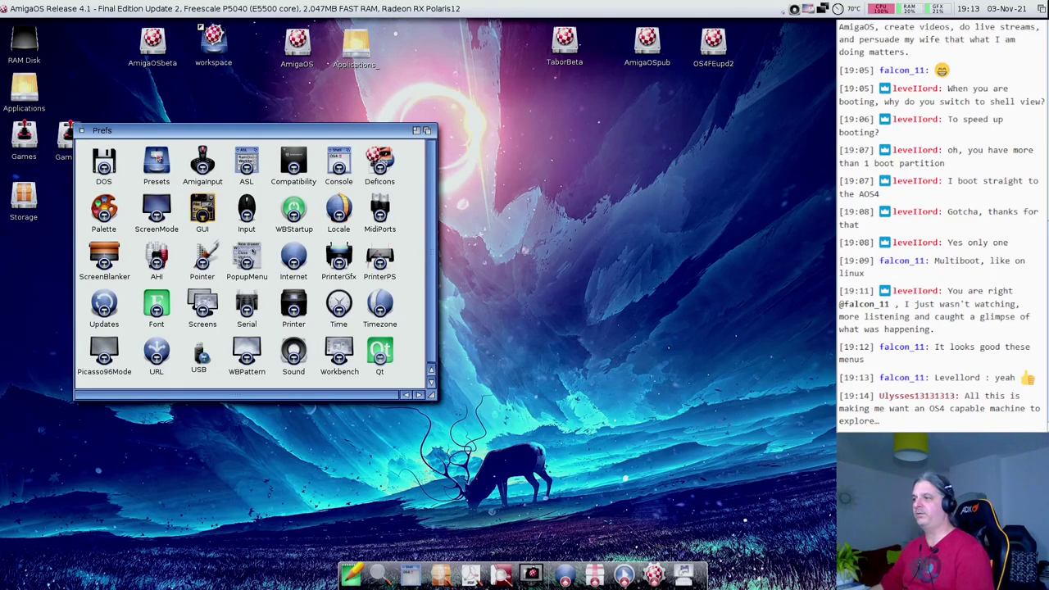
Open the Presets drawer and its SilverGreen theme drawer, and place the theme window below the presets.
double_click(155, 160)
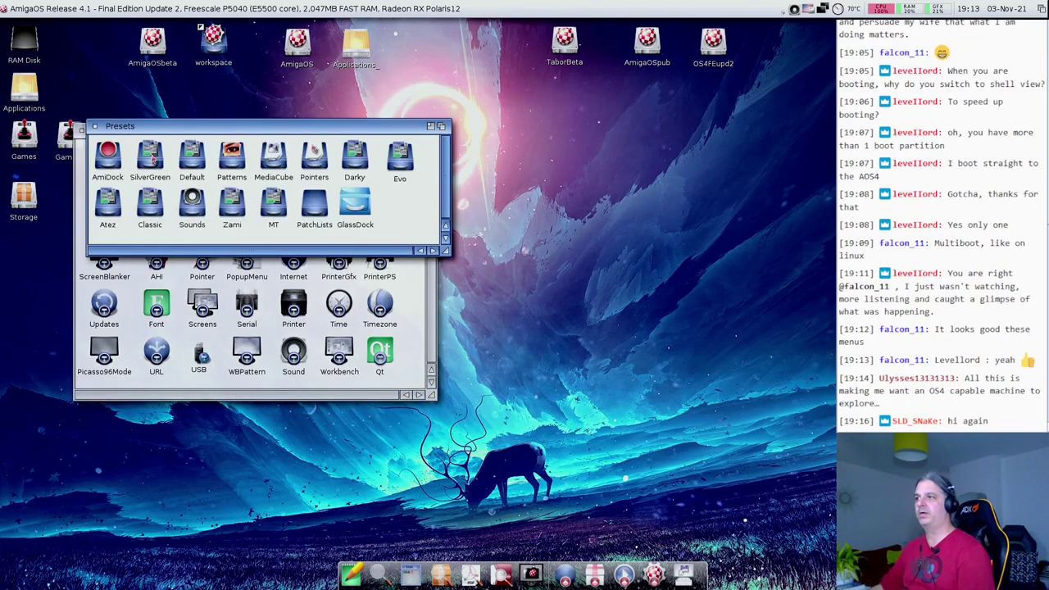
drag(170, 128, 232, 135)
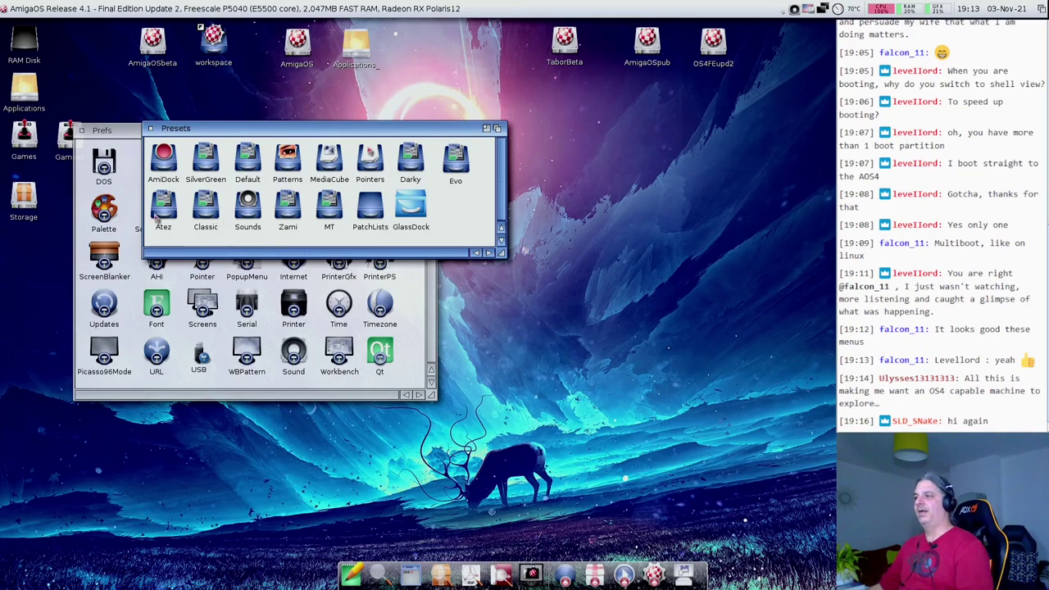
double_click(202, 164)
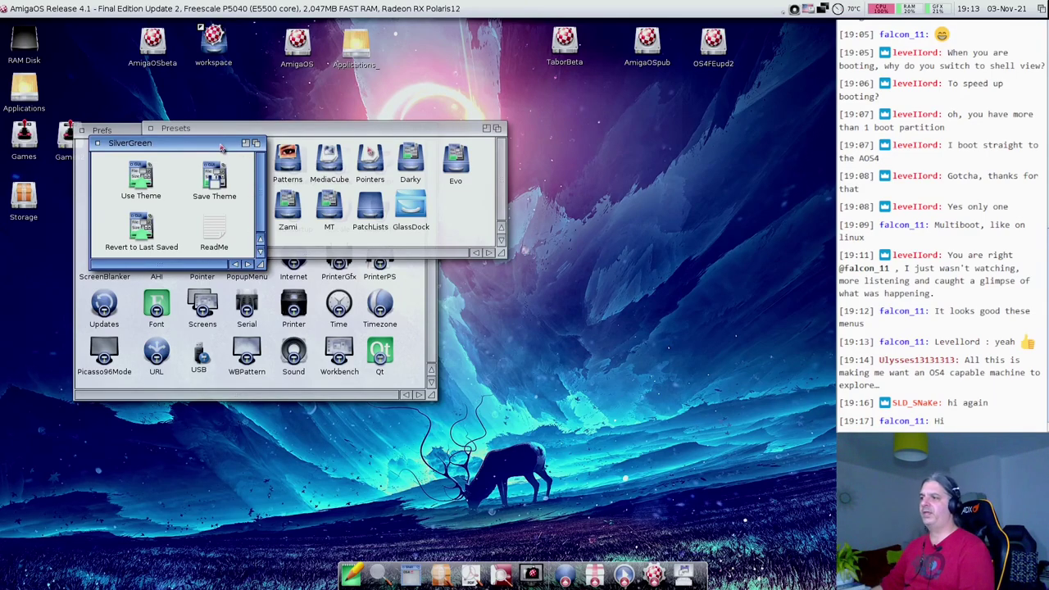
drag(225, 143, 281, 286)
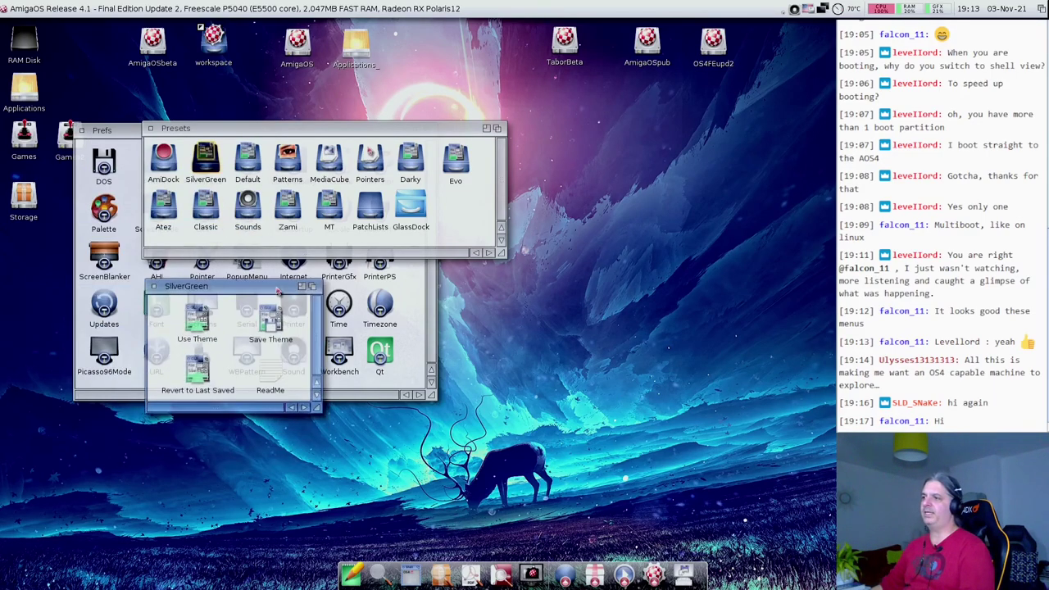
Open the Atez preset drawer for a look, then try to apply the SilverGreen theme for the current session.
click(185, 208)
double_click(178, 210)
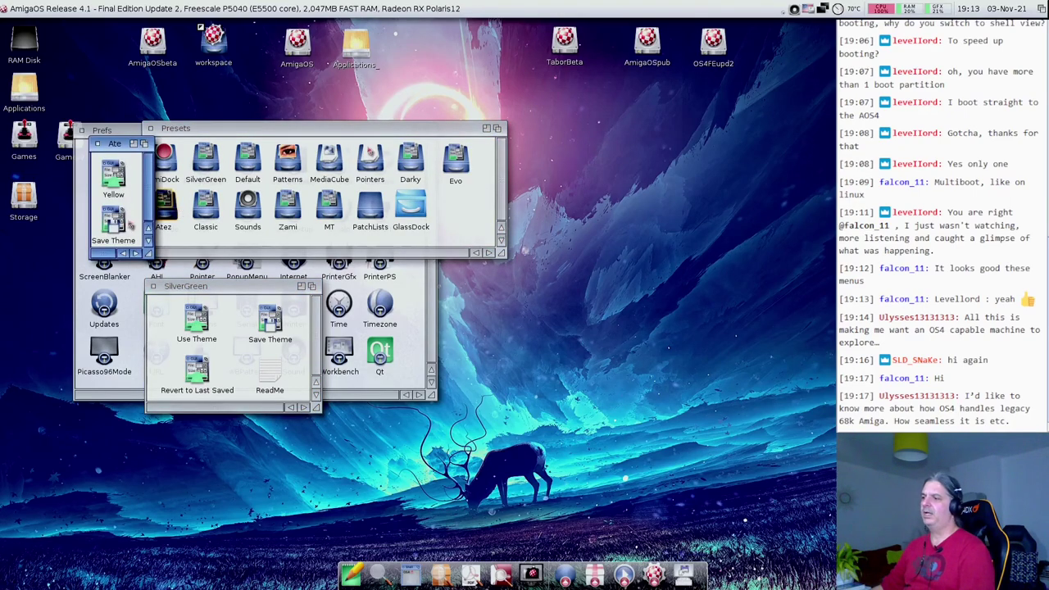
click(227, 356)
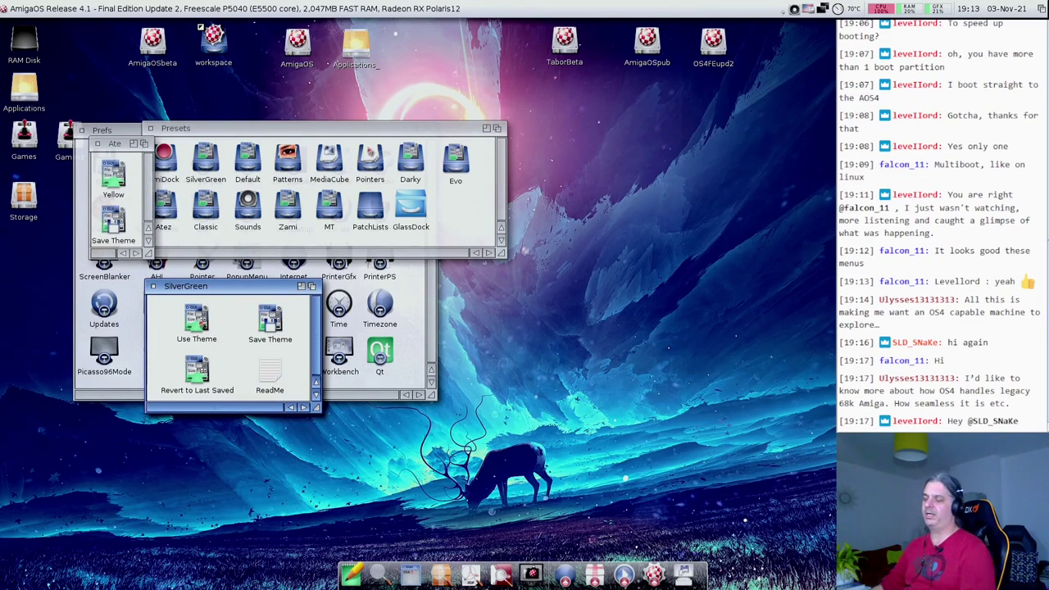
double_click(197, 320)
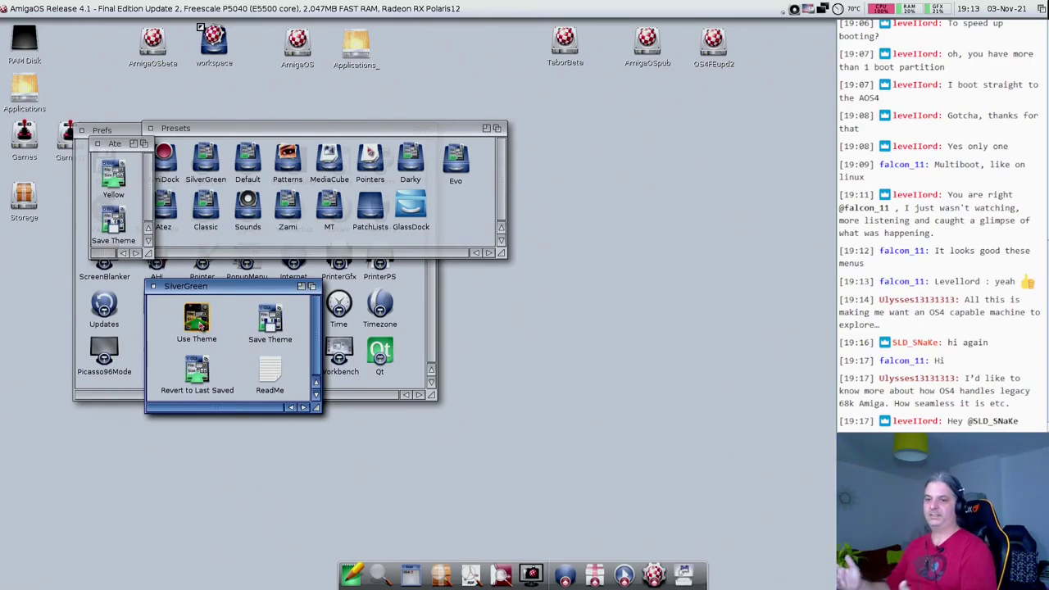
Try to quit AmiDock after activating the dock on the Workbench screen.
click(435, 254)
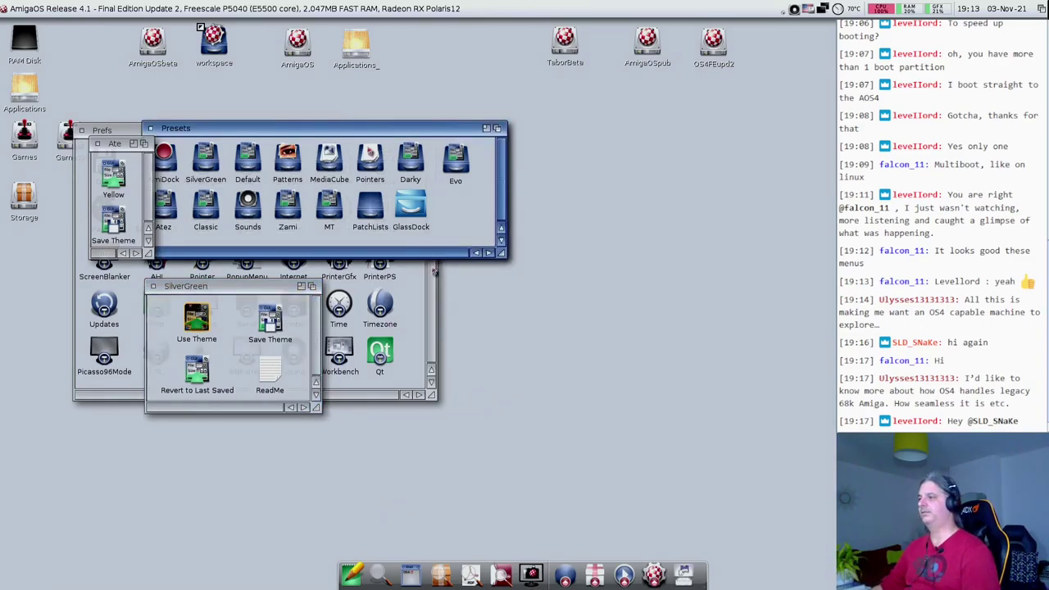
click(418, 578)
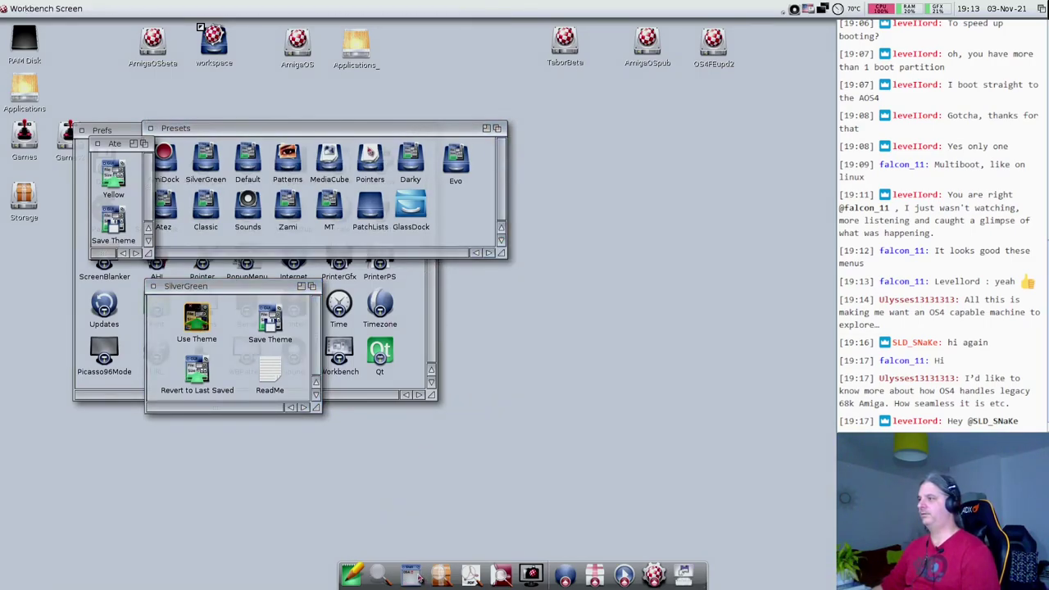
right_click(17, 8)
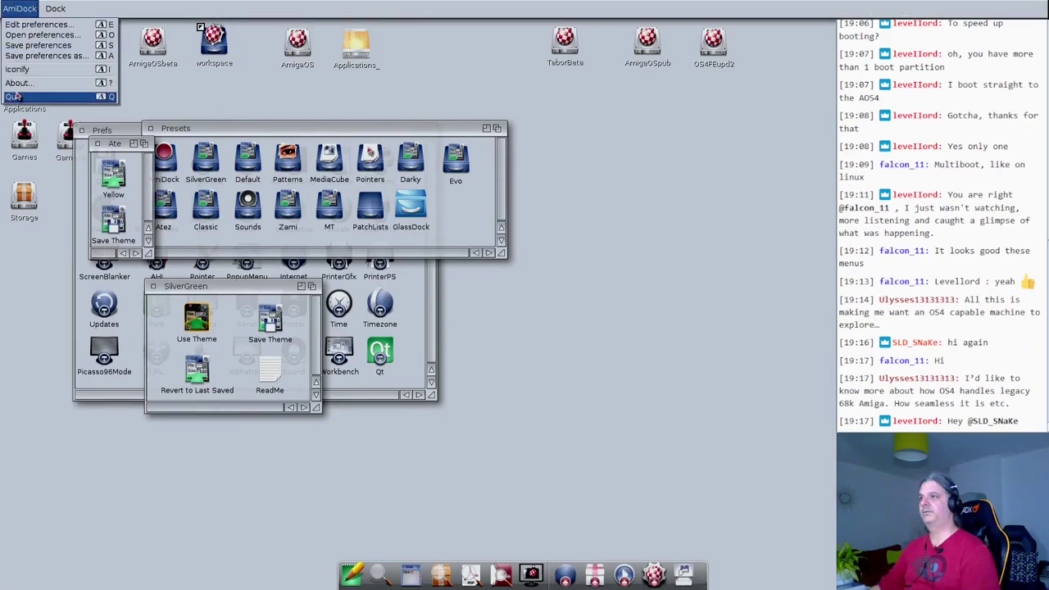
click(173, 106)
right_click(8, 50)
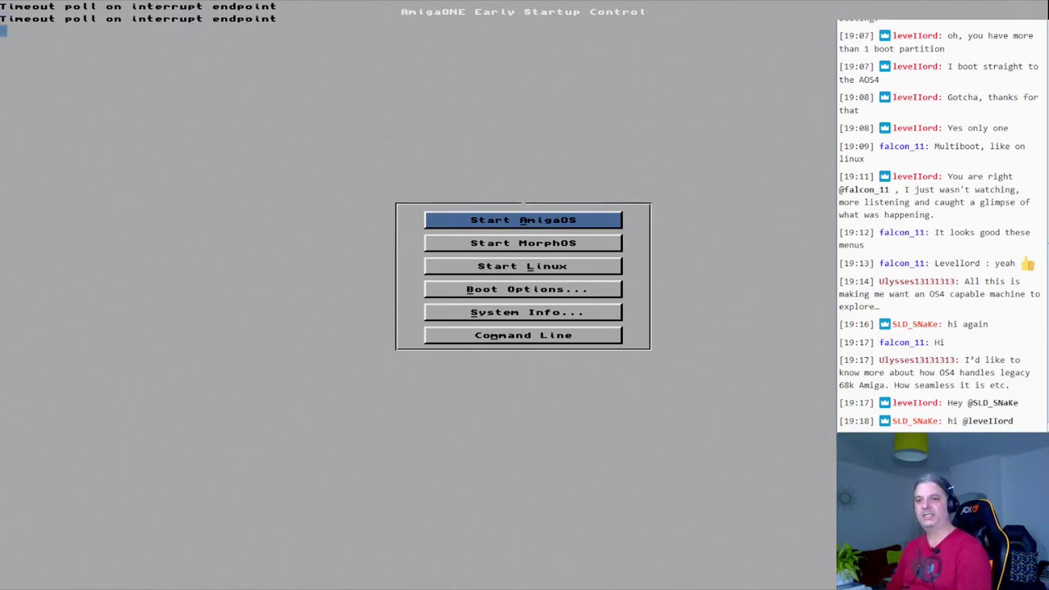
Start AmigaOS from the early startup menu and open the Presets drawer inside the Prefs drawer of AmigaOSbeta.
key(Return)
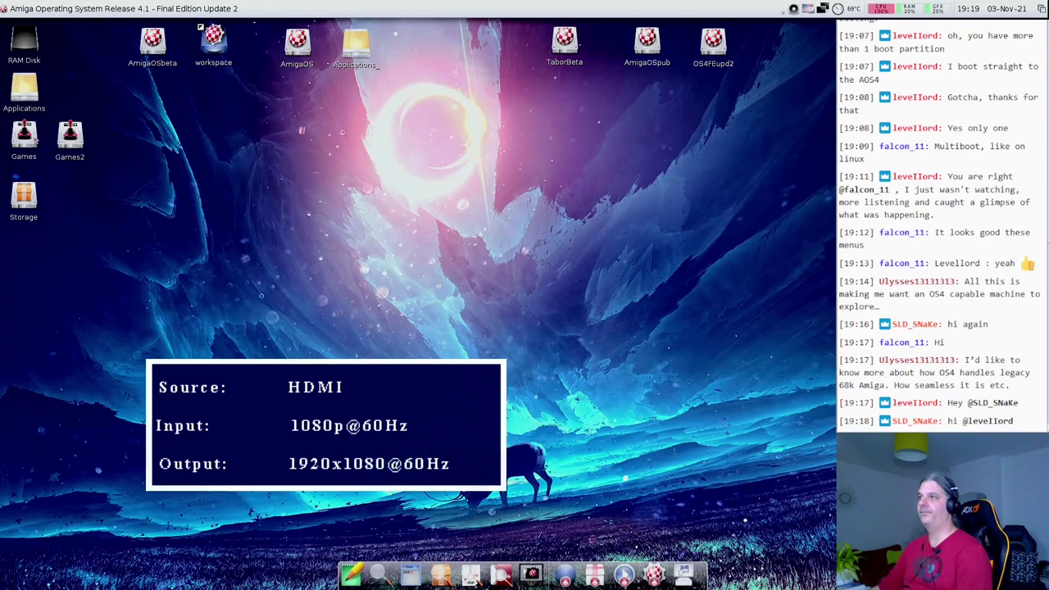
double_click(154, 41)
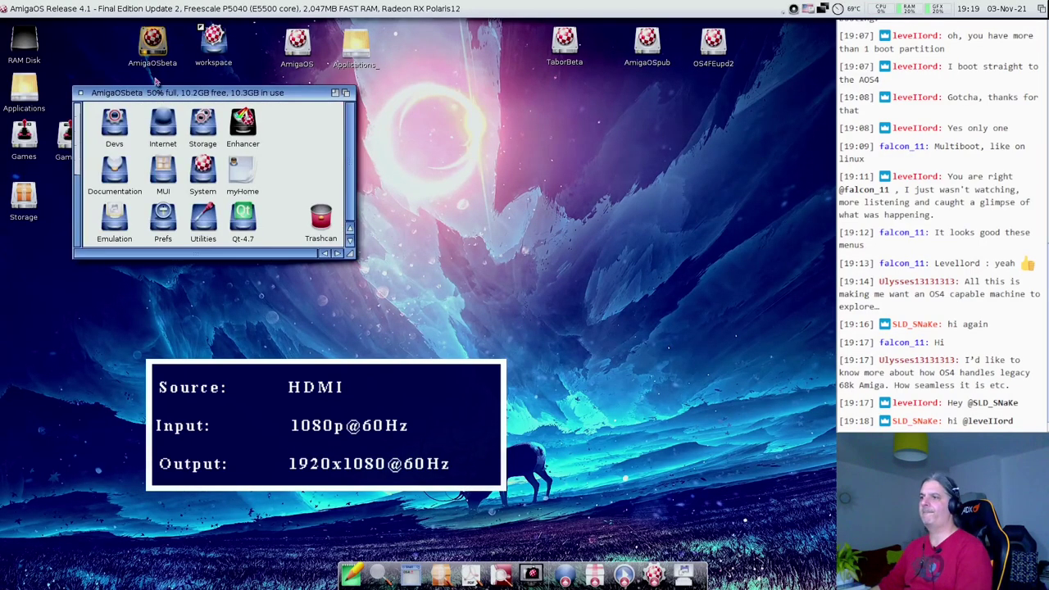
double_click(170, 213)
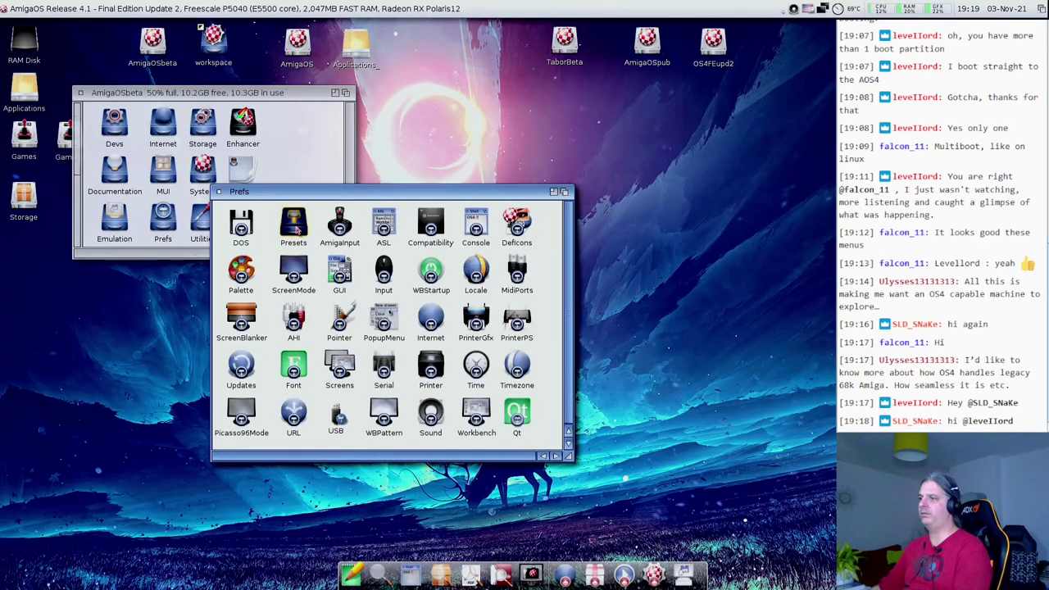
double_click(297, 231)
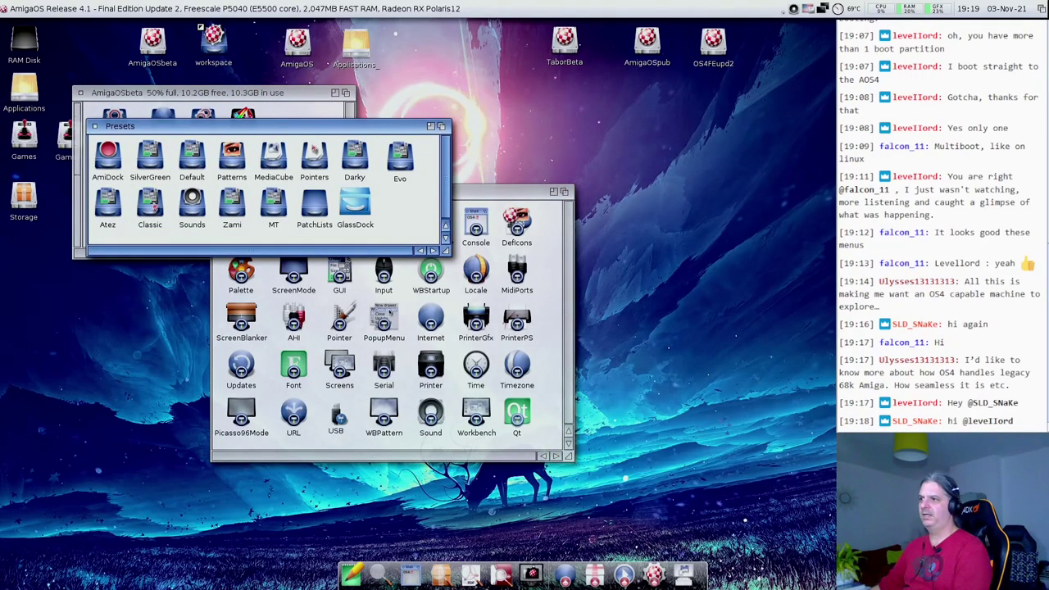
Open the SilverGreen theme drawer, enlarge its window, and view the Bitmaps drawer before closing it.
double_click(158, 174)
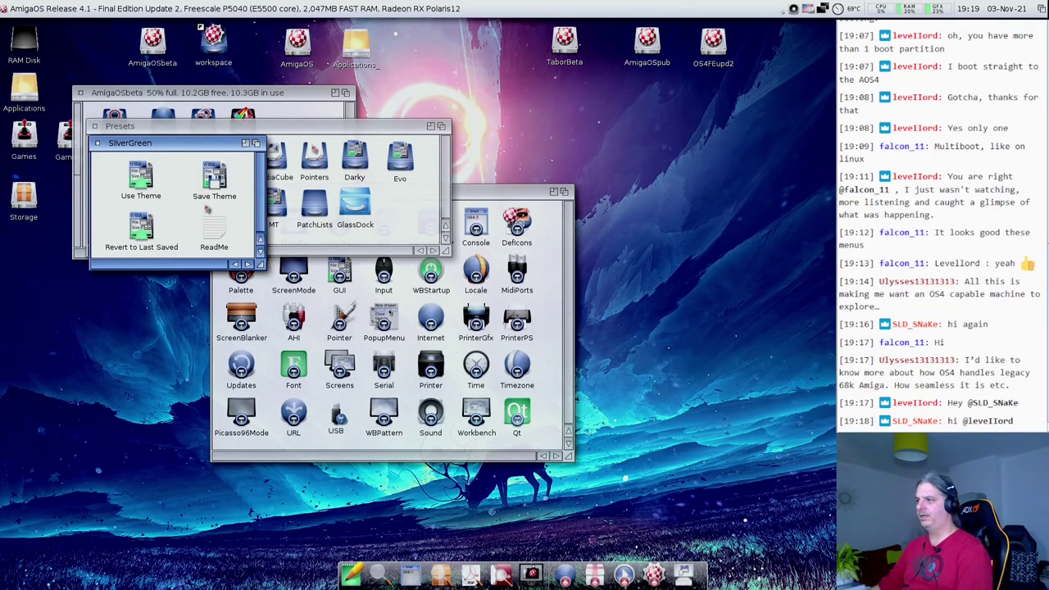
drag(261, 264, 321, 386)
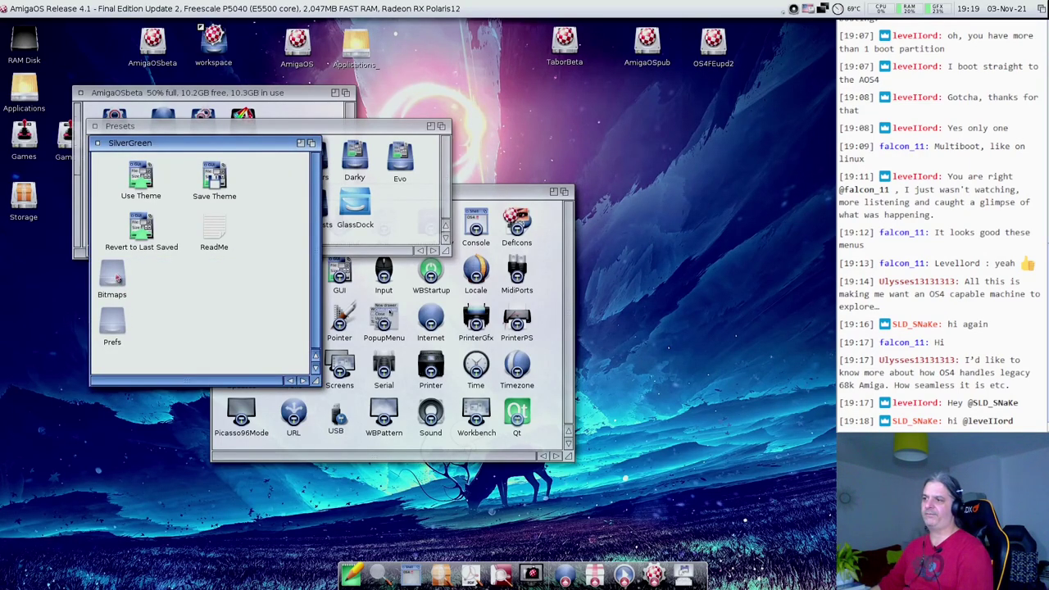
double_click(114, 278)
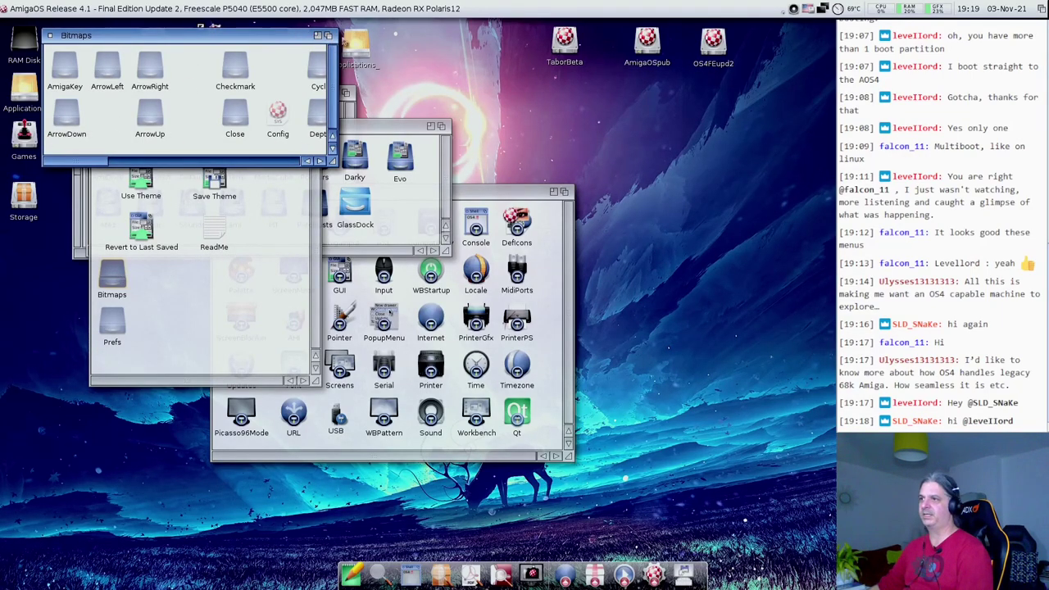
click(50, 36)
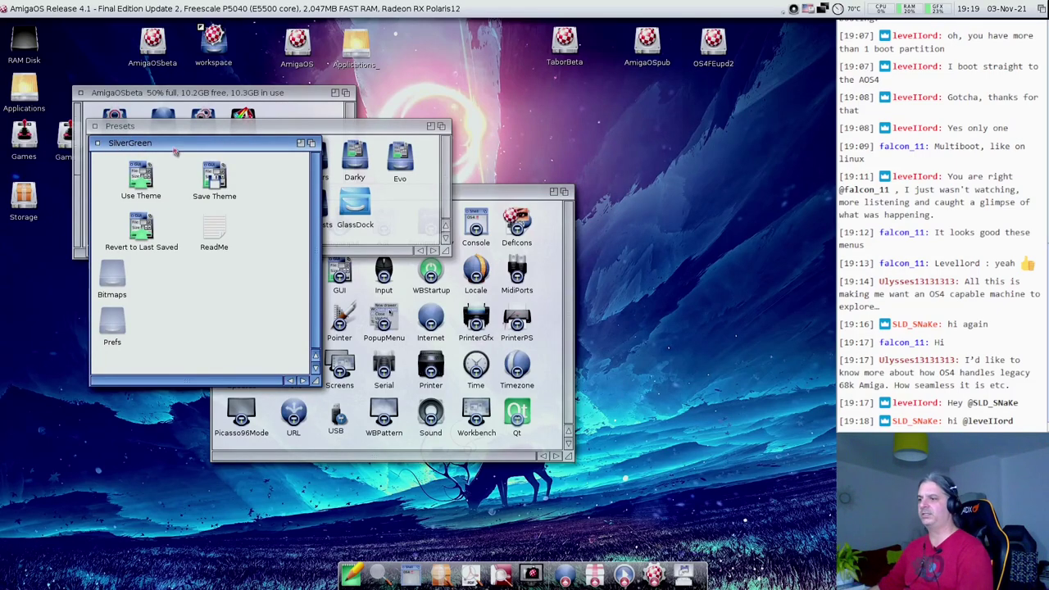
Open the SilverGreen theme's Prefs drawer and arrange the theme and Prefs windows below the Presets window.
double_click(114, 327)
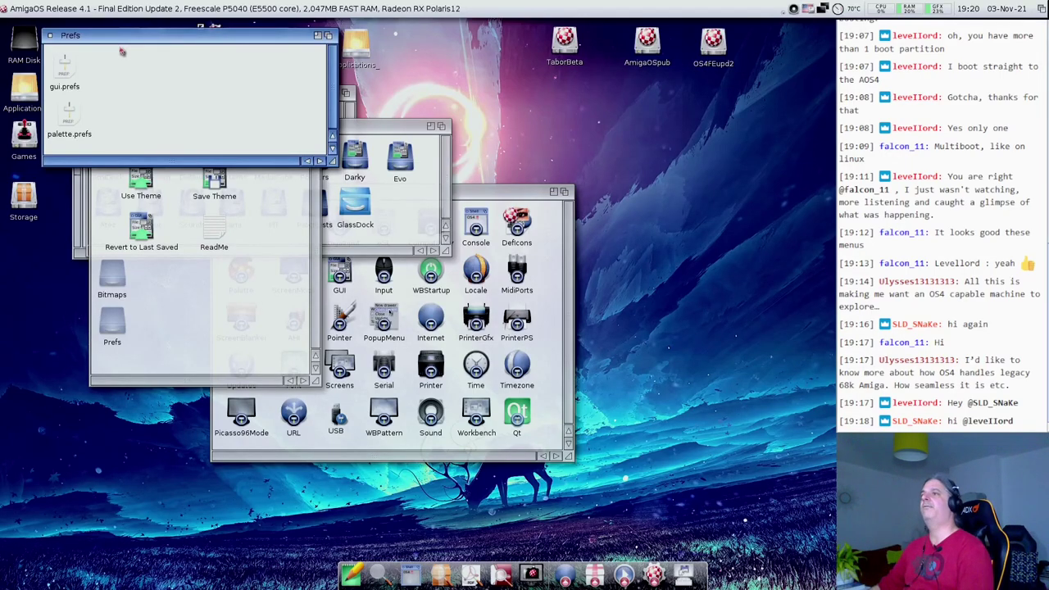
drag(125, 38, 368, 72)
drag(123, 131, 114, 284)
drag(354, 74, 222, 299)
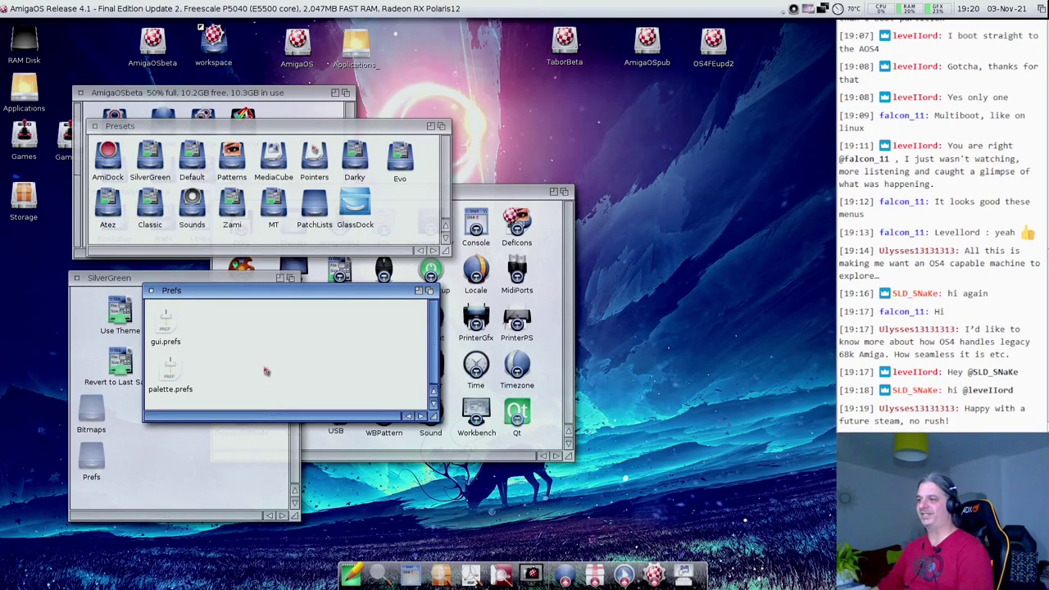
Shift the theme's Prefs window slightly lower and apply the SilverGreen theme for the current session.
drag(249, 301, 253, 313)
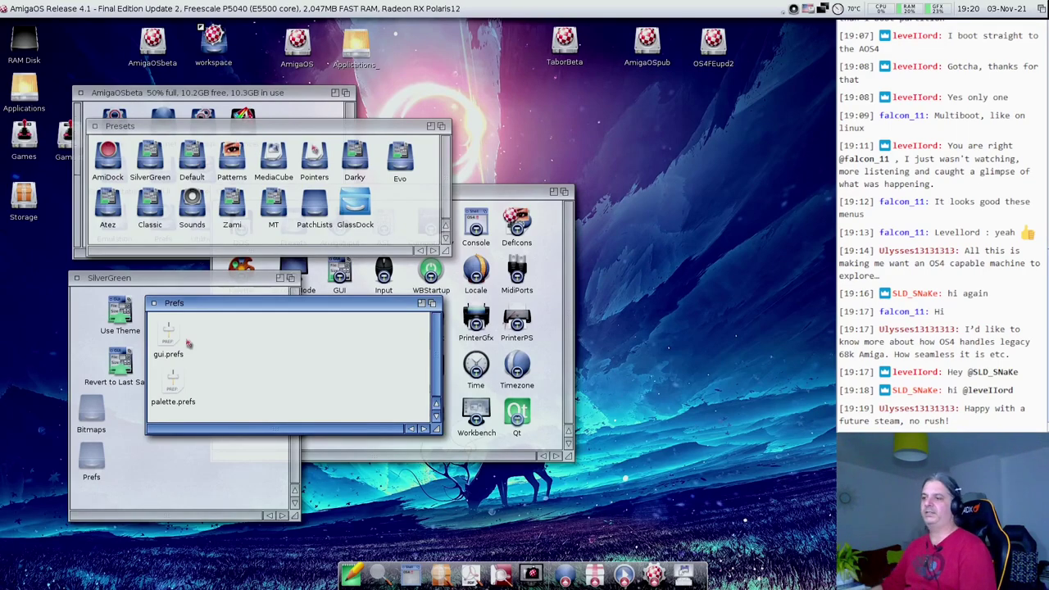
double_click(120, 320)
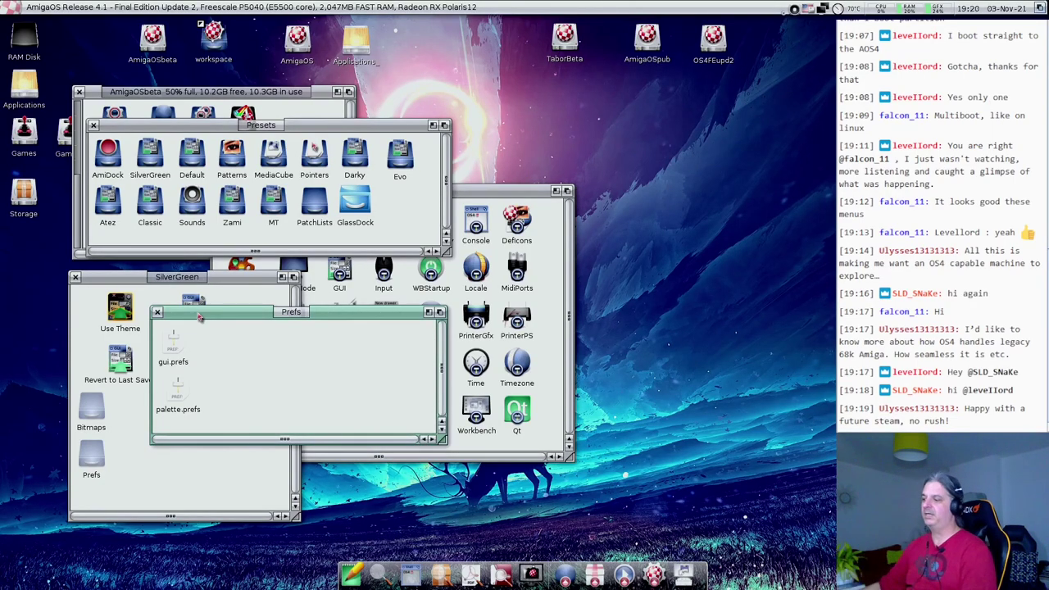
Open an AmigaShell, list the contents of ENV:, and enlarge the shell window to nearly the full screen height.
click(410, 576)
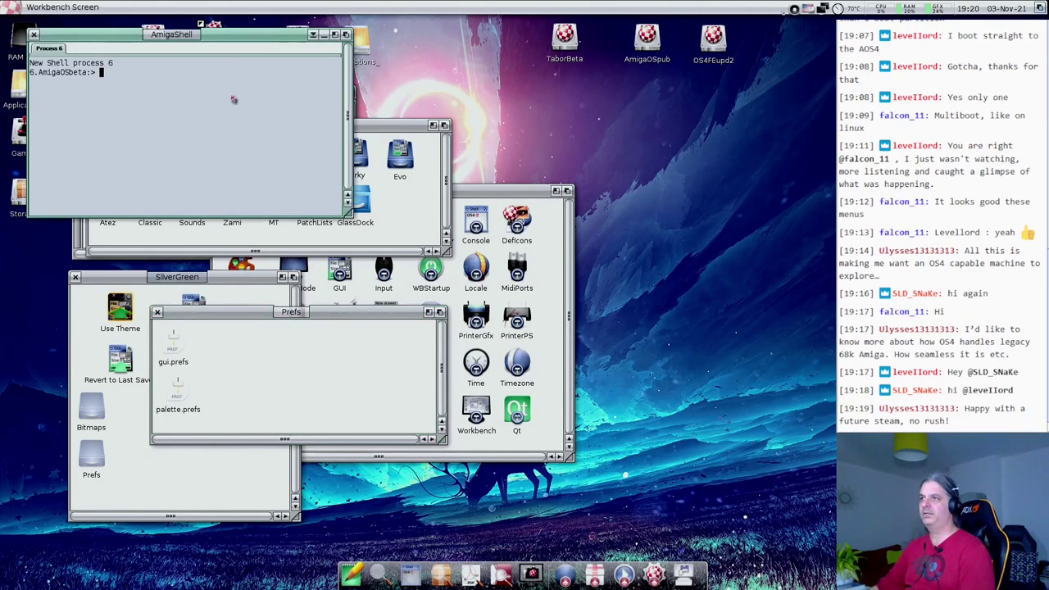
text(env:)
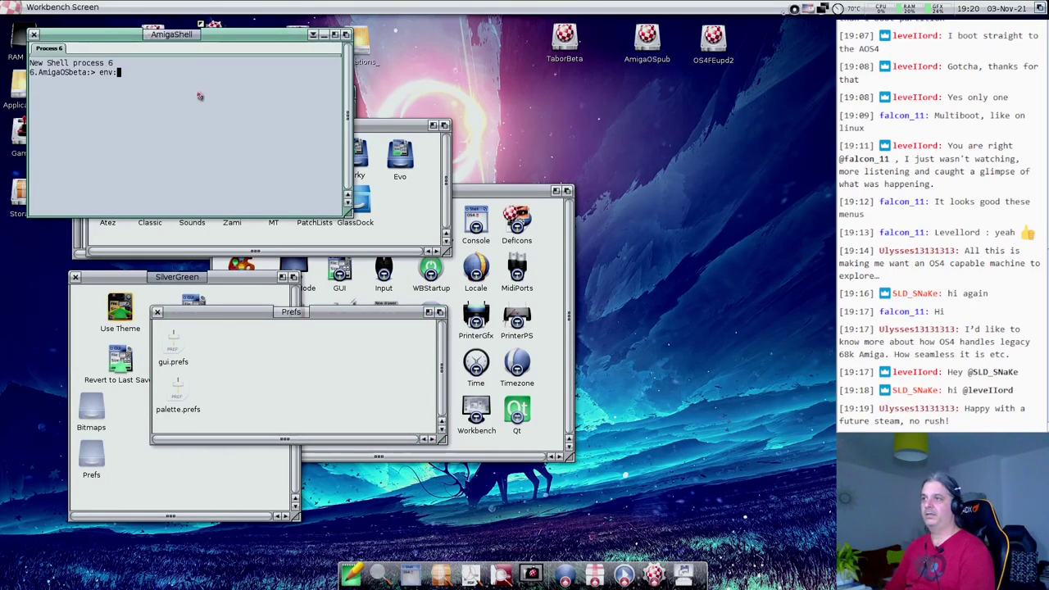
key(Return)
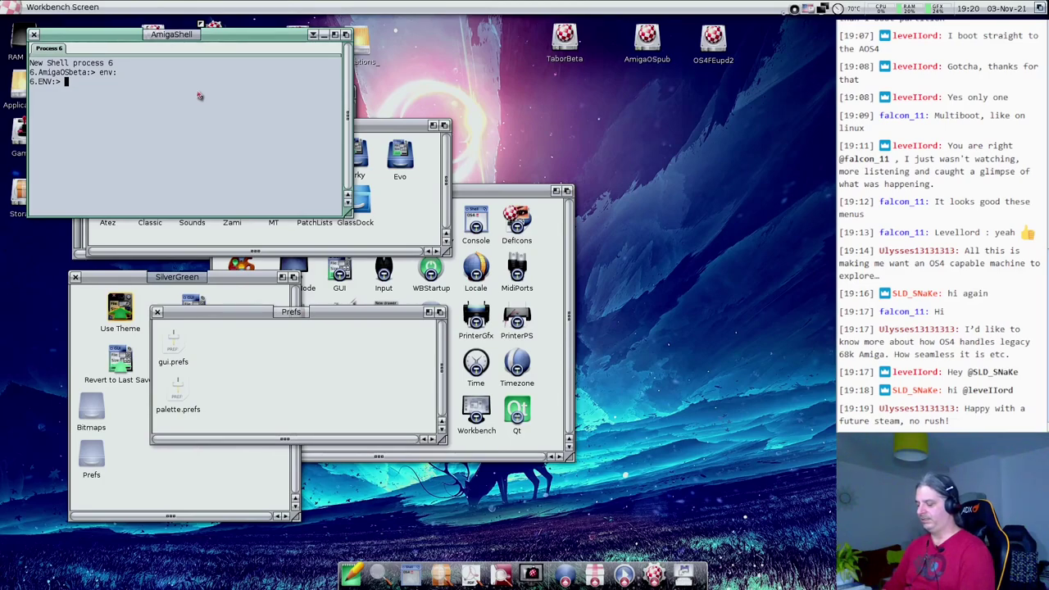
text(dir)
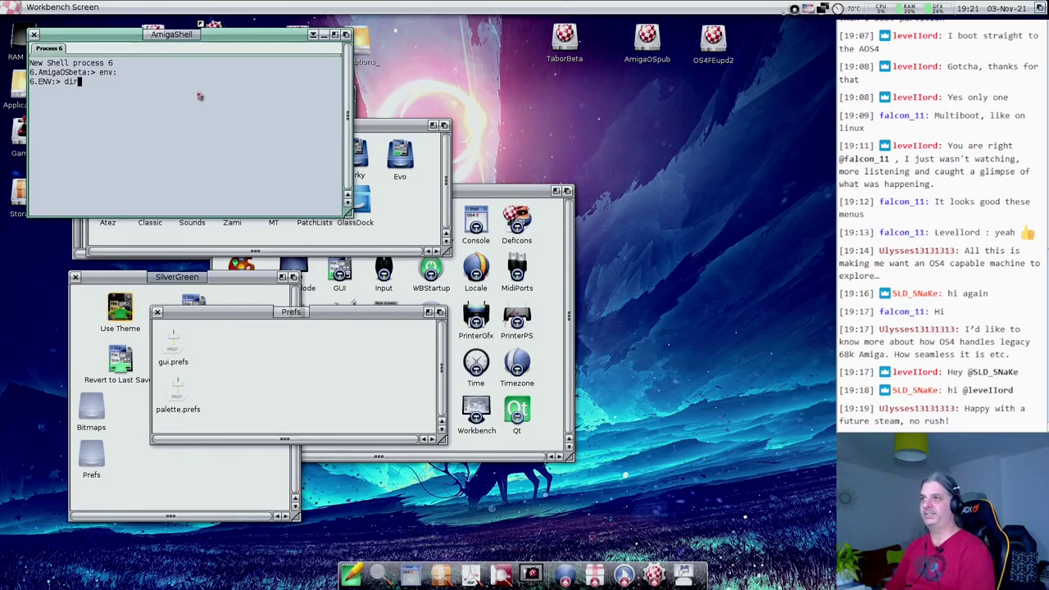
key(Return)
drag(349, 212, 403, 562)
drag(401, 513, 407, 380)
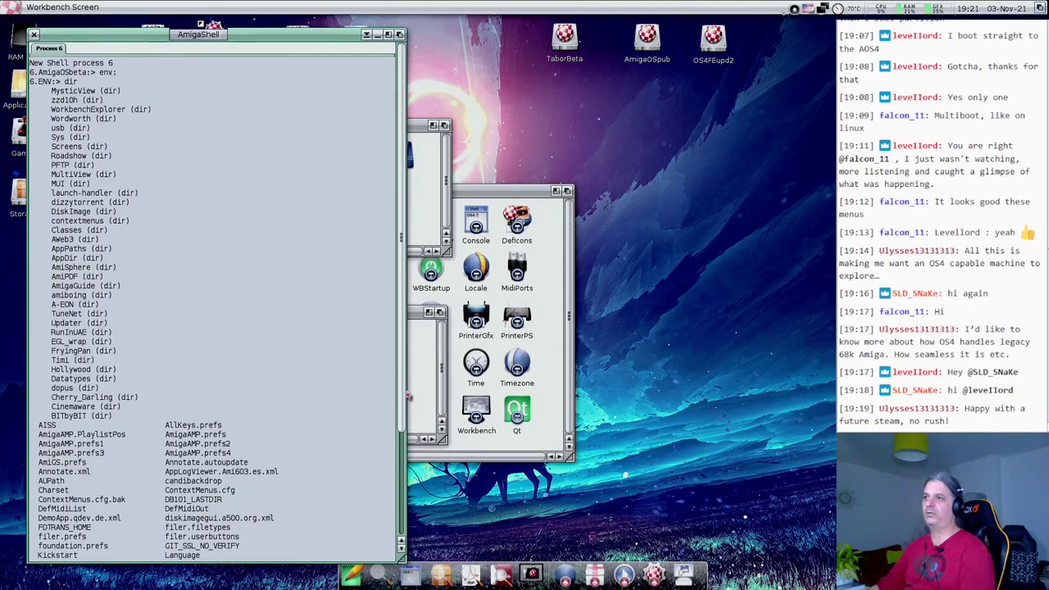
Change to the Sys directory inside ENV: and list its files.
double_click(56, 137)
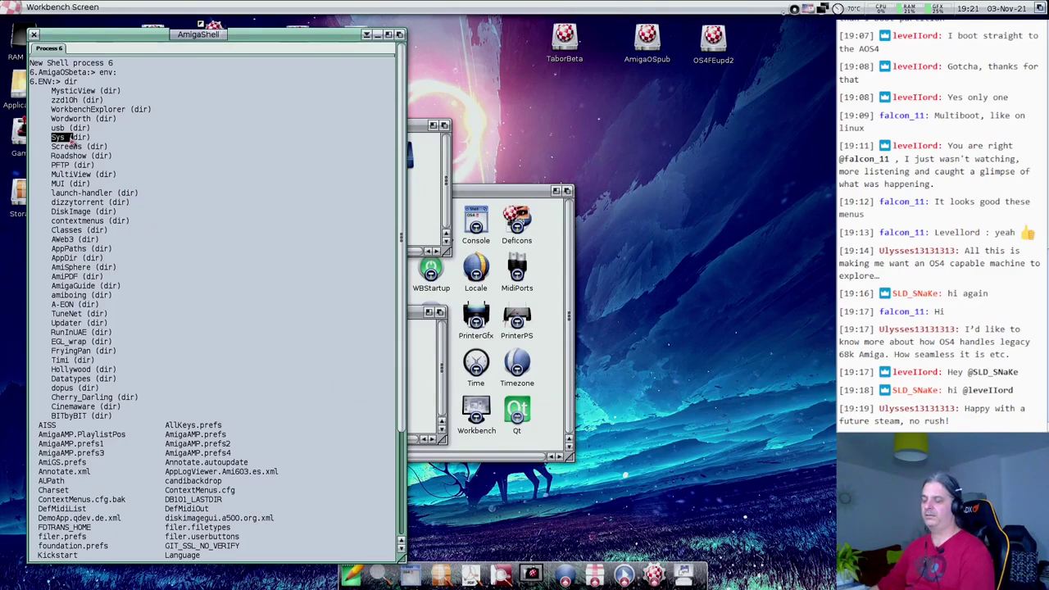
text(cd s)
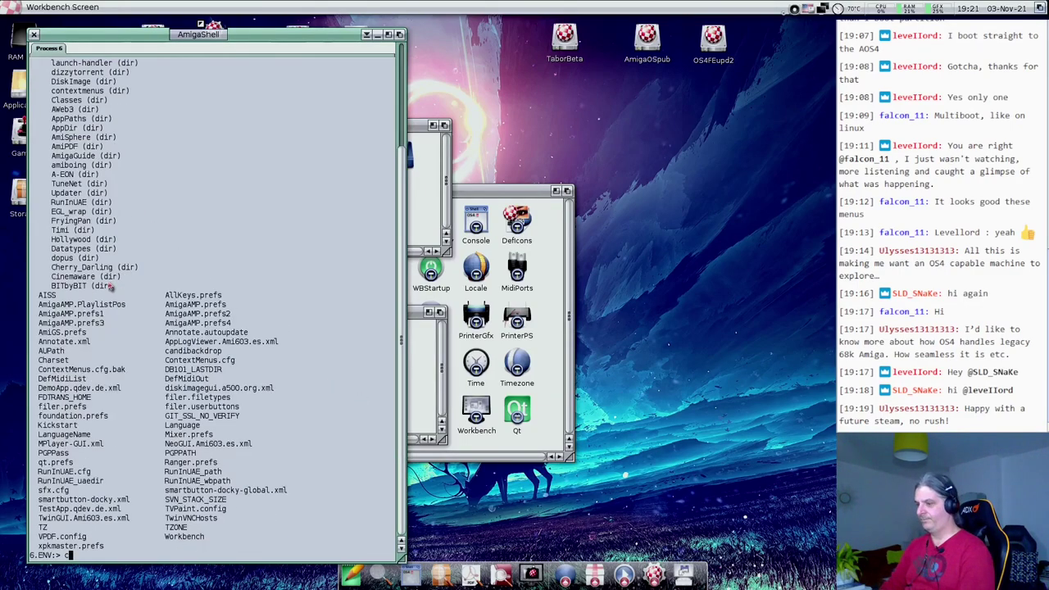
key(BackSpace)
key(BackSpace)
key(BackSpace)
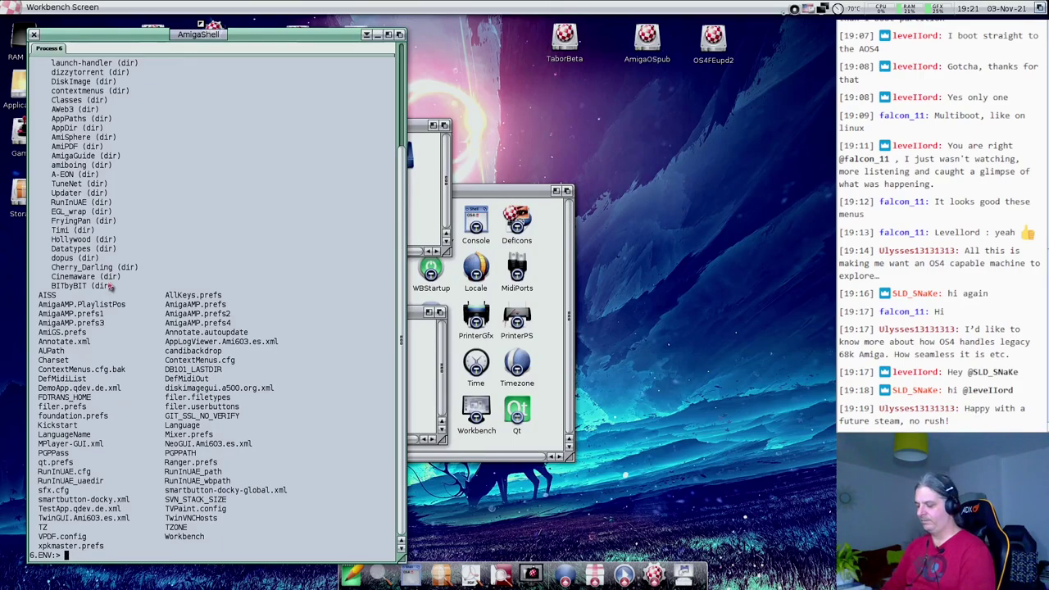
text(sys)
key(Return)
text(dir)
key(Return)
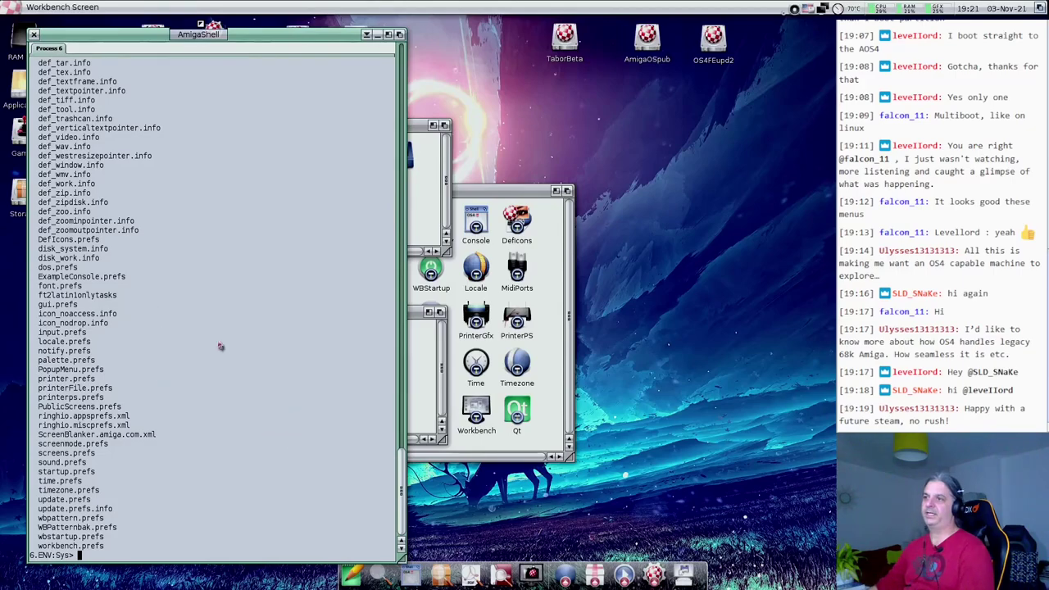
Review the Sys listing and highlight the entries from ExampleConsole.prefs through printer.prefs.
scroll(282, 382, up, 20)
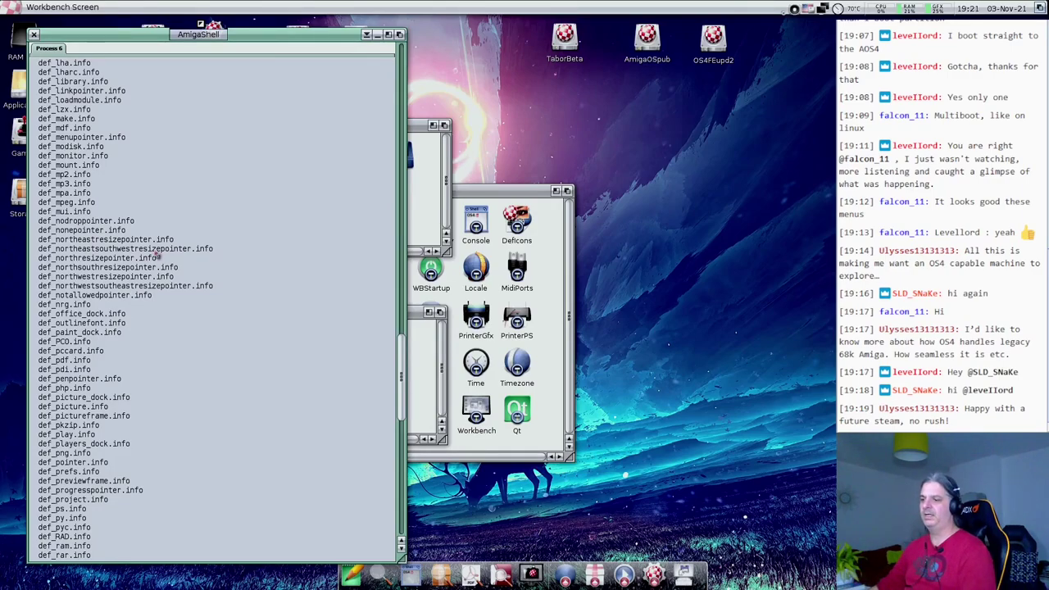
scroll(162, 358, down, 17)
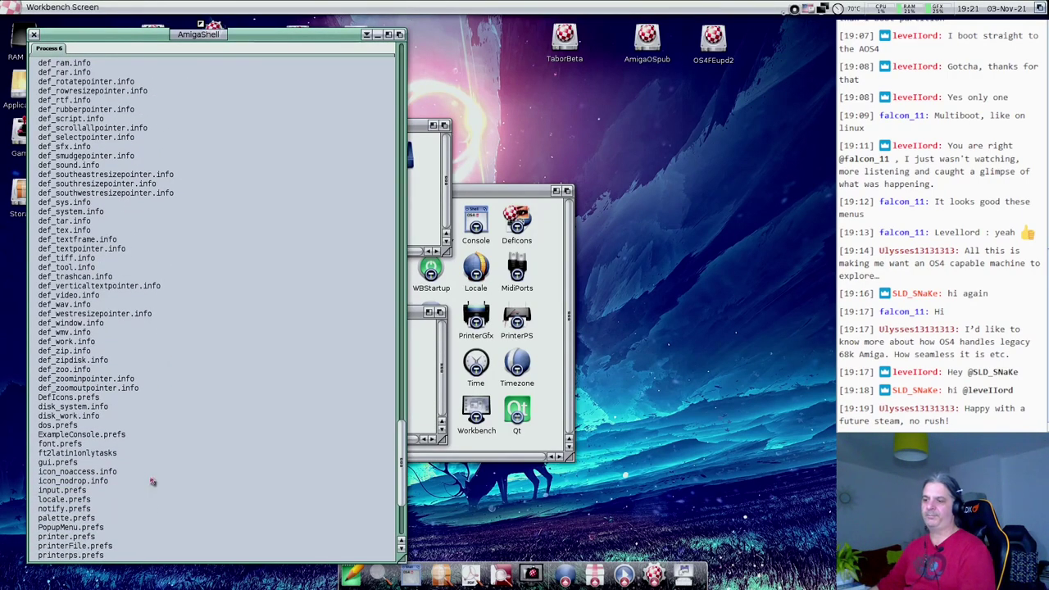
drag(115, 540, 26, 433)
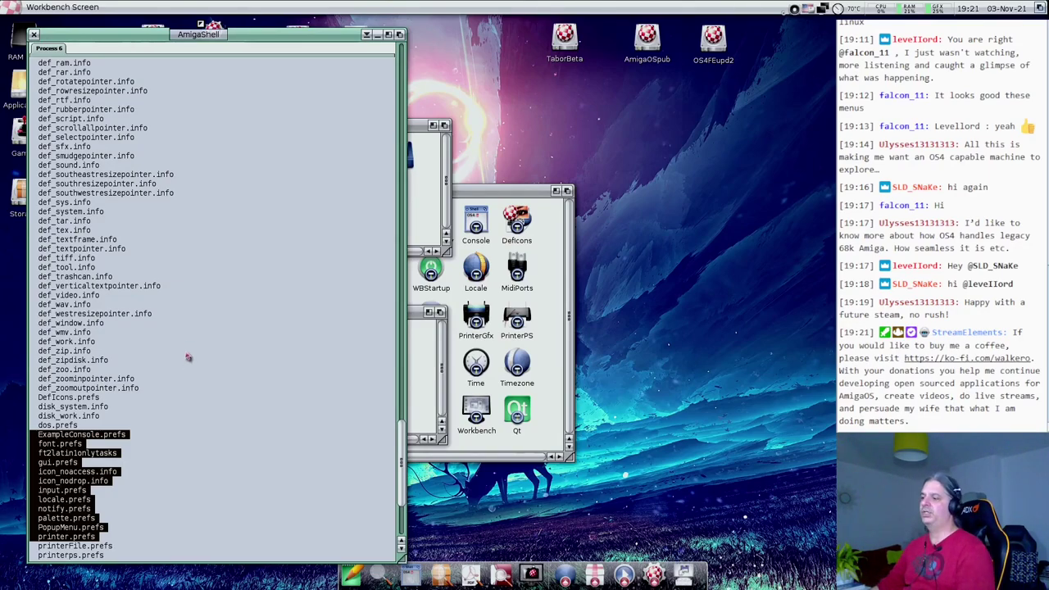
Shrink the AmigaShell window, move it clear of the drawer windows, and close the SilverGreen theme's Prefs window.
drag(401, 558, 382, 303)
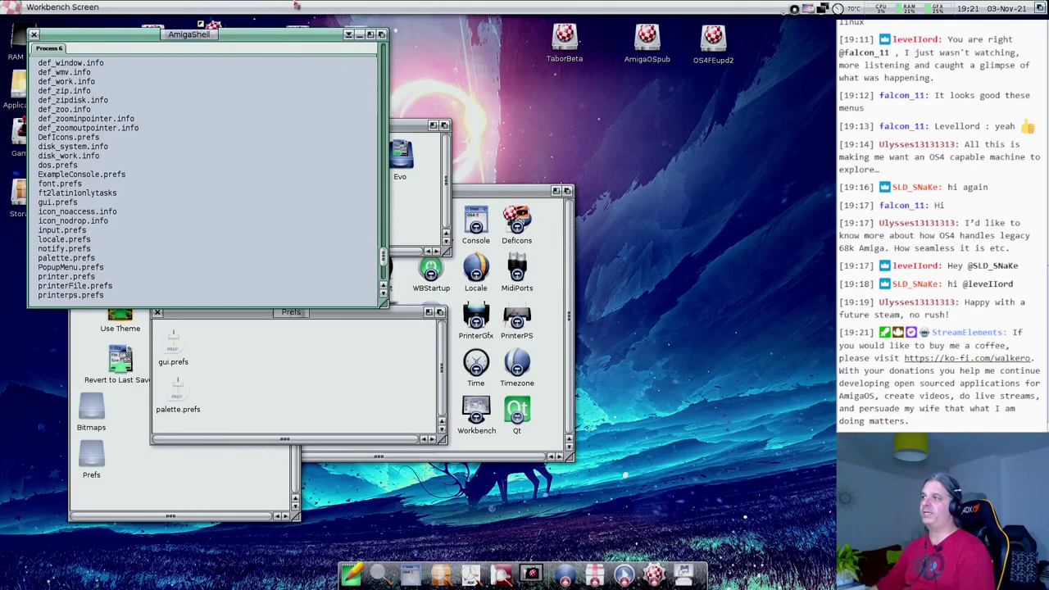
drag(274, 35, 770, 108)
click(161, 315)
click(157, 313)
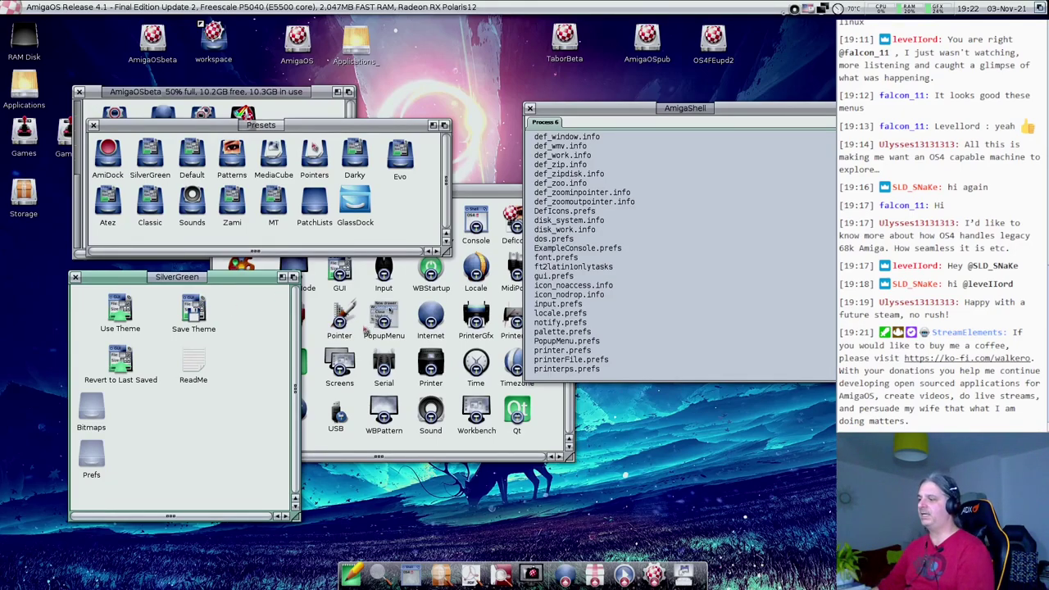
Open the Env-Archive drawer from the system Prefs drawer, show its contents as a list, and enlarge its window.
click(354, 458)
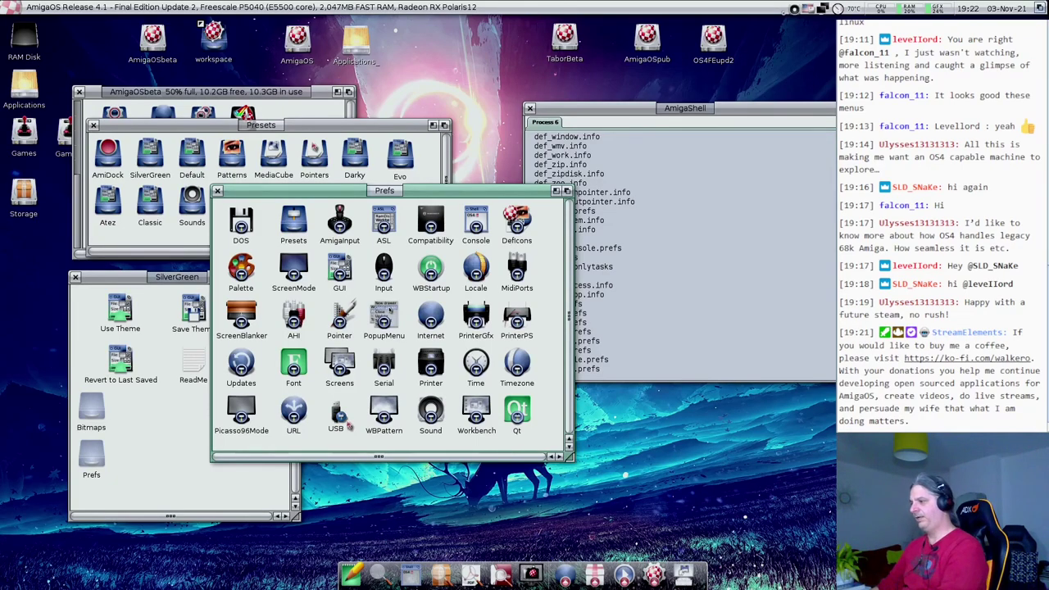
click(483, 458)
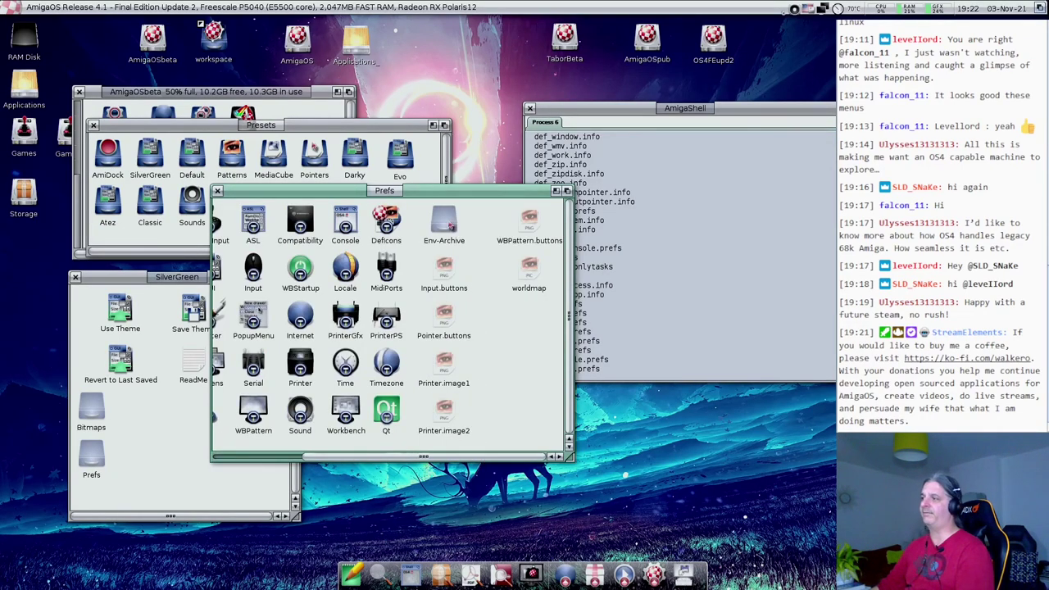
double_click(450, 227)
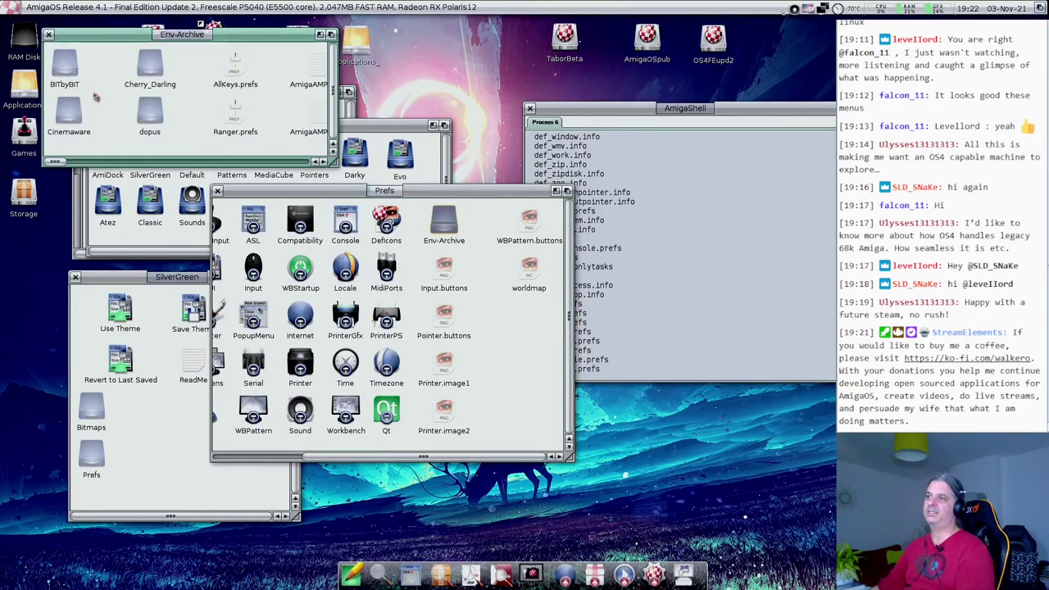
key(super+2)
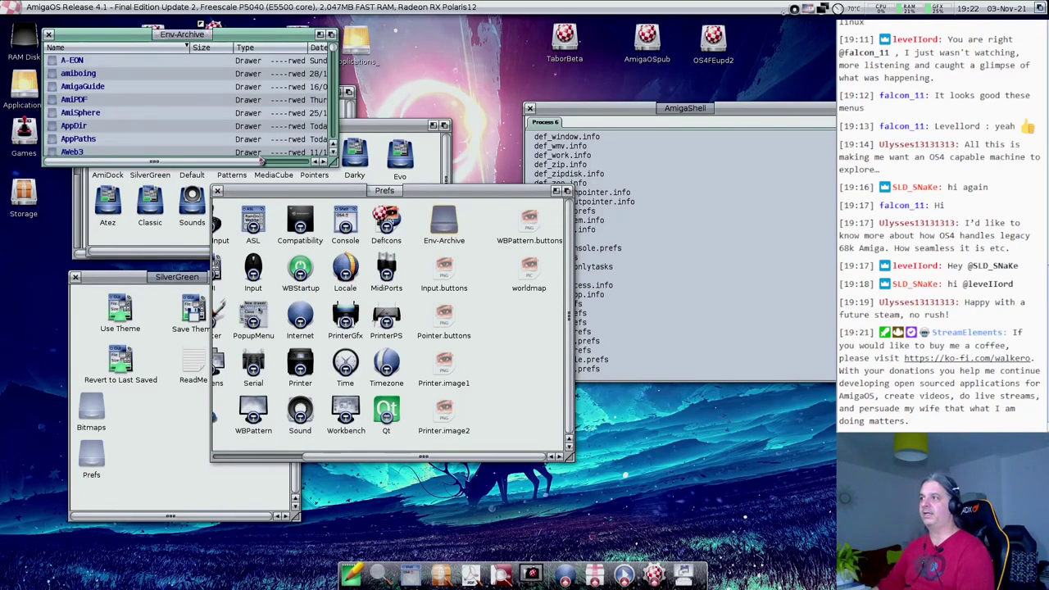
drag(334, 165, 326, 495)
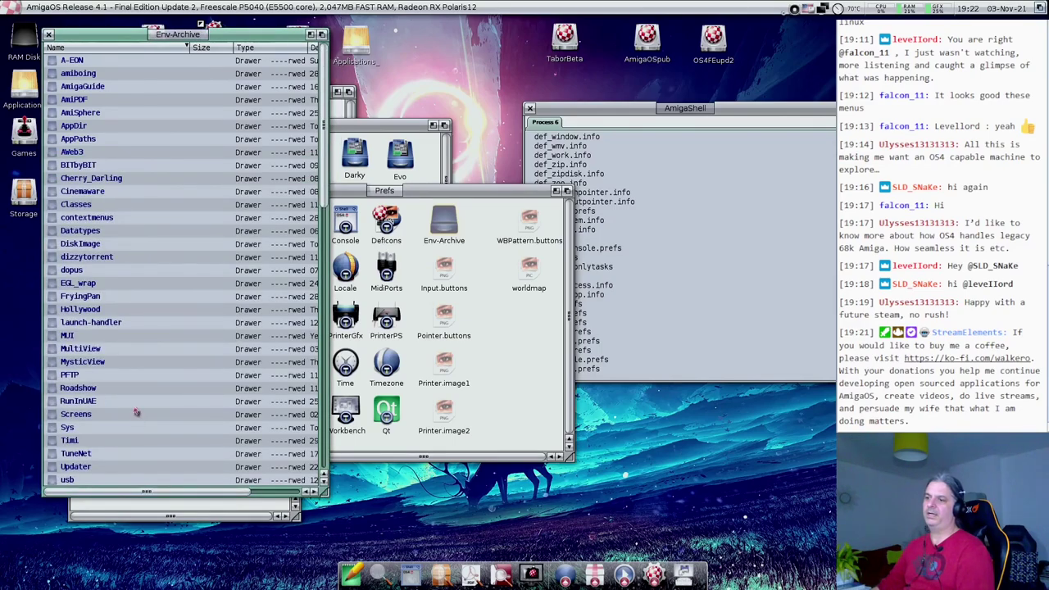
Open the Sys drawer inside Env-Archive, enlarge its window, view the stored icons and preference files, and close it.
scroll(137, 414, down, 3)
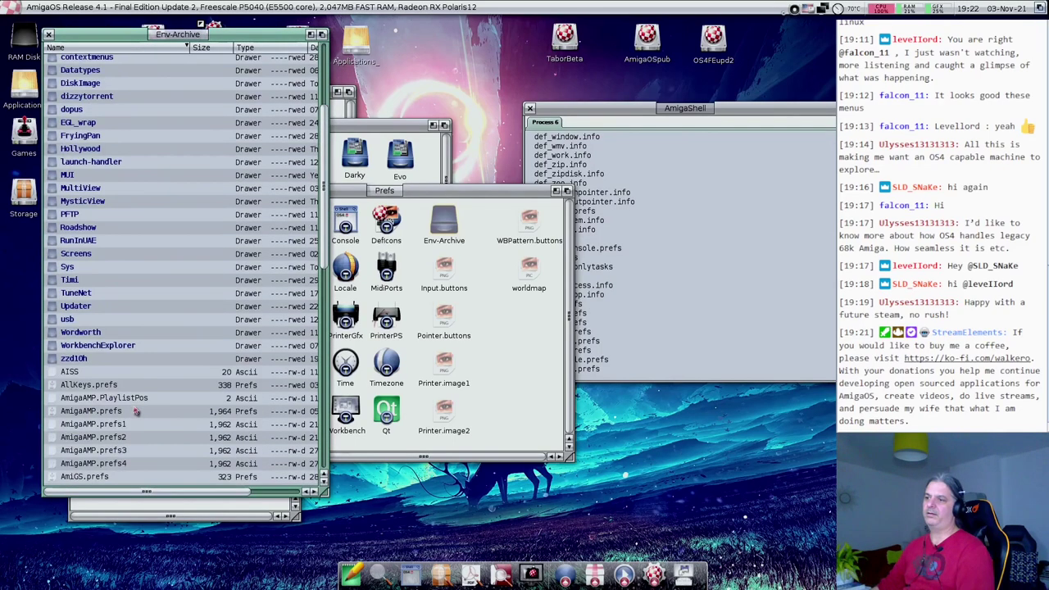
double_click(68, 269)
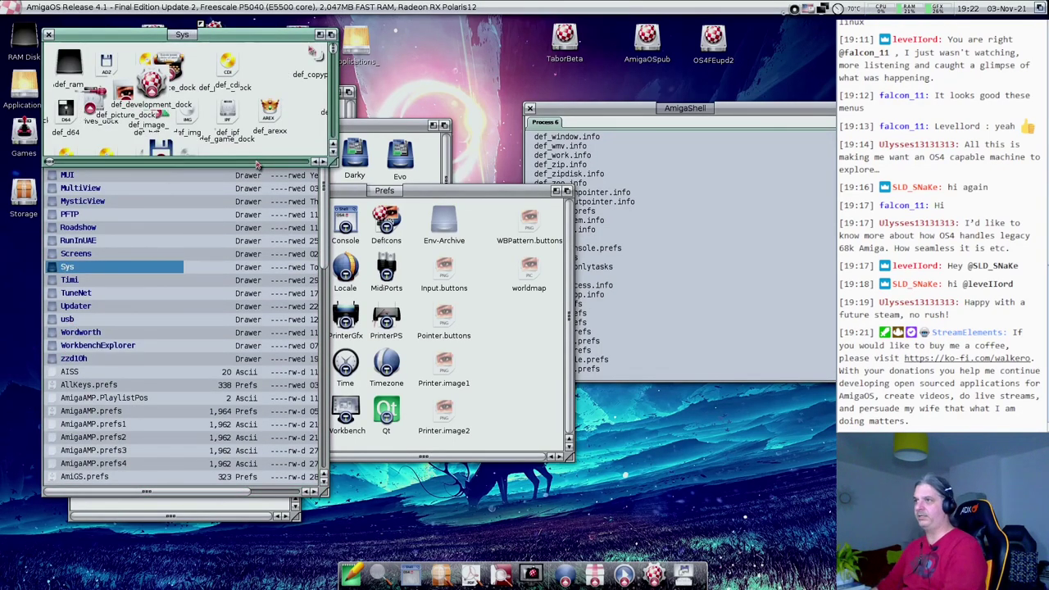
drag(333, 167, 835, 582)
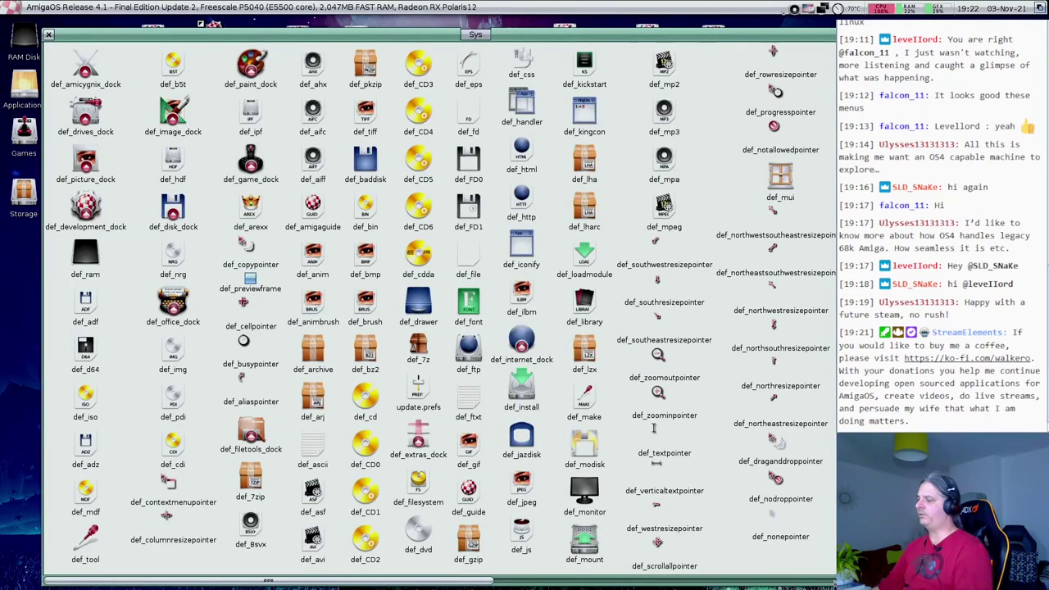
click(646, 580)
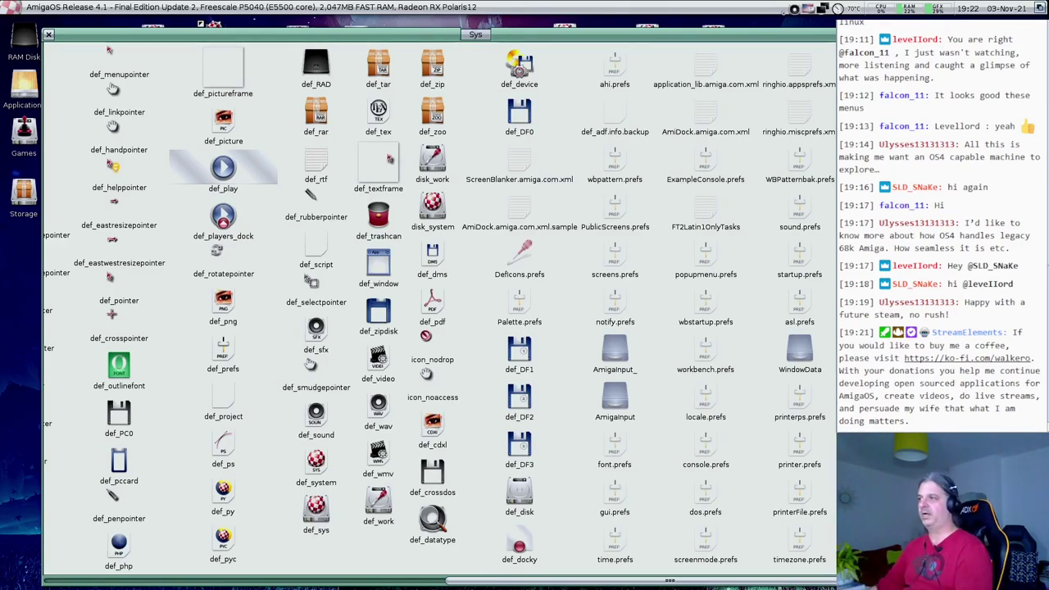
click(49, 34)
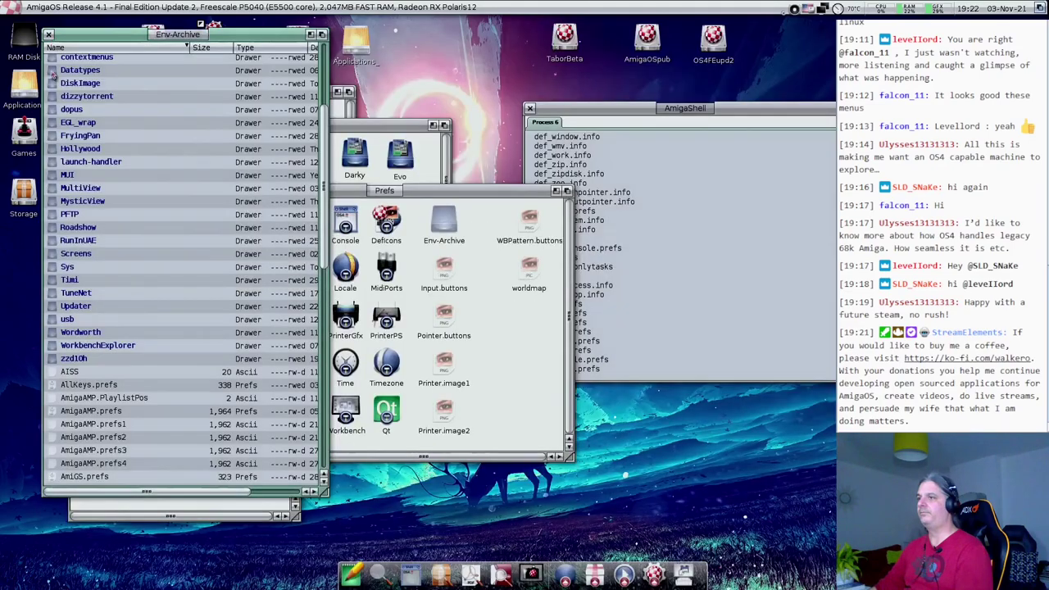
Close the Env-Archive and system Prefs windows and apply the Yellow theme from the Atez preset drawer.
click(49, 34)
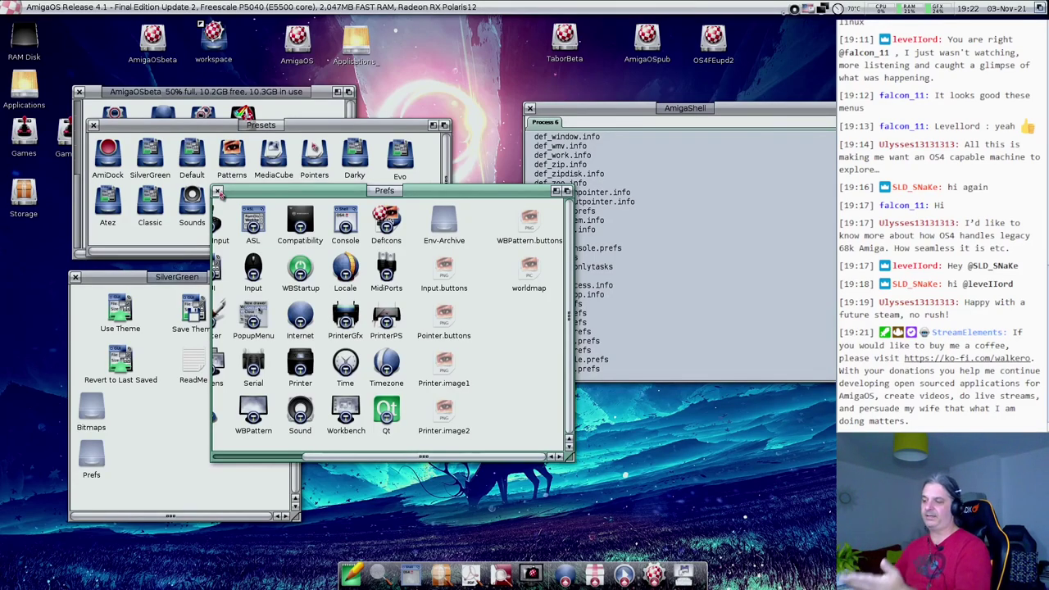
click(219, 192)
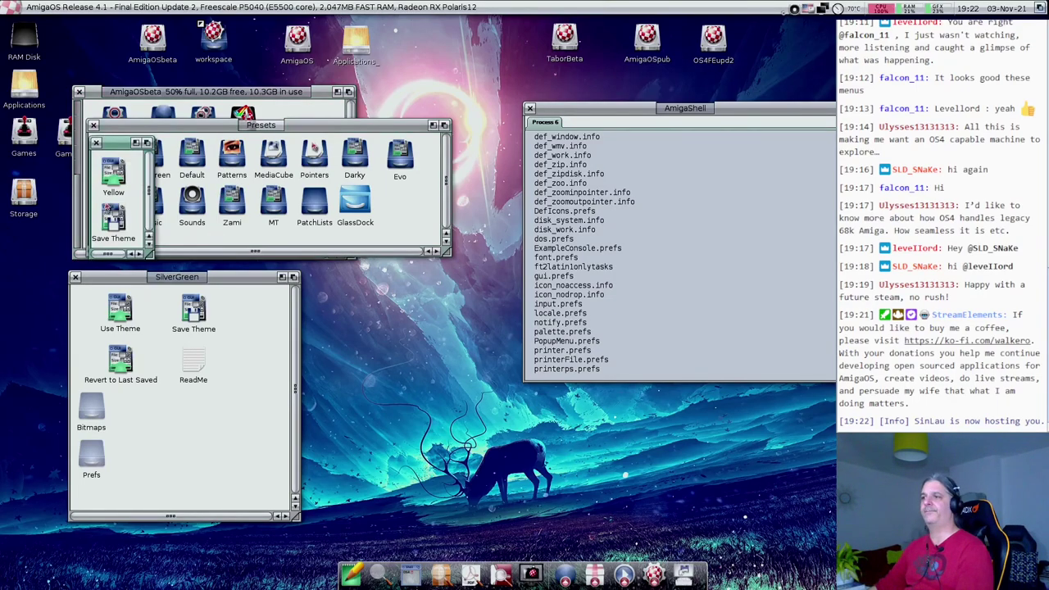
double_click(113, 170)
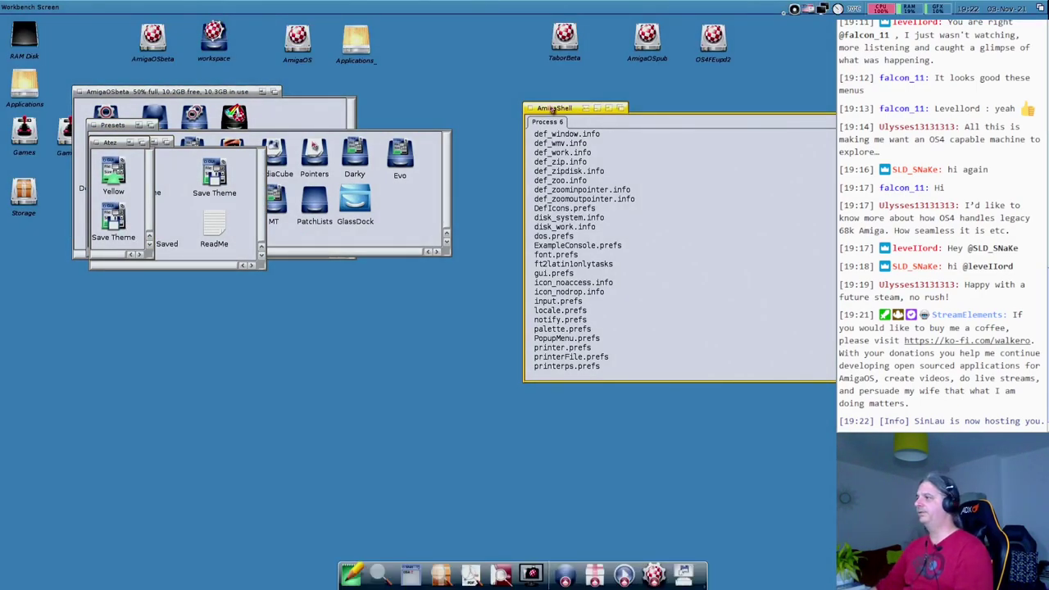
Move the Atez window below Presets, and close the AmigaShell, Atez and SilverGreen windows.
drag(554, 109, 529, 145)
click(504, 145)
drag(115, 143, 181, 310)
click(177, 300)
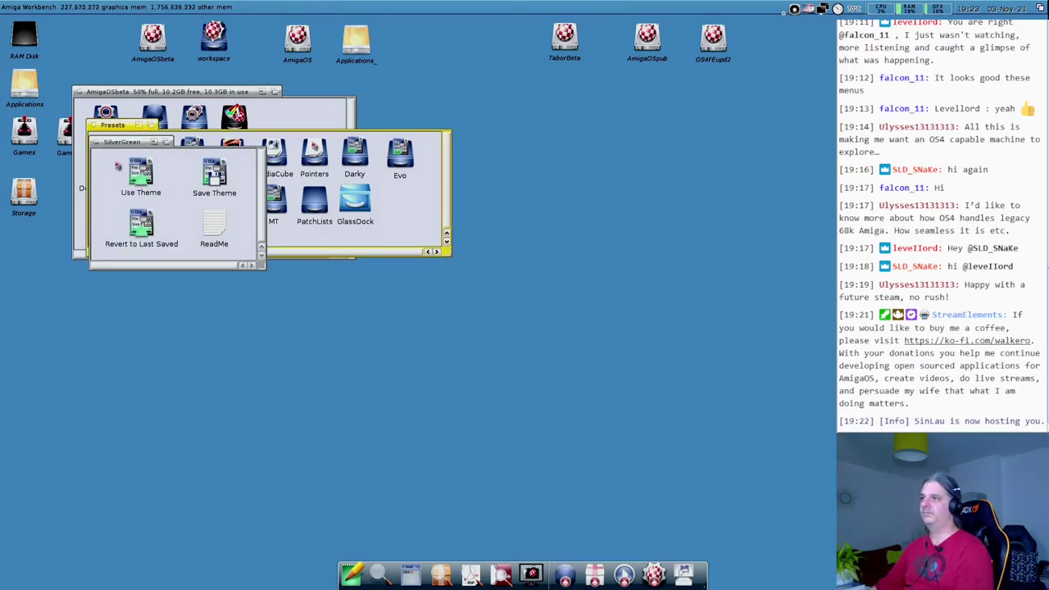
click(96, 143)
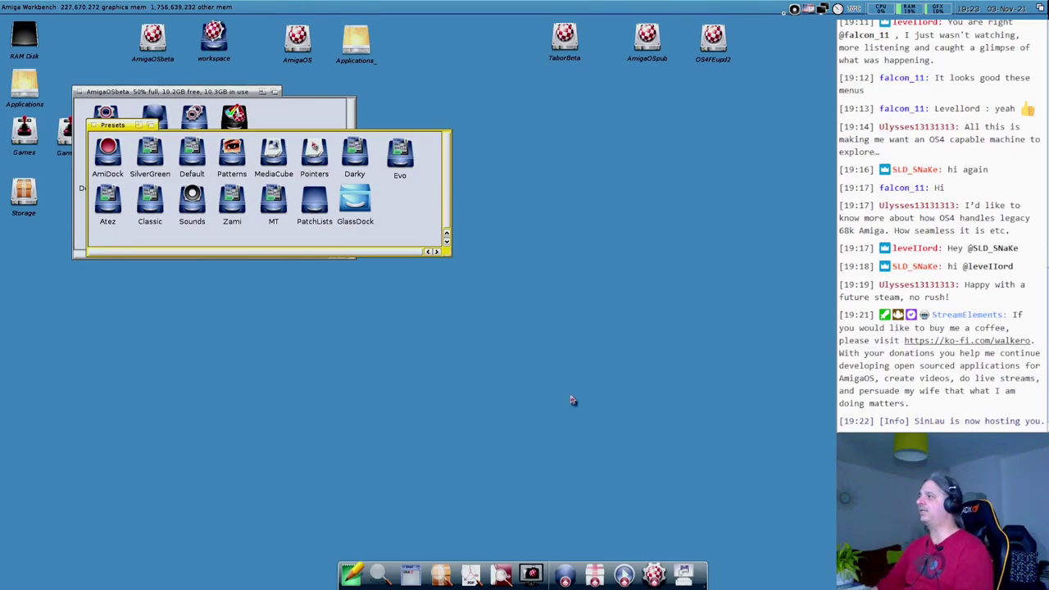
Move the Presets window slightly lower, reopen the Atez drawer, and enlarge its window to show the Bitmaps and Prefs drawers.
drag(123, 125, 123, 188)
double_click(112, 281)
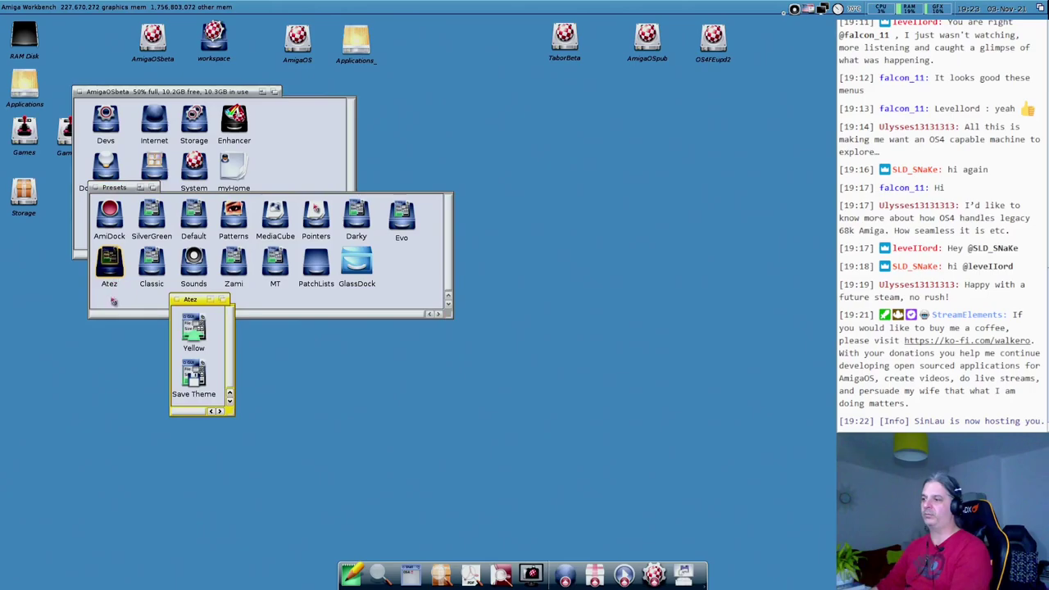
click(230, 401)
drag(224, 419, 363, 498)
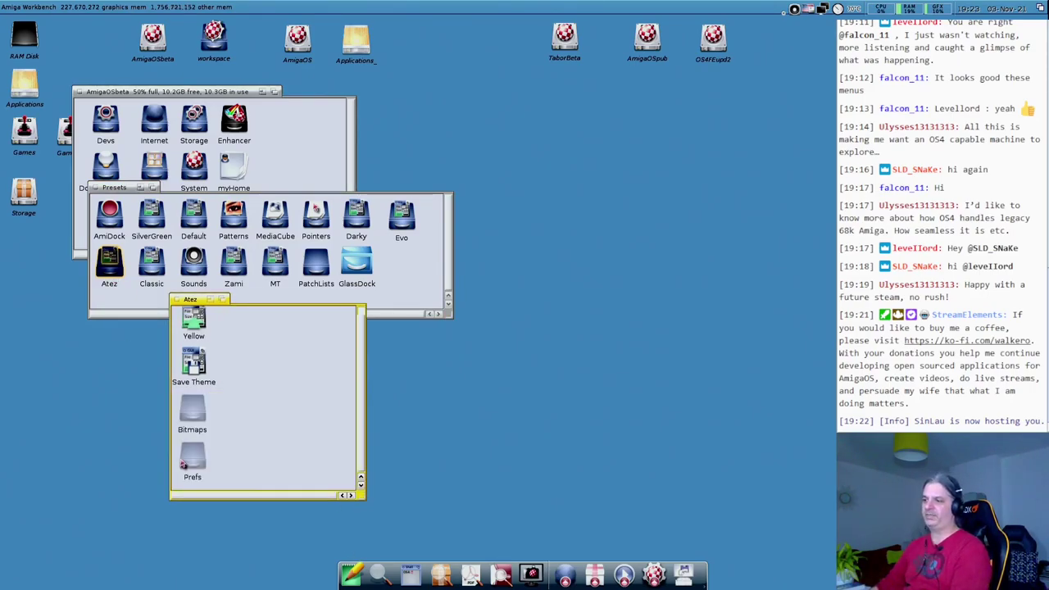
Open the Atez theme's Prefs drawer and point out its Palette.prefs, Workbench.prefs and Font.prefs files.
double_click(188, 460)
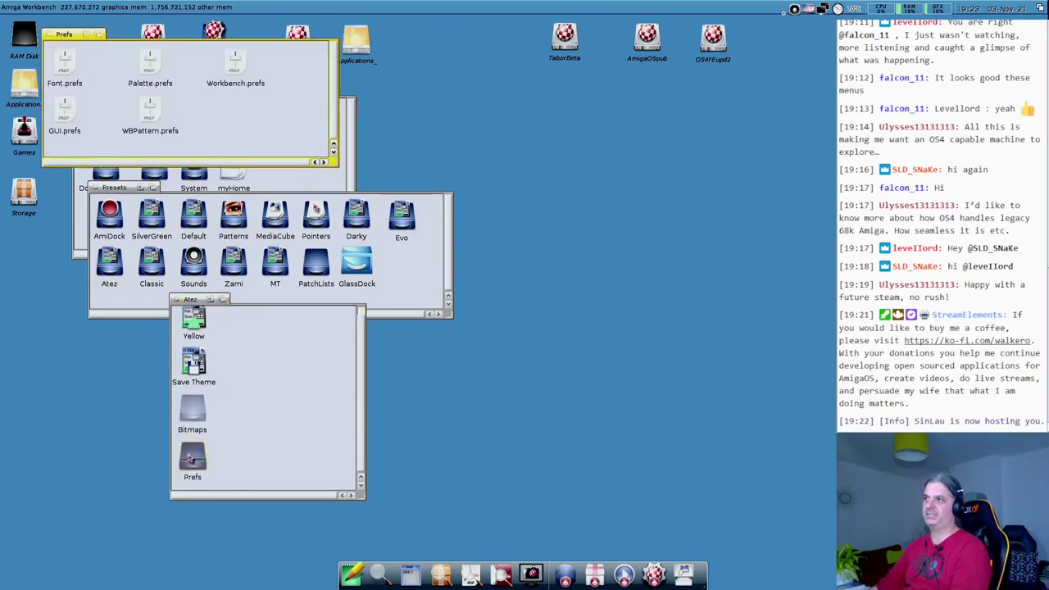
click(151, 119)
click(156, 69)
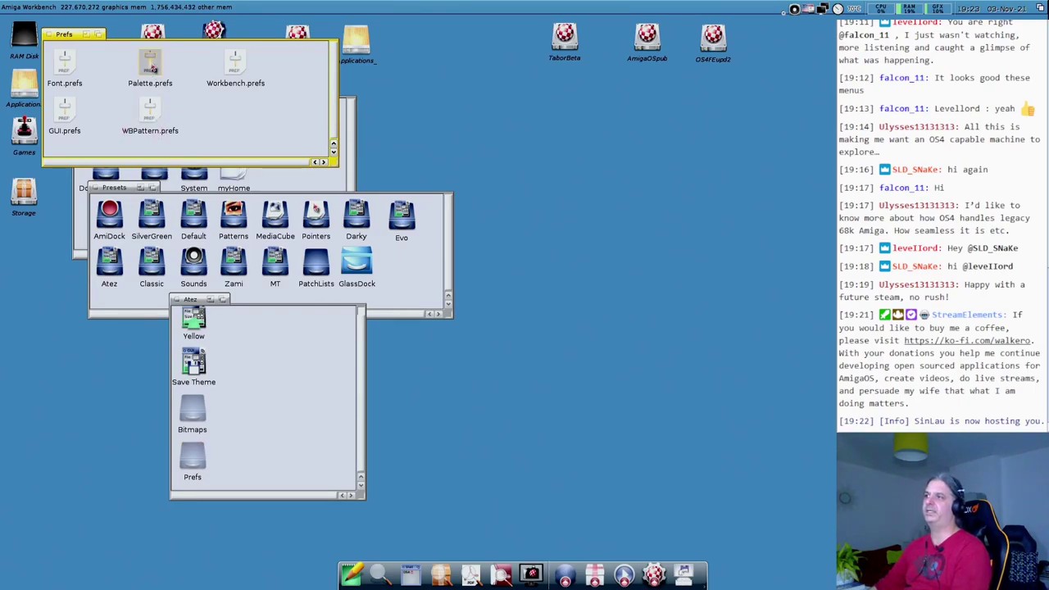
click(240, 66)
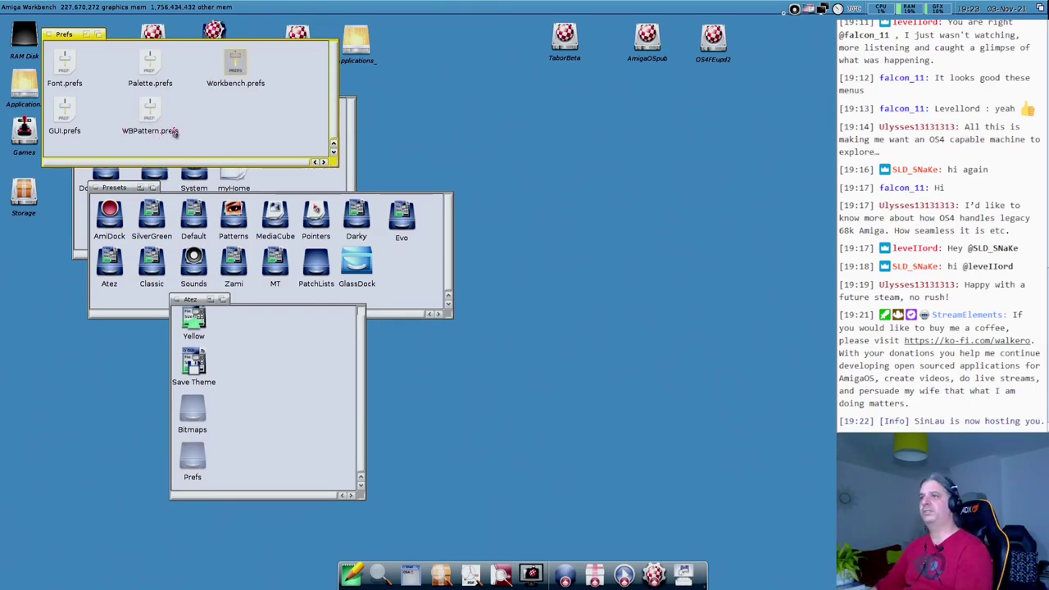
click(62, 69)
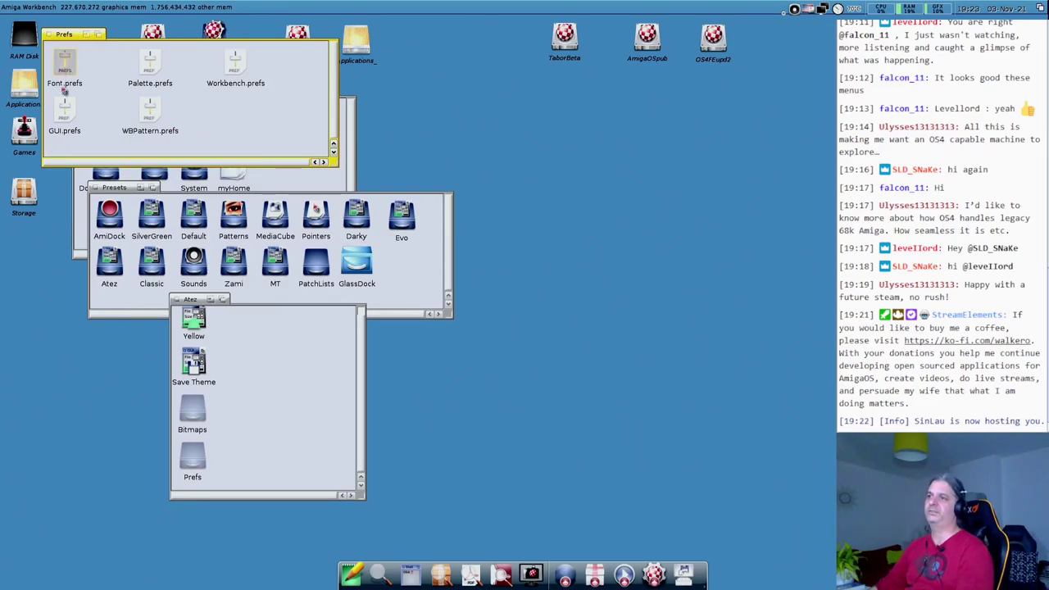
Close the Atez theme's Prefs window, the Atez window and the Presets window.
click(47, 35)
click(174, 300)
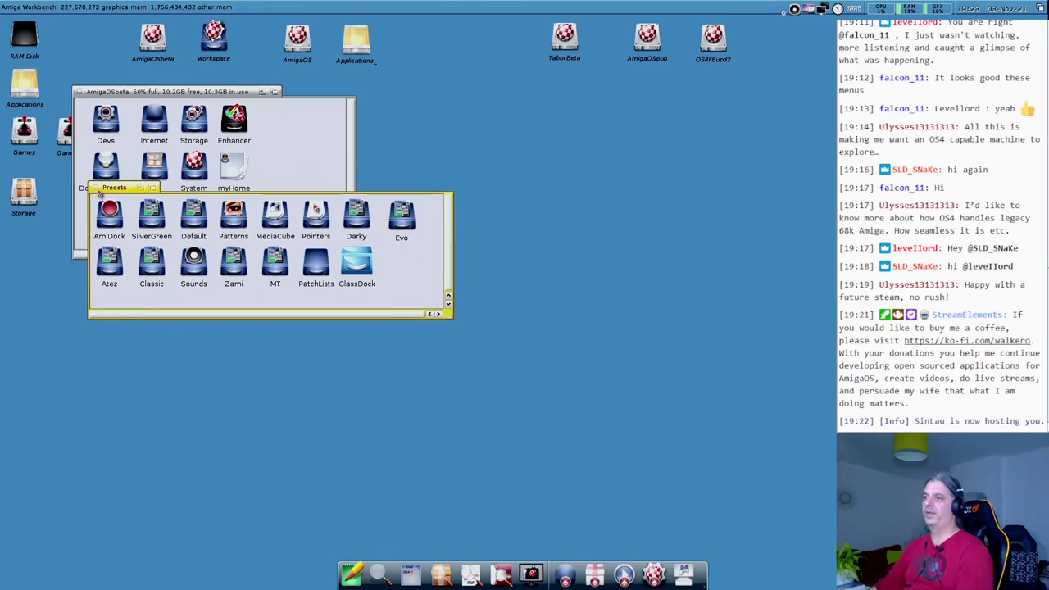
click(94, 188)
Move the AmigaOSbeta window clear of the desktop icons, open its Prefs drawer, and shift the Prefs window up and left.
drag(135, 93, 227, 94)
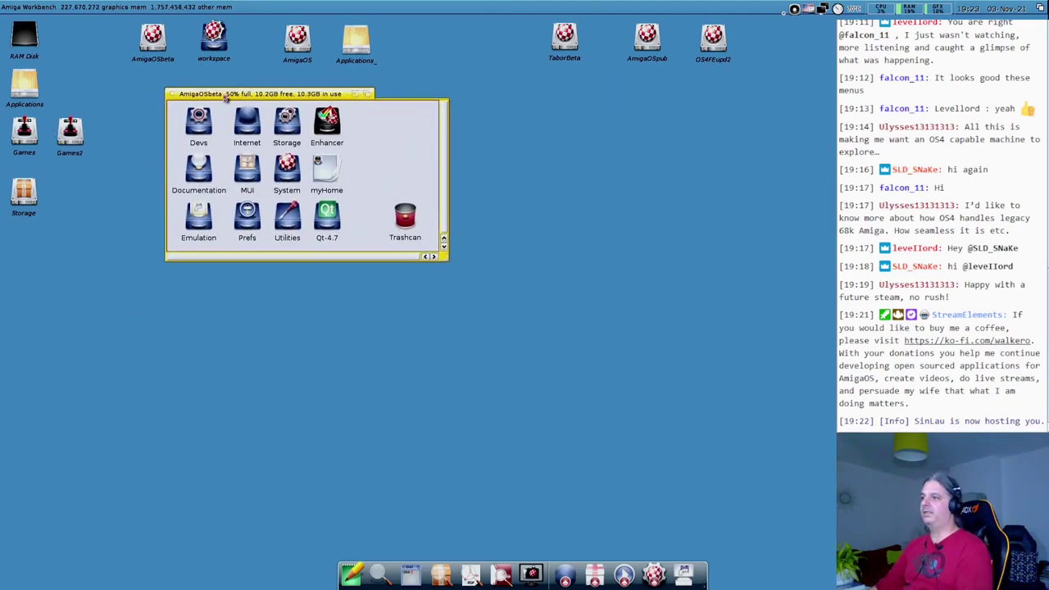
double_click(246, 220)
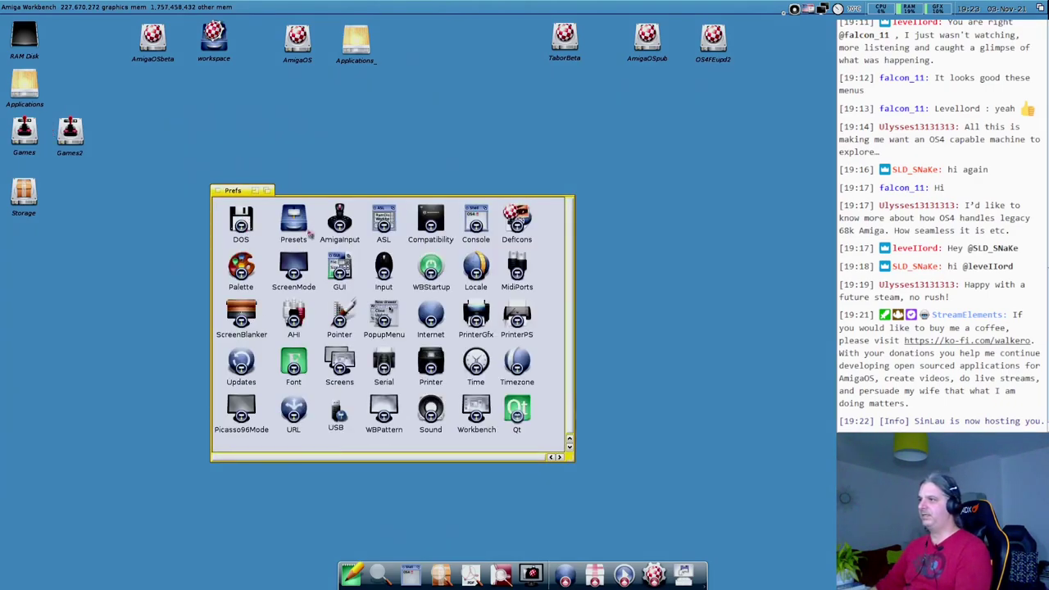
drag(242, 192, 174, 147)
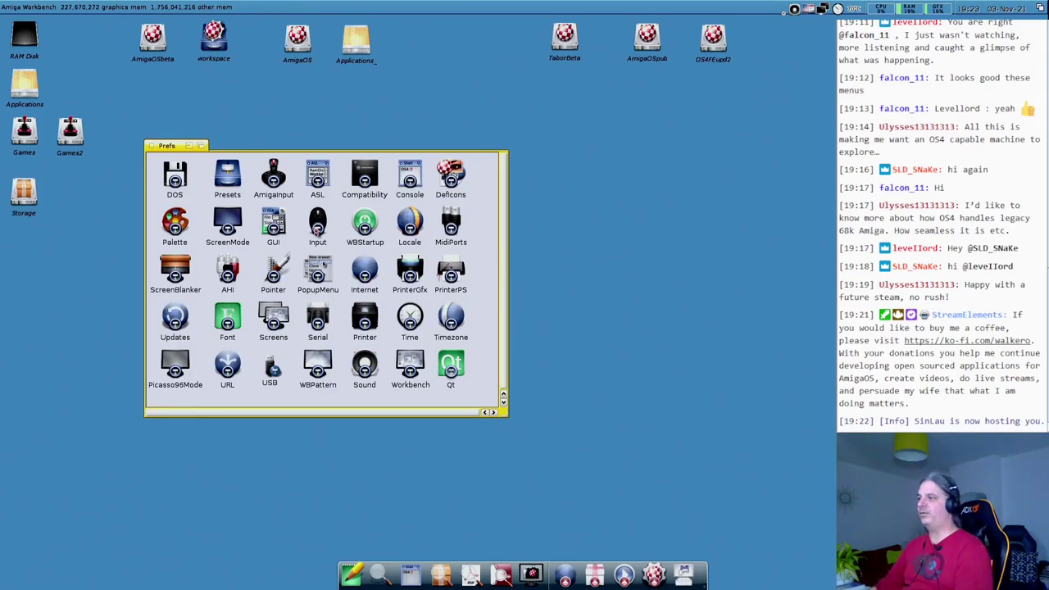
Open the Input preferences, try the keyboard test with "qwewqewqeqwe" and the double-click test, and cancel without saving.
double_click(319, 228)
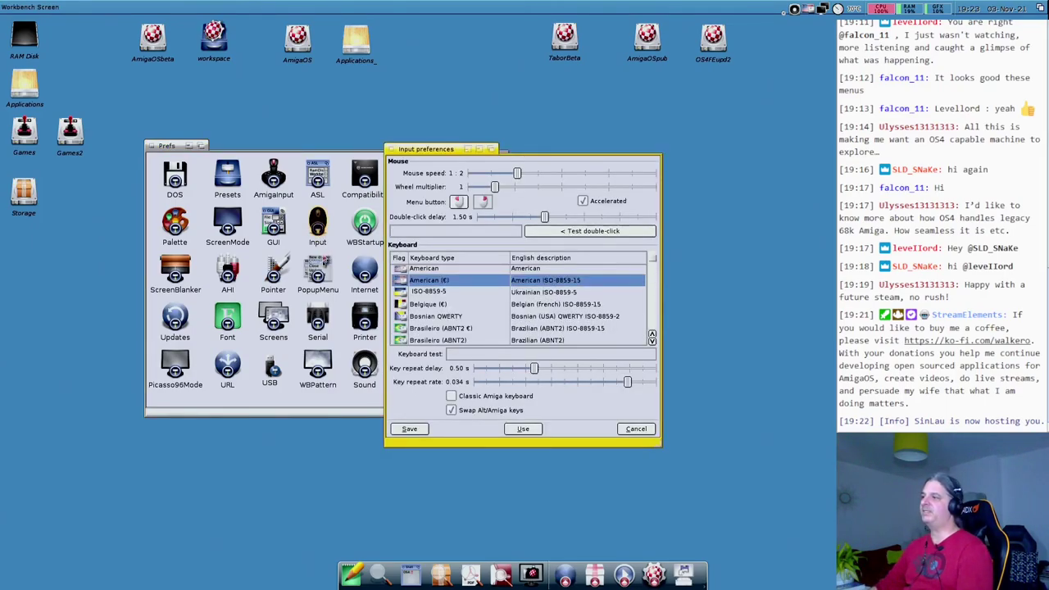
drag(429, 155, 160, 129)
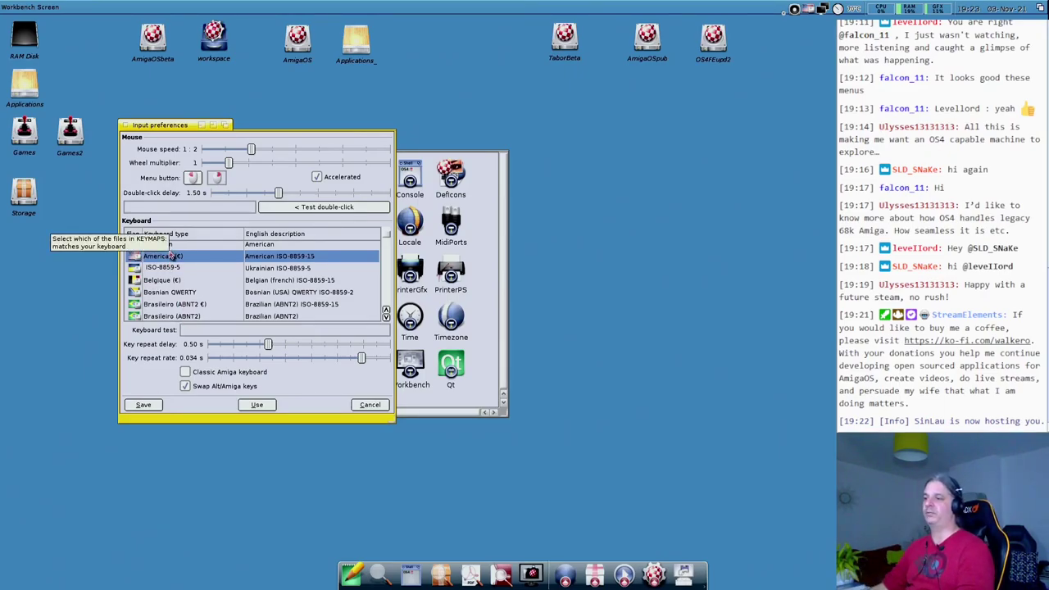
click(226, 329)
text(qwewqewqeqwe)
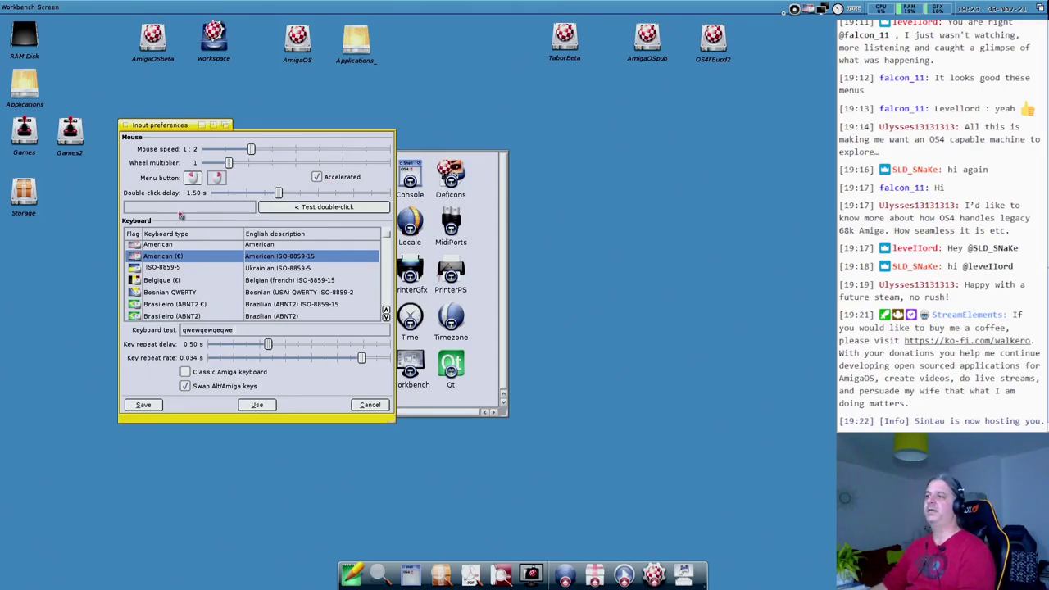
double_click(353, 207)
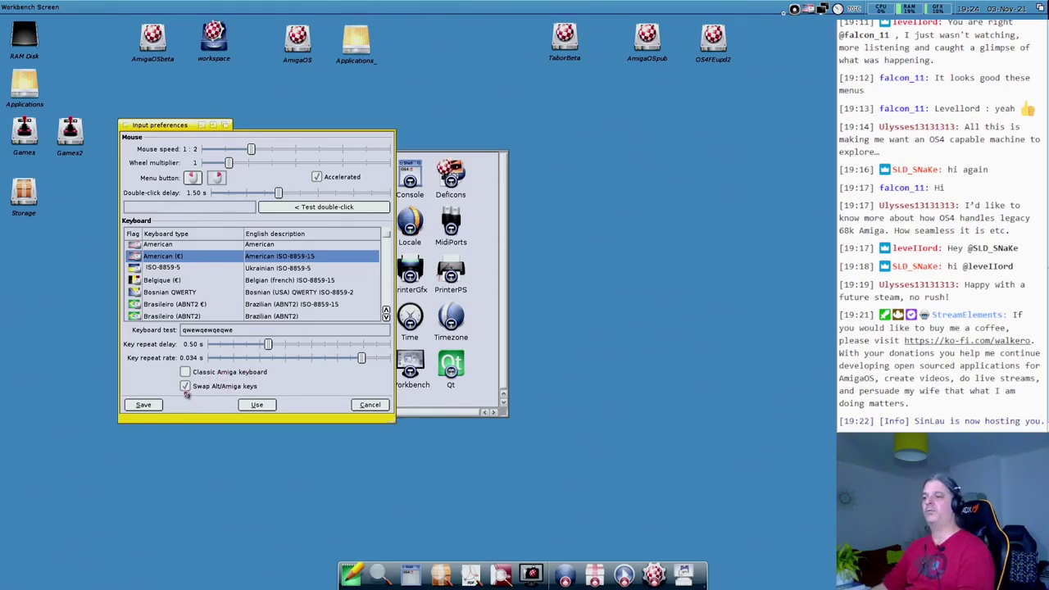
mouse_move(206, 397)
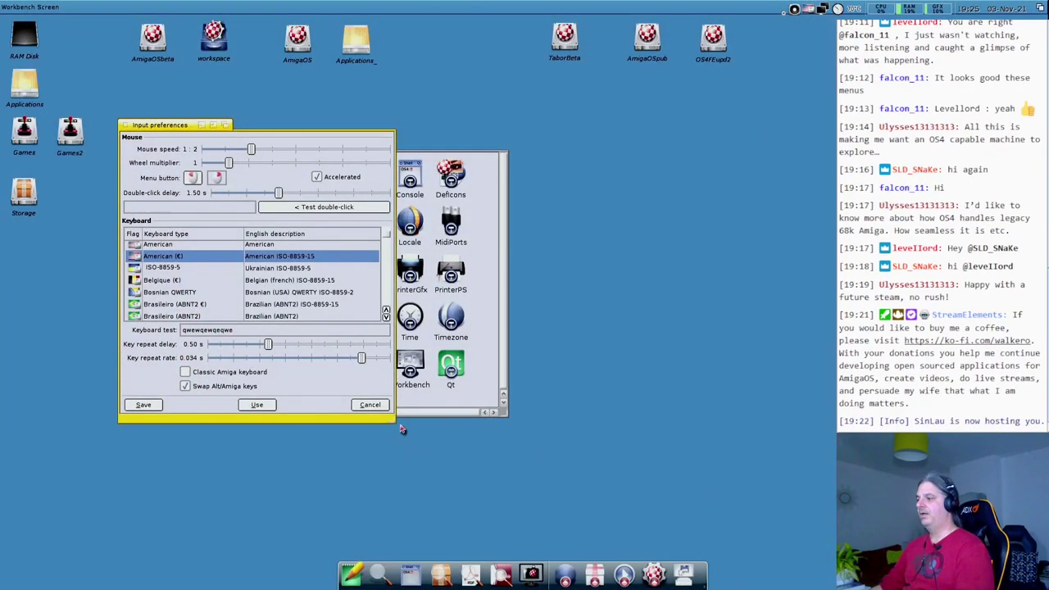
click(380, 408)
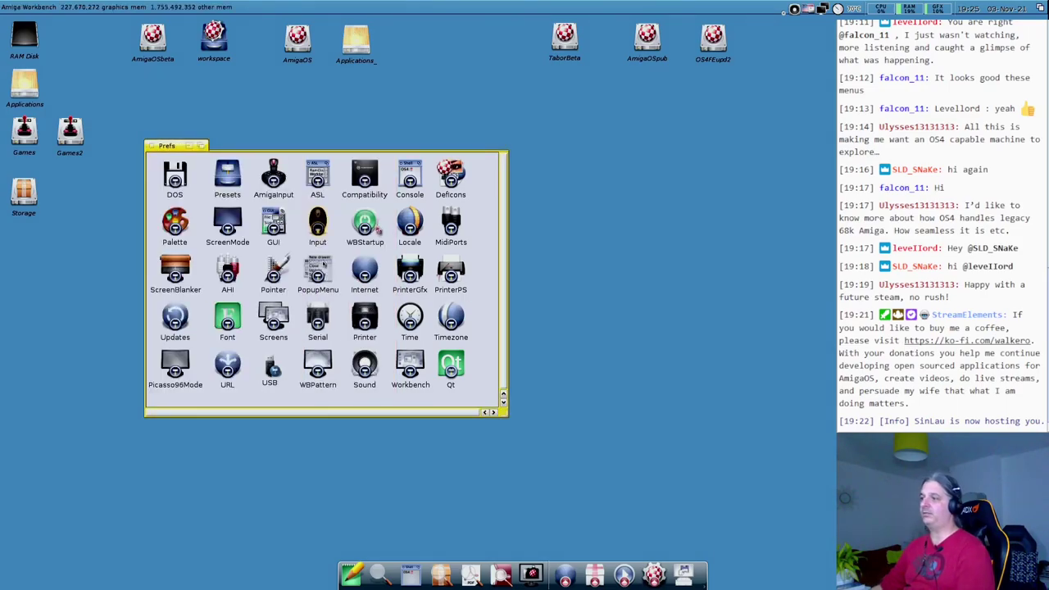
Open the WBStartup preferences, review the list of startup modules, and cancel.
click(370, 228)
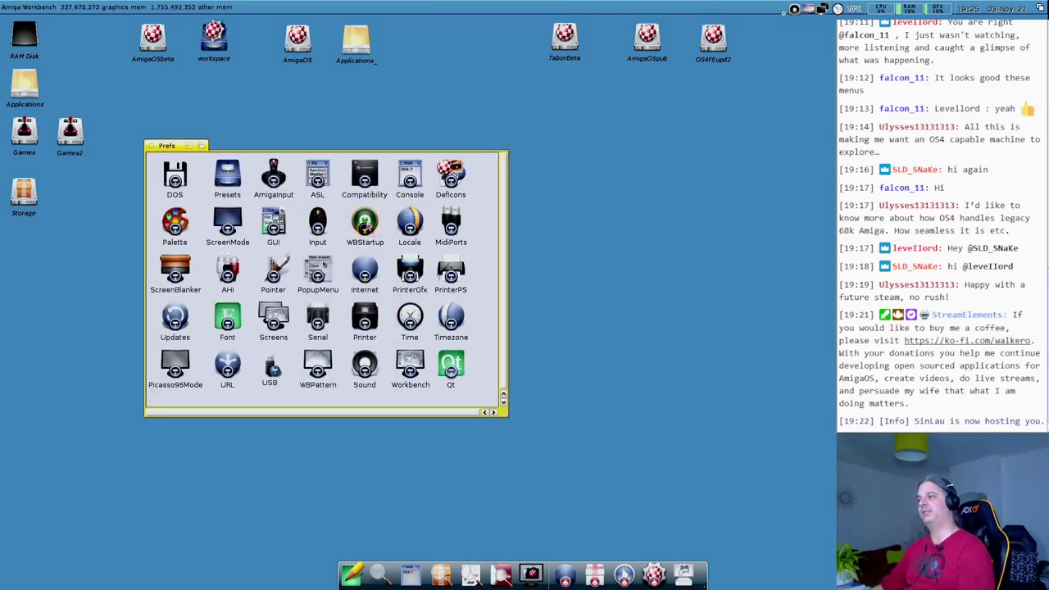
double_click(369, 227)
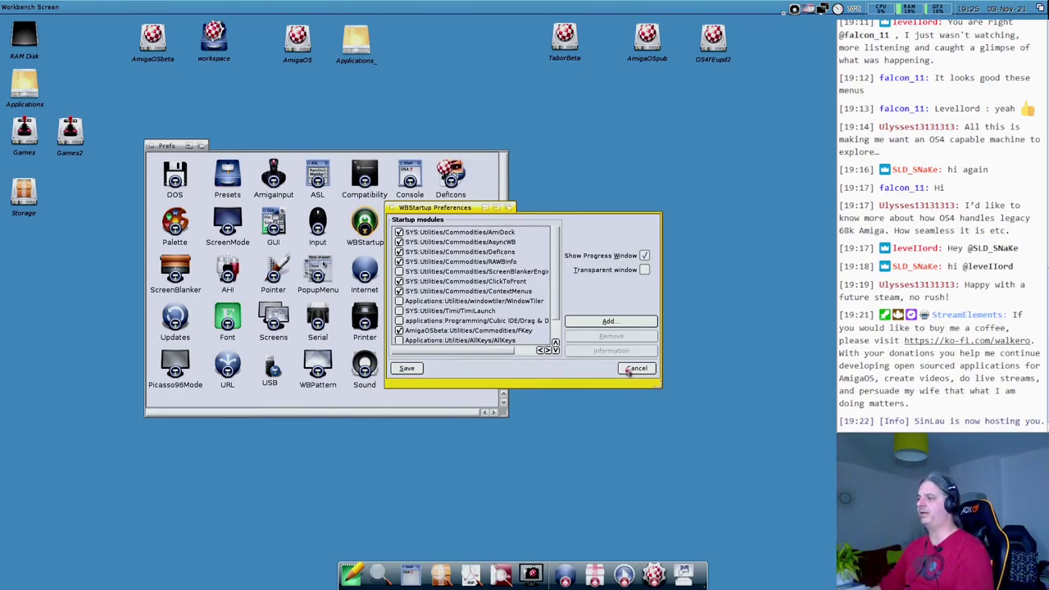
click(633, 369)
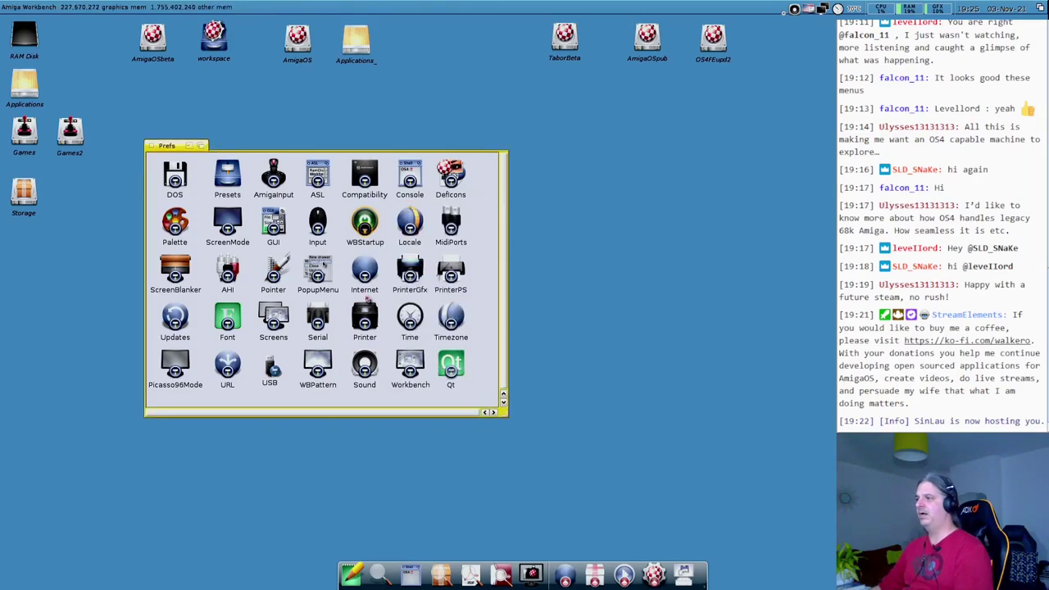
Open the Locale preferences, move and enlarge the window, and add Greek (ISO-8859-7) to the preferred languages.
double_click(399, 230)
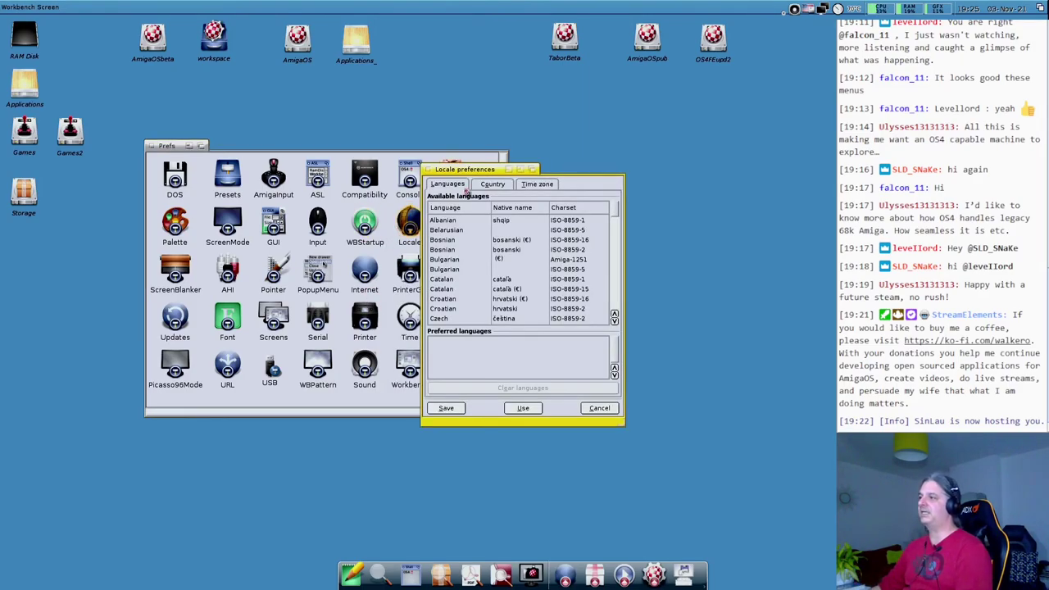
drag(474, 169, 341, 160)
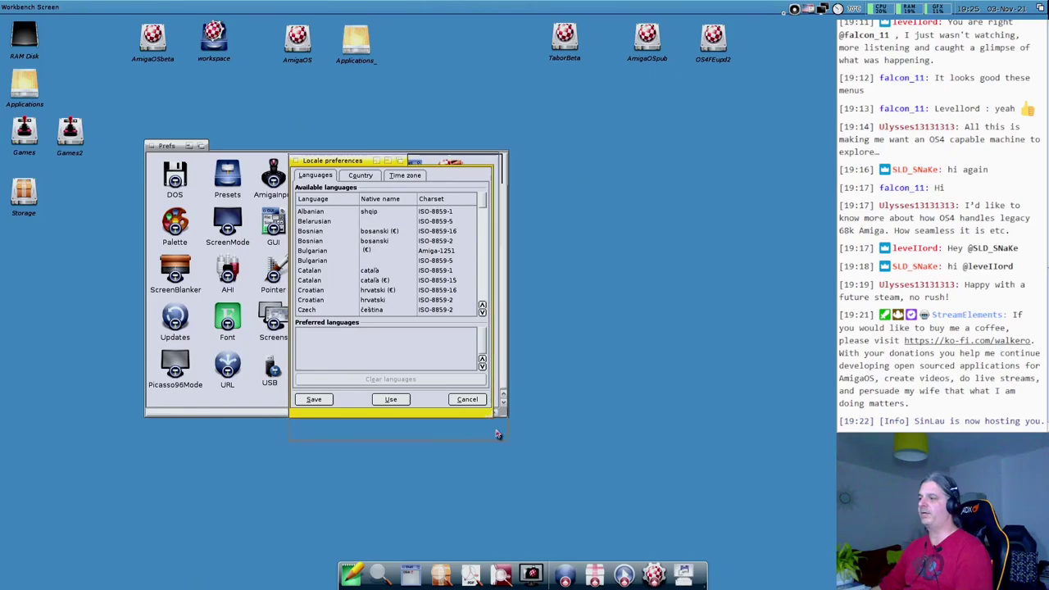
drag(490, 421, 608, 494)
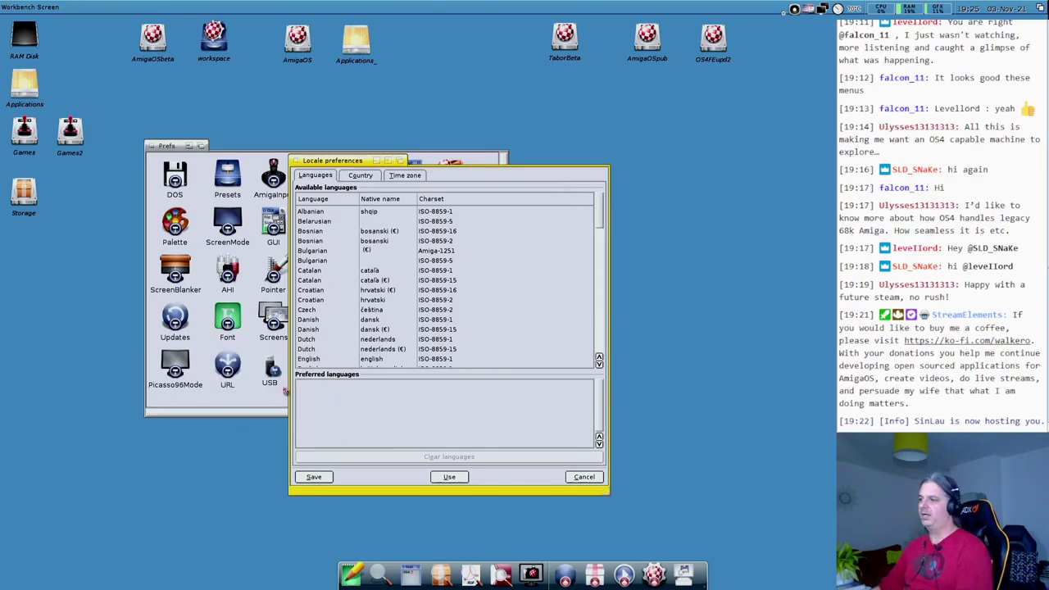
scroll(322, 323, down, 1)
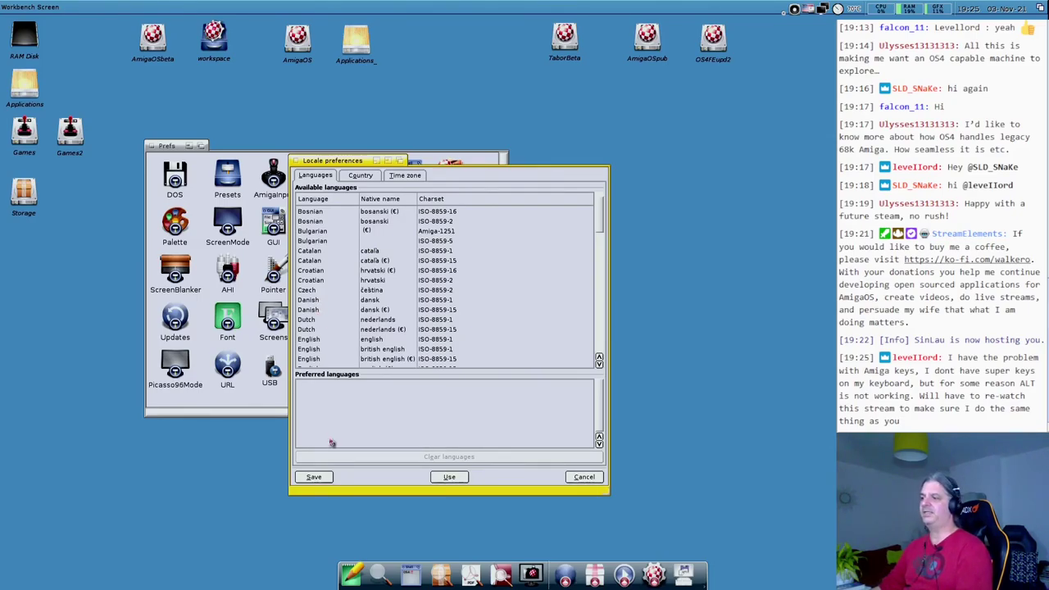
scroll(332, 352, down, 1)
scroll(329, 328, down, 2)
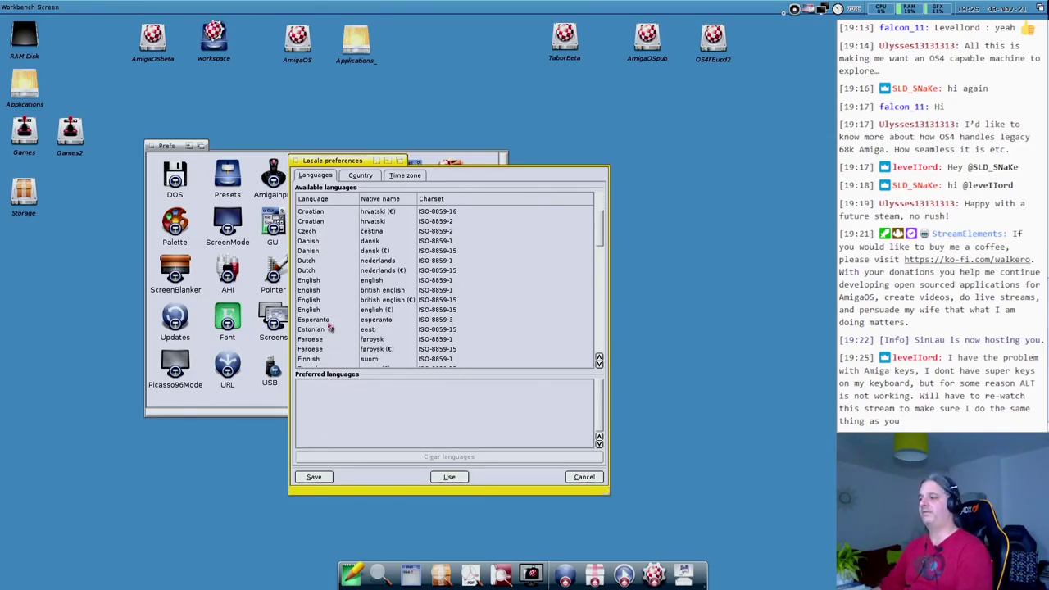
scroll(329, 328, down, 2)
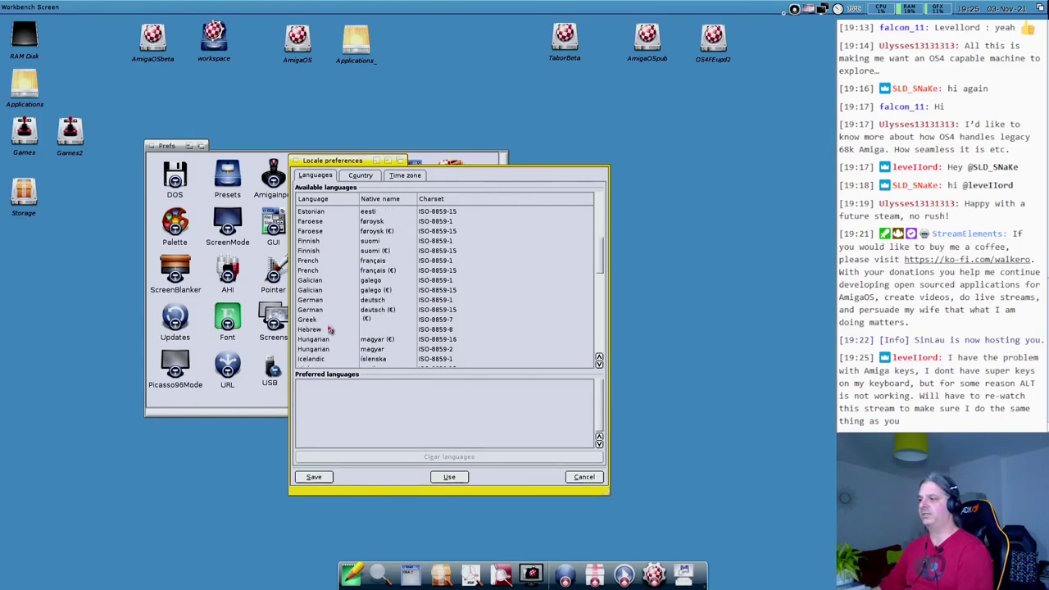
double_click(328, 327)
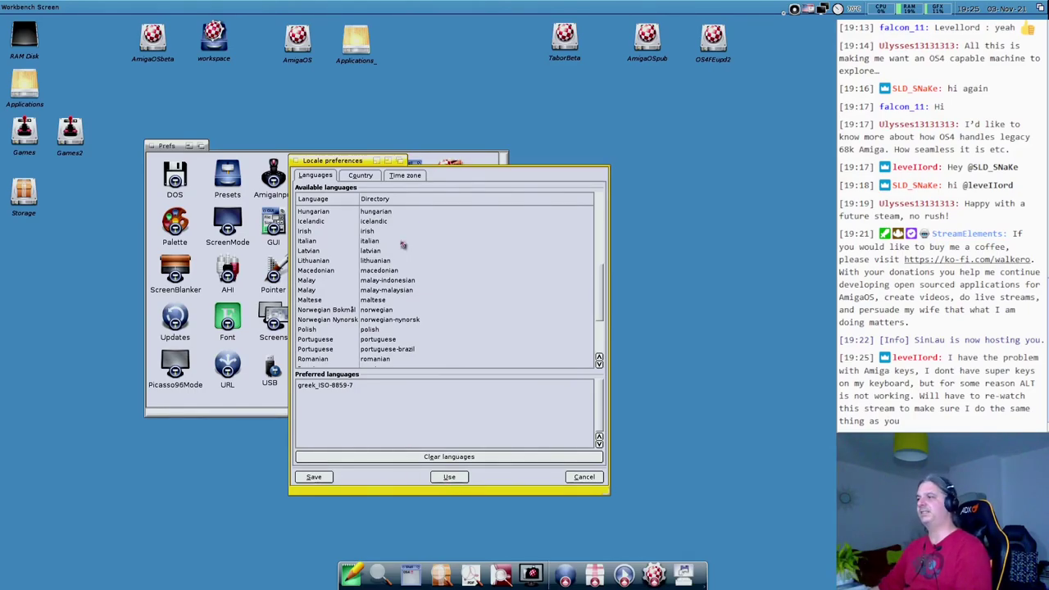
Review the country list around Ireland and the time zone settings in the Locale preferences, and cancel.
click(373, 178)
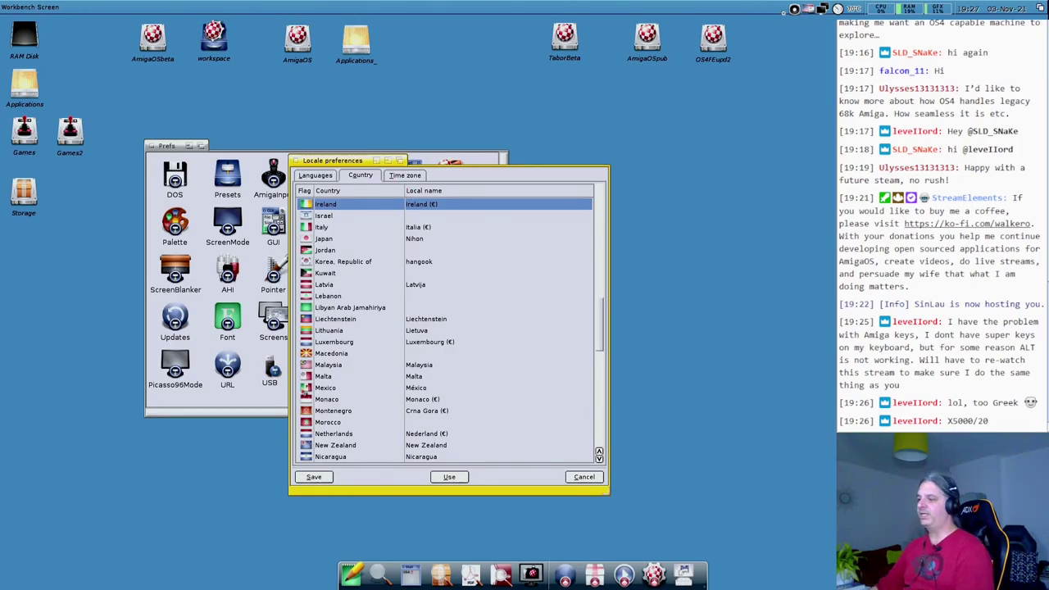
scroll(393, 354, up, 2)
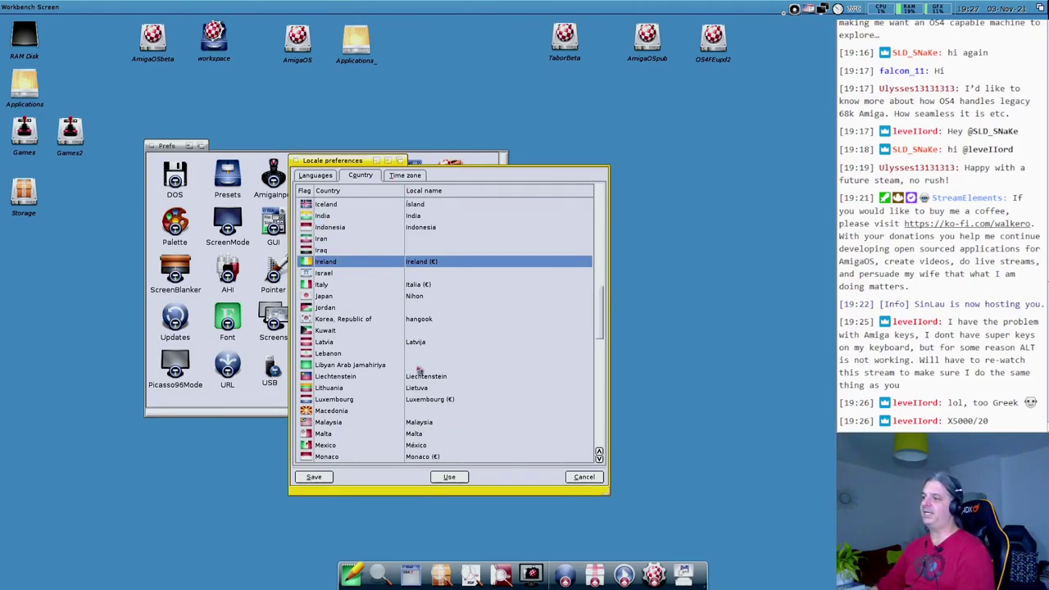
scroll(417, 371, up, 2)
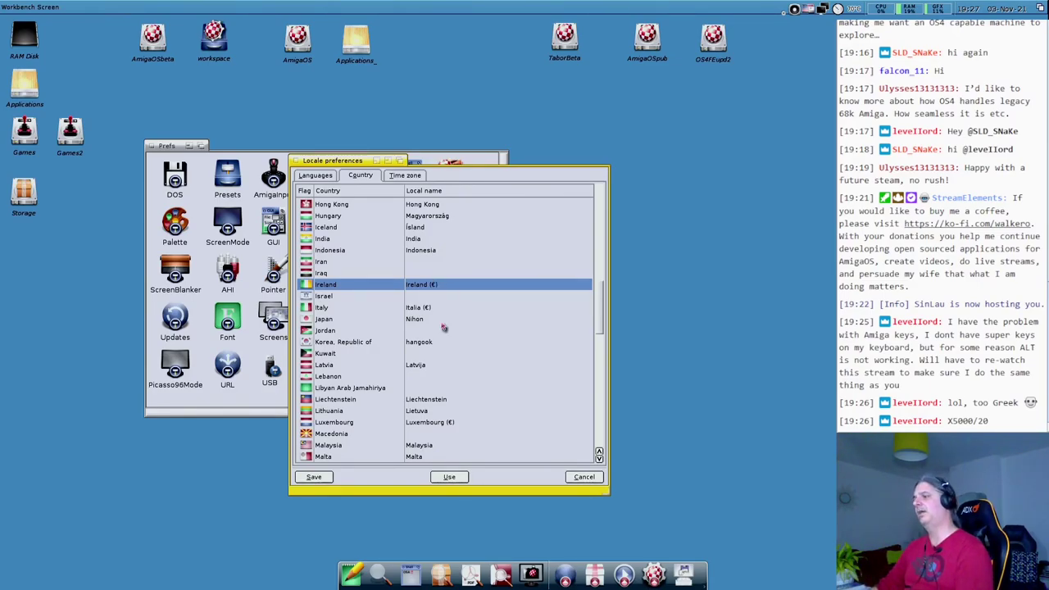
scroll(411, 329, up, 1)
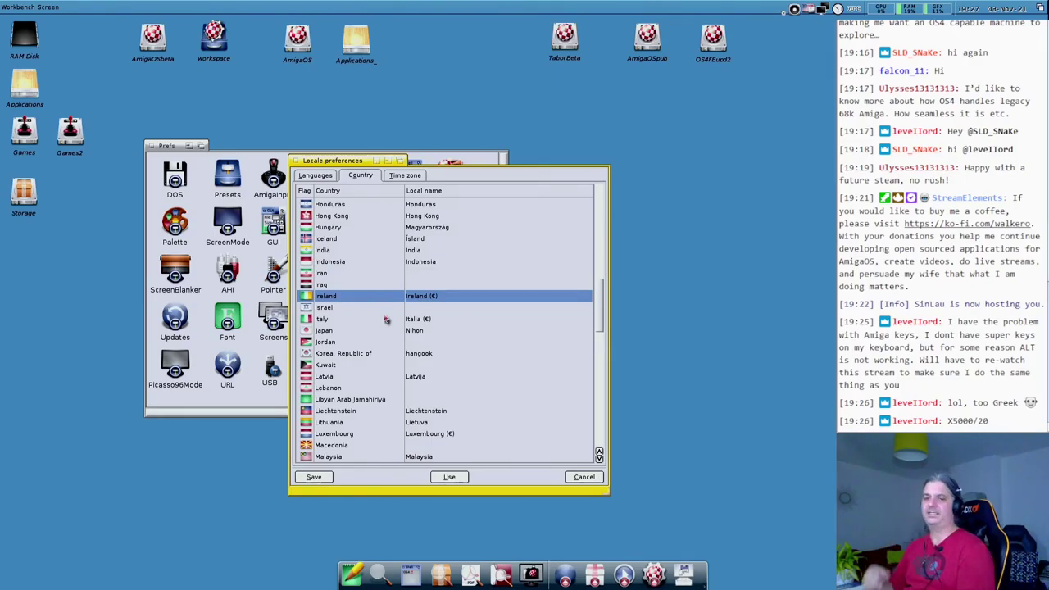
click(405, 177)
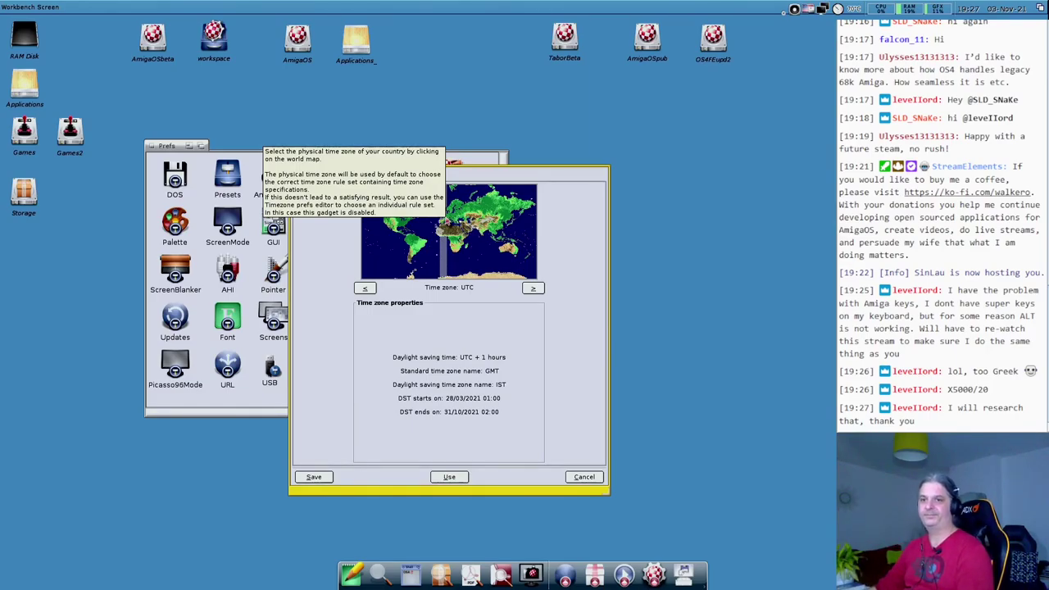
click(589, 480)
Open the MidiPorts preferences, review the MIDI defaults and the Timi settings, and cancel.
double_click(450, 223)
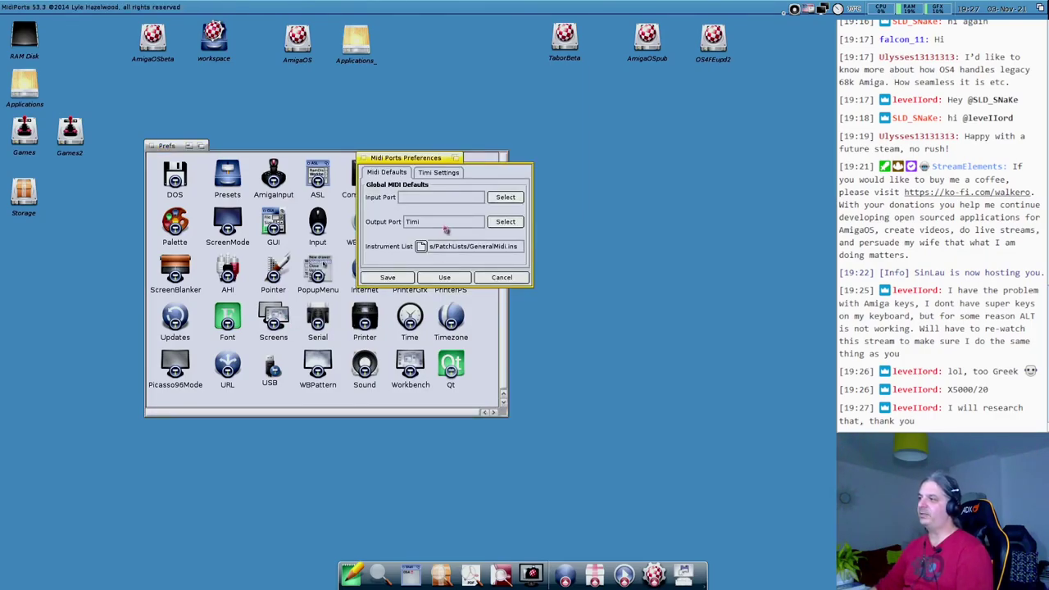
drag(425, 164, 427, 146)
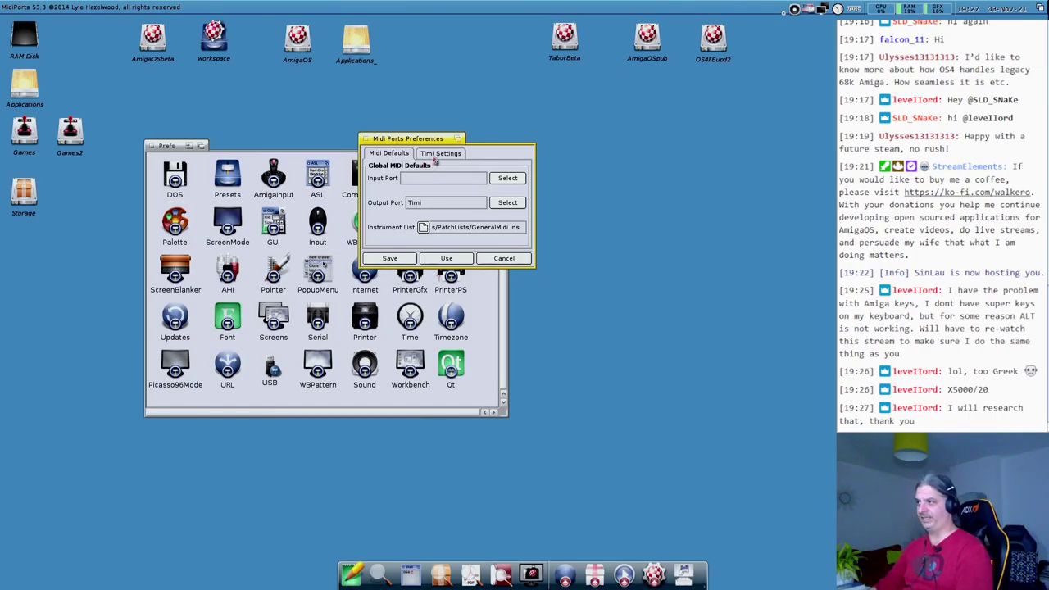
click(434, 155)
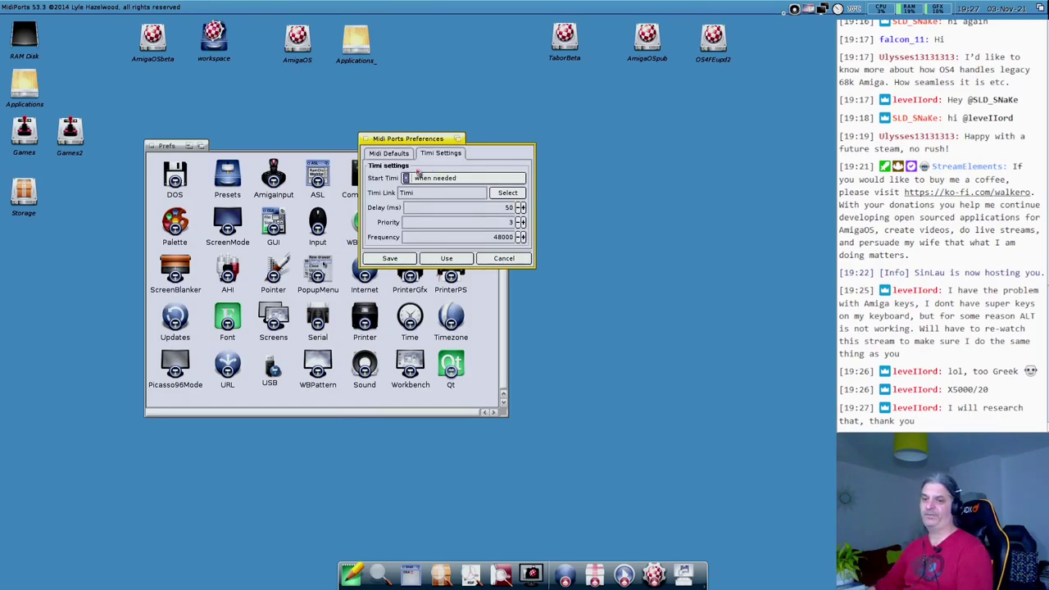
click(505, 259)
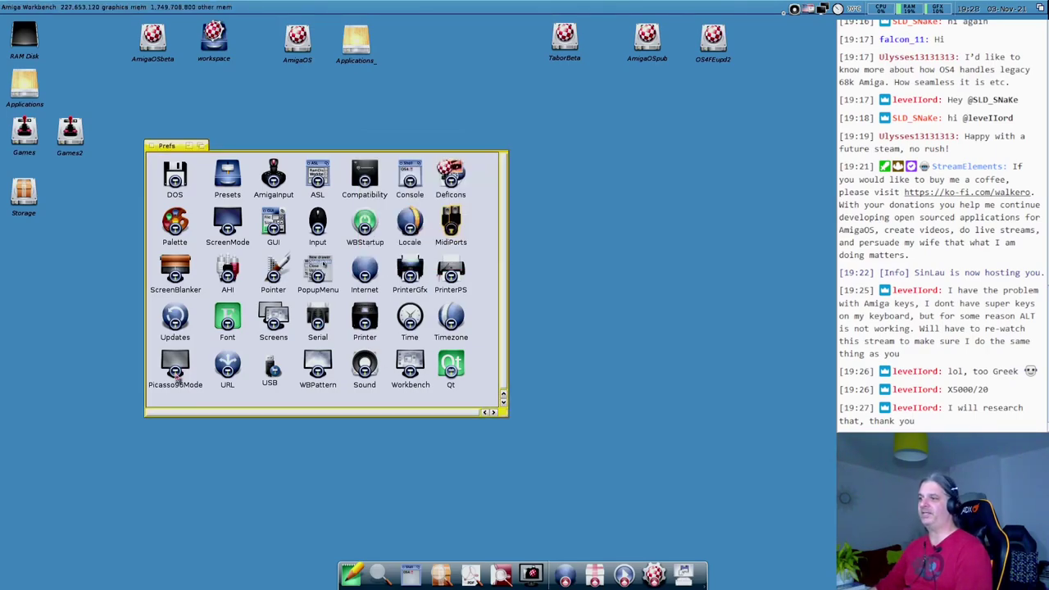
Open the ScreenBlanker preferences, select the inactive BoingBall module, examine its module preferences, and cancel them.
double_click(176, 268)
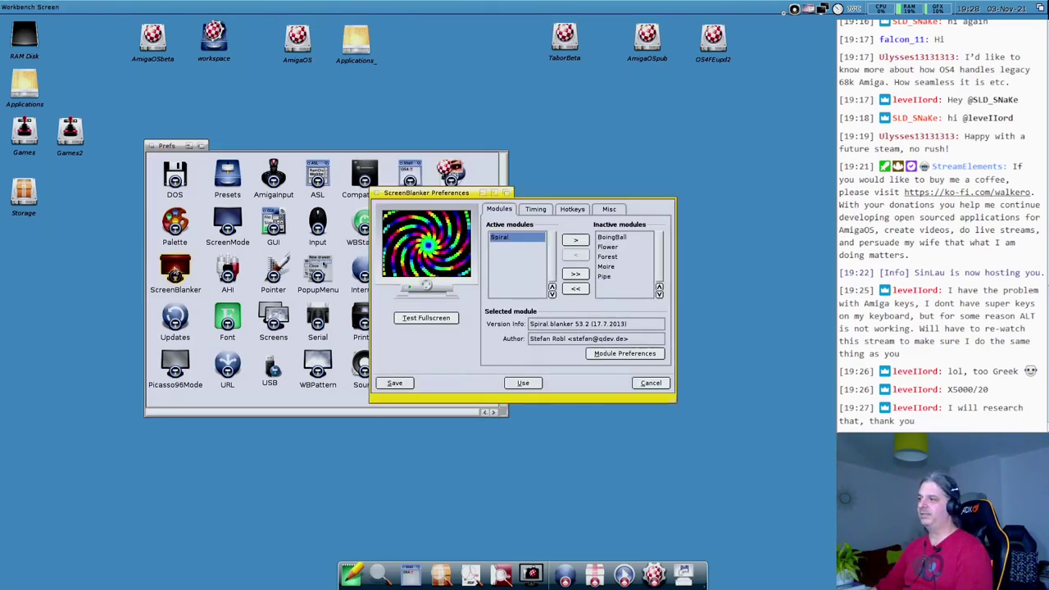
drag(438, 199, 283, 166)
double_click(460, 214)
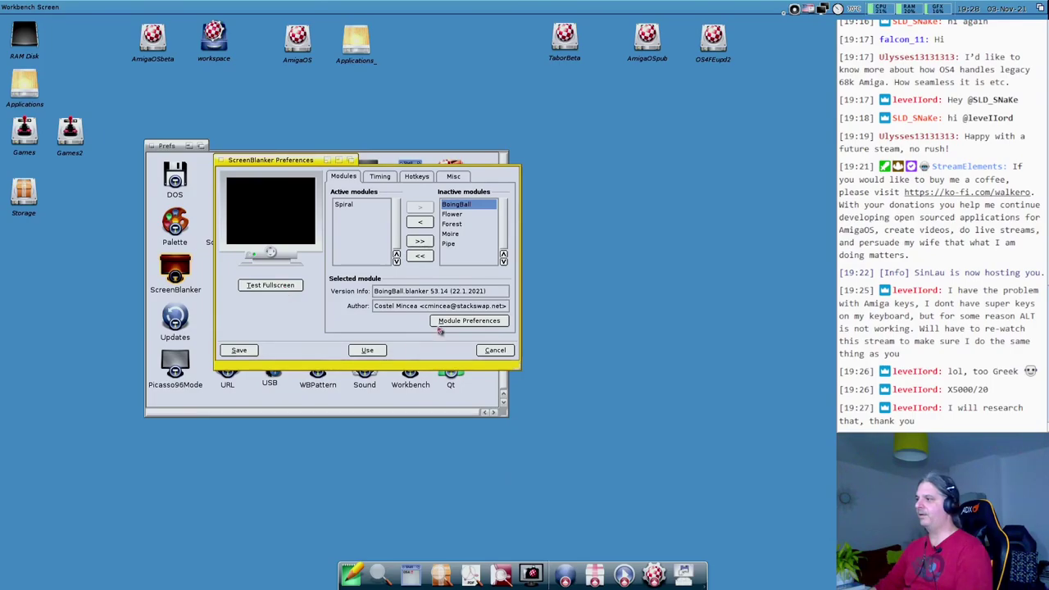
click(481, 324)
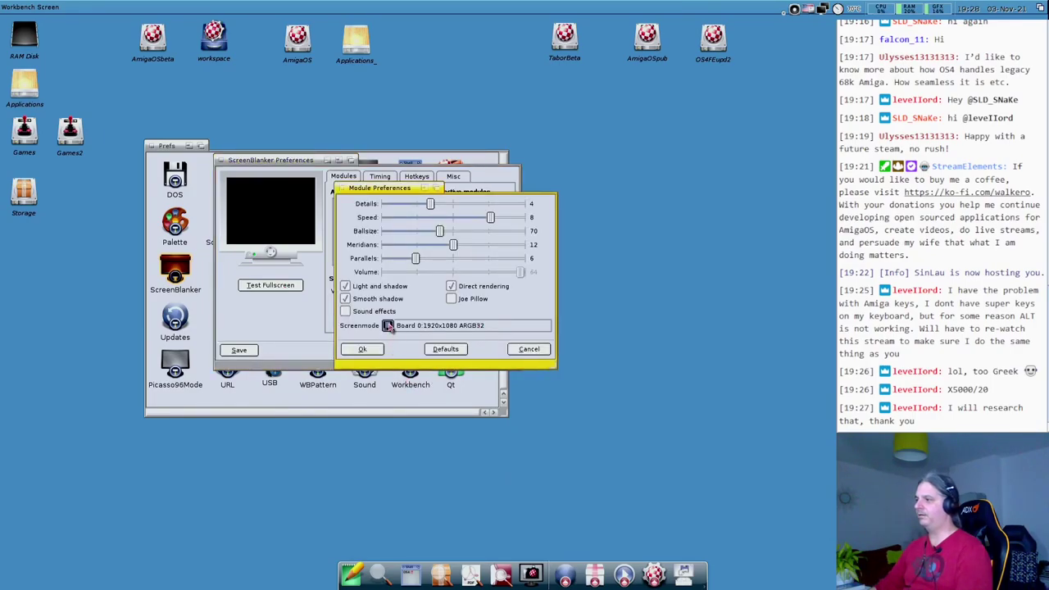
click(519, 351)
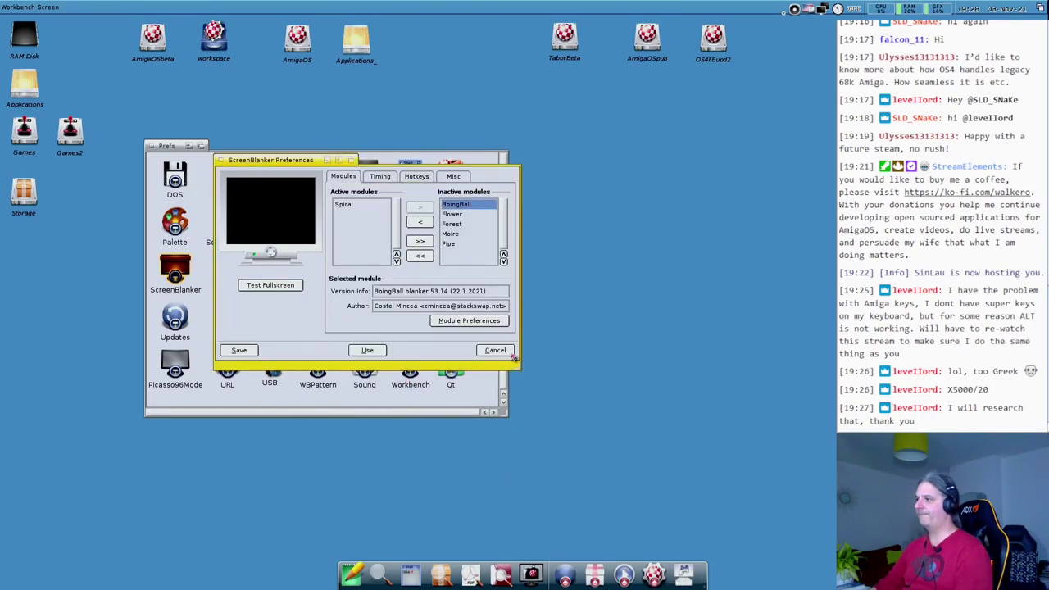
Add BoingBall to the active screen blanker modules and select it in that list.
click(418, 223)
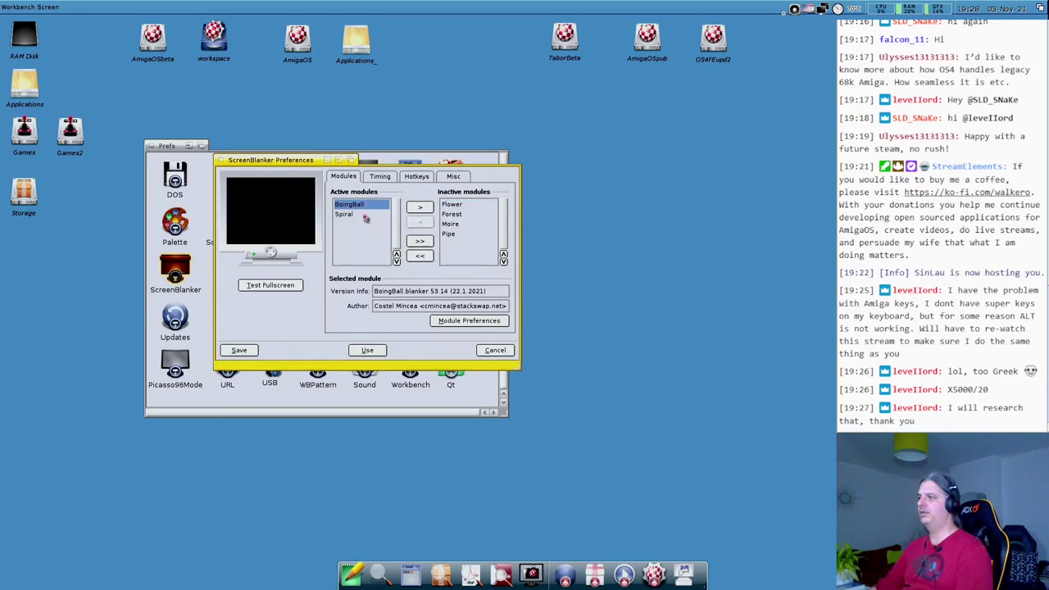
click(362, 216)
double_click(355, 205)
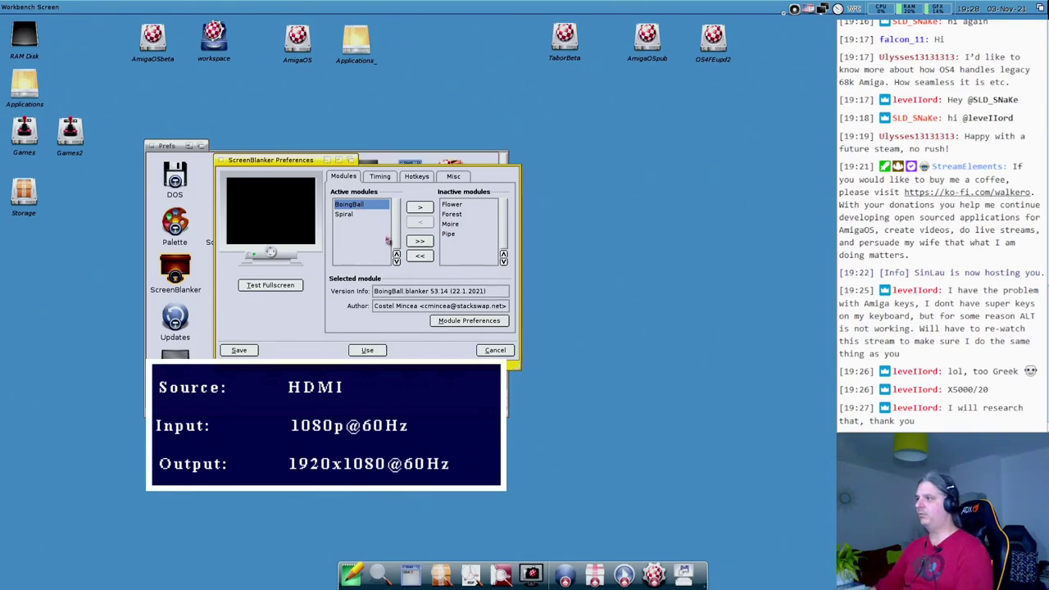
Move BoingBall back to the inactive screen blanker modules and select the inactive Moire module for preview.
click(425, 210)
click(455, 225)
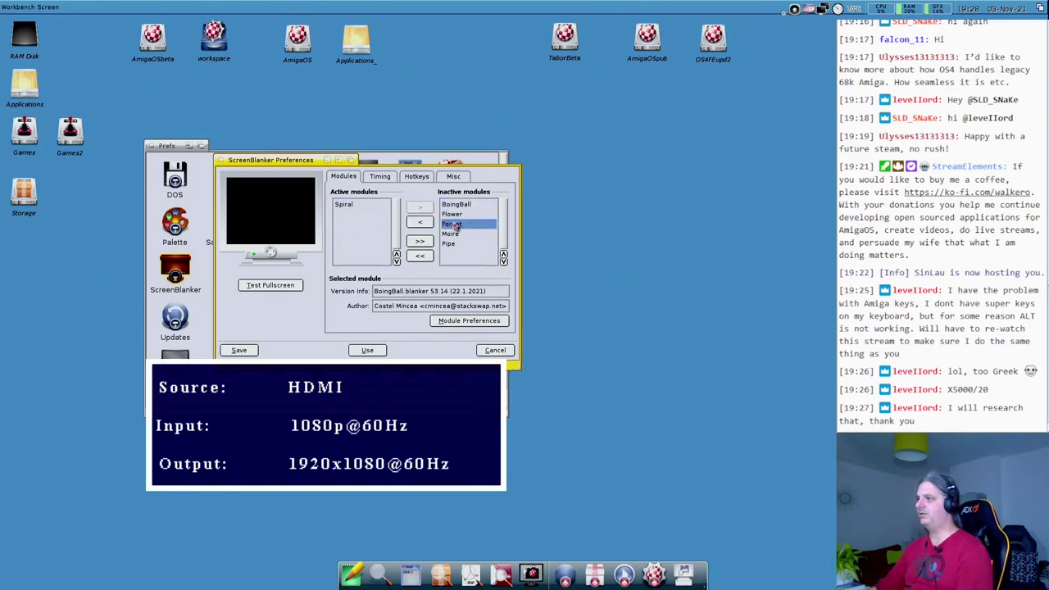
click(458, 234)
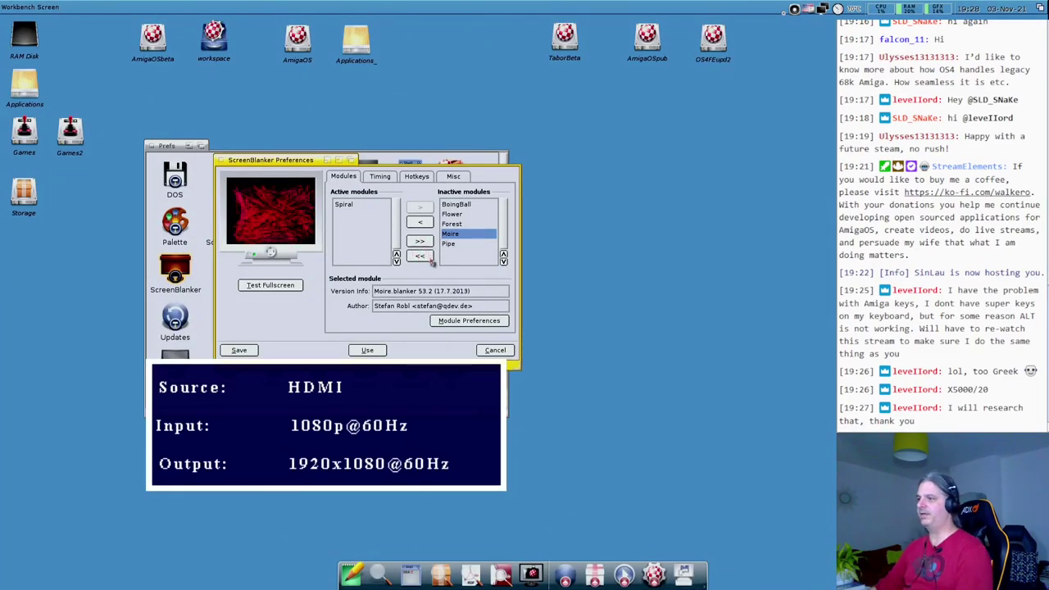
Review the timing, hotkey and miscellaneous settings of the ScreenBlanker preferences, and cancel.
click(389, 175)
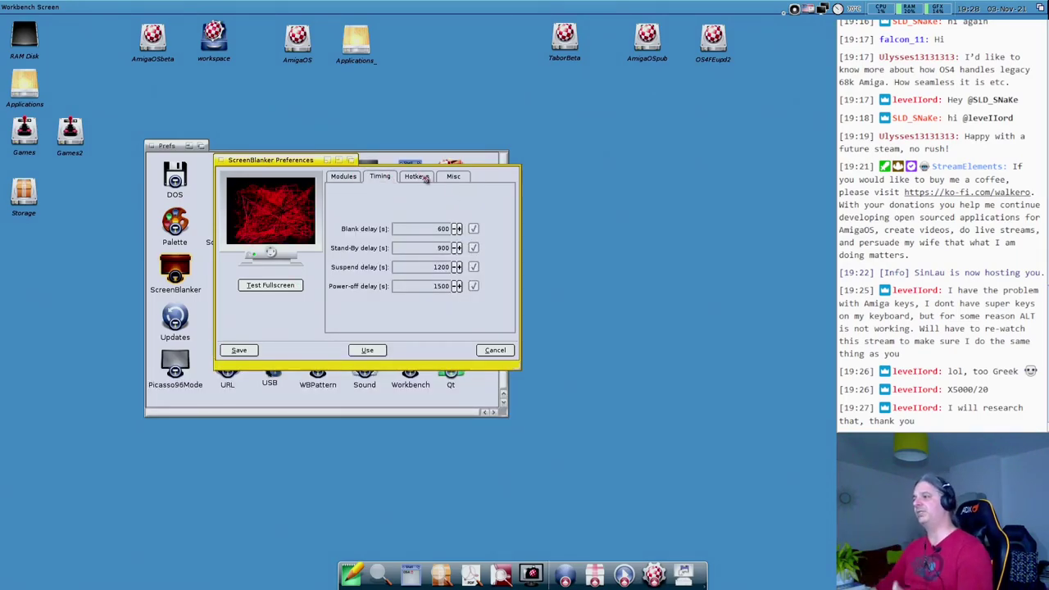
click(426, 179)
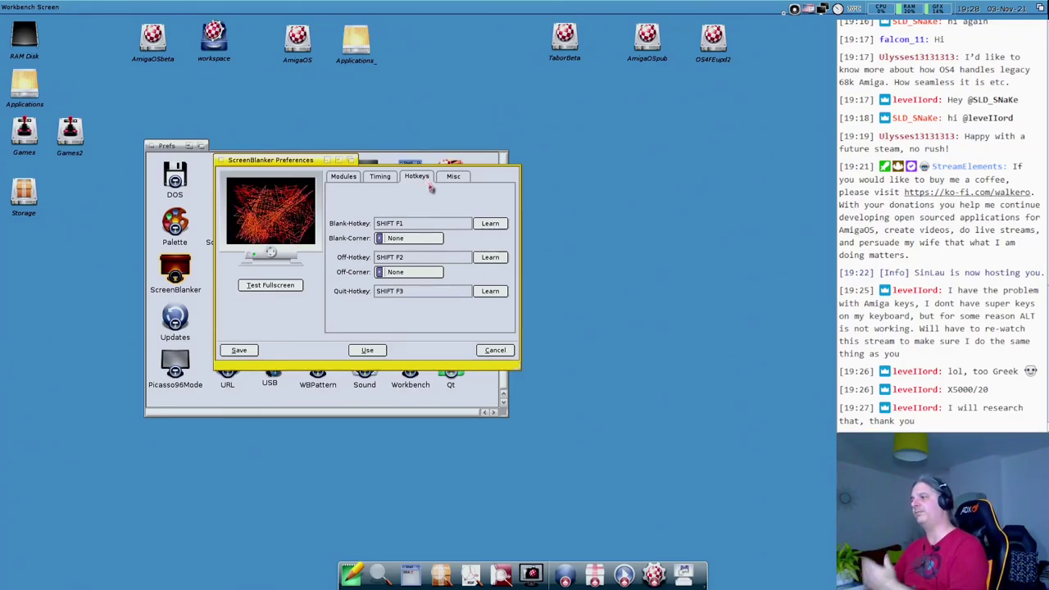
click(453, 180)
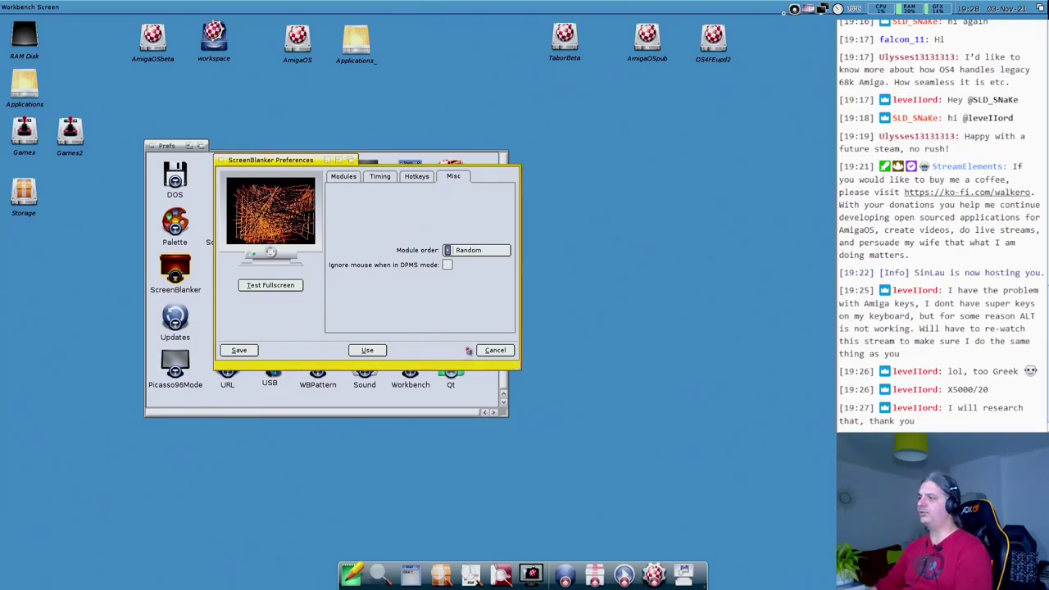
click(348, 180)
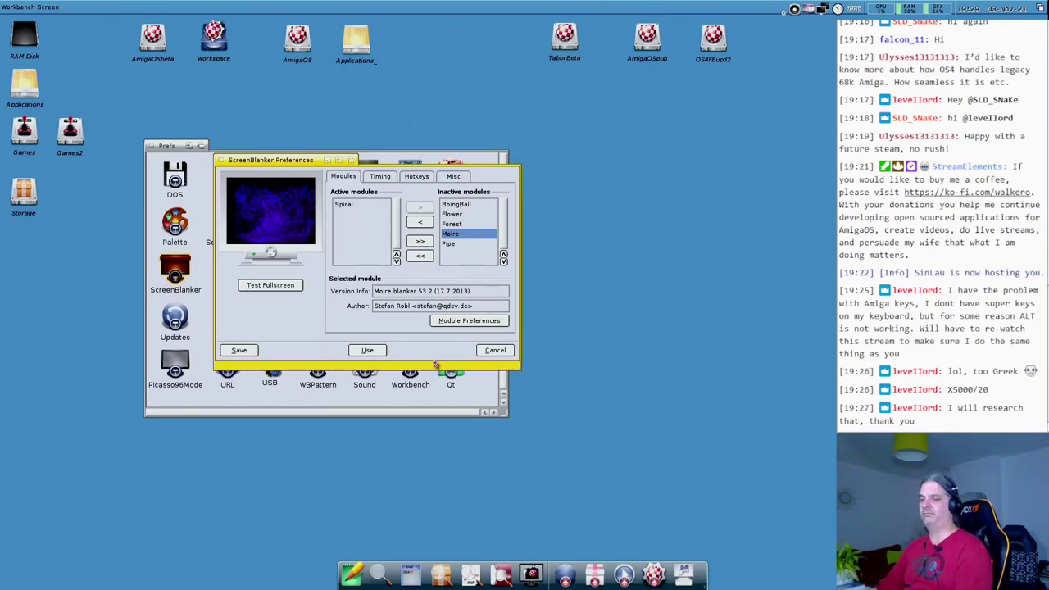
click(495, 351)
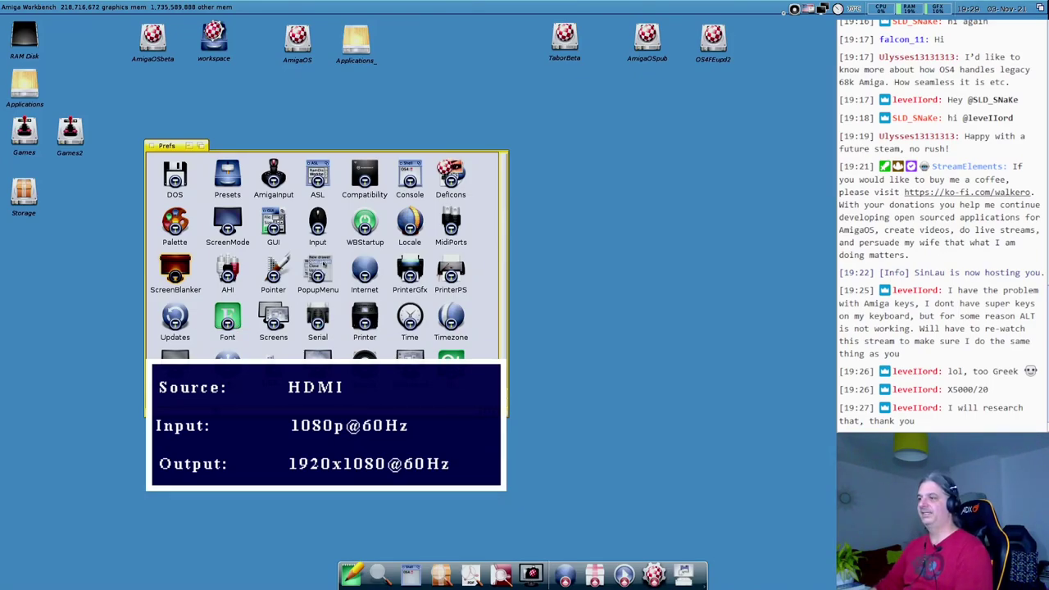
Open the AHI preferences, review the advanced settings and the audio modes for the Music unit and Unit 0, and cancel.
double_click(225, 277)
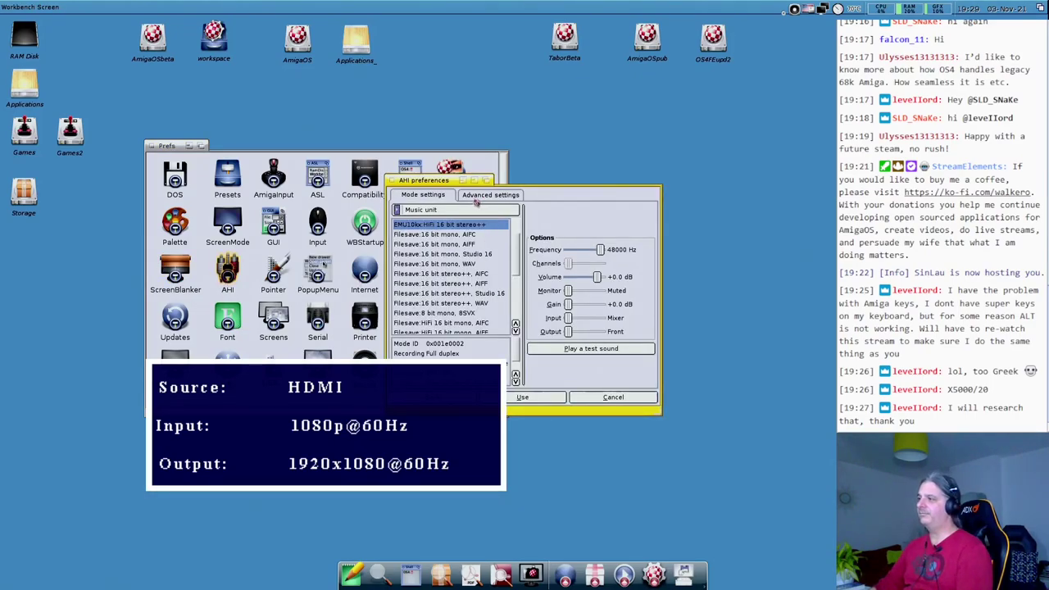
drag(456, 186, 298, 180)
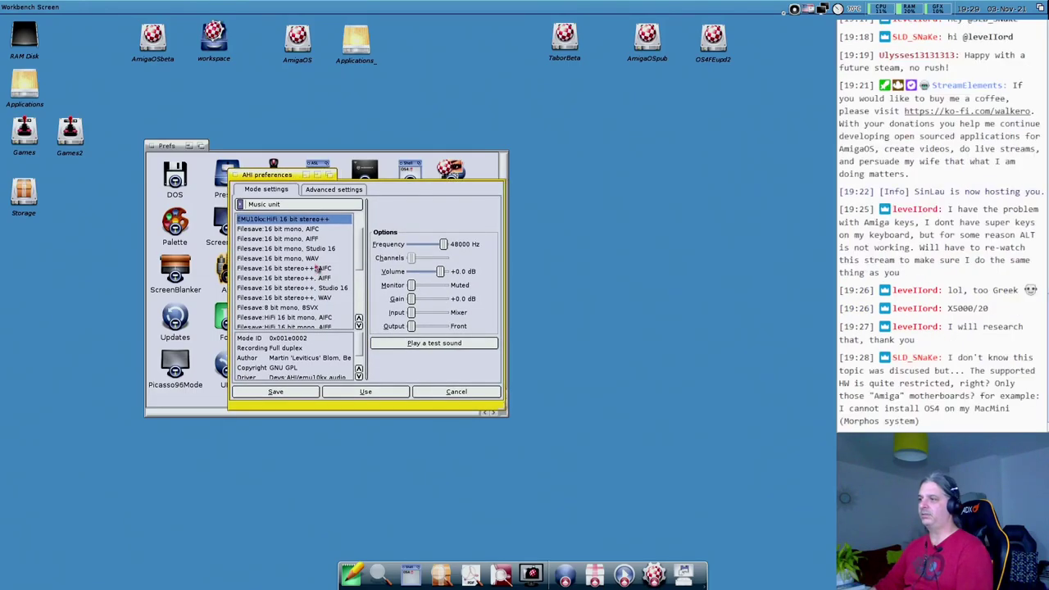
click(317, 269)
click(324, 192)
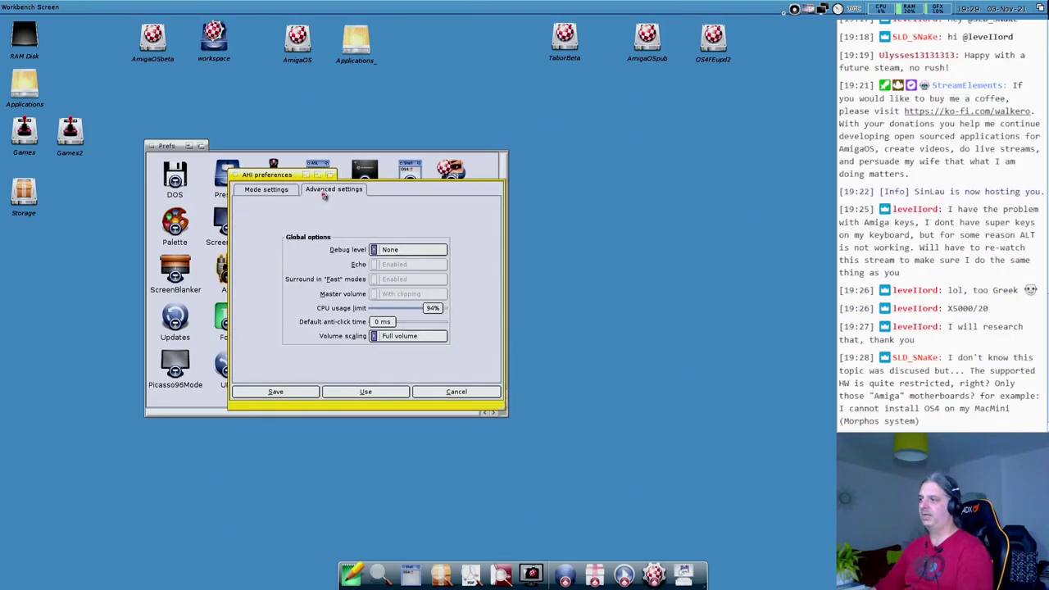
click(262, 193)
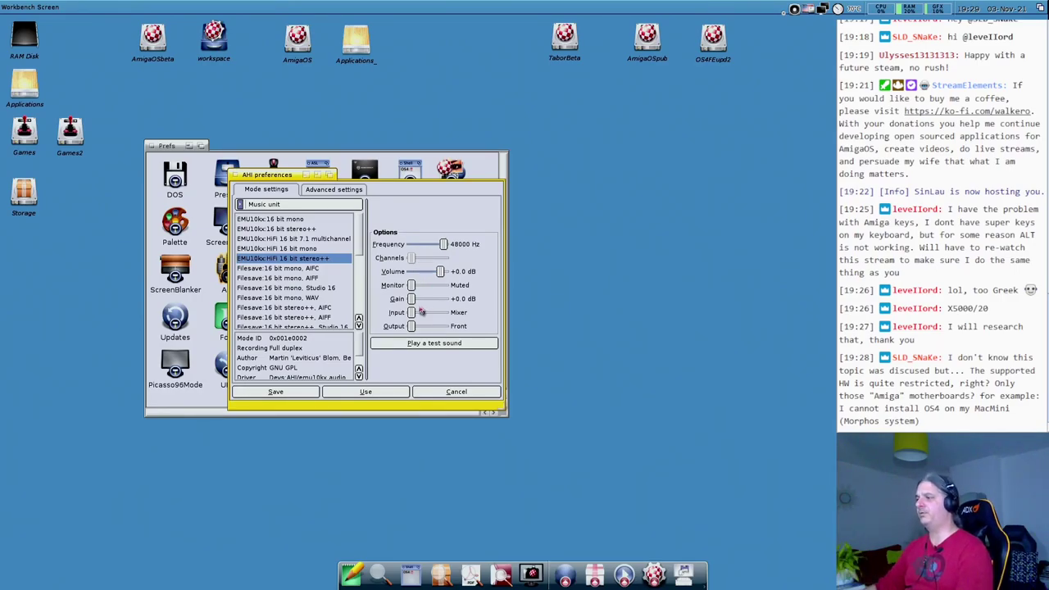
click(262, 209)
click(262, 214)
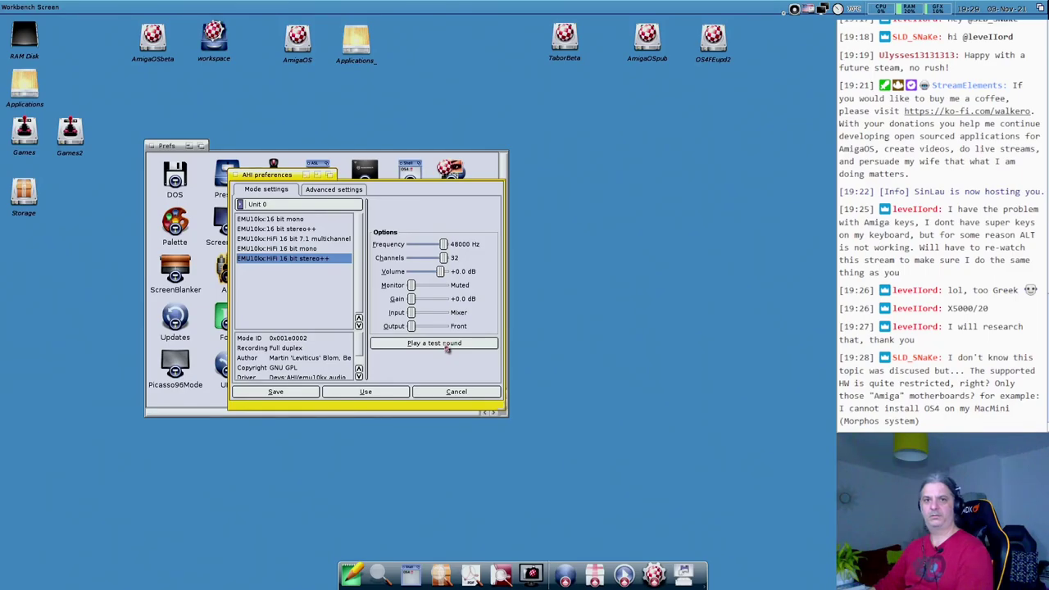
click(475, 393)
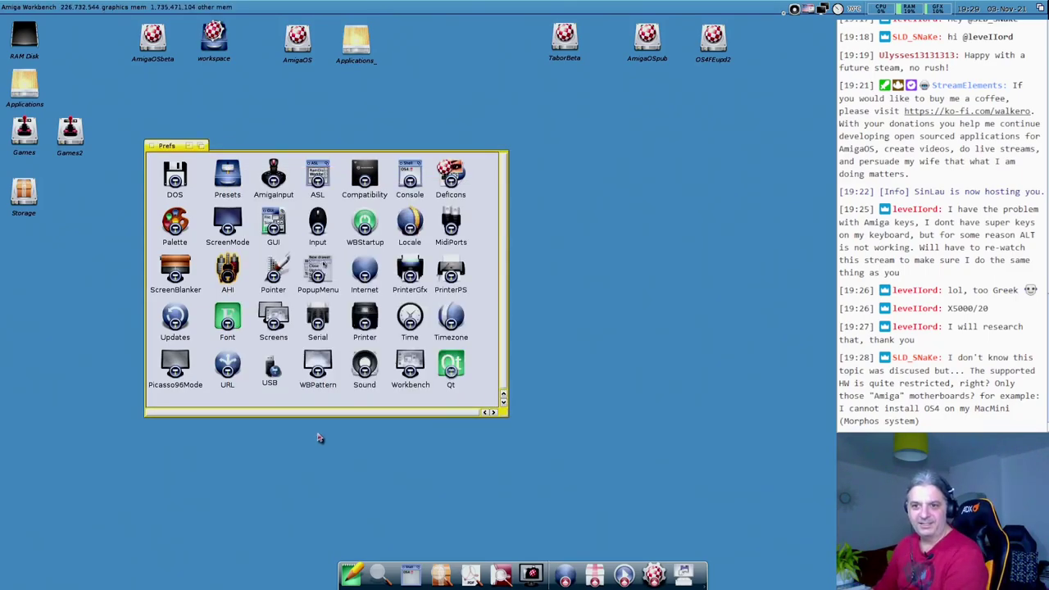
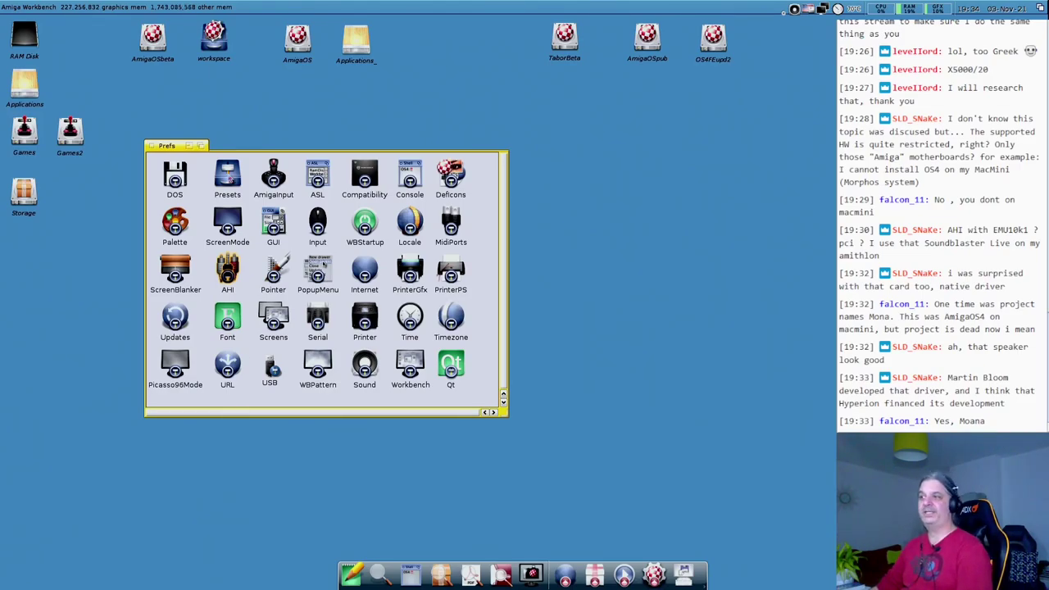
Open the Pointer preferences and move their window over the Prefs drawer to examine the pointer editor.
drag(175, 148, 191, 124)
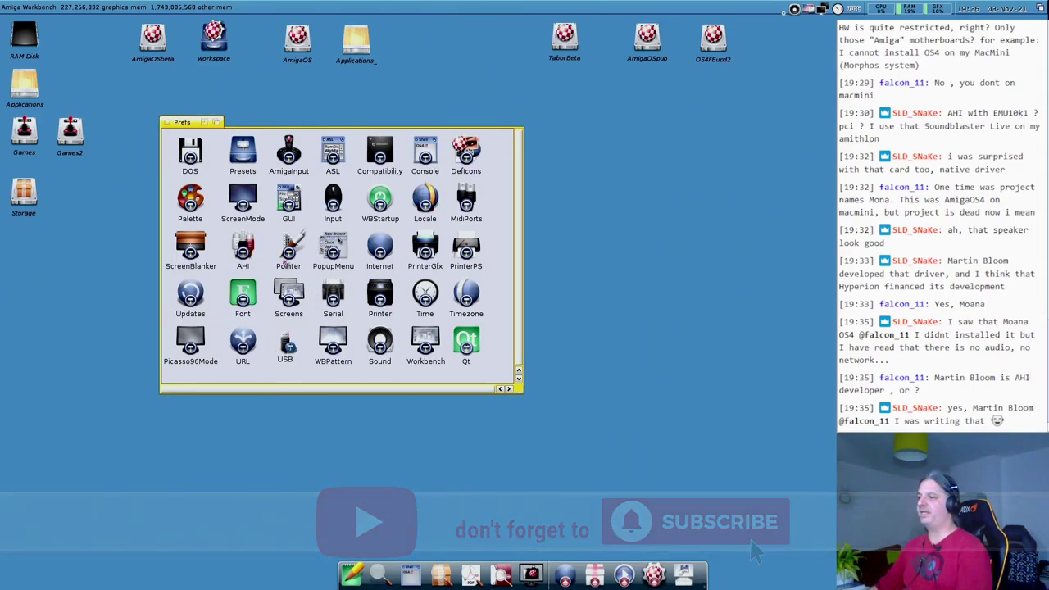
double_click(289, 246)
drag(456, 217, 304, 194)
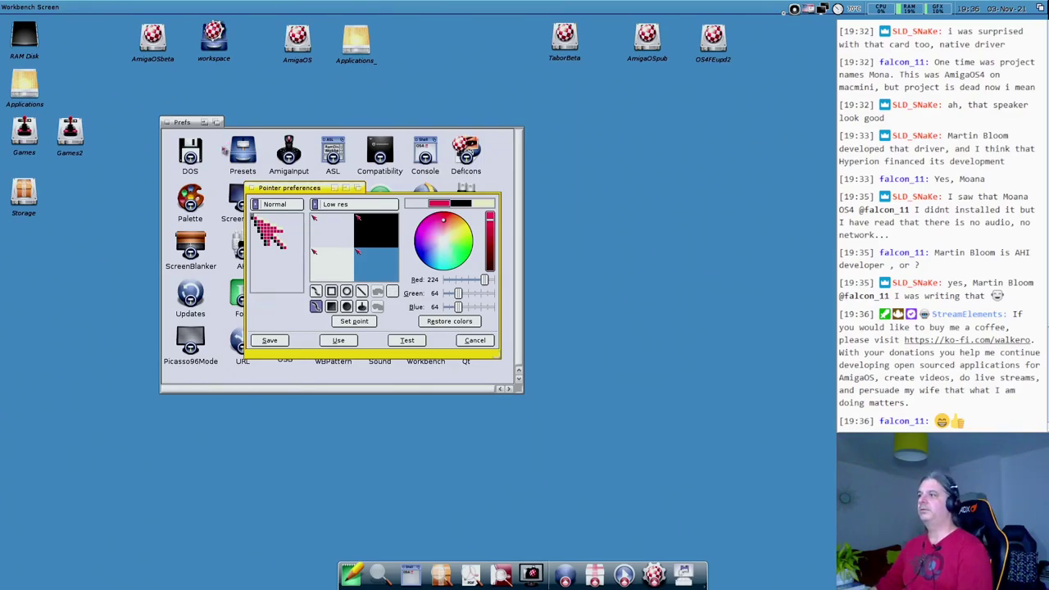
Examine the icon information and tool types of FKey in AmigaOSbeta's Utilities/Commodities drawer, cancel, and close the Commodities window.
double_click(153, 37)
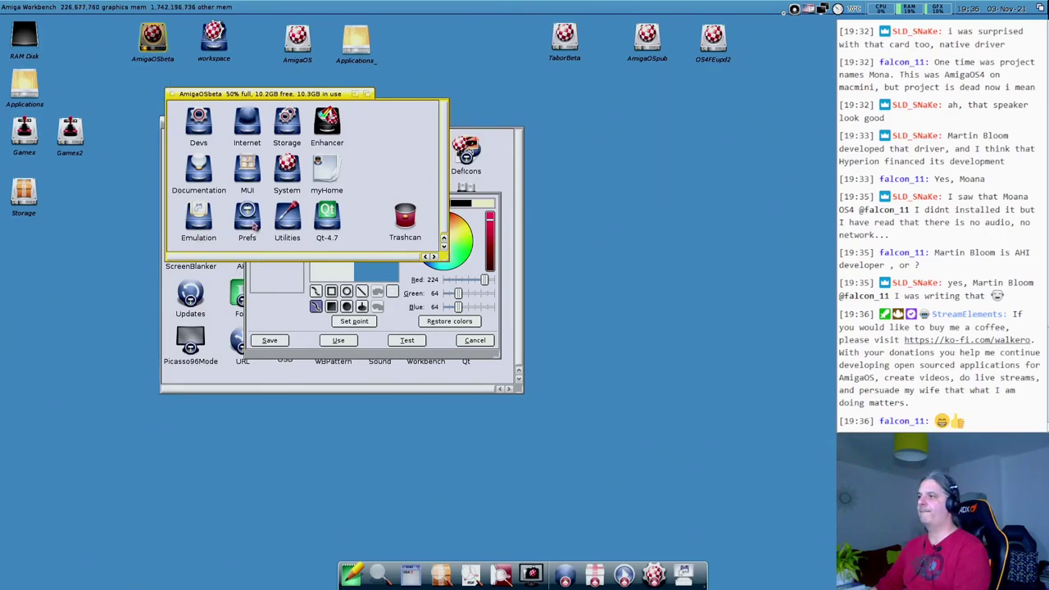
double_click(295, 221)
double_click(350, 328)
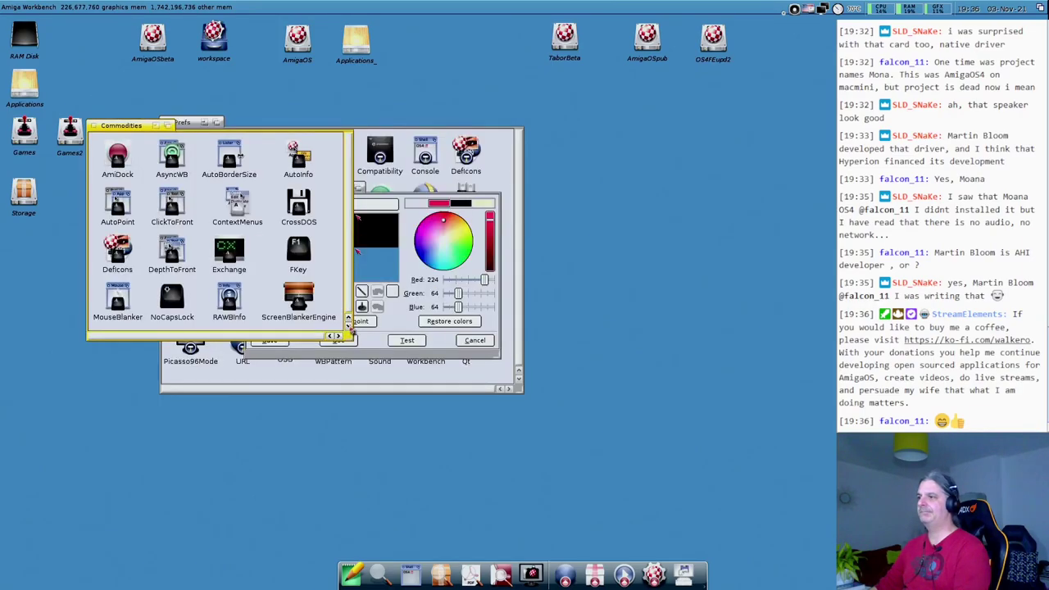
click(308, 256)
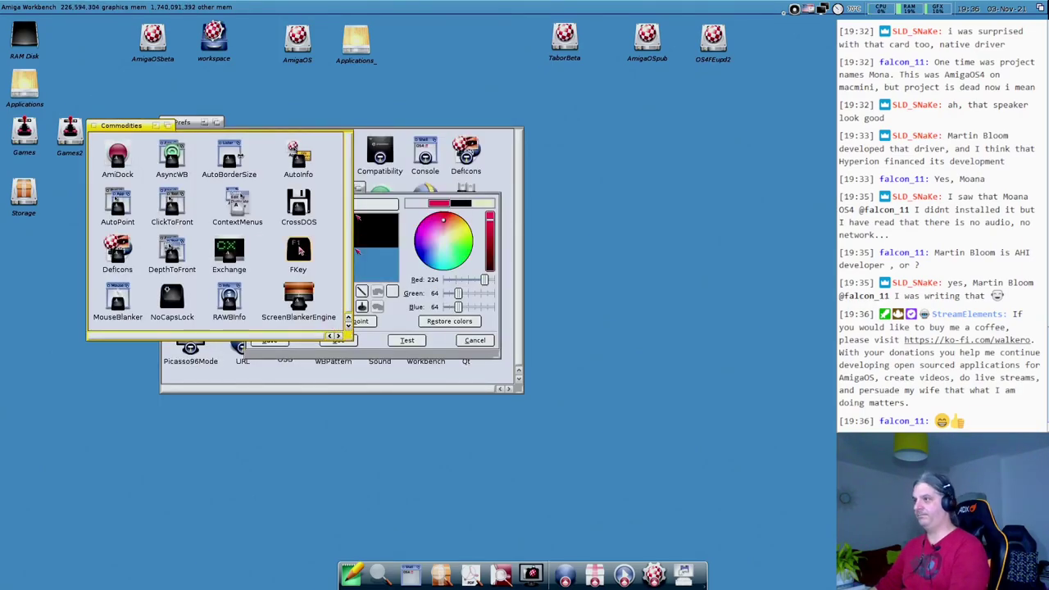
key(super+i)
click(86, 36)
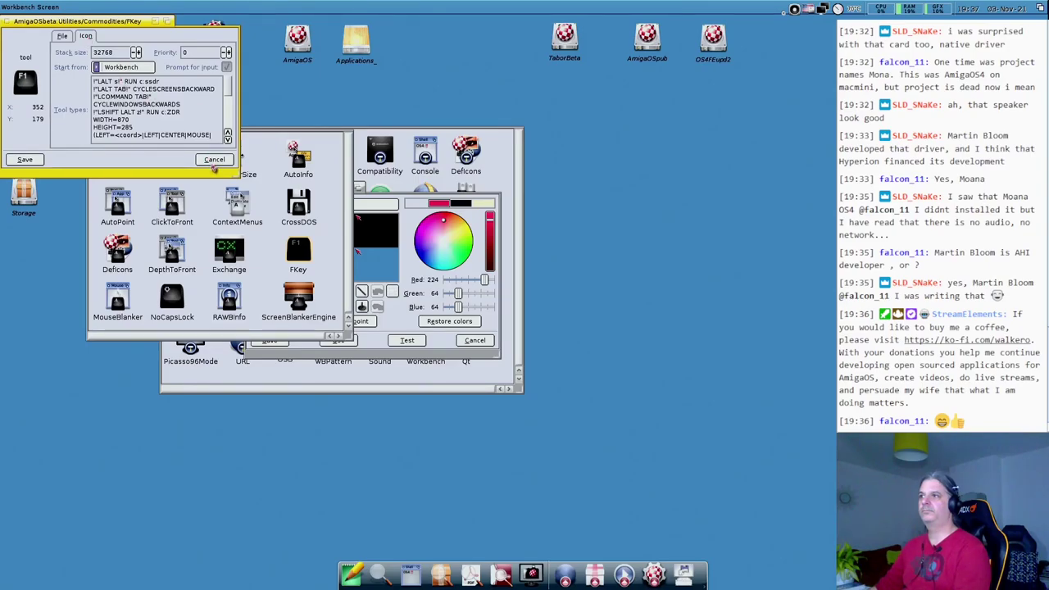
click(215, 160)
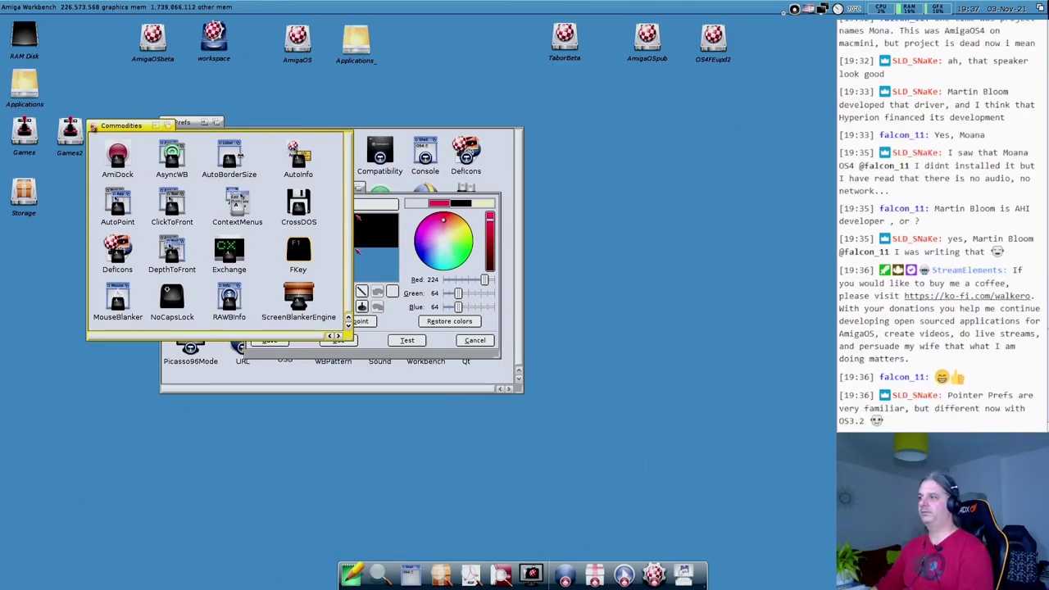
click(93, 125)
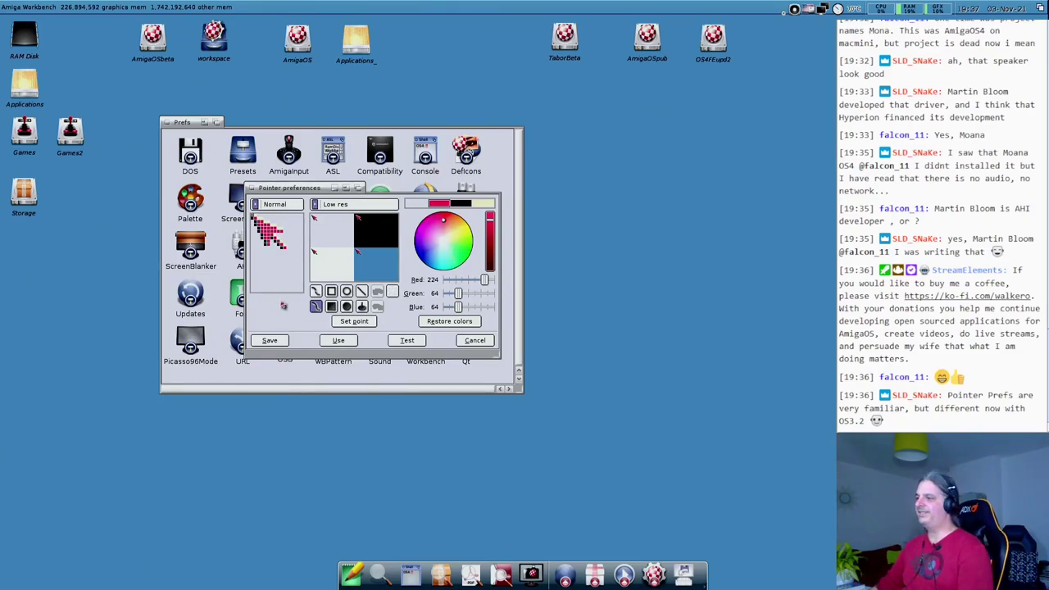
Cancel the Pointer preferences and enlarge the Prefs drawer window.
drag(311, 189, 319, 190)
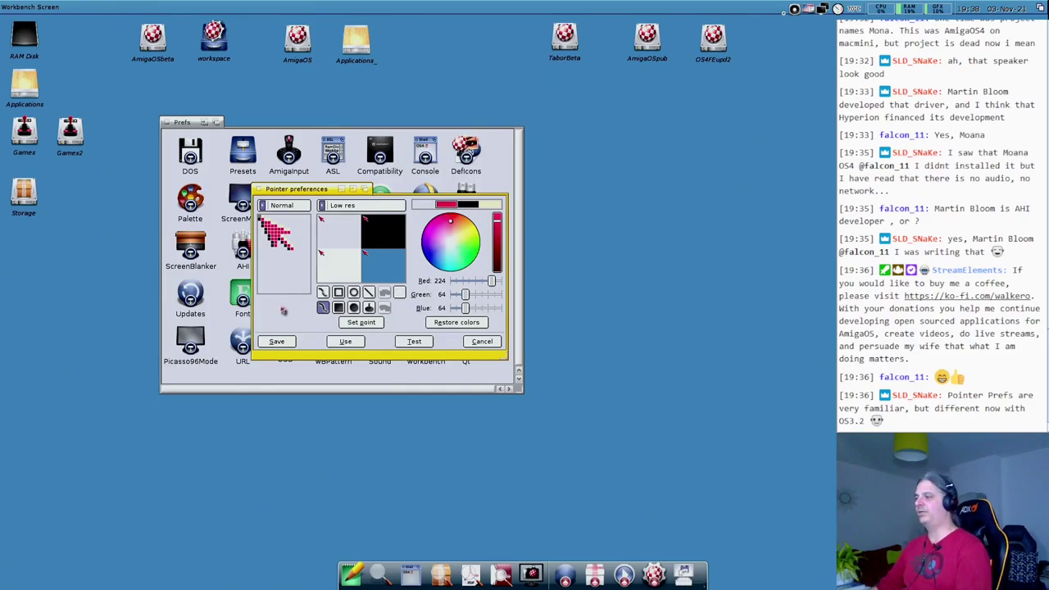
click(484, 343)
drag(520, 395, 522, 397)
drag(585, 400, 586, 398)
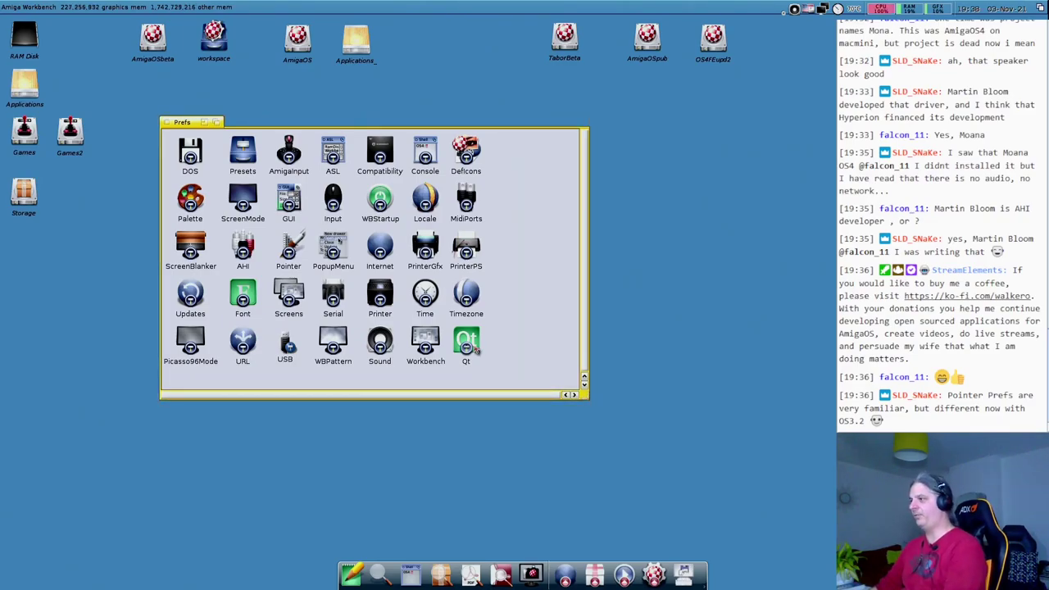
Open the Env-Archive drawer from Prefs, show its full contents as a text list, and open the Sys drawer inside it.
double_click(524, 153)
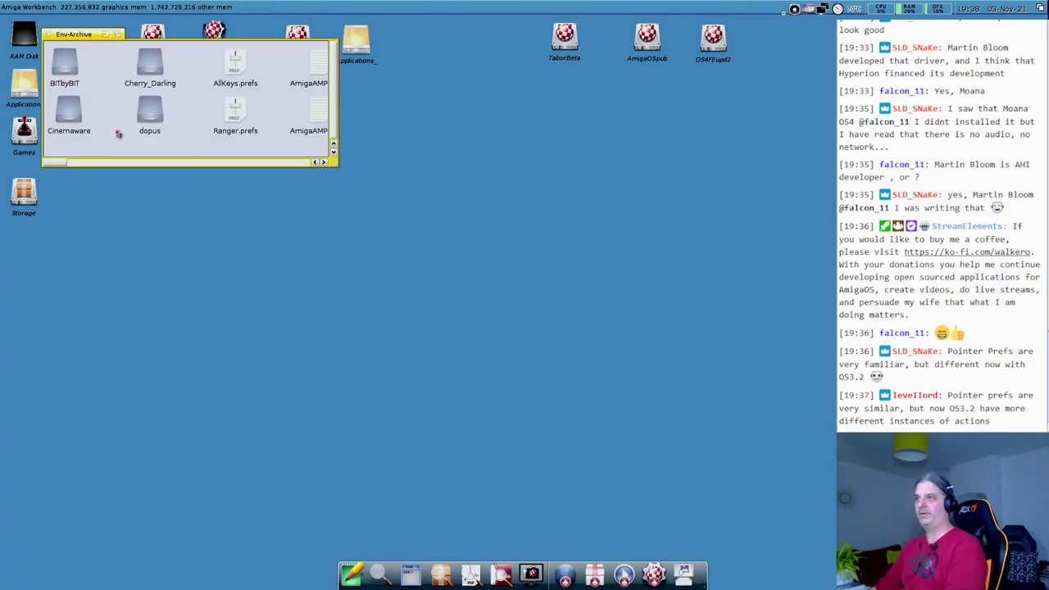
scroll(118, 129, down, 10)
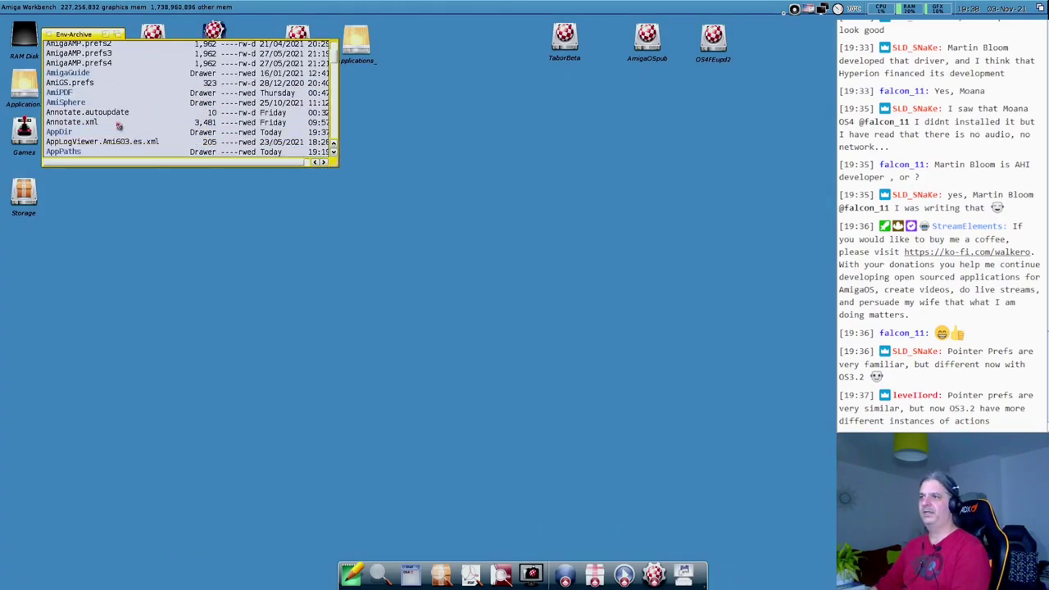
scroll(120, 126, down, 10)
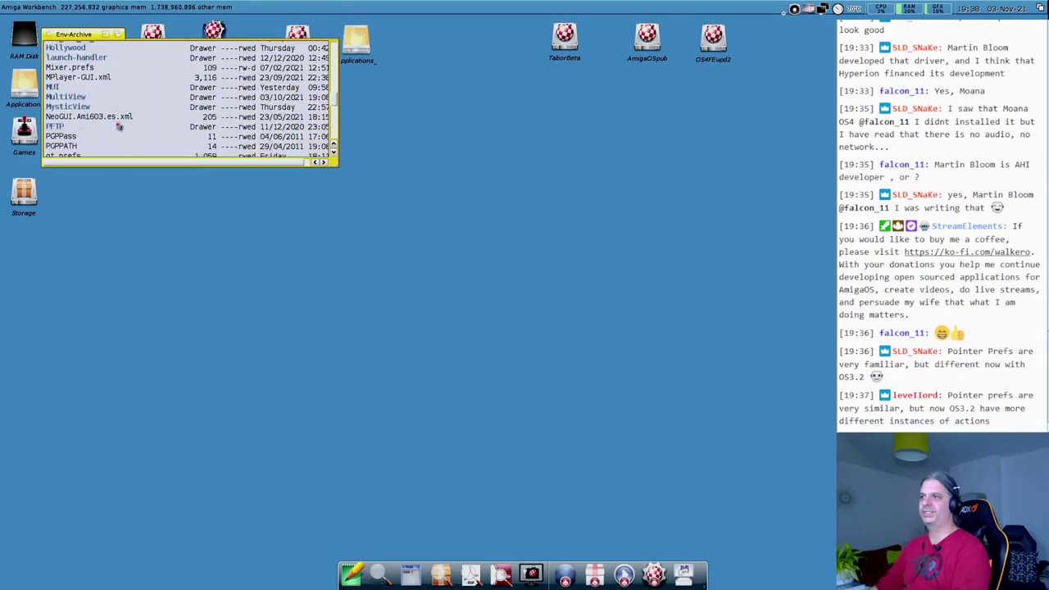
double_click(57, 142)
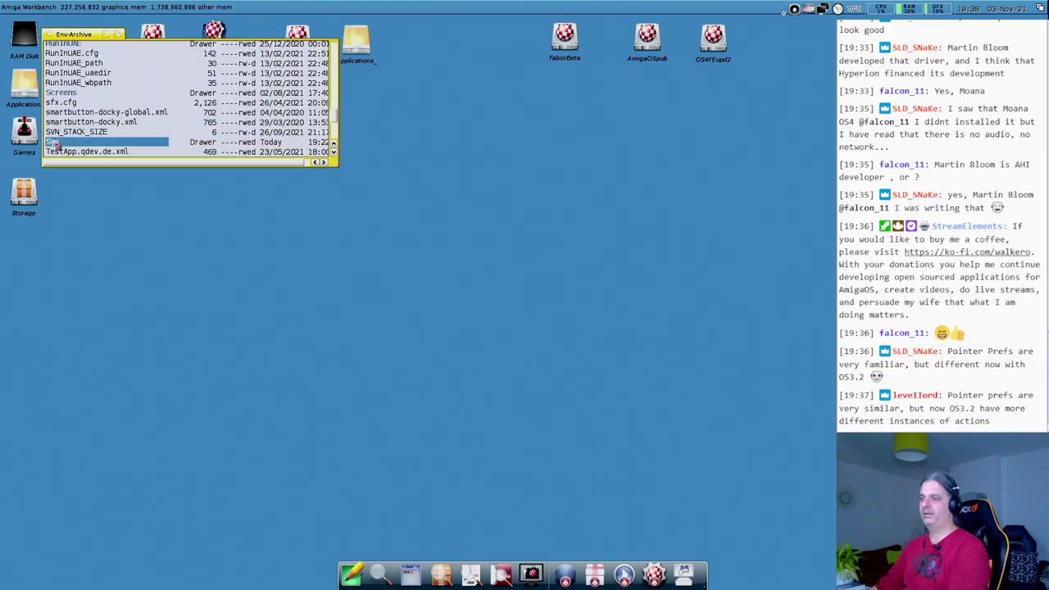
Enlarge the Sys drawer window, examine the default pointer icons, and try to open def_pointer.
drag(331, 162, 800, 467)
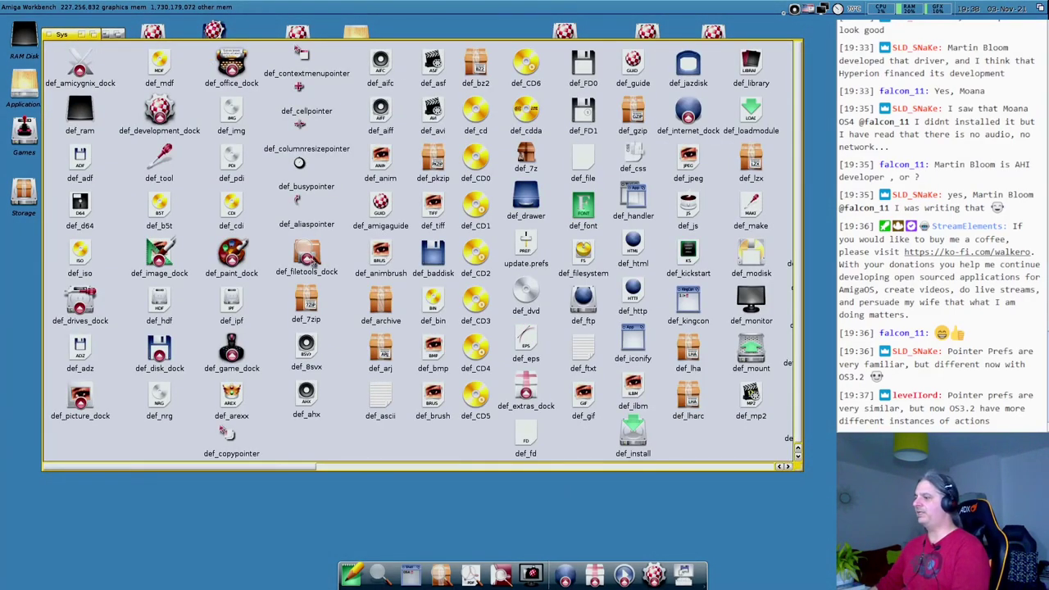
drag(221, 469, 409, 469)
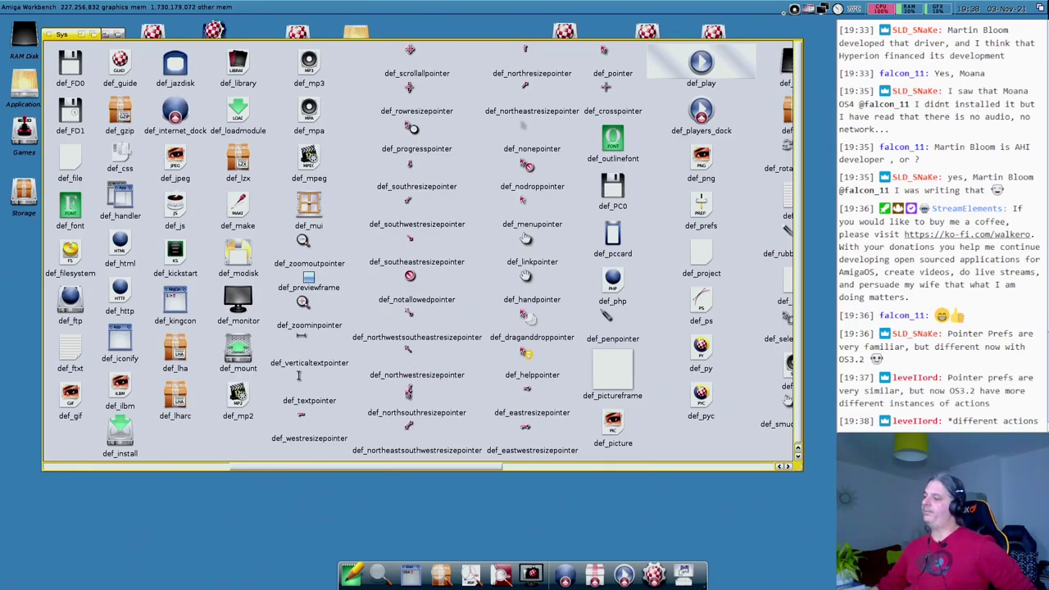
mouse_move(427, 469)
mouse_down()
mouse_move(584, 462)
mouse_move(424, 461)
mouse_up()
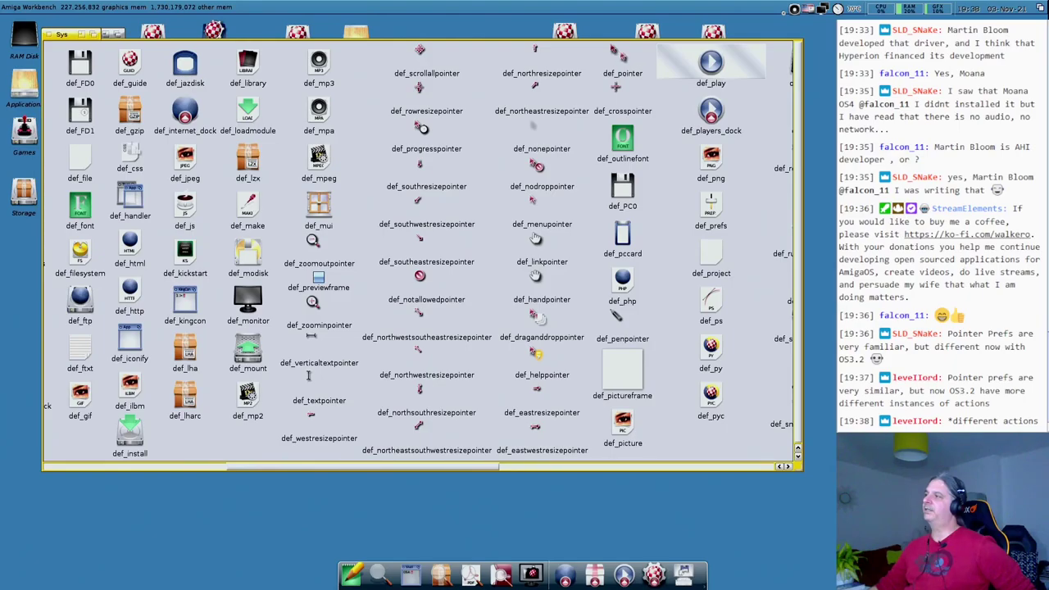
double_click(618, 56)
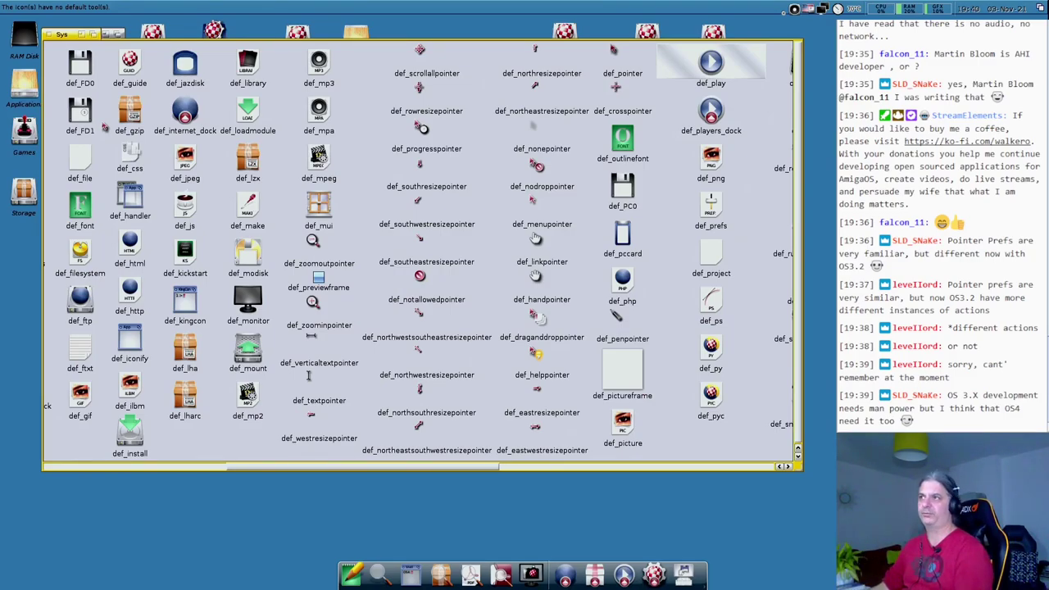
Close the Sys and Env-Archive drawers and reopen the Prefs drawer of AmigaOSbeta.
click(48, 35)
click(253, 260)
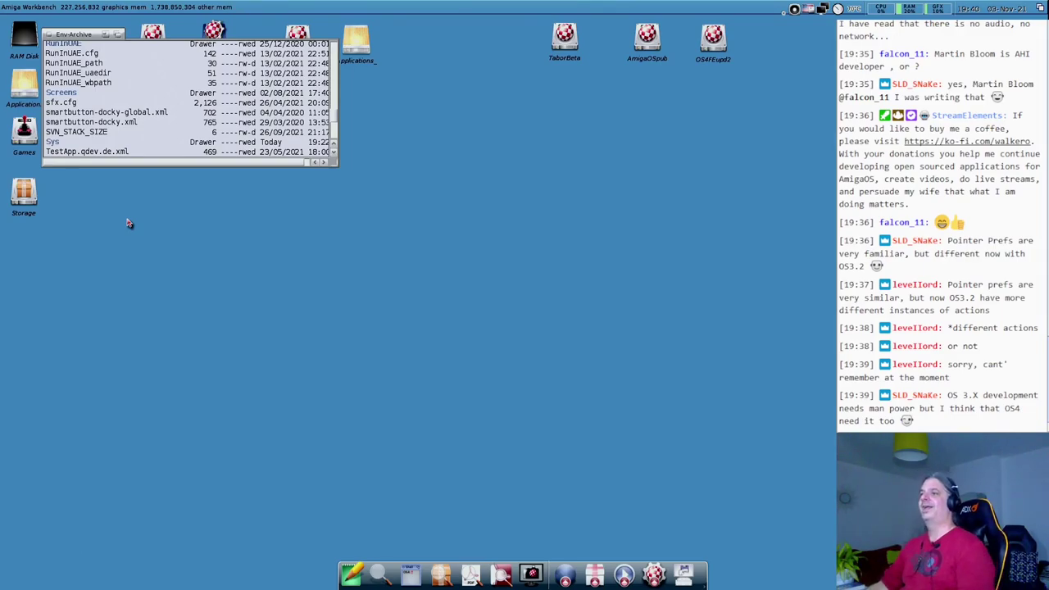
click(47, 34)
double_click(152, 48)
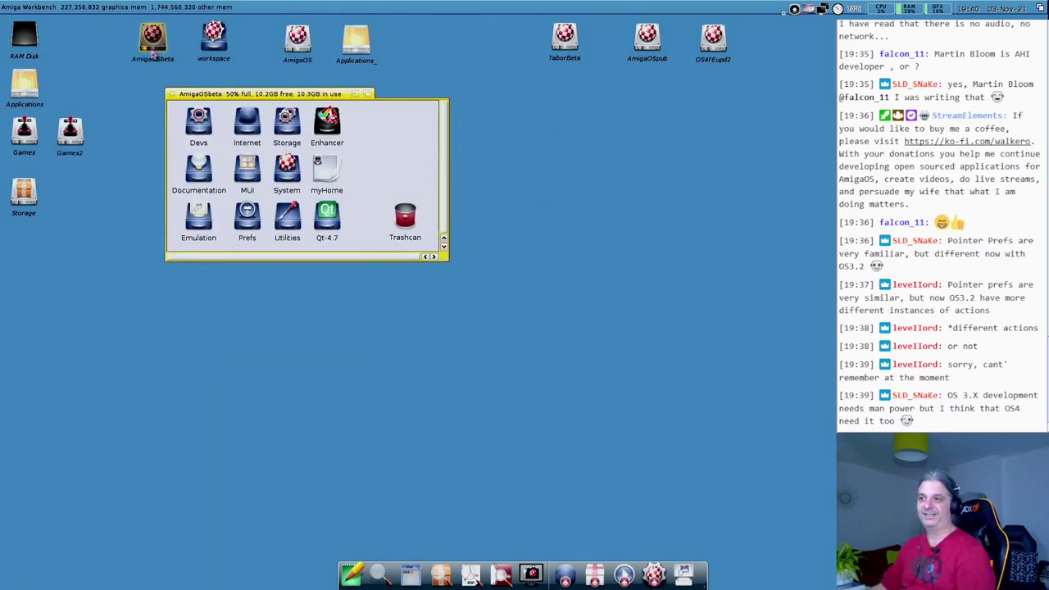
drag(207, 97, 187, 107)
double_click(232, 234)
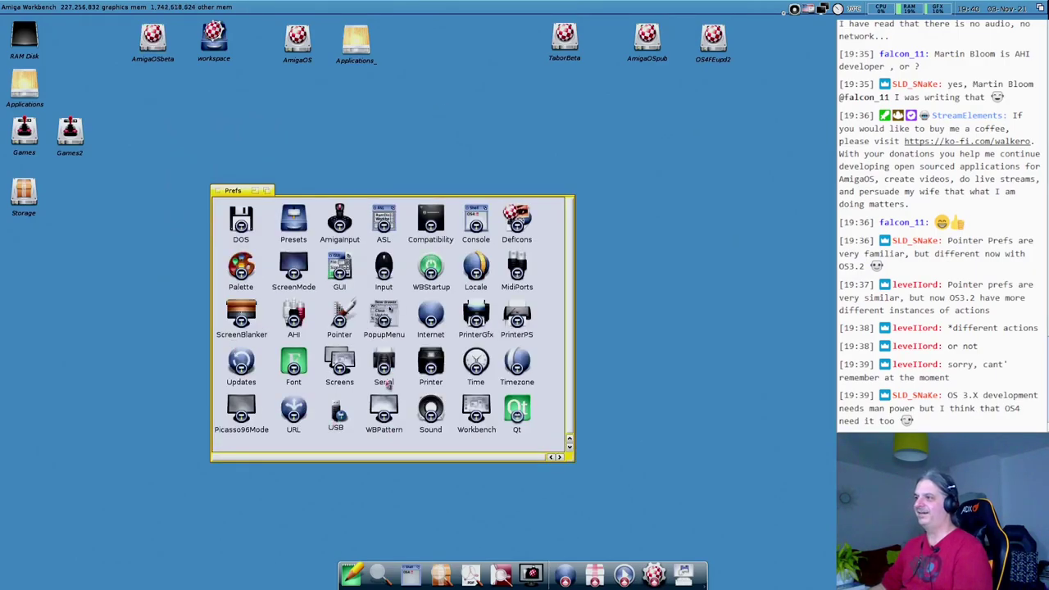
Open the PopupMenu preferences from the Prefs drawer and show the menu appearance settings.
drag(247, 193, 190, 115)
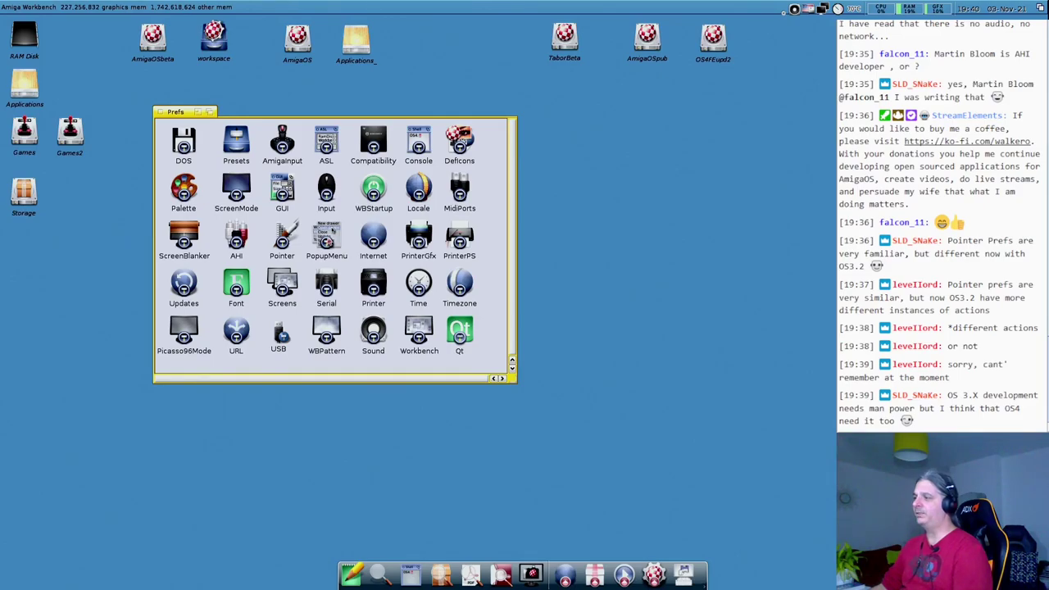
double_click(326, 238)
drag(484, 218, 307, 201)
click(335, 211)
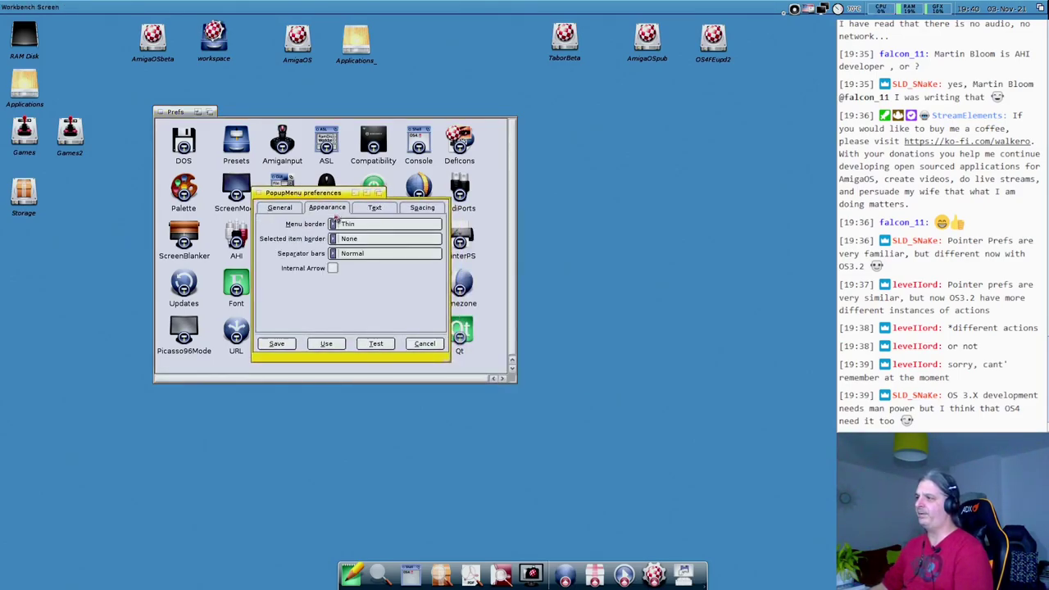
drag(317, 193, 264, 192)
Show the desktop's context menu with its Utilities and Preferences entries, and dismiss it.
click(626, 274)
right_click(582, 226)
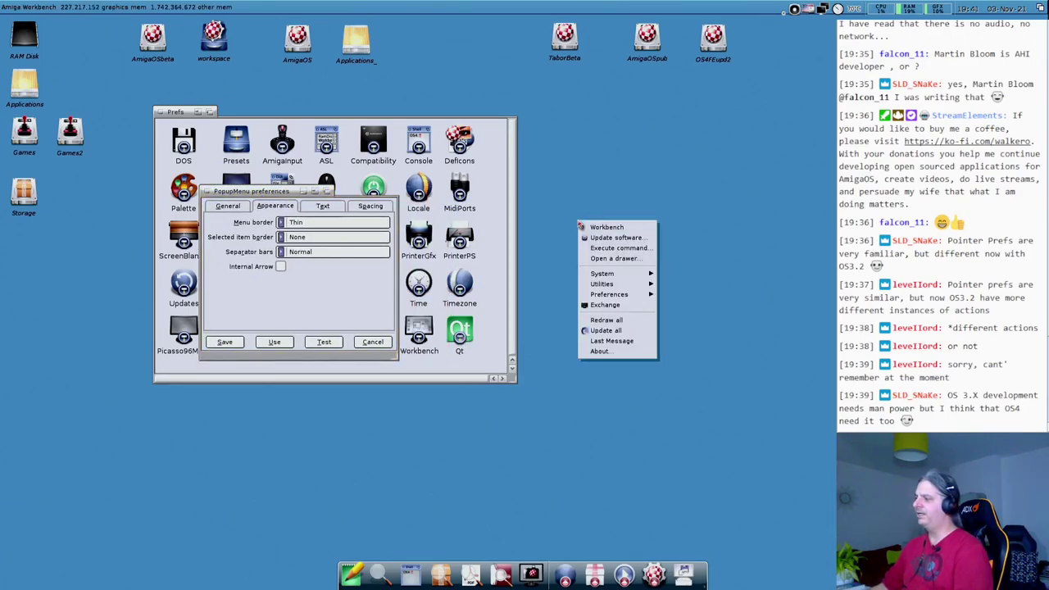
mouse_move(607, 297)
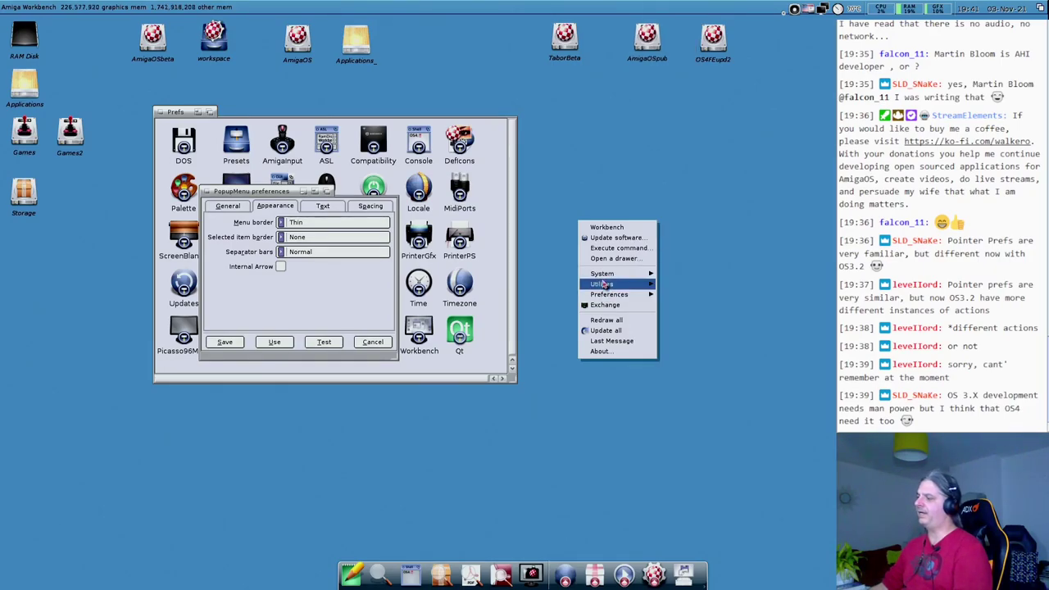
click(551, 285)
Cancel the PopupMenu preferences and view the context menu of the Timezone icon.
click(373, 342)
click(458, 286)
right_click(457, 287)
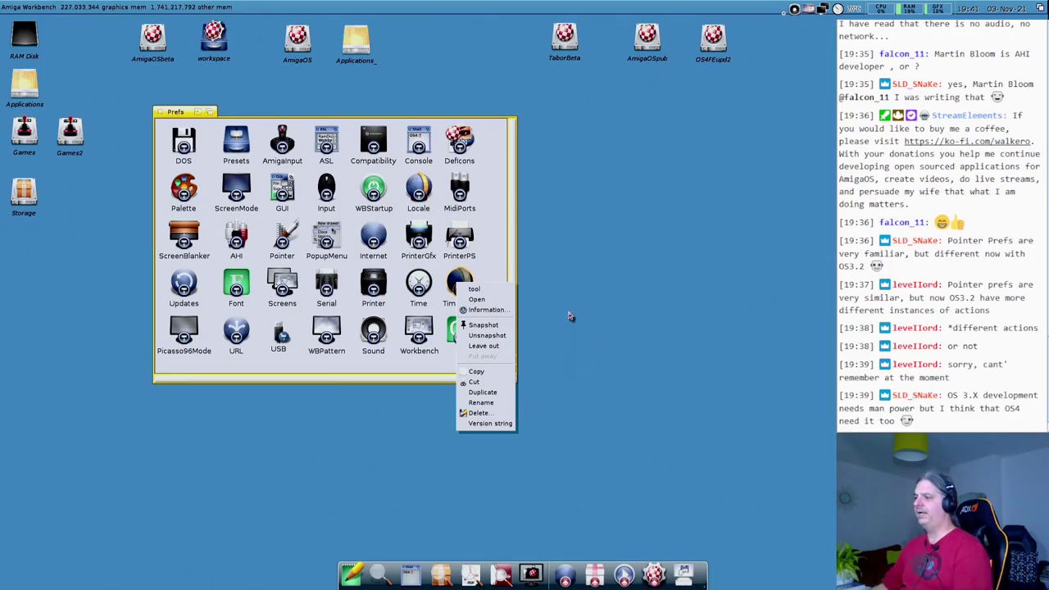
click(570, 340)
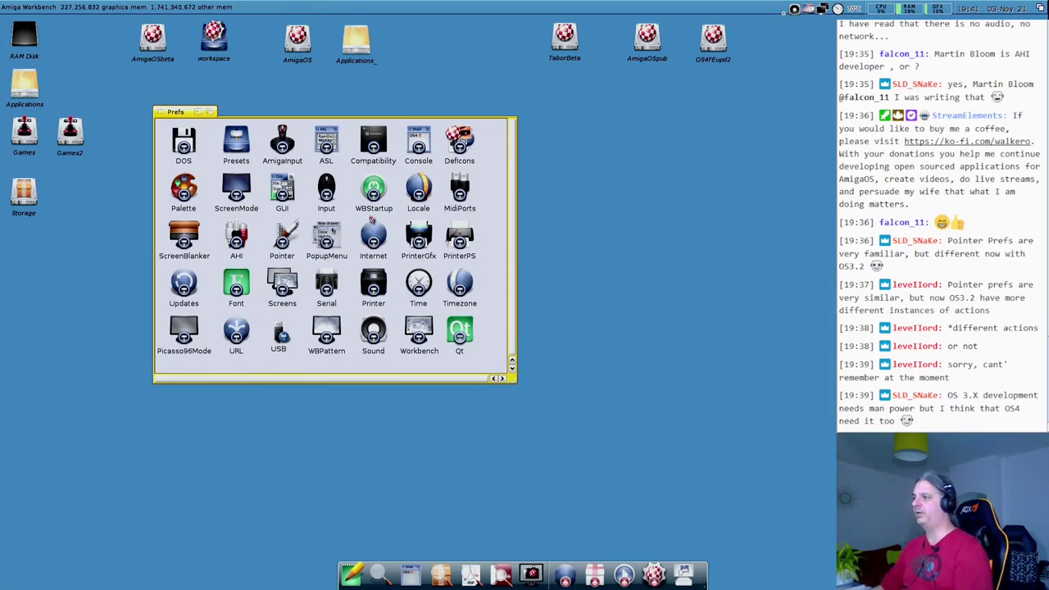
Reopen the PopupMenu preferences and review the general, appearance and text settings.
double_click(327, 239)
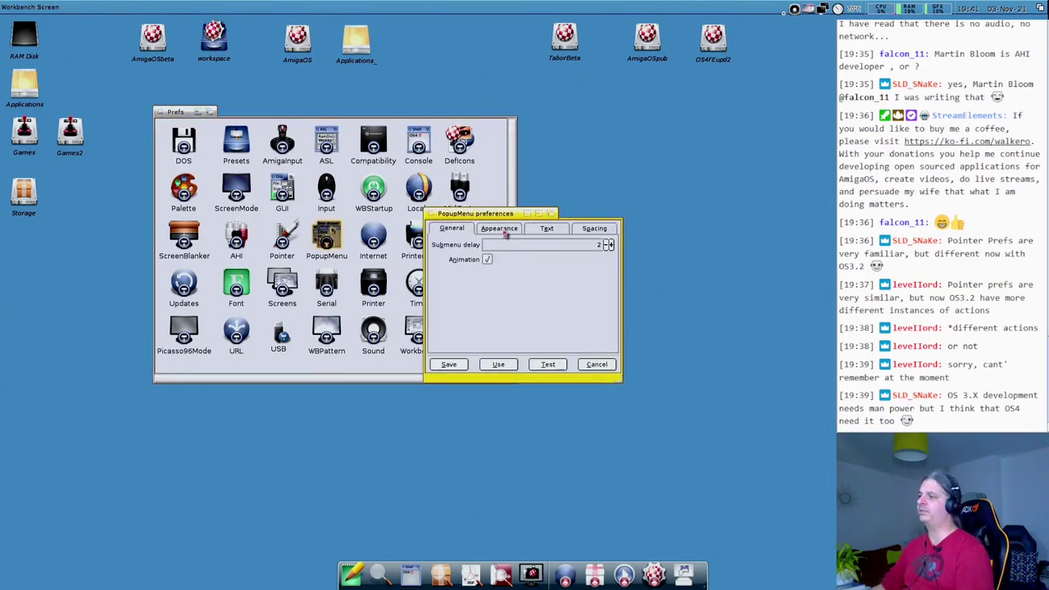
click(502, 231)
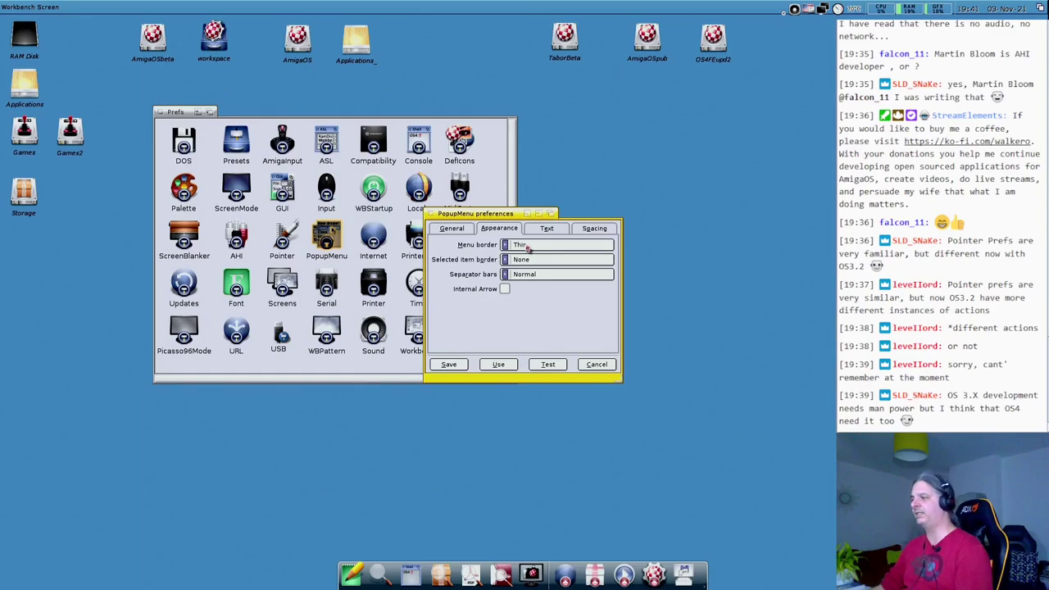
click(543, 232)
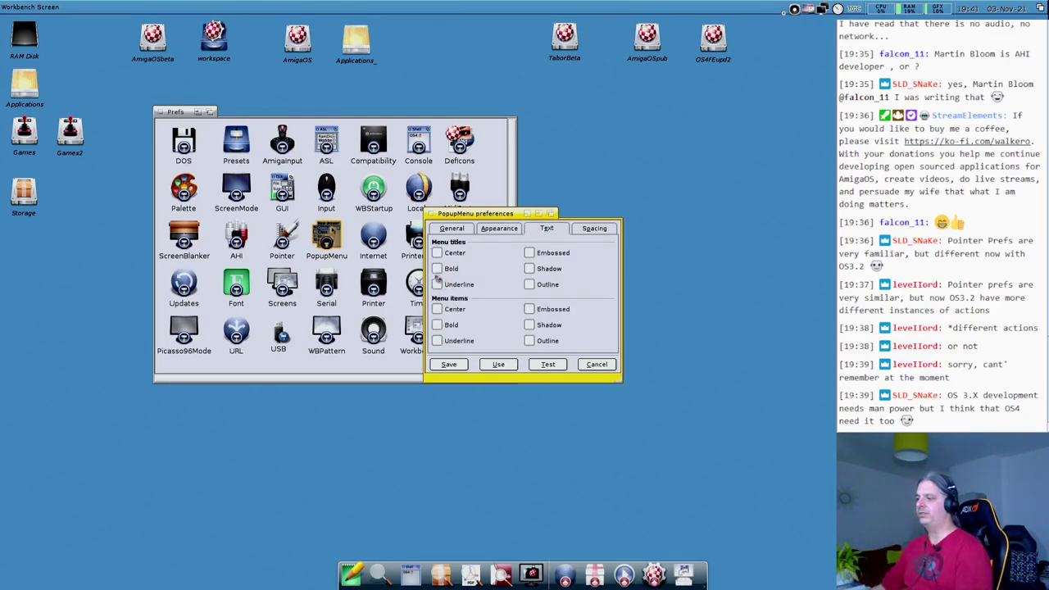
Compare the titles and items in the context menus of the desktop and the Locale icon.
right_click(373, 414)
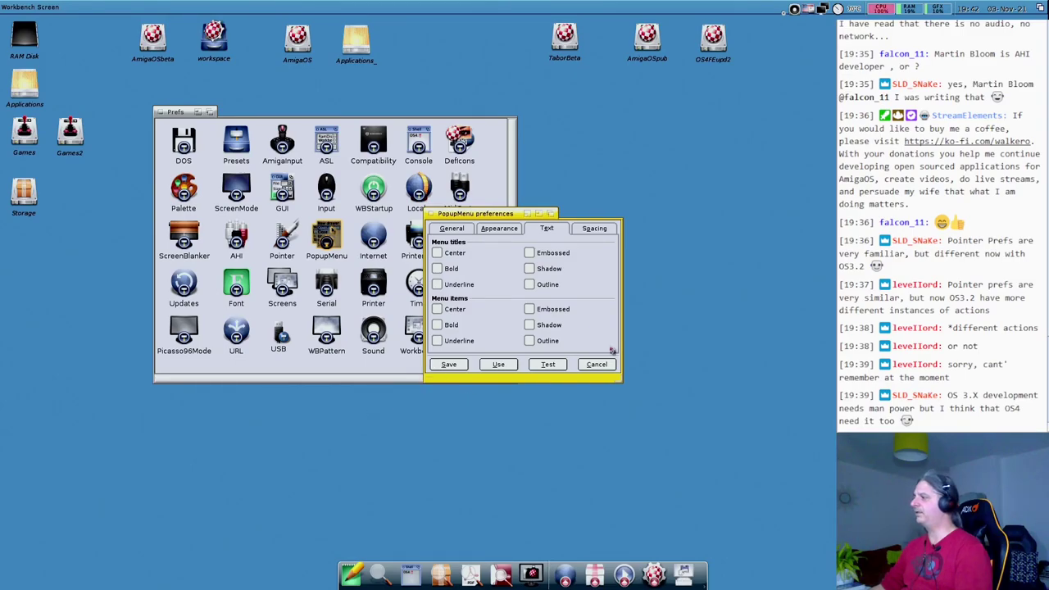
right_click(728, 246)
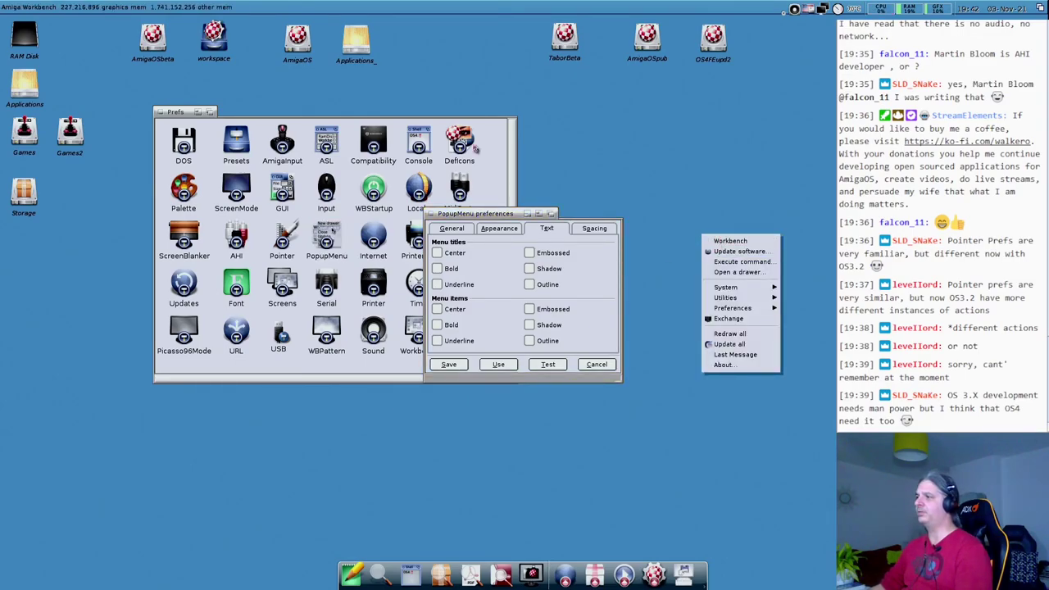
click(418, 191)
right_click(427, 181)
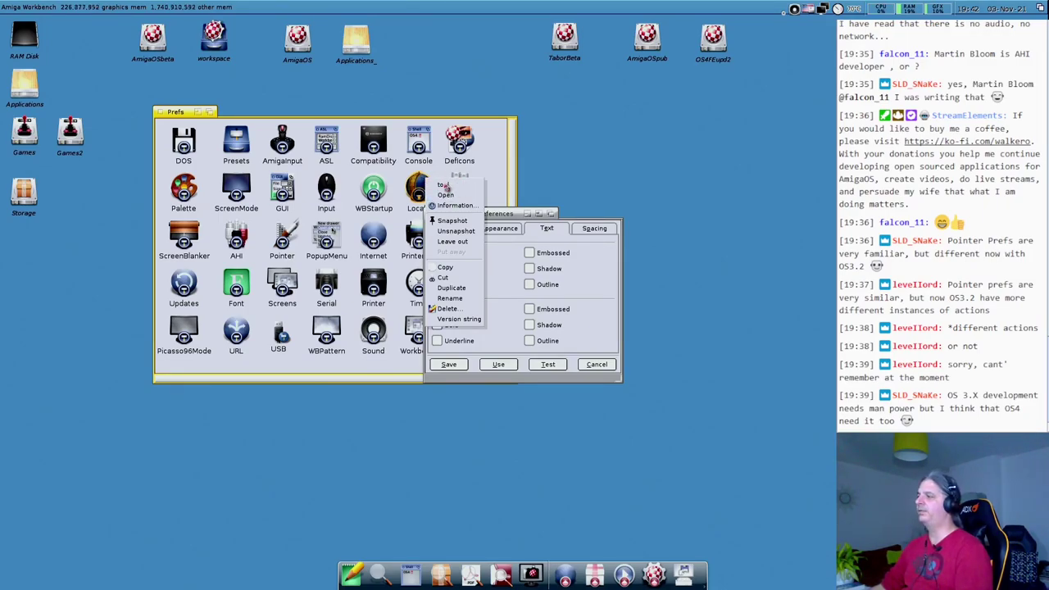
click(642, 187)
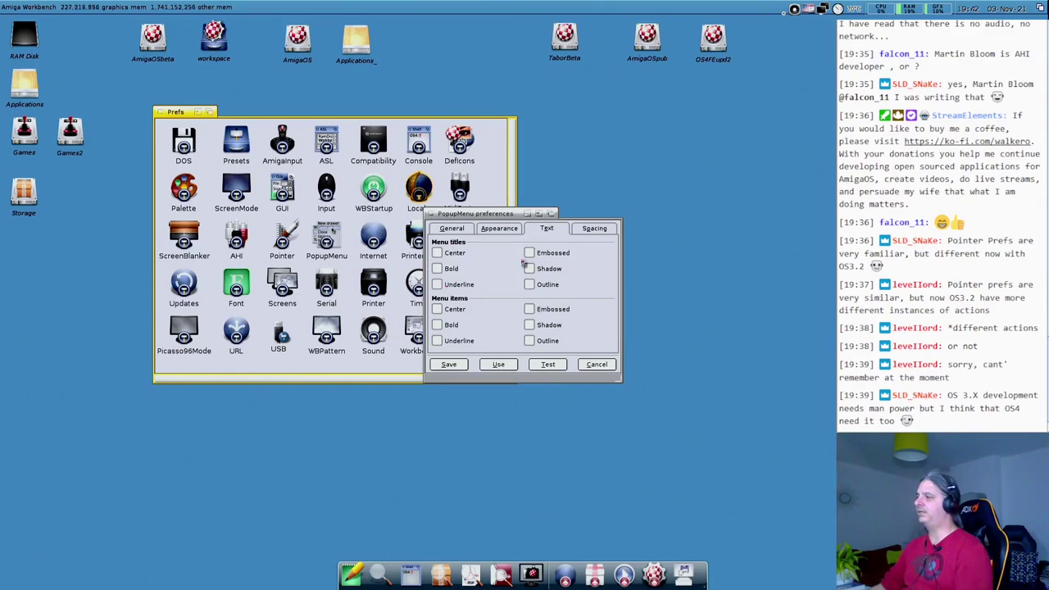
Review the menu spacing settings and cancel the PopupMenu preferences.
click(595, 228)
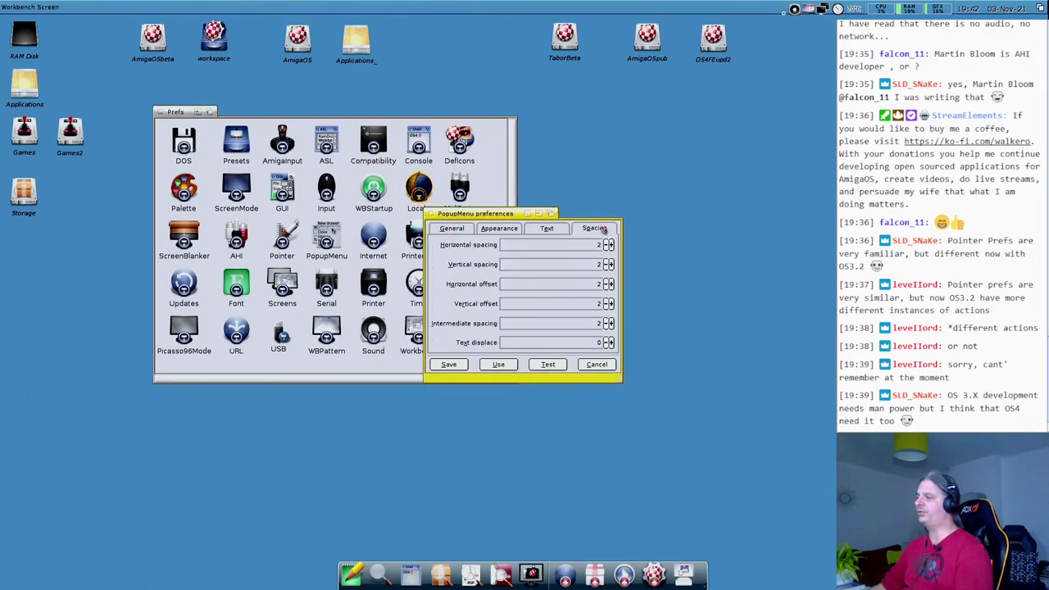
click(596, 365)
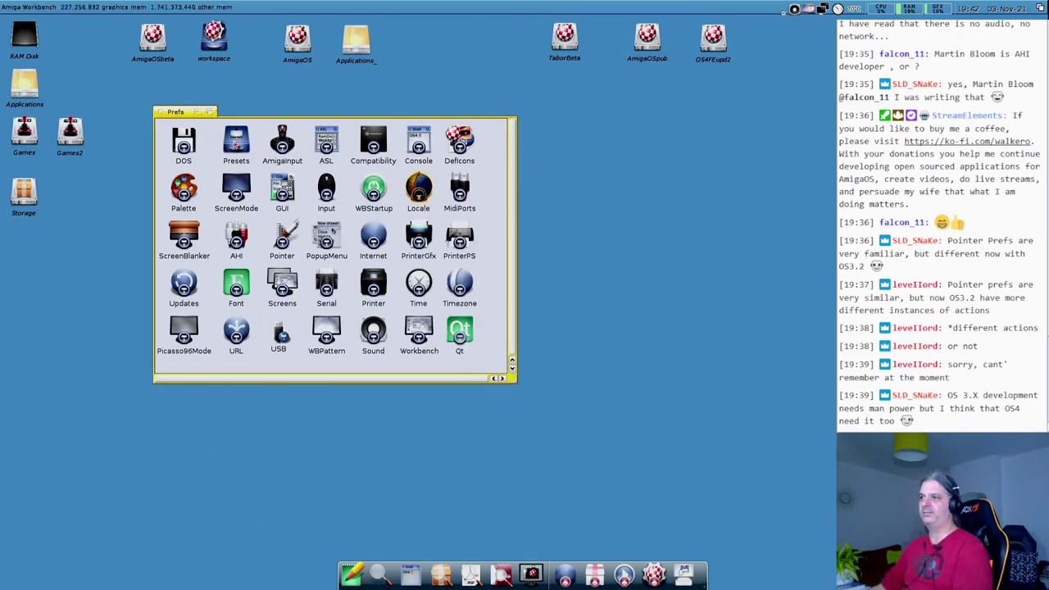
Apply the 1920x1080 preset from the Default drawer of Presets and cancel the Workbench screen reset request.
double_click(234, 145)
double_click(188, 160)
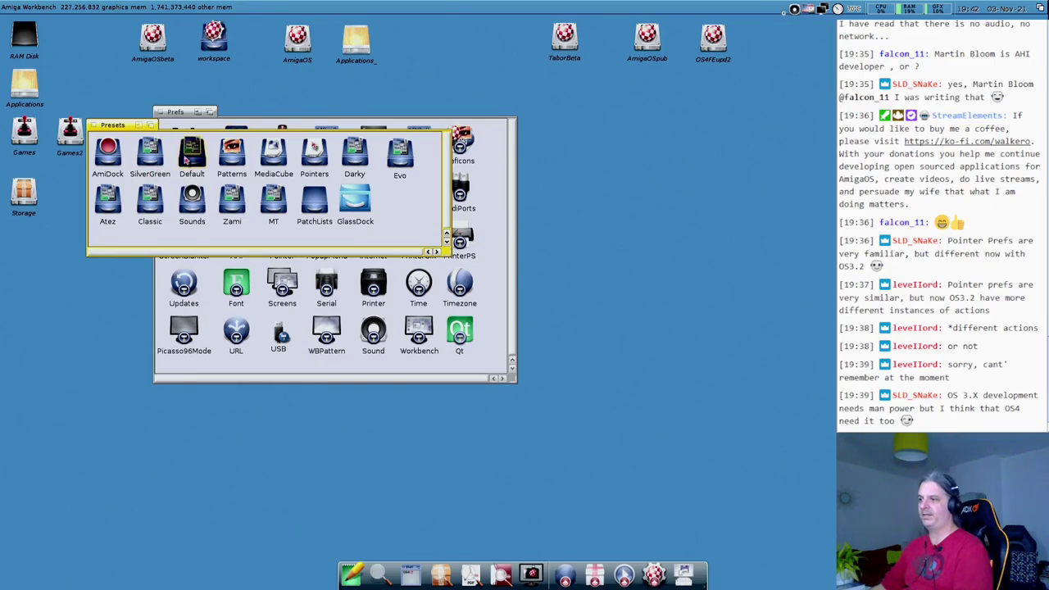
scroll(232, 283, down, 5)
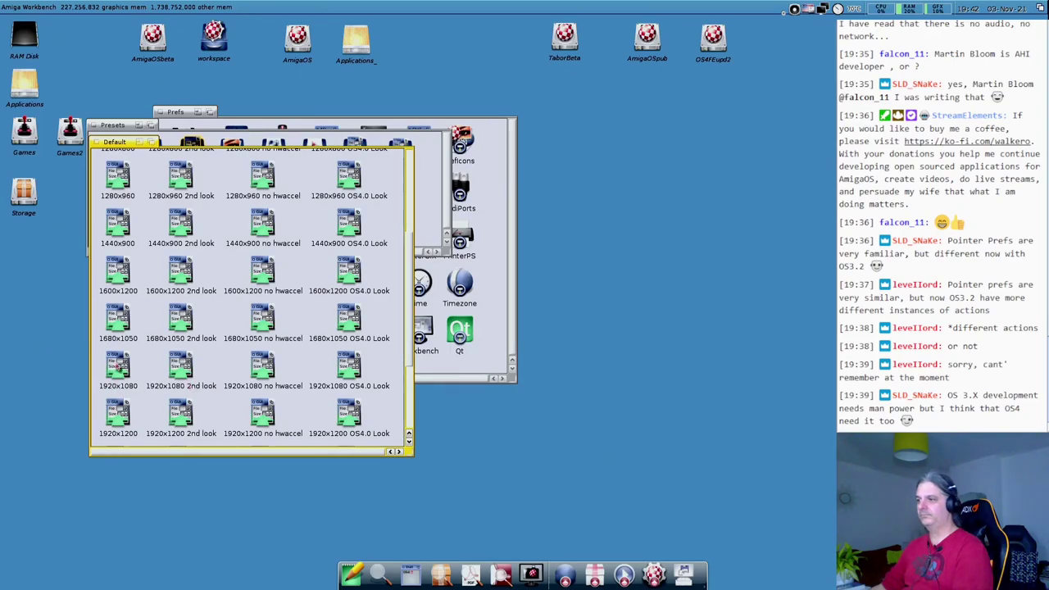
double_click(117, 365)
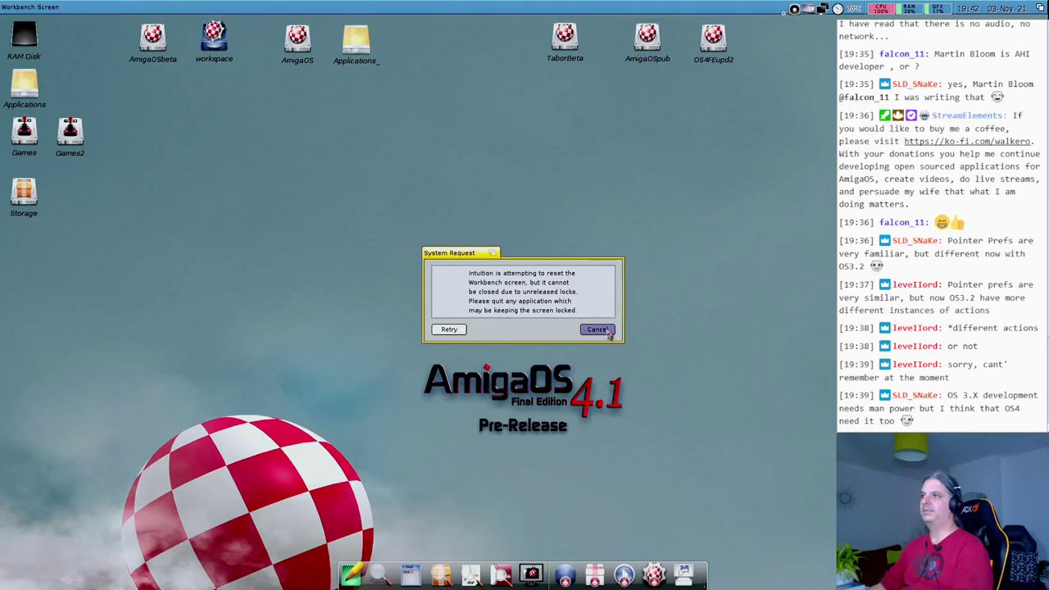
click(602, 329)
Open the AmigaOSbeta volume, restart the computer through the Workbench shutdown request, and boot the system.
double_click(153, 53)
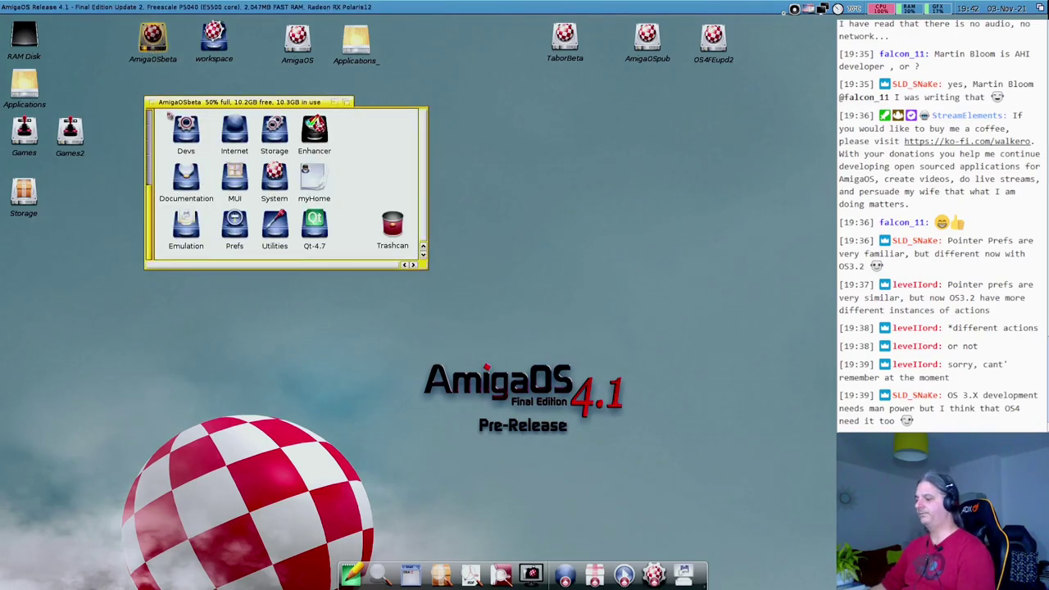
click(416, 576)
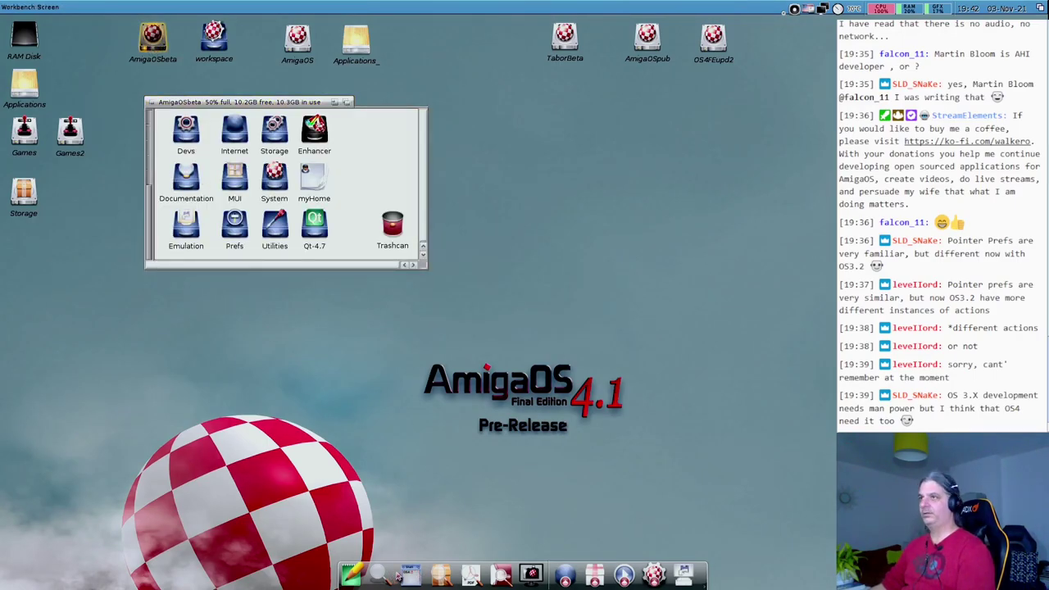
click(404, 515)
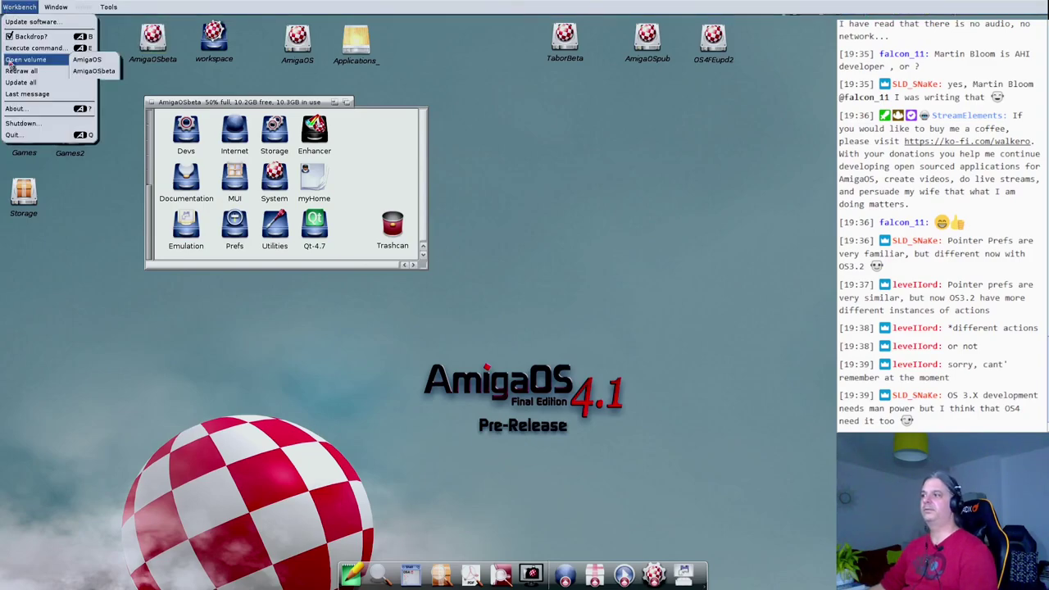
right_click(25, 127)
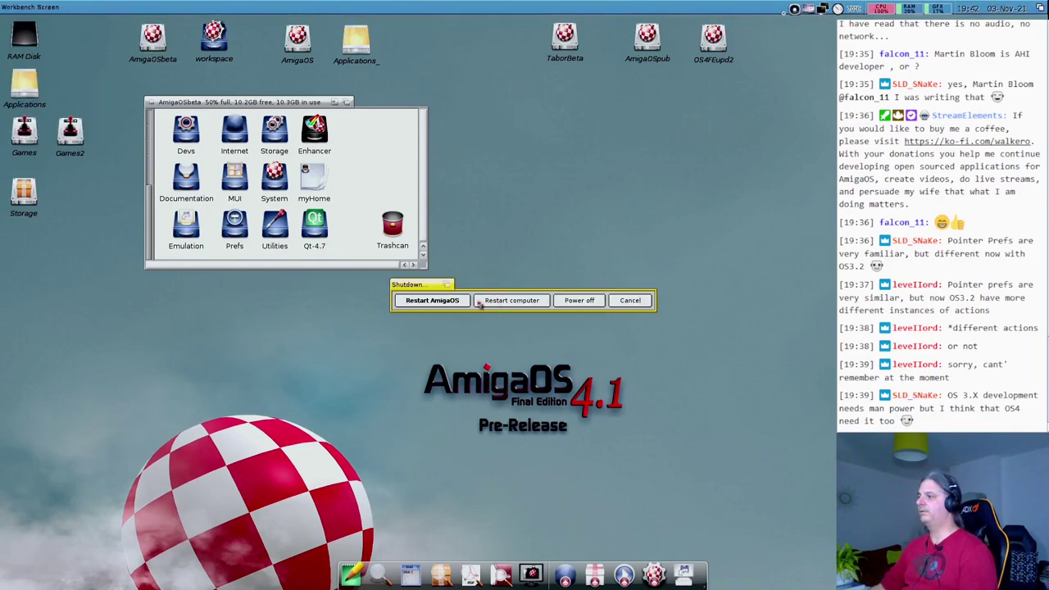
click(512, 305)
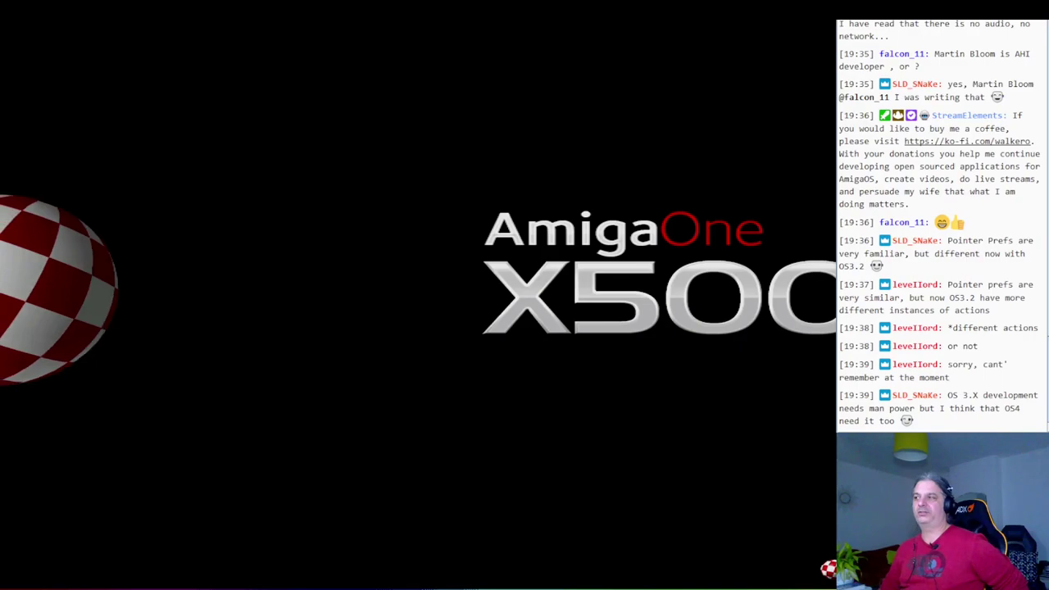
key(Return)
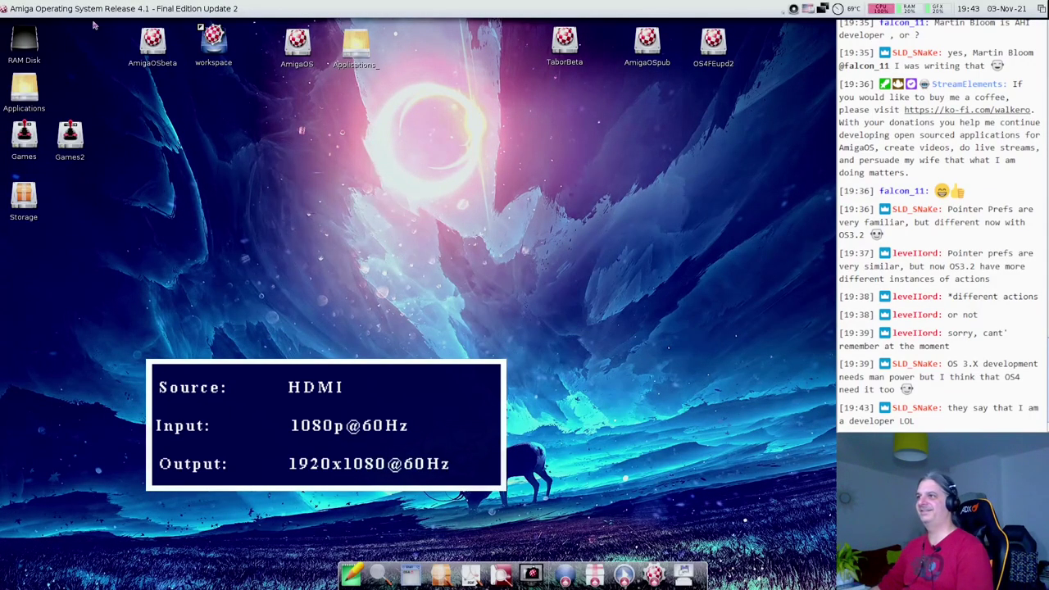
Open the Prefs drawer of AmigaOSbeta and reposition its window on the desktop.
double_click(163, 41)
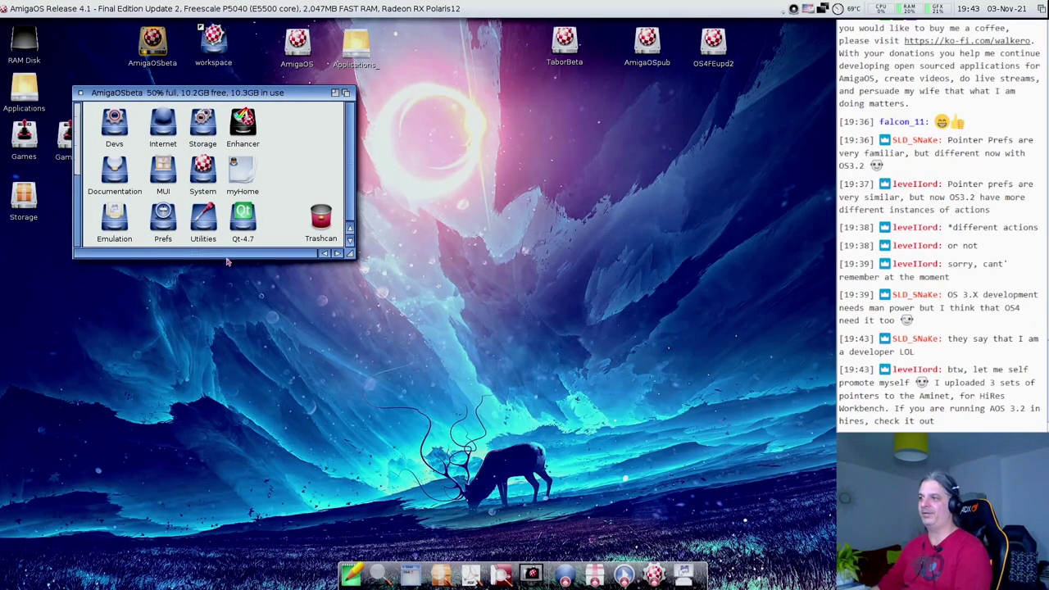
double_click(169, 206)
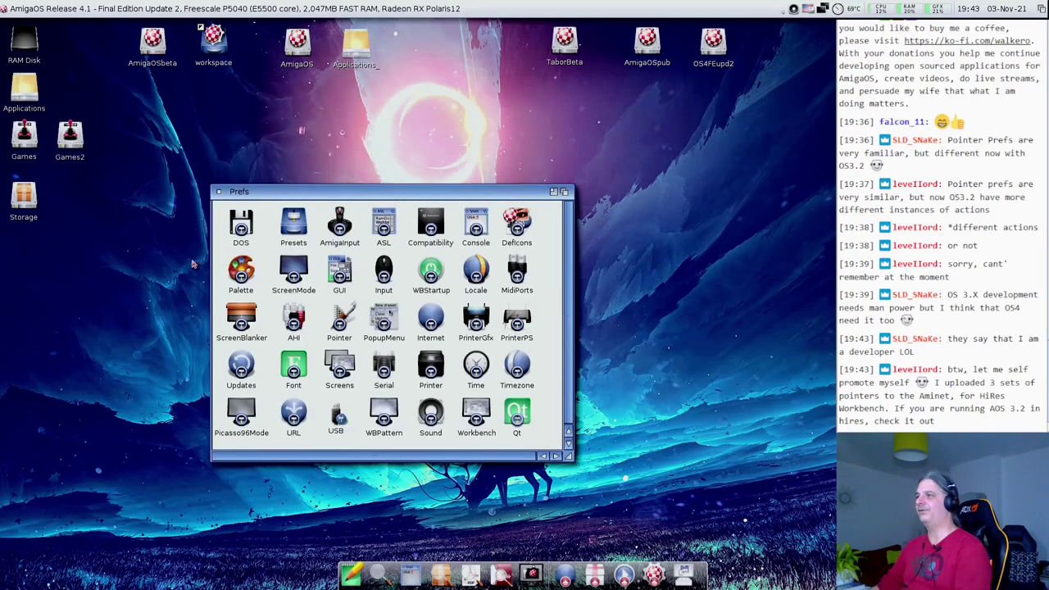
drag(297, 191, 258, 133)
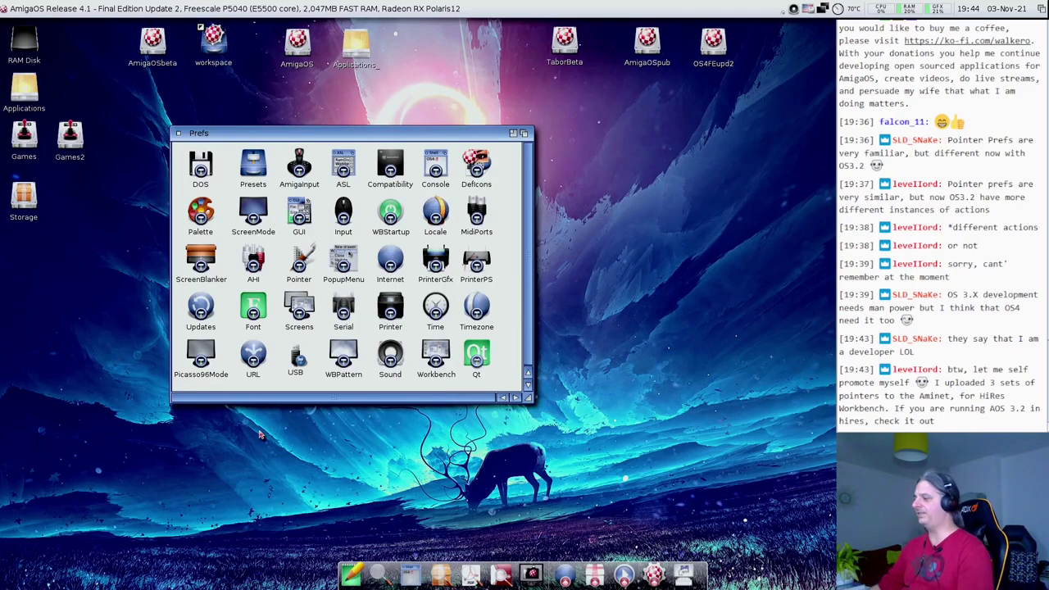
Launch the IBrowse web browser and load aminet.net/pics/at.gif.
click(567, 577)
click(571, 527)
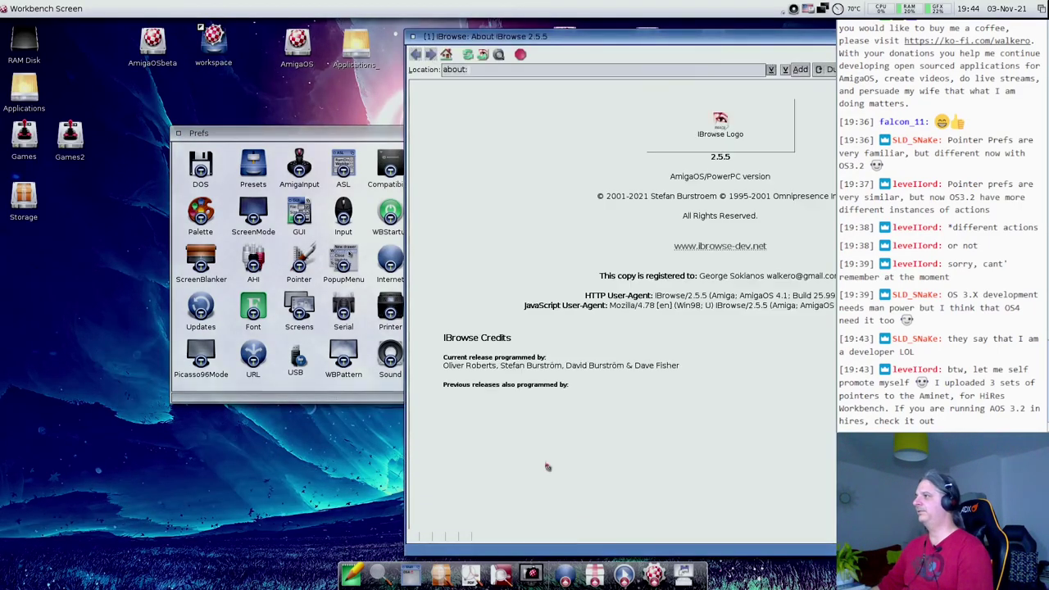
click(594, 69)
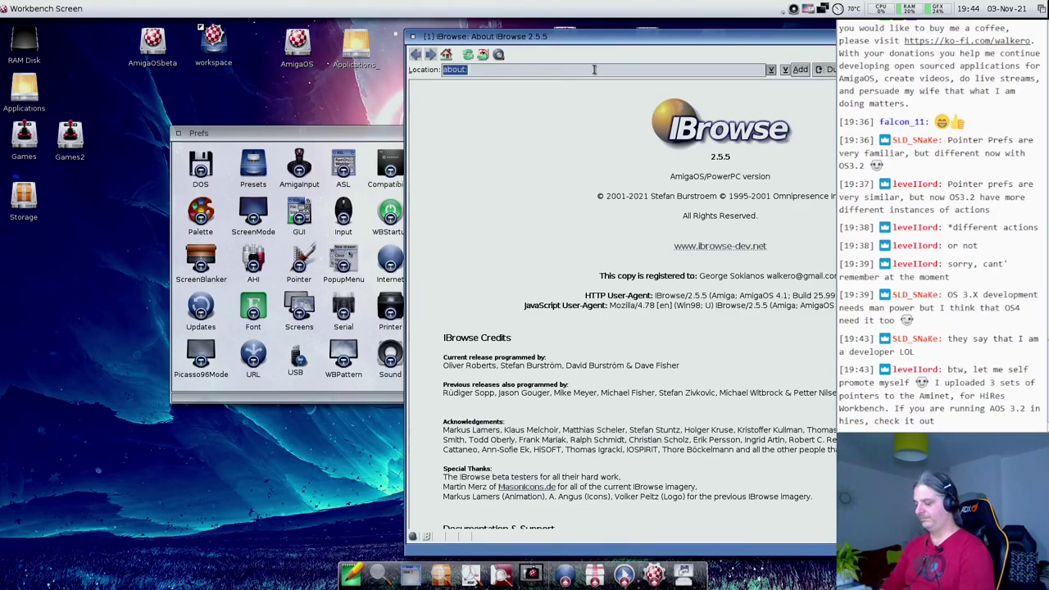
text(aminet.net/pics/at.gif)
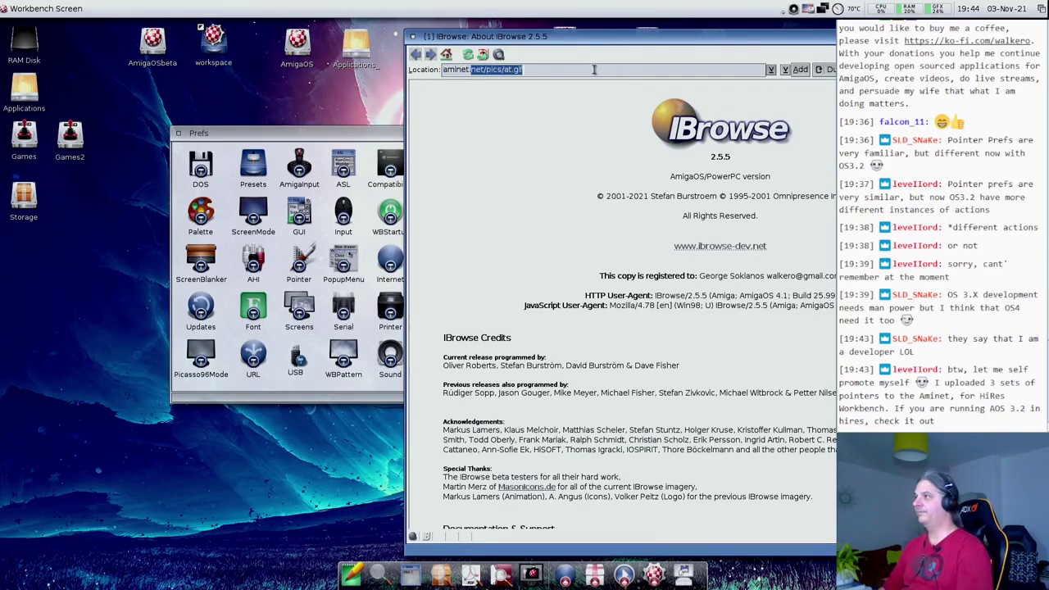
key(Return)
key(BackSpace)
key(BackSpace)
key(BackSpace)
key(BackSpace)
key(BackSpace)
key(BackSpace)
key(BackSpace)
key(BackSpace)
key(BackSpace)
key(BackSpace)
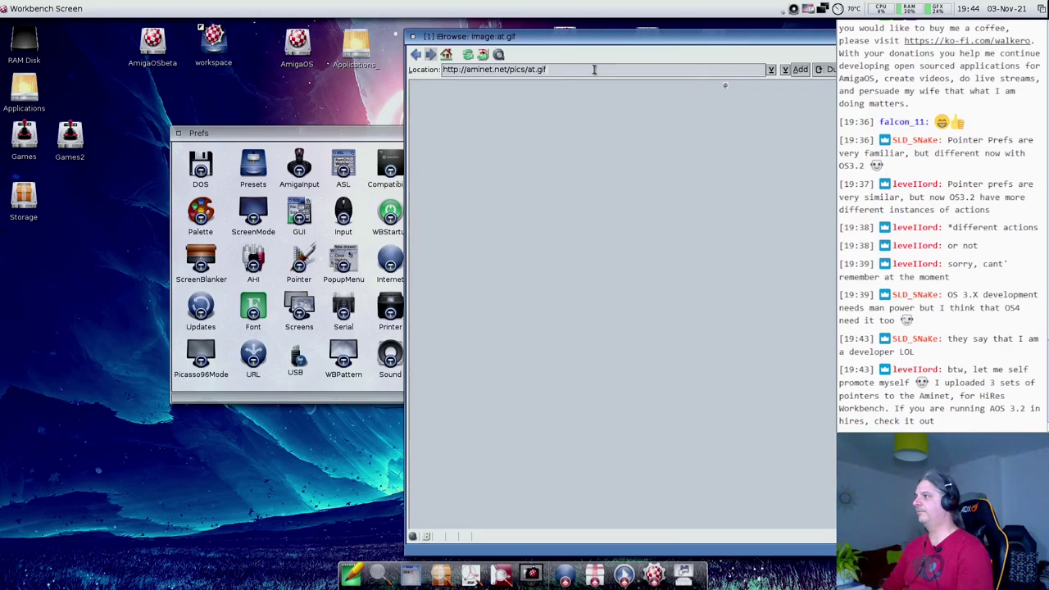
key(BackSpace)
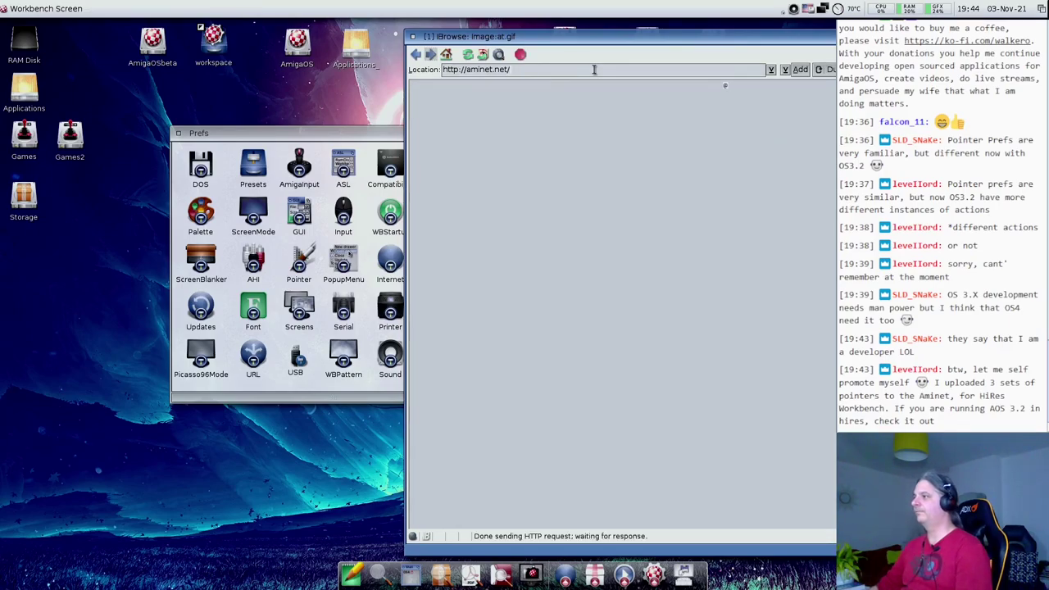
key(Return)
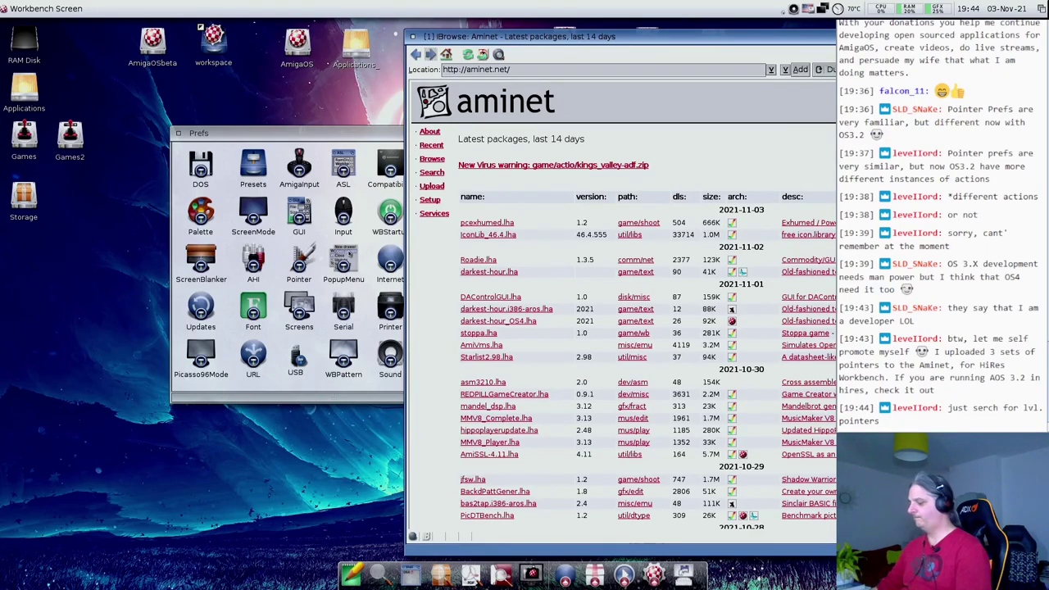
Search the Aminet latest packages page for "pointers".
key(super+f)
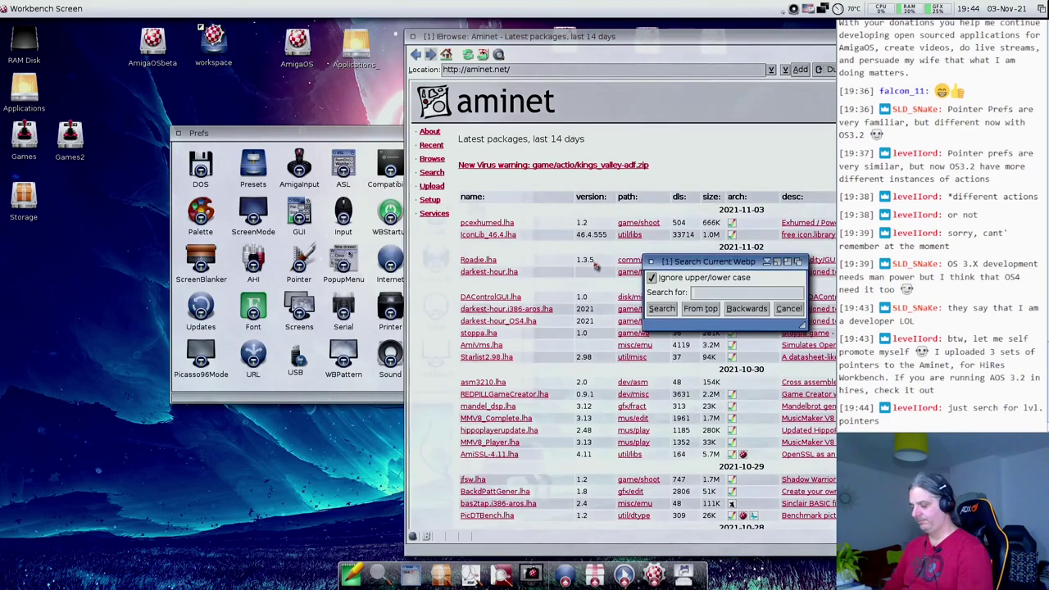
text(pointers)
key(Return)
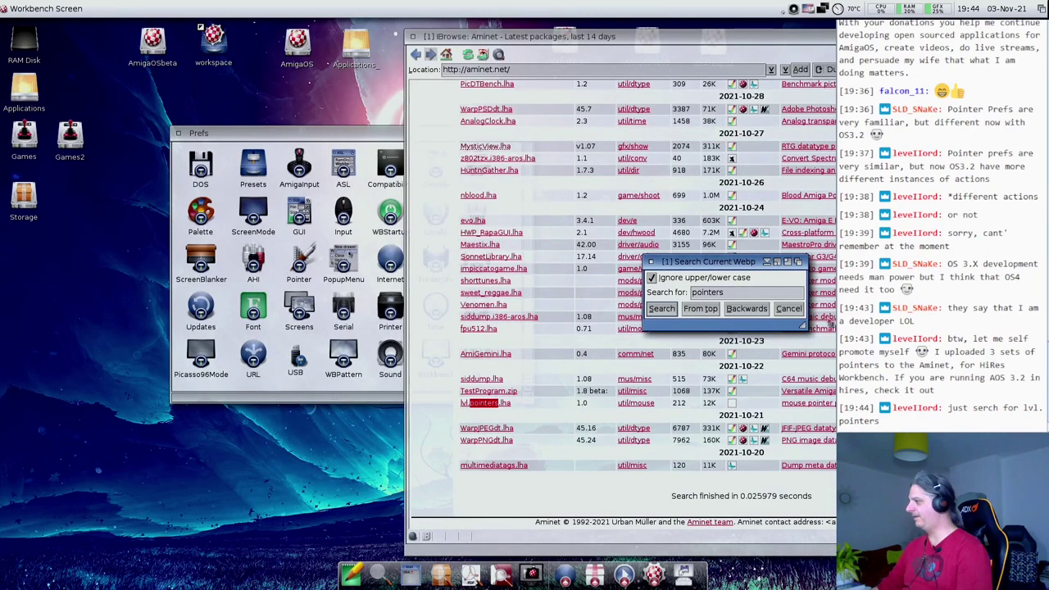
Dismiss the page search, open the Aminet page of the lvl.pointers package and read its description.
click(789, 309)
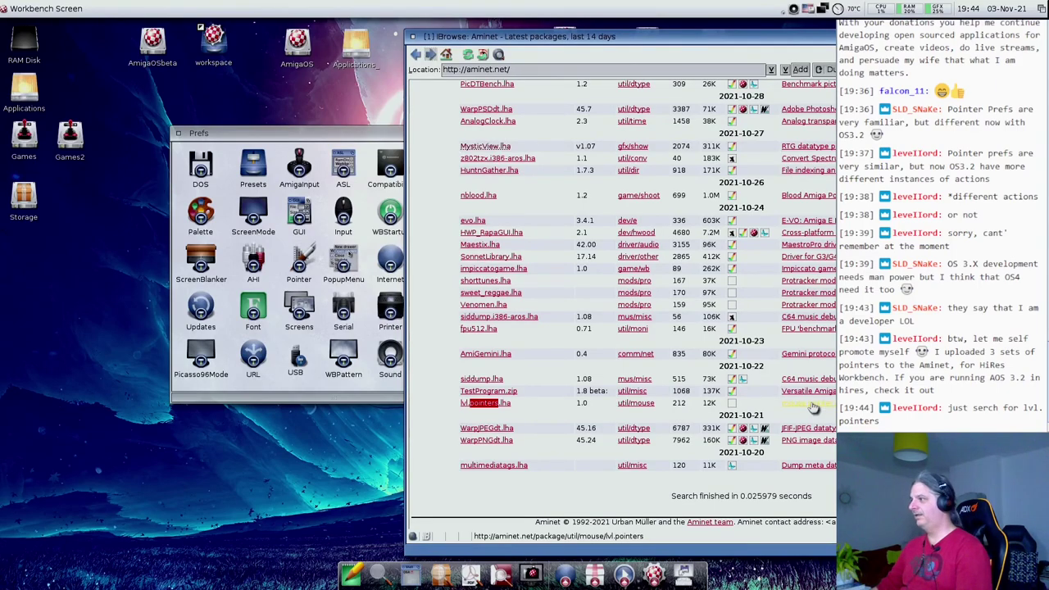
click(810, 404)
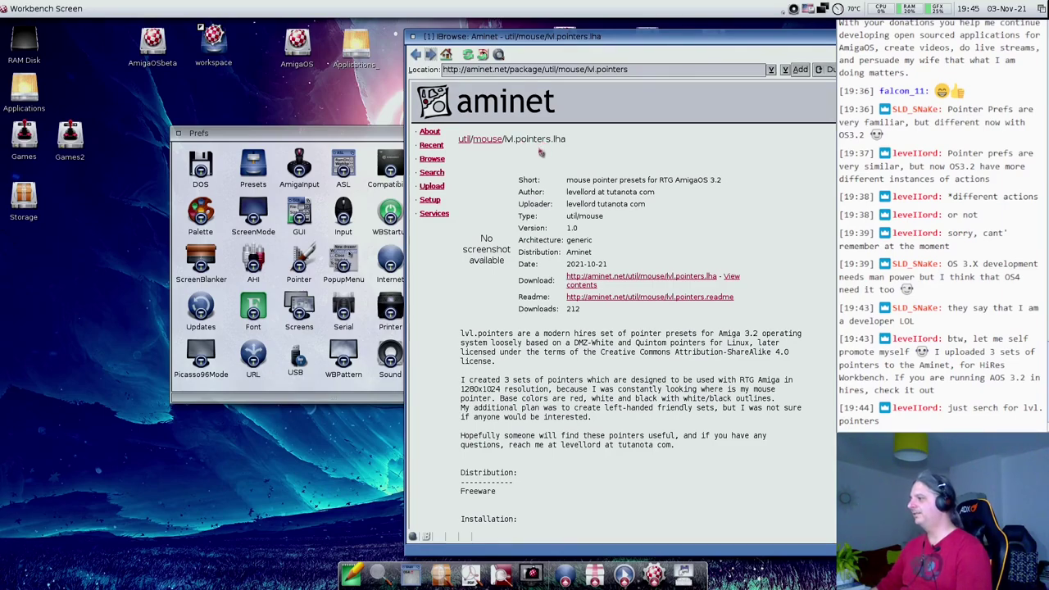
scroll(504, 240, down, 3)
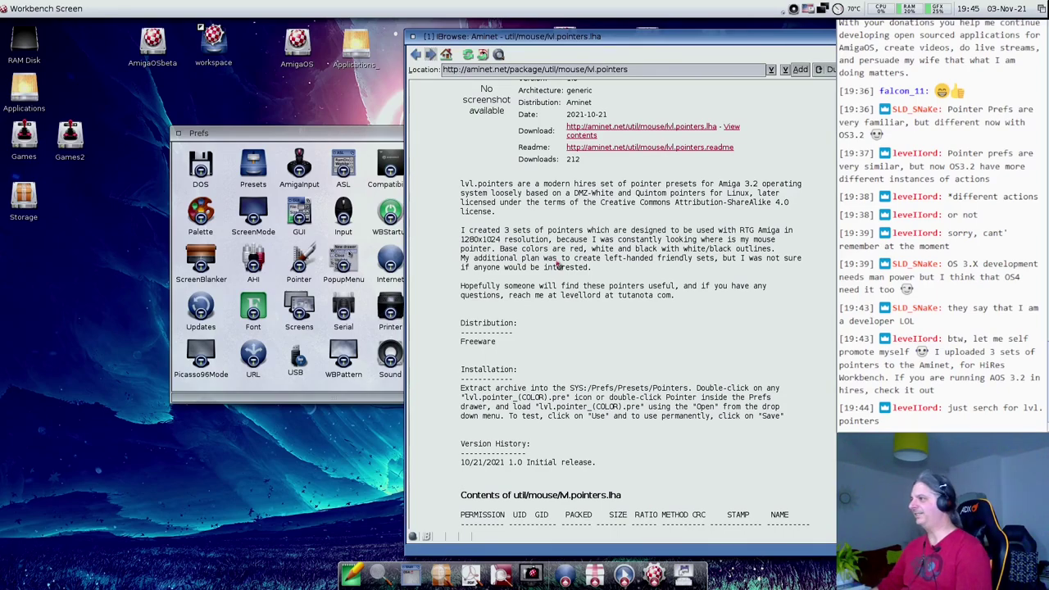
drag(463, 185, 607, 180)
click(607, 182)
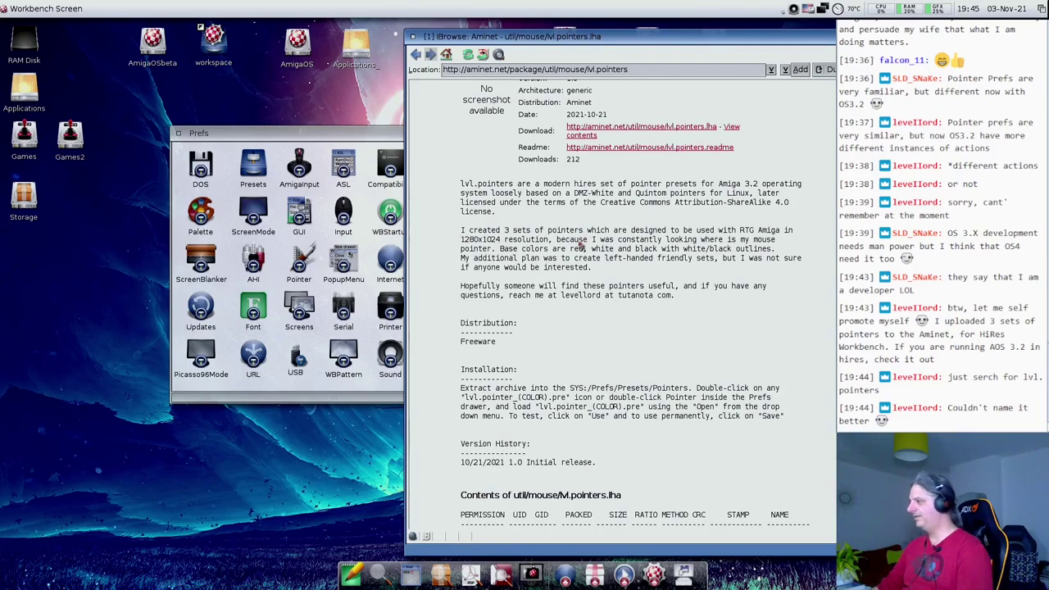
Review the lvl.pointers installation notes and archive contents, and quit IBrowse.
scroll(579, 244, down, 3)
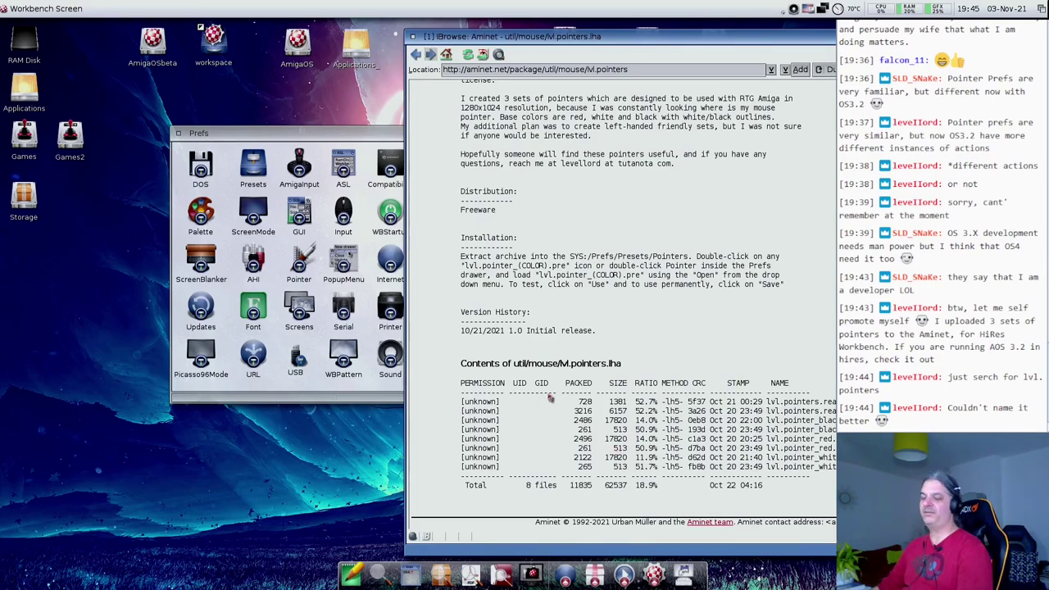
scroll(550, 399, up, 5)
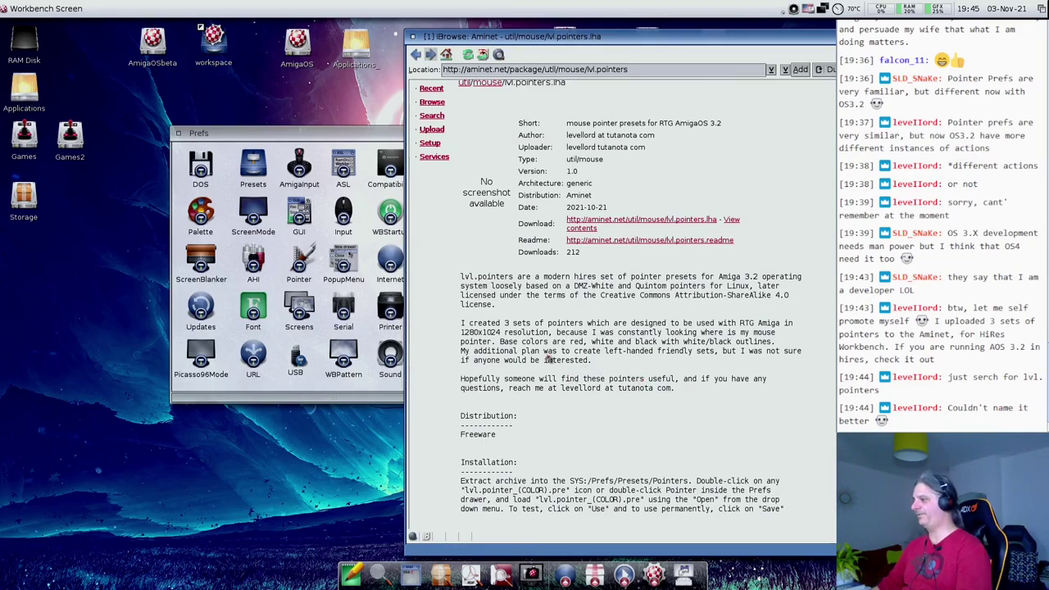
scroll(578, 344, down, 3)
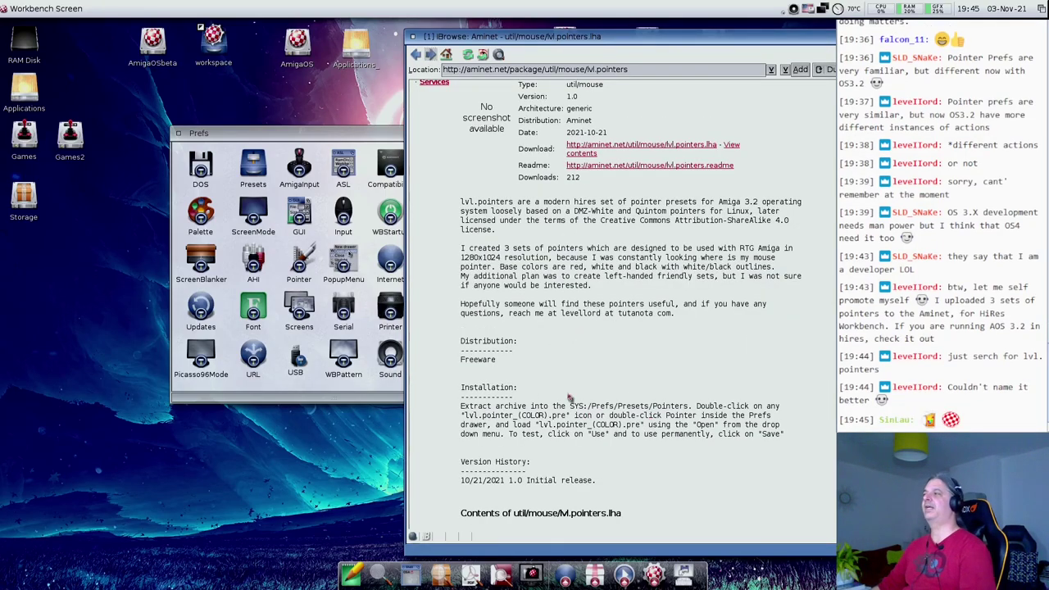
scroll(568, 395, up, 5)
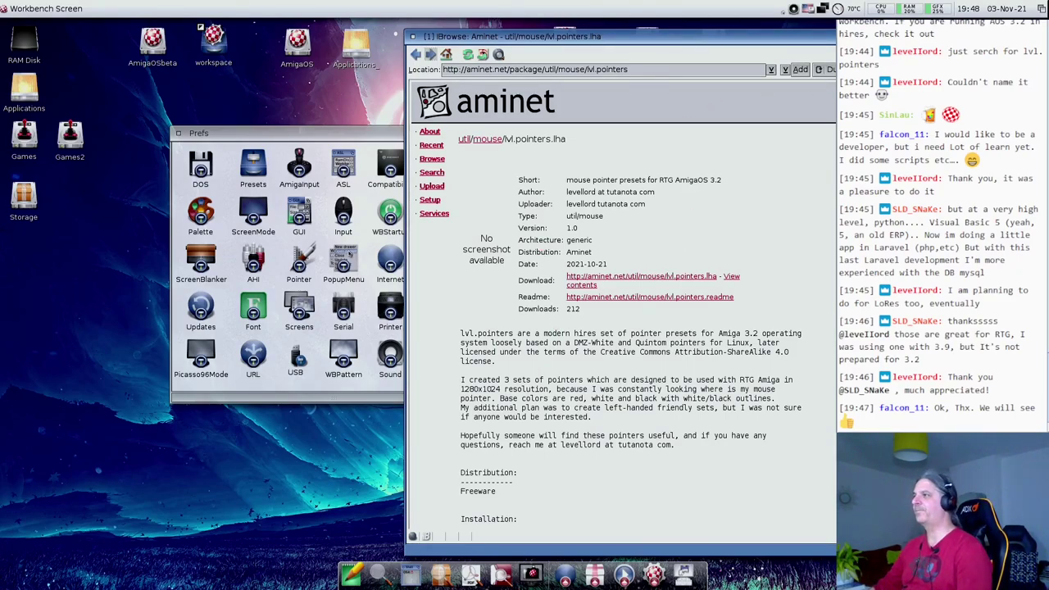
click(412, 37)
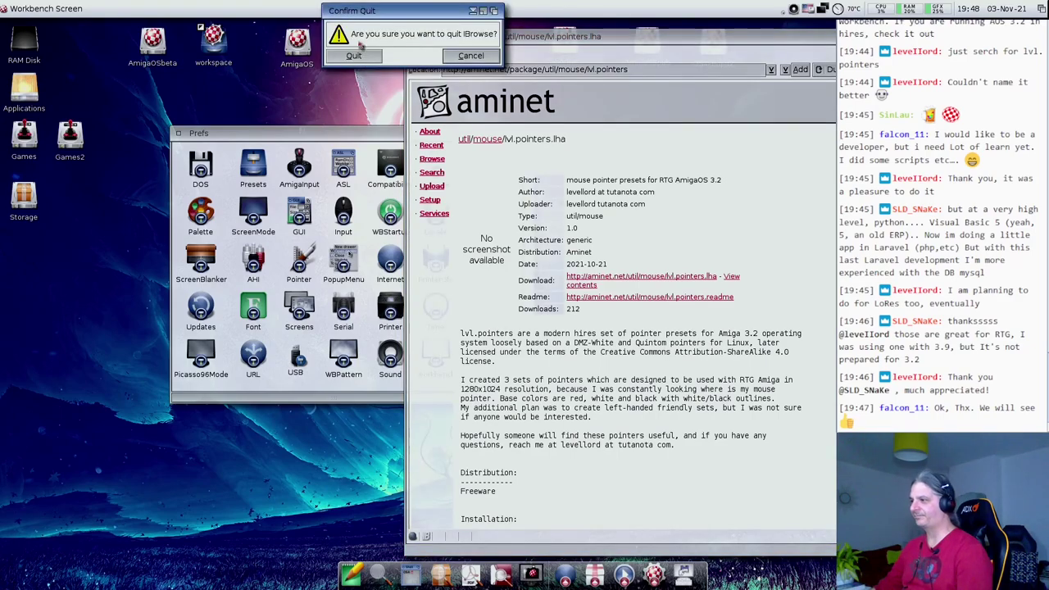
click(342, 58)
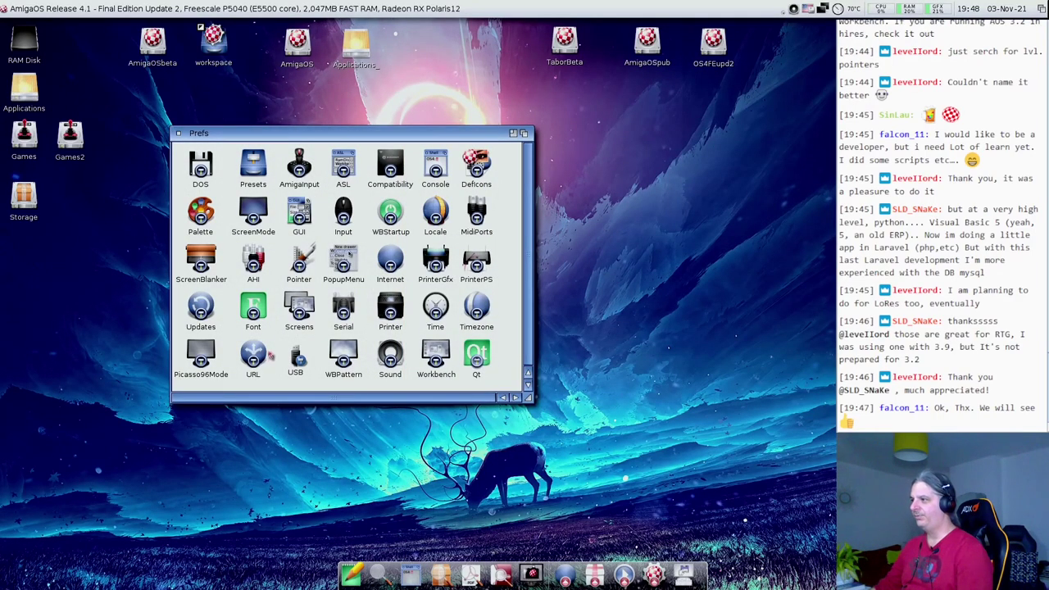
Open the Internet preferences and inspect the P50X0_ETH interface settings without changing them.
double_click(401, 264)
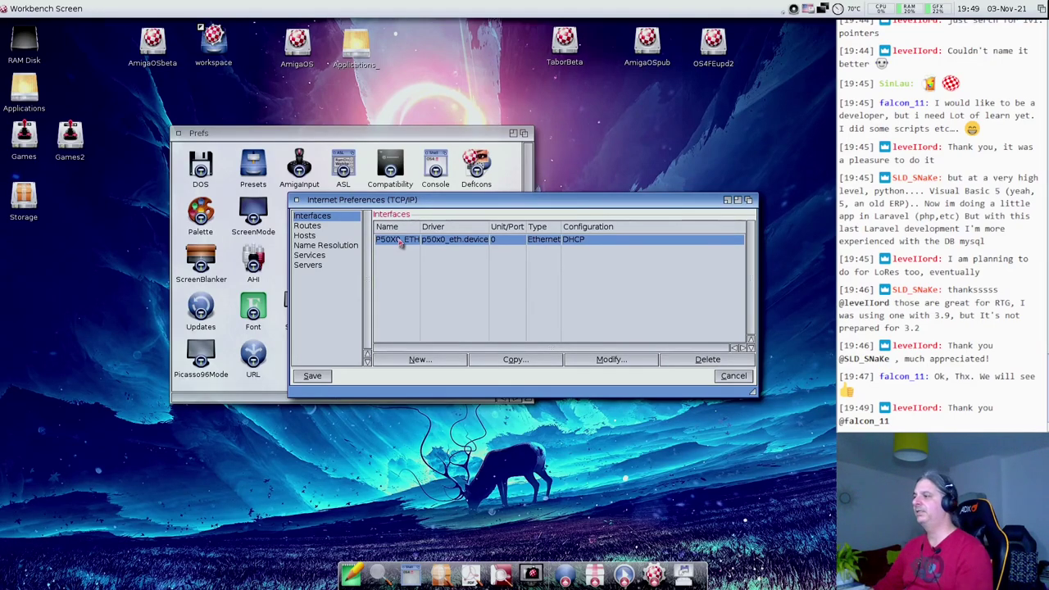
double_click(401, 243)
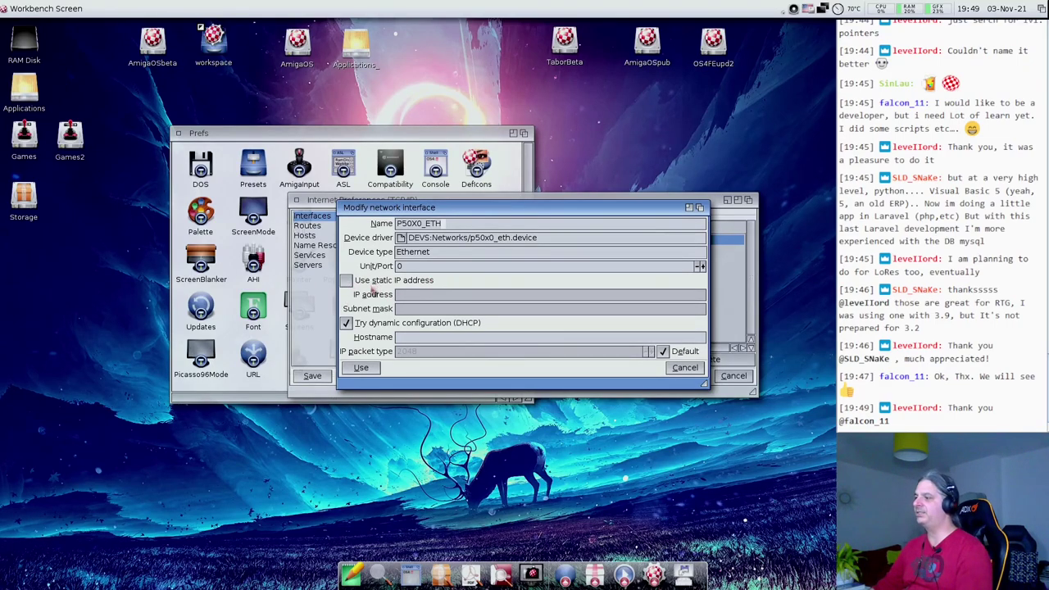
click(671, 370)
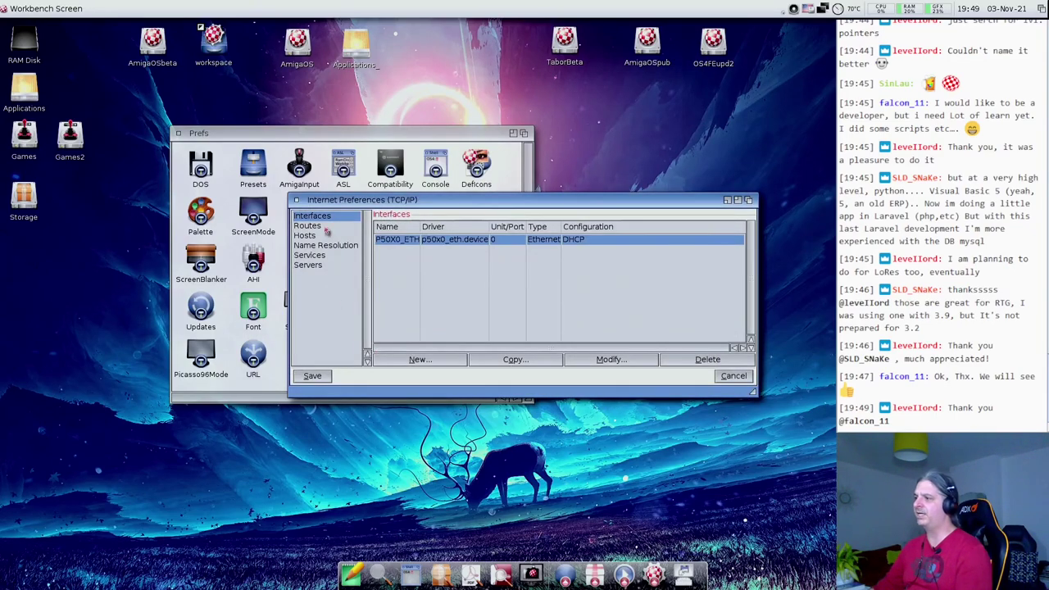
Look through the Routes, Hosts, Name Resolution, Services and Servers pages of the Internet preferences and cancel without saving.
click(325, 226)
click(321, 236)
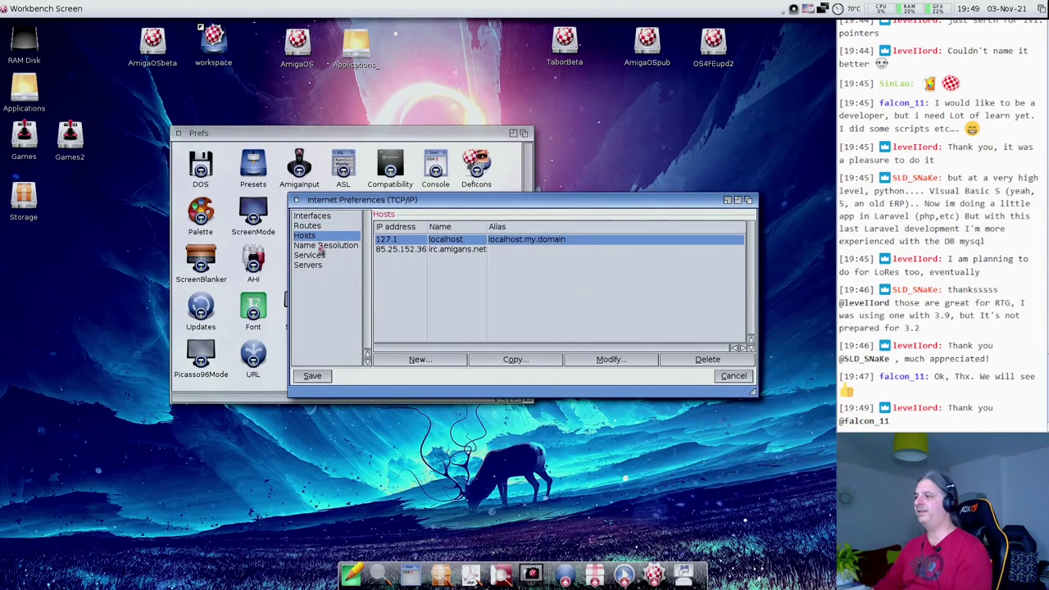
click(323, 246)
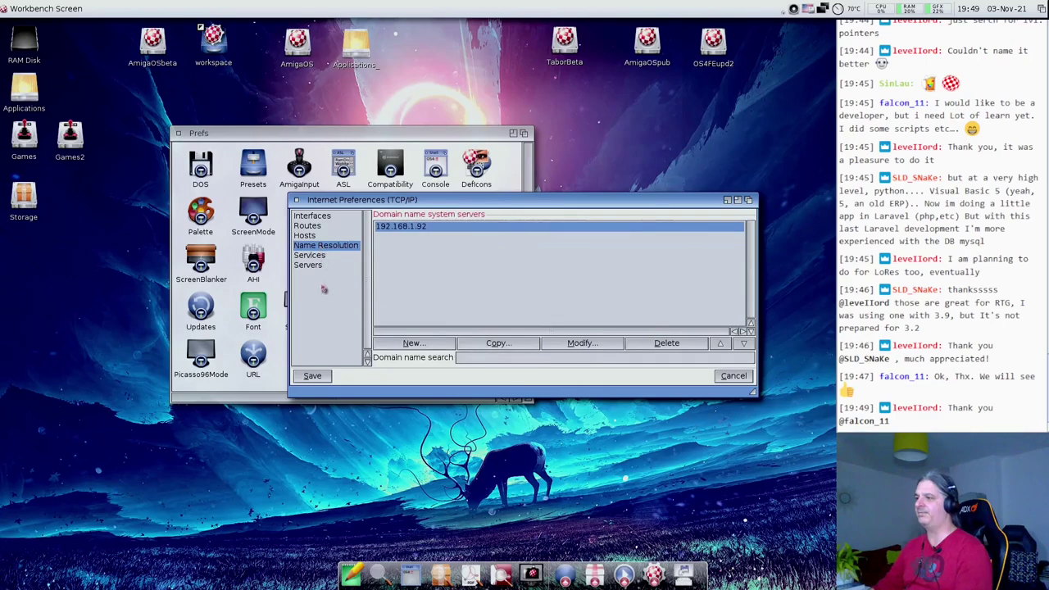
click(320, 256)
click(318, 267)
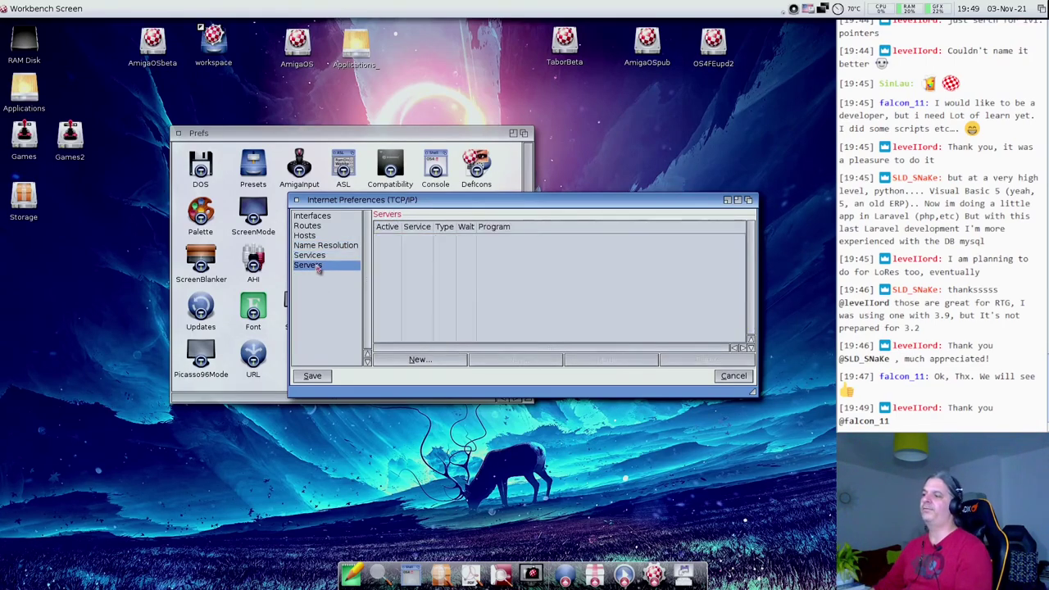
click(321, 256)
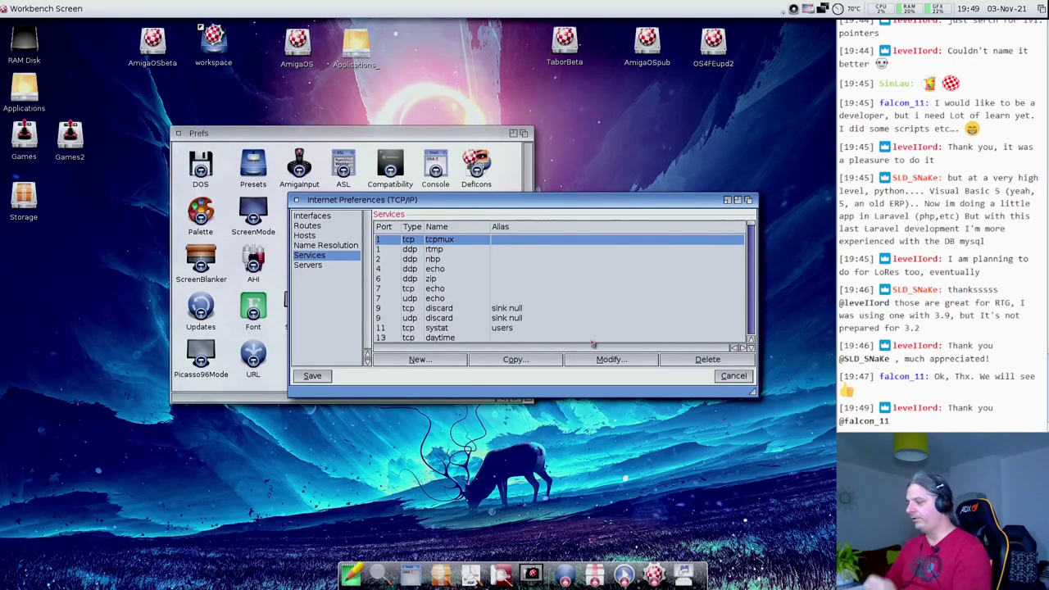
click(730, 378)
Show the New Connection wizard from the Internet drawer of AmigaOSbeta, cancel it and close the drawer windows.
double_click(155, 47)
double_click(158, 122)
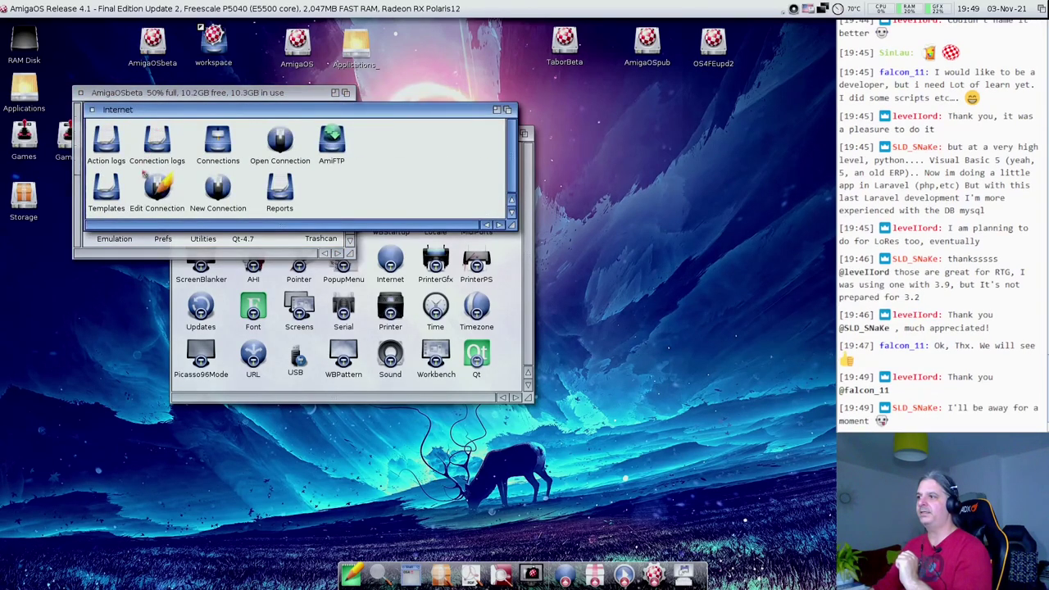
double_click(212, 191)
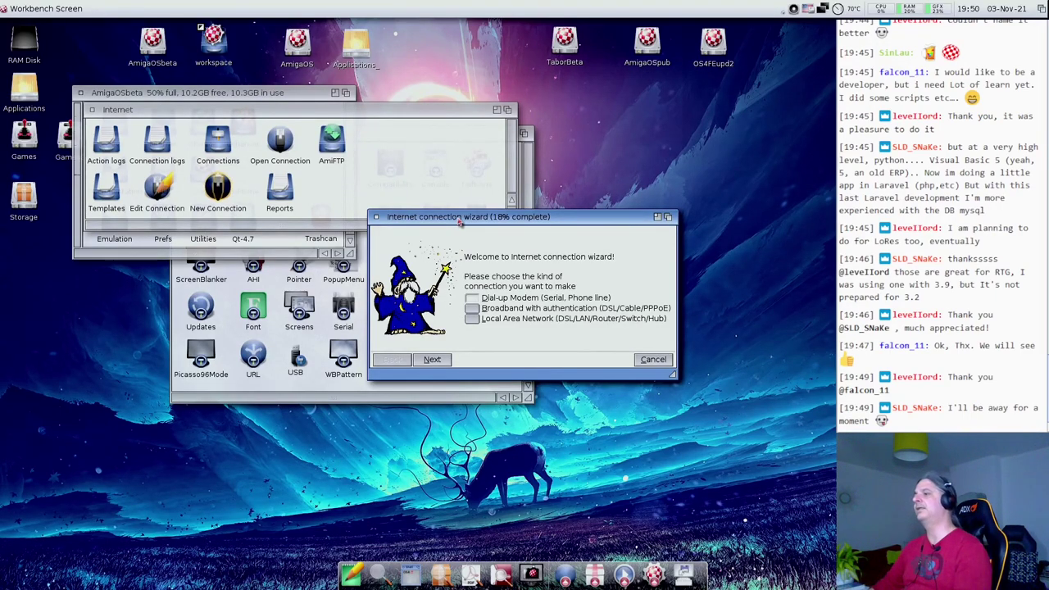
click(647, 362)
click(416, 323)
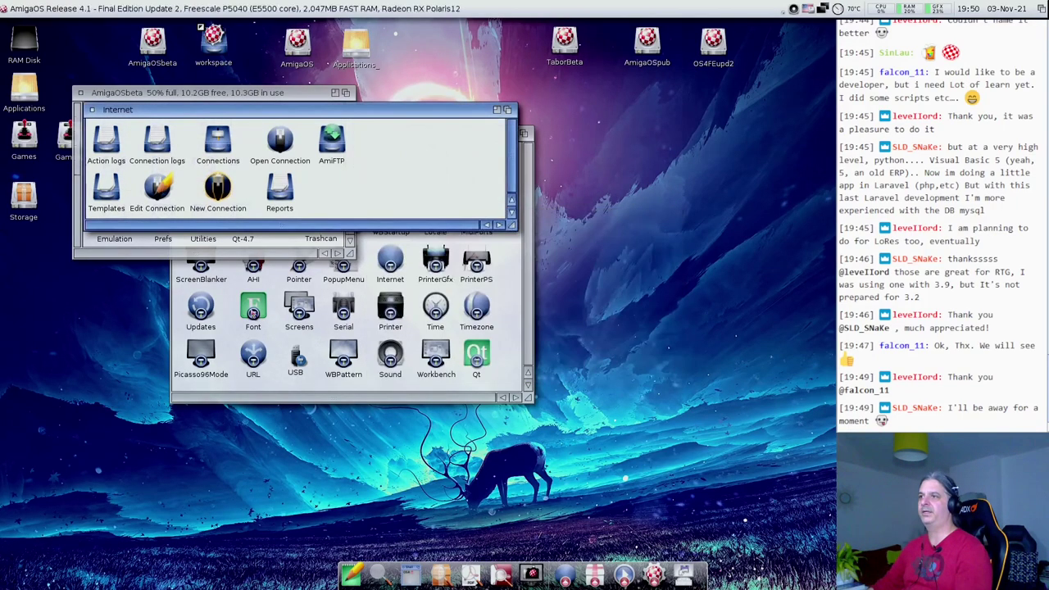
click(82, 95)
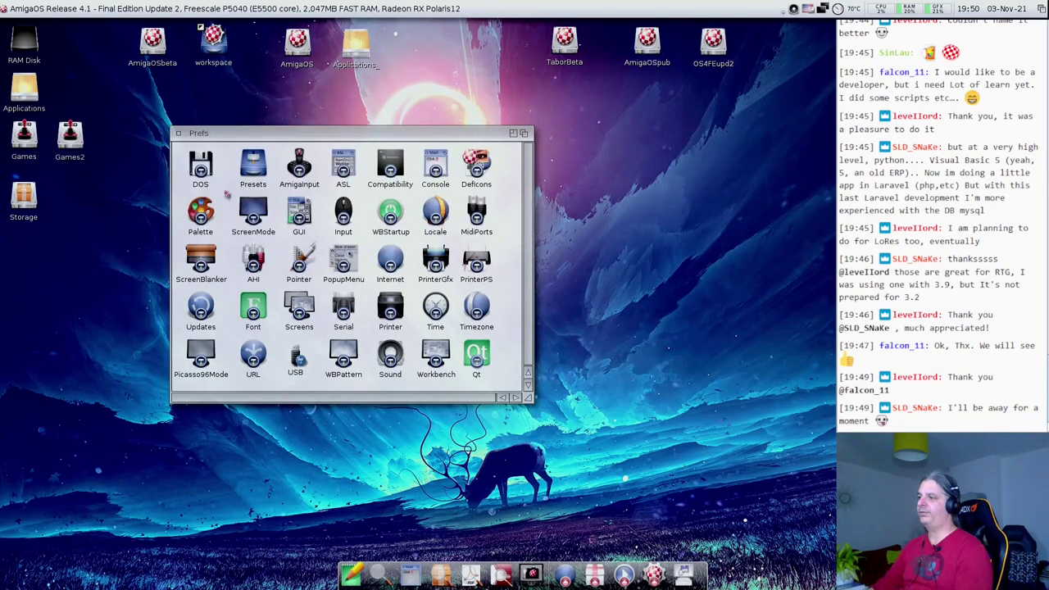
Show the Interfaces page of the Internet preferences again and cancel without saving.
double_click(408, 271)
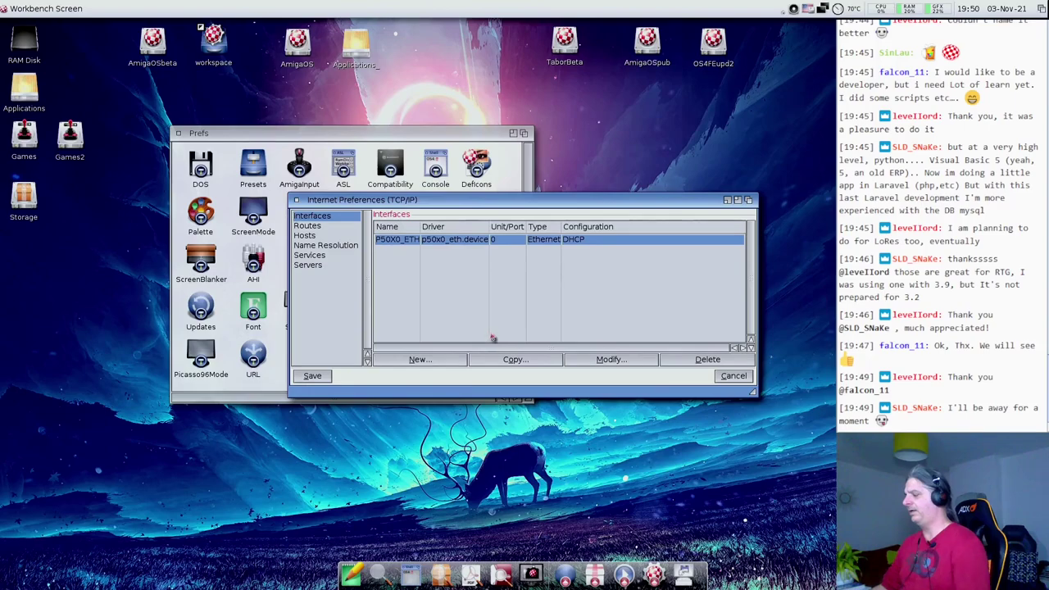
click(734, 378)
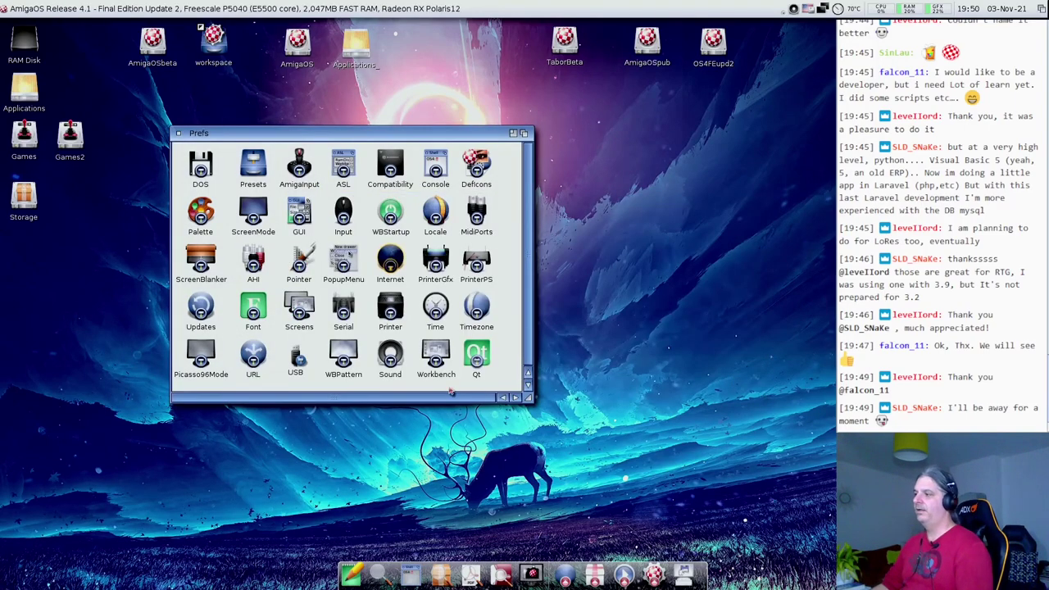
View the PrinterGfx and PrinterPS preferences side by side and cancel both without saving.
double_click(435, 259)
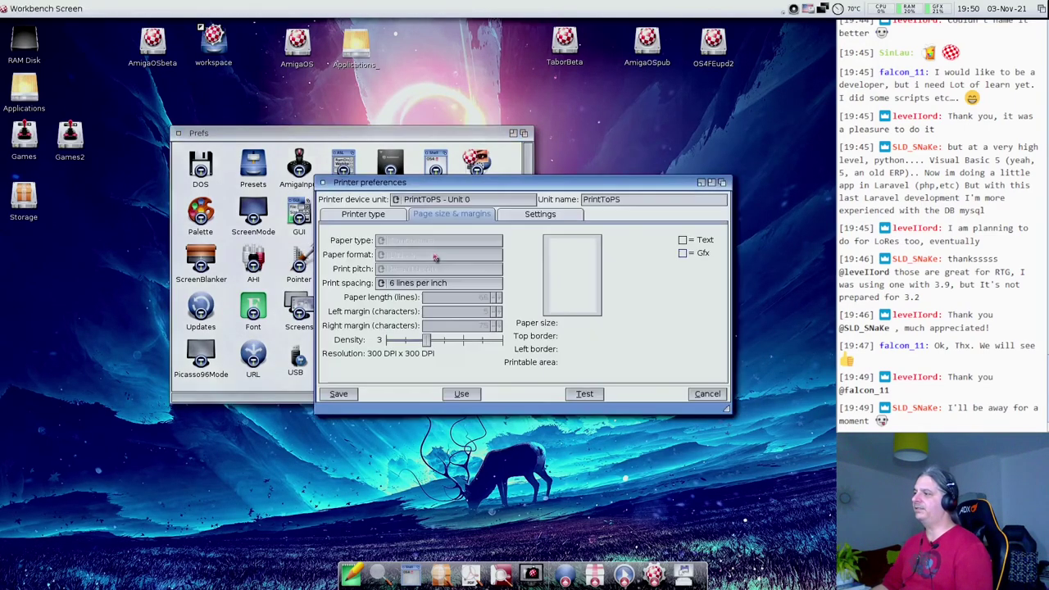
drag(511, 187, 327, 331)
double_click(489, 261)
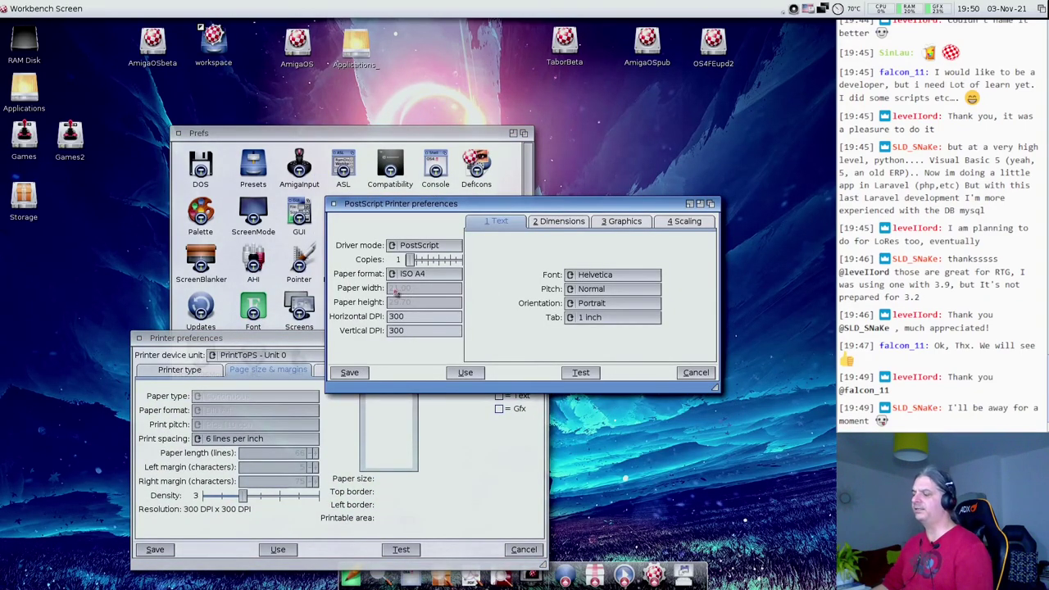
click(440, 529)
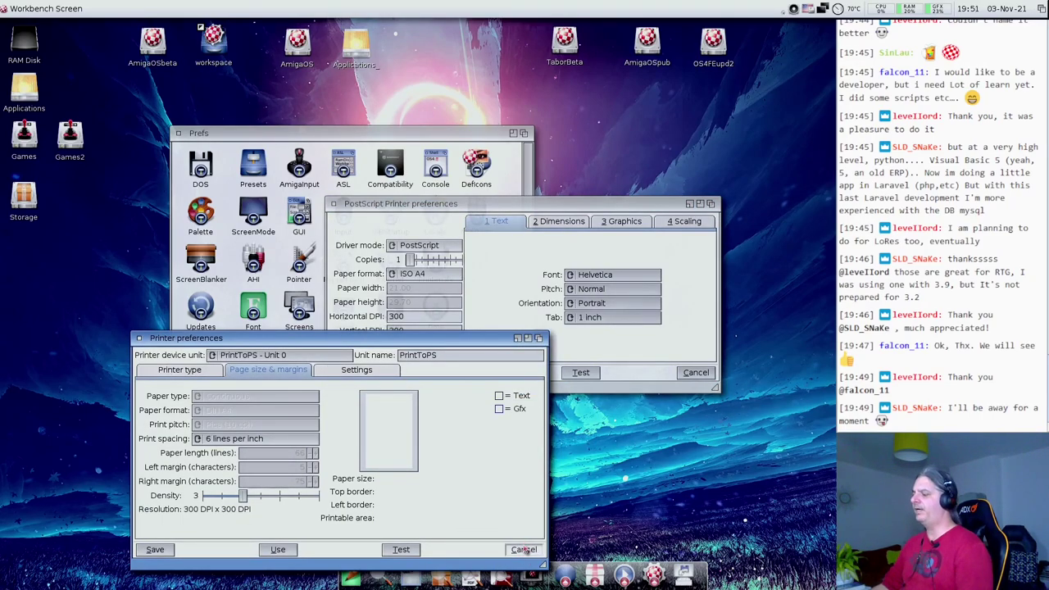
click(530, 545)
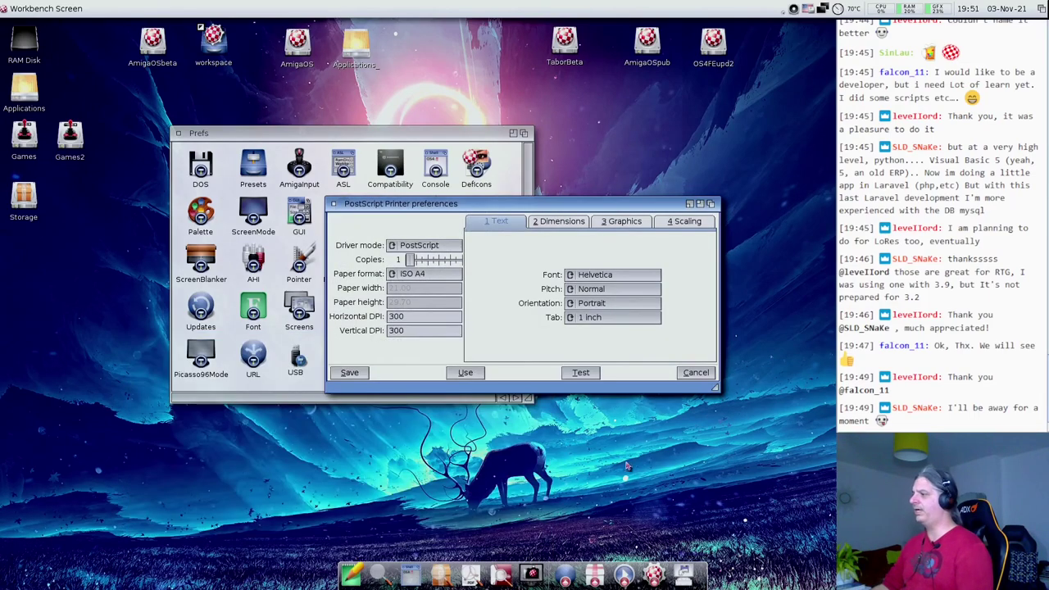
click(696, 372)
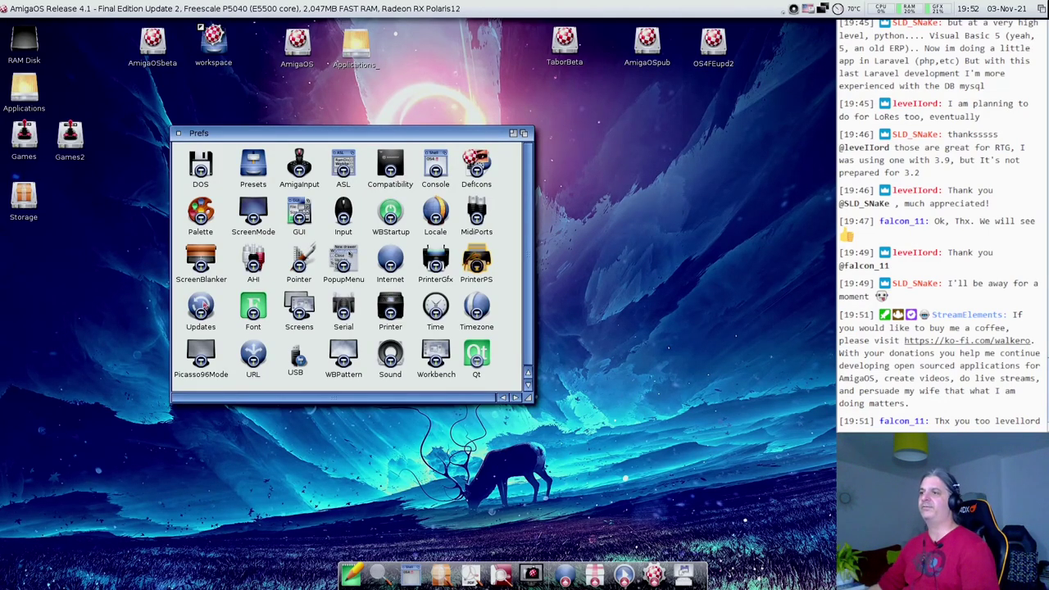
Launch AmiUpdate, place its window over the Prefs drawer and scan for available updates.
right_click(37, 8)
click(39, 24)
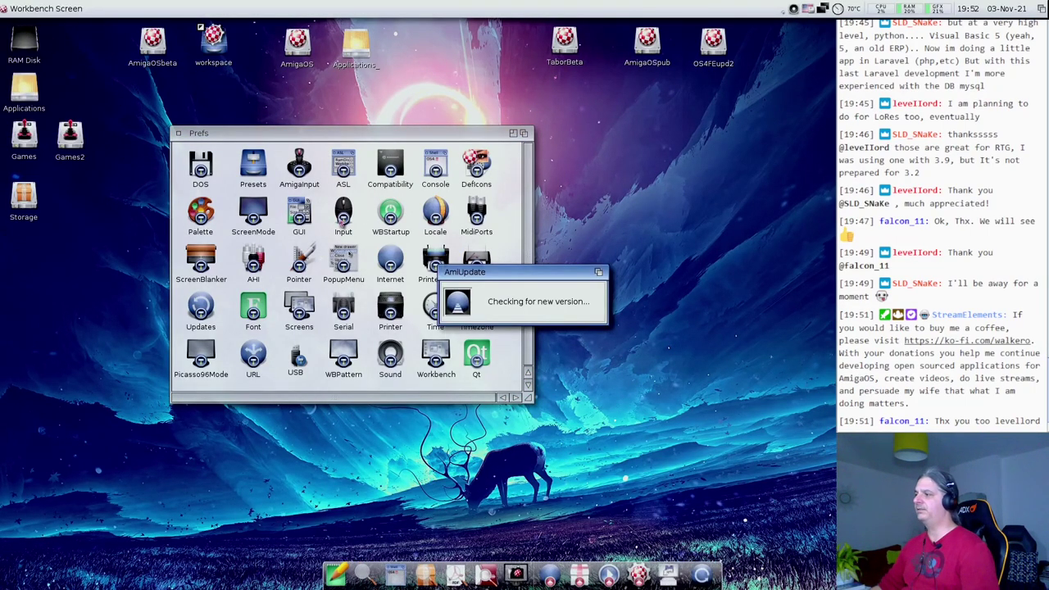
drag(492, 202, 286, 174)
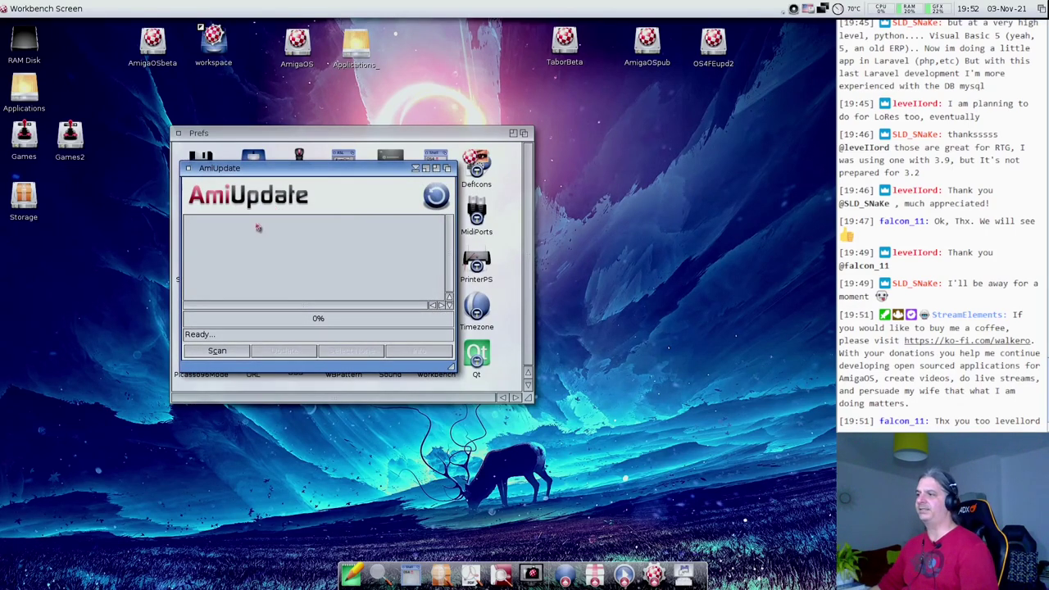
drag(264, 173, 268, 176)
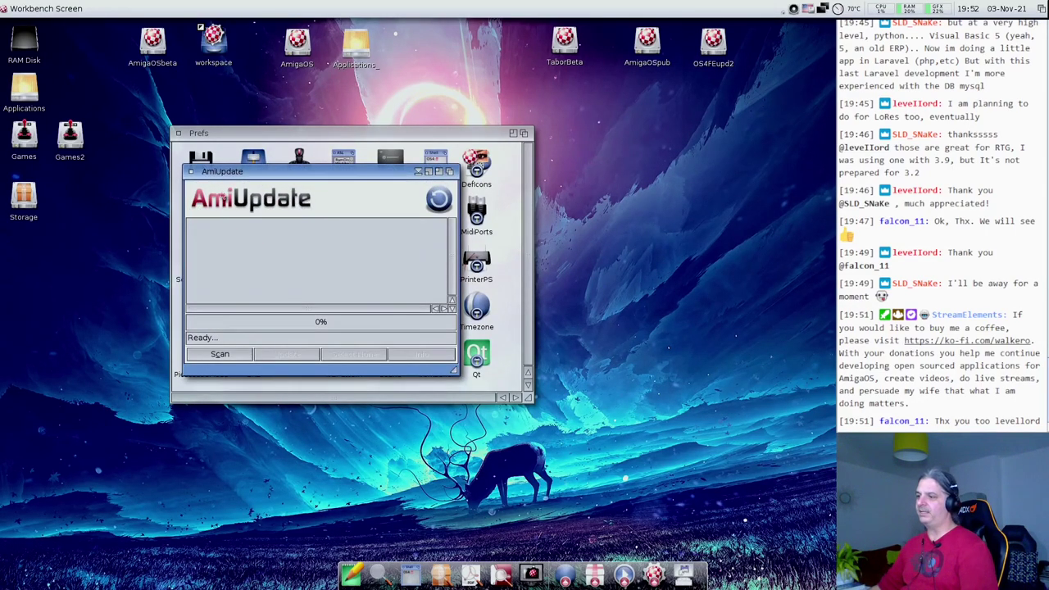
click(219, 355)
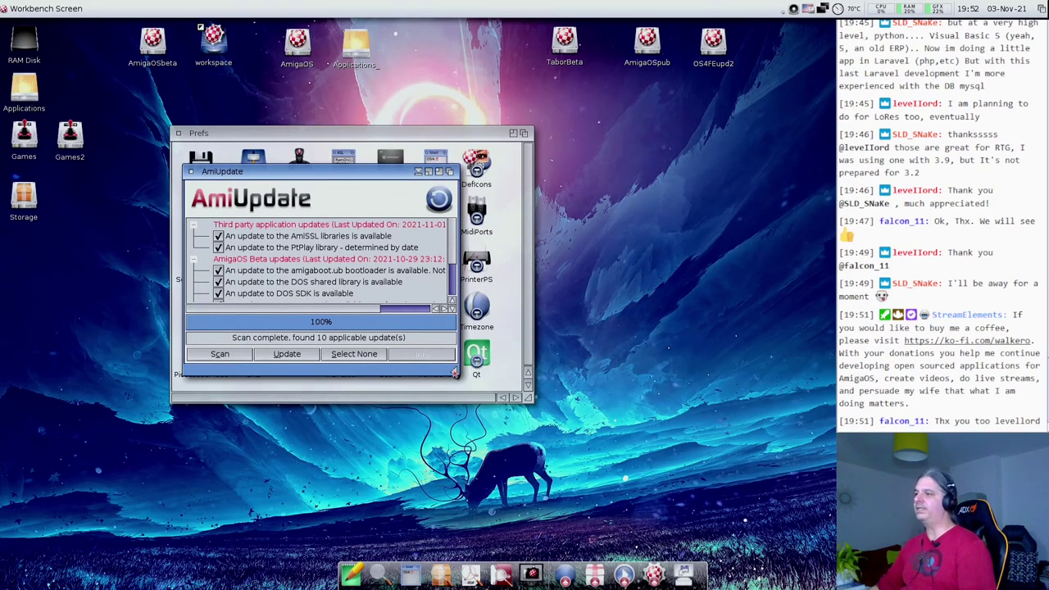
Read the information for the AmiSSL libraries update and return to the AmiUpdate list.
click(320, 237)
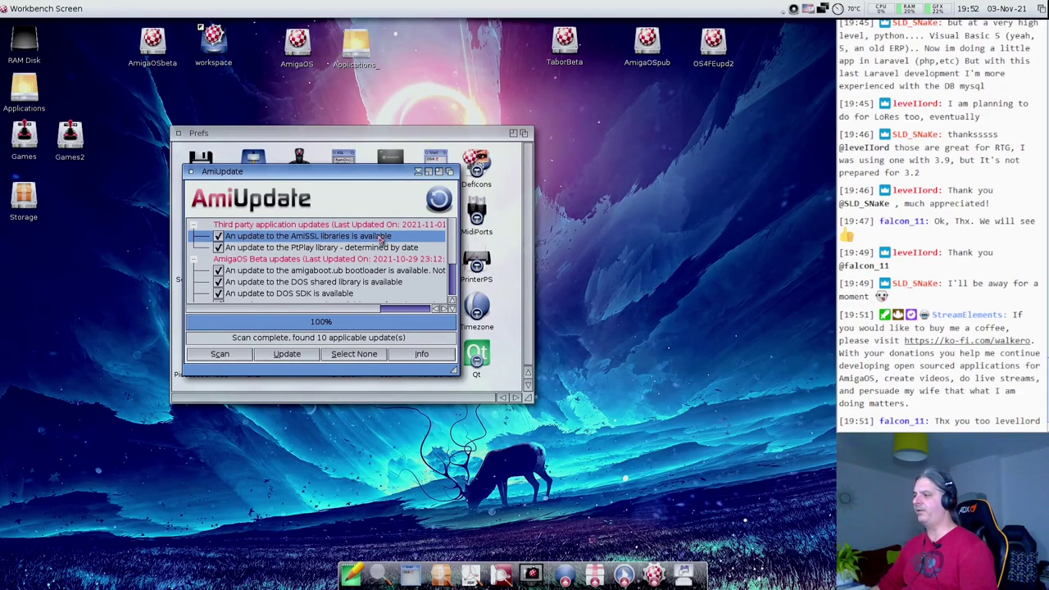
click(407, 358)
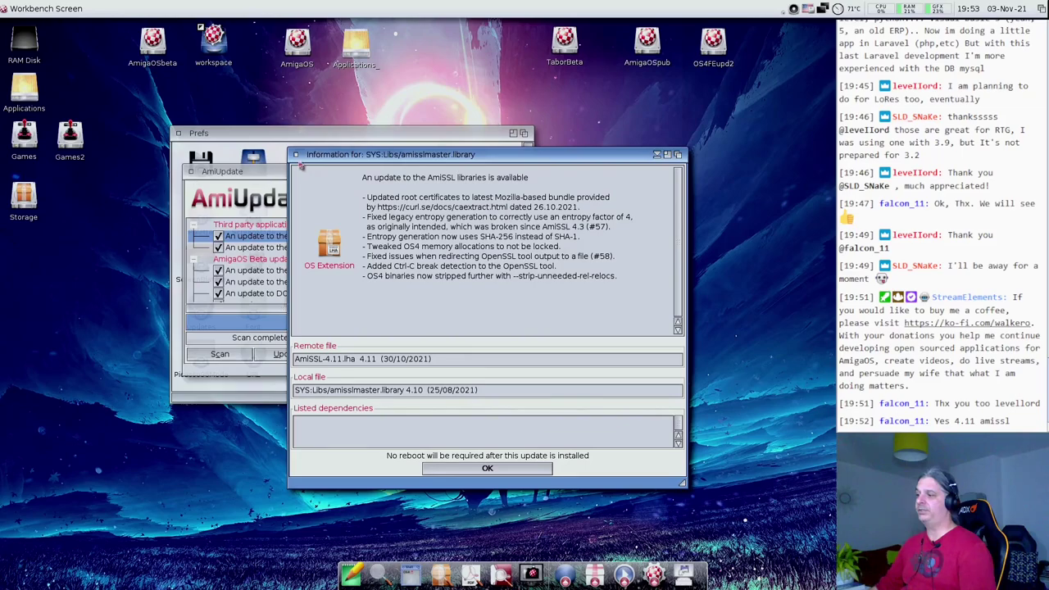
click(296, 155)
click(352, 355)
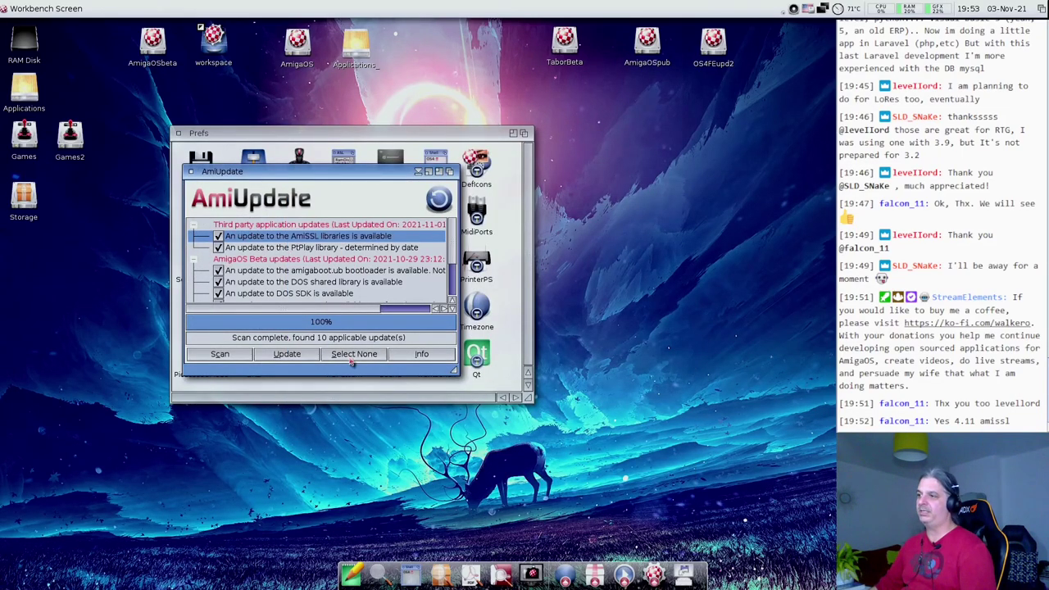
Leave only the AmiSSL libraries update ticked in the AmiUpdate list and close AmiUpdate.
click(218, 236)
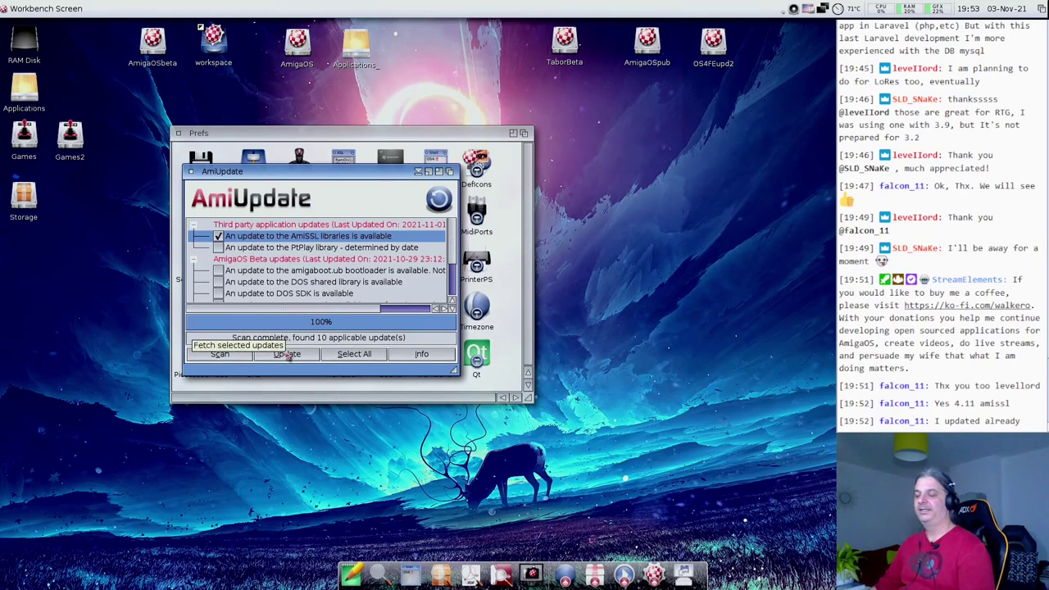
click(288, 355)
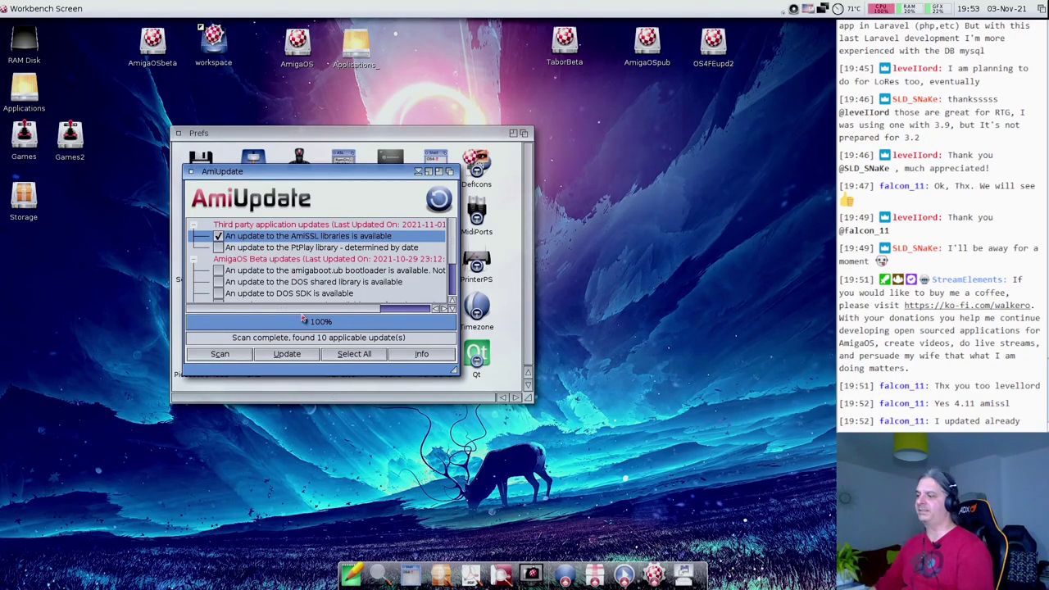
click(192, 172)
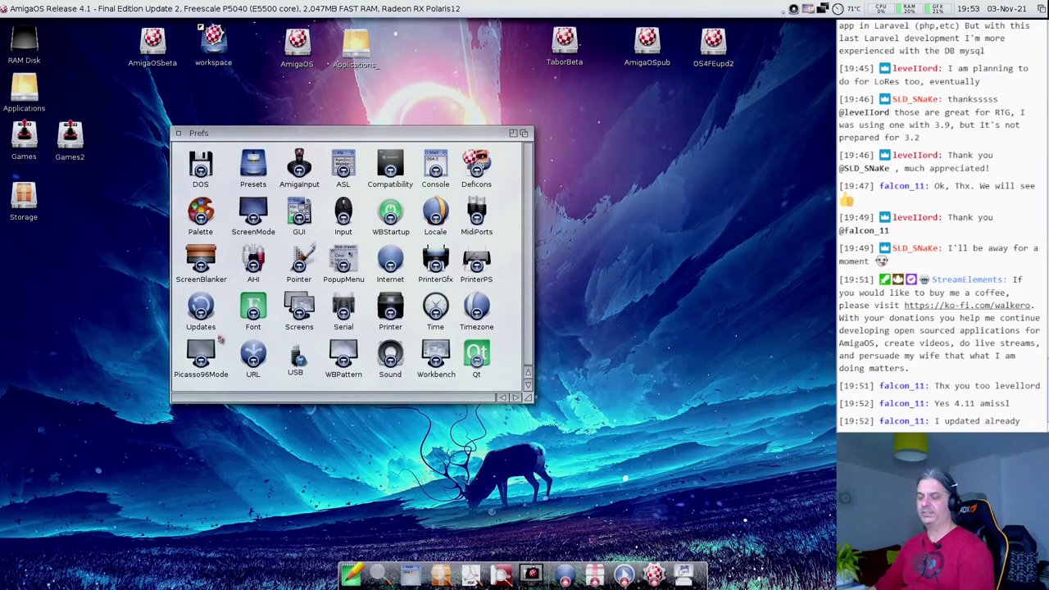
Open the Updates preferences from the Prefs drawer and show the list of update servers.
click(266, 392)
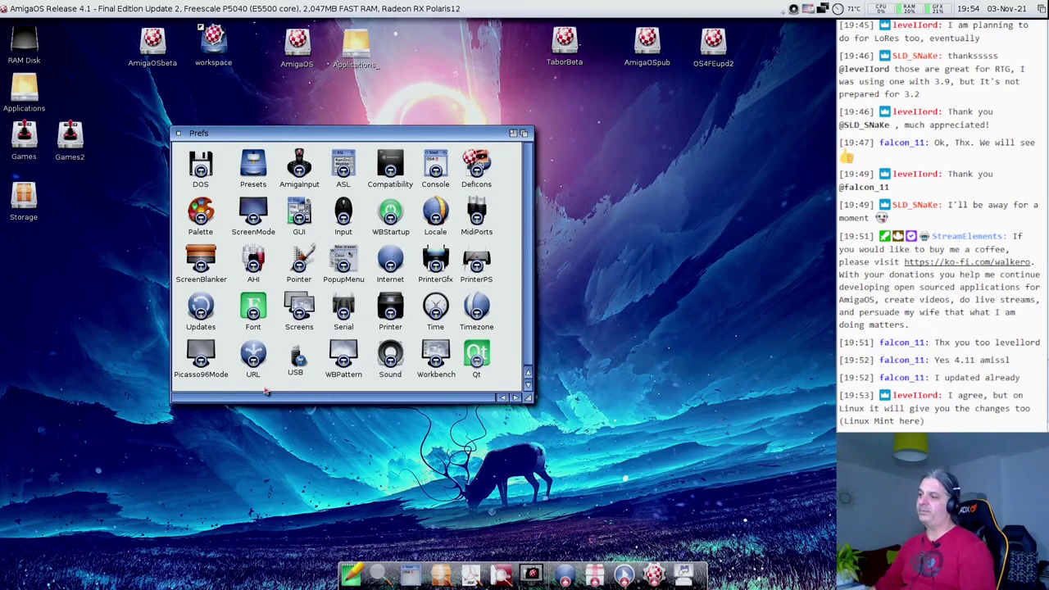
double_click(195, 307)
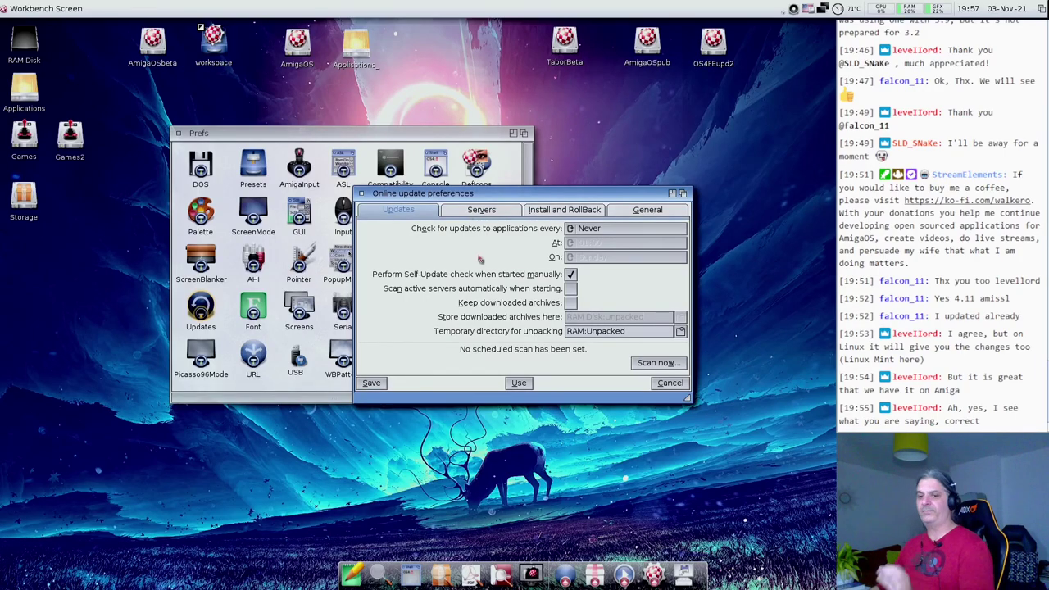
click(477, 213)
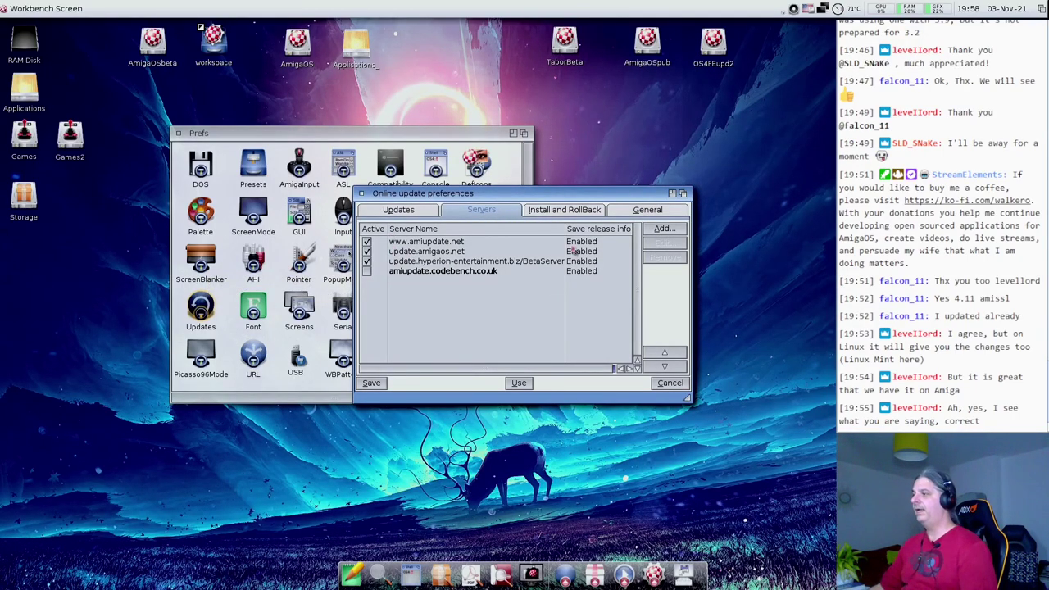
Show the Install and RollBack update preferences, and launch System_Rollback from the AmiUpdate drawer in AmigaOSbeta's System drawer.
click(566, 215)
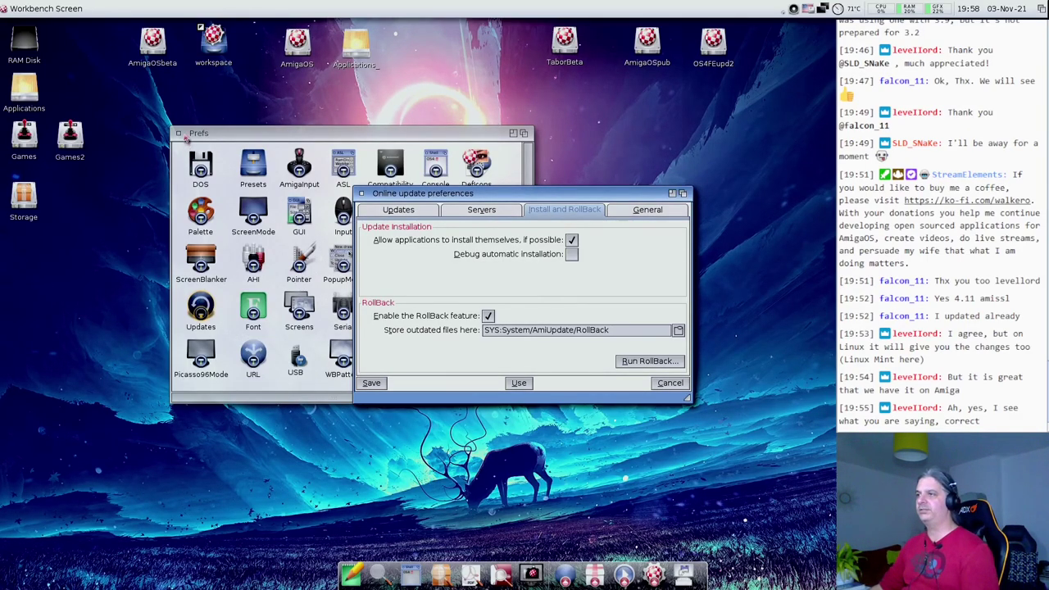
double_click(153, 41)
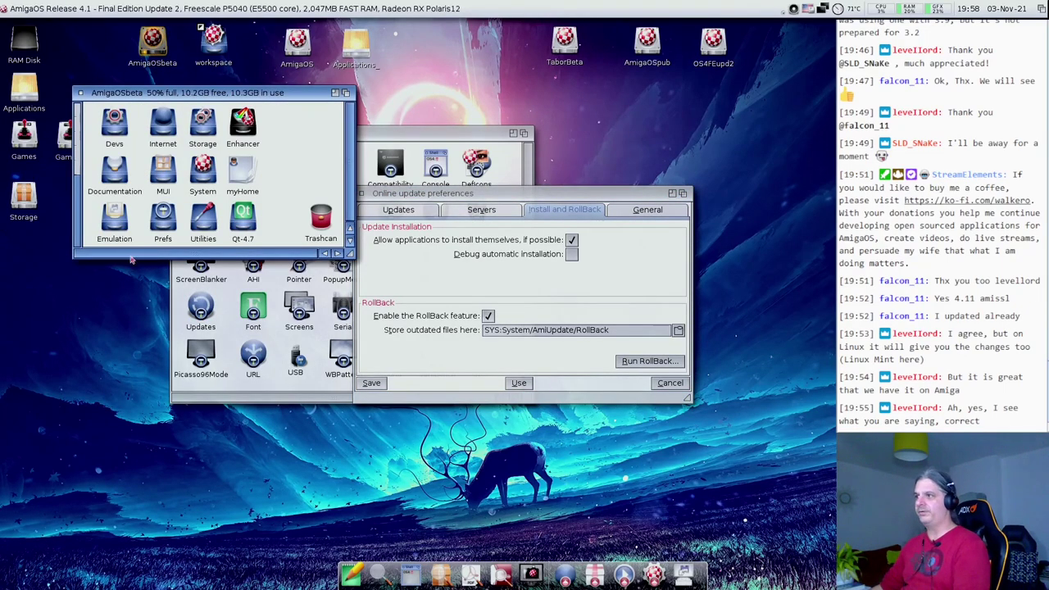
click(199, 176)
double_click(200, 176)
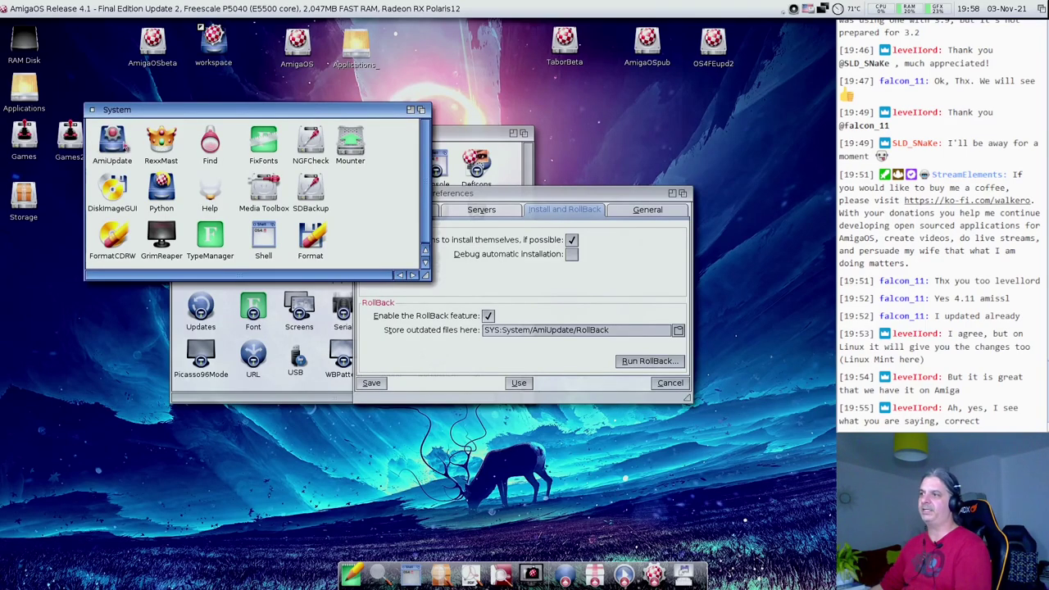
double_click(112, 145)
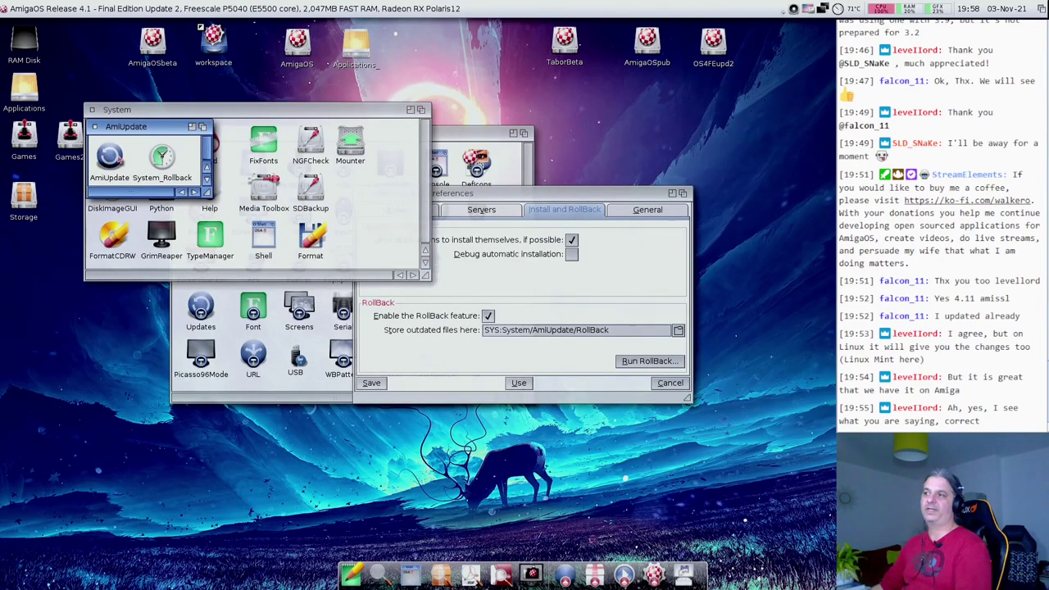
double_click(163, 158)
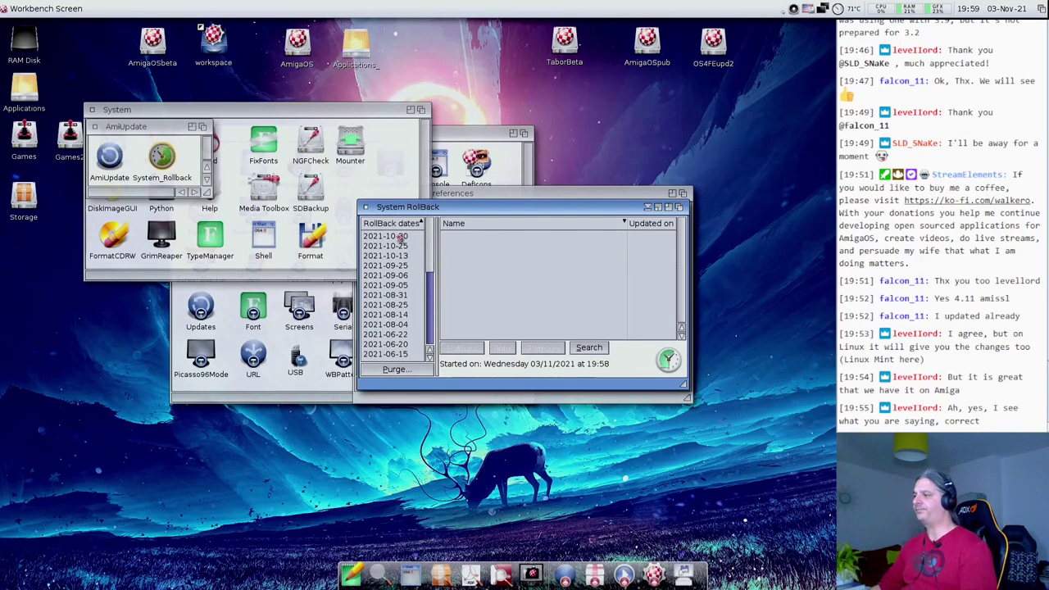
Inspect the CheckSys entry for rollback date 2021-10-30, and close System RollBack and the drawers it was launched from.
click(401, 237)
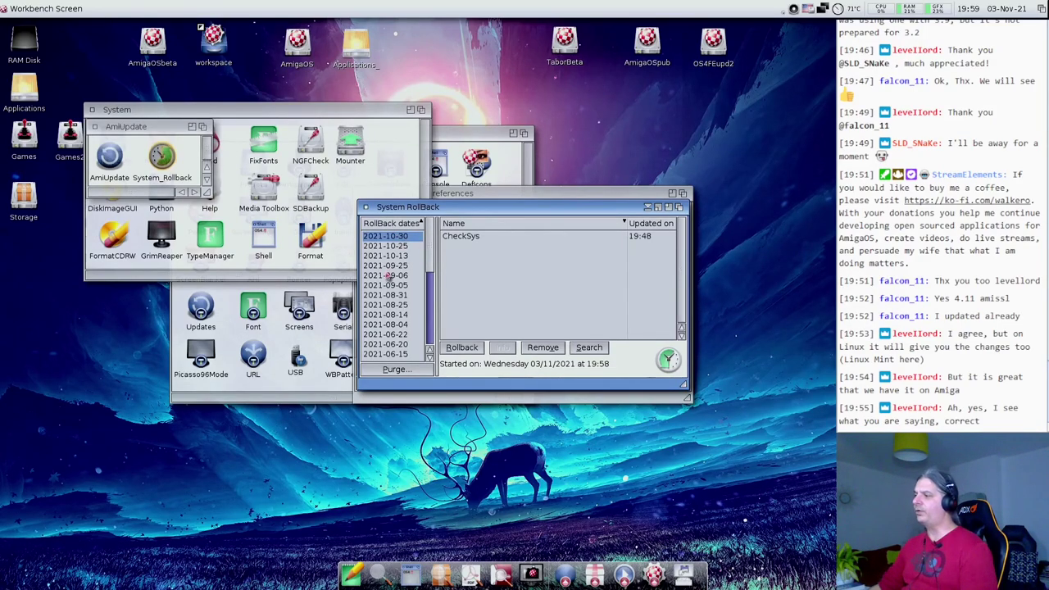
click(477, 239)
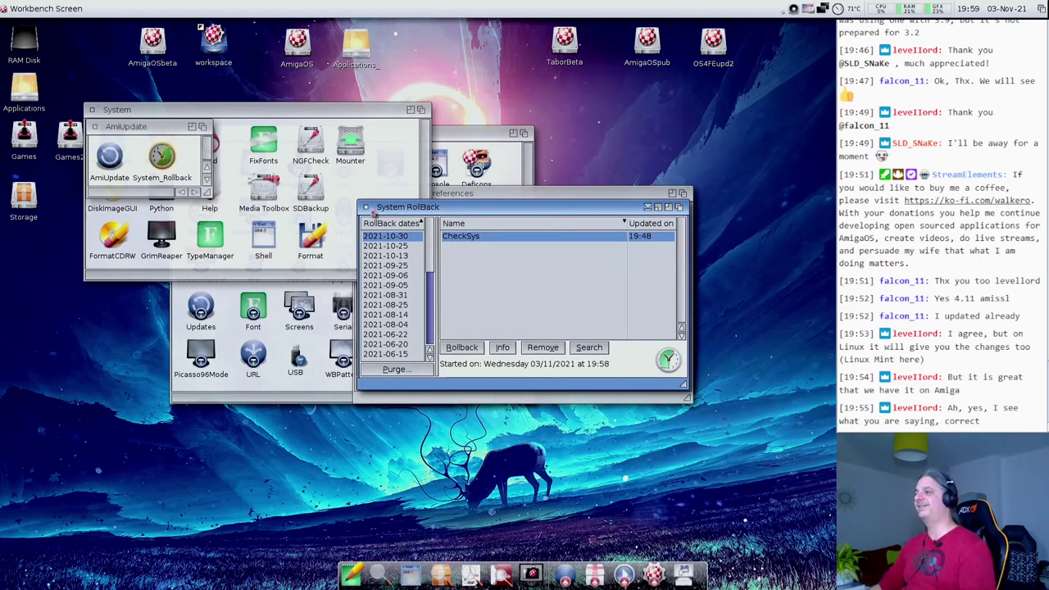
click(365, 207)
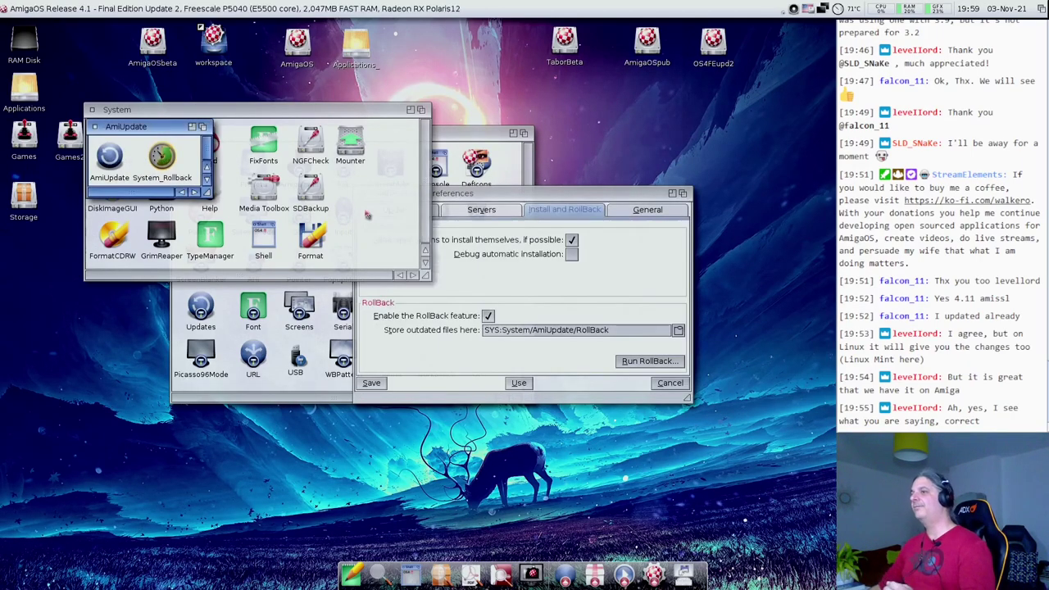
click(92, 128)
click(92, 110)
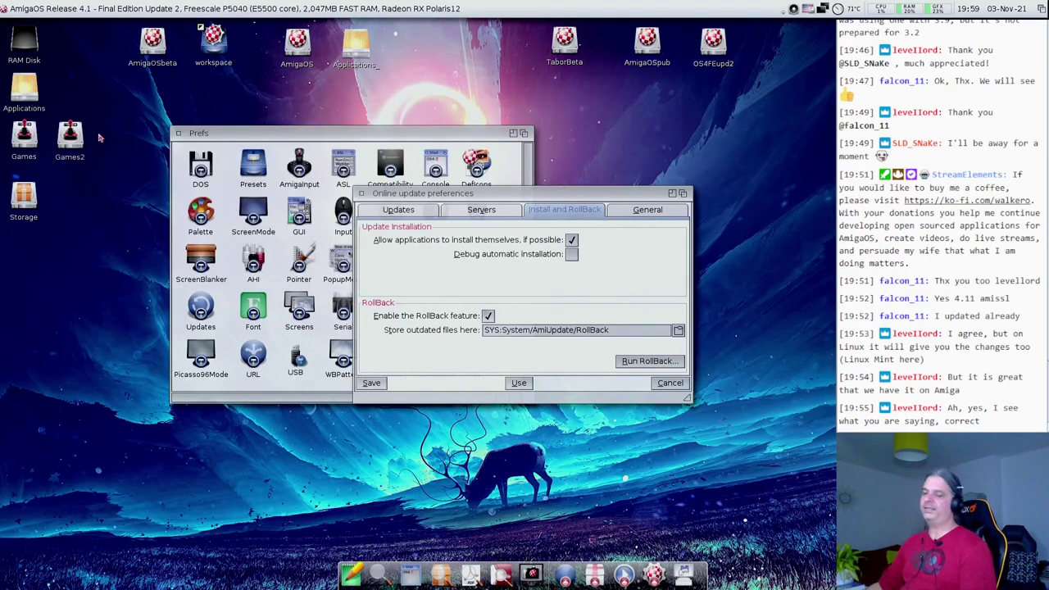
Review the General settings of the online update preferences and close the preferences without saving.
click(489, 280)
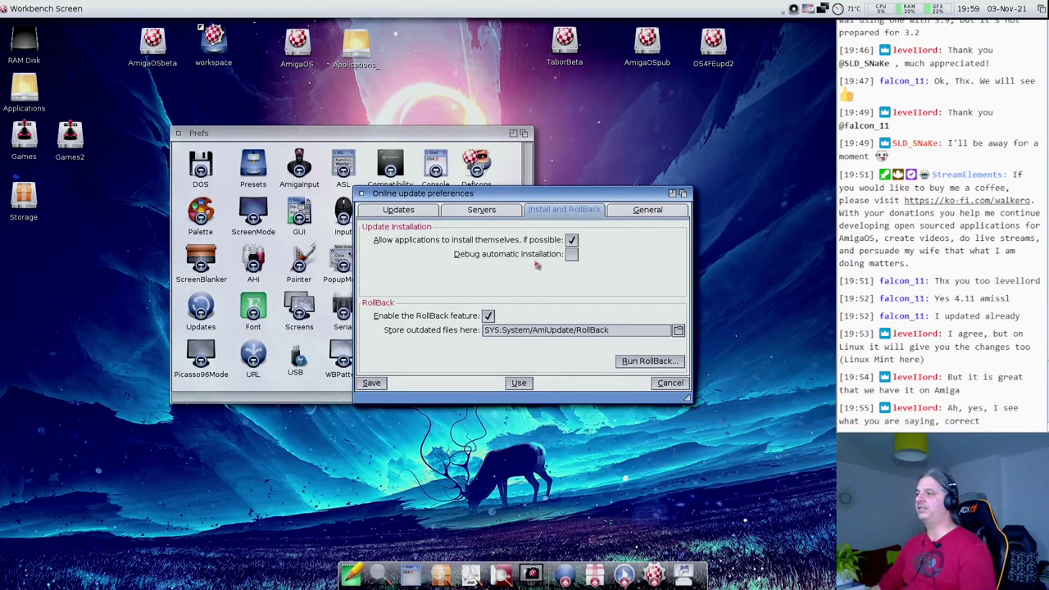
mouse_move(573, 261)
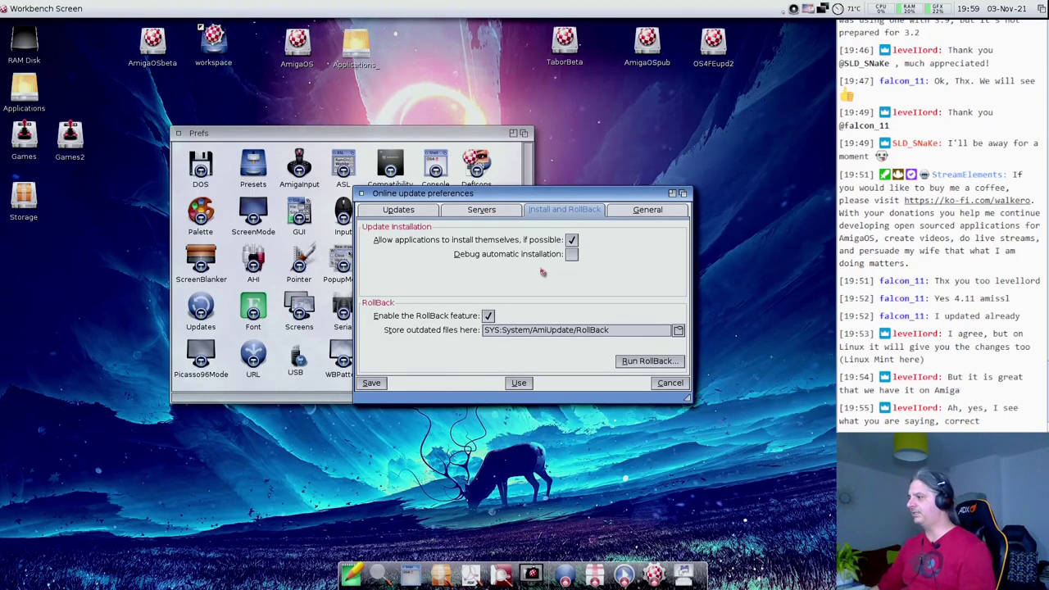
click(648, 214)
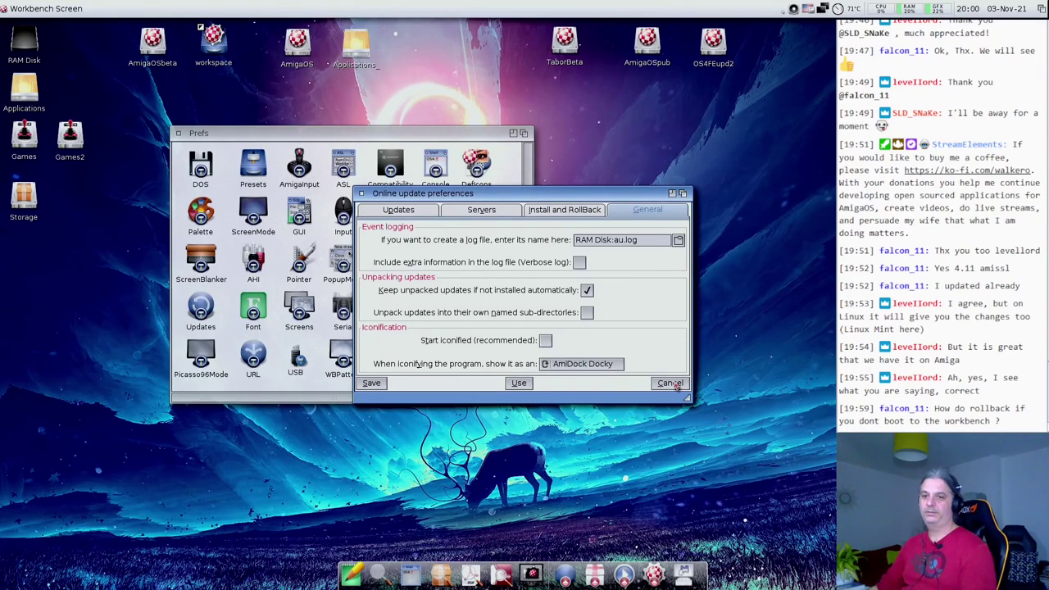
click(671, 384)
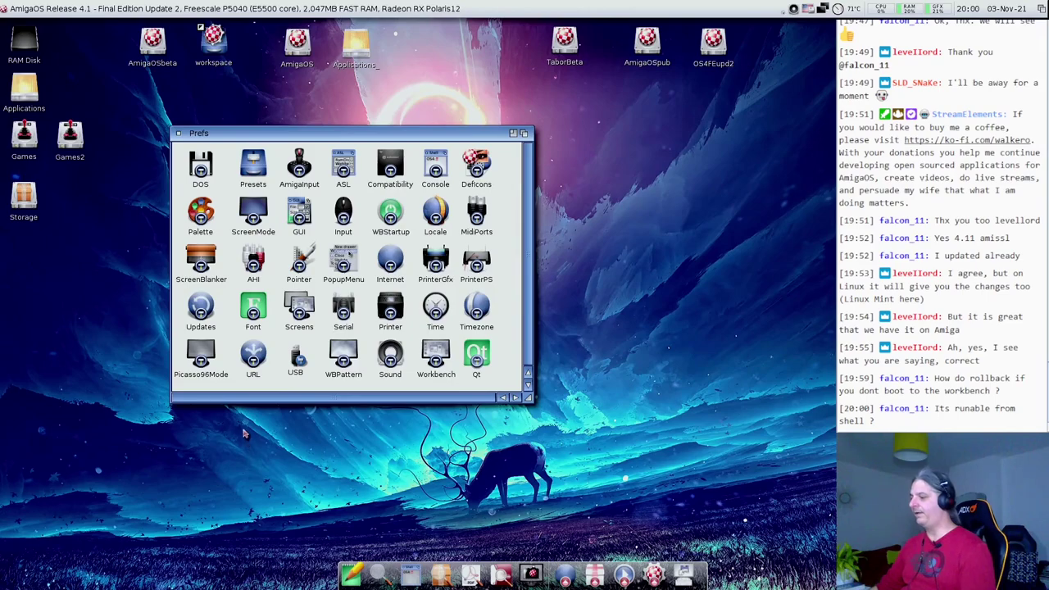
click(412, 578)
drag(207, 36, 411, 332)
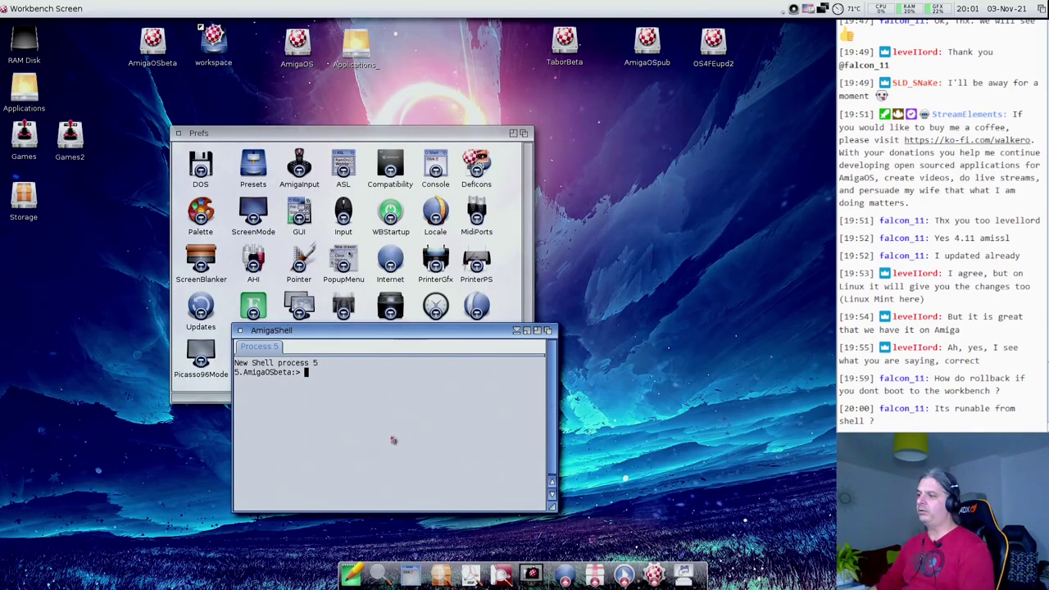
click(240, 330)
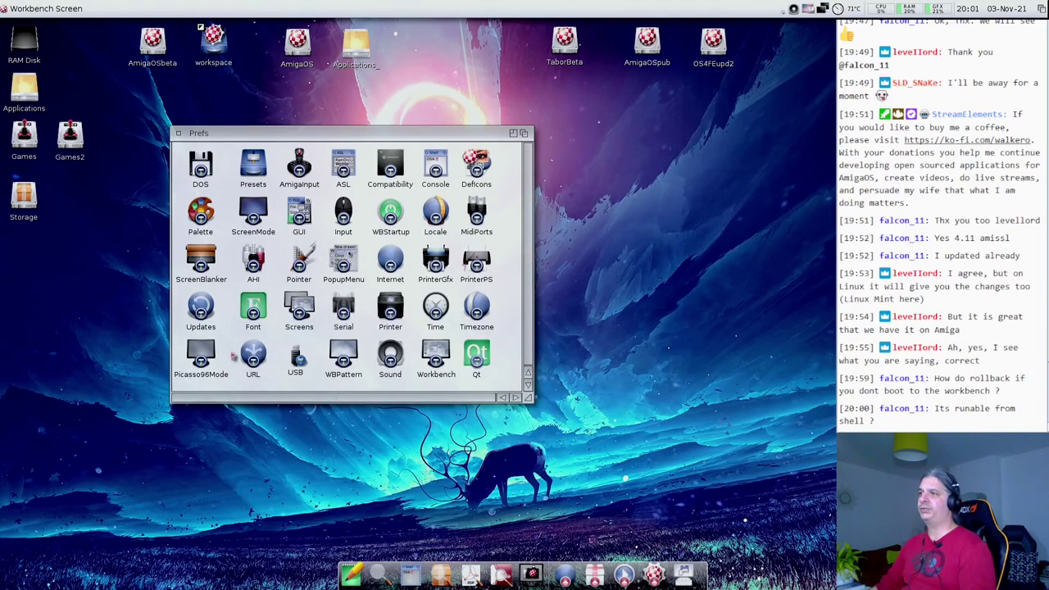
Open the AmiUpdate drawer inside AmigaOSbeta's System drawer and enlarge its window to show all its files.
double_click(158, 53)
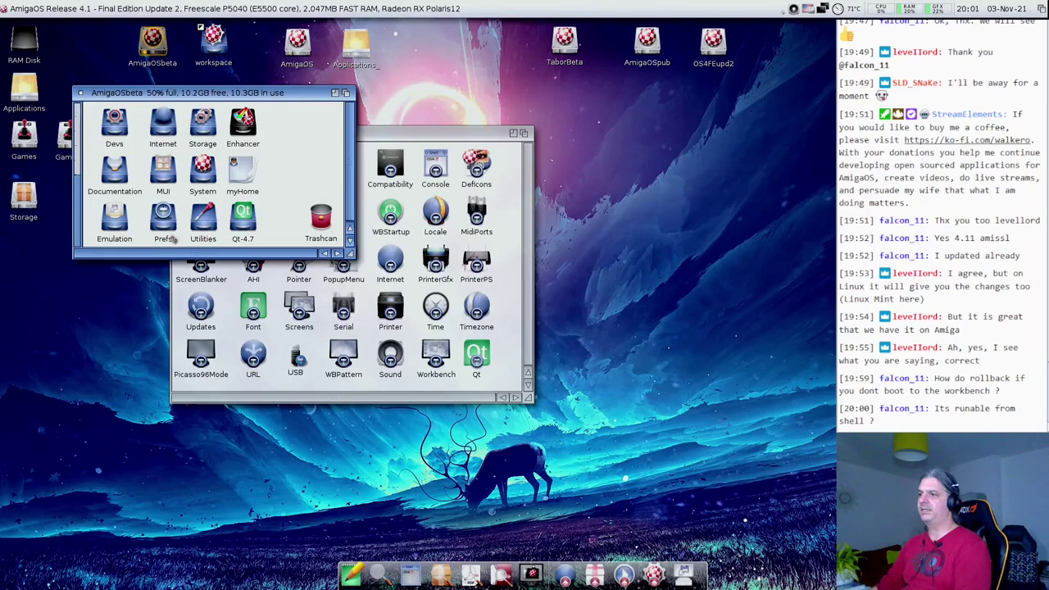
double_click(214, 176)
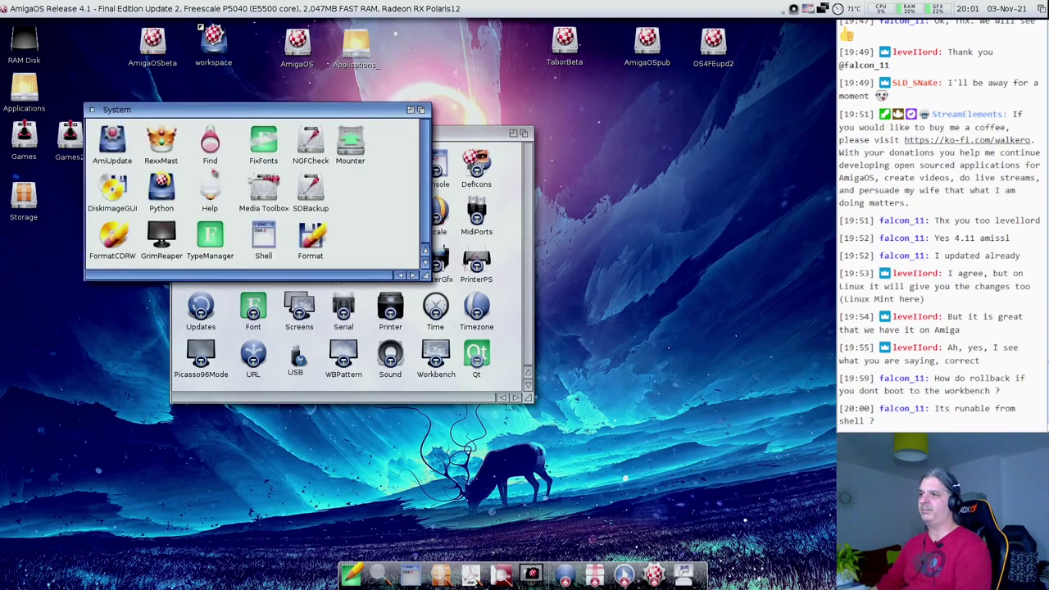
double_click(113, 141)
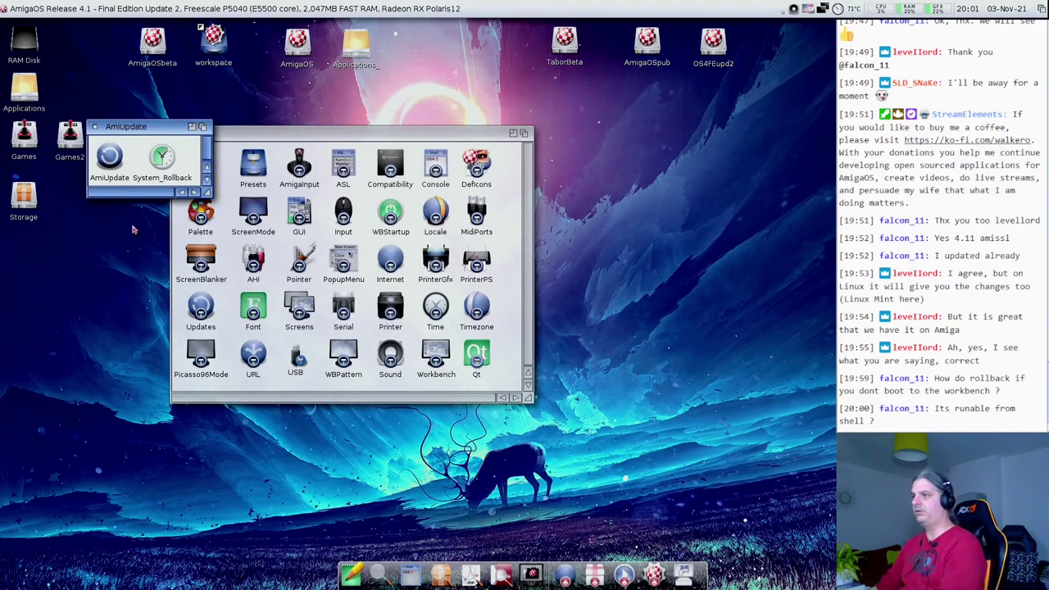
drag(208, 193, 373, 405)
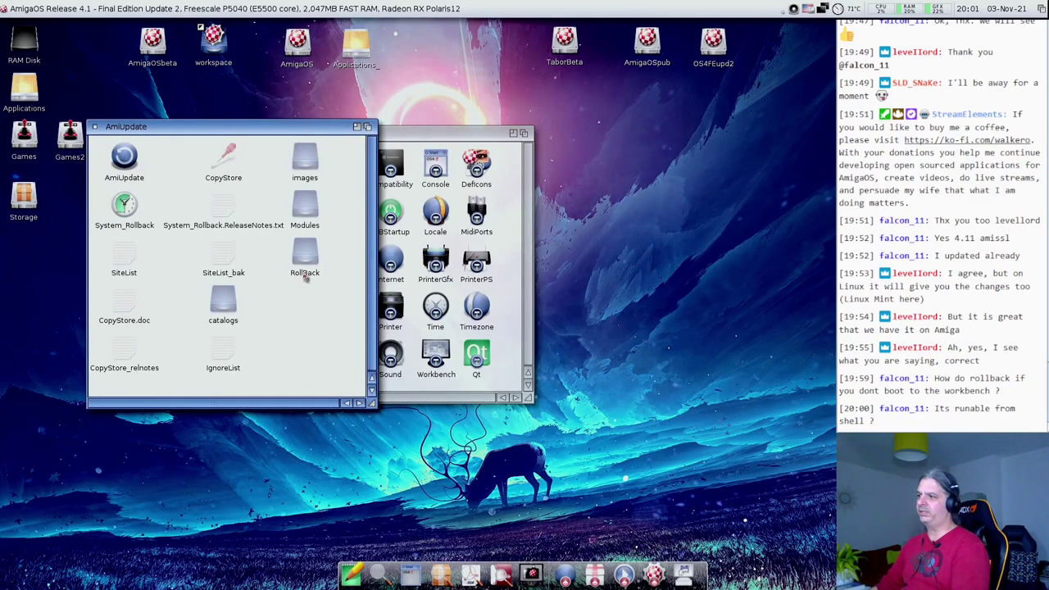
Examine the dated backups in the RollBack drawer and the files stored under 2021-01-19, and close both drawers.
click(309, 255)
double_click(309, 255)
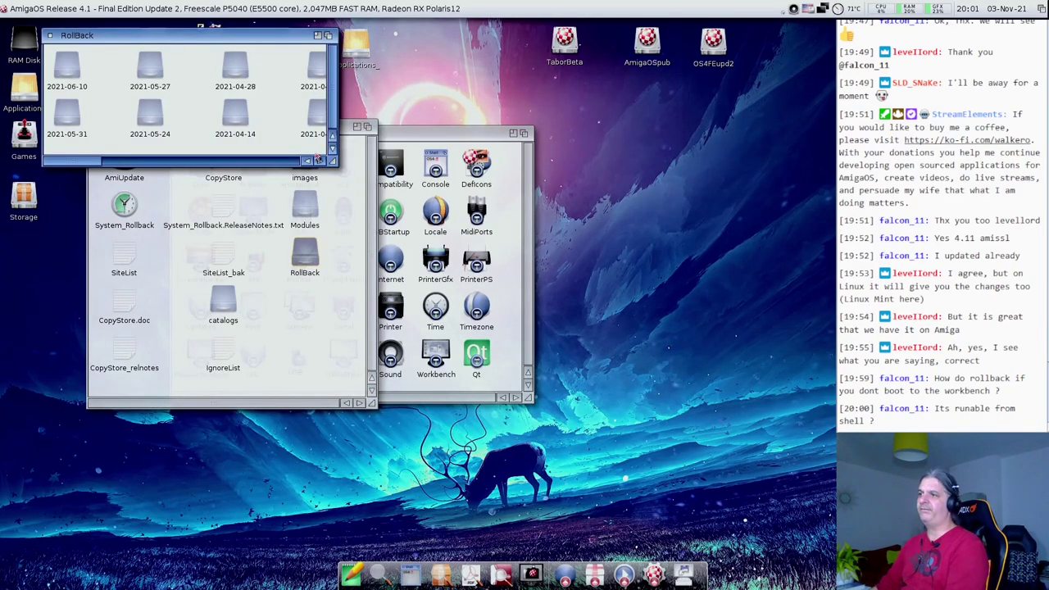
drag(332, 161, 355, 380)
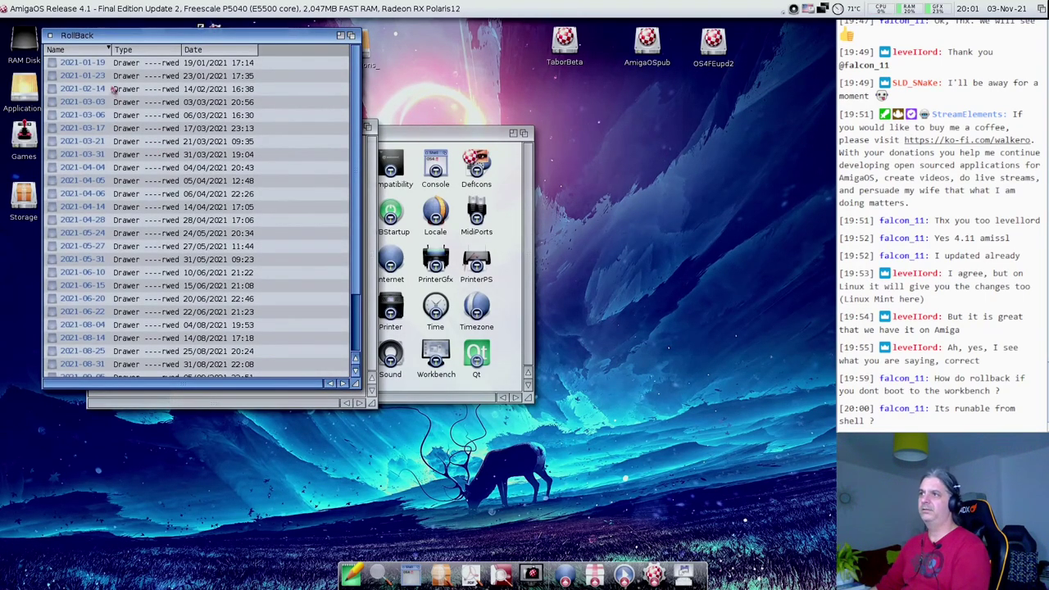
double_click(102, 66)
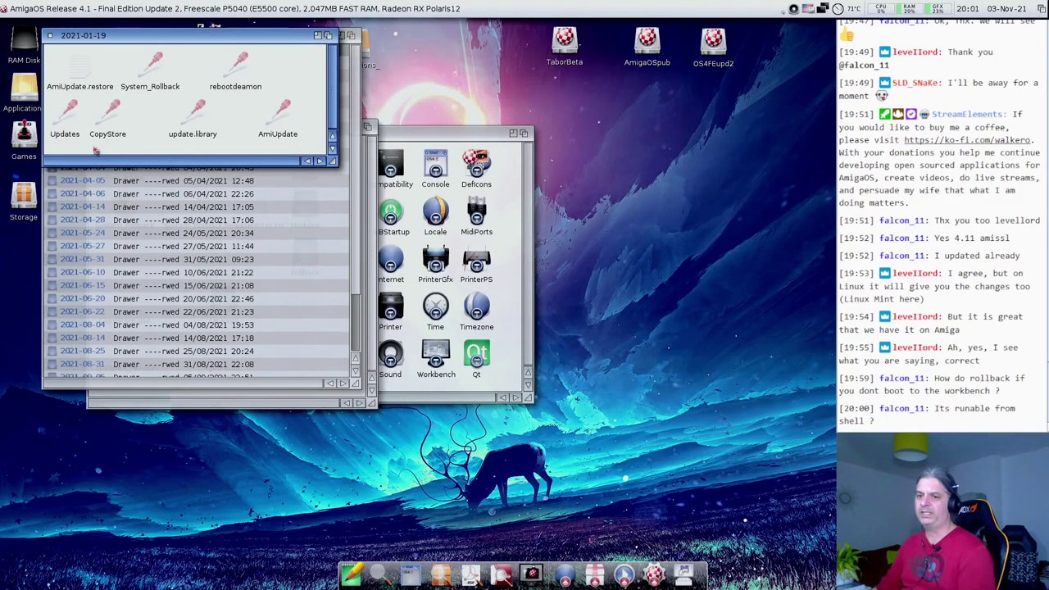
click(50, 35)
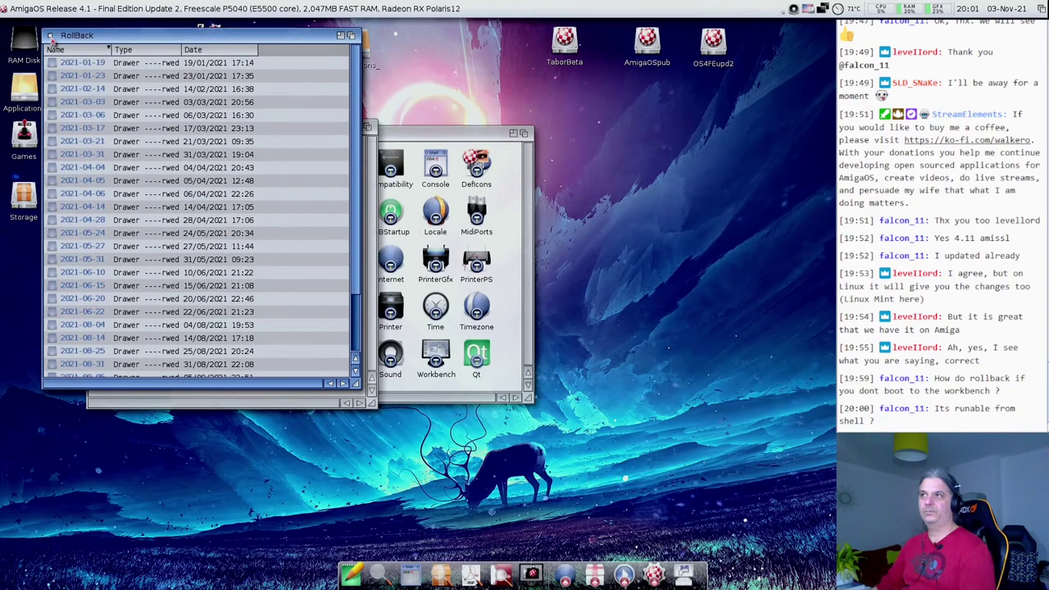
click(50, 35)
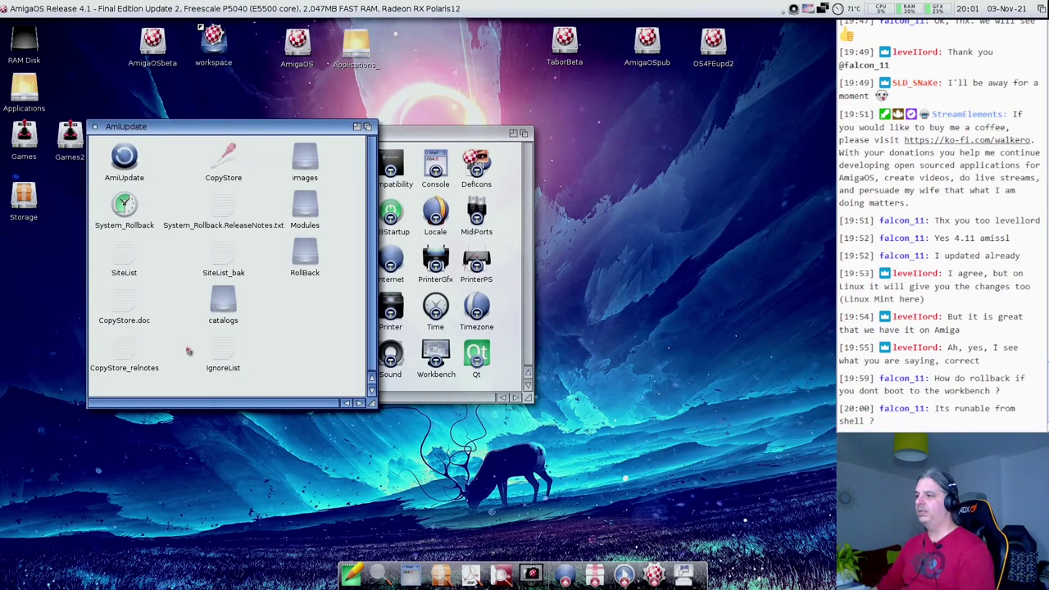
Run "System_Rollback ?" from a shell opened in the AmiUpdate drawer, and close System RollBack, the shell and the drawer.
right_click(277, 312)
mouse_move(302, 330)
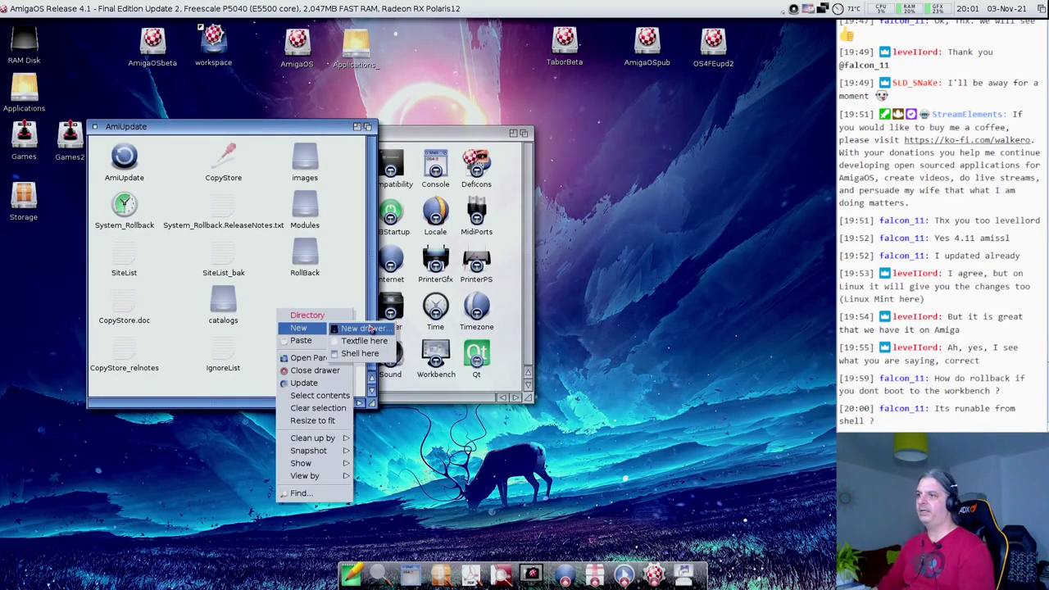
click(363, 353)
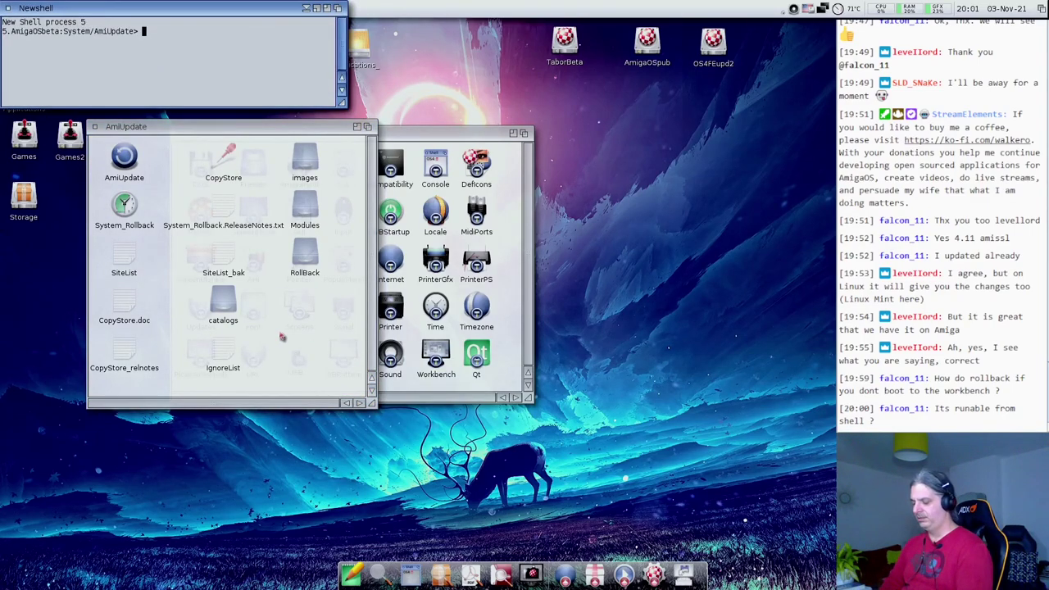
text(syst)
key(Tab)
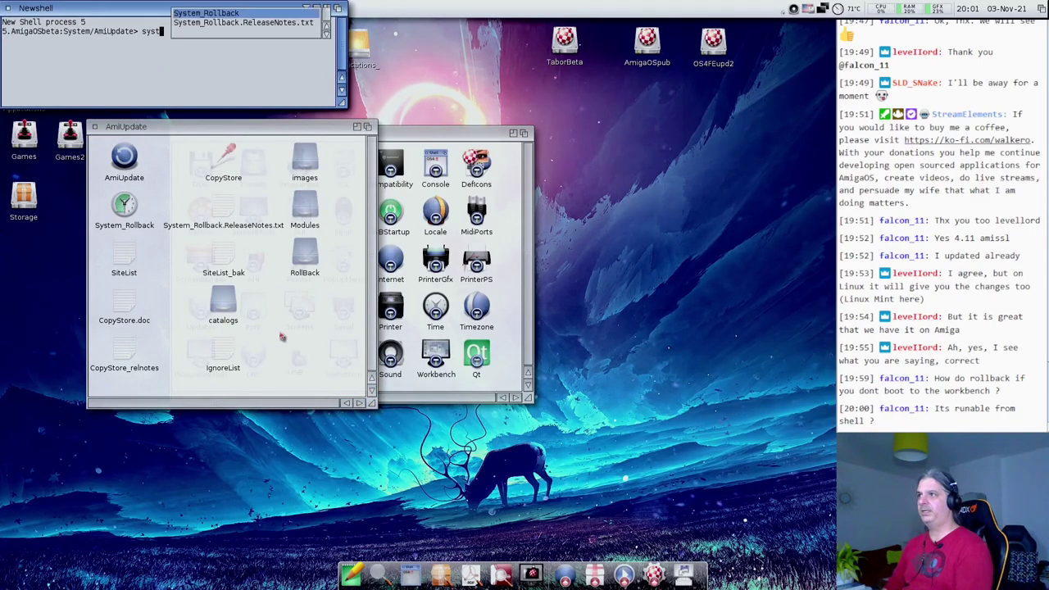
key(Return)
text(?)
key(Return)
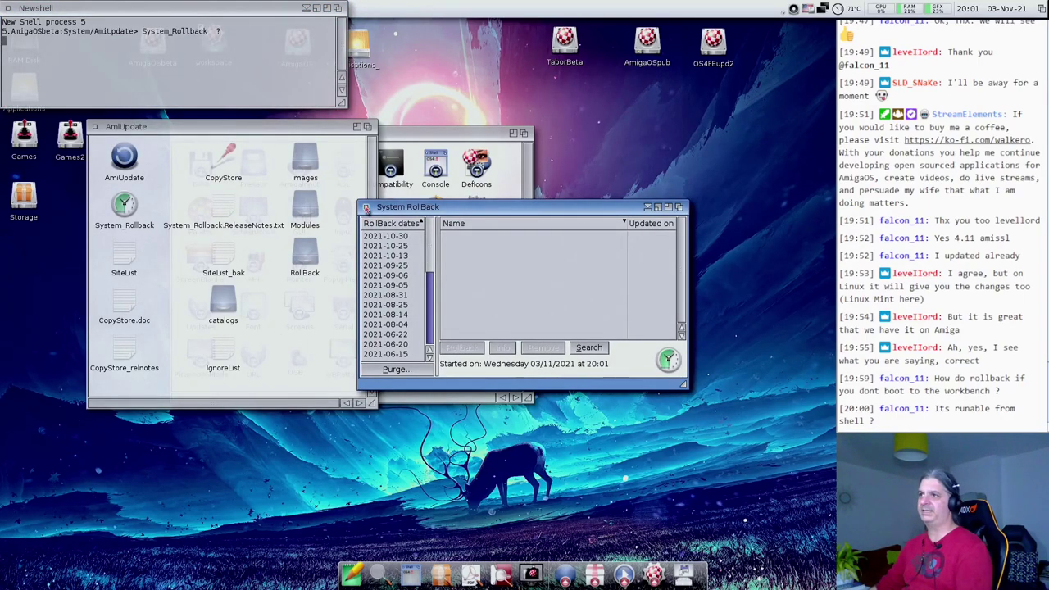
click(366, 208)
click(7, 9)
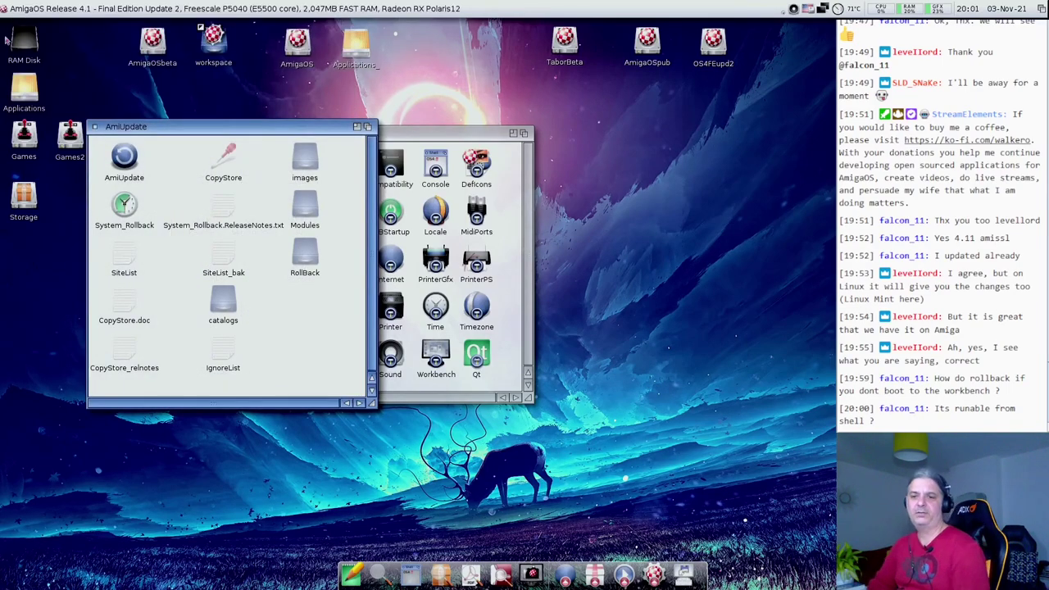
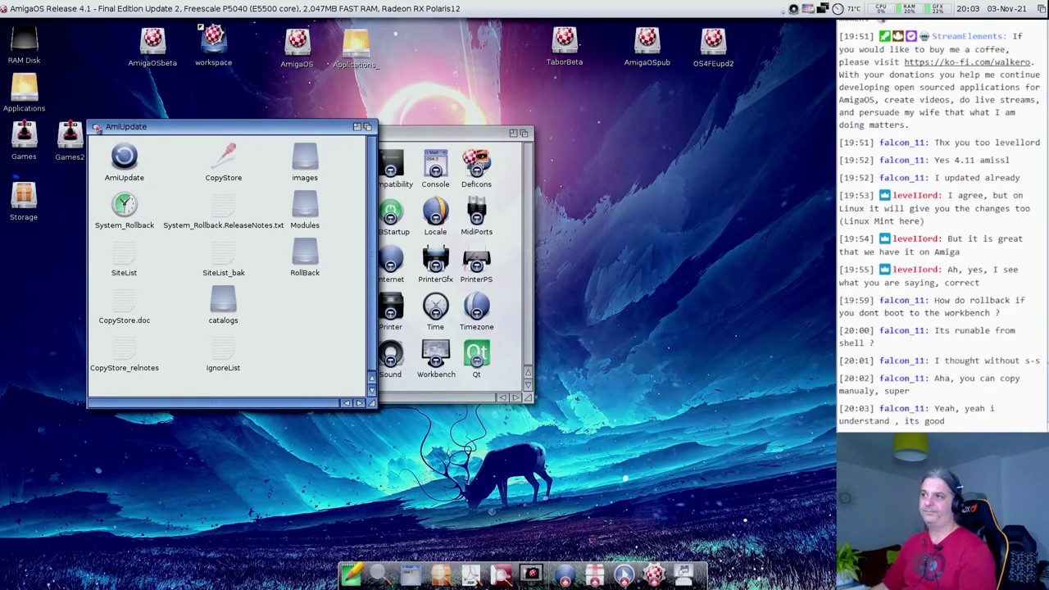
click(96, 127)
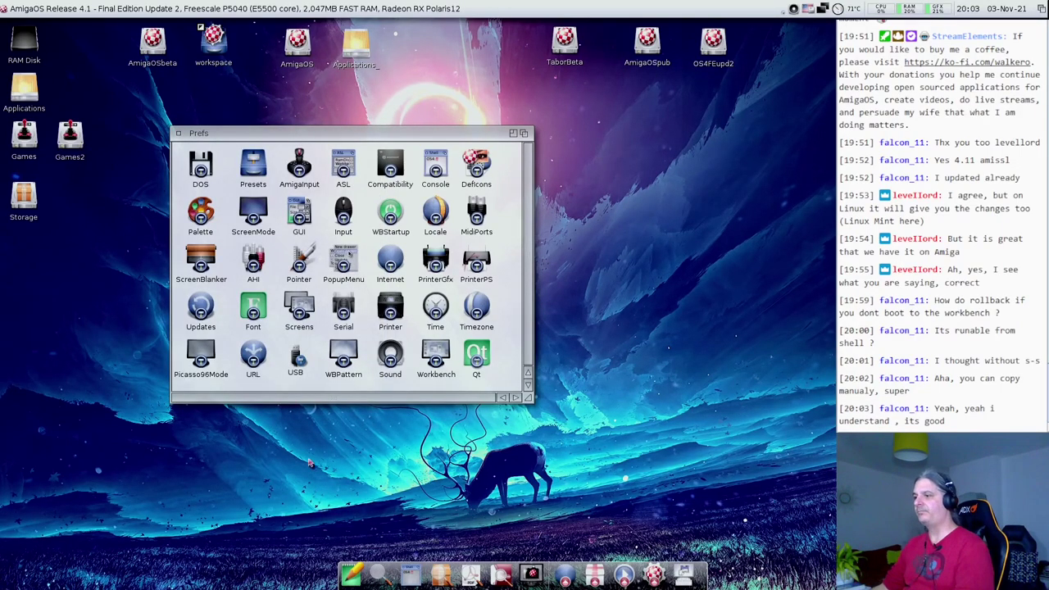
Open the Font preferences from the Prefs drawer, and move and enlarge the window to show a bigger font preview.
click(274, 396)
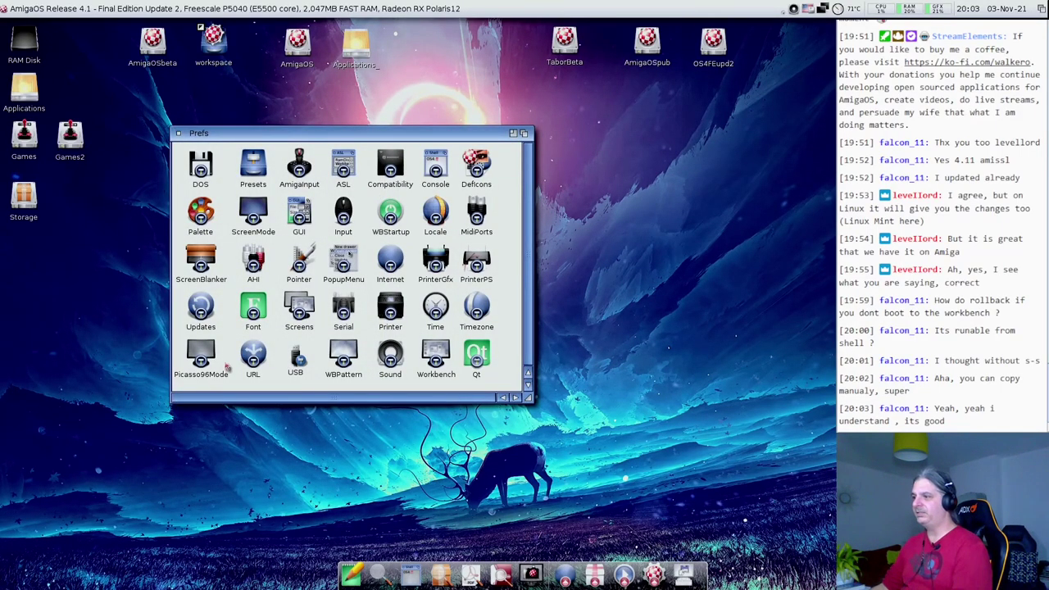
click(250, 310)
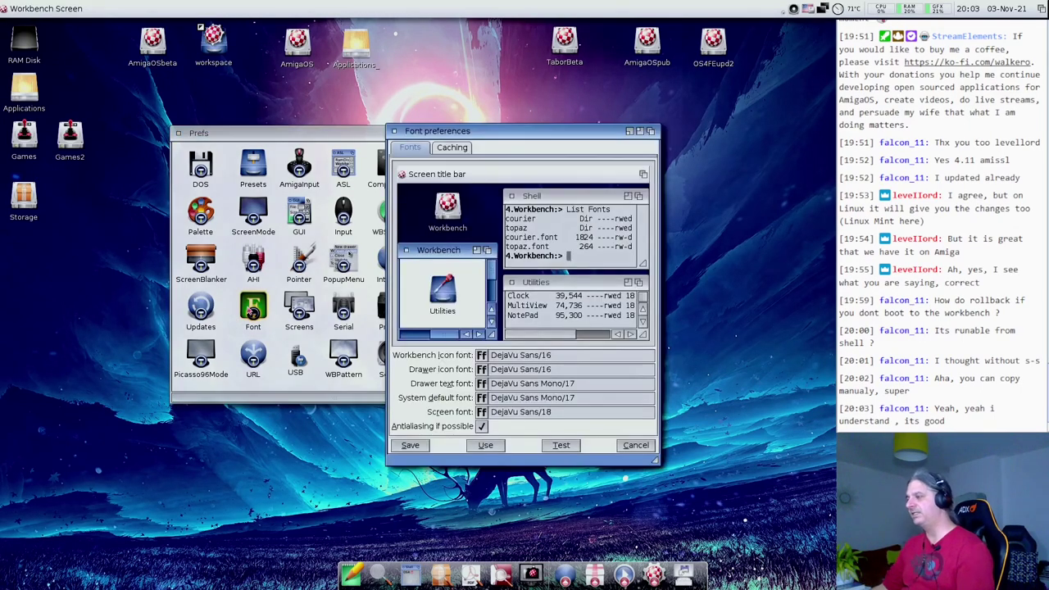
drag(492, 131, 320, 86)
drag(482, 414, 667, 505)
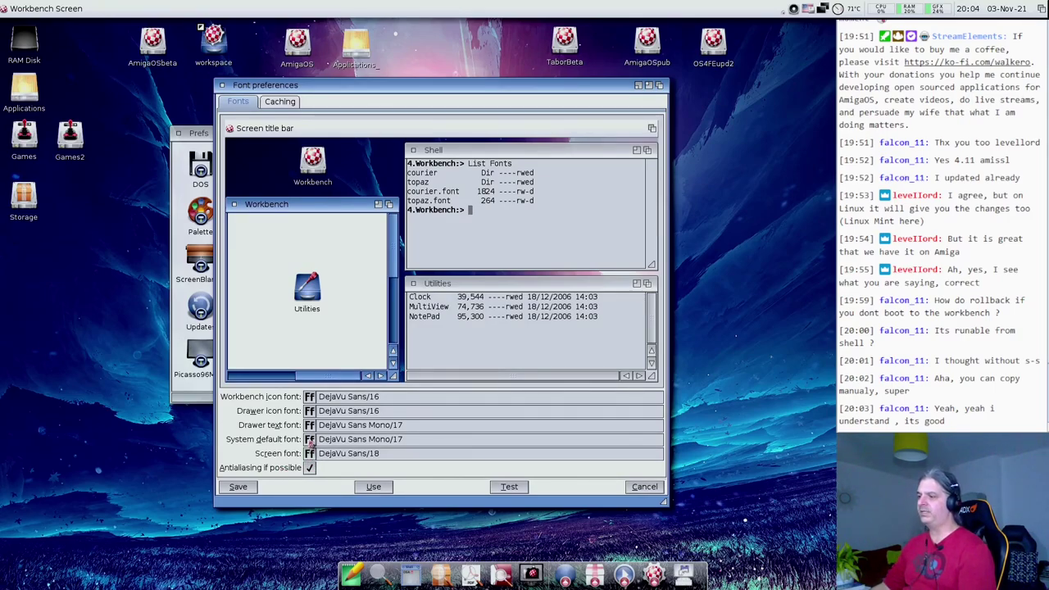
Preview DejaVu Sans at sizes 17 and 18 for the Workbench icon font, check the text modes, and cancel the selection.
click(310, 397)
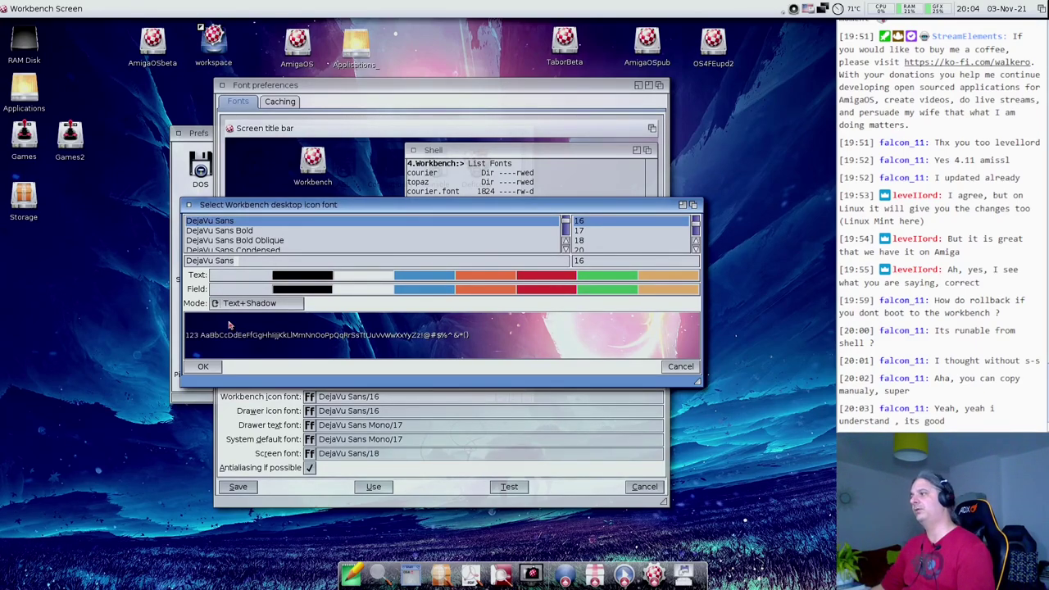
click(600, 233)
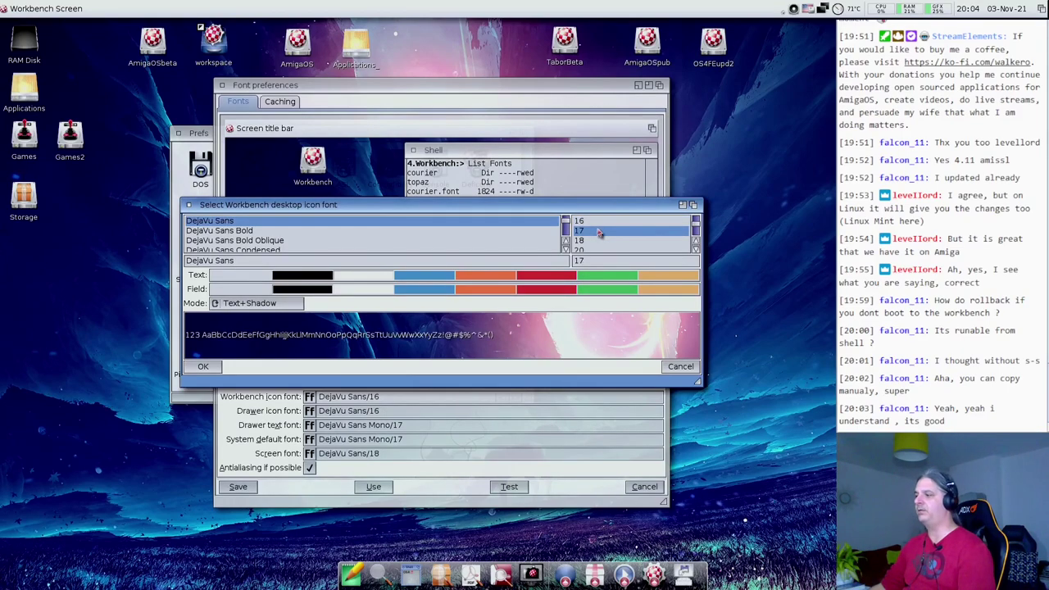
click(597, 241)
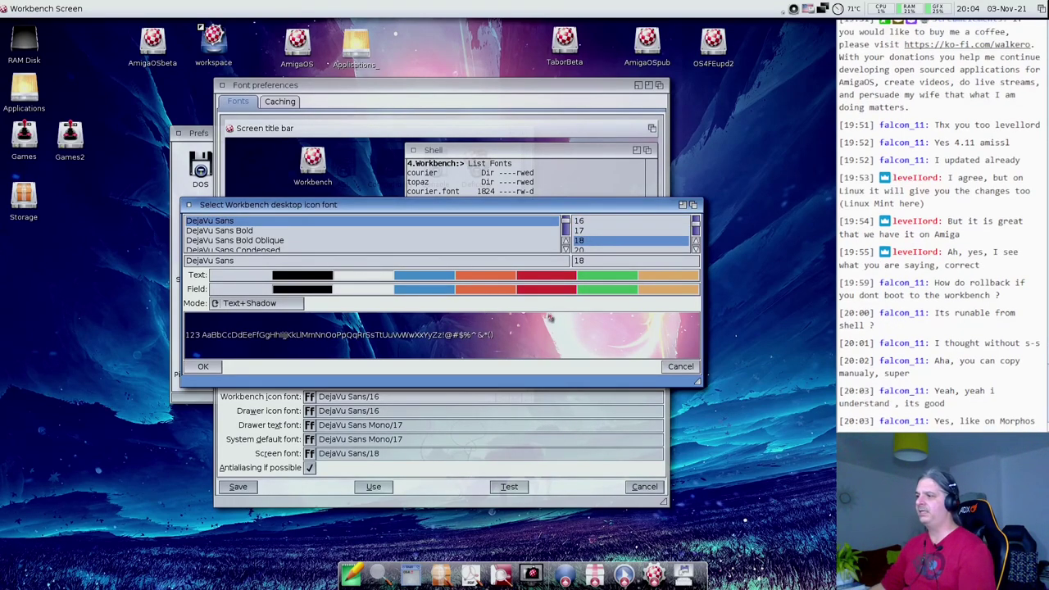
click(257, 305)
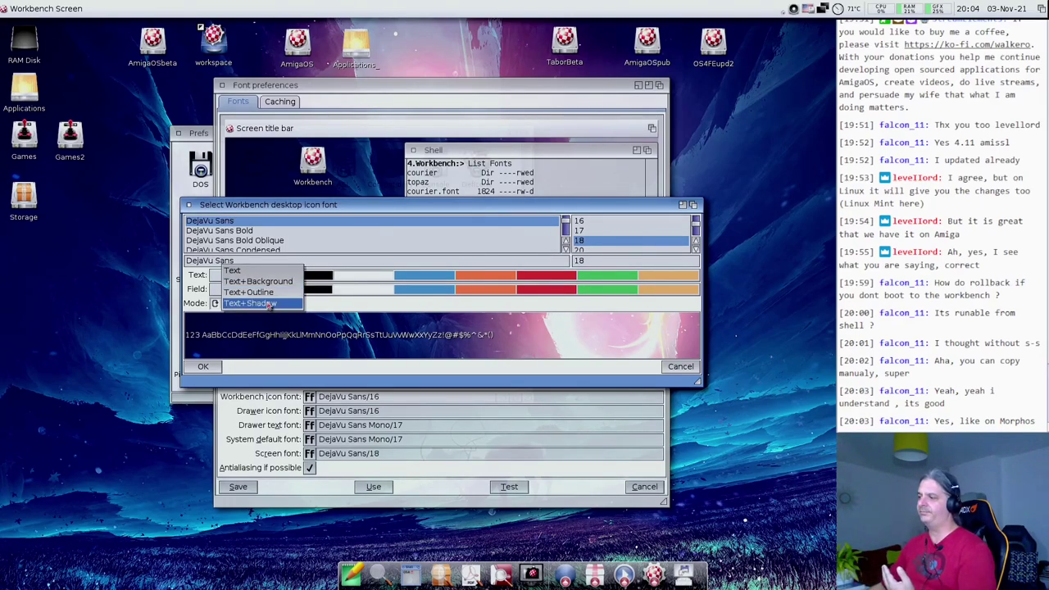
click(269, 304)
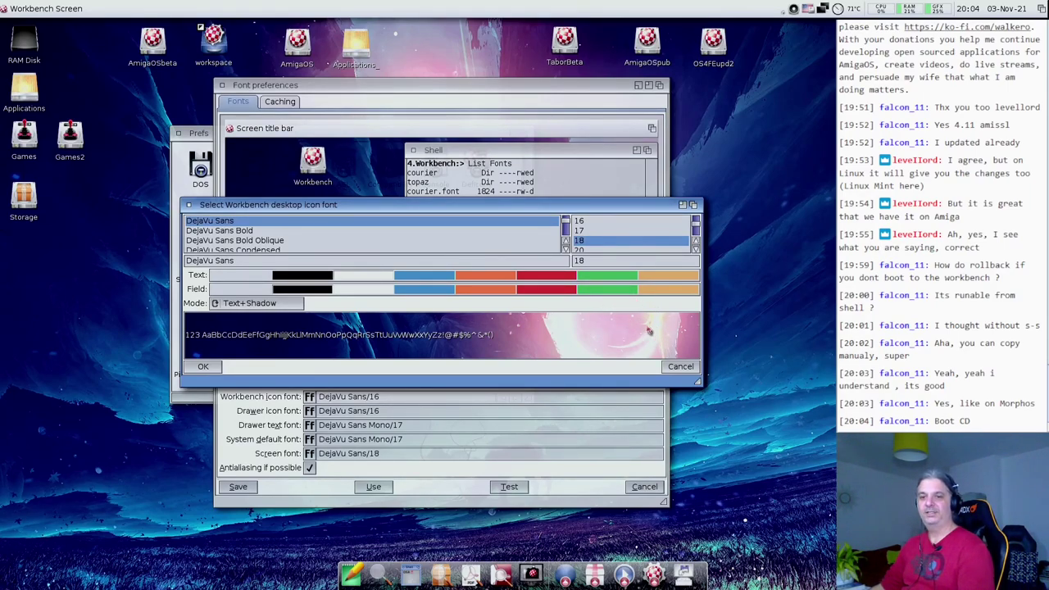
click(694, 367)
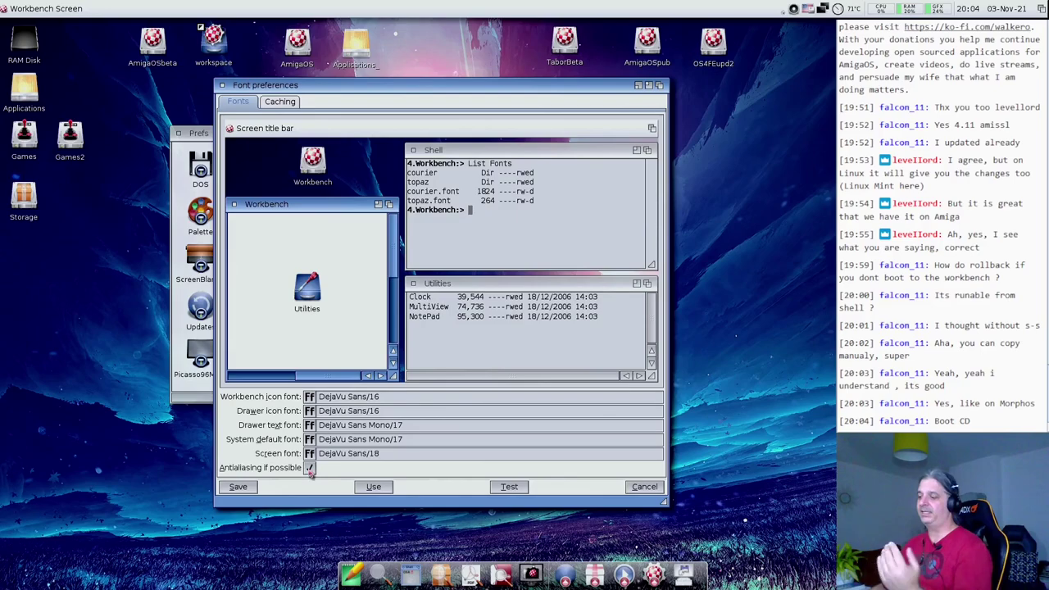
Enlarge the Font preferences window further and change the drawer icon font to DejaVu Sans Bold Oblique.
mouse_move(311, 470)
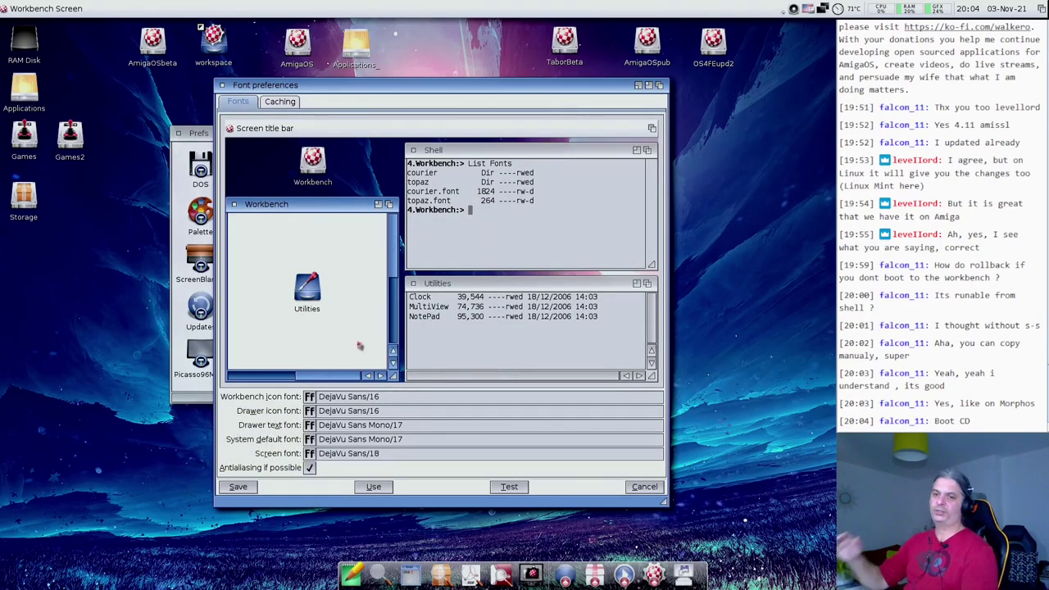
mouse_move(428, 331)
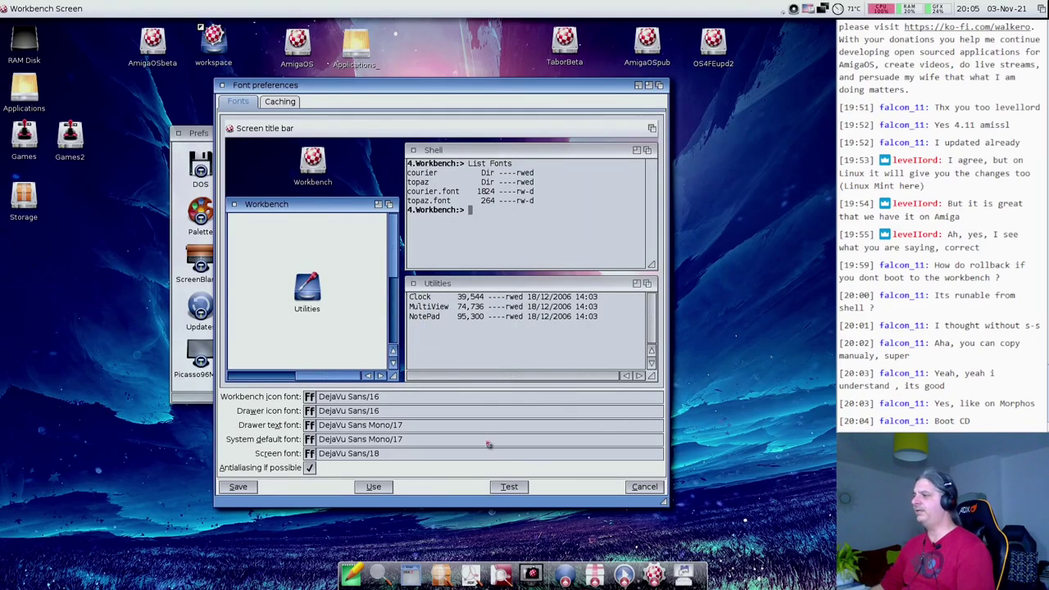
drag(663, 502, 689, 553)
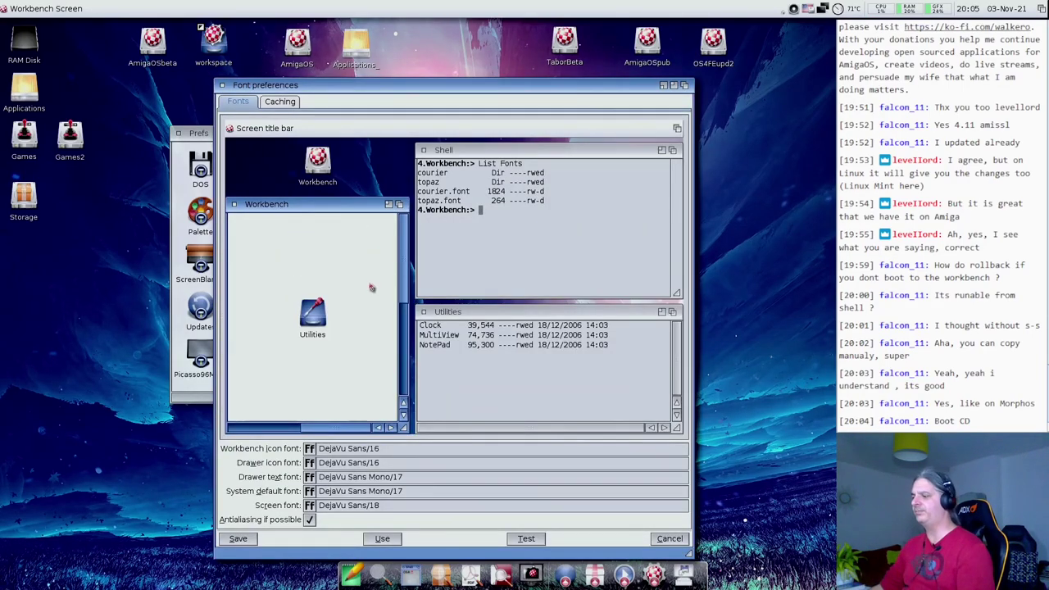
click(310, 464)
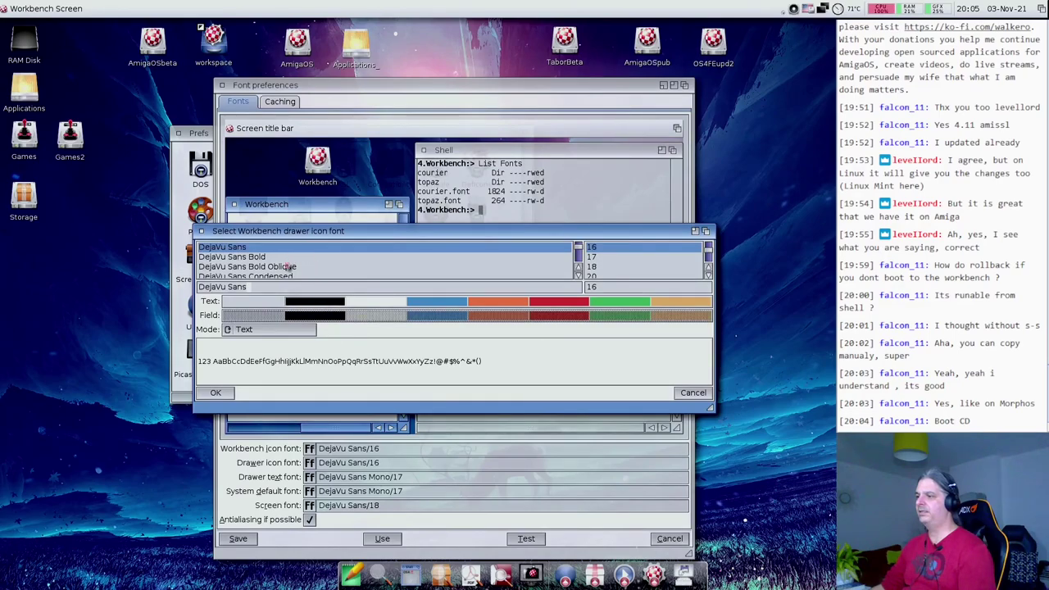
click(287, 268)
click(229, 392)
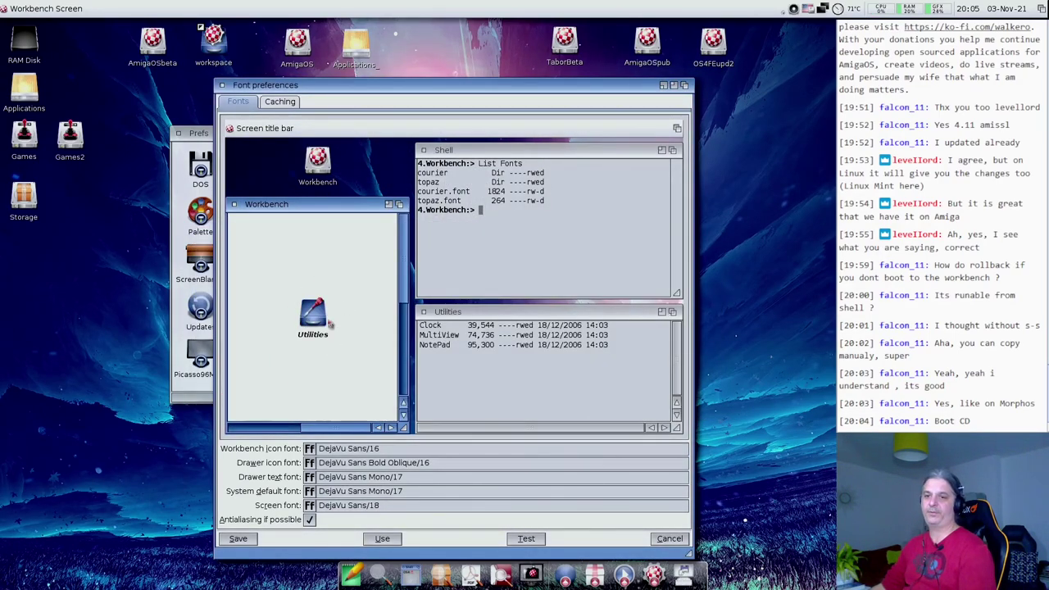
View the font directories in the caching settings and run "assign" in a new shell.
click(282, 101)
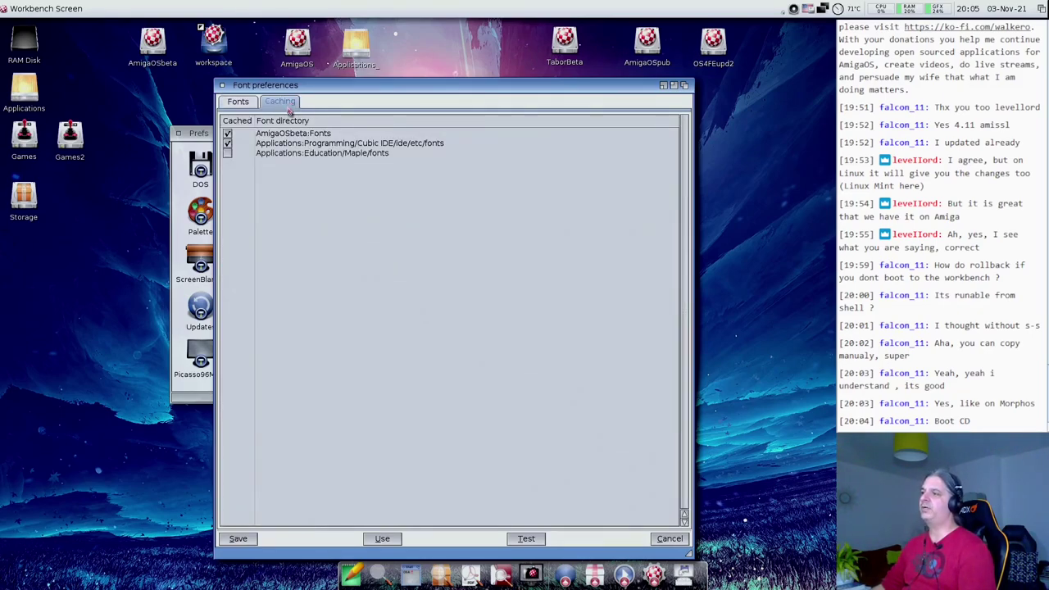
mouse_move(330, 182)
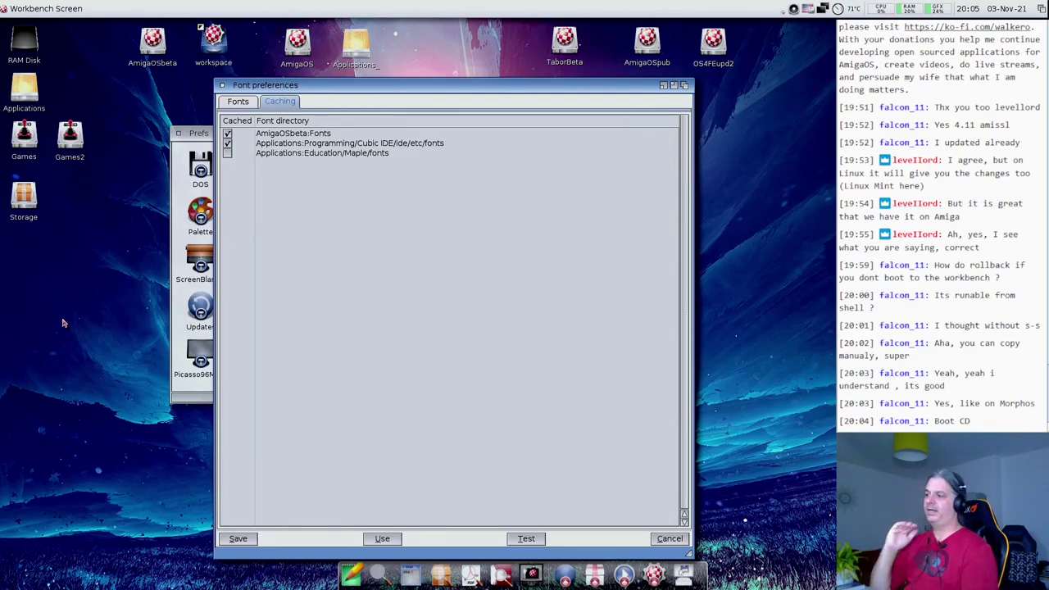
click(409, 577)
text(assign)
key(Return)
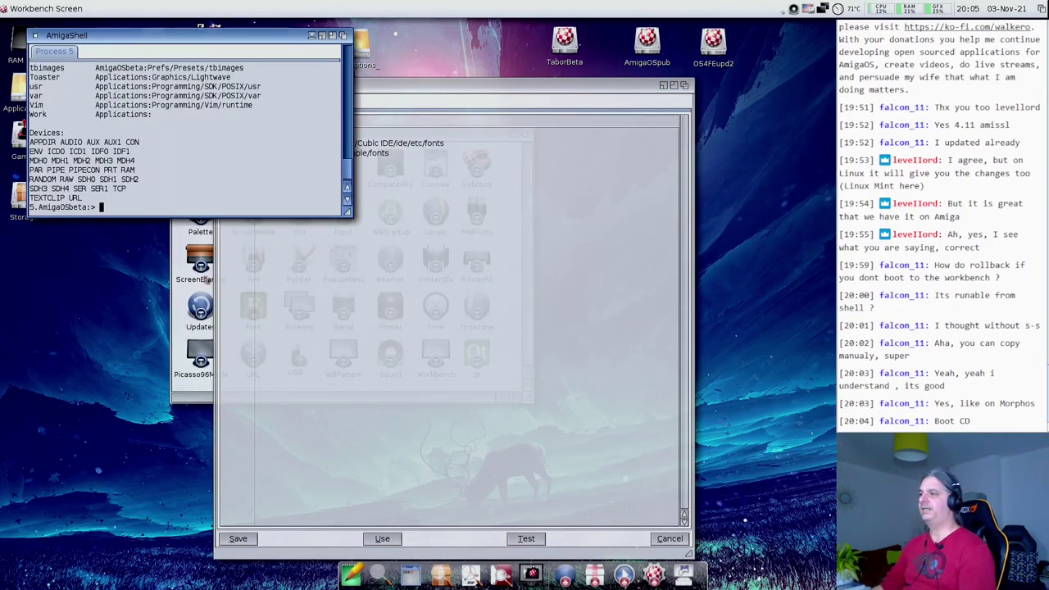
Enlarge the shell, highlight the directories assigned to FONTS, and close the shell and the Font preferences without saving.
drag(348, 211, 398, 586)
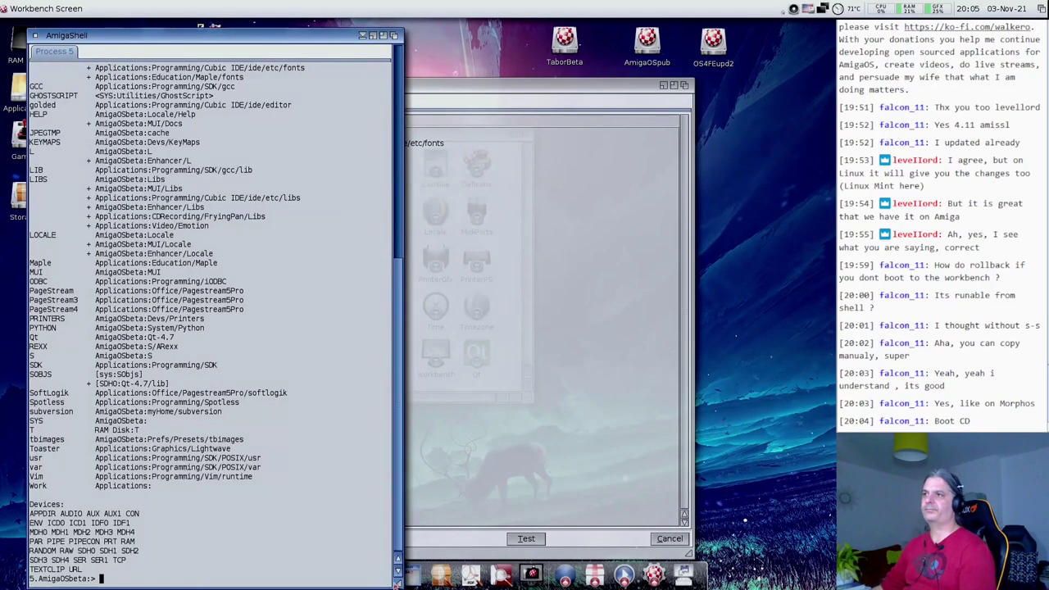
scroll(383, 270, up, 3)
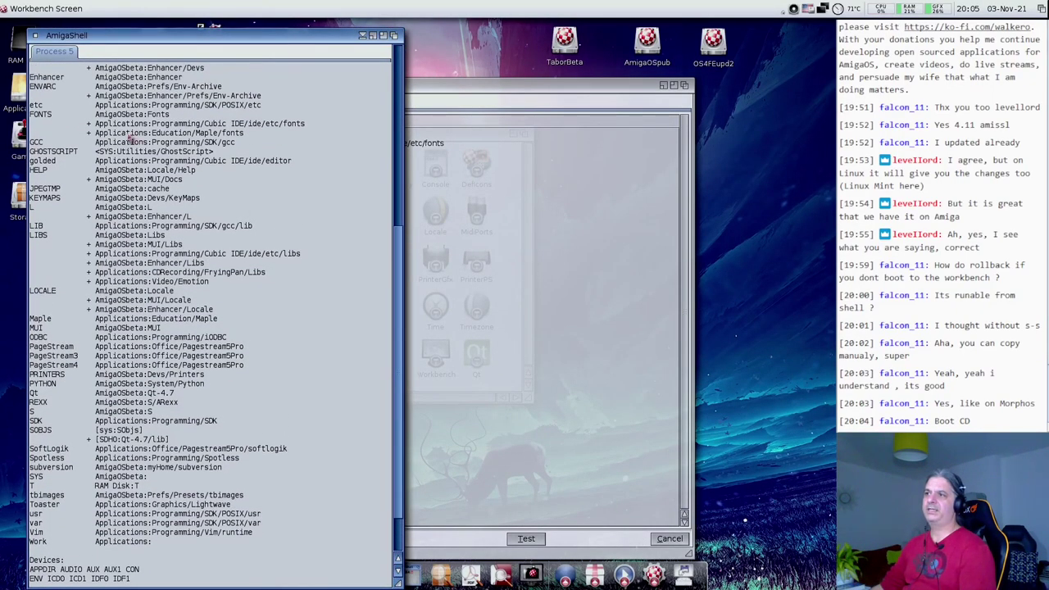
drag(98, 114, 262, 136)
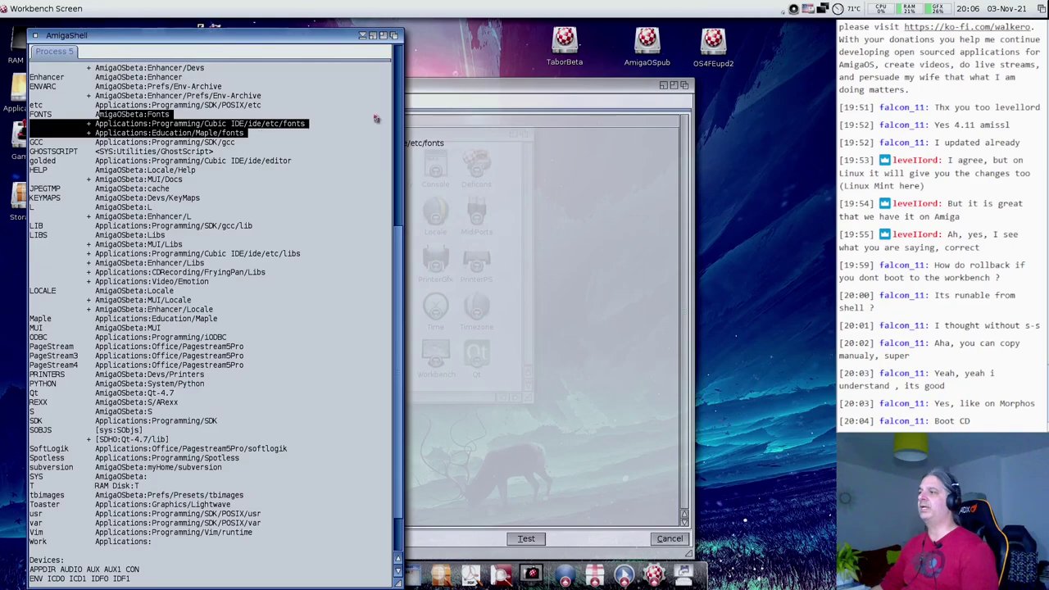
click(459, 93)
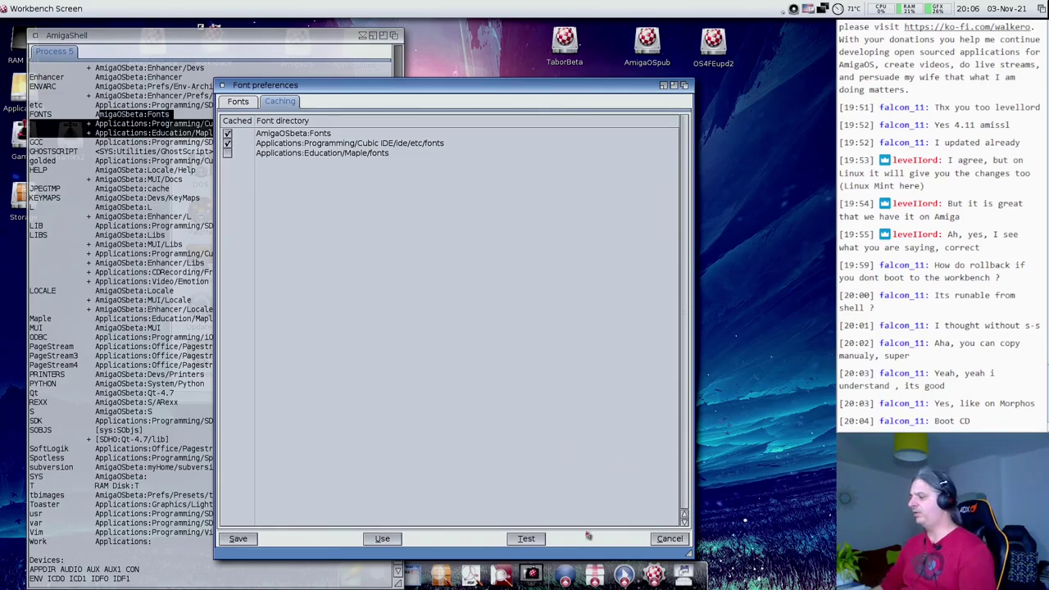
click(670, 539)
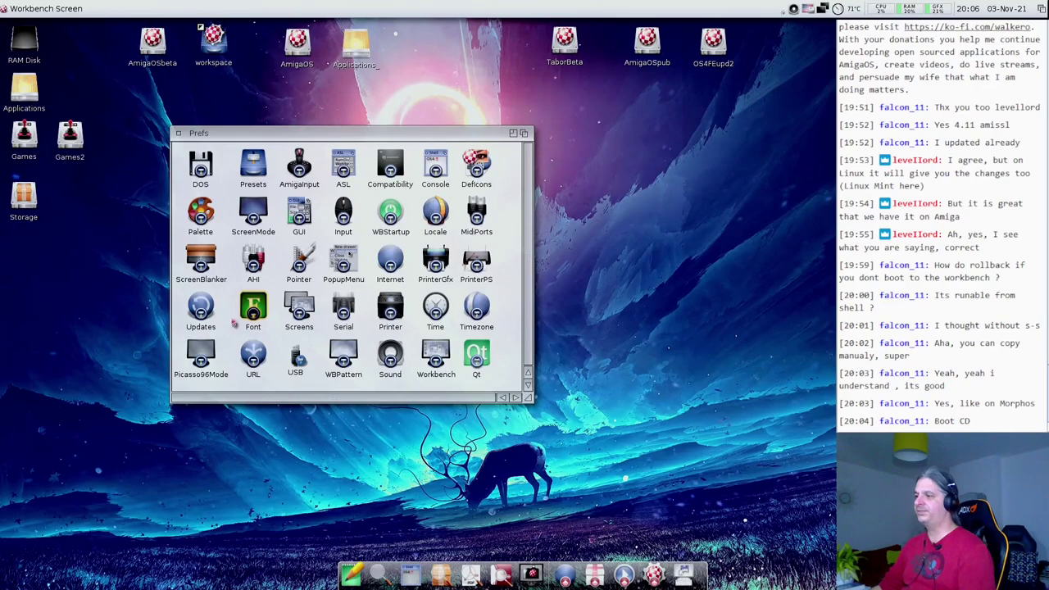
Open the Screens preferences, move the window over the Prefs drawer and widen it.
click(310, 314)
double_click(310, 313)
drag(434, 199, 280, 218)
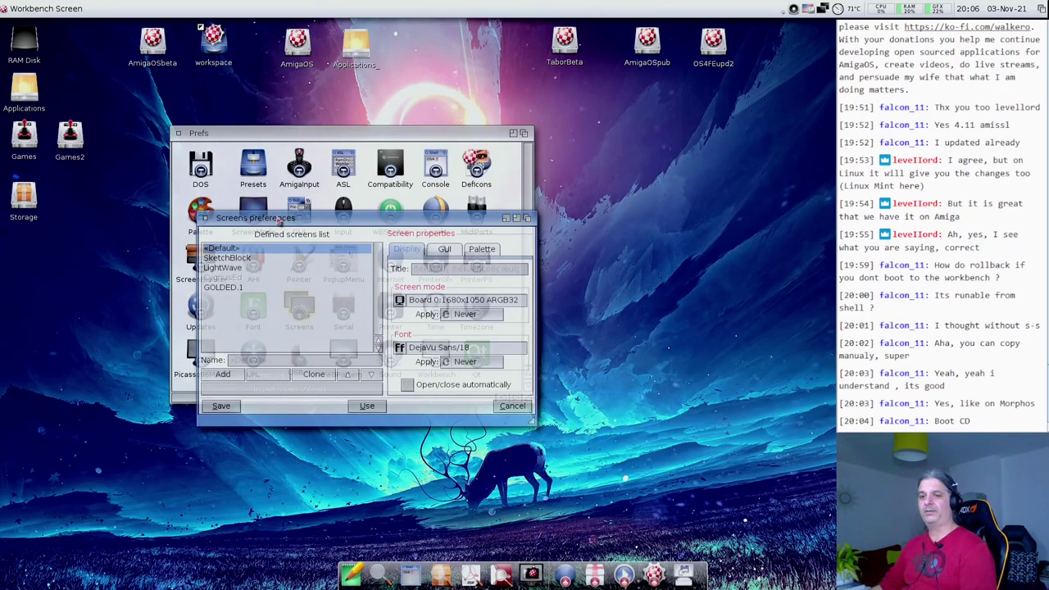
drag(279, 219, 284, 207)
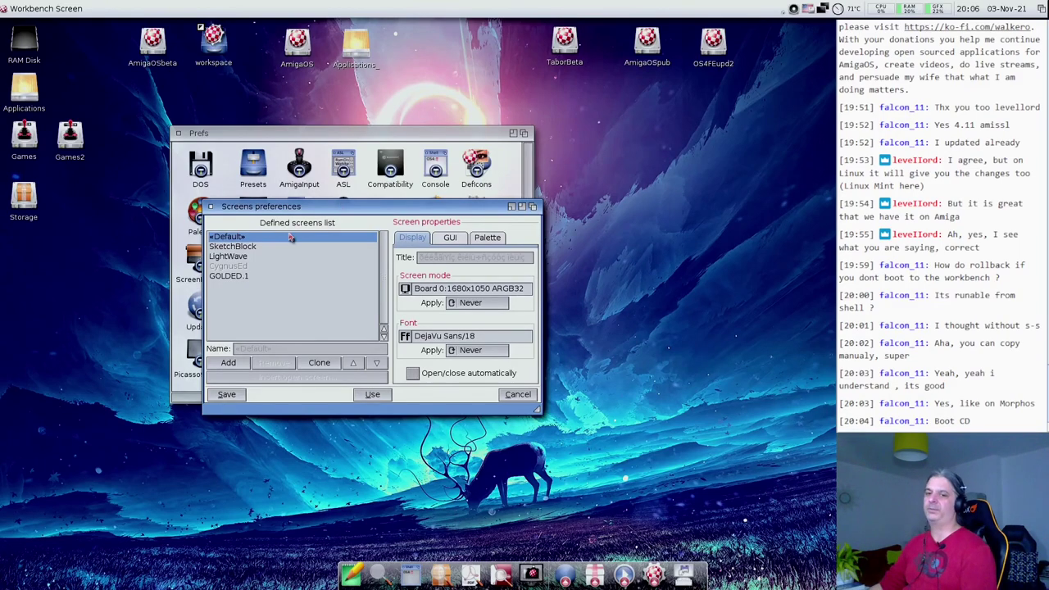
mouse_move(330, 276)
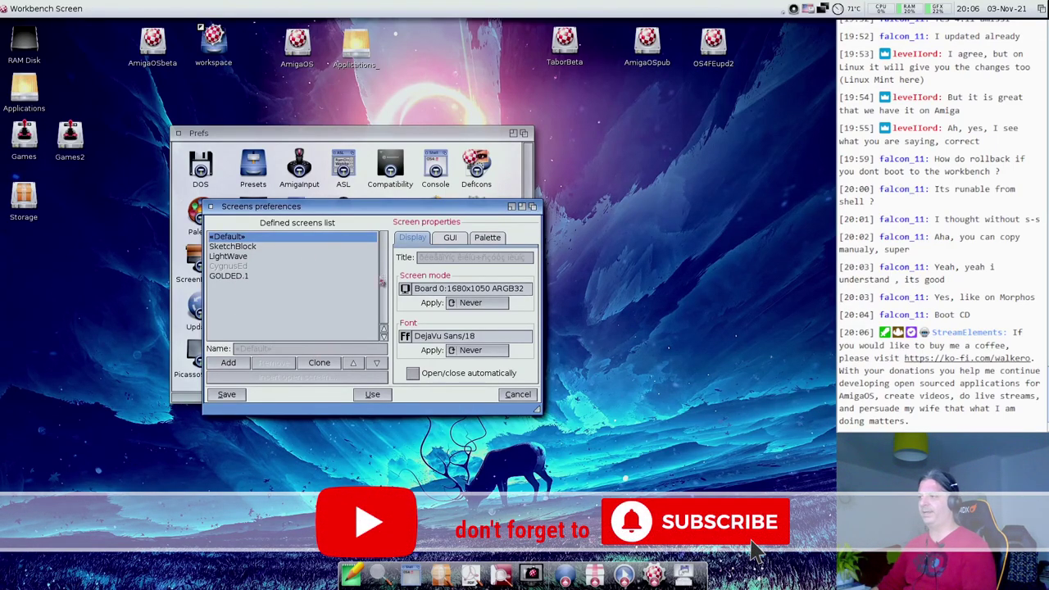
drag(346, 214, 332, 228)
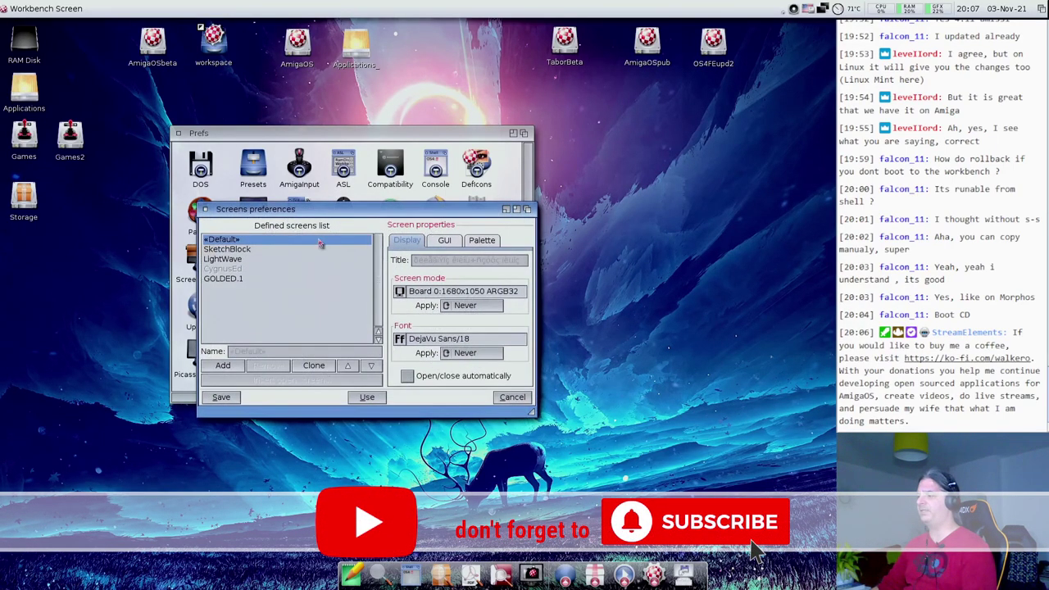
drag(531, 413, 561, 423)
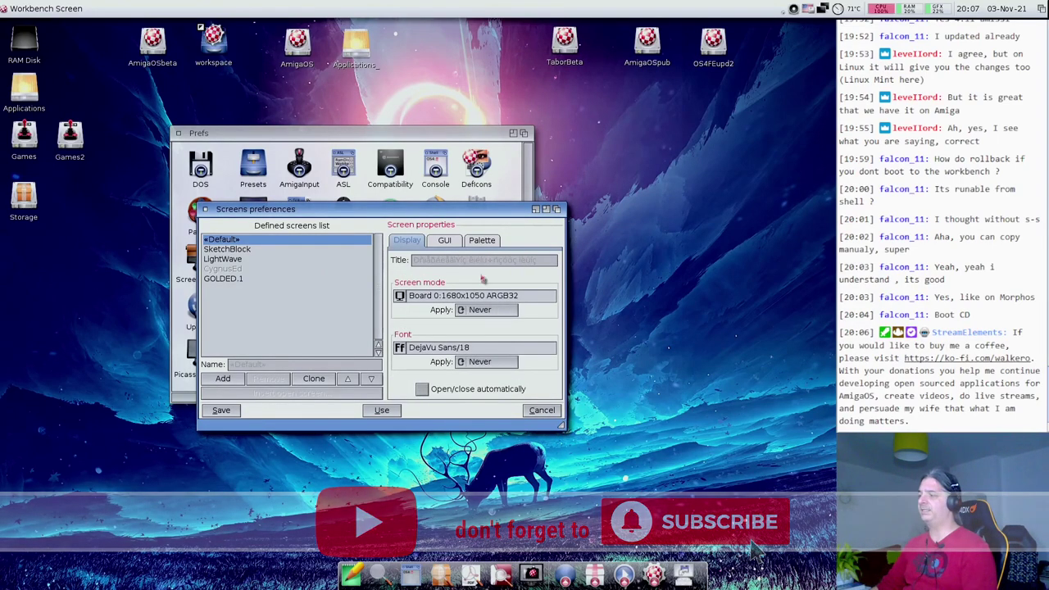
Review the GUI, Palette and Display properties of the default screen.
click(456, 241)
click(489, 241)
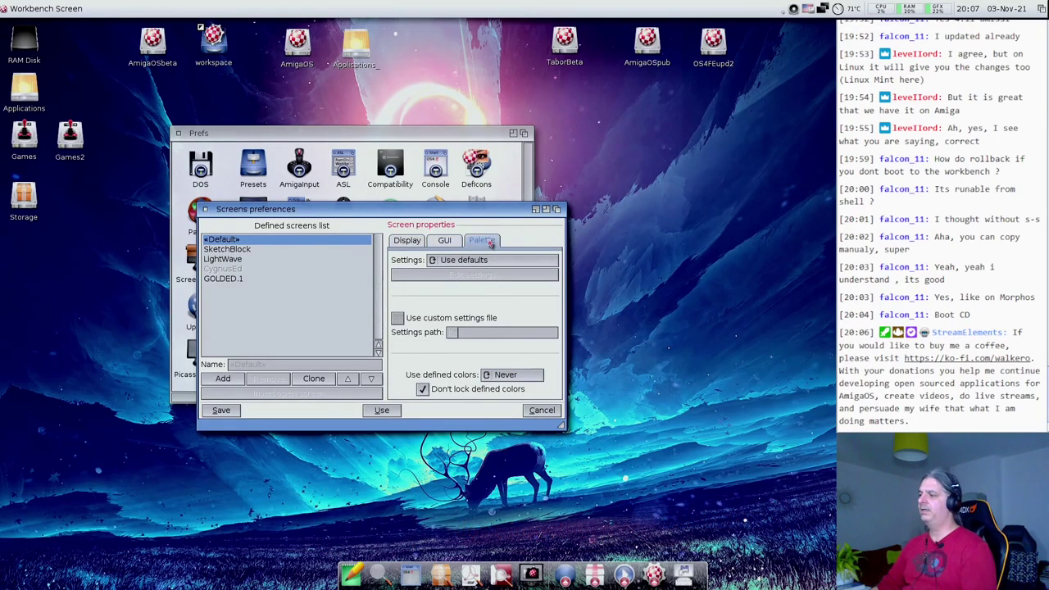
click(410, 243)
click(475, 248)
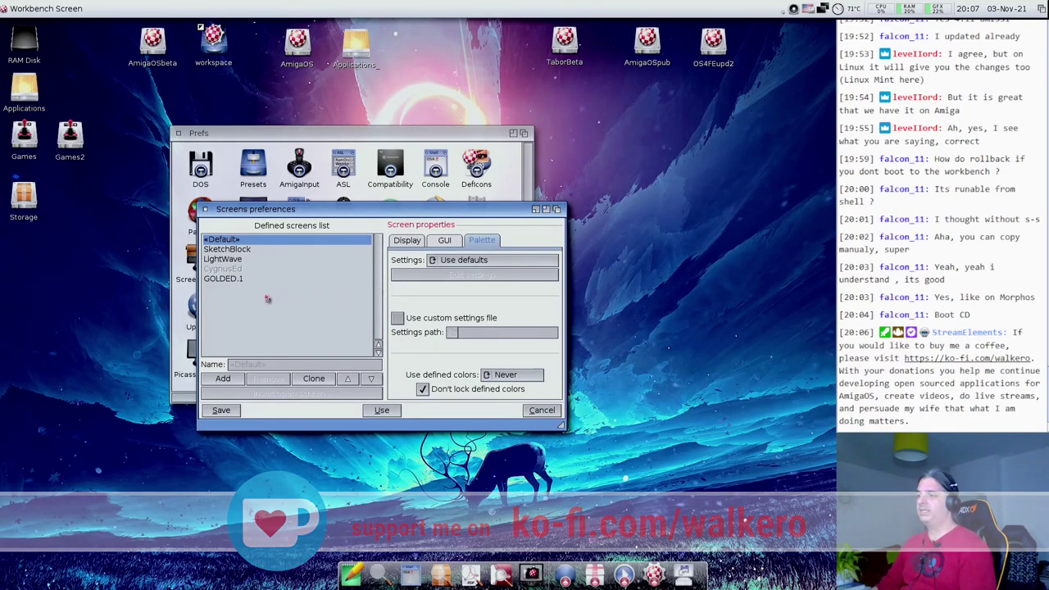
Examine the palette and display properties of the LightWave screen, highlight the size in its title, and cancel the Screens preferences.
click(216, 260)
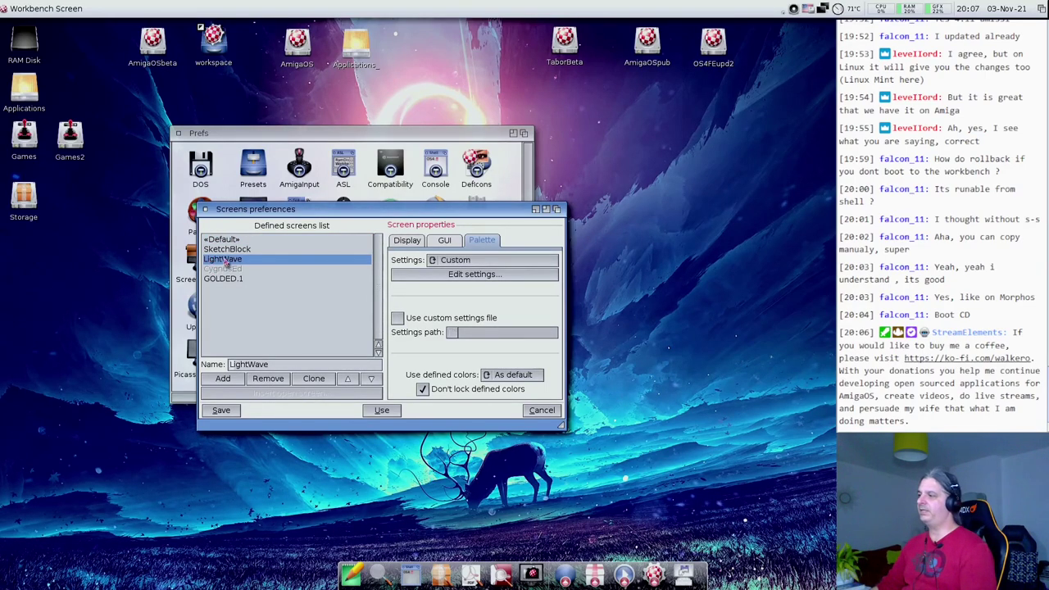
click(414, 244)
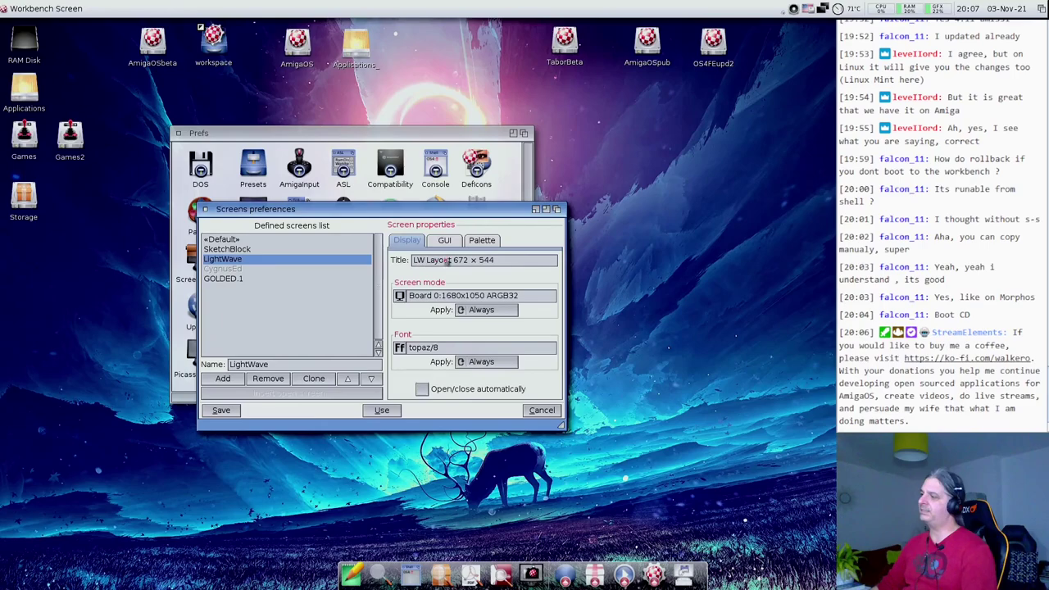
mouse_move(453, 261)
mouse_down()
mouse_move(499, 264)
mouse_move(439, 263)
mouse_move(458, 261)
mouse_up()
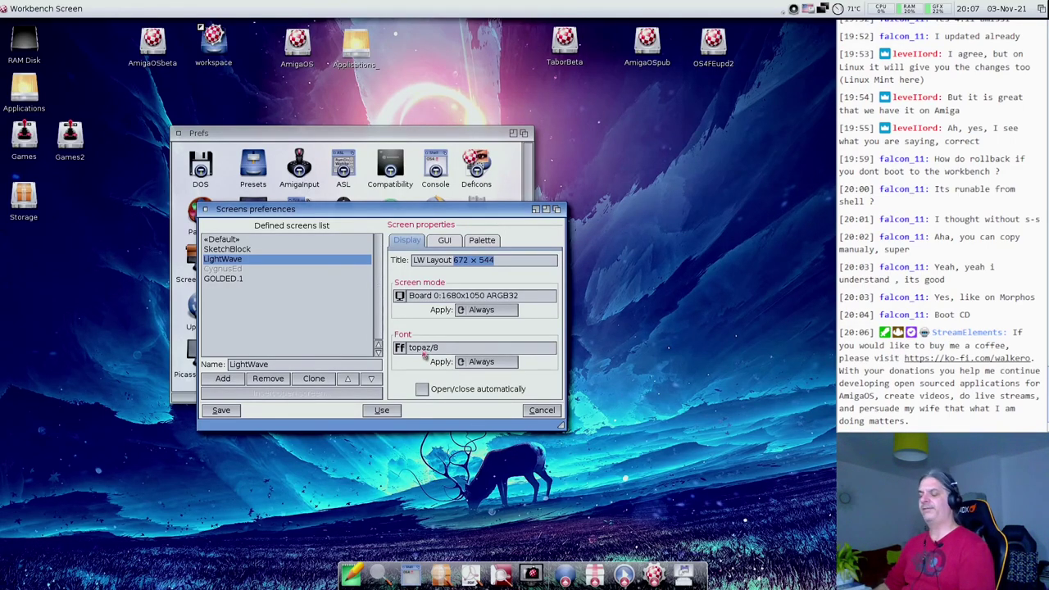
click(554, 414)
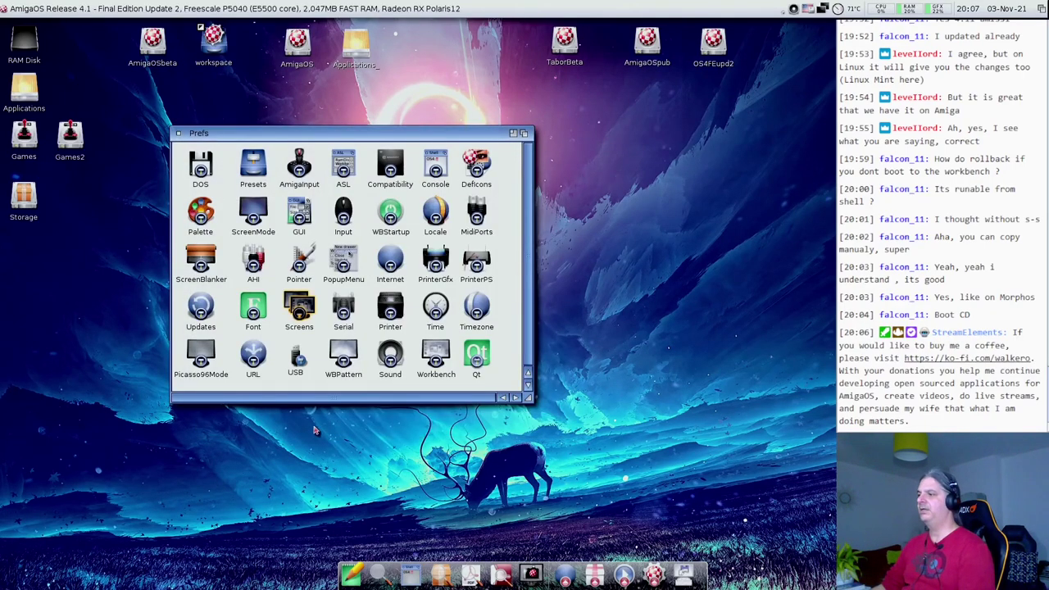
Open the Serial preferences, move the window over the Prefs drawer to review its settings, and cancel it.
double_click(344, 313)
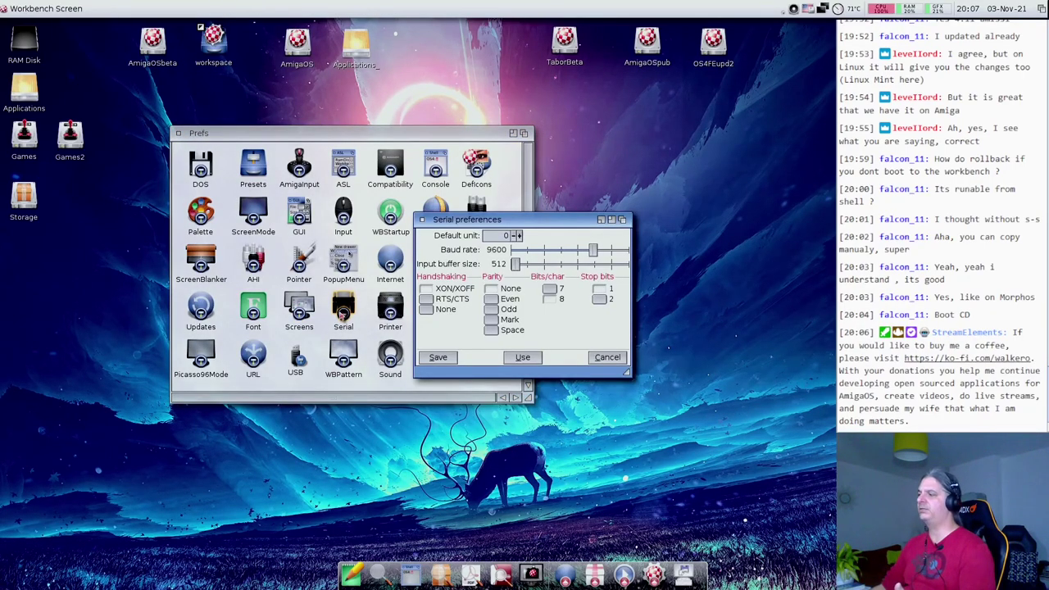
drag(485, 220, 380, 229)
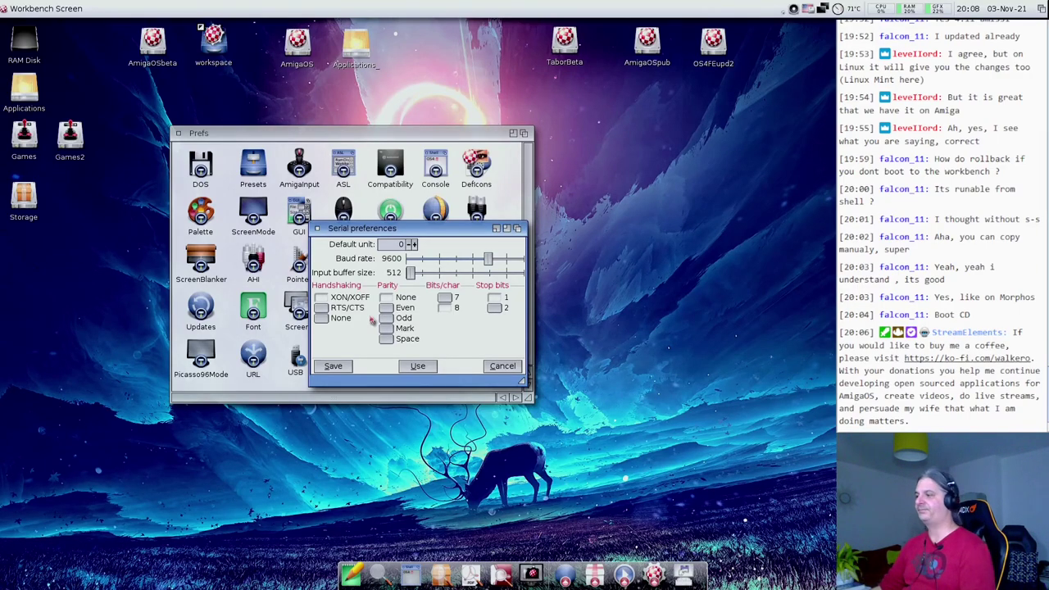
click(489, 369)
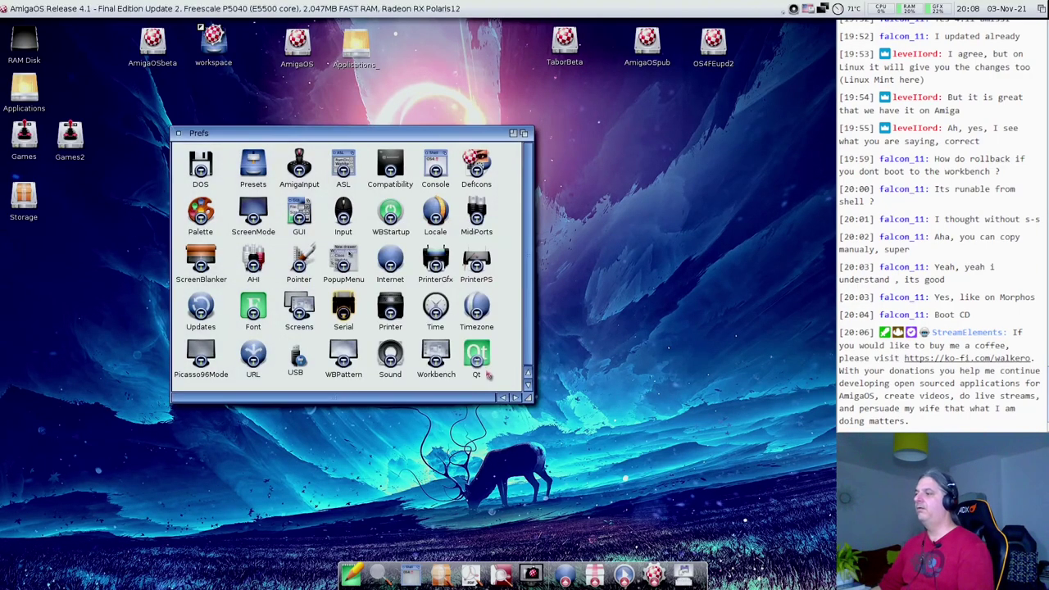
Review the page size, print settings and printer type pages of the Printer preferences, and cancel without saving.
double_click(394, 311)
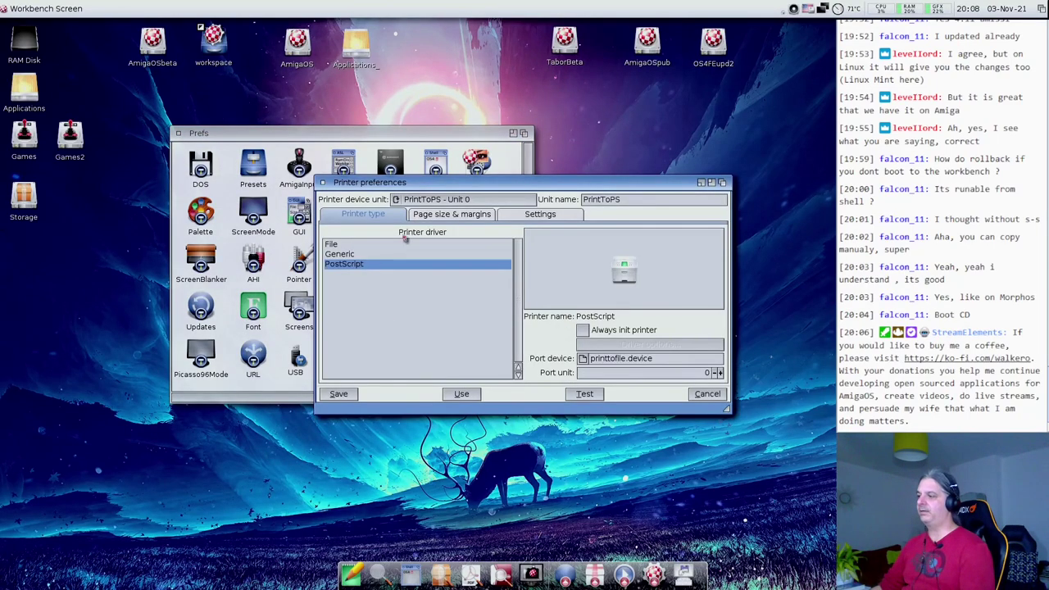
click(453, 217)
click(510, 218)
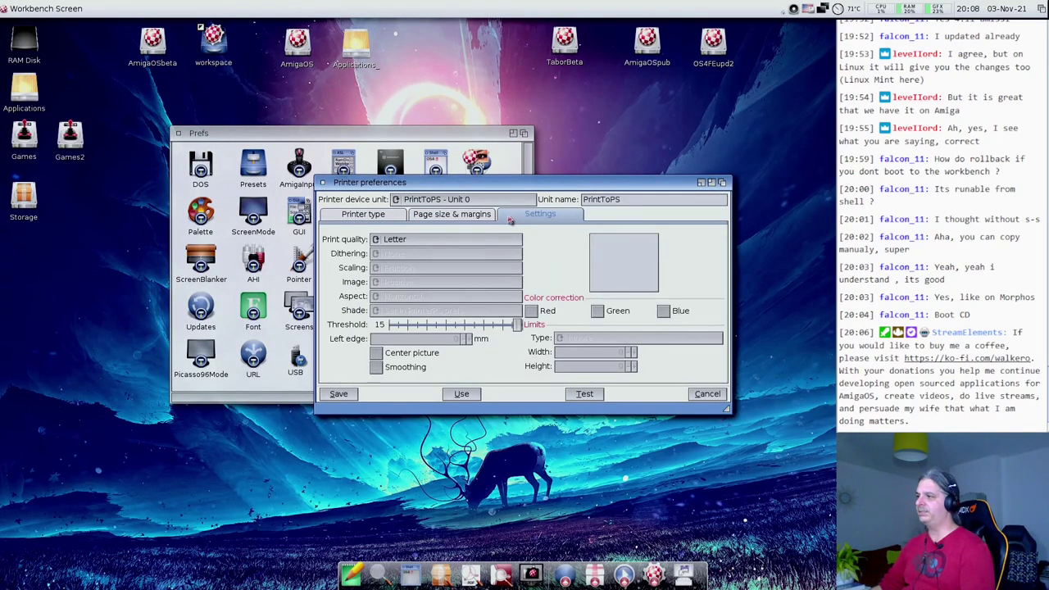
click(376, 214)
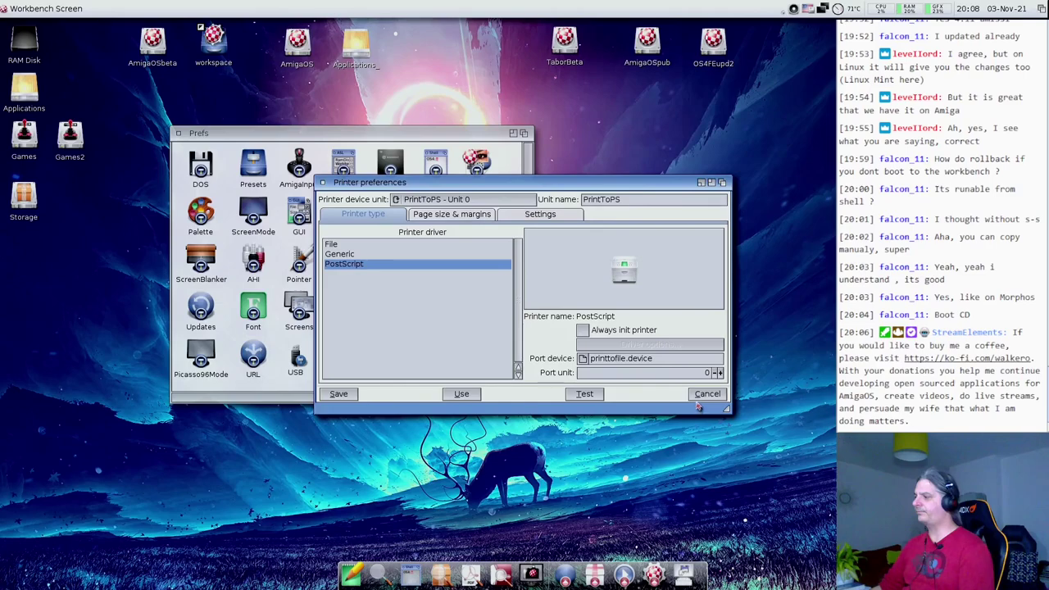
click(704, 397)
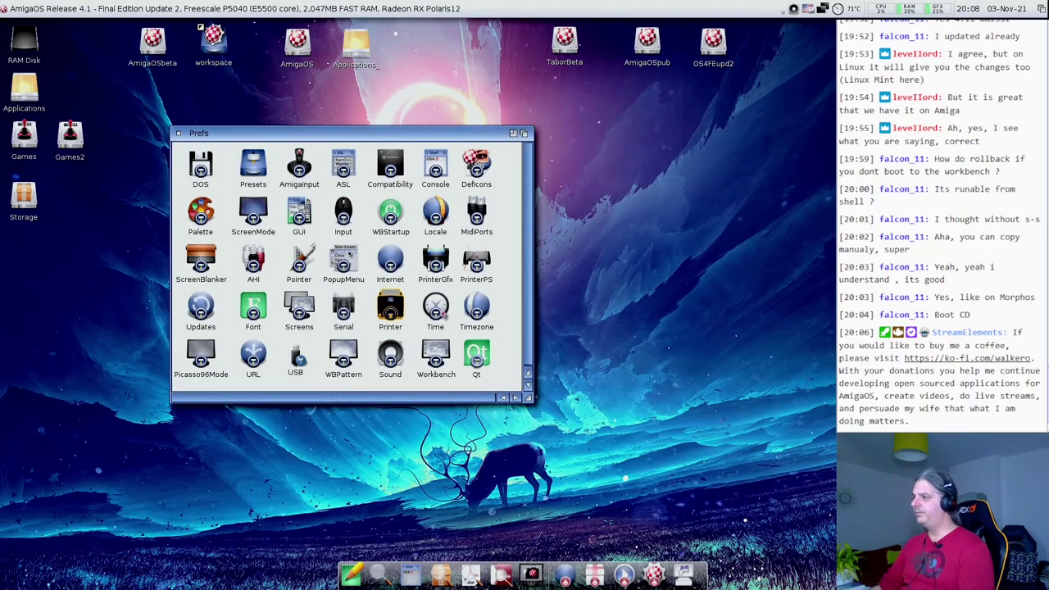
Open the Time preferences, fetch the remote time from the ie.pool.ntp.org server, and view the UTC offset types, keeping Auto.
double_click(444, 307)
drag(479, 170, 290, 175)
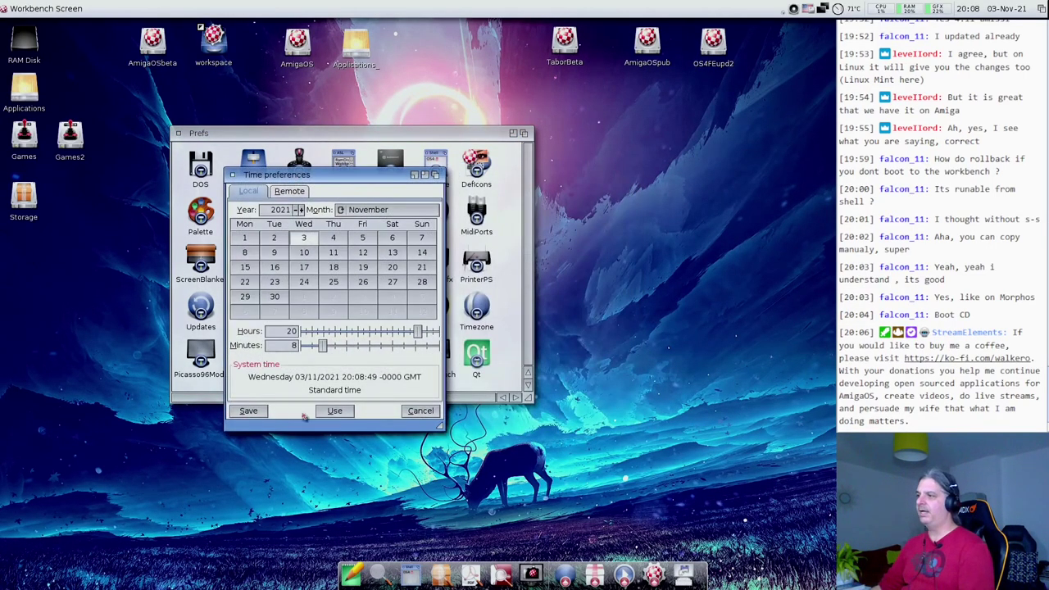
click(297, 194)
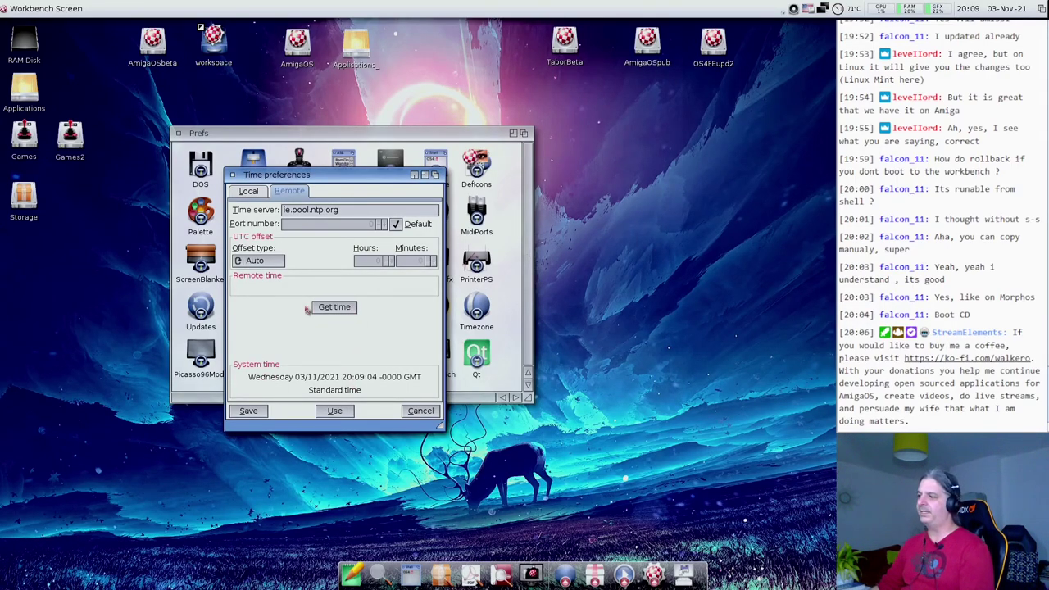
click(329, 308)
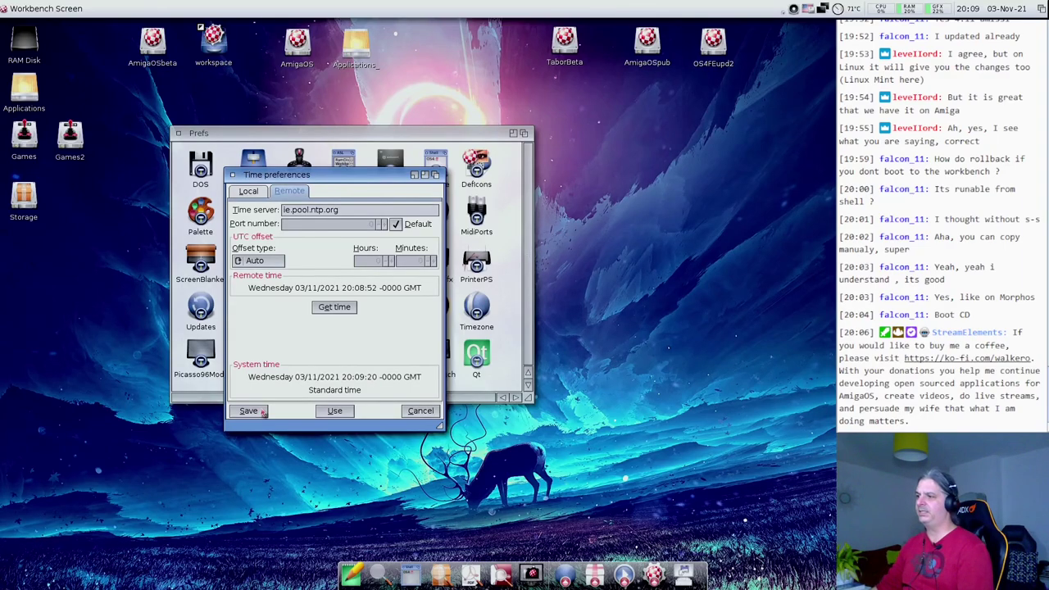
click(274, 263)
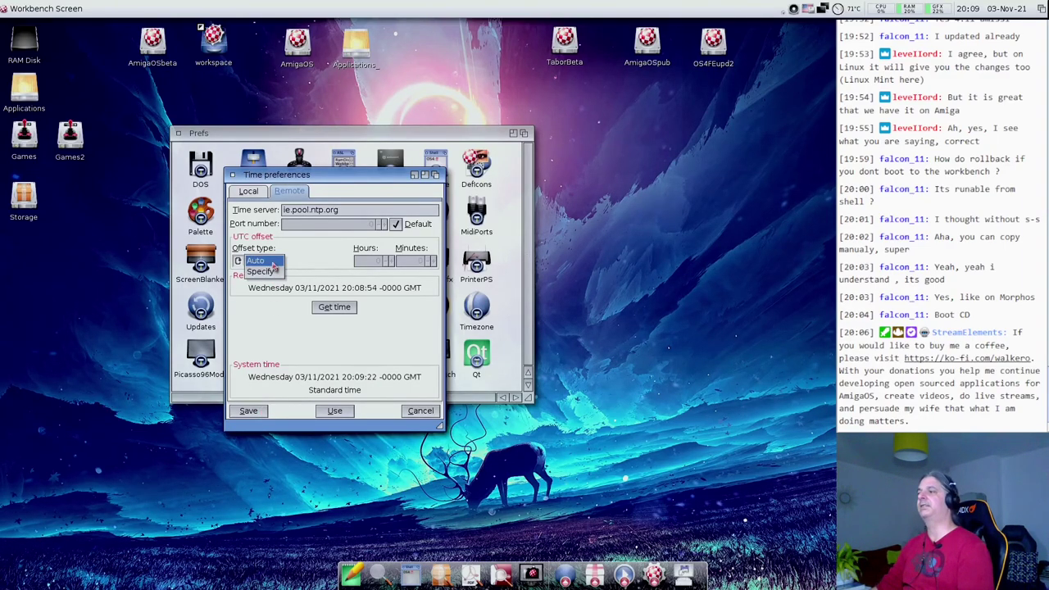
click(300, 257)
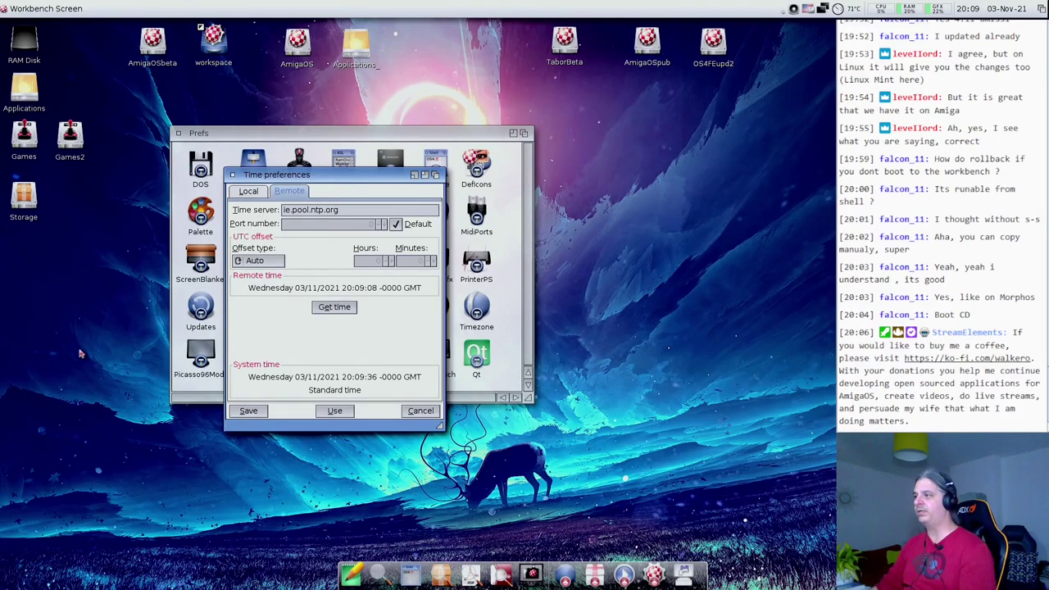
Move the Time preferences aside, check the time zone in the Locale preferences, and cancel the Locale preferences.
drag(370, 175, 295, 284)
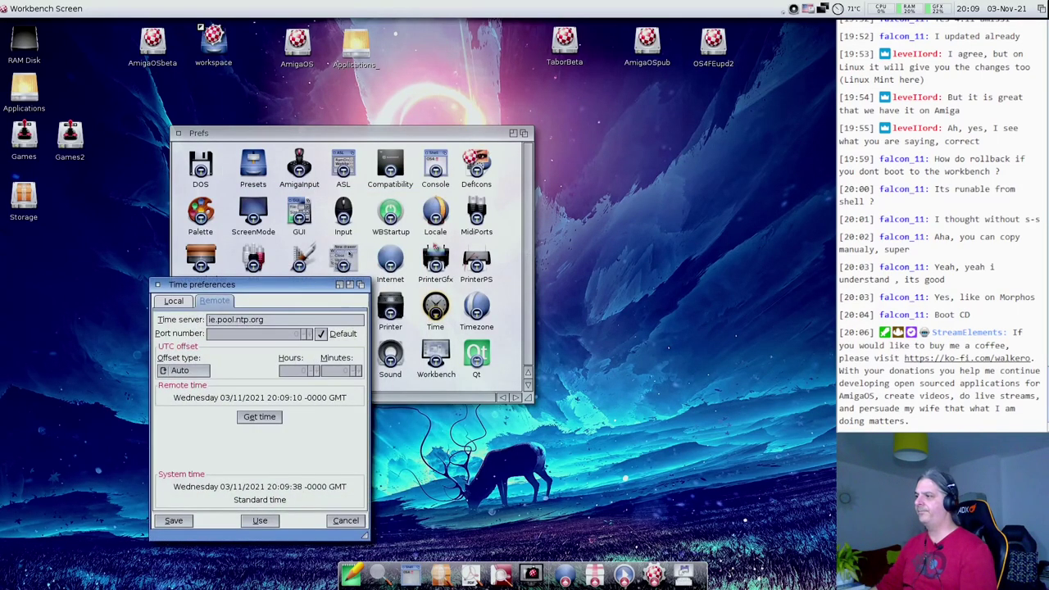
double_click(438, 214)
click(551, 186)
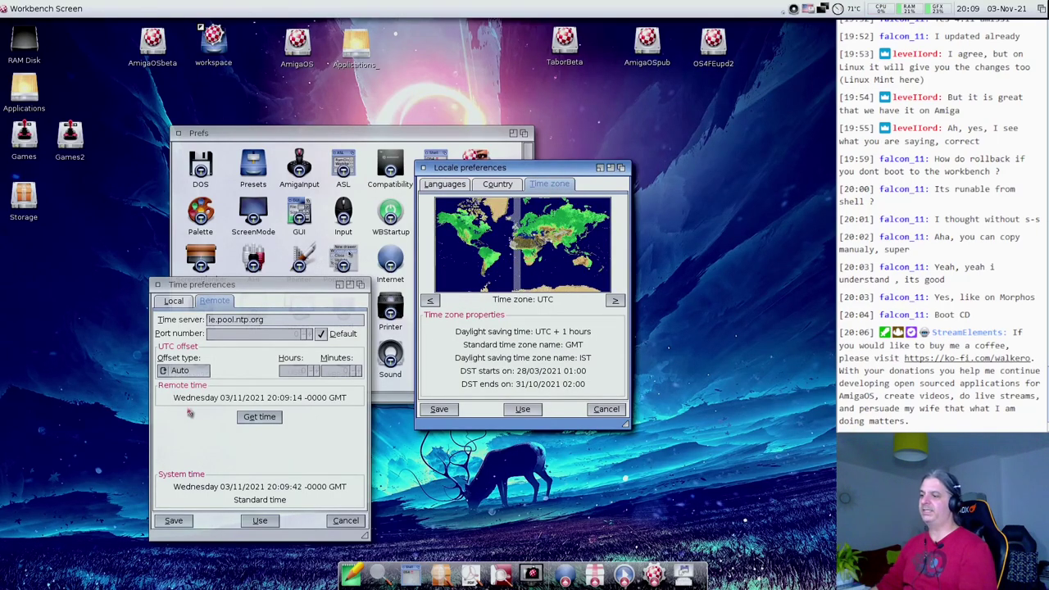
click(614, 415)
Fetch the remote time again and save the Time preferences.
click(259, 418)
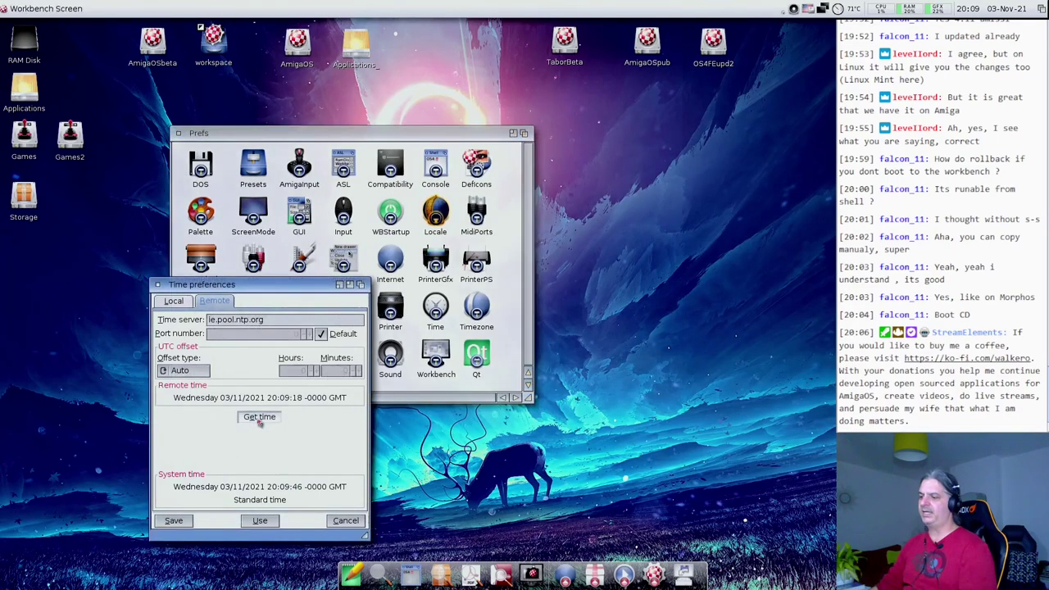
click(182, 523)
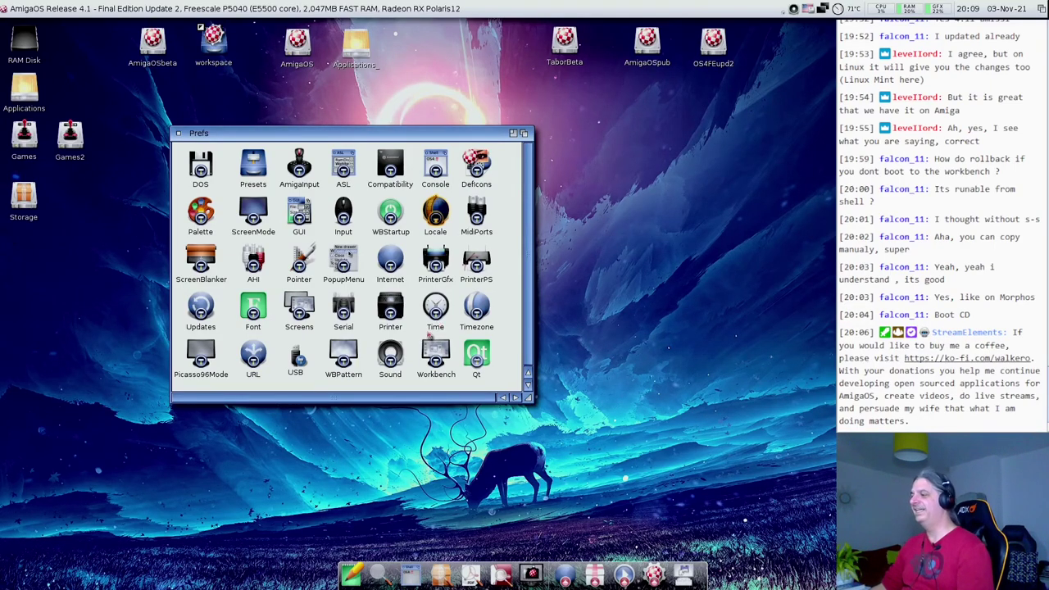
Review the Timezone preferences and their advanced options for DST switching and environment variables, and cancel without saving.
click(476, 316)
click(476, 317)
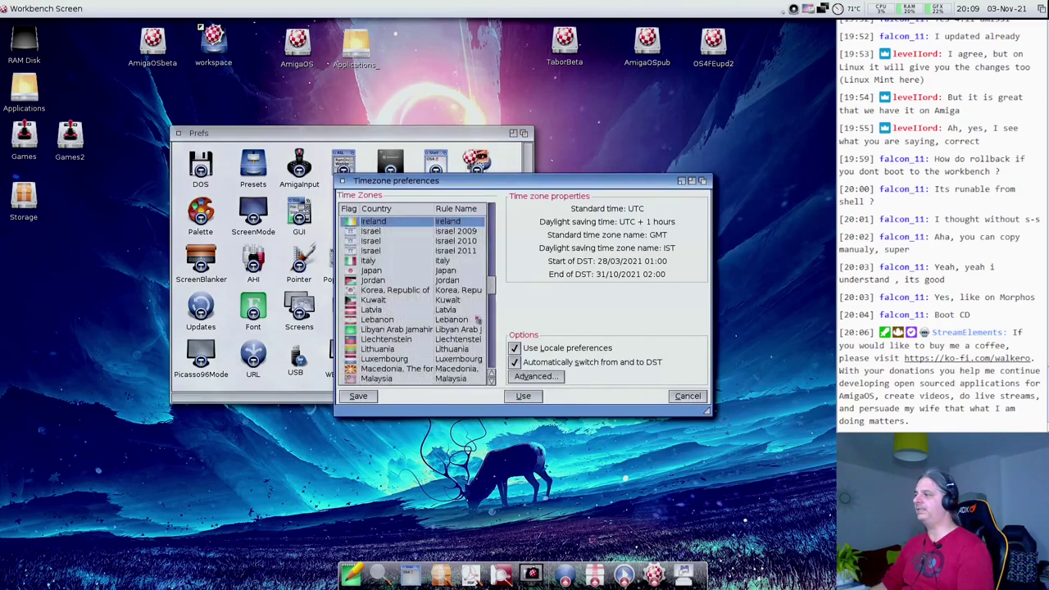
drag(485, 187, 285, 183)
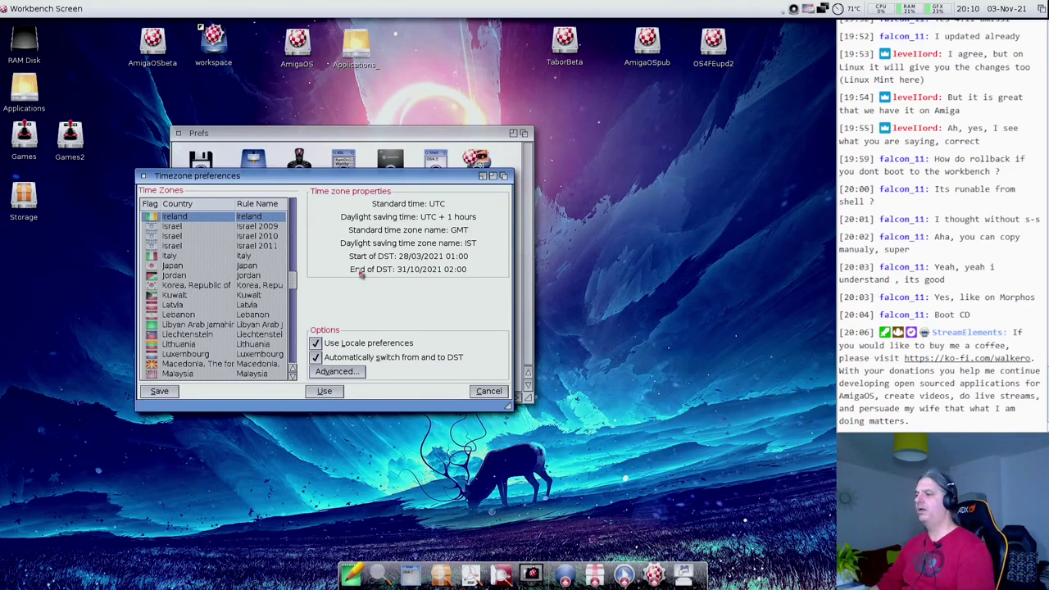
click(331, 373)
drag(525, 222, 364, 211)
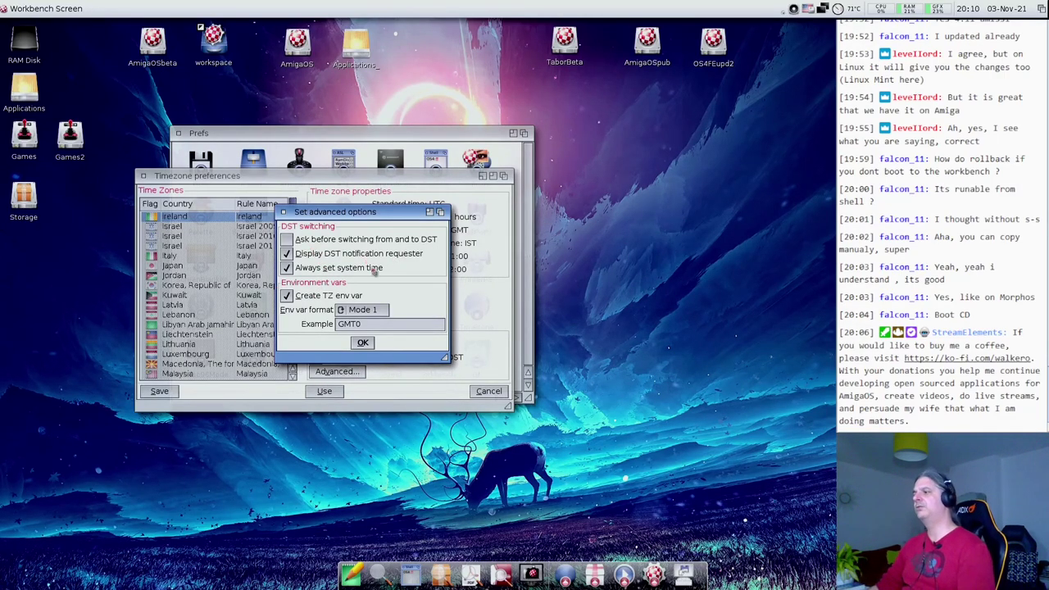
click(363, 343)
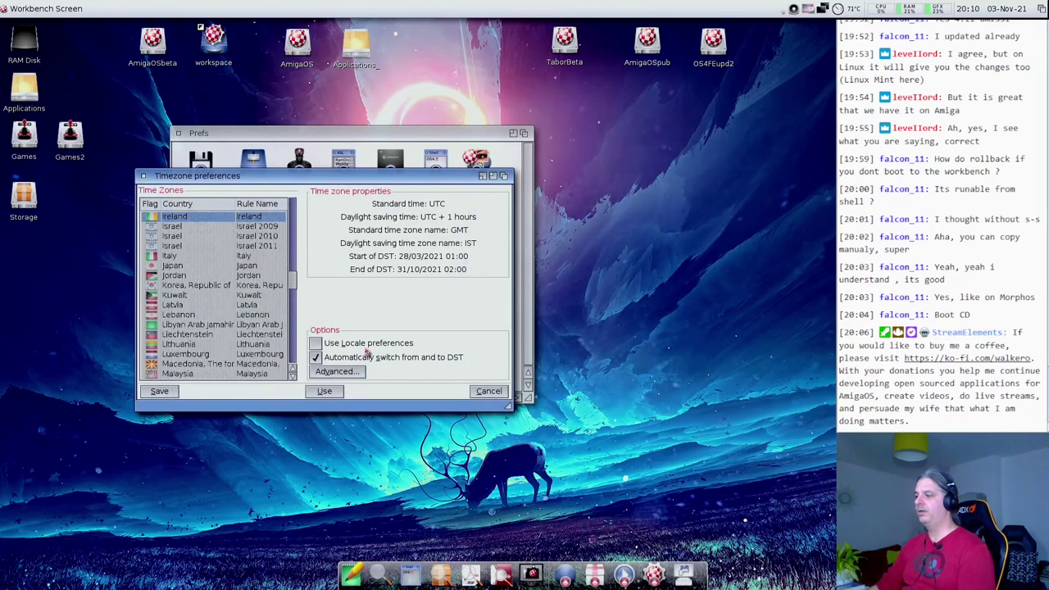
click(494, 392)
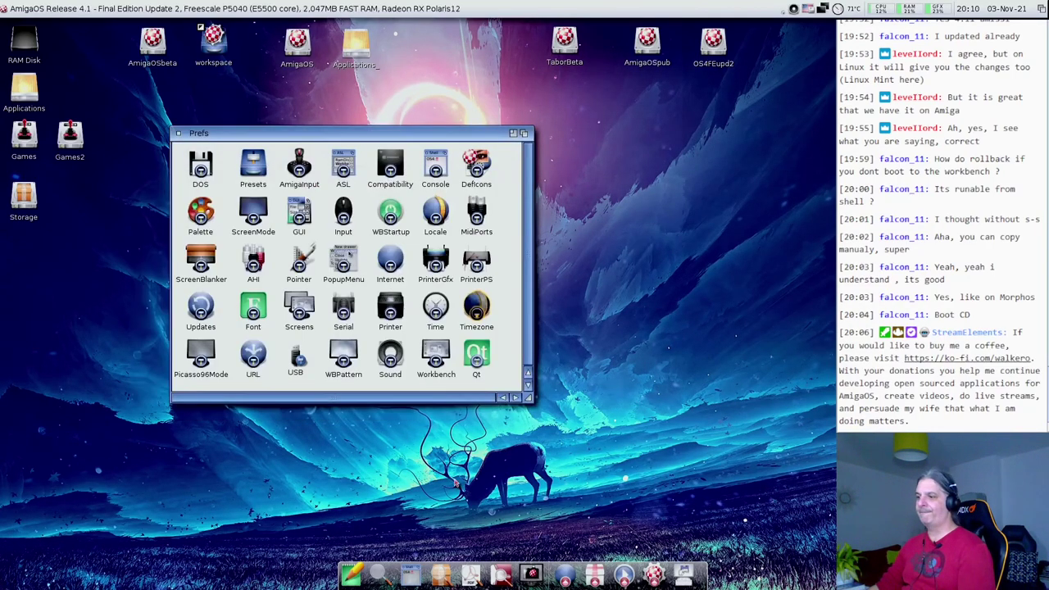
Open Picasso96Mode, dismiss its message, and try to attach a setting to Board0: Radeon RX Polaris12.
double_click(201, 351)
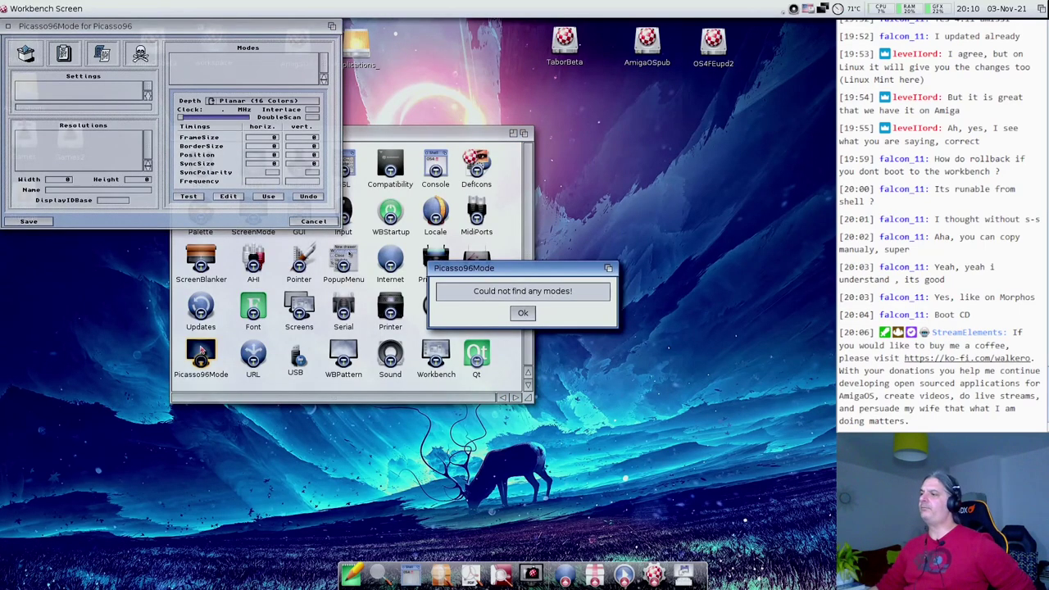
click(523, 313)
drag(255, 25, 329, 69)
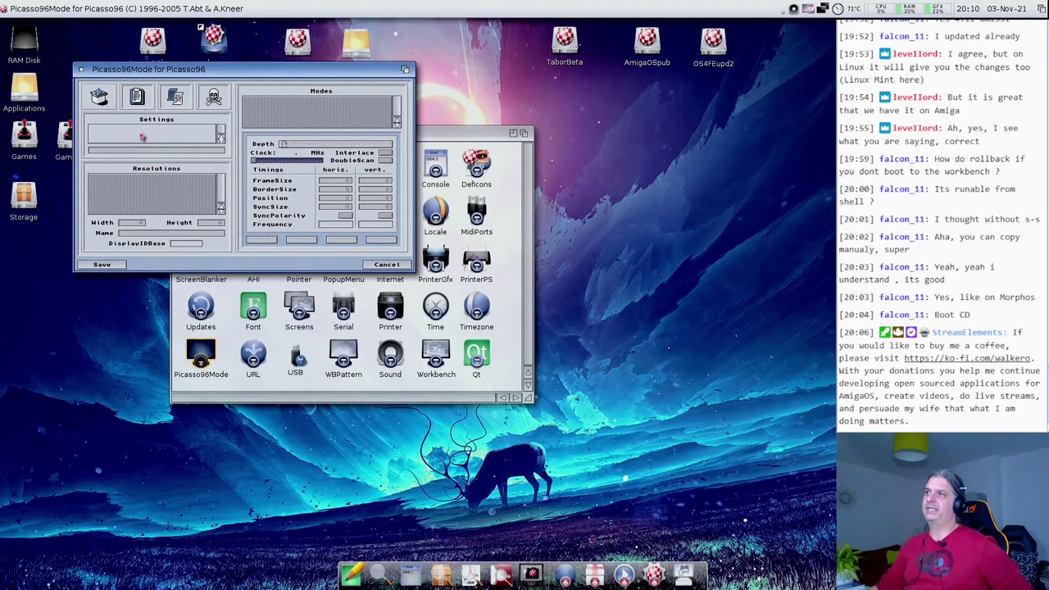
right_click(50, 5)
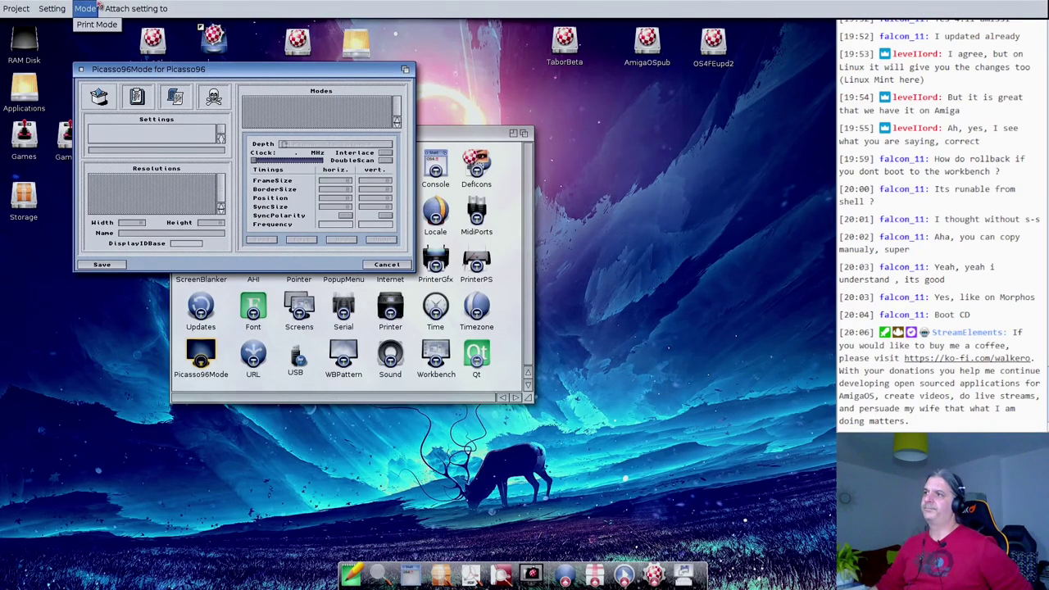
mouse_move(133, 6)
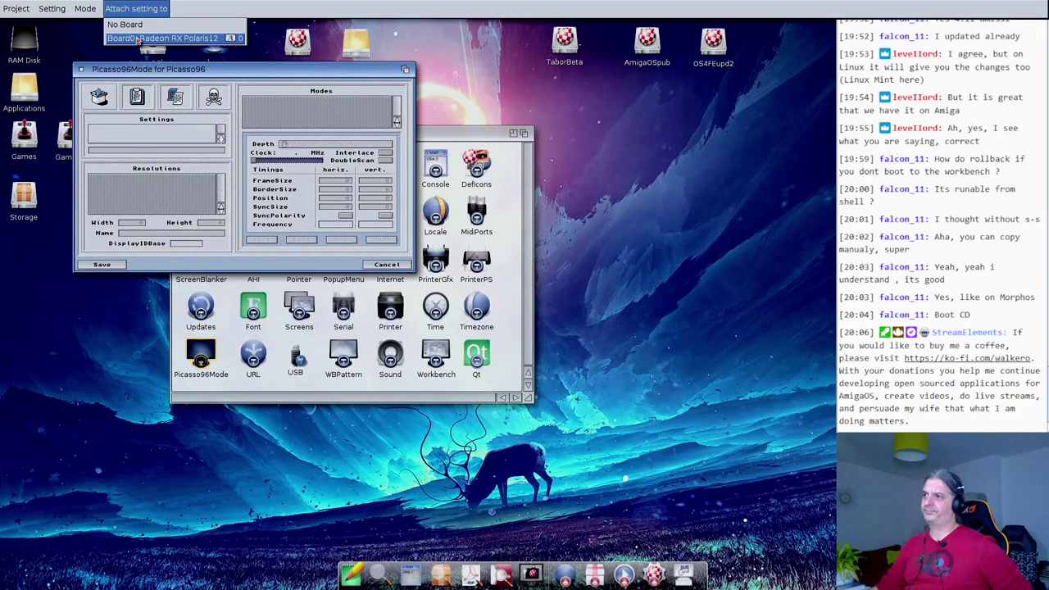
right_click(138, 38)
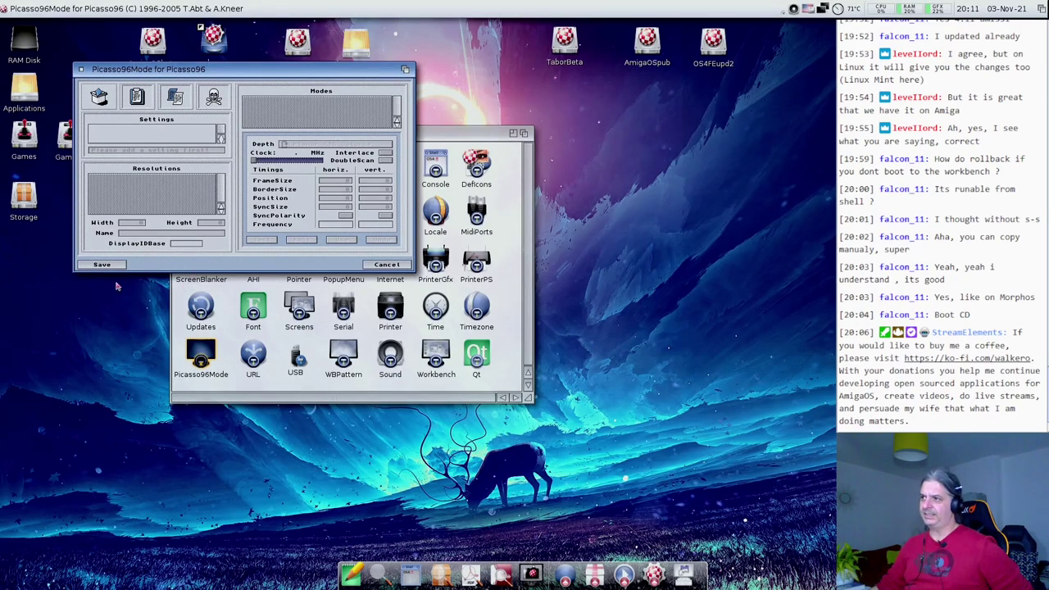
Add a new Picasso96Mode setting attached to Board0: Radeon RX Polaris12 and give it a 640x480 resolution.
click(98, 98)
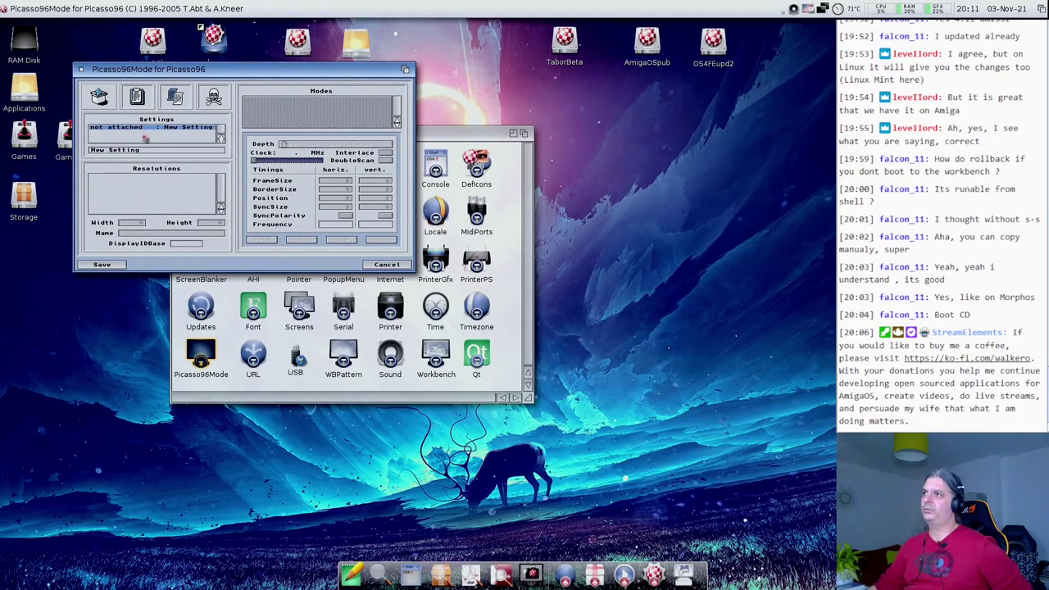
right_click(128, 7)
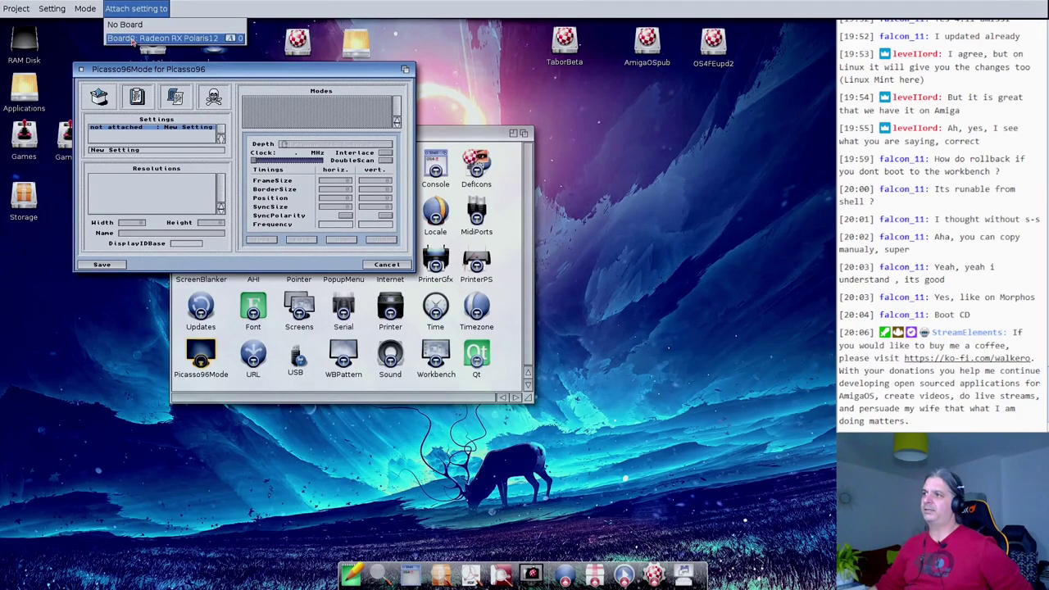
right_click(131, 39)
click(100, 111)
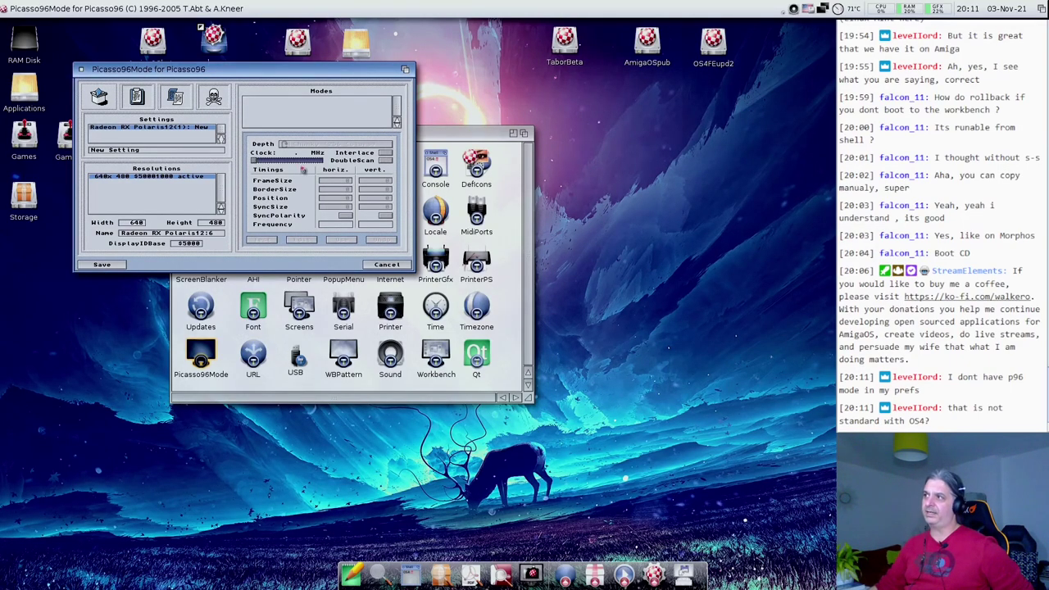
Show the Radeon monitor settings of the ScreenMode preferences beside Picasso96Mode for comparison, and cancel Picasso96Mode without saving.
drag(260, 70, 304, 92)
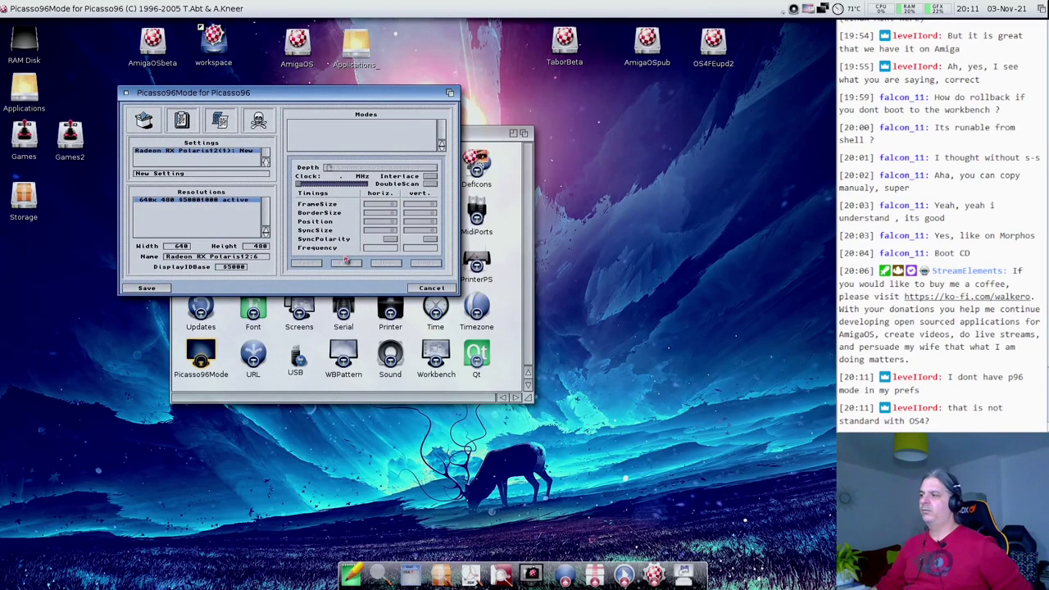
drag(392, 96, 777, 186)
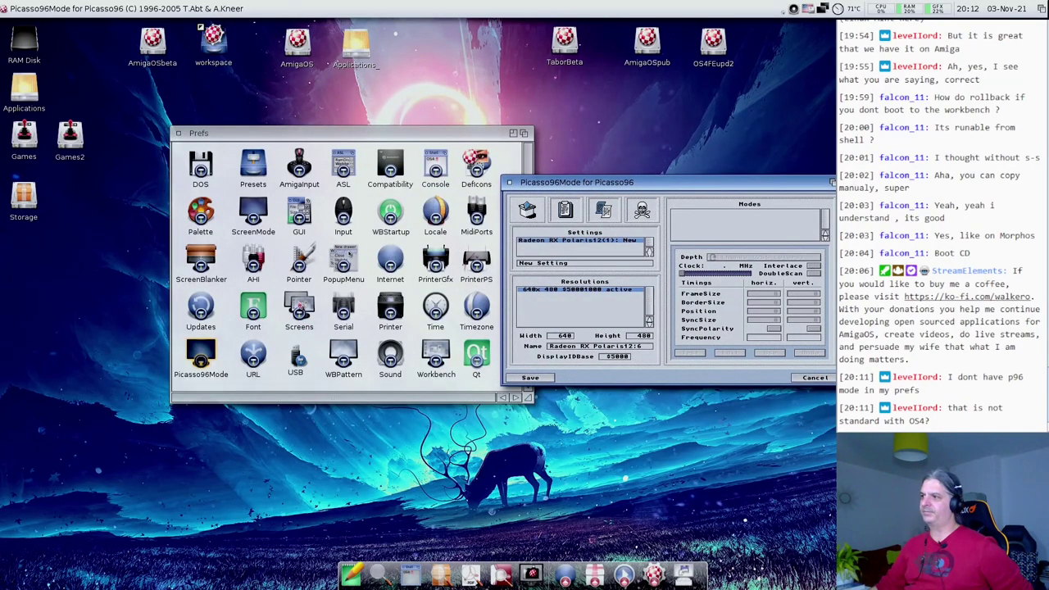
double_click(256, 215)
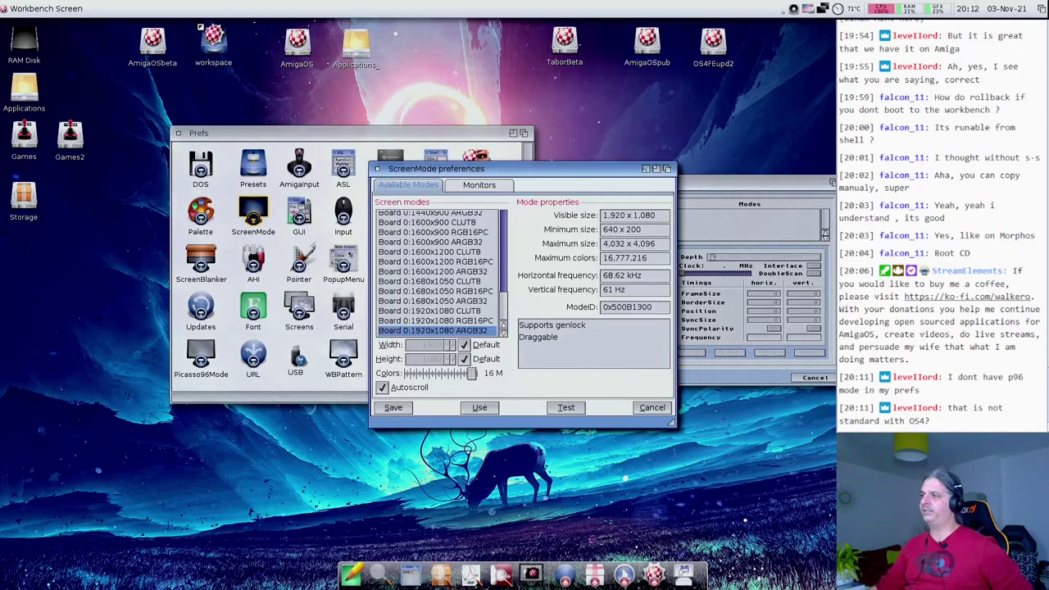
click(479, 185)
drag(485, 169, 182, 116)
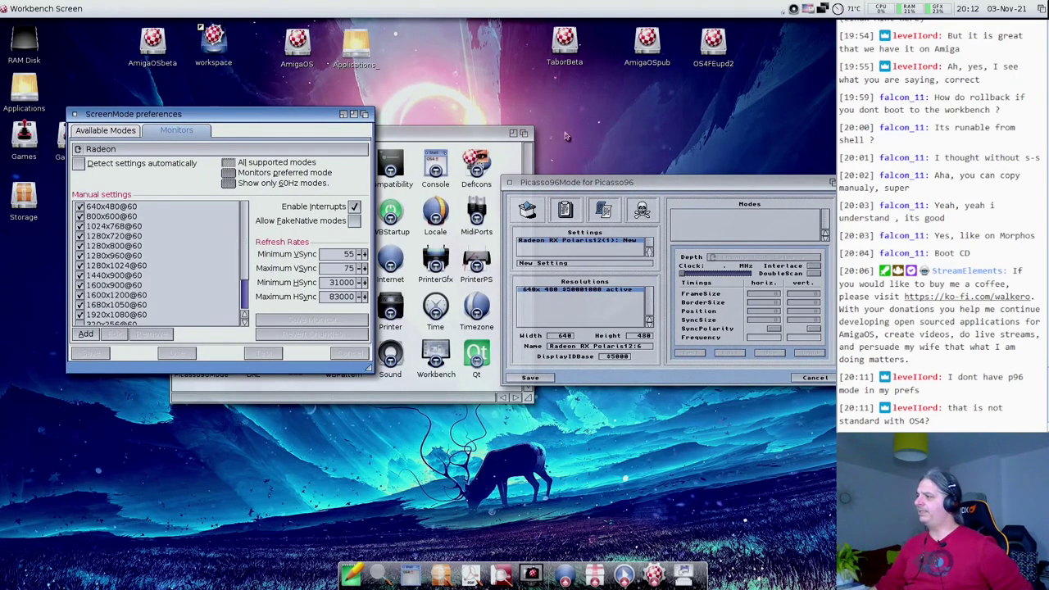
drag(613, 186, 494, 181)
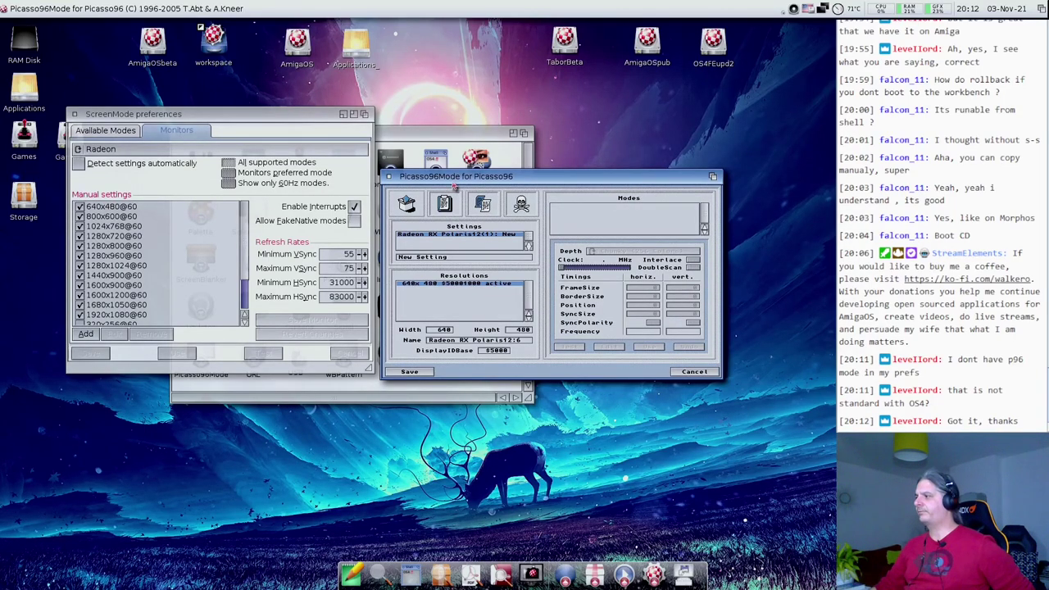
click(694, 372)
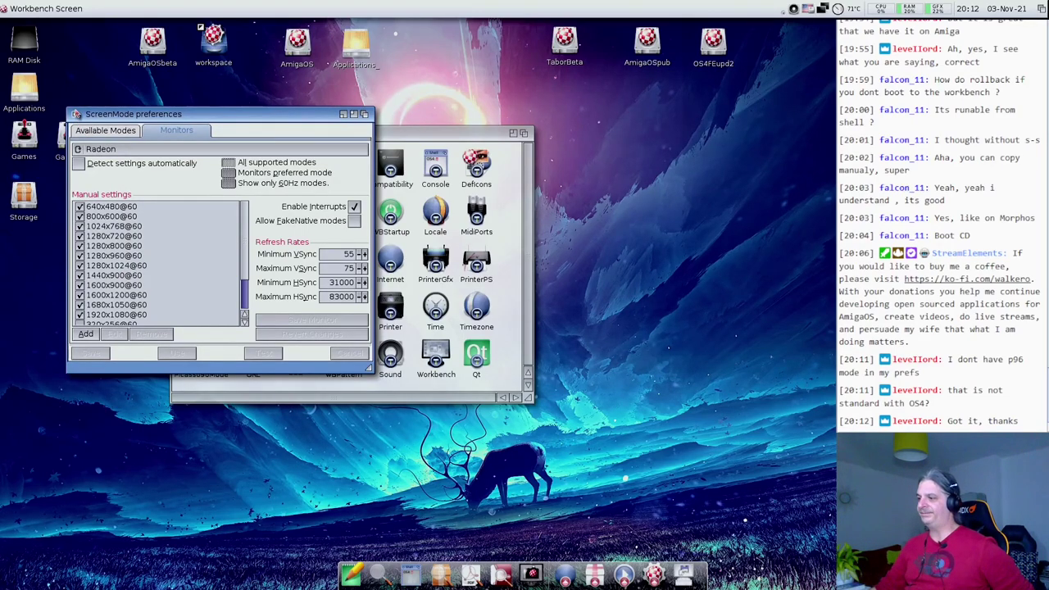
Close the ScreenMode preferences, open the URL preferences, and review the clients for the FILE and HTTPS protocols.
click(76, 114)
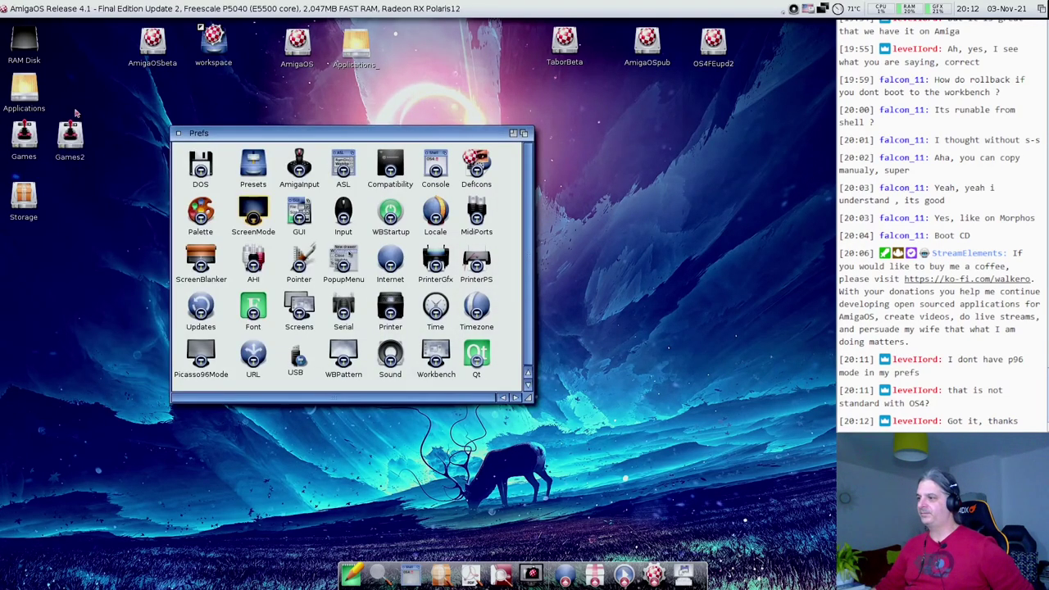
double_click(253, 361)
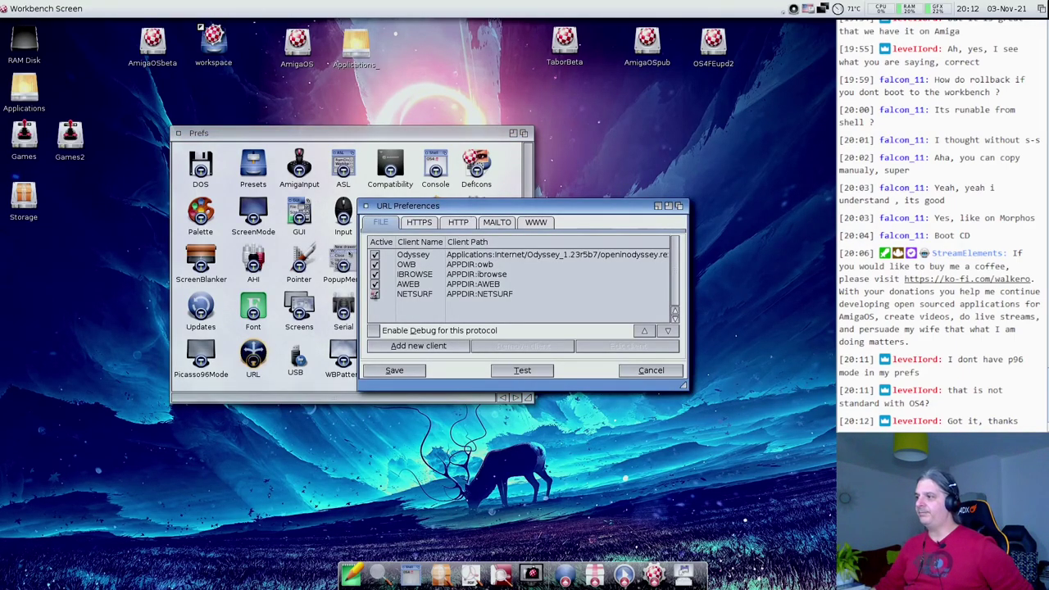
drag(470, 208, 348, 161)
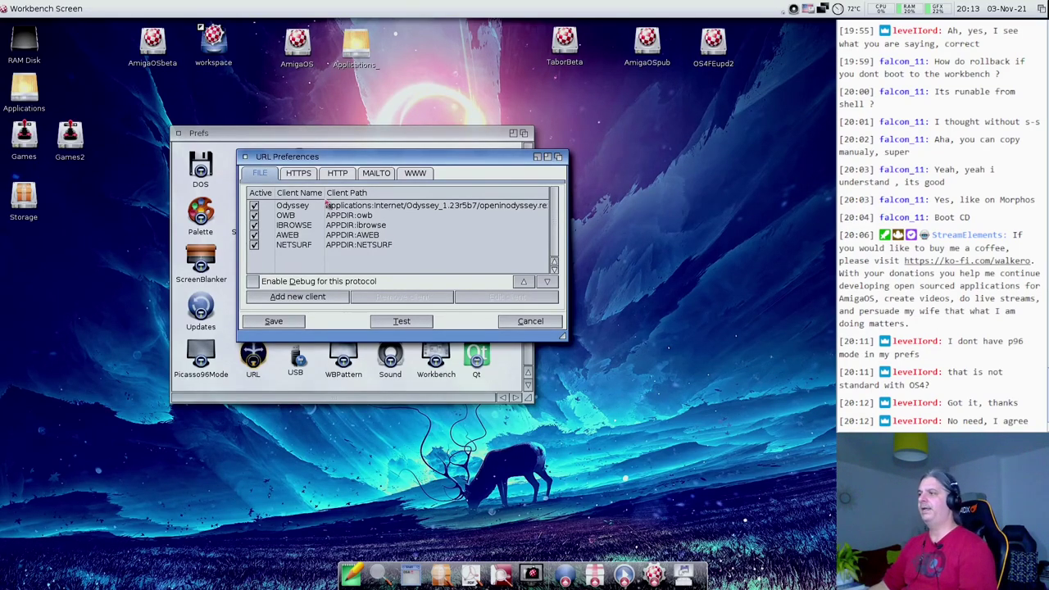
click(299, 174)
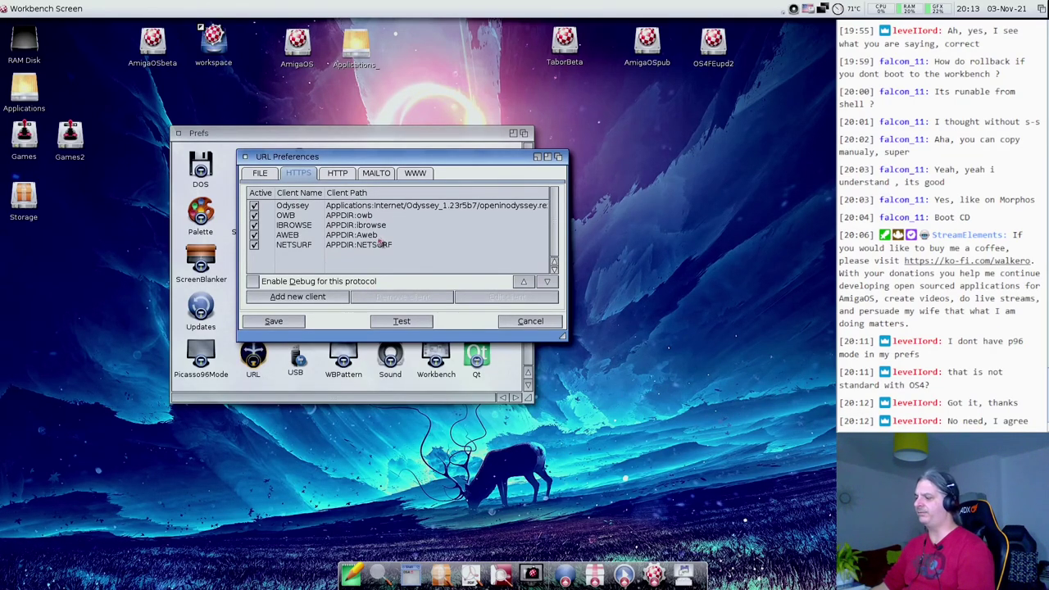
Open an AmigaShell window below the URL preferences and change to the C: directory.
click(402, 581)
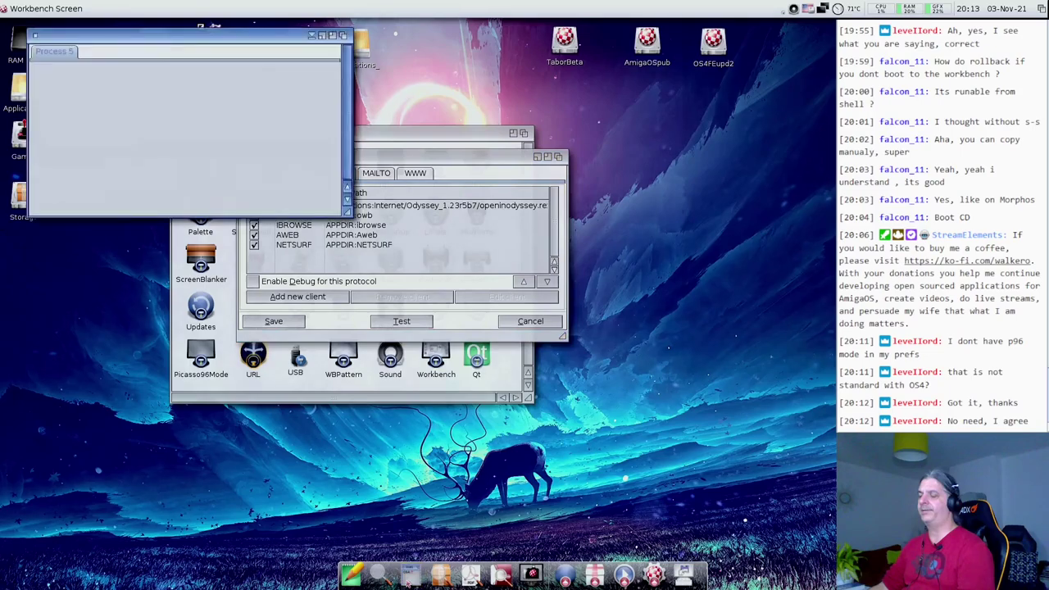
drag(155, 35, 355, 353)
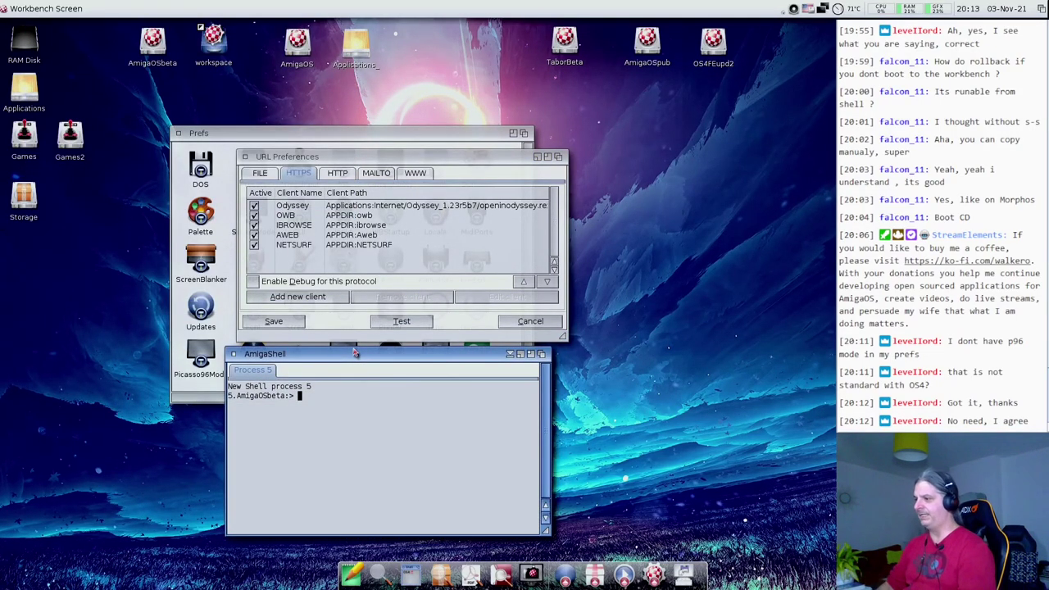
text(c:)
key(Return)
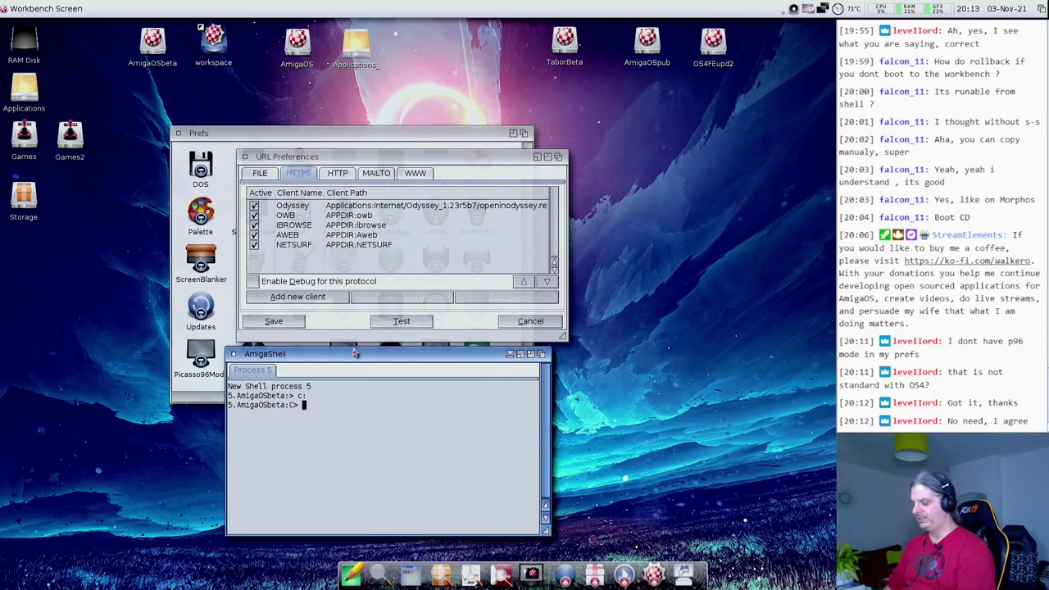
text(open)
key(Tab)
key(Tab)
key(Escape)
key(BackSpace)
key(BackSpace)
key(BackSpace)
text(url)
key(Tab)
key(Return)
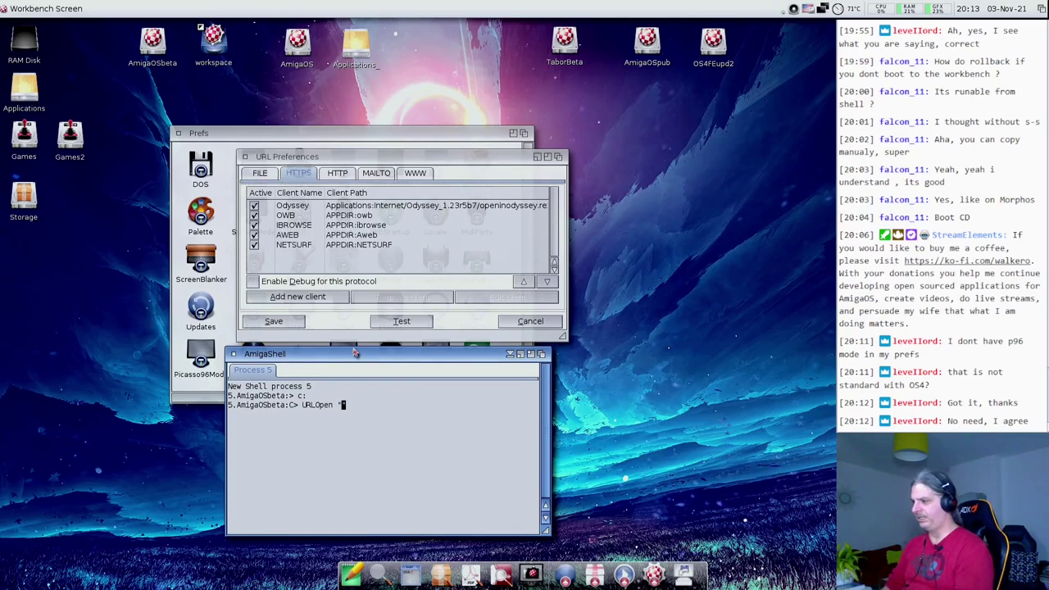
text(https://amigans.net)
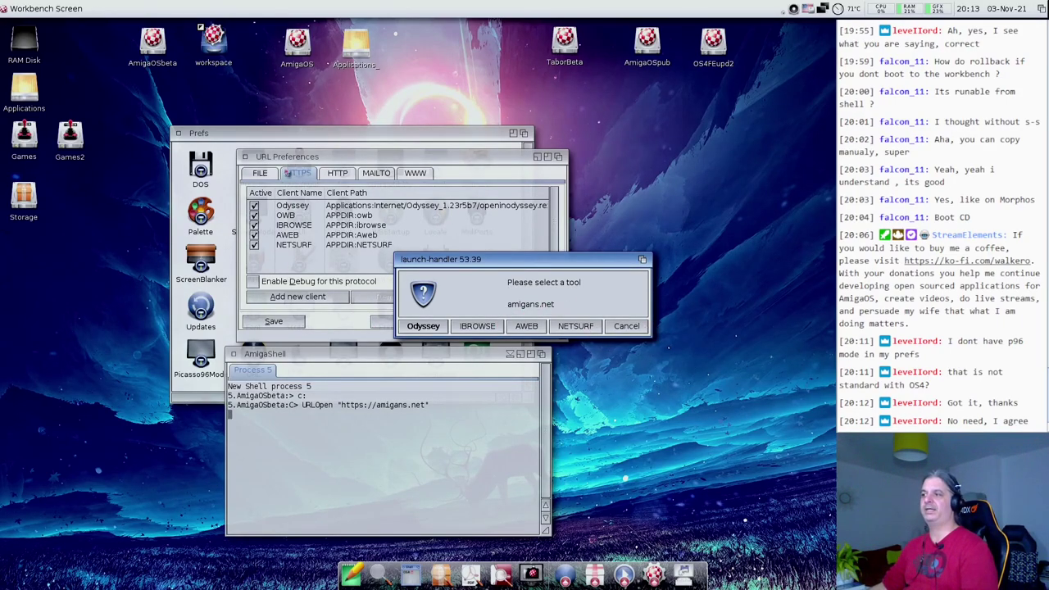
Move the URL preferences clear of the tool request, open amigans.net in IBROWSE, and quit the browser.
drag(299, 156, 232, 153)
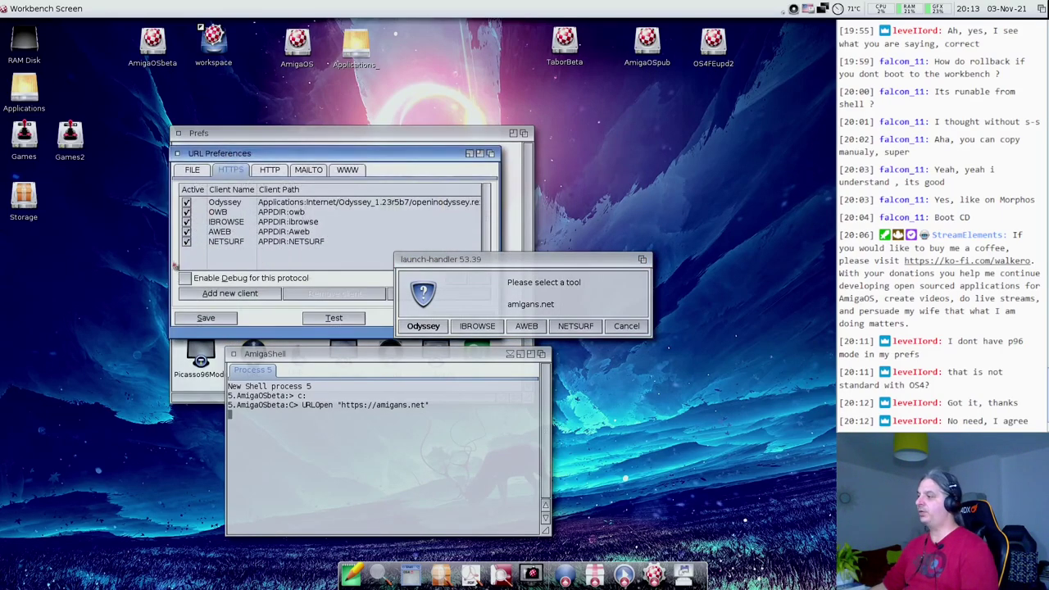
click(485, 315)
click(478, 327)
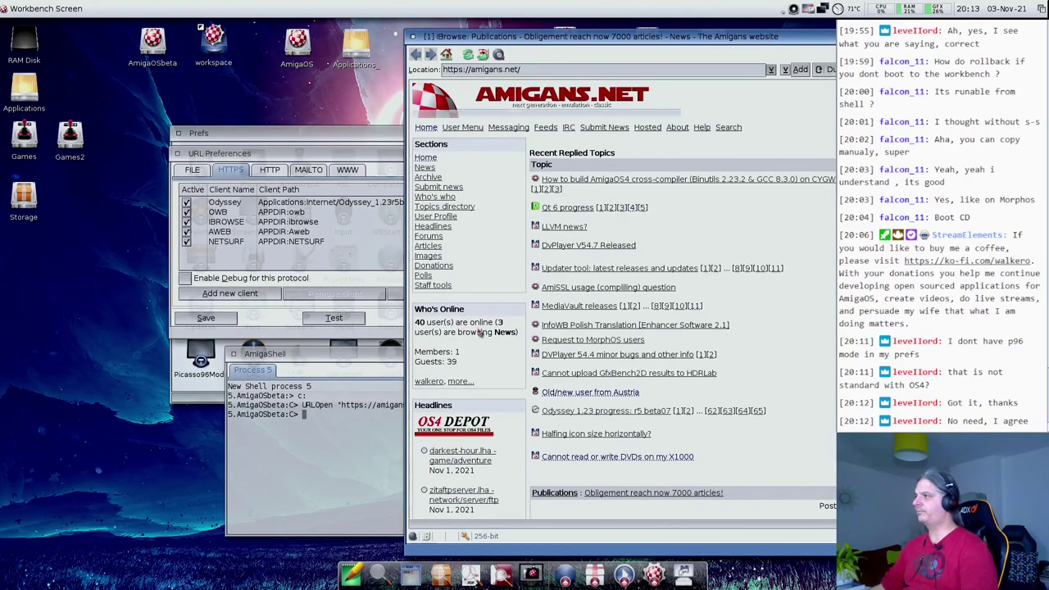
click(413, 38)
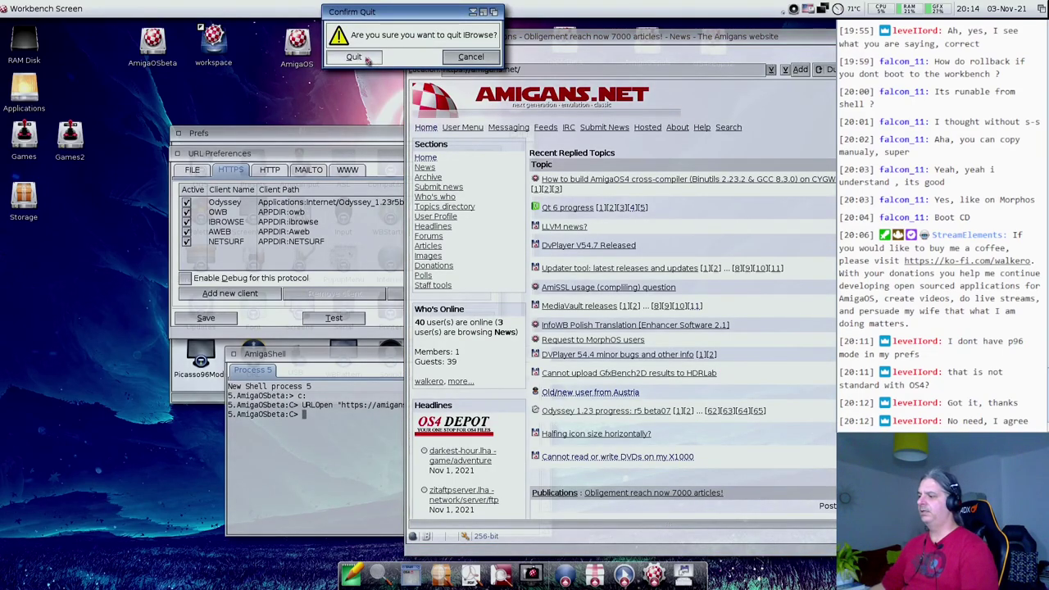
click(366, 63)
click(379, 468)
key(Up)
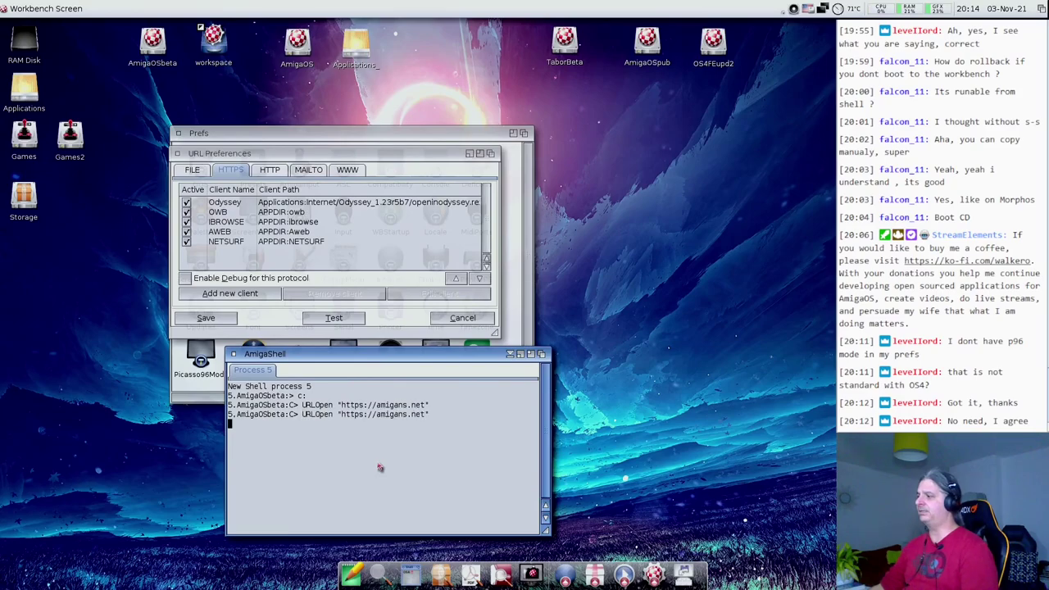
key(Return)
click(525, 326)
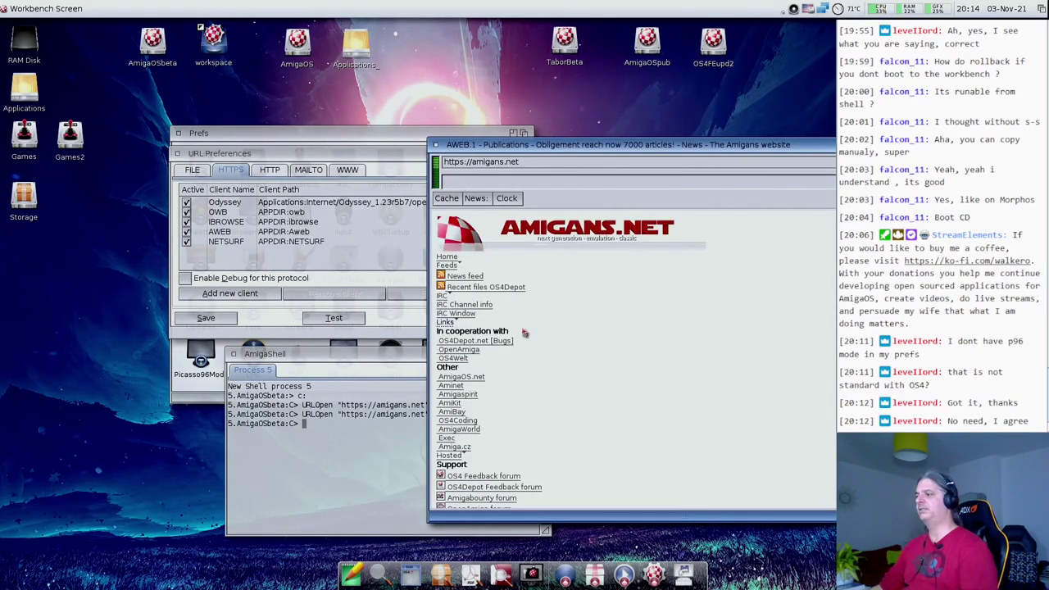
scroll(583, 312, down, 5)
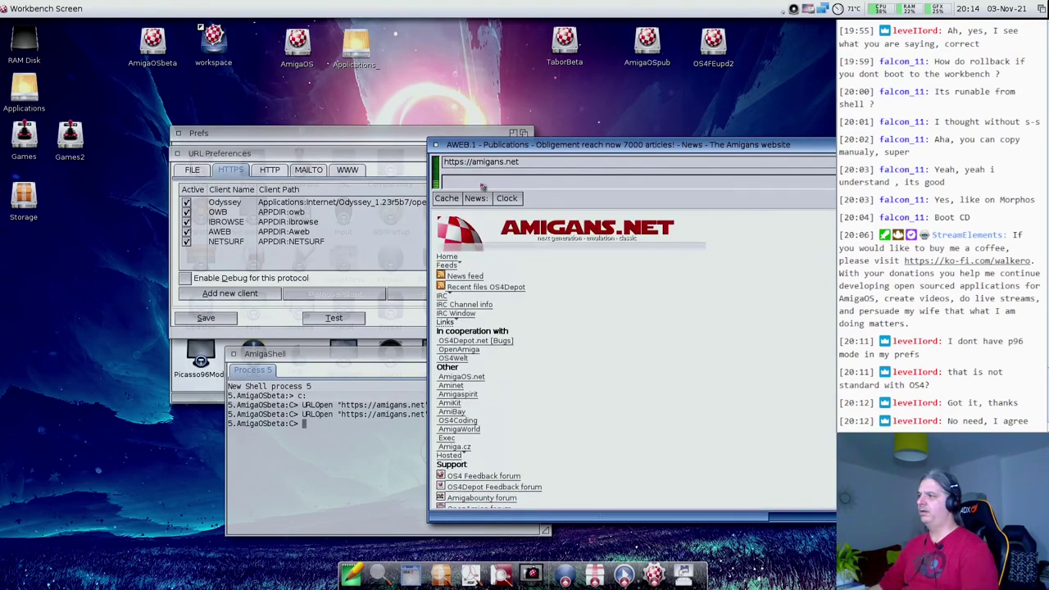
click(436, 145)
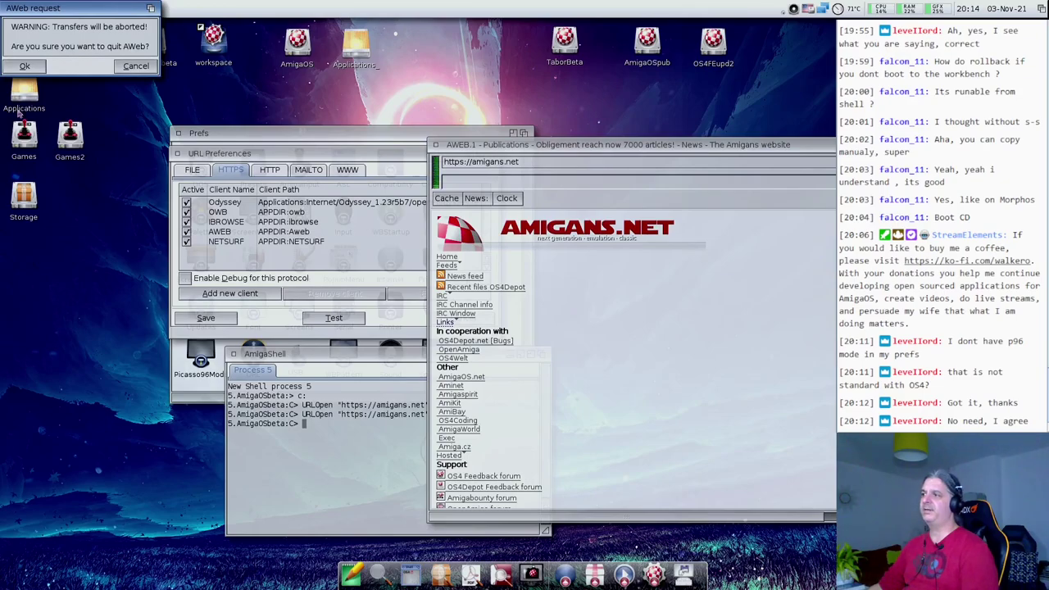
click(20, 67)
Review the MAILTO, WWW and FILE clients in the URL preferences and cancel without saving.
click(309, 170)
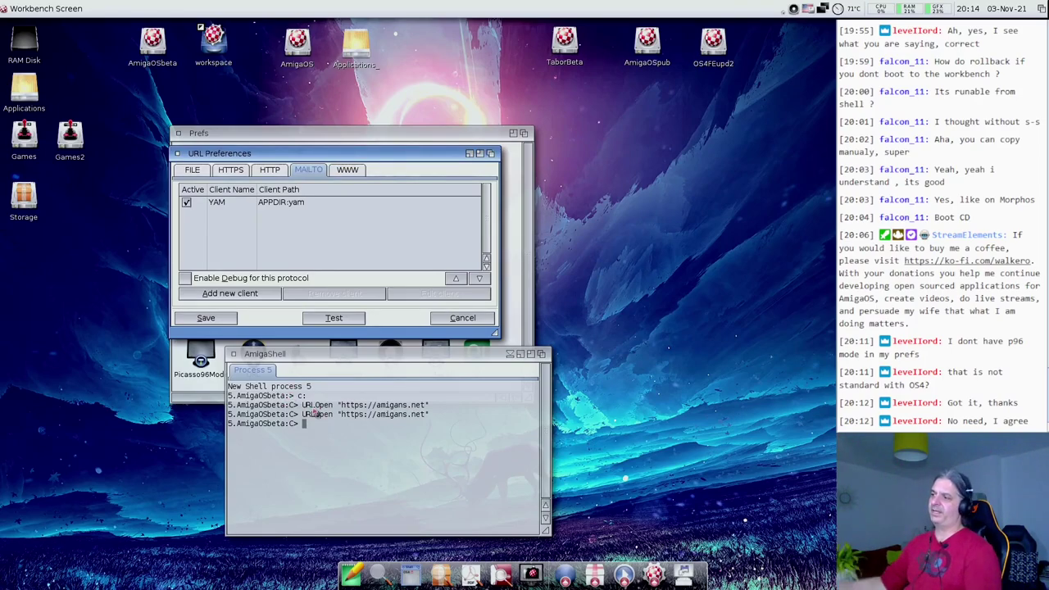
click(338, 173)
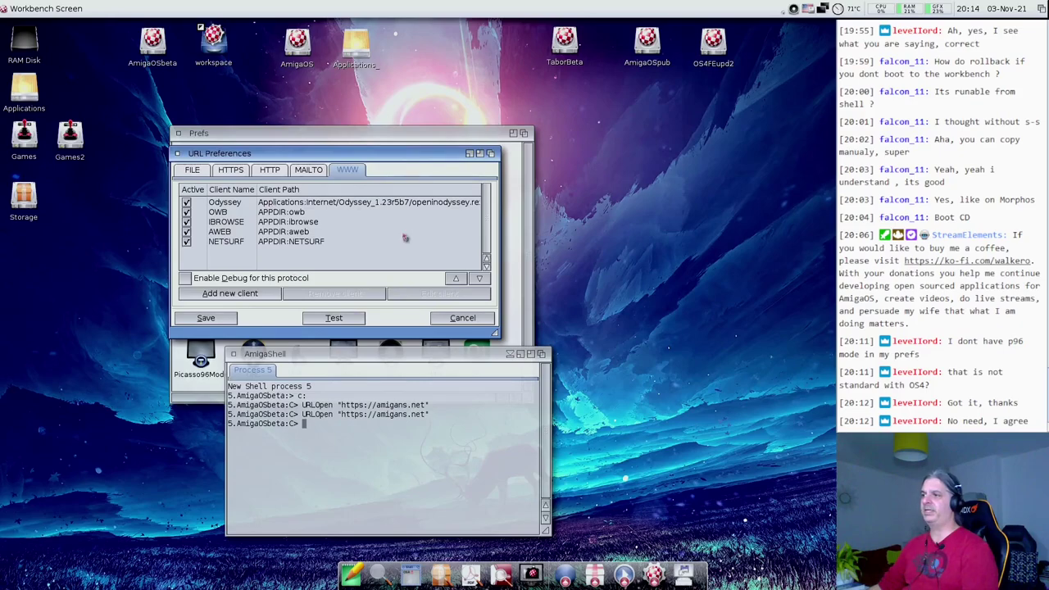
click(196, 174)
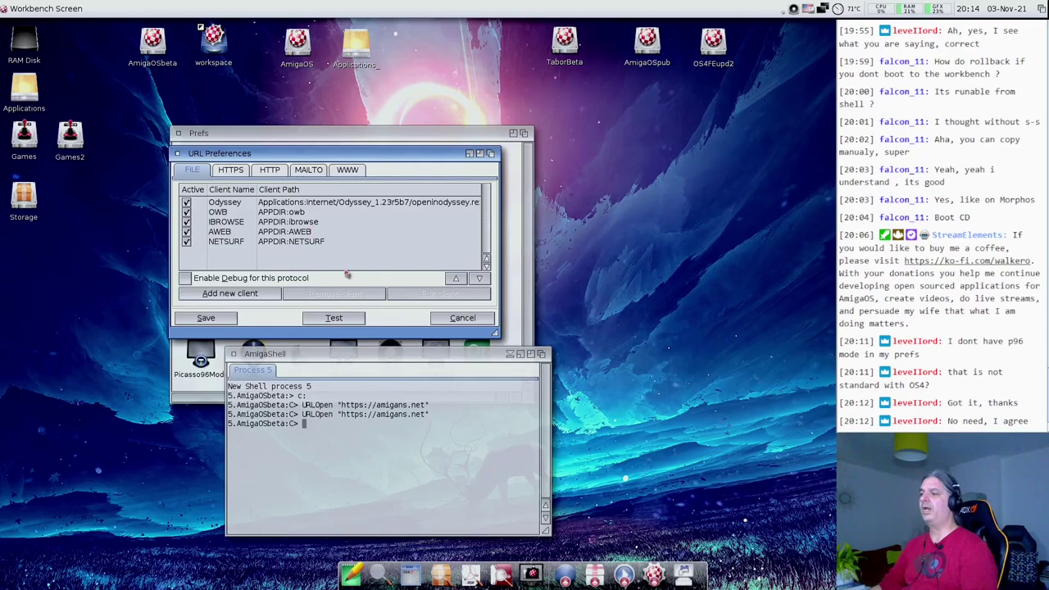
click(464, 319)
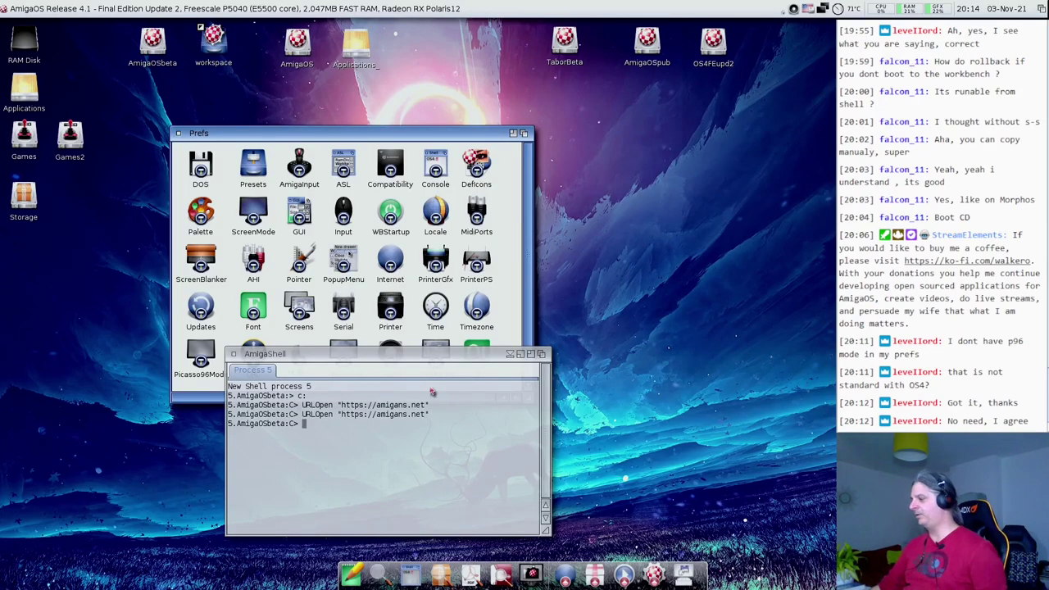
click(393, 501)
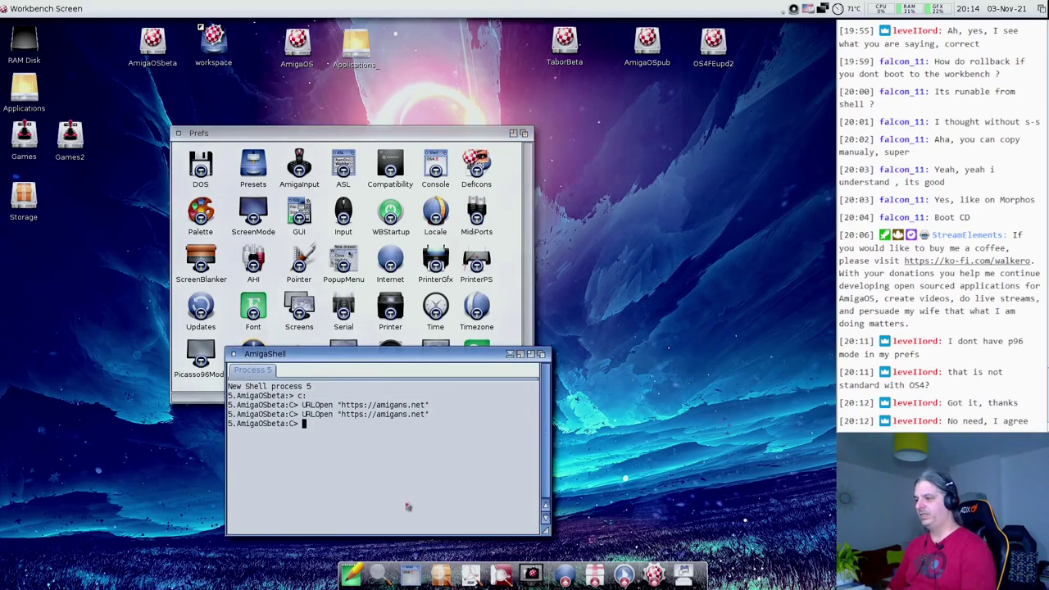
key(Up)
key(Left)
key(Left)
key(Left)
key(BackSpace)
key(BackSpace)
key(Left)
text(et)
key(Return)
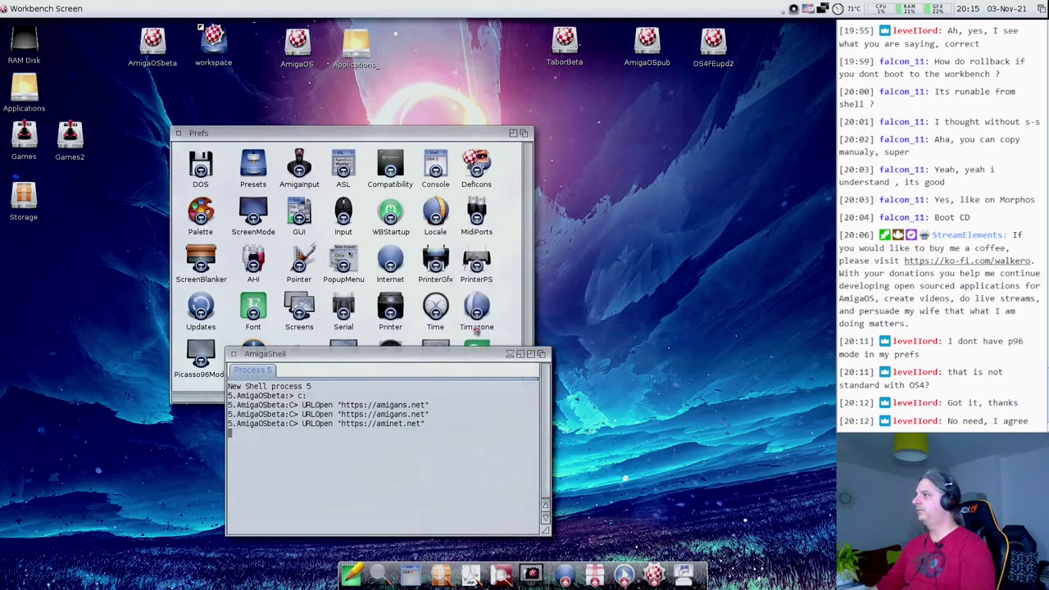
click(477, 326)
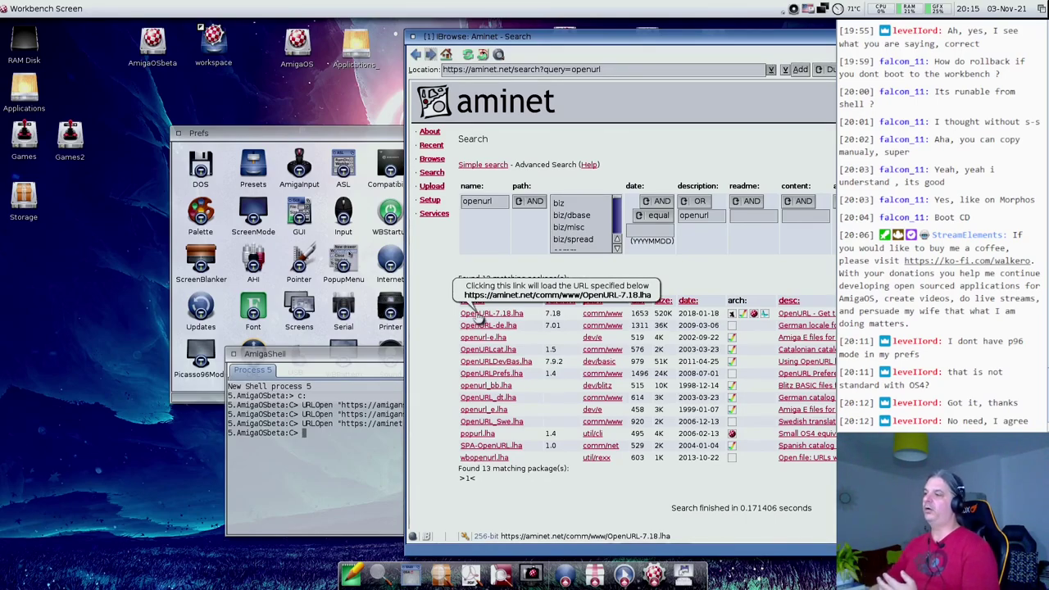
Show the Prefs drawer over the Aminet search page, quit IBrowse, and close the AmigaShell window.
click(312, 133)
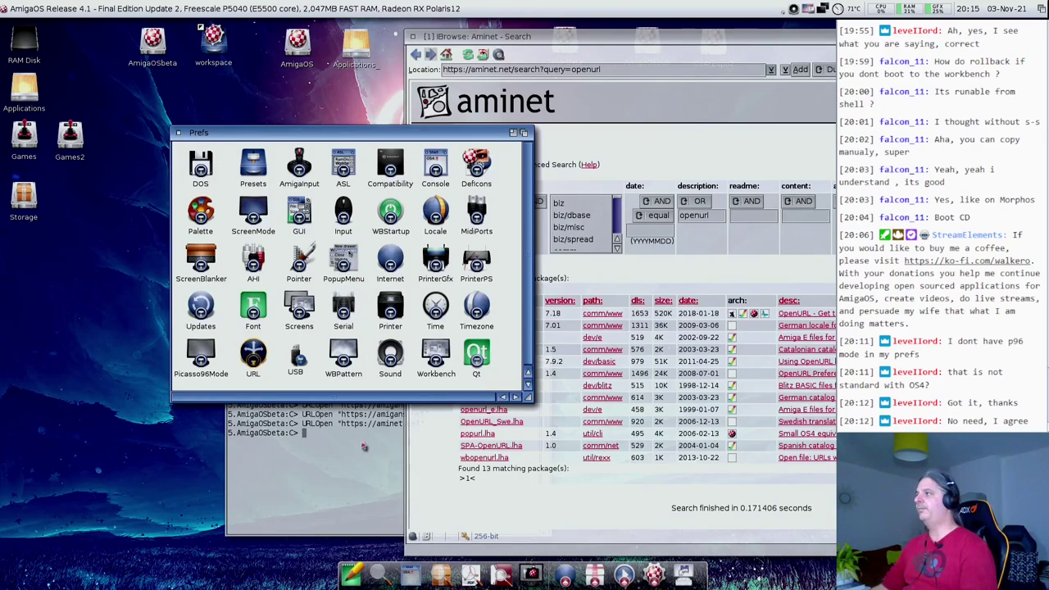
click(546, 39)
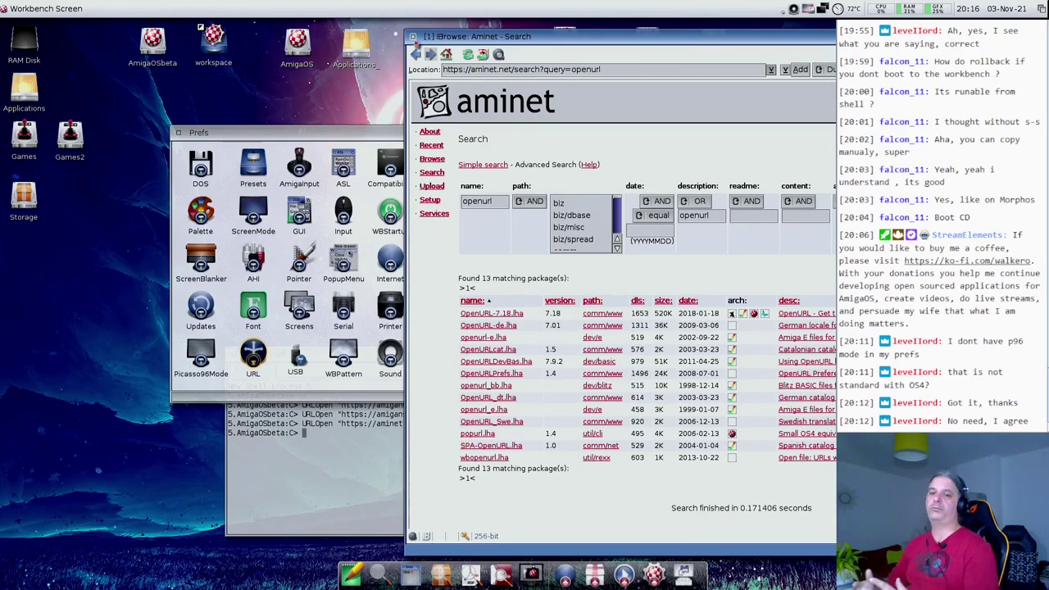
click(412, 37)
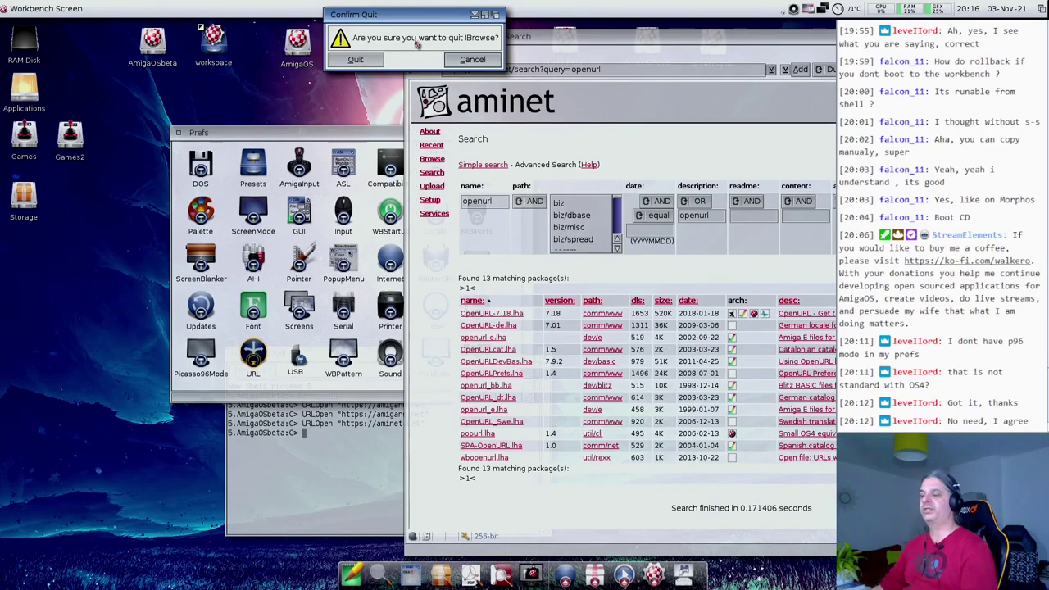
click(358, 60)
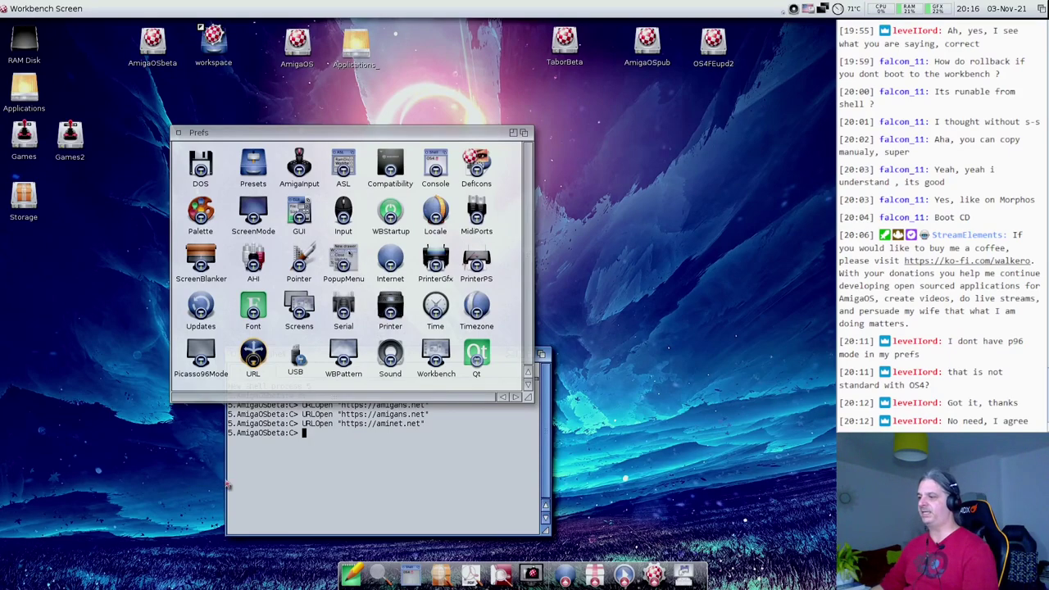
click(284, 474)
click(234, 356)
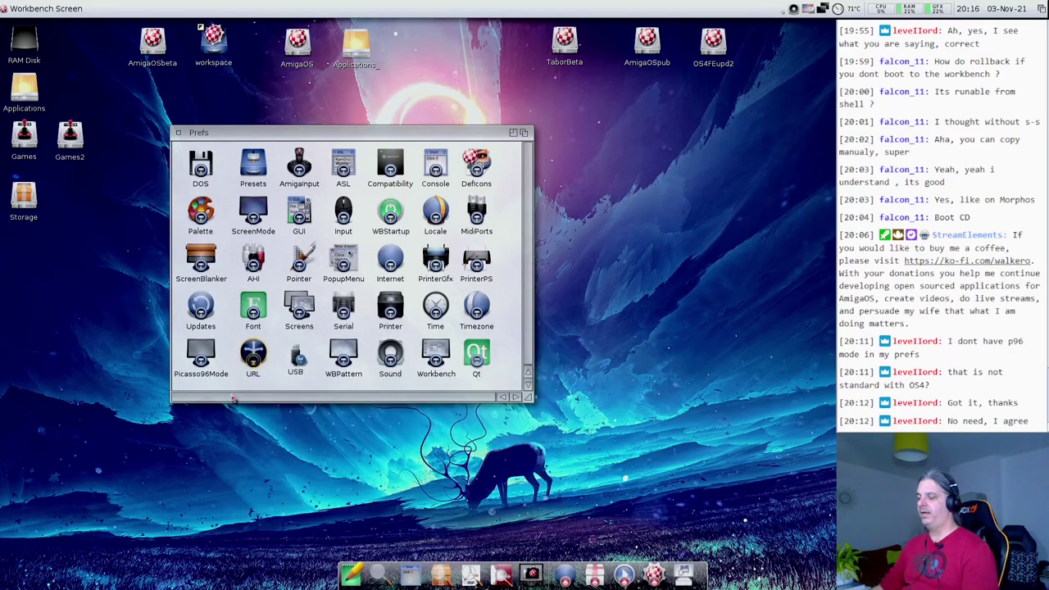
Open the USB preferences, review the logging and attachment display options, and cancel without saving.
click(283, 391)
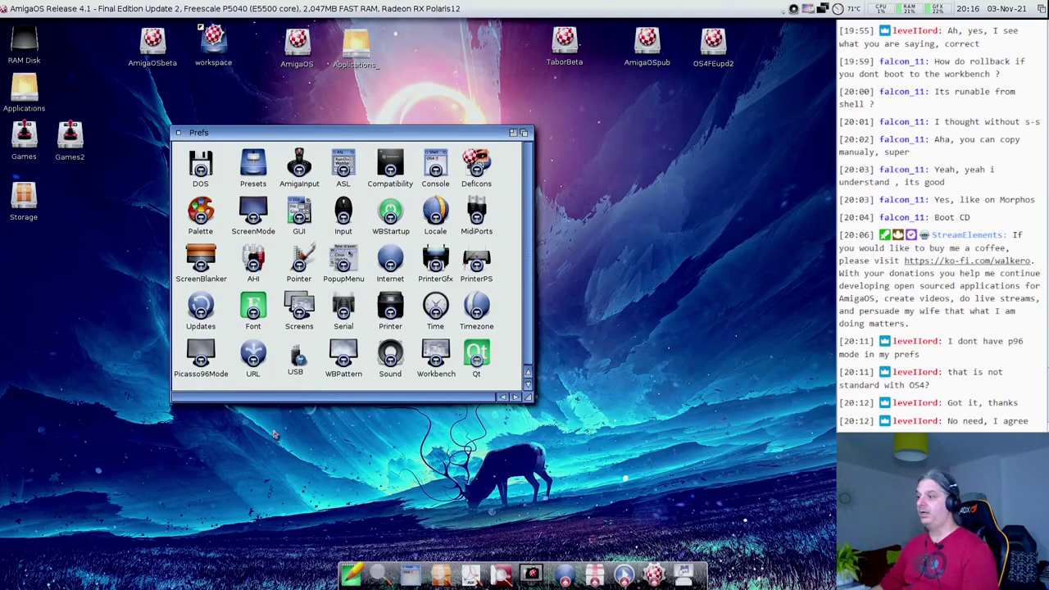
double_click(296, 358)
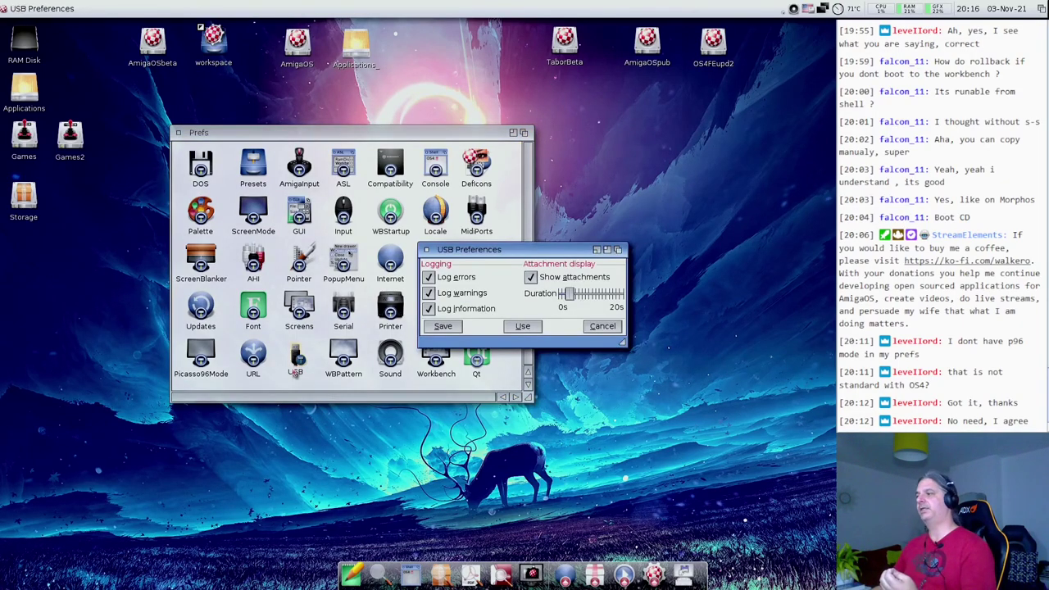
drag(476, 248, 449, 246)
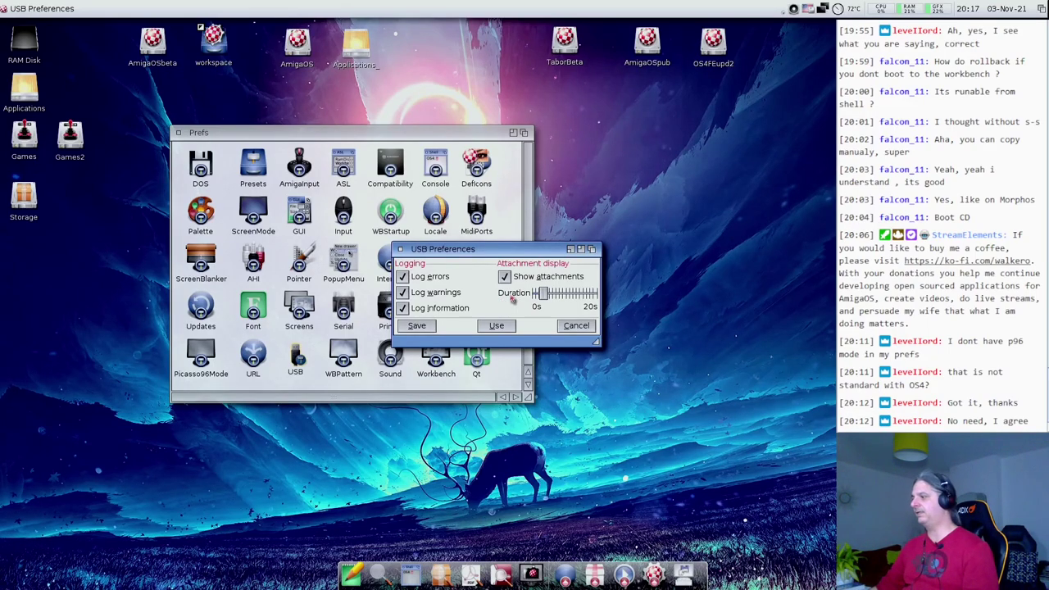
click(576, 326)
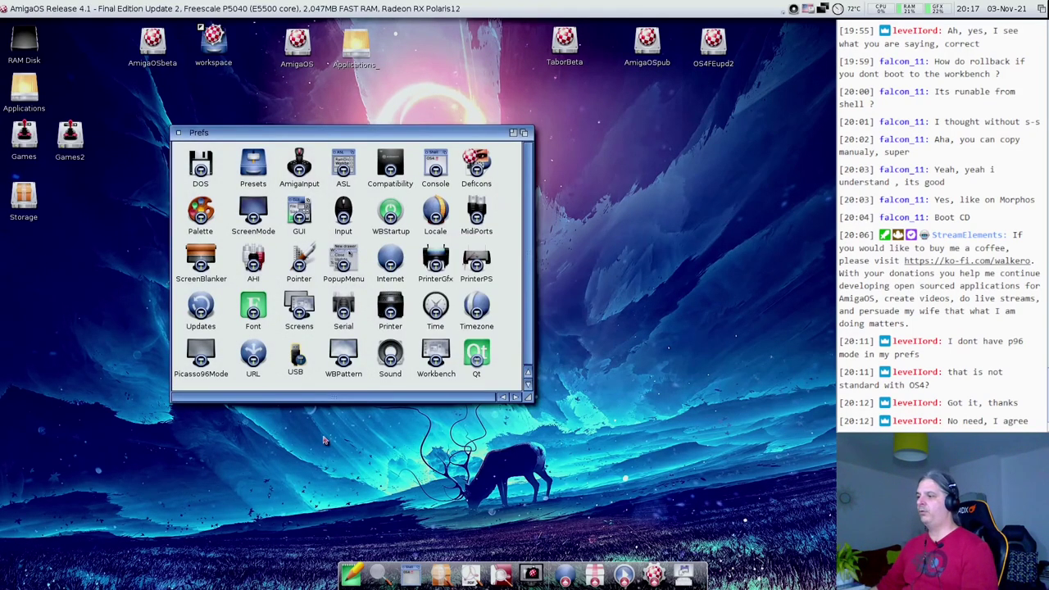
Open the WBPattern preferences in a larger window and review the Workbench picture's aspect ratio, layout and alignment choices.
double_click(352, 371)
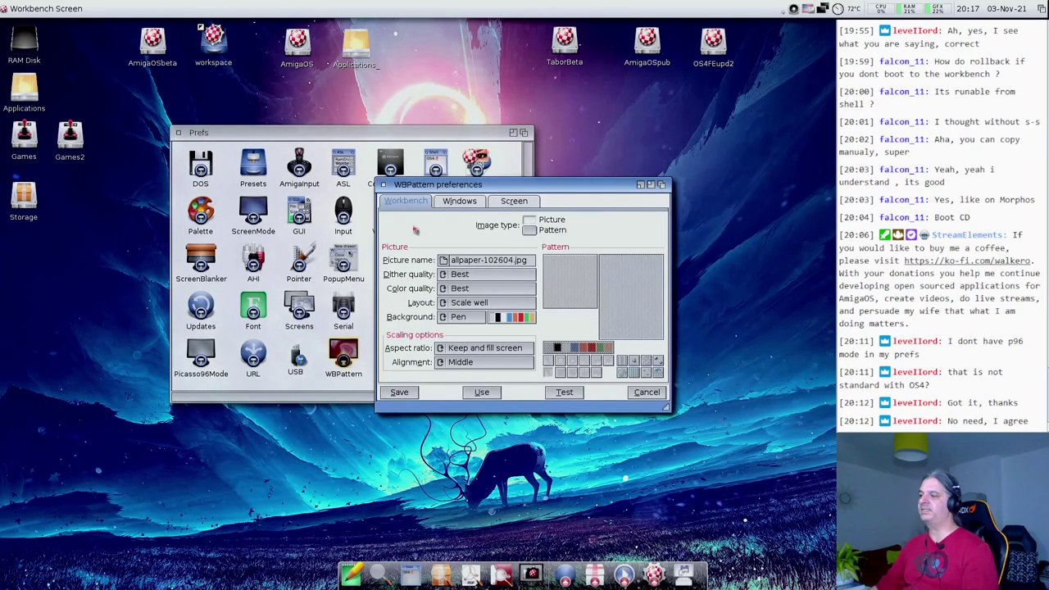
drag(463, 179, 377, 133)
drag(579, 357, 696, 442)
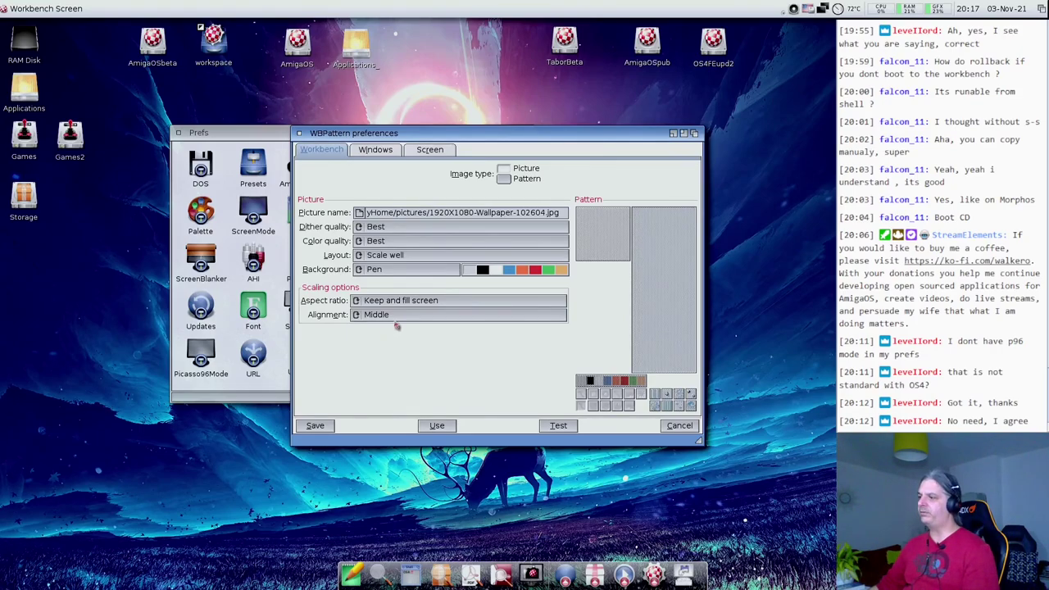
click(380, 302)
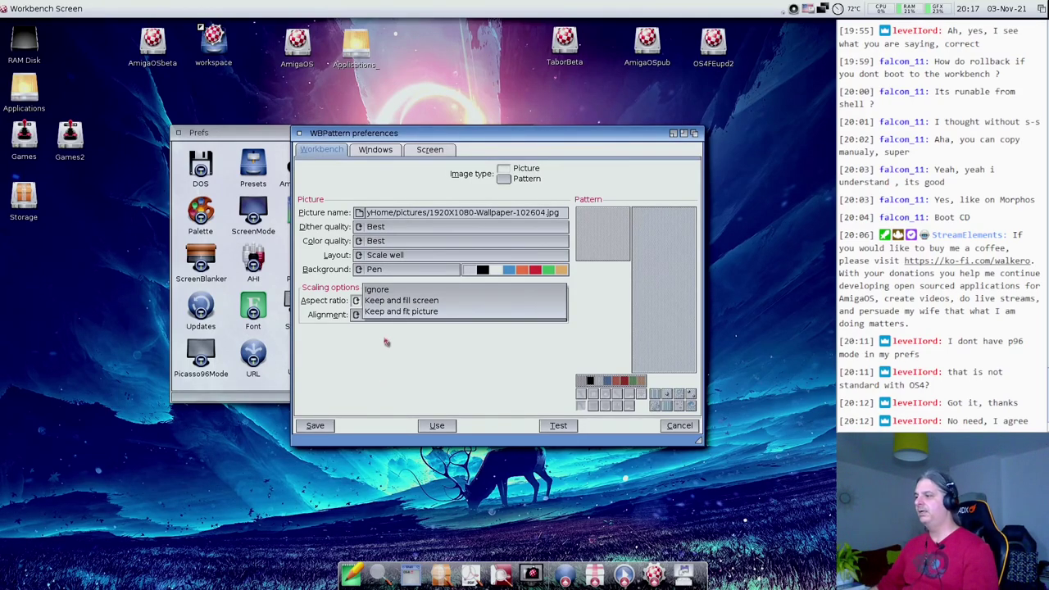
click(386, 338)
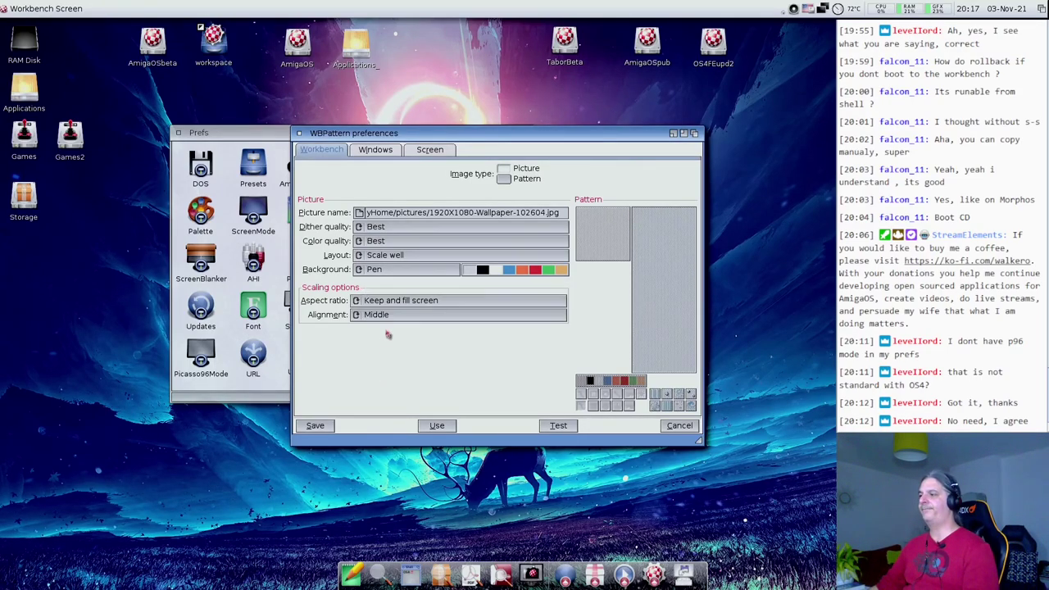
click(403, 256)
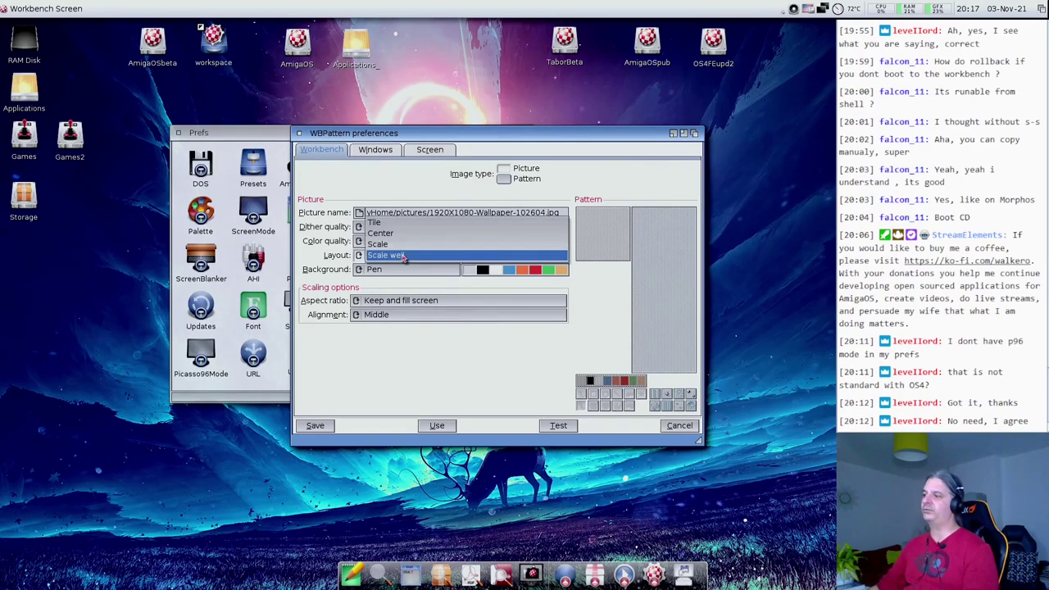
click(402, 257)
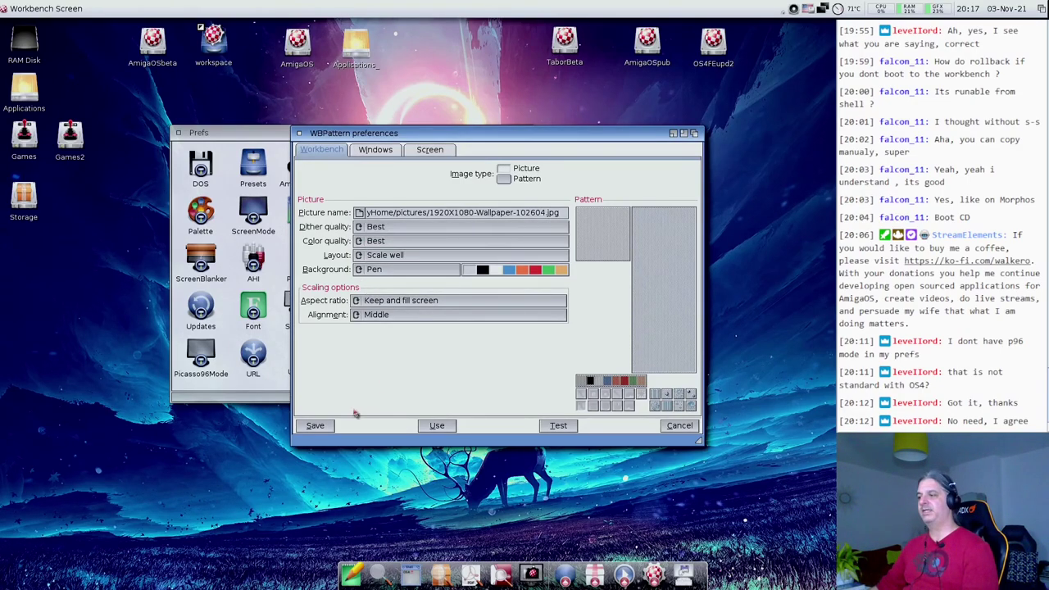
click(410, 316)
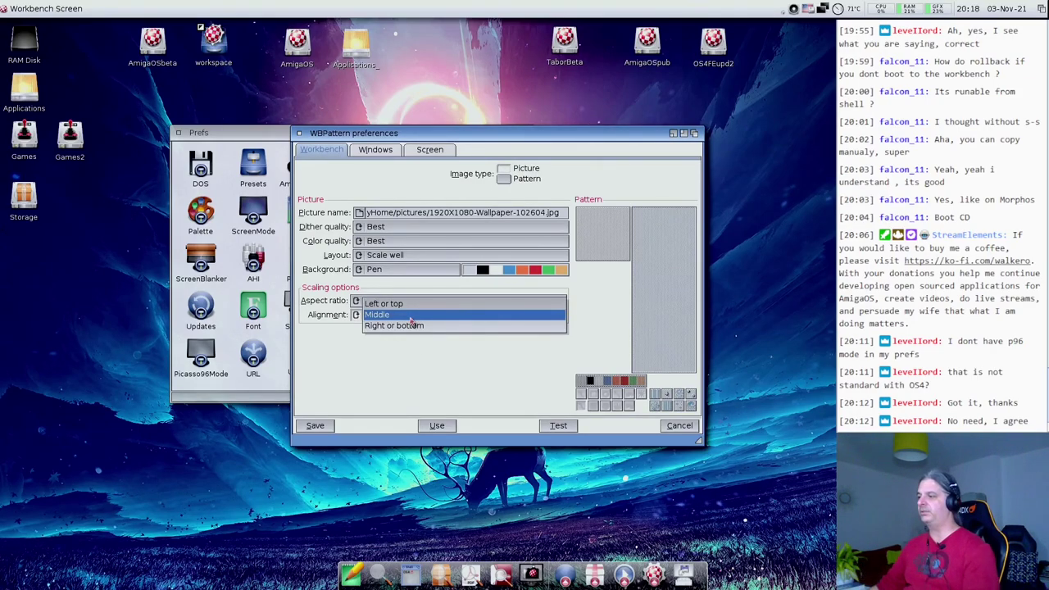
click(404, 377)
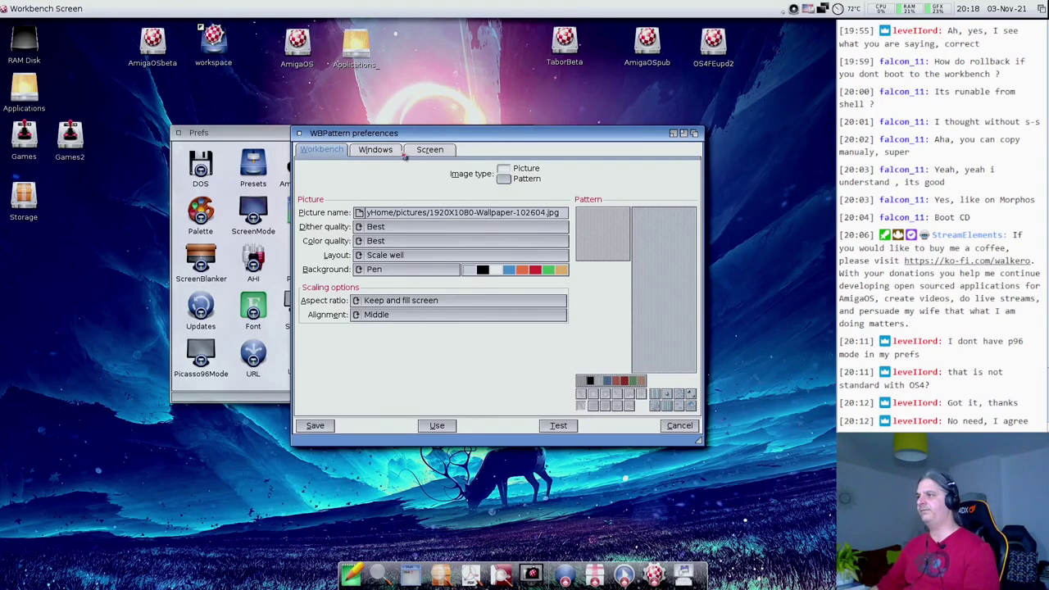
Review the WBPattern settings for windows and screens, return to the Workbench ones, and cancel without saving.
click(369, 153)
click(441, 151)
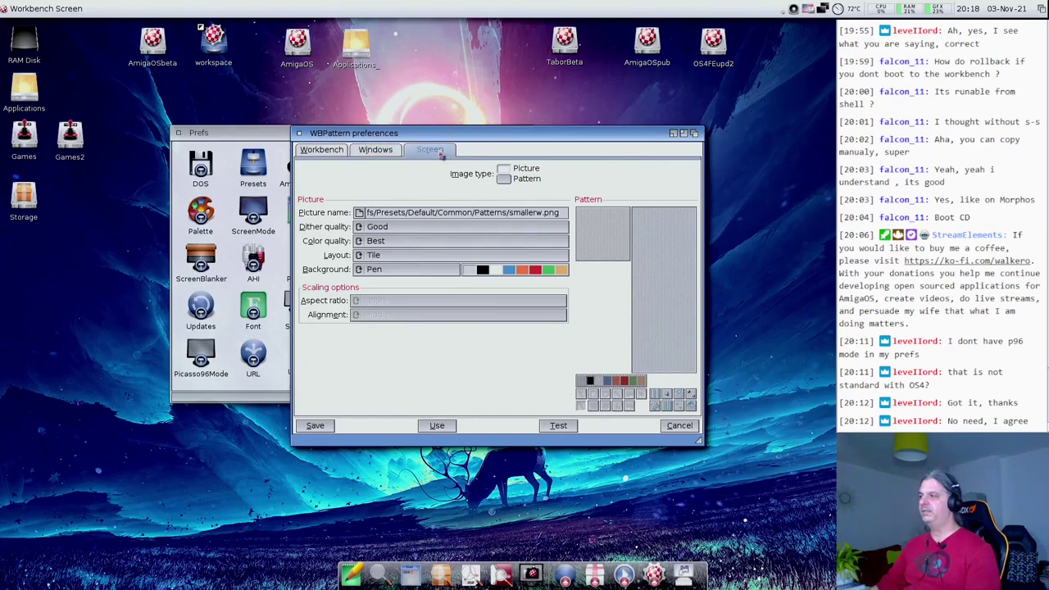
click(316, 151)
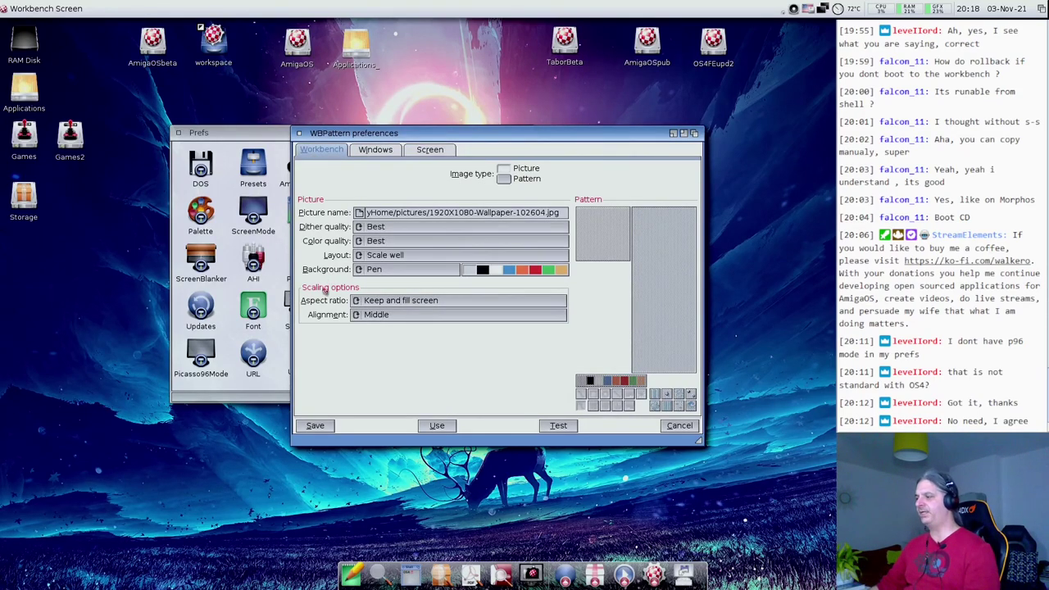
click(679, 426)
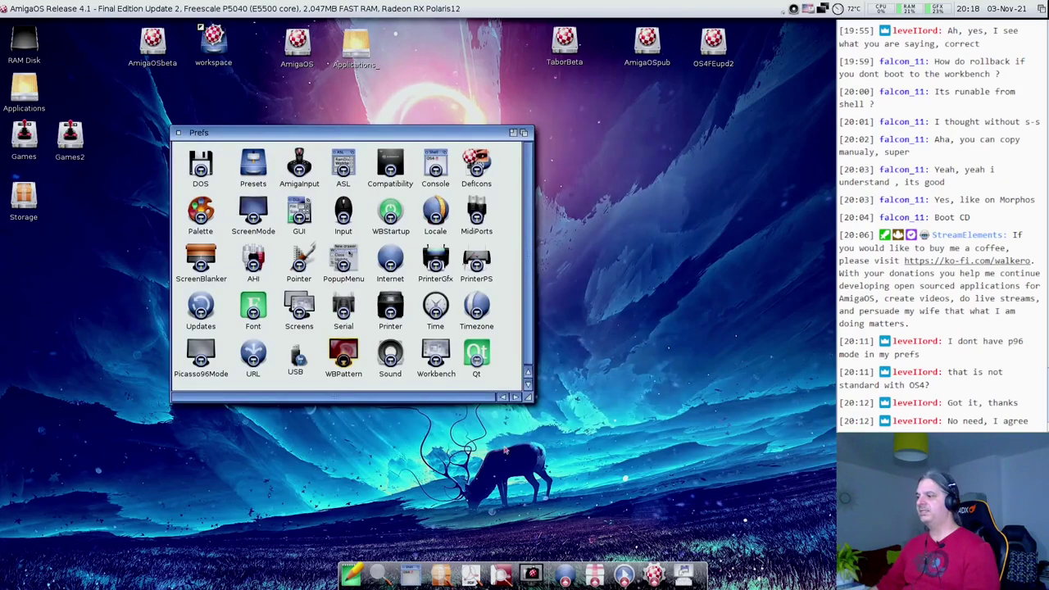
Open the Sound preferences, enable Make sound, and set the sound type to Sampled sound.
double_click(396, 360)
drag(474, 207, 324, 186)
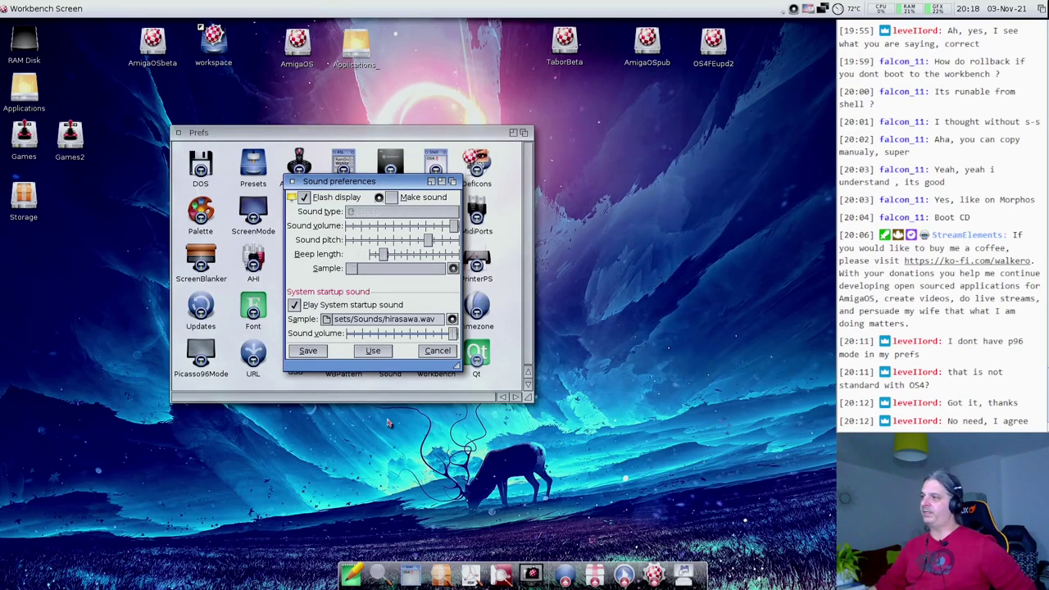
click(391, 198)
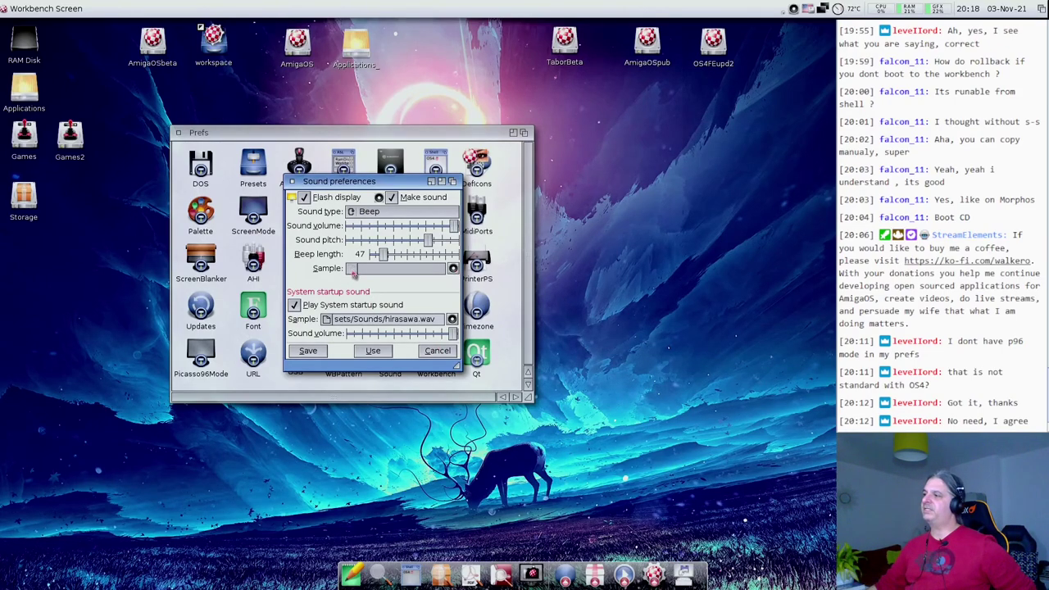
click(383, 215)
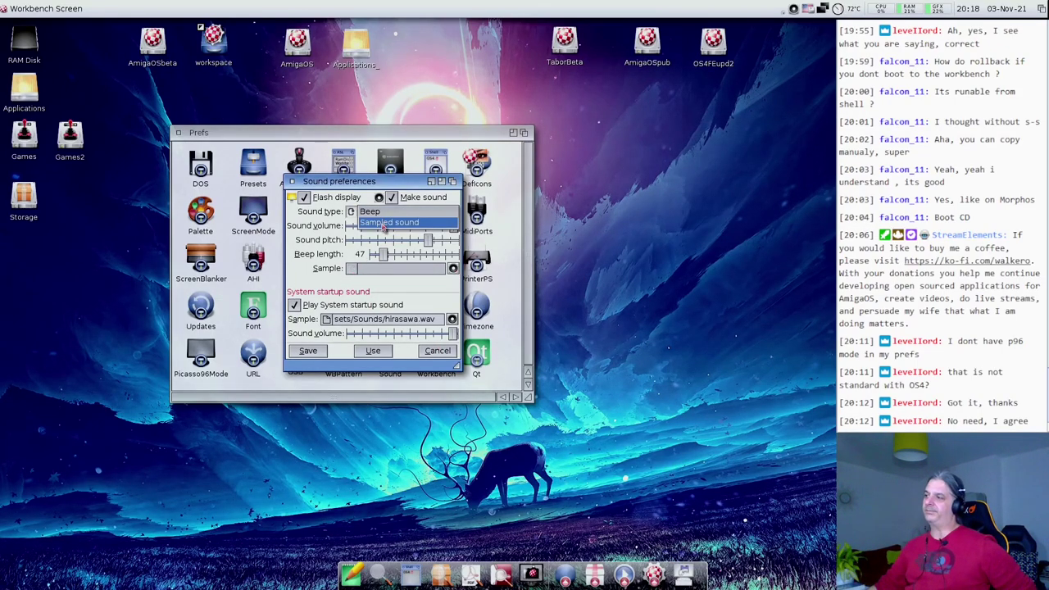
click(385, 225)
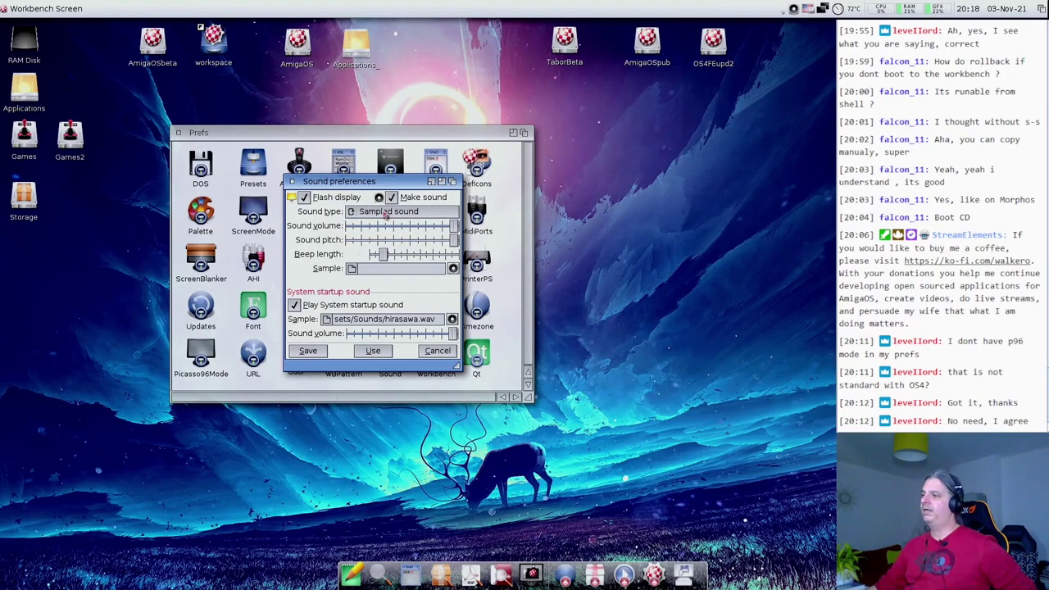
Choose Bells from the Prefs/Presets/Sounds drawer as the sample for the alert sound.
click(352, 269)
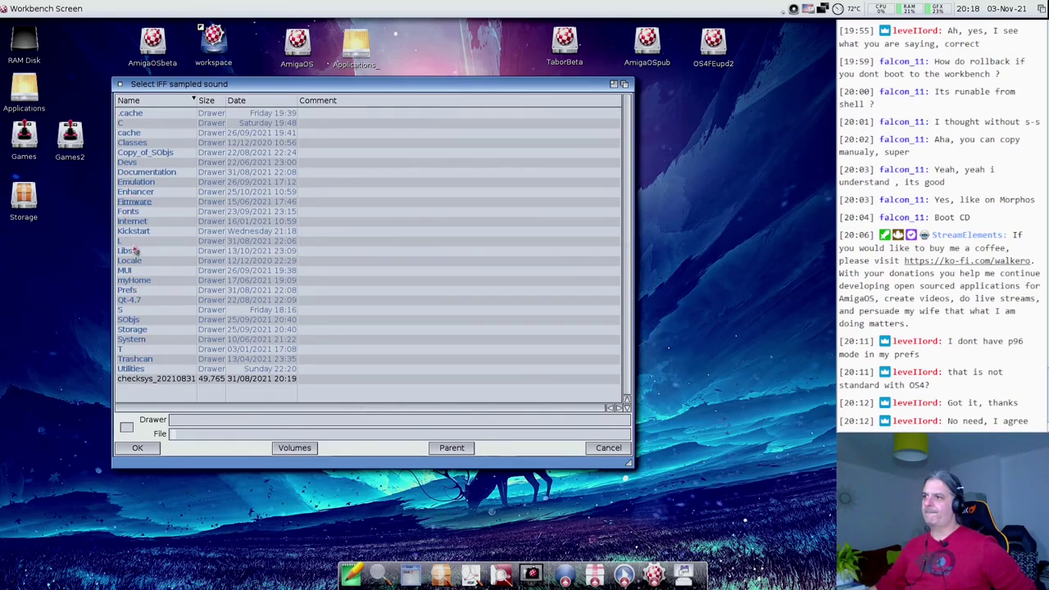
click(141, 290)
double_click(150, 123)
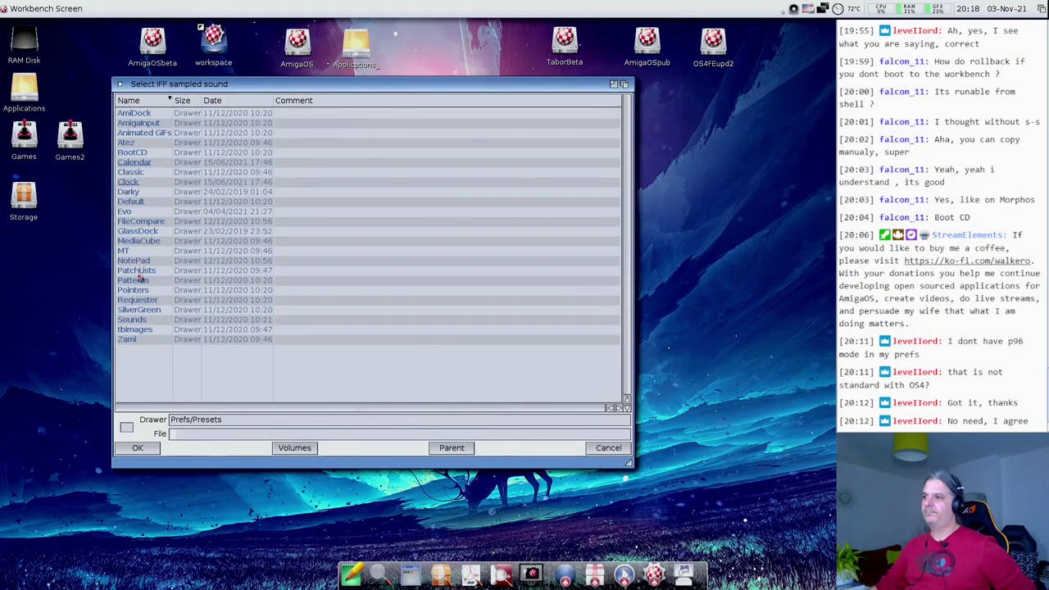
click(137, 321)
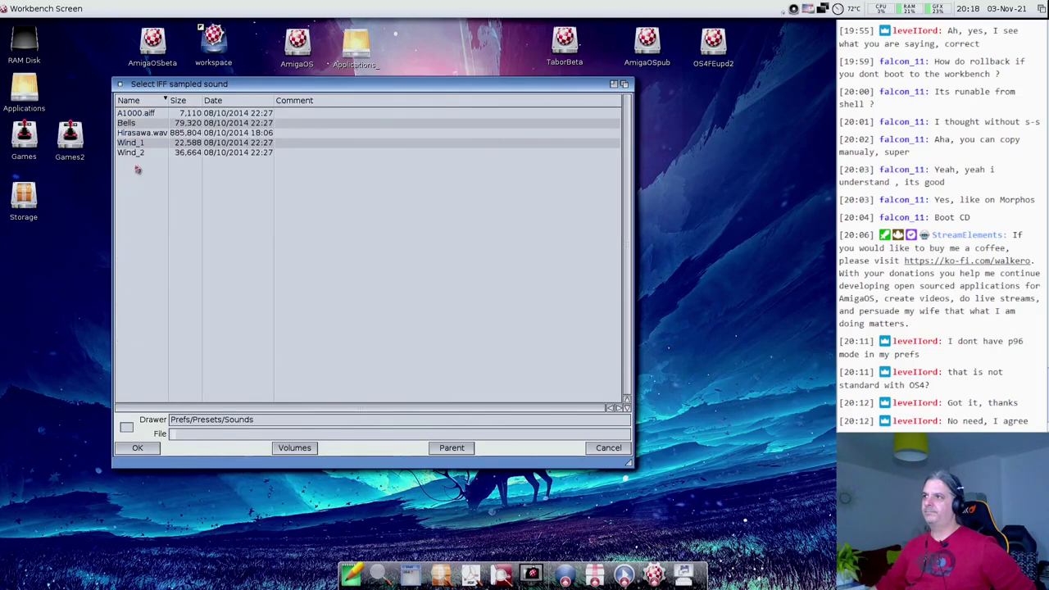
double_click(127, 123)
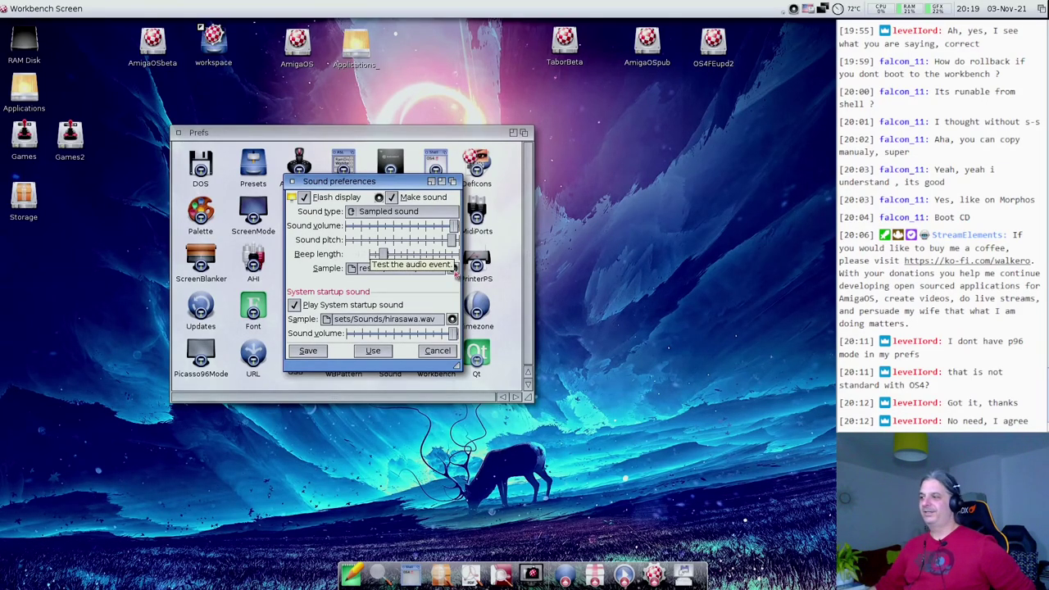
Play the selected alert sample as a test and cancel the Sound preferences without saving.
click(453, 268)
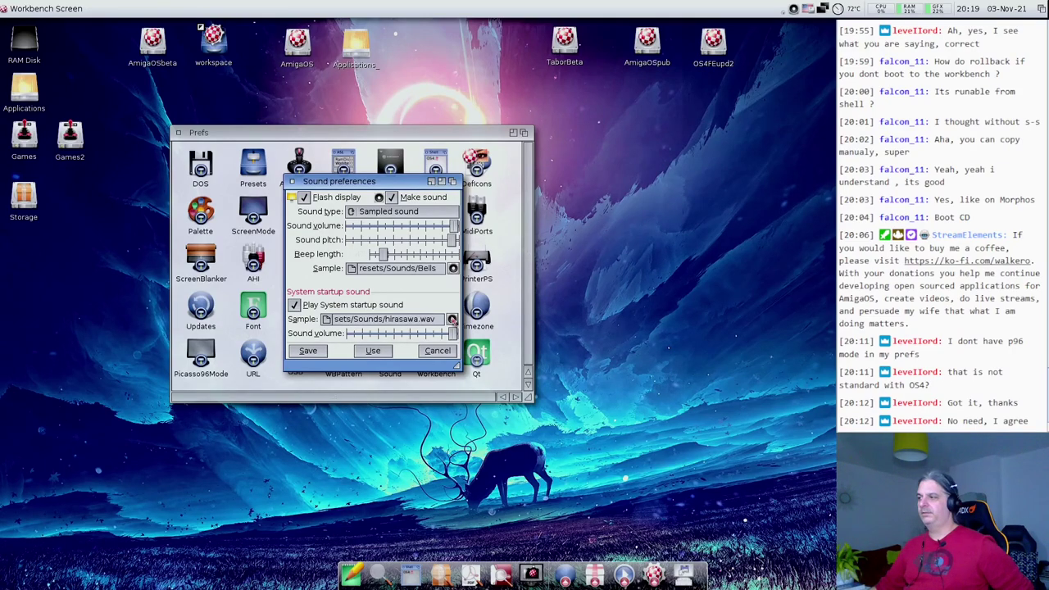
drag(383, 185, 347, 158)
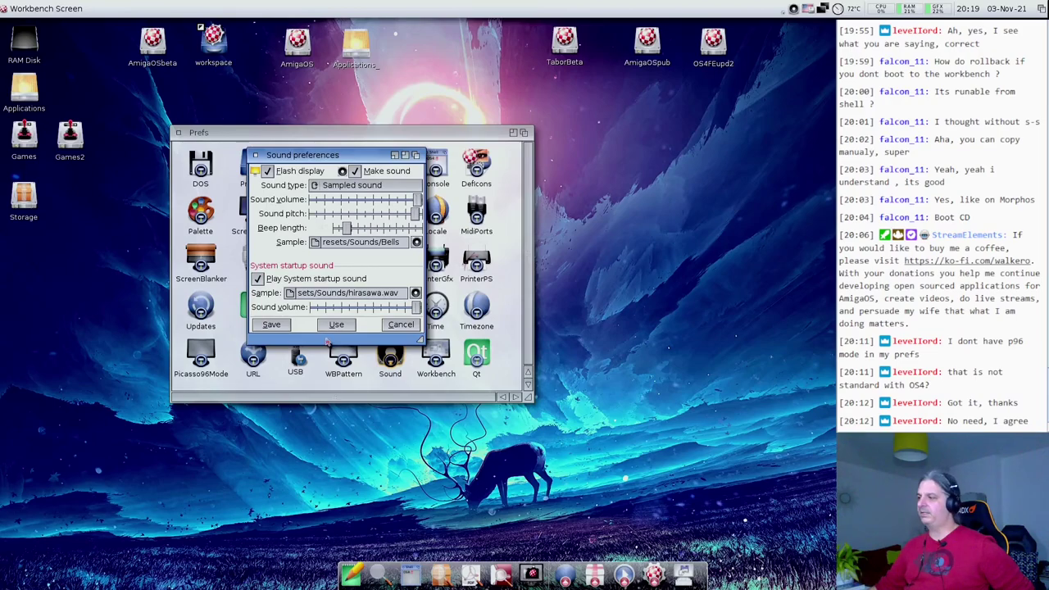
click(401, 326)
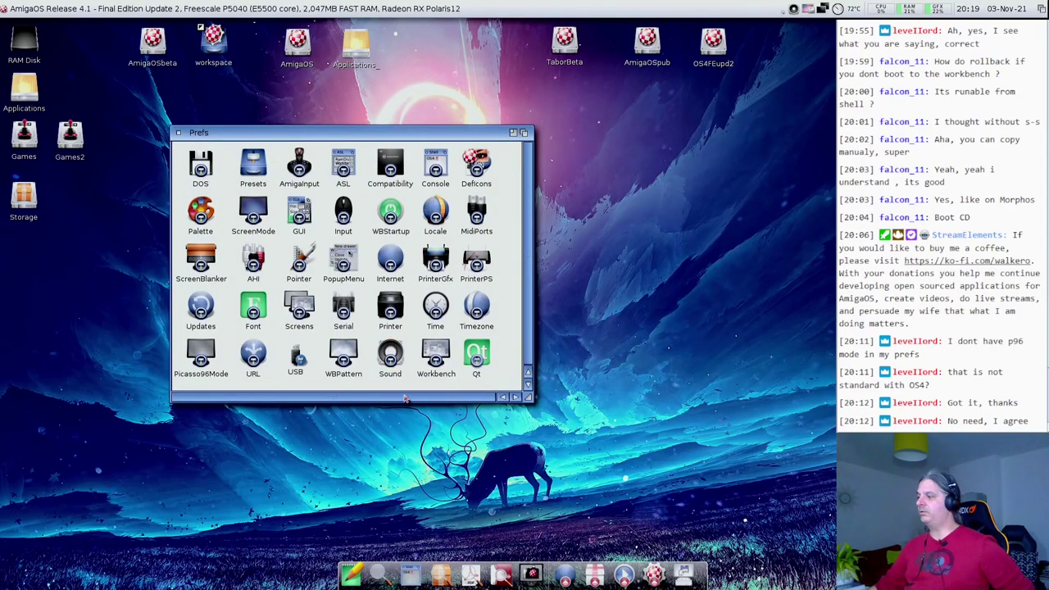
Open the Workbench preferences, enlarge the window, and enable Close parent automatically.
double_click(437, 361)
drag(483, 136, 267, 115)
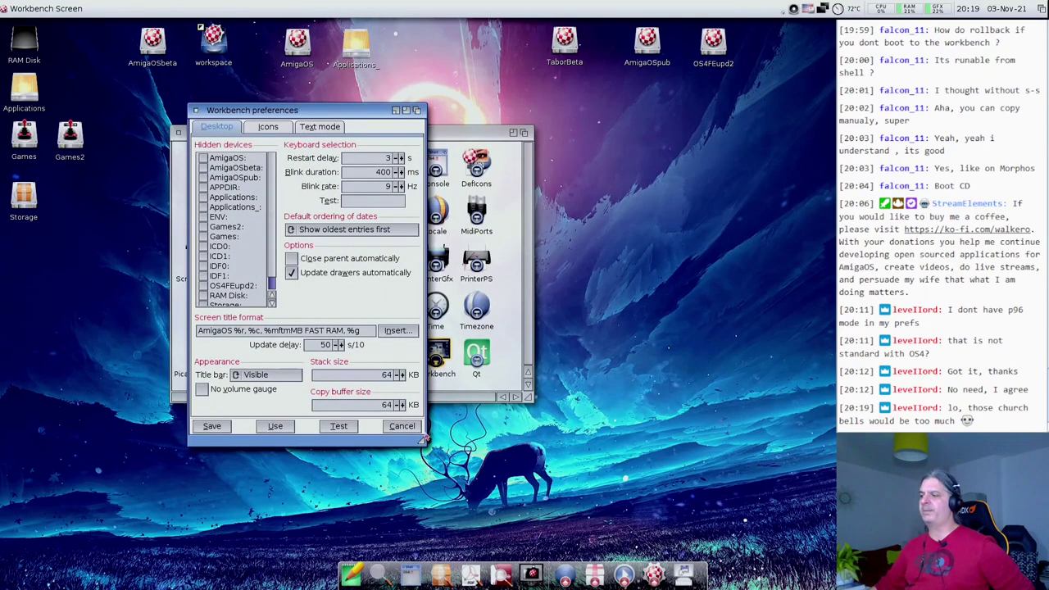
drag(422, 441, 649, 486)
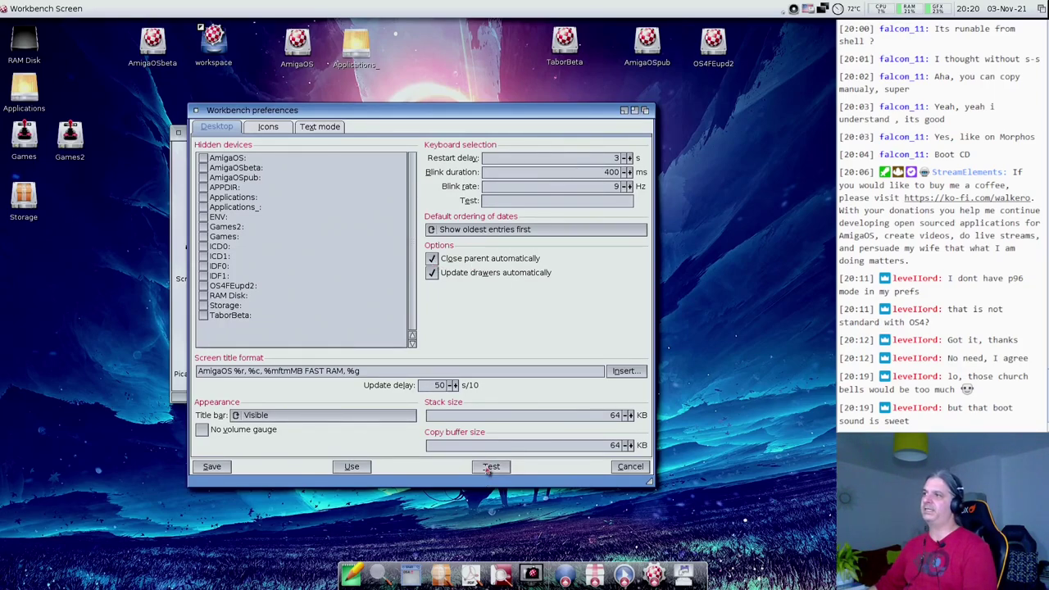
Demonstrate automatic parent closing by opening AmigaOSbeta, Utilities and Commodities in turn, then close the Commodities drawer.
double_click(153, 57)
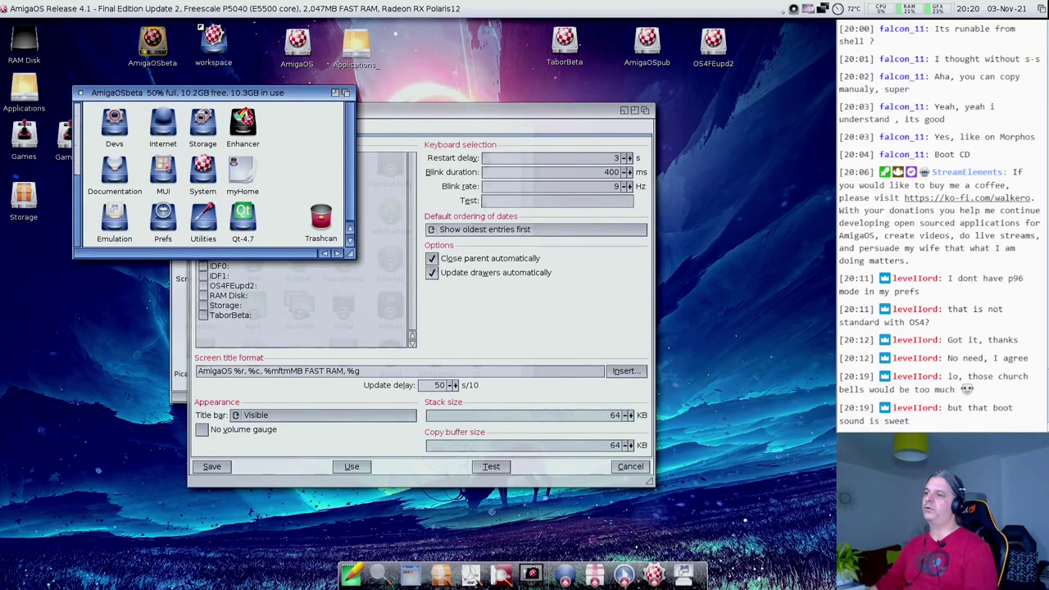
click(162, 220)
double_click(206, 219)
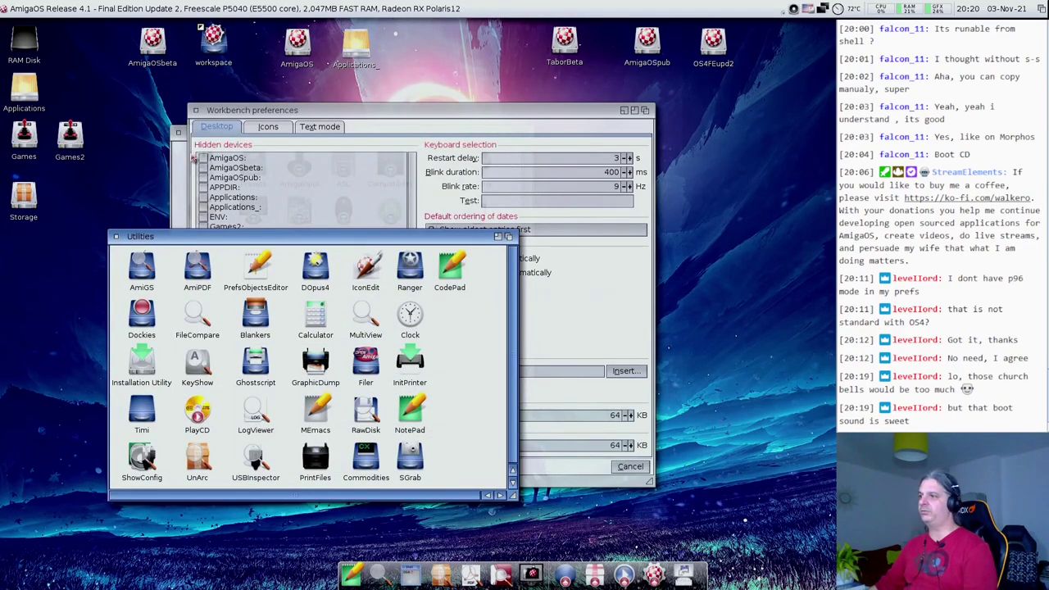
drag(228, 237, 212, 101)
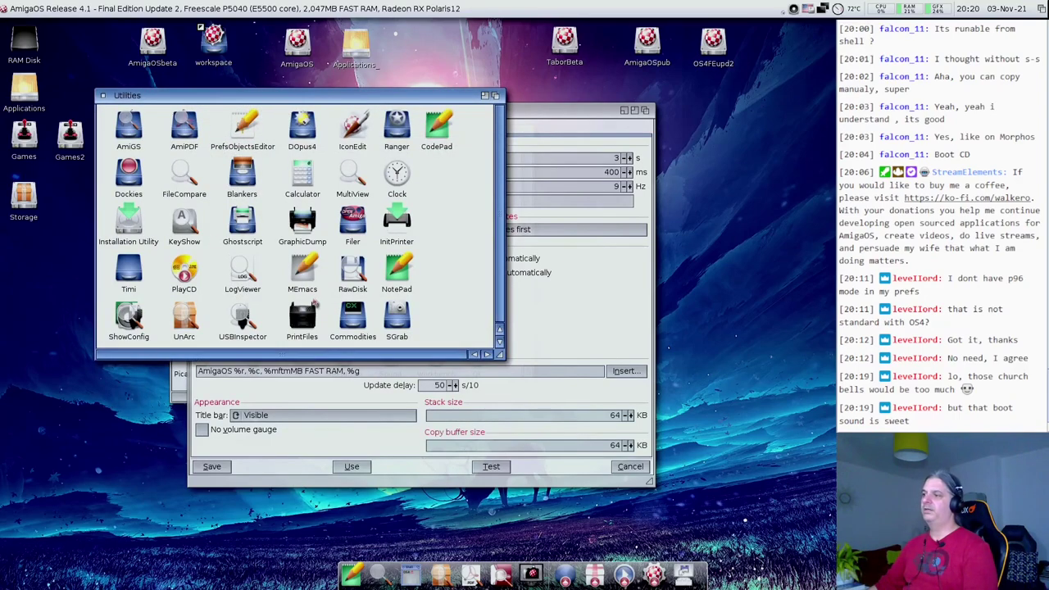
double_click(367, 317)
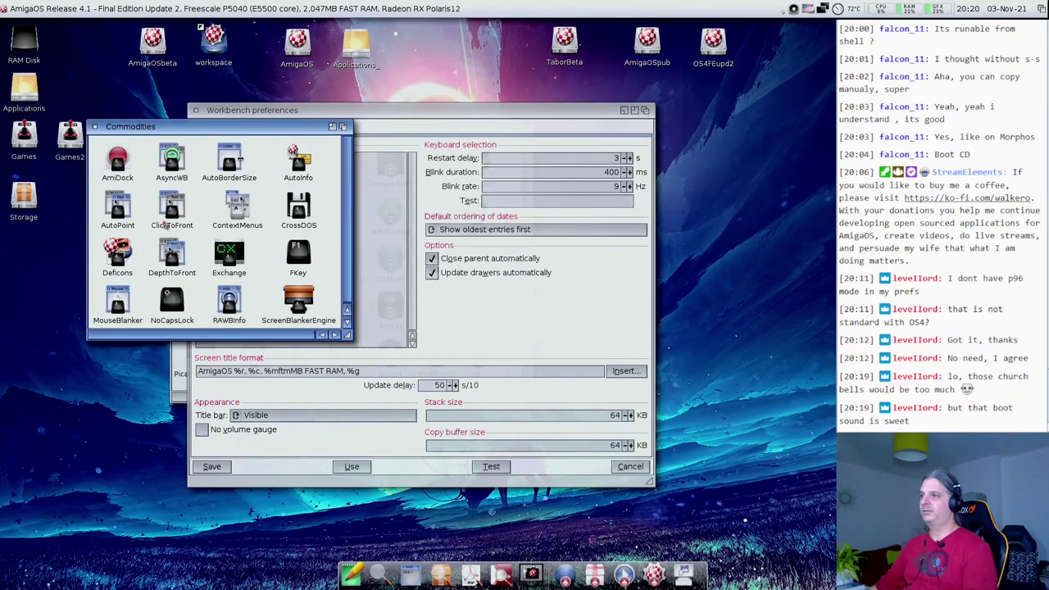
click(95, 128)
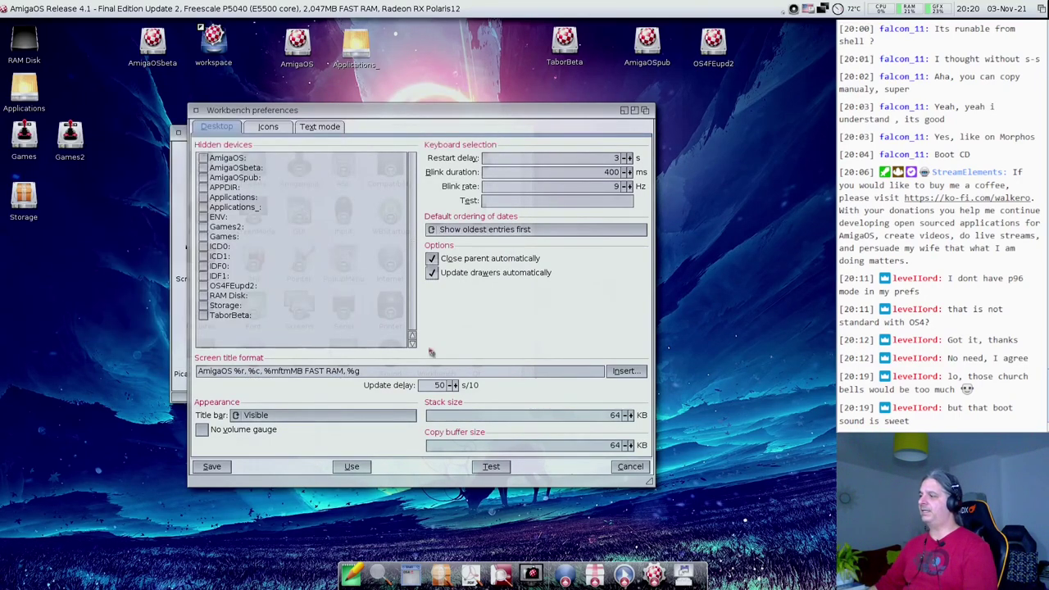
Disable Close parent automatically, check it by opening AmigaOSbeta, Utilities and Commodities, and close the Commodities drawer.
click(435, 261)
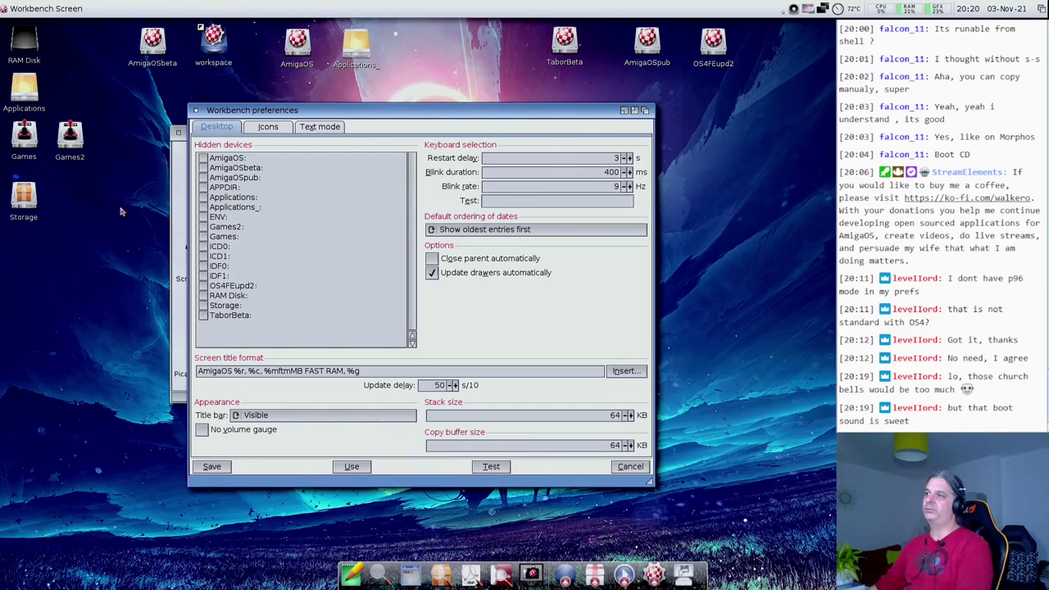
double_click(154, 45)
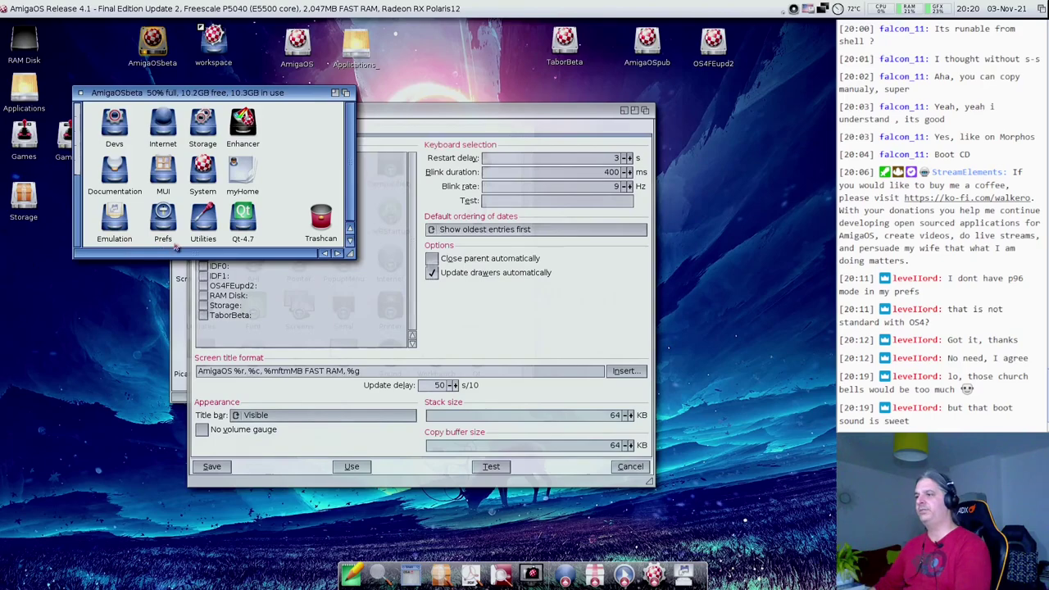
double_click(204, 218)
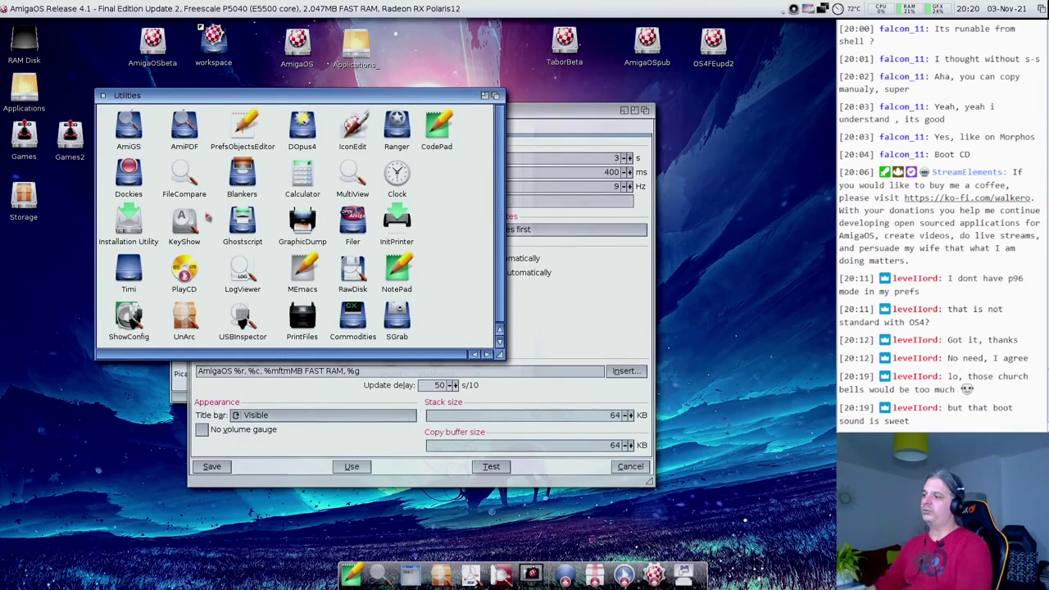
double_click(354, 323)
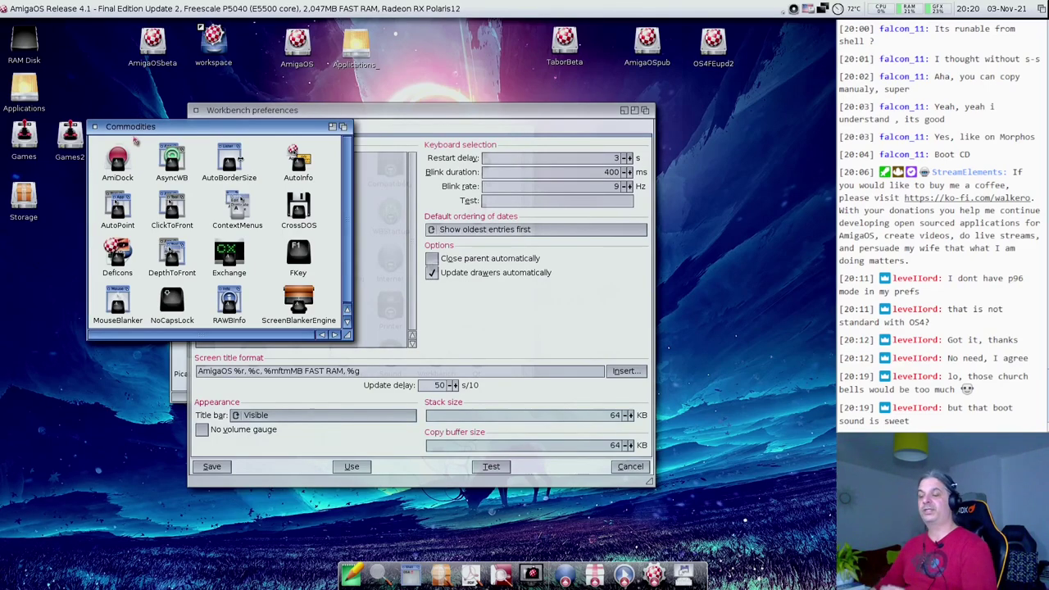
click(95, 127)
Open the AmigaOSbeta drawer from the desktop and close it again.
click(456, 305)
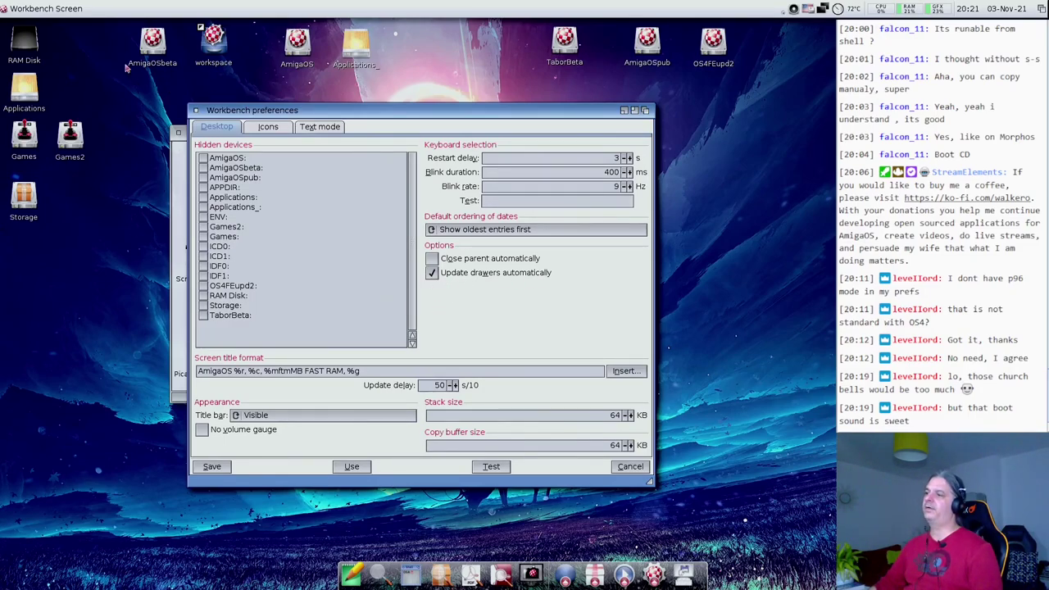
double_click(151, 40)
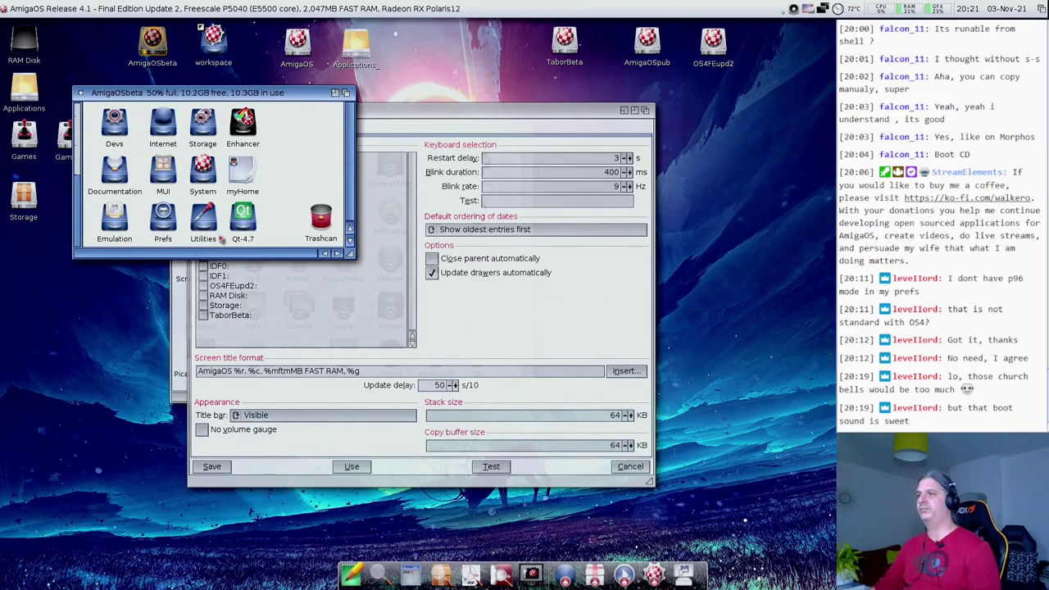
click(81, 94)
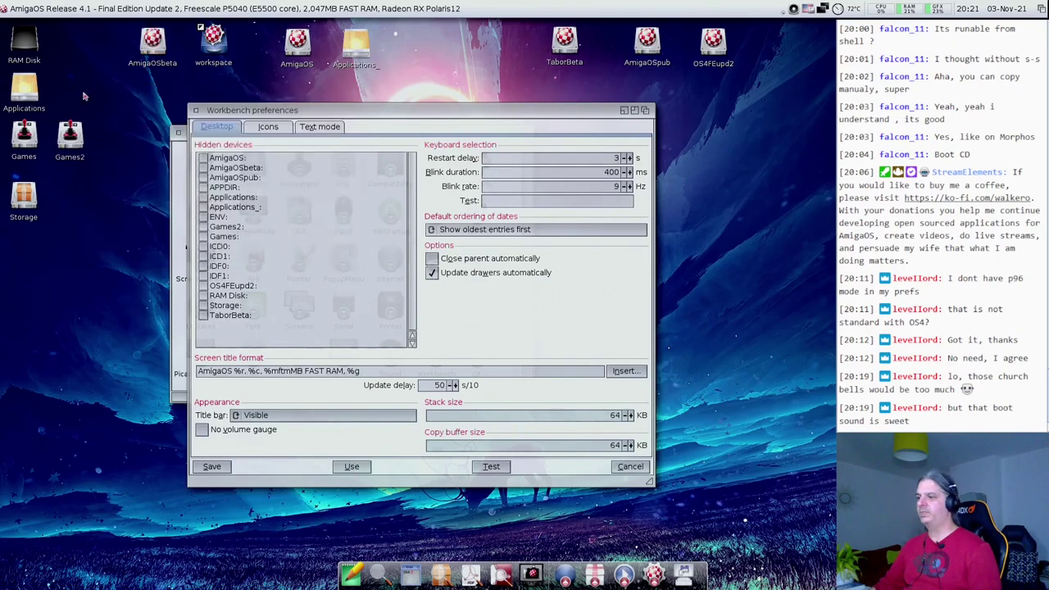
Highlight the Screen title format string and compare it with the title bar of the Workbench screen.
click(244, 371)
drag(228, 371, 361, 370)
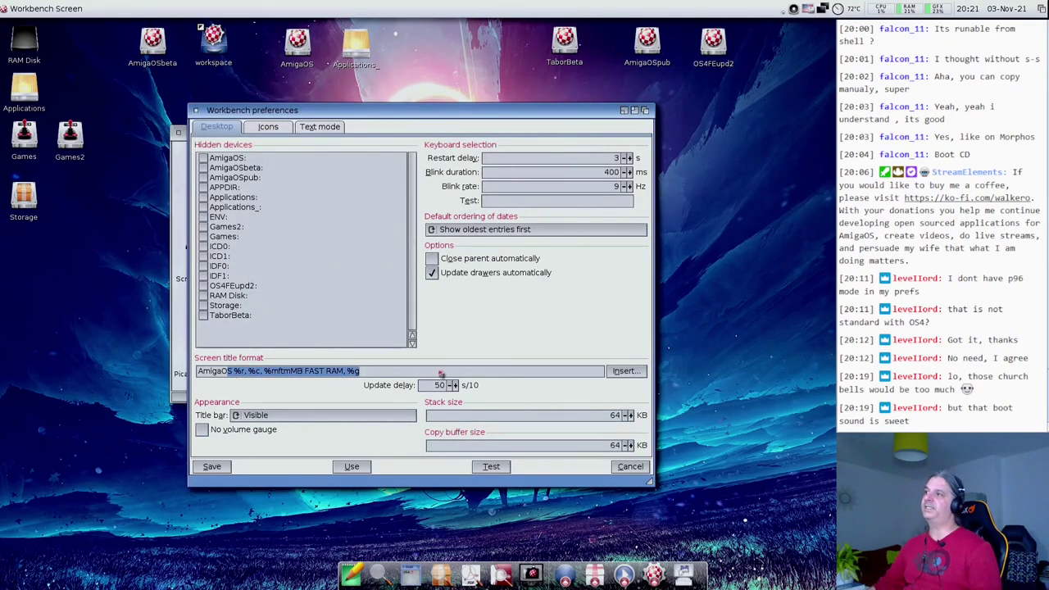
click(129, 7)
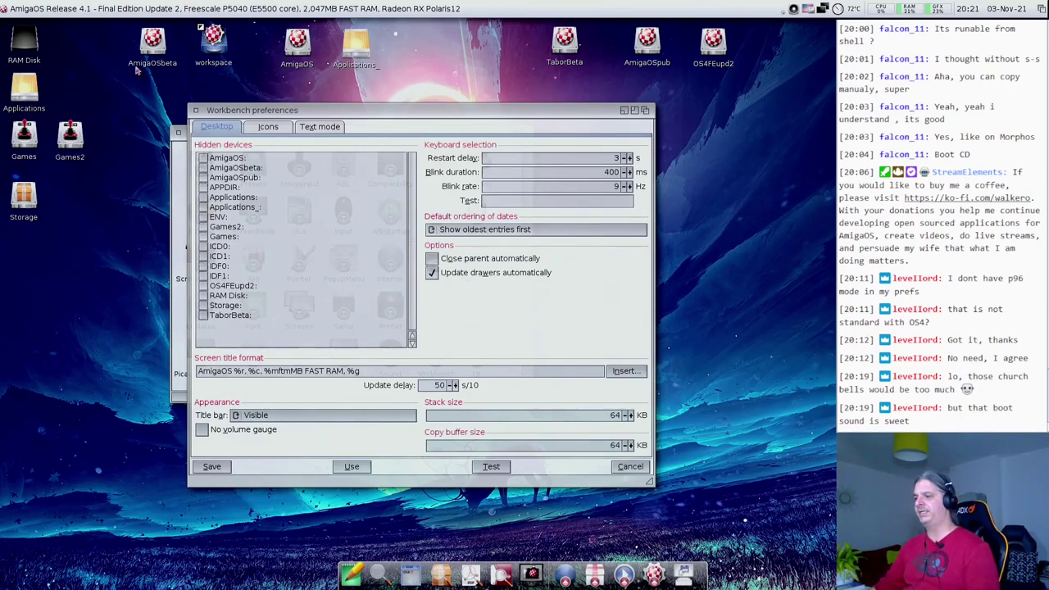
Set the Title bar appearance to Automatic and test how the screen title bar behaves.
click(292, 419)
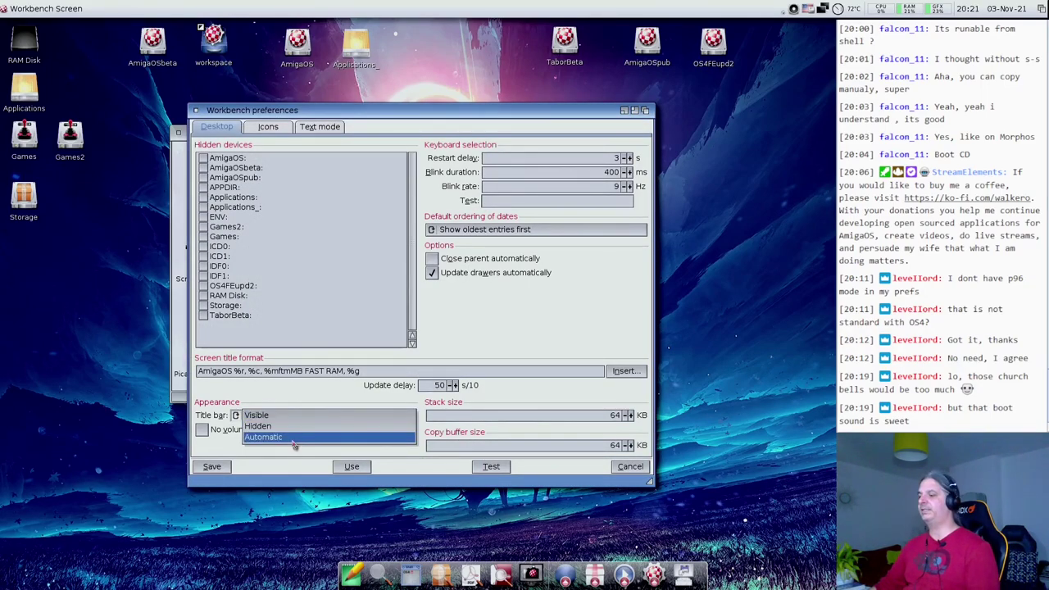
click(289, 439)
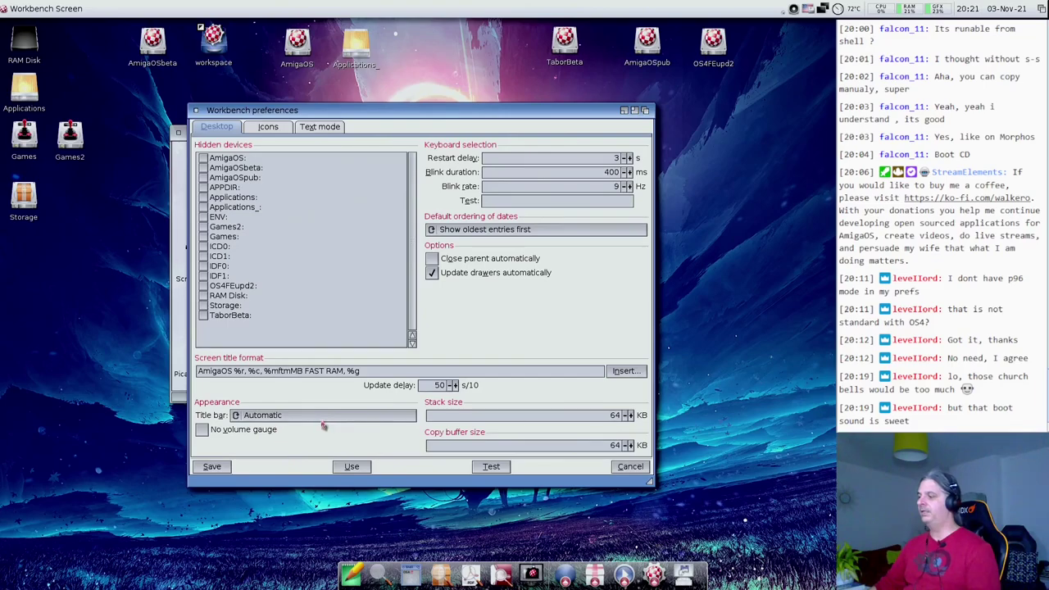
click(491, 466)
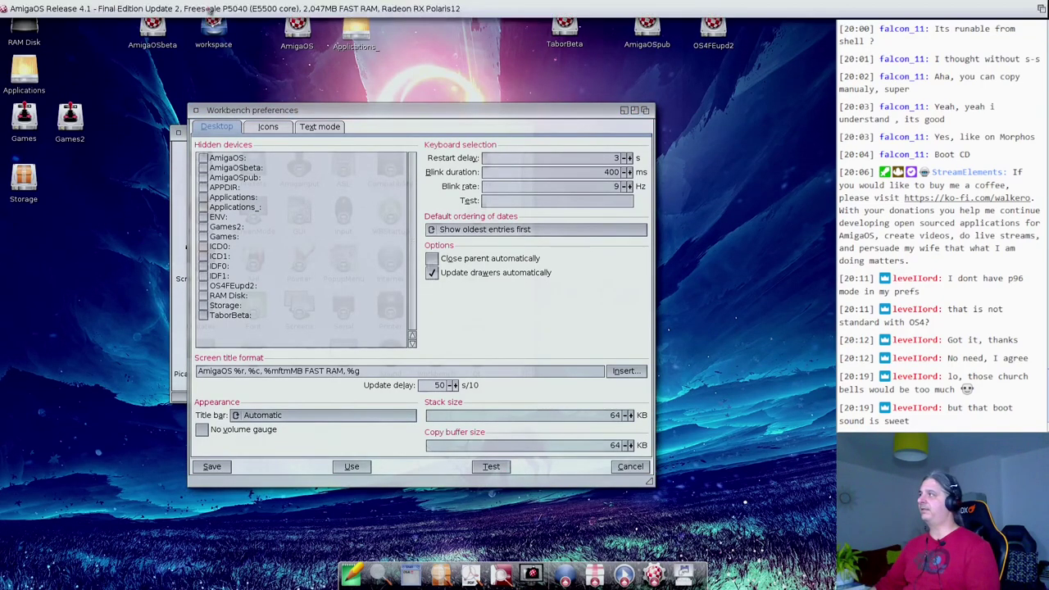
mouse_move(97, 5)
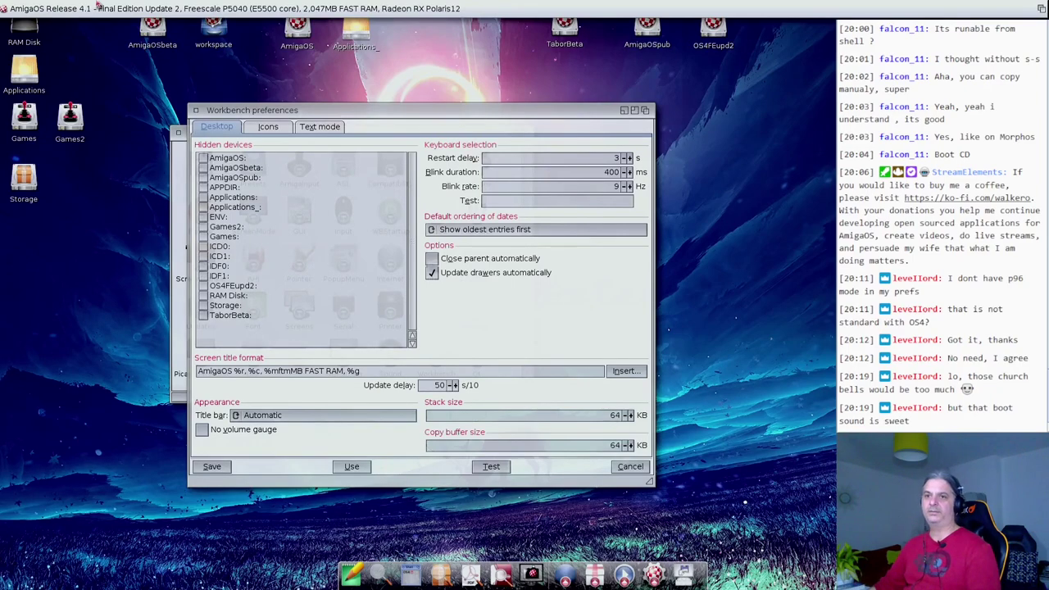
Set the Title bar appearance back to Visible and apply it as a test.
click(287, 417)
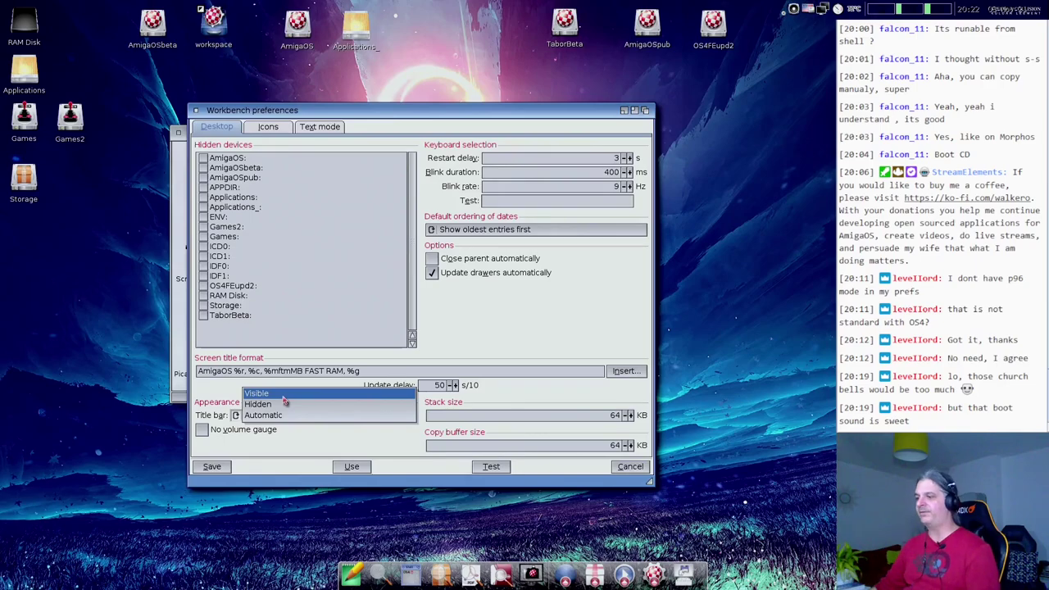
click(261, 394)
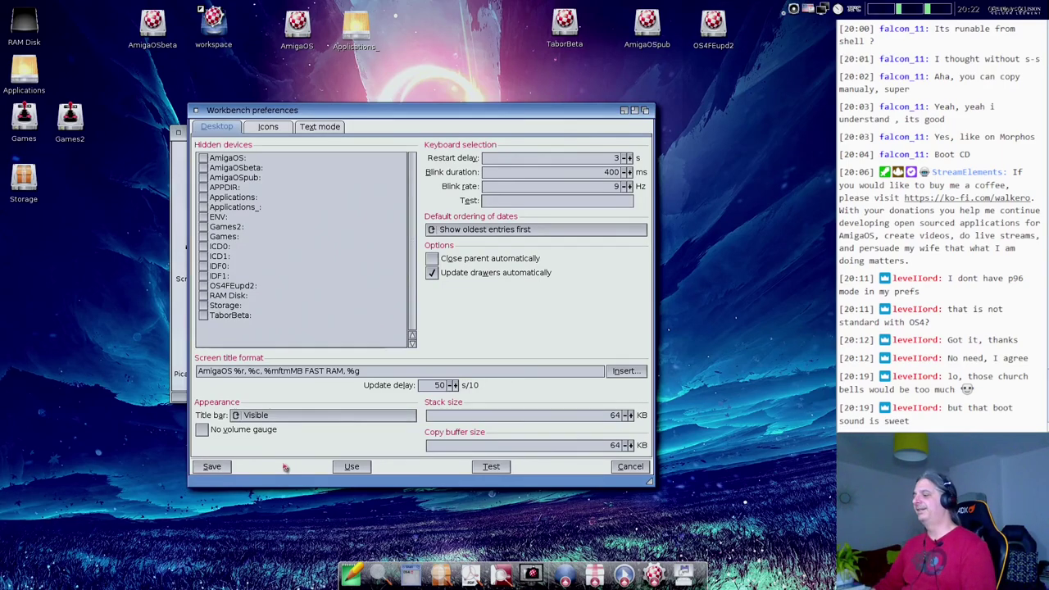
click(492, 467)
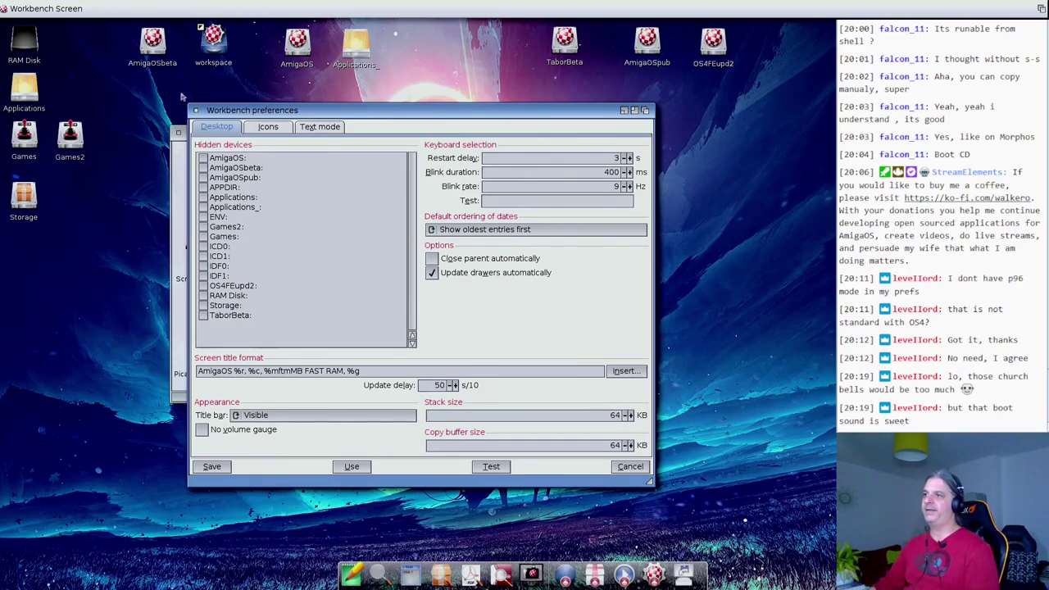
Try No volume gauge on the open AmigaOSbeta drawer, test it enabled and disabled, and close the drawer.
double_click(146, 45)
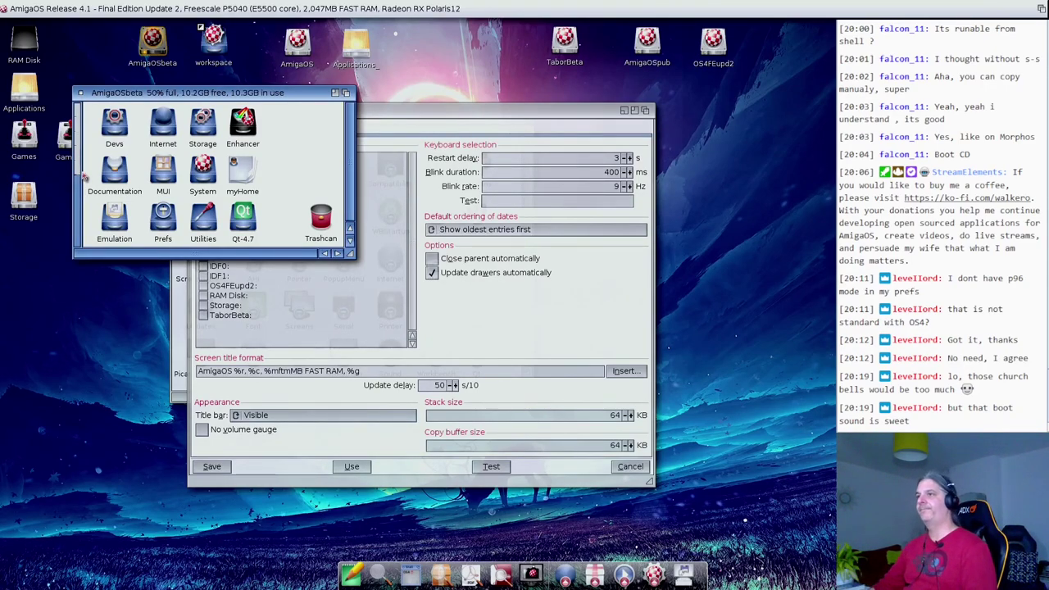
click(205, 434)
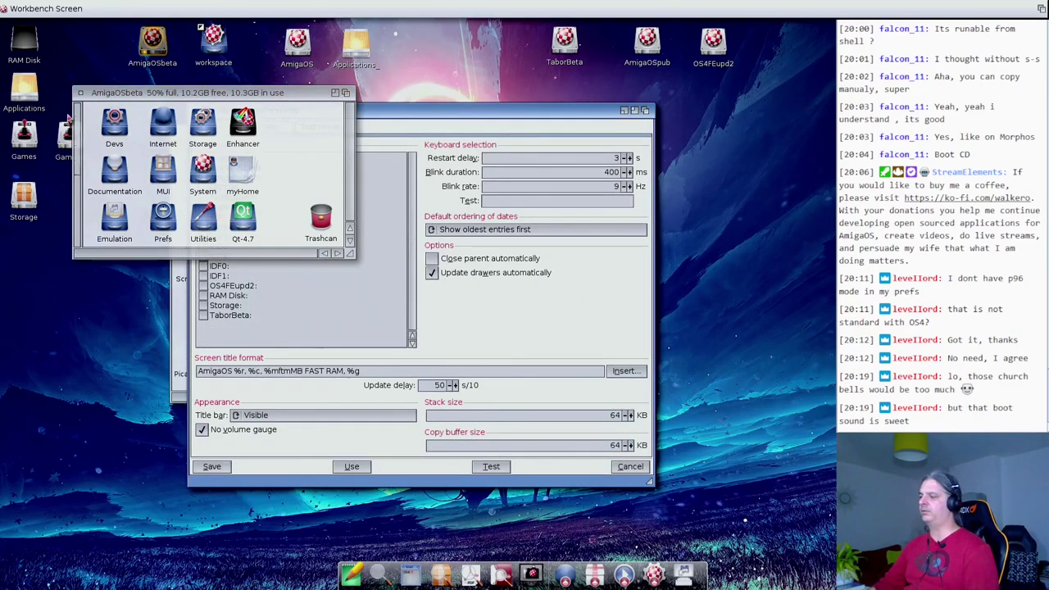
click(495, 469)
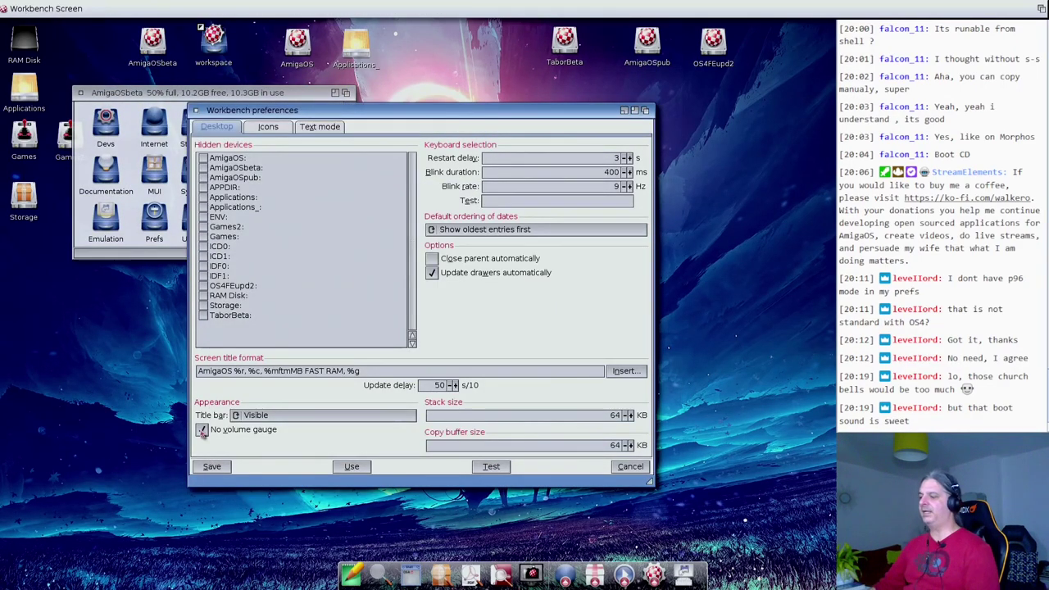
click(495, 470)
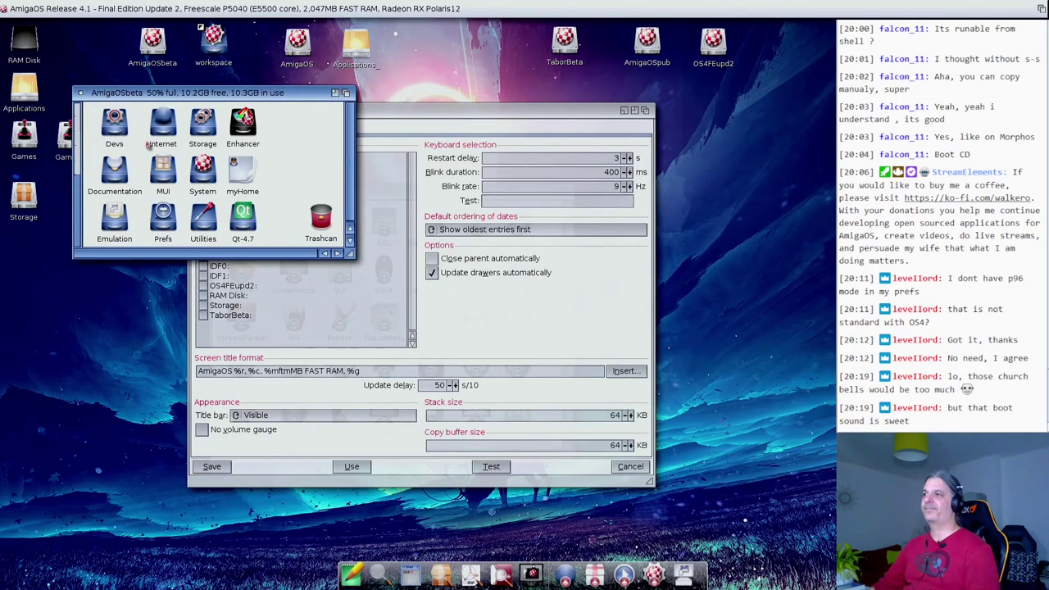
click(80, 93)
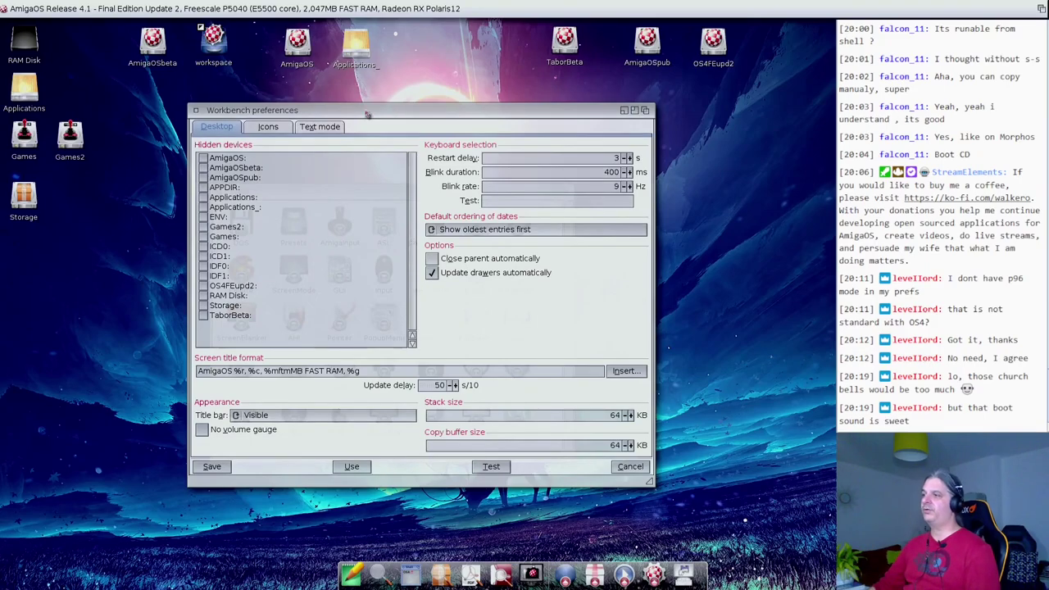
Show the general Icons settings and examine the image Quality choices without changing them.
click(279, 127)
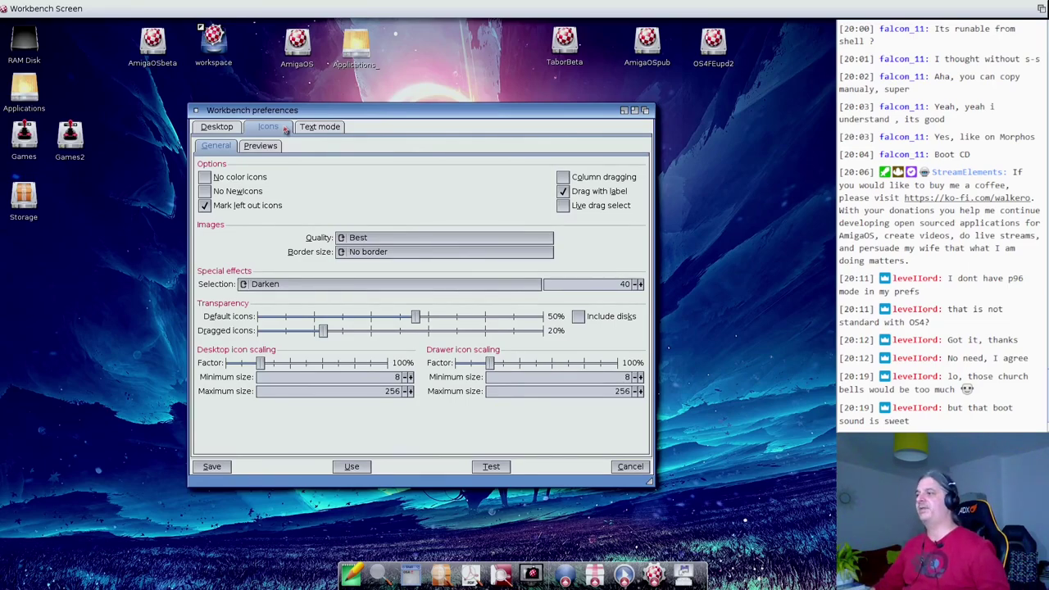
click(369, 239)
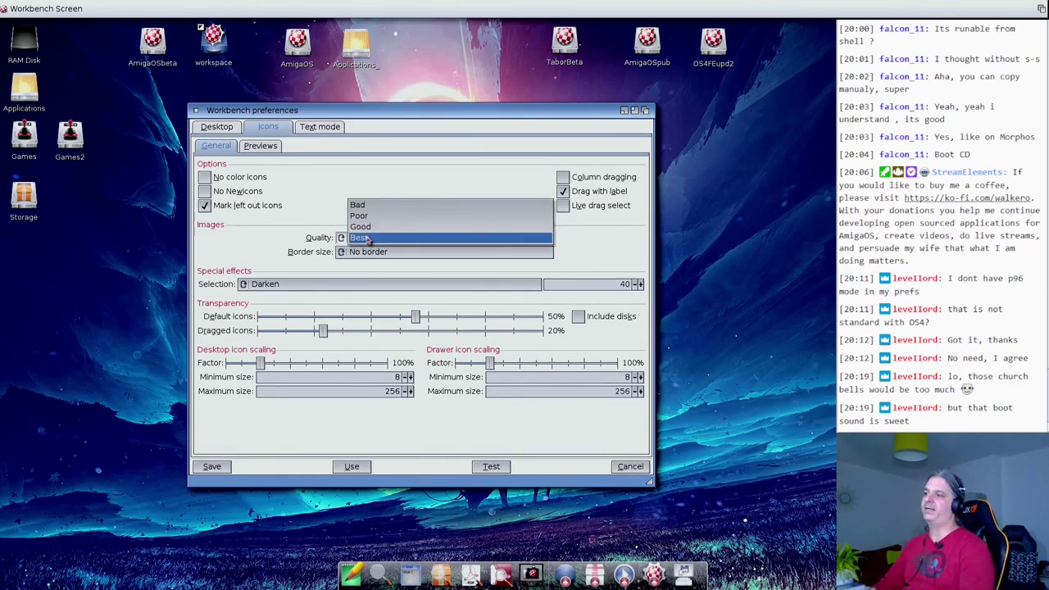
click(286, 242)
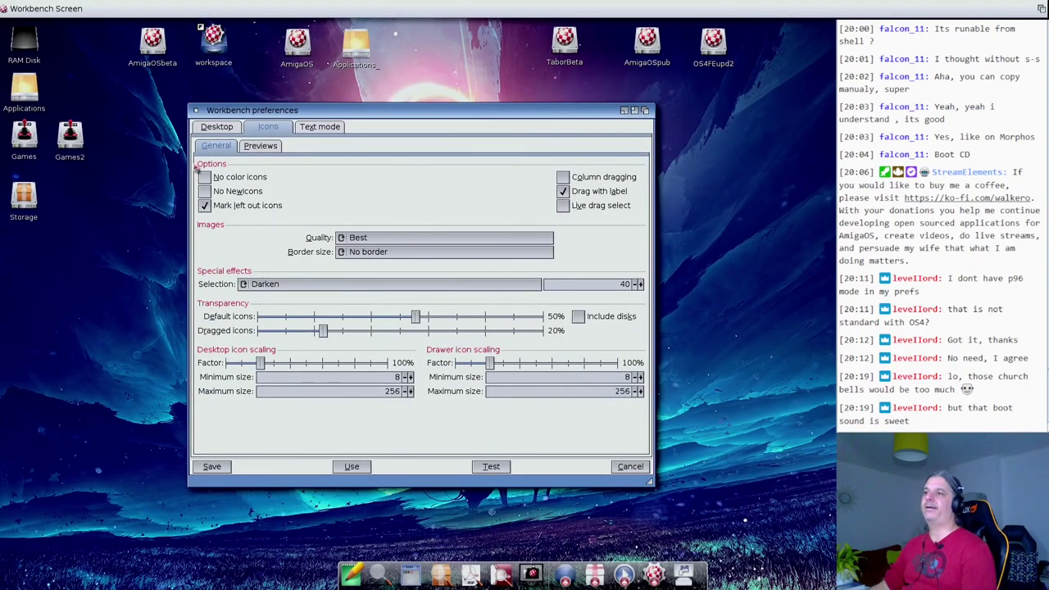
Open the AmigaOSbeta drawer, show the Leave out command for Utilities without applying it, and return to the Mark left out icons option.
click(163, 39)
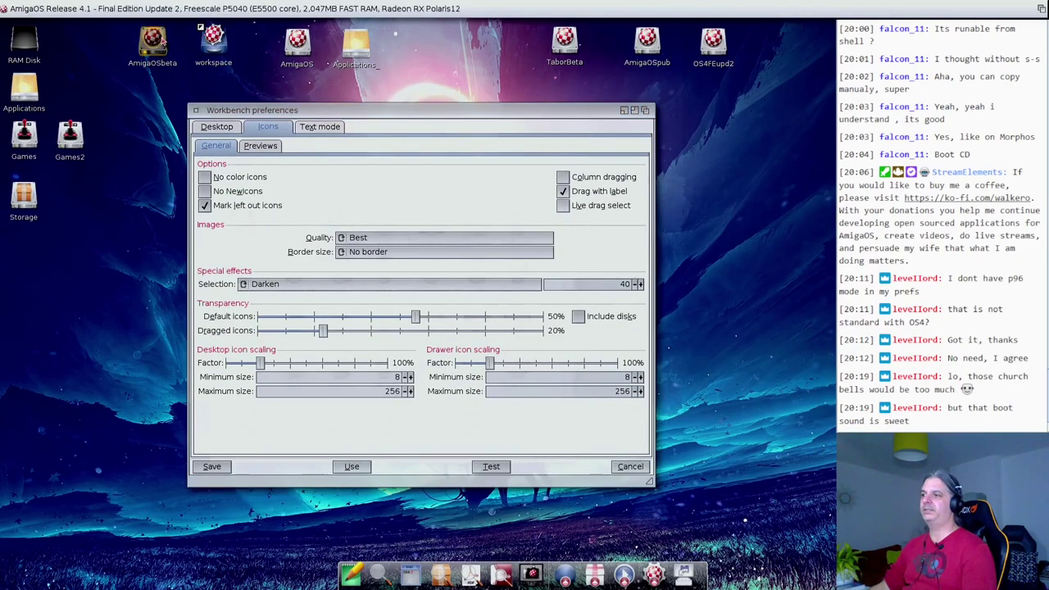
double_click(163, 39)
right_click(166, 7)
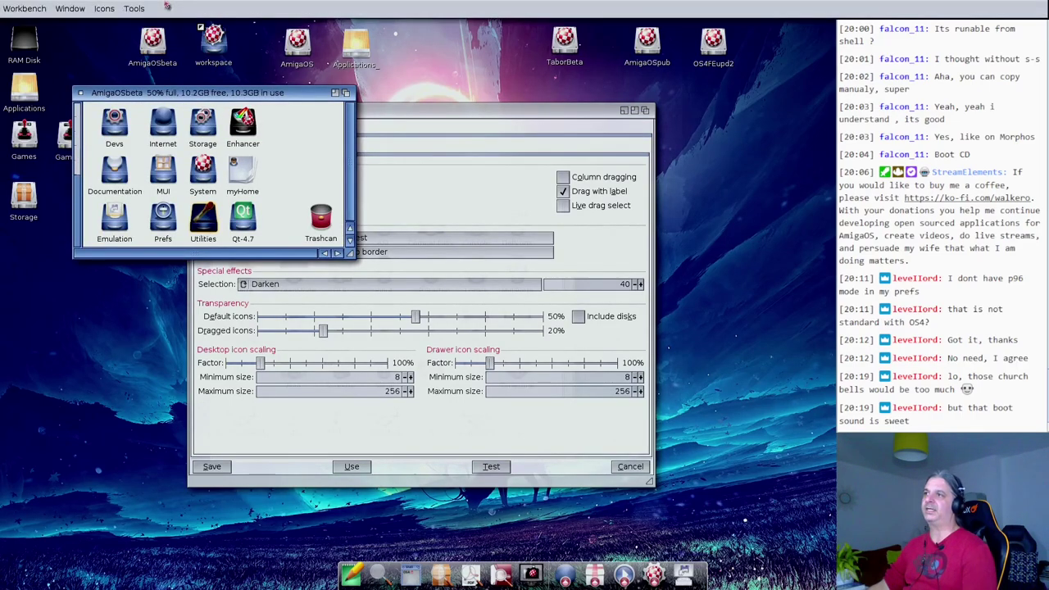
mouse_move(111, 8)
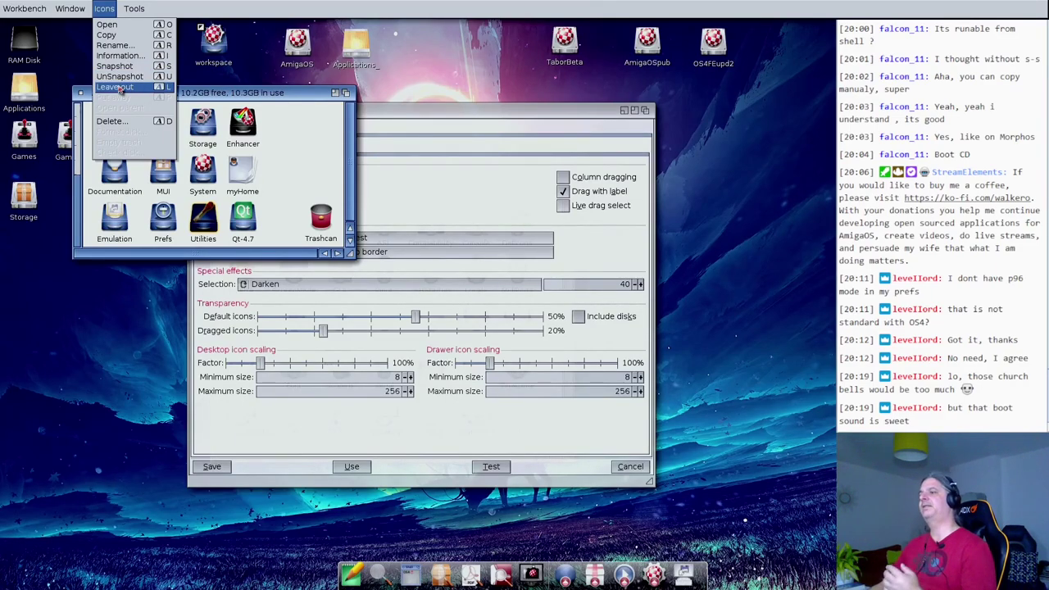
click(113, 282)
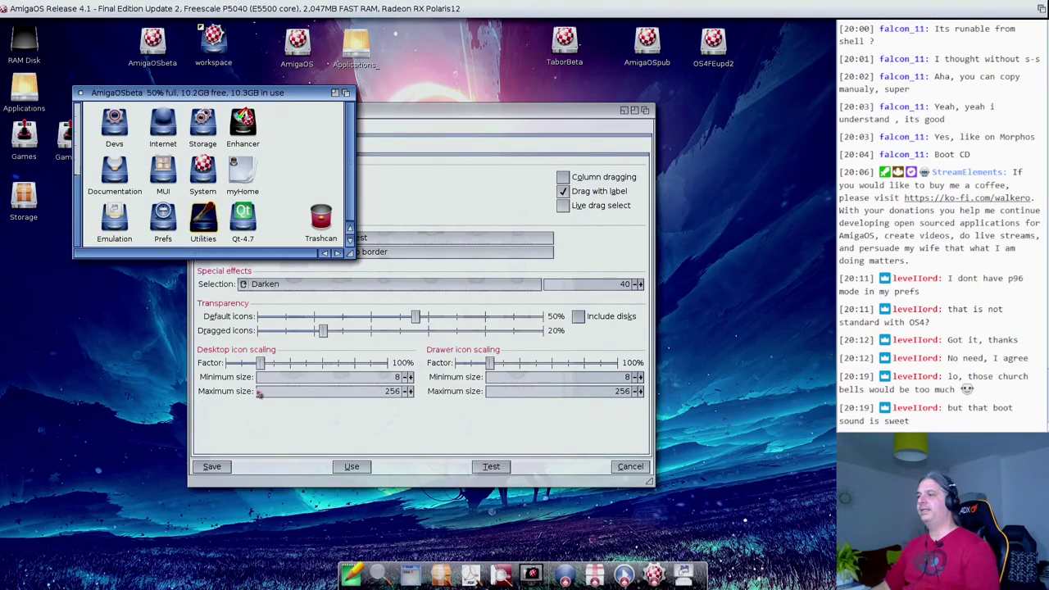
click(204, 205)
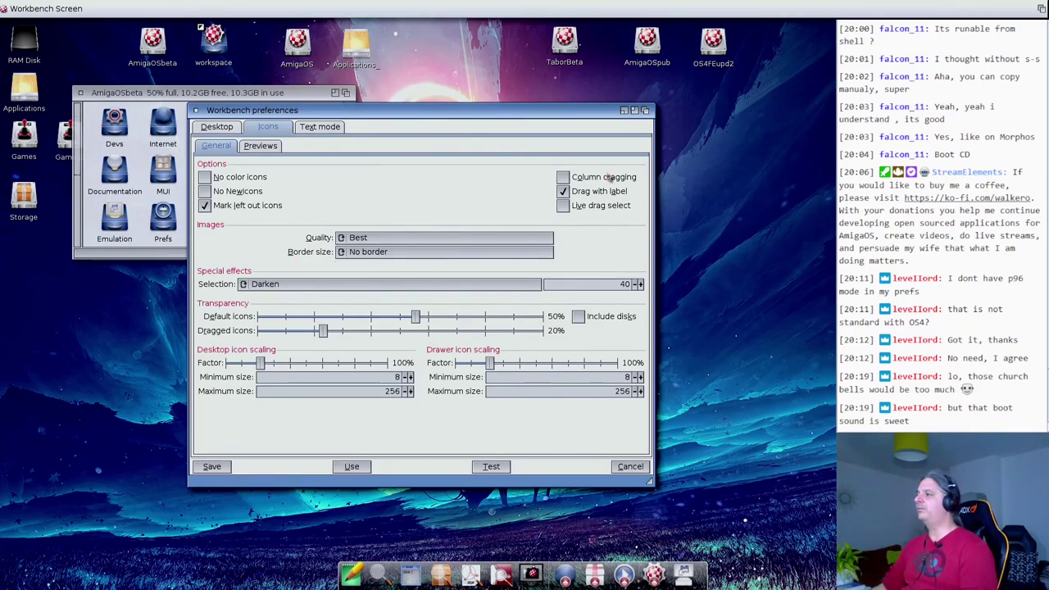
Move the Workbench preferences window aside and select the icons in the AmigaOSbeta drawer to illustrate Live drag select.
drag(239, 114, 448, 123)
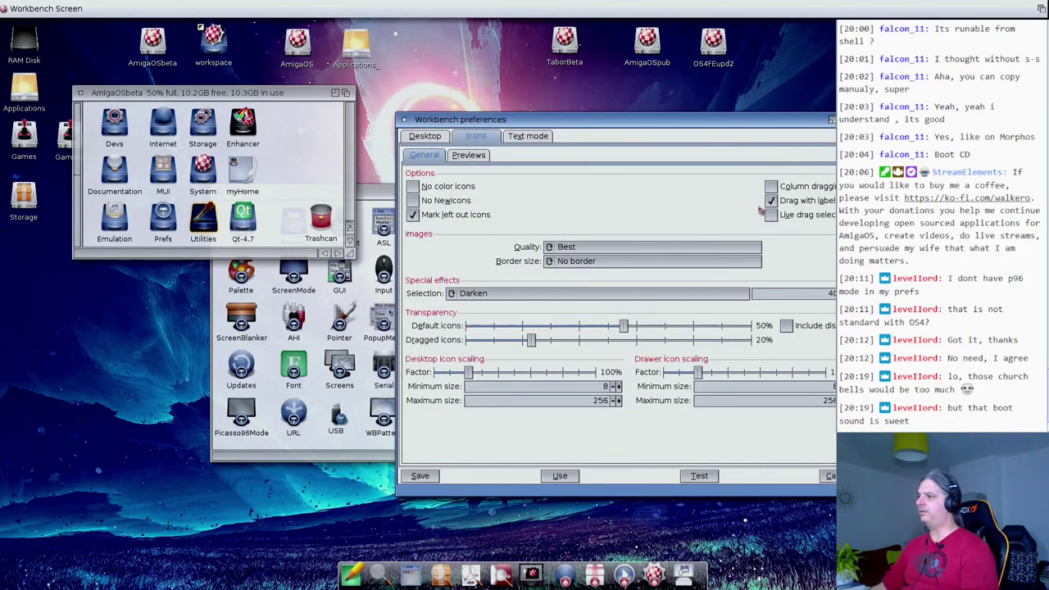
drag(730, 122, 513, 150)
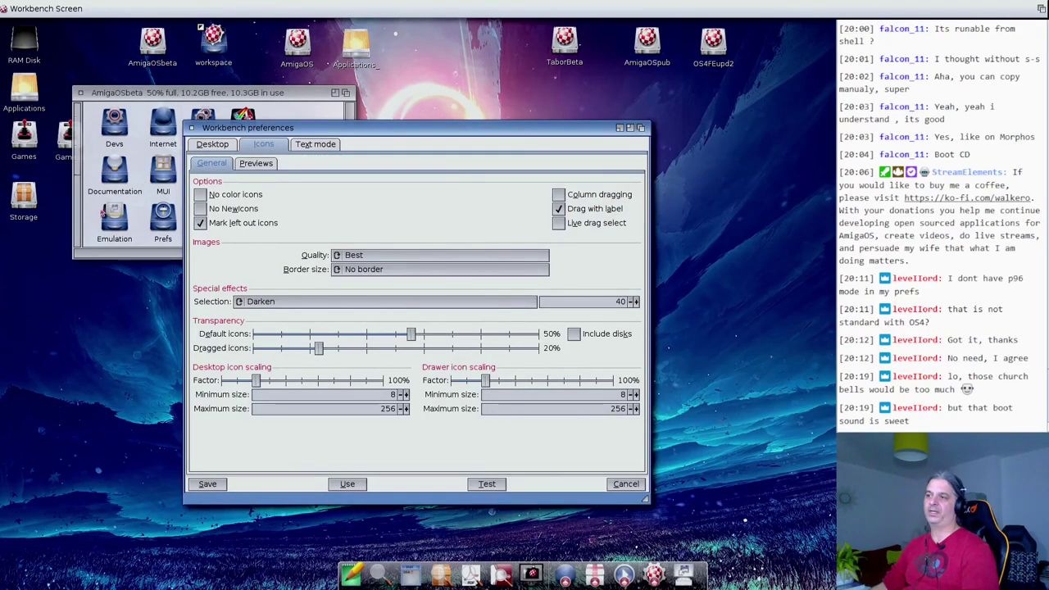
click(86, 219)
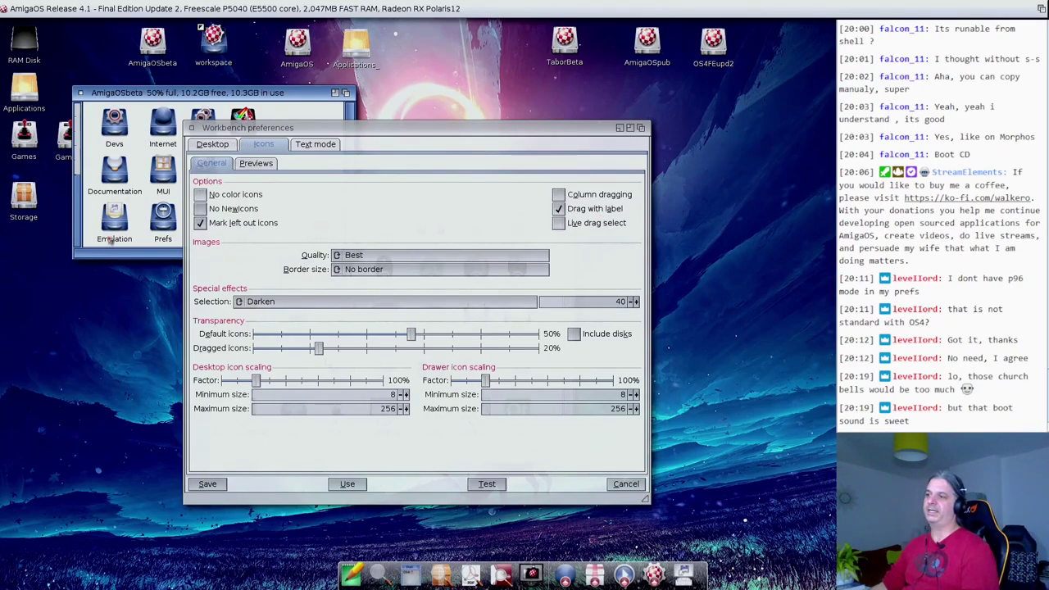
mouse_move(114, 216)
mouse_down()
mouse_move(136, 191)
mouse_move(377, 195)
mouse_move(364, 187)
mouse_move(124, 205)
mouse_move(114, 218)
mouse_up()
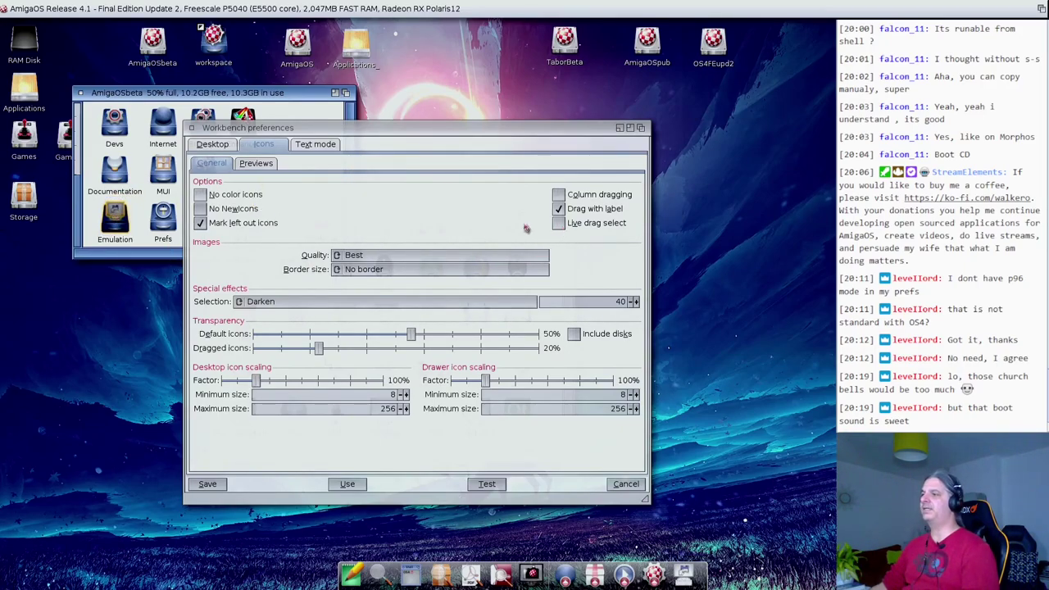
drag(437, 130, 570, 114)
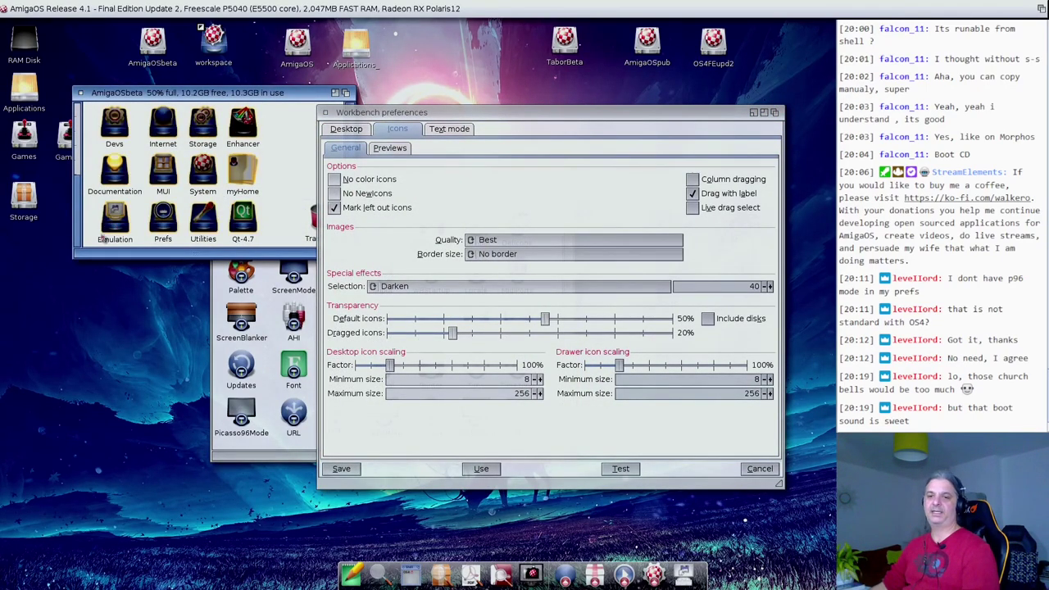
Examine the Border size and Quality choices for icon images, keeping No border and Best.
click(593, 211)
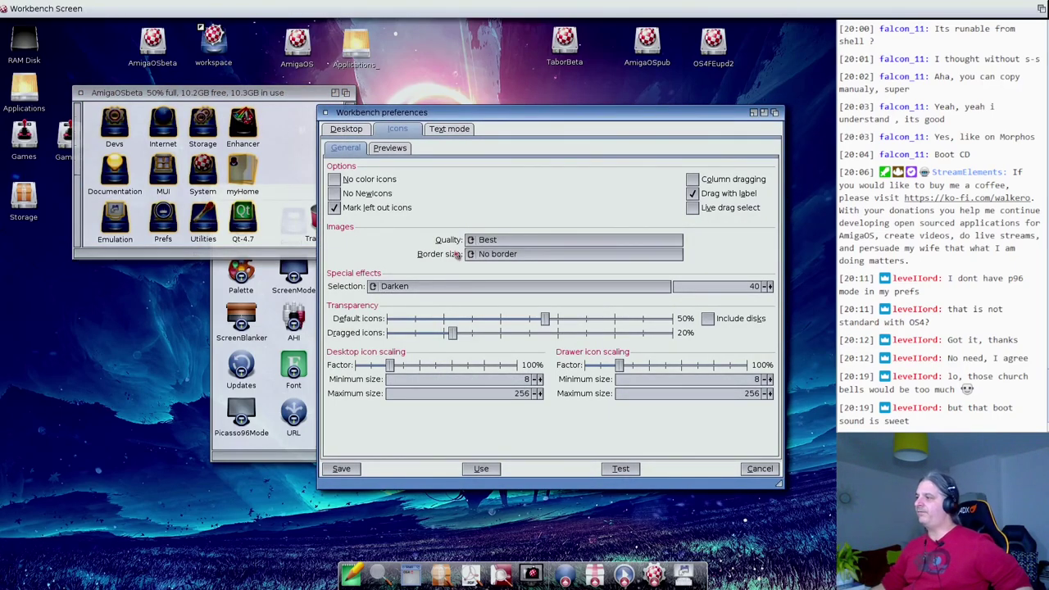
click(498, 259)
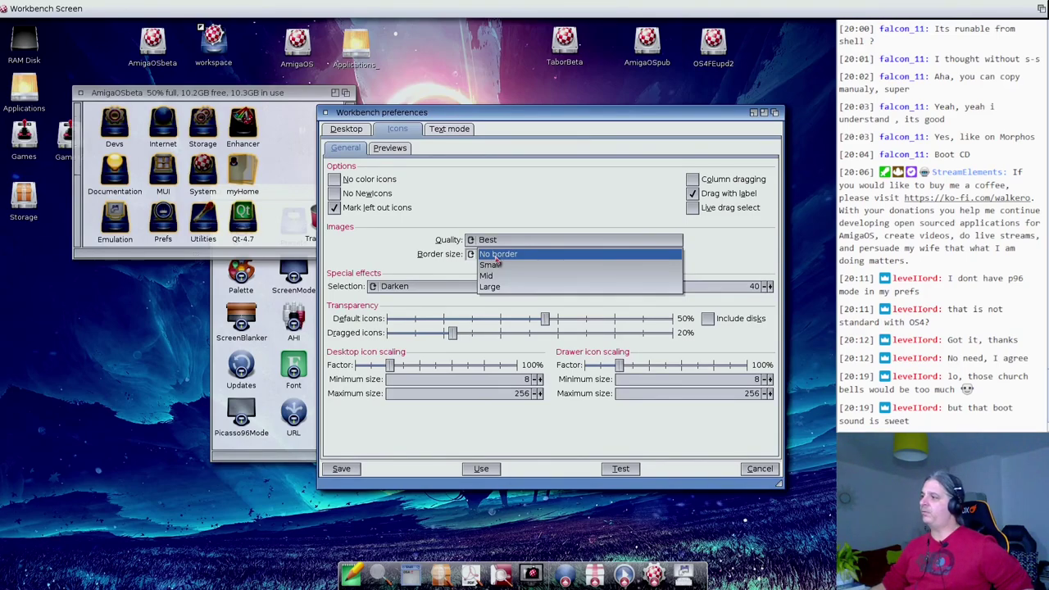
click(508, 239)
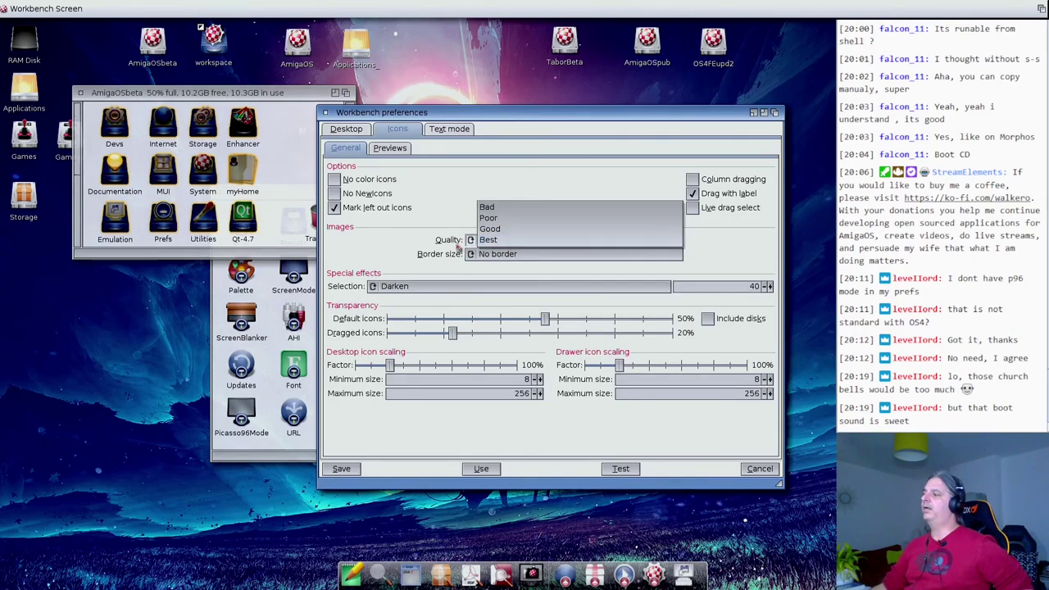
click(391, 261)
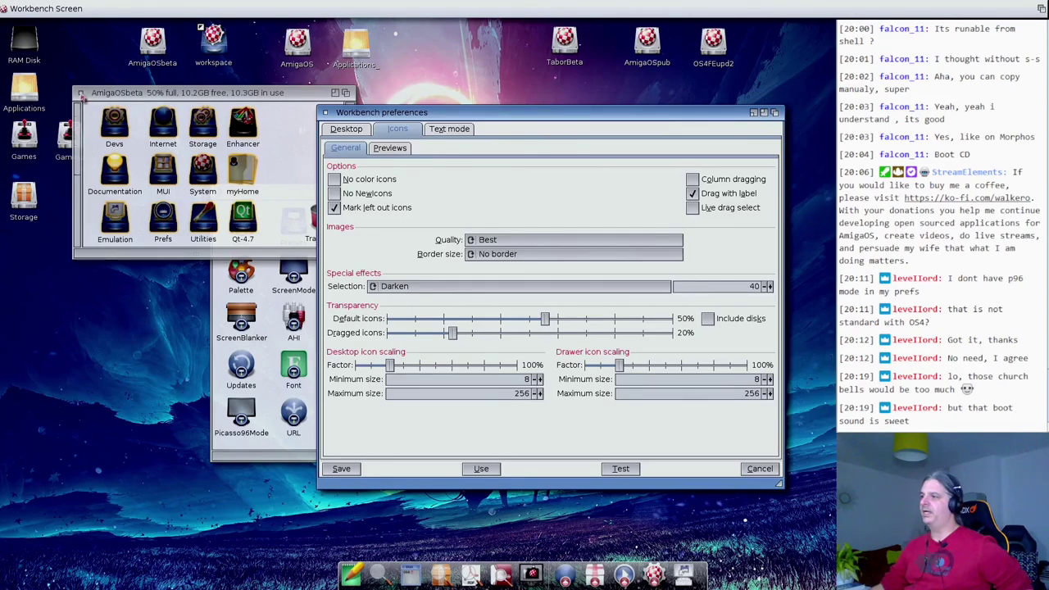
Close the AmigaOSbeta drawer and move the Prefs drawer out from behind the Workbench preferences window.
click(80, 94)
drag(271, 193, 185, 148)
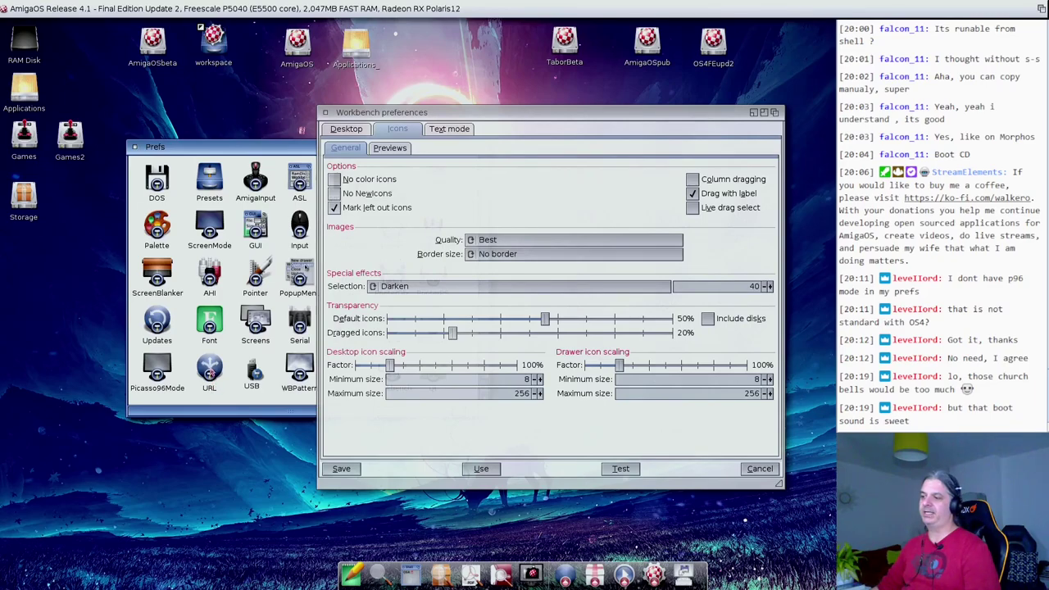
Select and deselect the URL icon in the Prefs drawer to illustrate the selection effect.
click(210, 371)
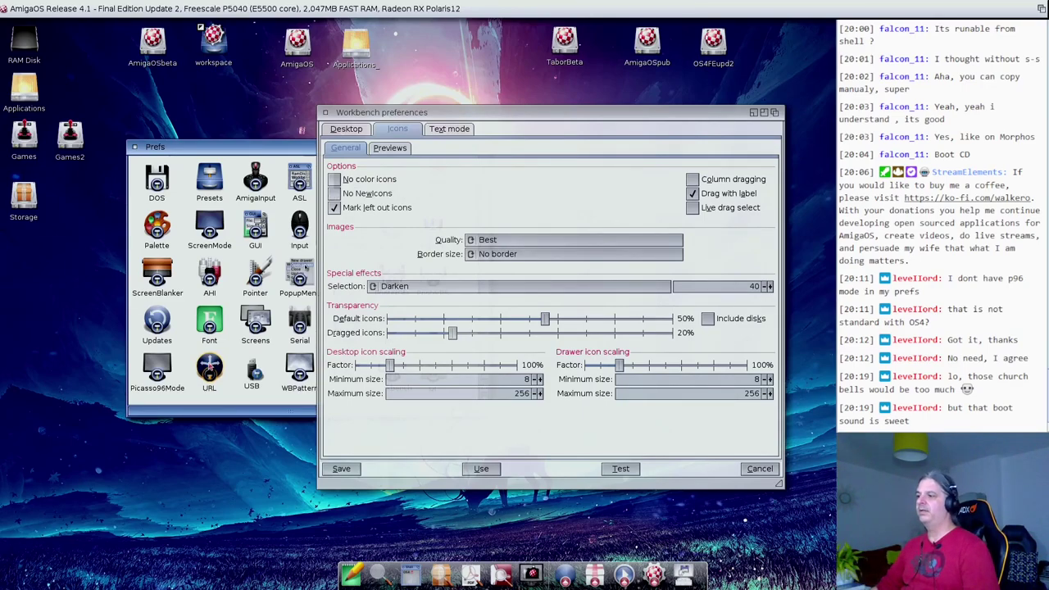
click(219, 398)
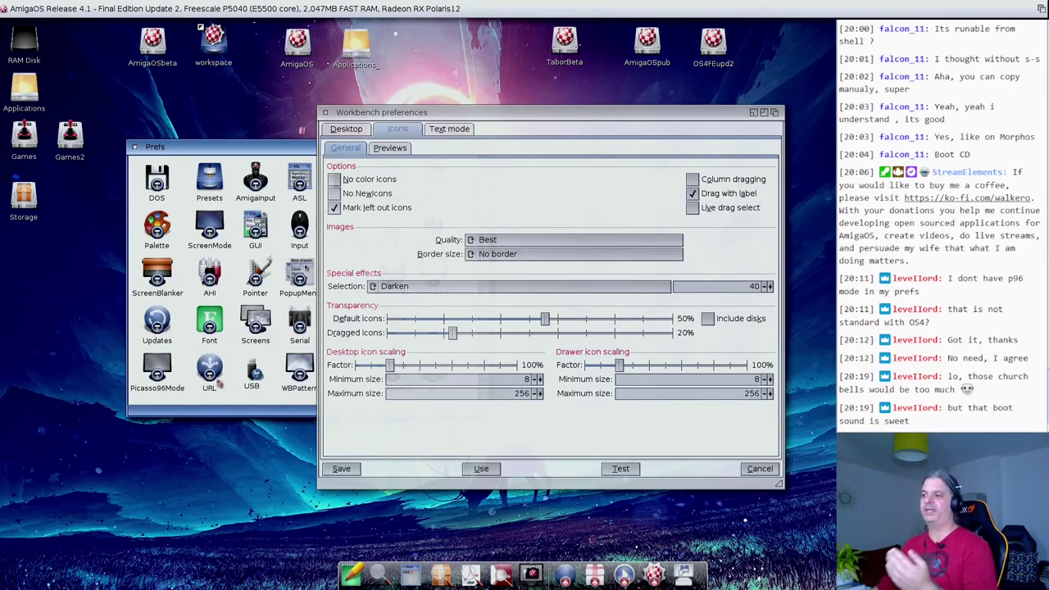
click(215, 370)
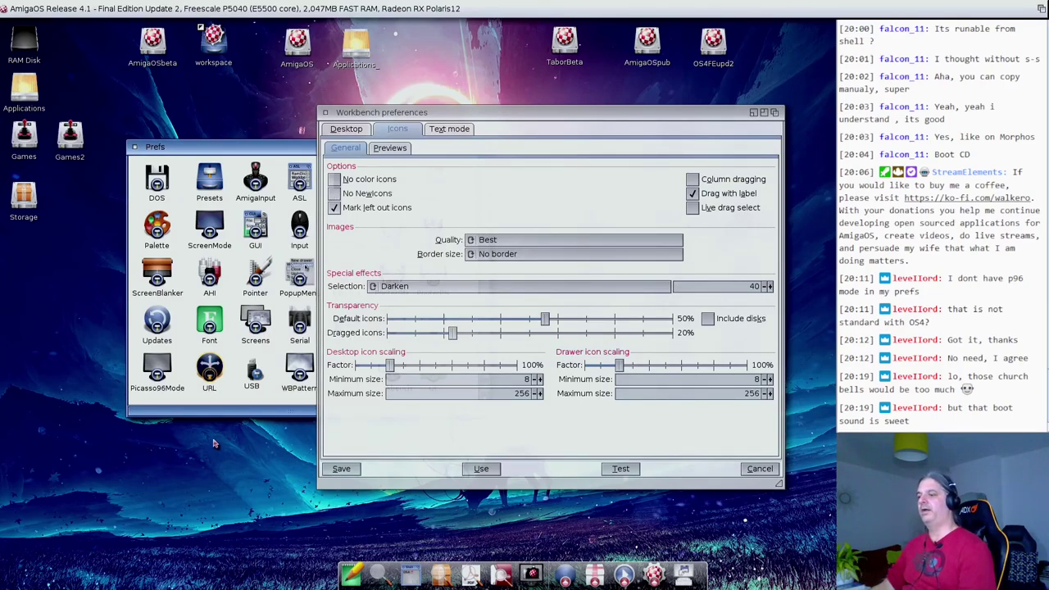
click(234, 410)
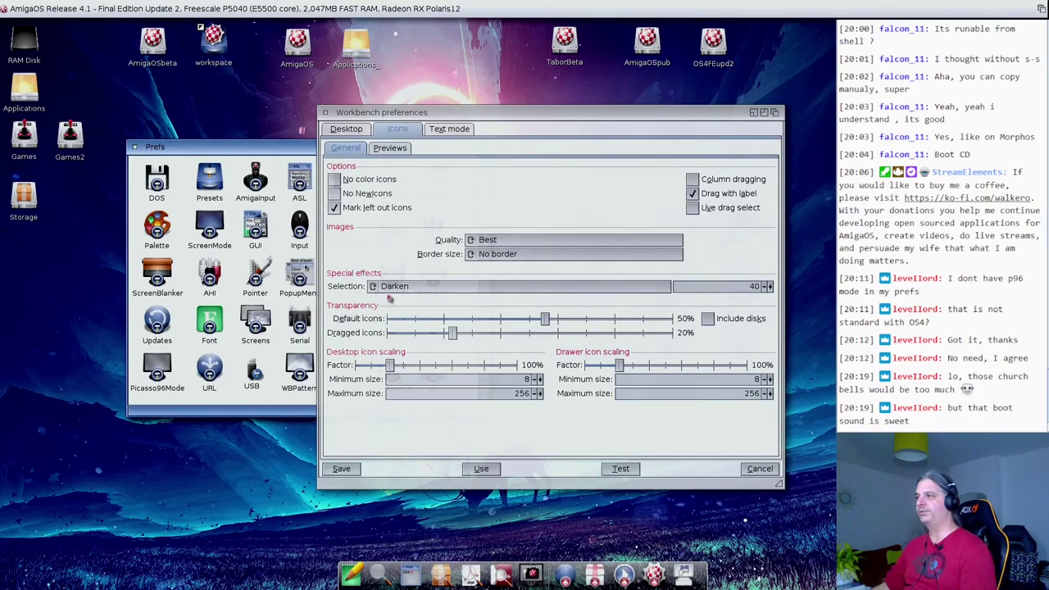
Open the ZetaWing drawer through Games2, Emulators and C64, and select its icon to examine the Darken selection effect.
drag(462, 112, 456, 91)
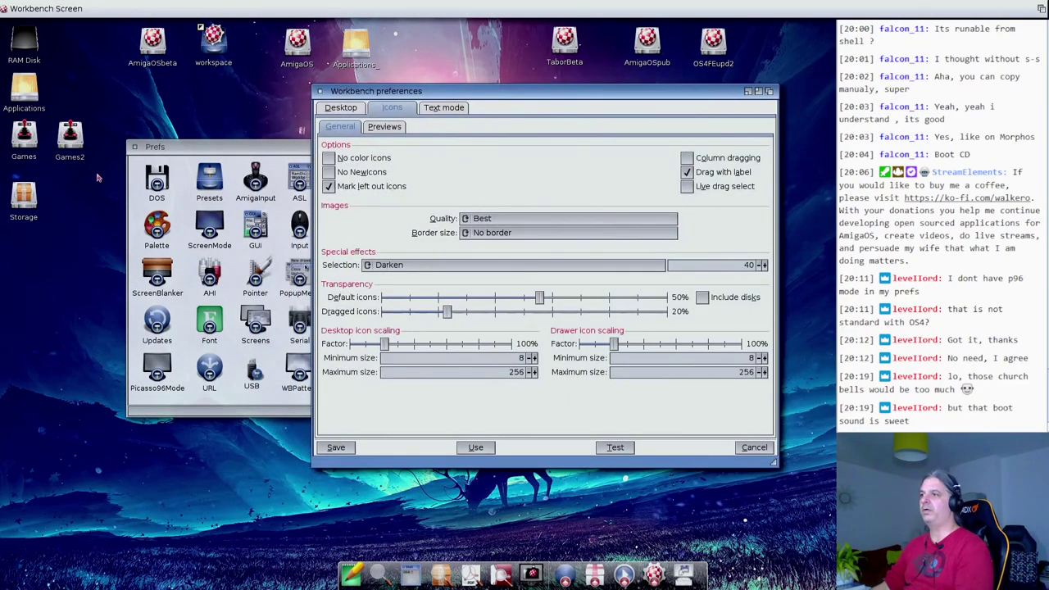
double_click(72, 149)
double_click(161, 119)
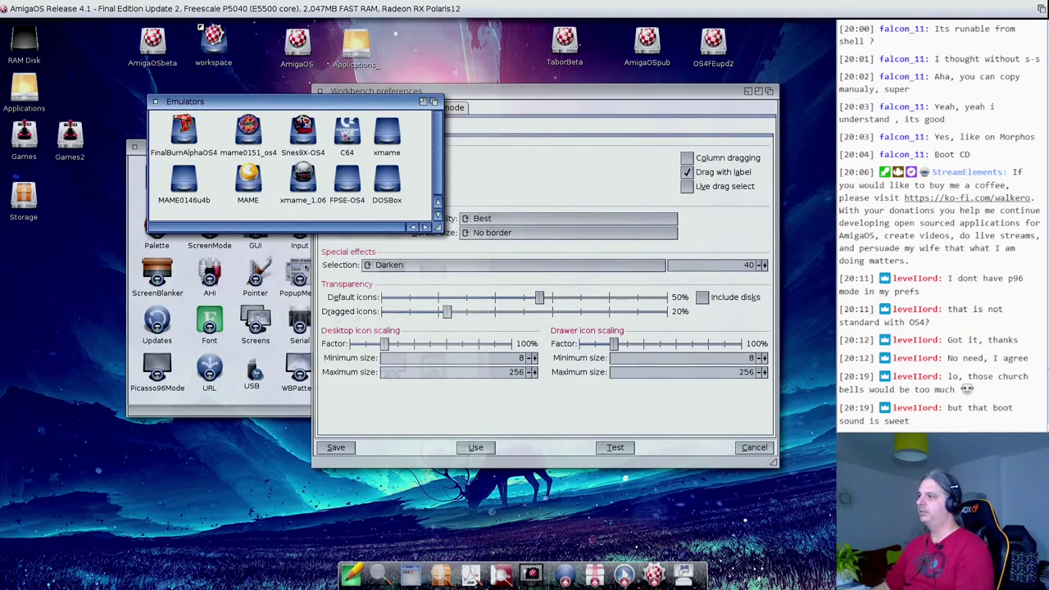
double_click(347, 133)
double_click(467, 190)
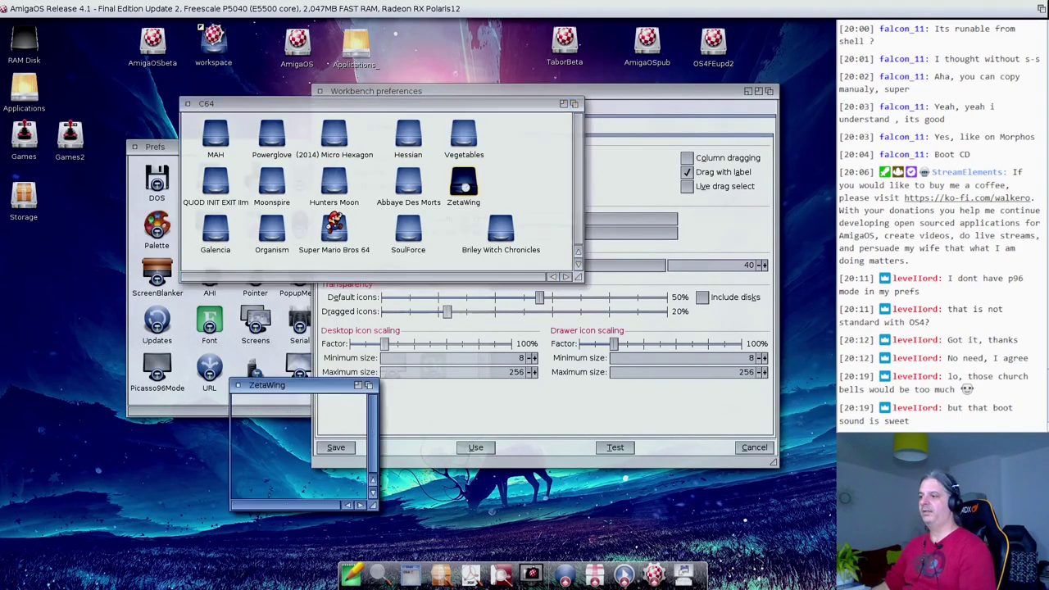
drag(304, 402, 188, 215)
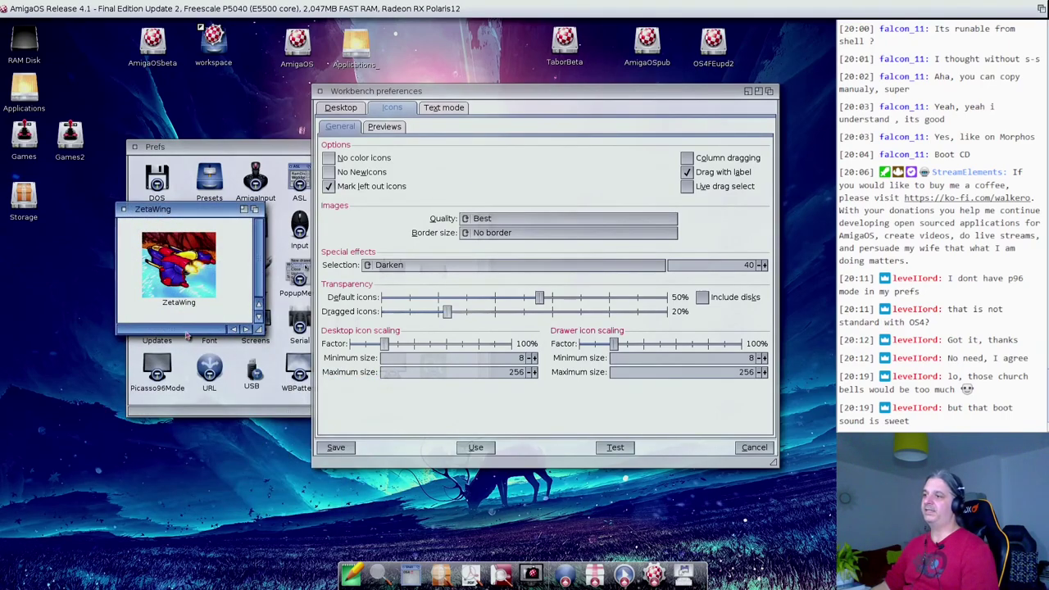
click(181, 279)
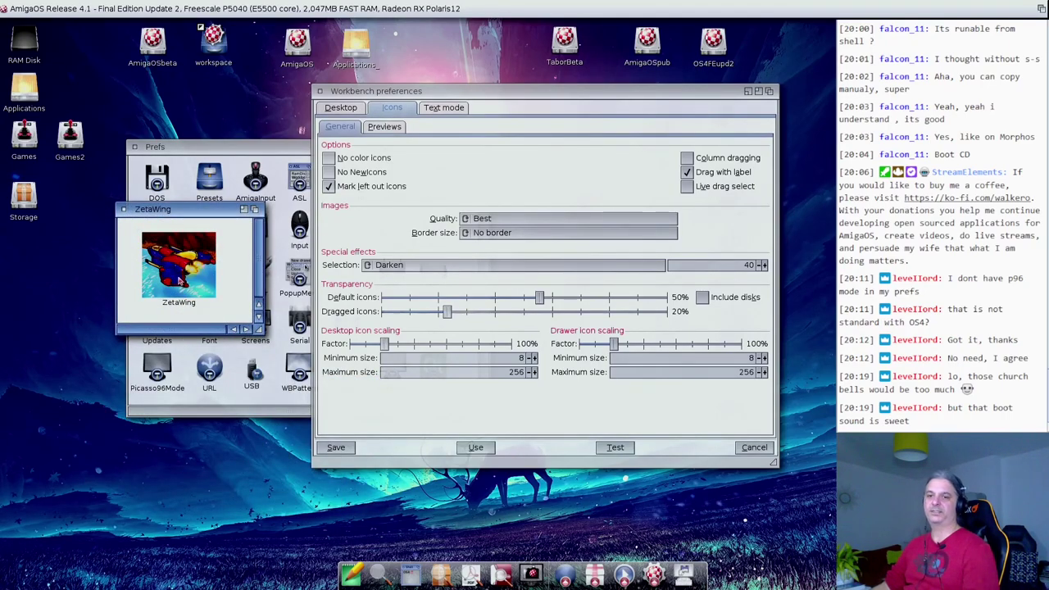
click(383, 289)
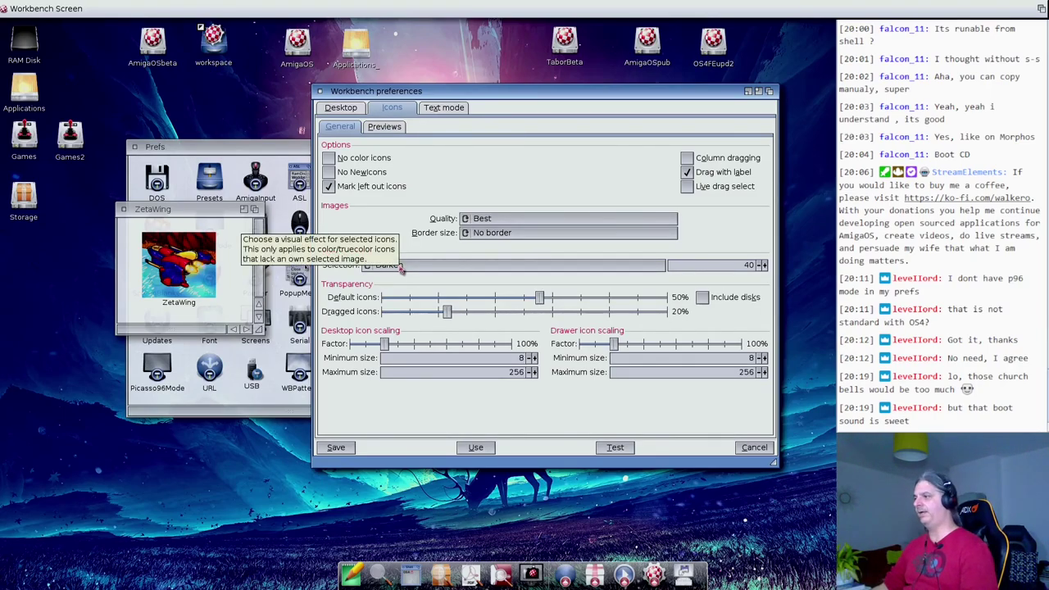
Set the icon selection effect to Negative with Colors, test it, and select the ZetaWing icon to preview it.
click(459, 267)
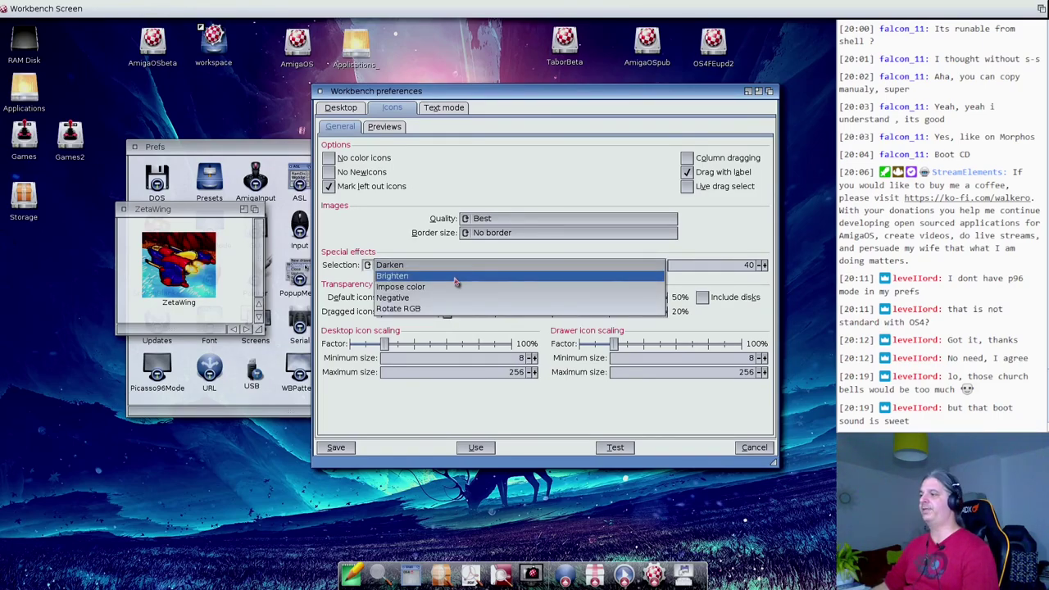
click(451, 299)
click(627, 452)
click(211, 328)
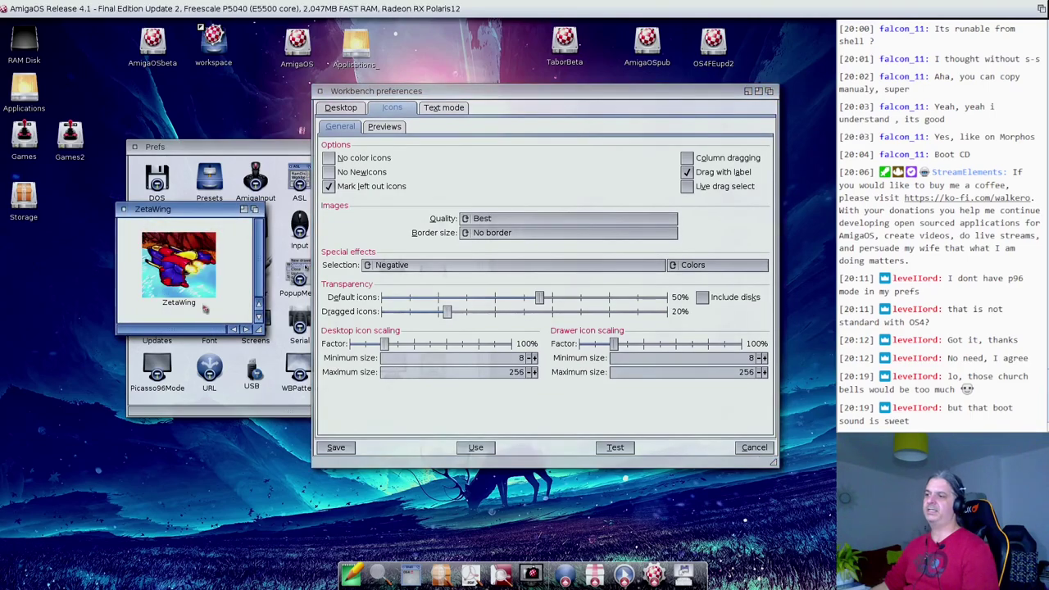
click(195, 281)
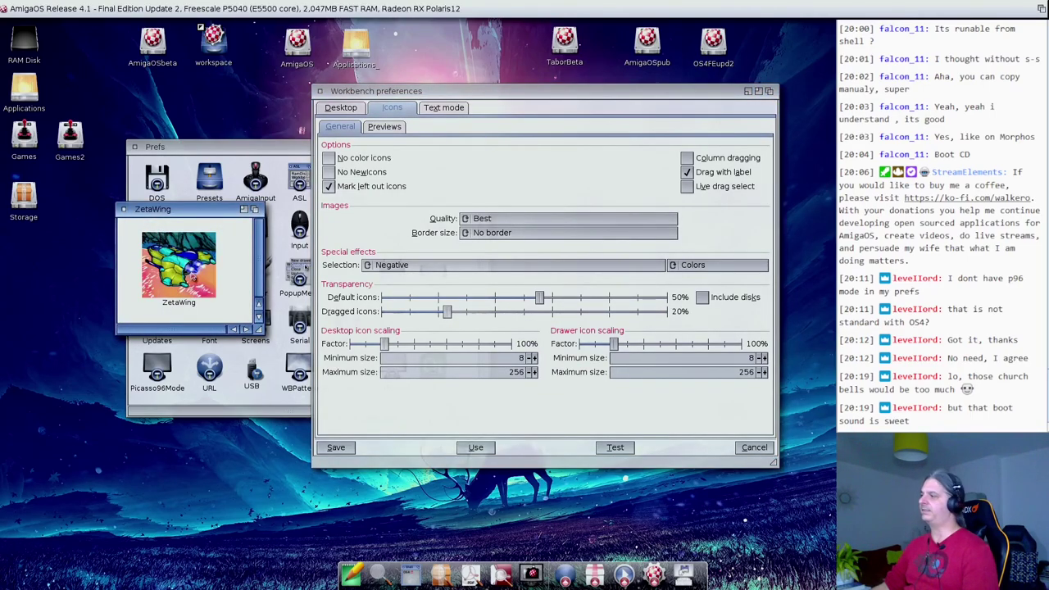
click(225, 299)
Switch the Negative effect's mode to Brightness, test it, and select the ZetaWing icon to preview it.
click(719, 269)
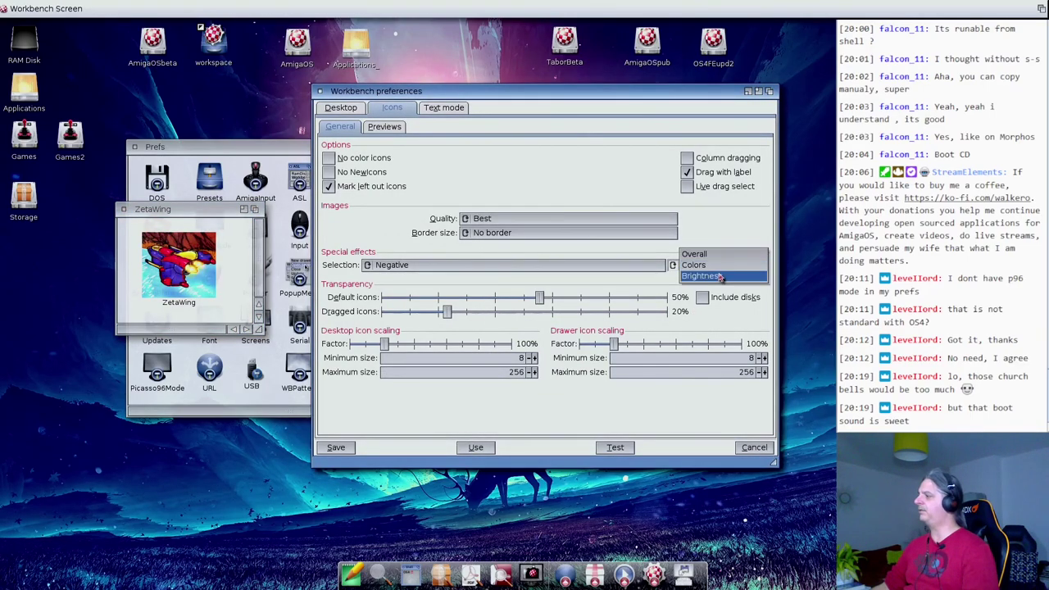
click(720, 277)
click(621, 449)
click(201, 280)
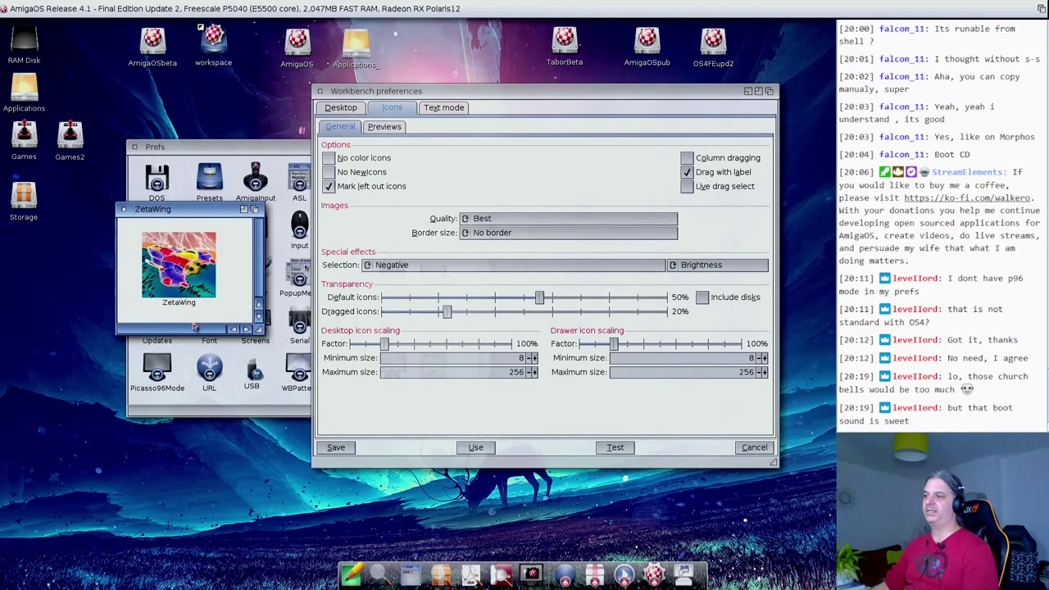
Set the icon selection effect to Brighten, test it, and select the ZetaWing icon repeatedly to compare both states.
click(392, 265)
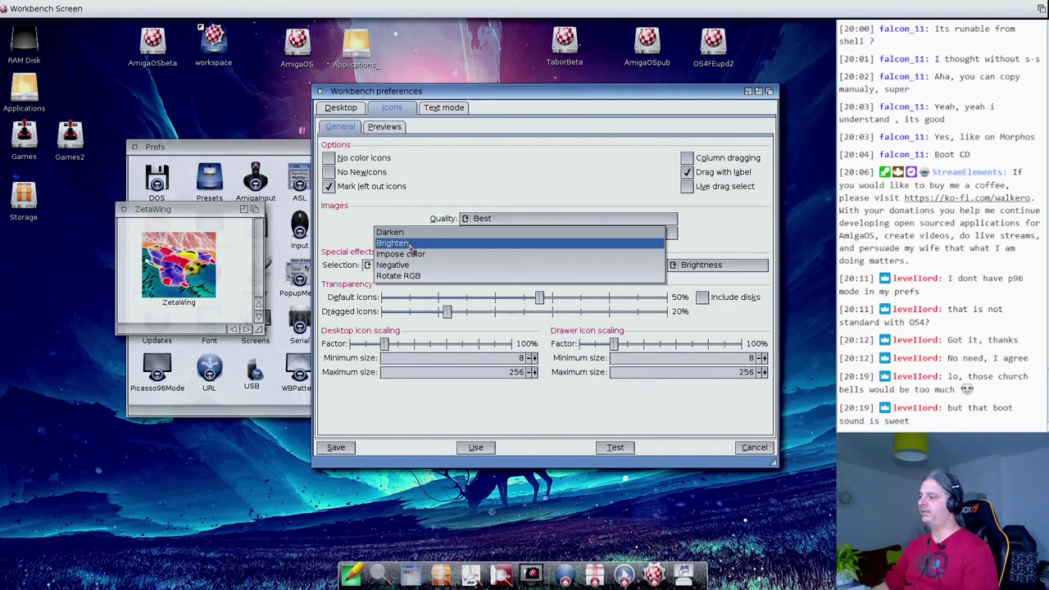
click(408, 245)
click(600, 451)
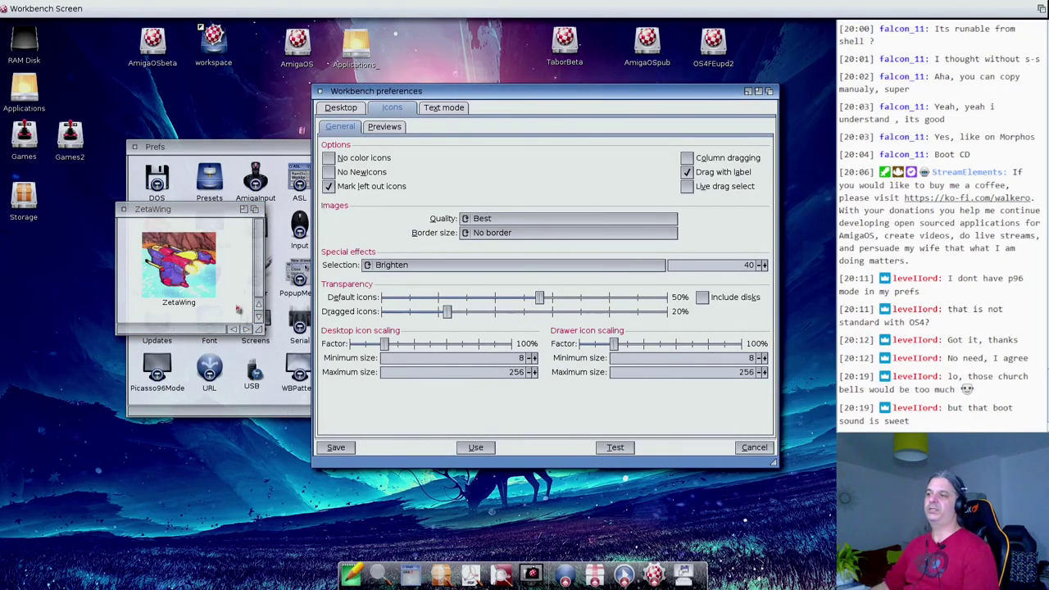
click(212, 290)
click(205, 287)
click(226, 292)
click(205, 291)
click(238, 296)
click(174, 293)
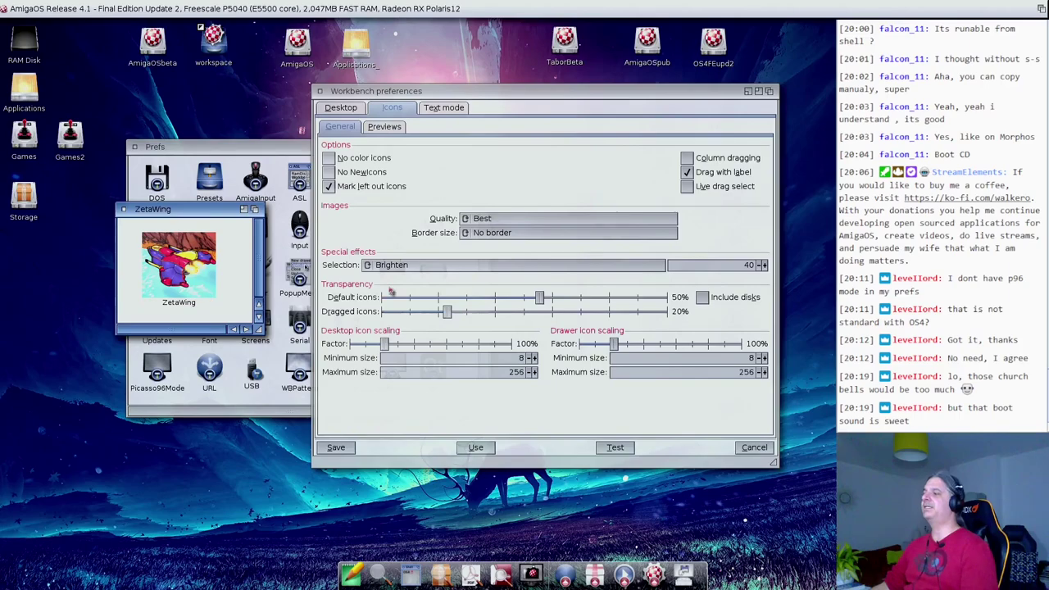
Set the icon selection effect back to Darken, test it, and check it on the ZetaWing icon.
click(457, 273)
click(456, 254)
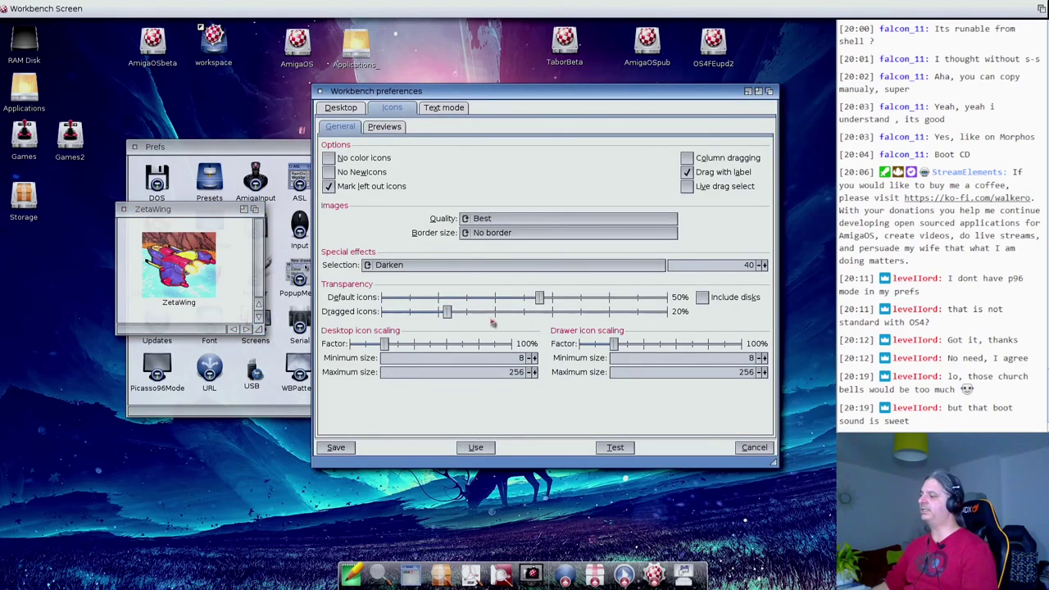
click(615, 448)
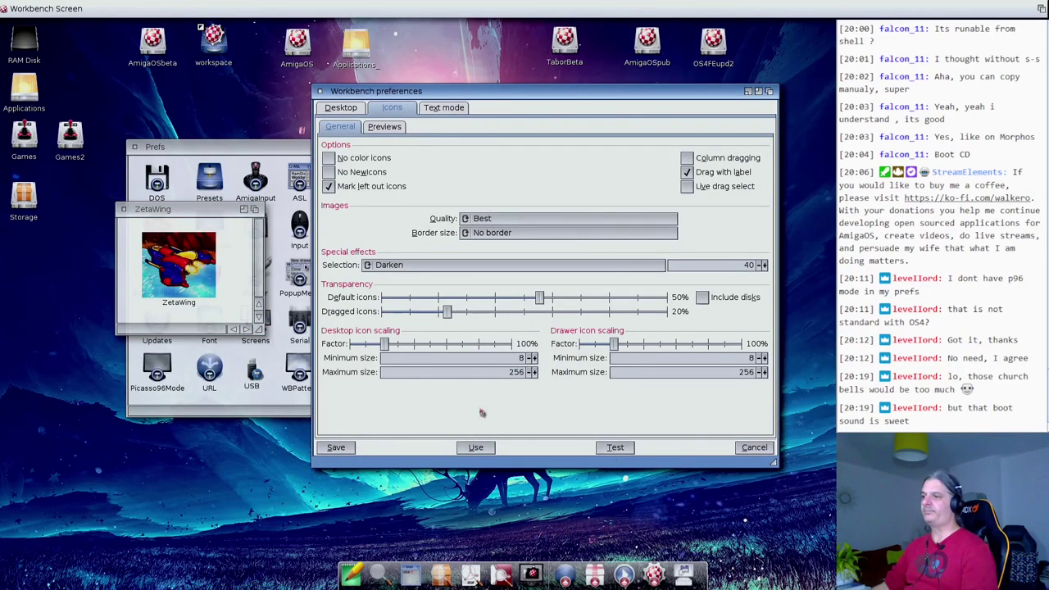
click(240, 315)
click(210, 282)
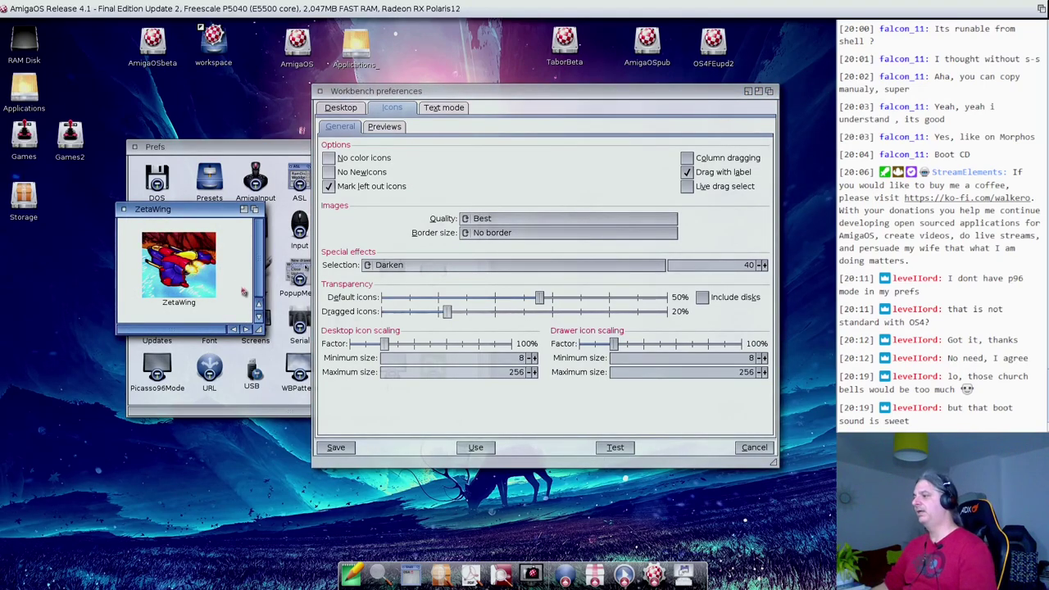
Move the ZetaWing icon slightly within its drawer to illustrate dragged-icon transparency, and close the ZetaWing drawer.
drag(401, 89, 370, 91)
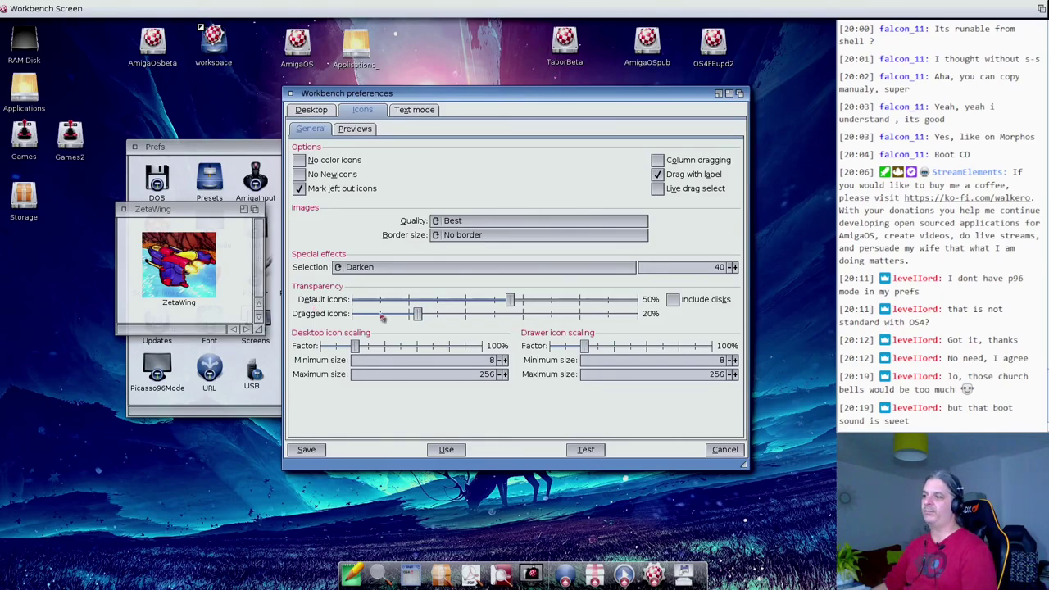
mouse_move(180, 277)
mouse_down()
mouse_move(309, 264)
mouse_move(330, 236)
mouse_move(328, 289)
mouse_move(318, 270)
mouse_move(332, 268)
mouse_move(181, 267)
mouse_up()
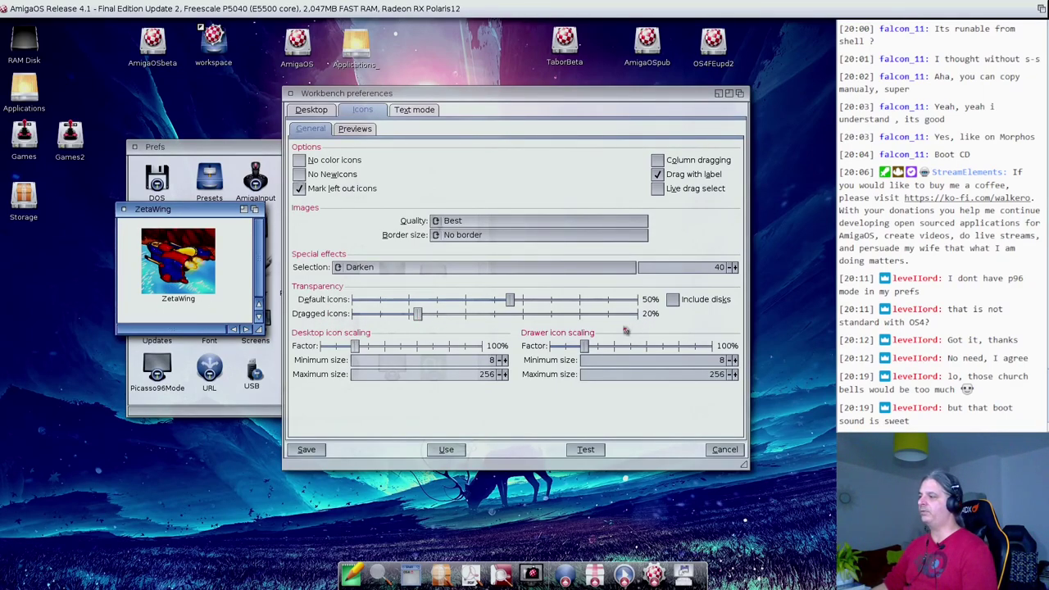
click(484, 289)
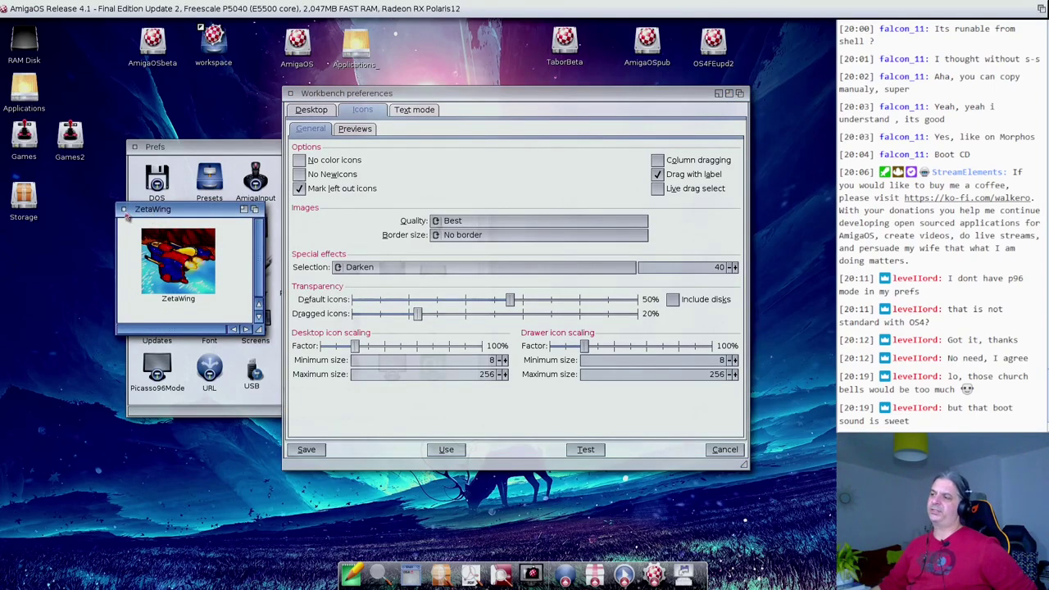
click(124, 210)
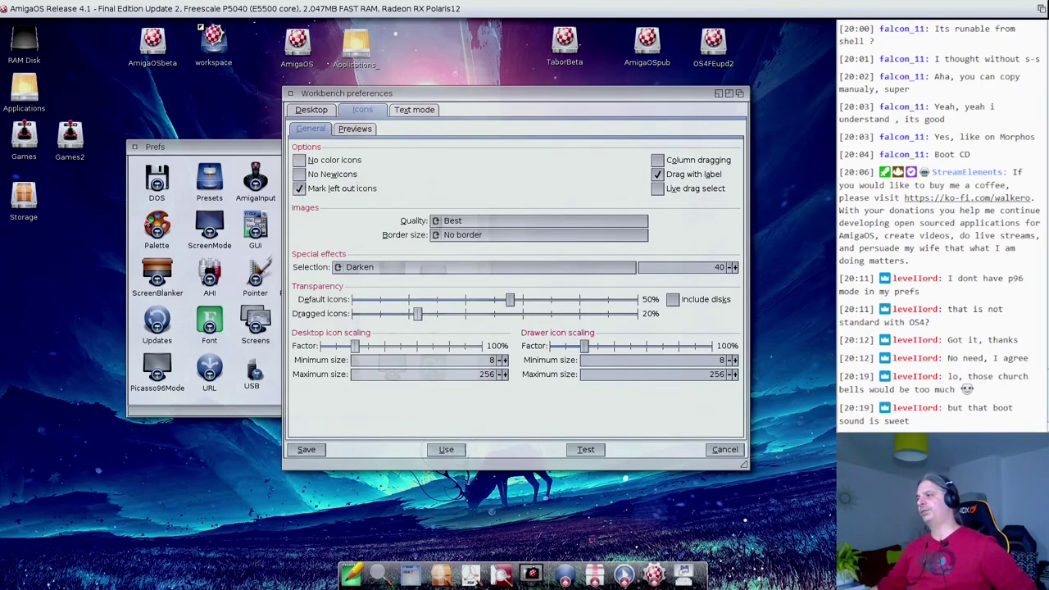
Move the Workbench preferences window aside to expose the whole Prefs drawer, and bring it back over the middle of the desktop.
click(464, 93)
drag(465, 96, 679, 95)
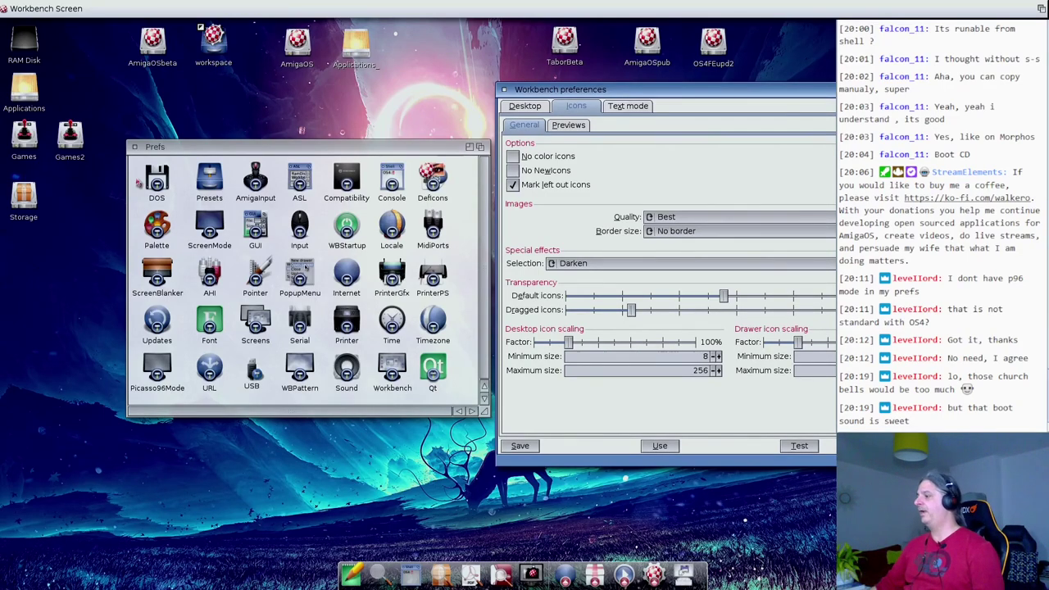
drag(589, 80, 438, 63)
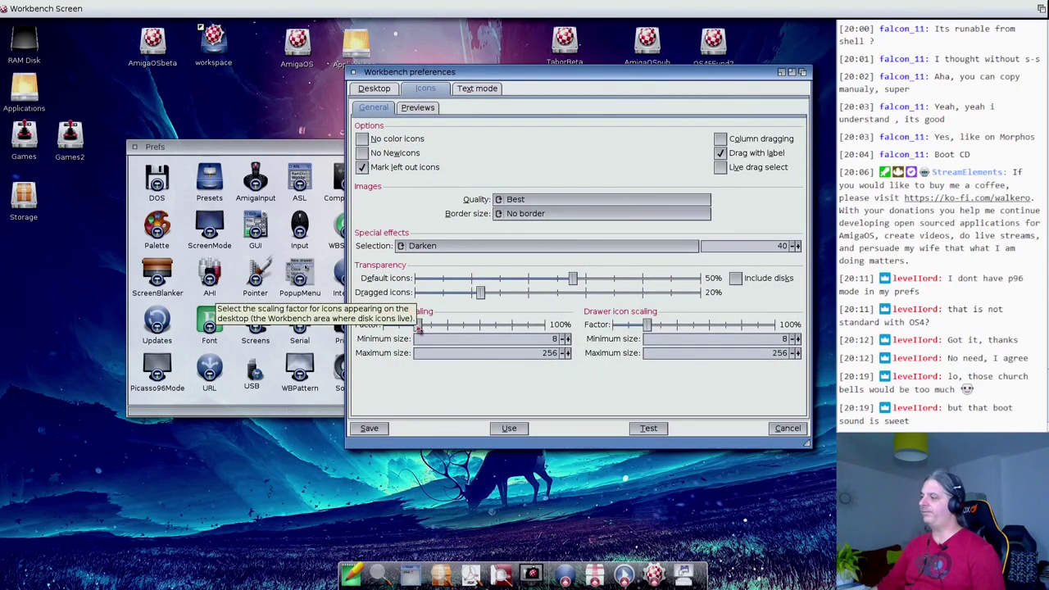
Test the desktop icon scaling at a factor of 200% and at 400%.
drag(419, 326, 462, 329)
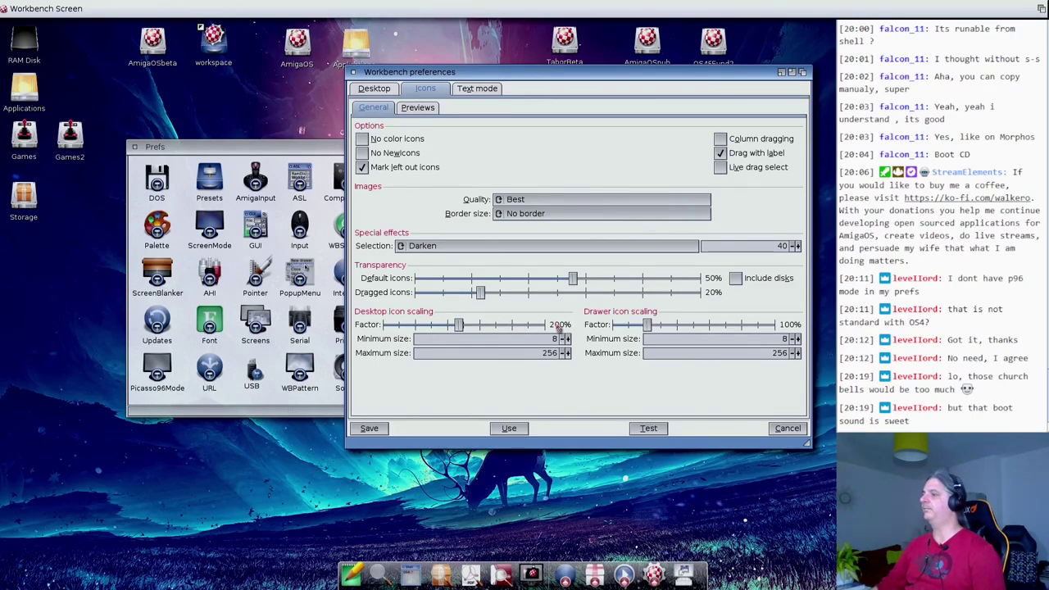
click(658, 432)
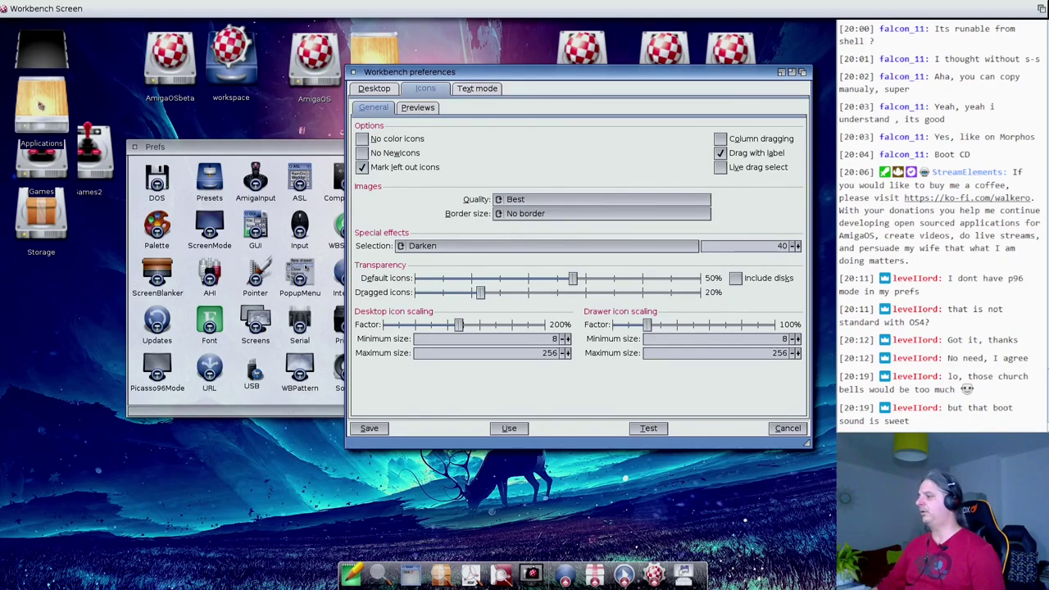
drag(460, 327, 540, 326)
click(647, 430)
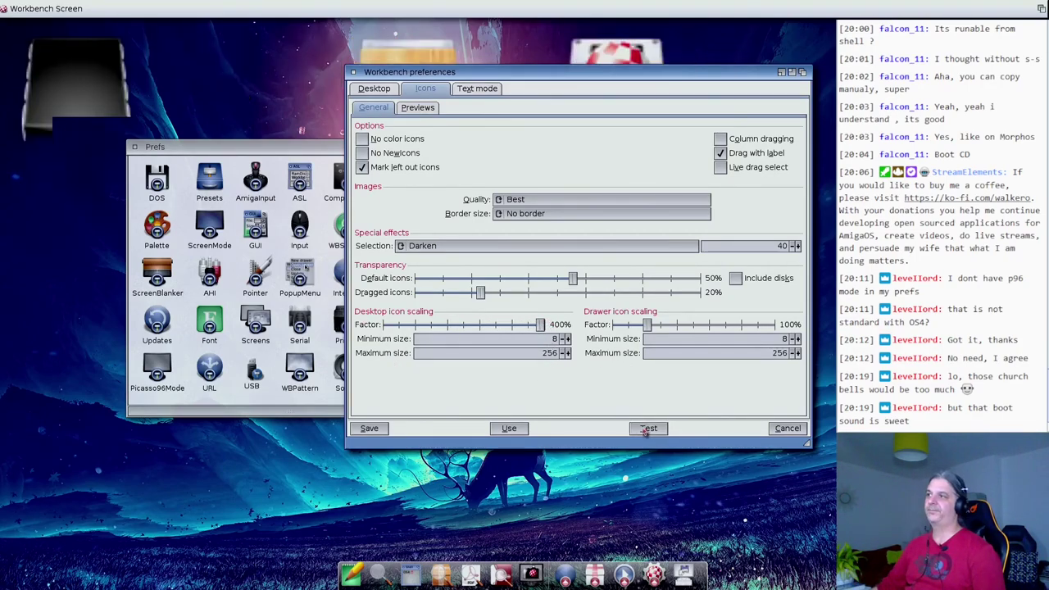
Move the Prefs drawer down and select the enlarged Applications icon to examine the scaled desktop icons.
drag(228, 143, 193, 321)
click(197, 119)
click(105, 175)
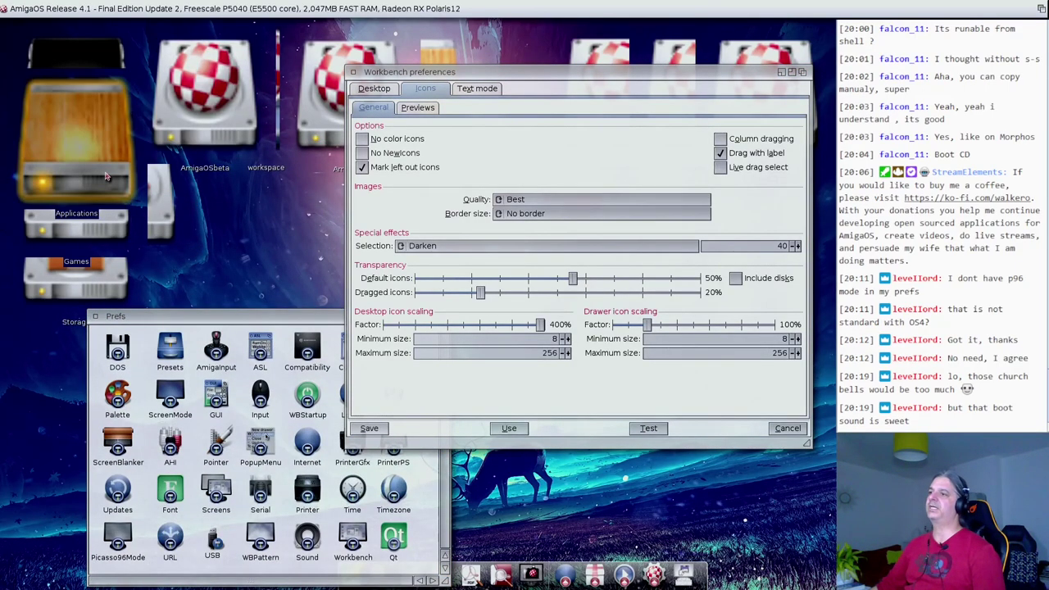
click(182, 126)
click(207, 240)
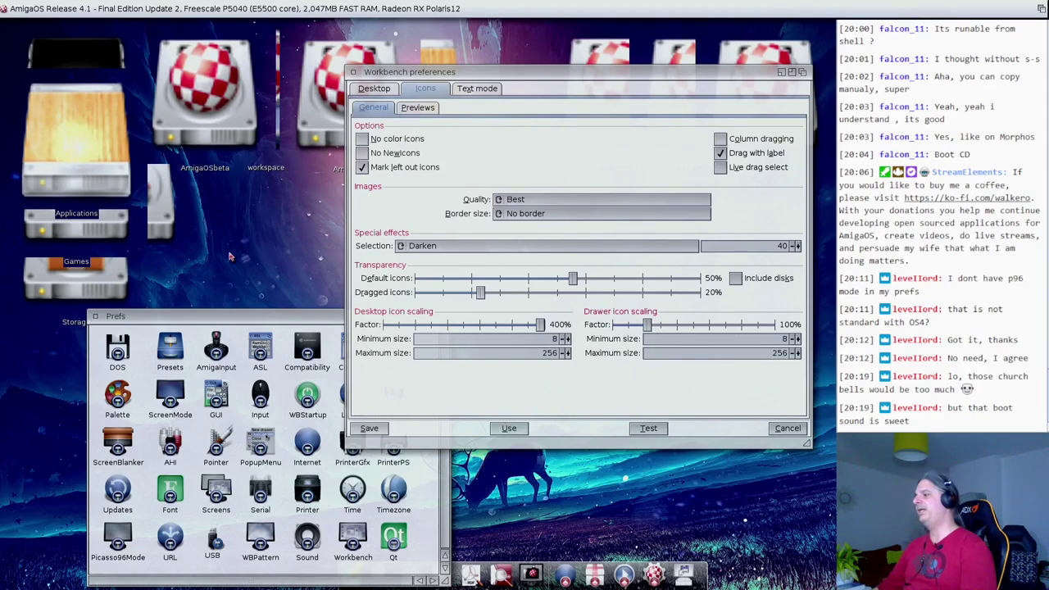
Set the desktop icon scaling factor back to 100%, test it, and open the AmigaOSbeta drawer.
drag(539, 324, 420, 326)
click(661, 432)
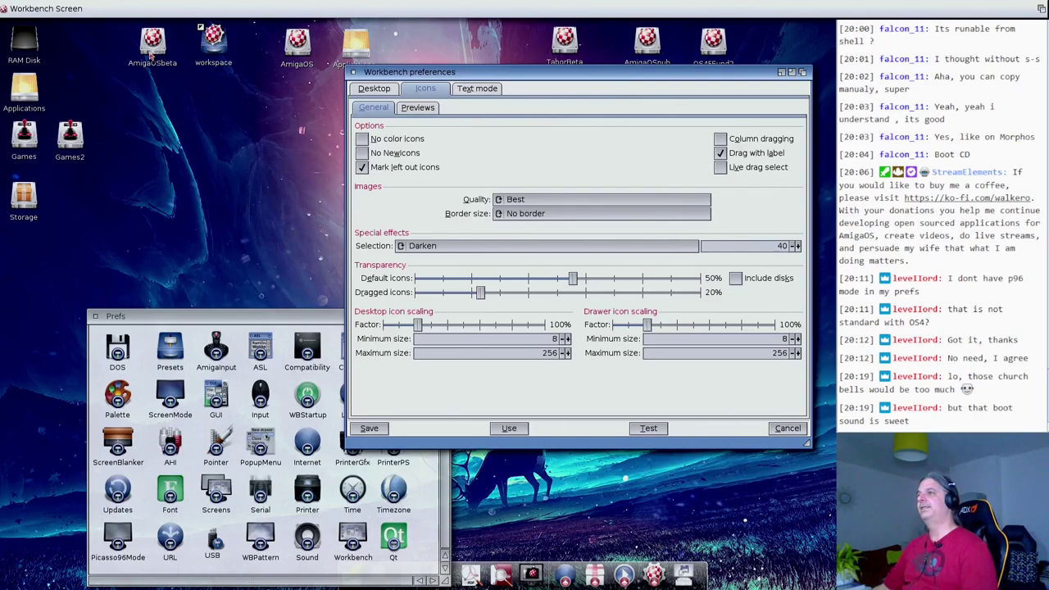
click(173, 174)
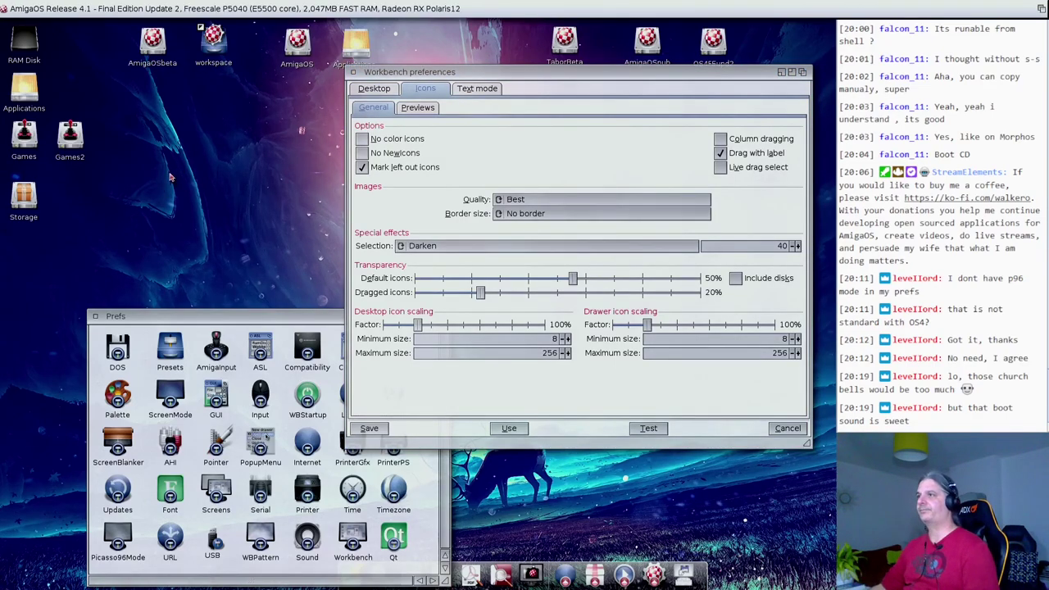
double_click(159, 45)
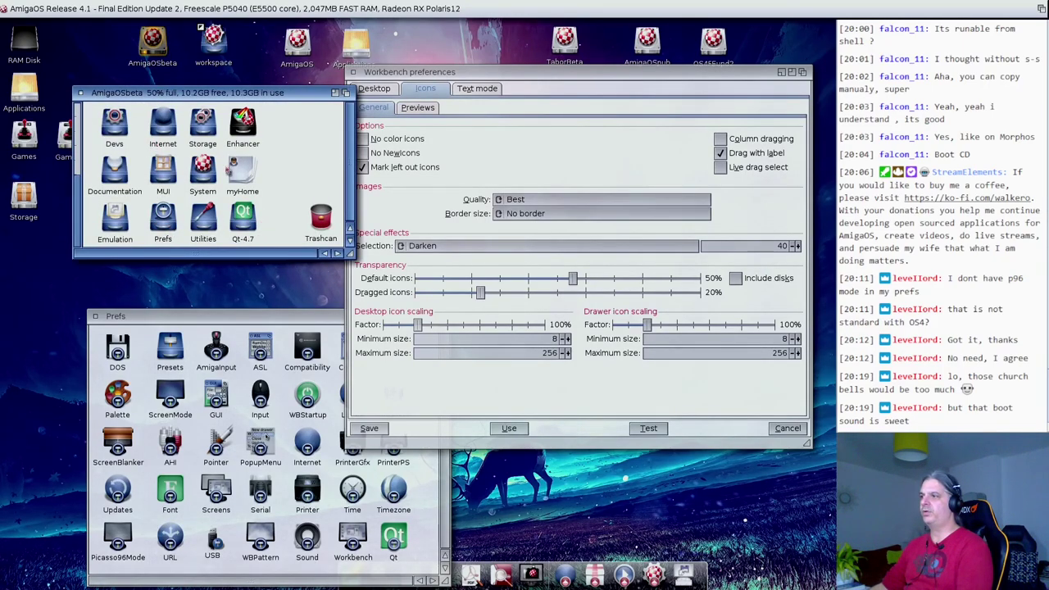
Open the abandonmi2 drawer inside Storage's Icons drawer and enlarge its window to show all the large icons.
double_click(207, 135)
click(202, 223)
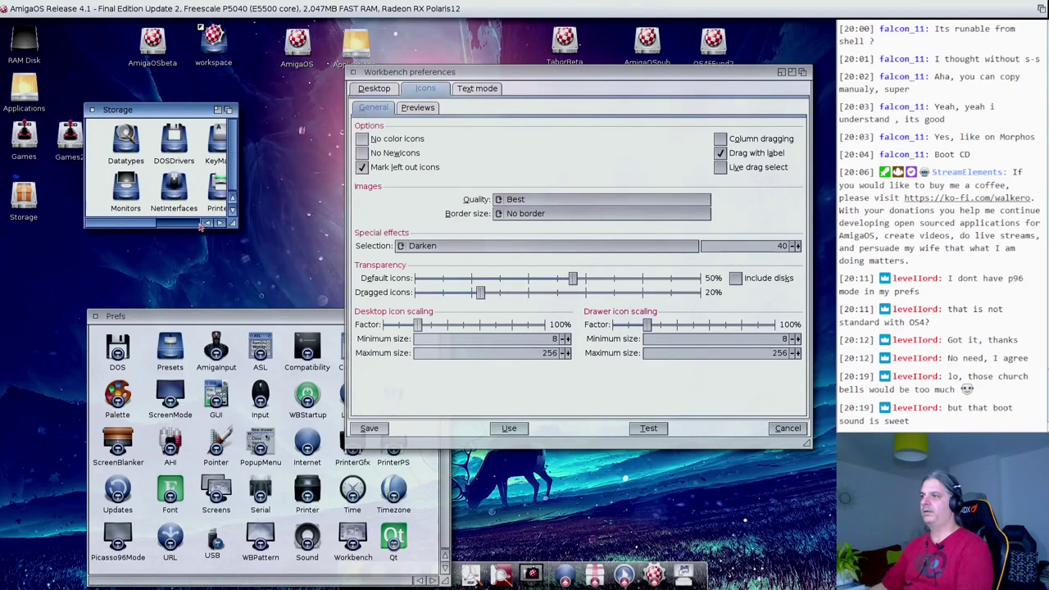
click(207, 146)
double_click(206, 153)
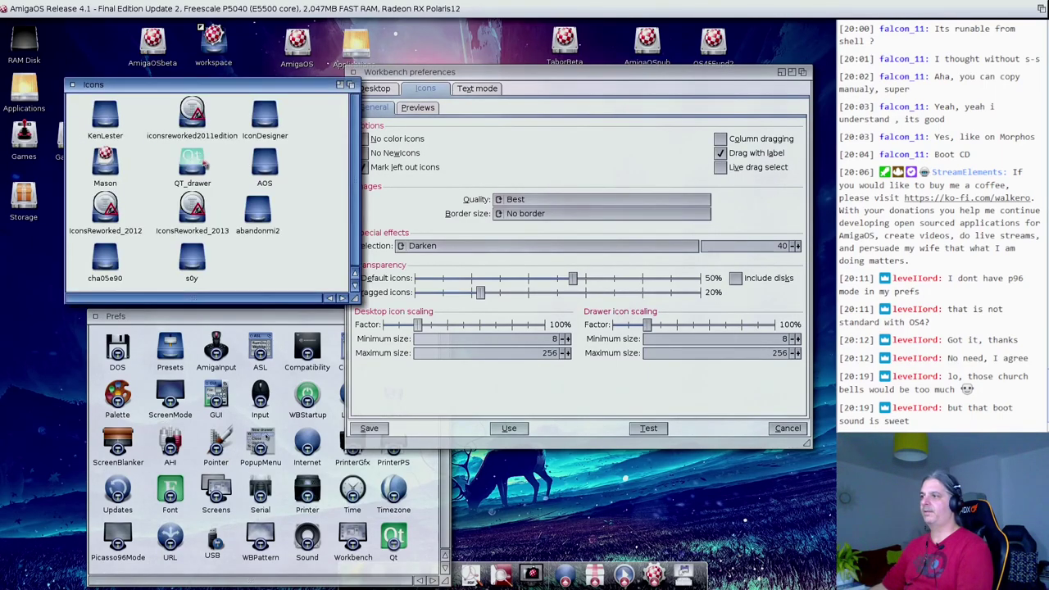
double_click(254, 219)
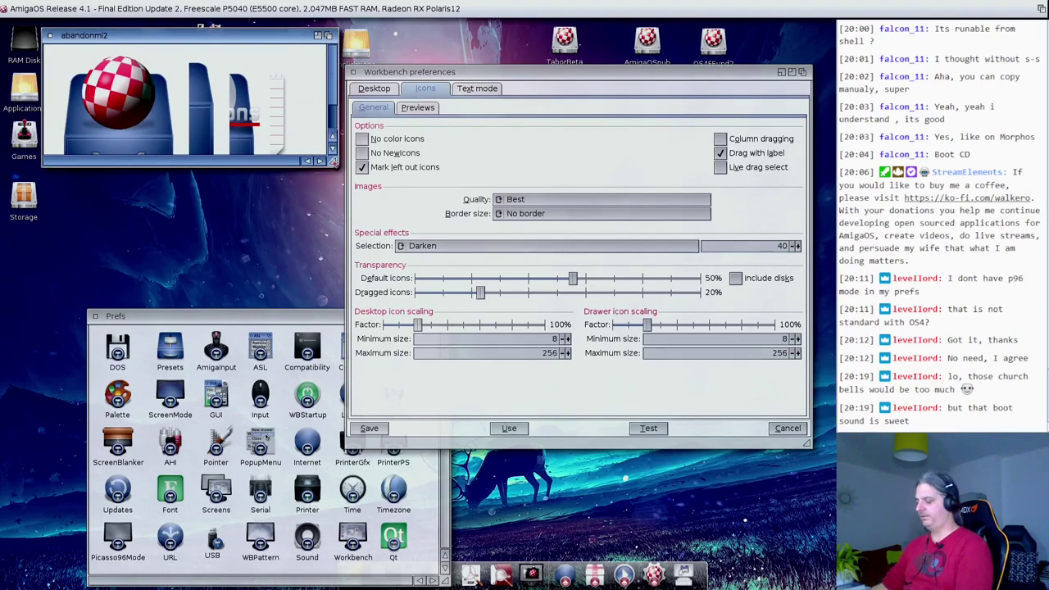
drag(332, 162, 768, 492)
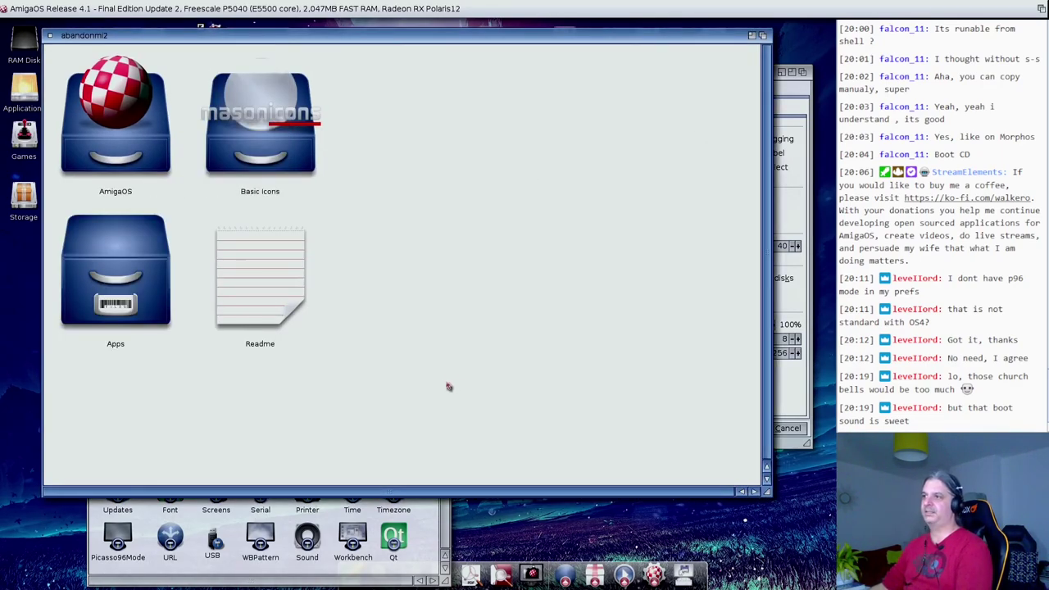
Open the AmigaOS drawer in abandonmi2, enlarge its window with the icons arranged in rows, and position it over the desktop.
double_click(115, 131)
drag(437, 242, 833, 543)
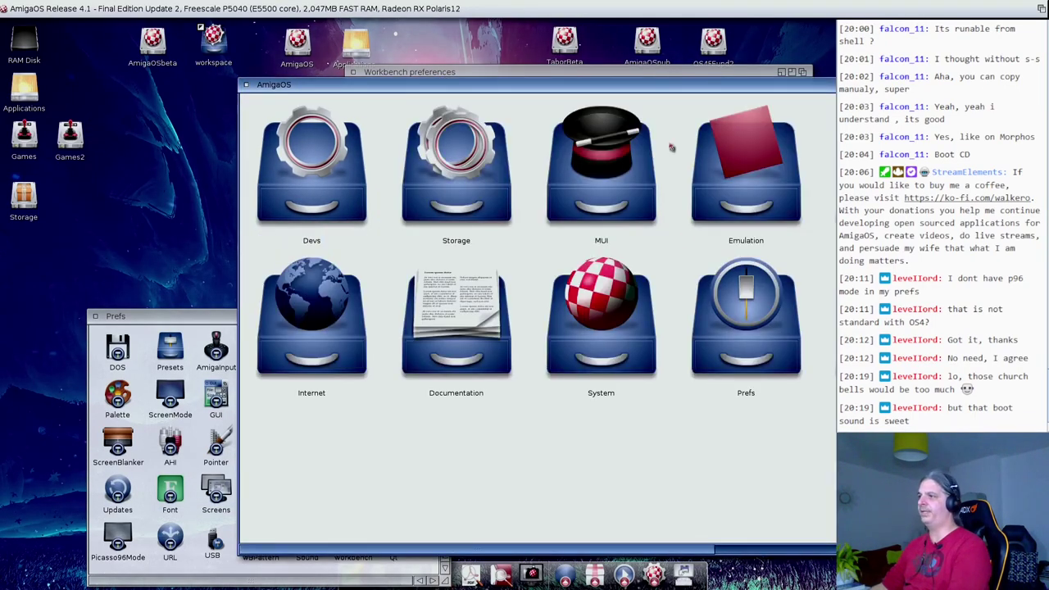
drag(641, 83, 405, 45)
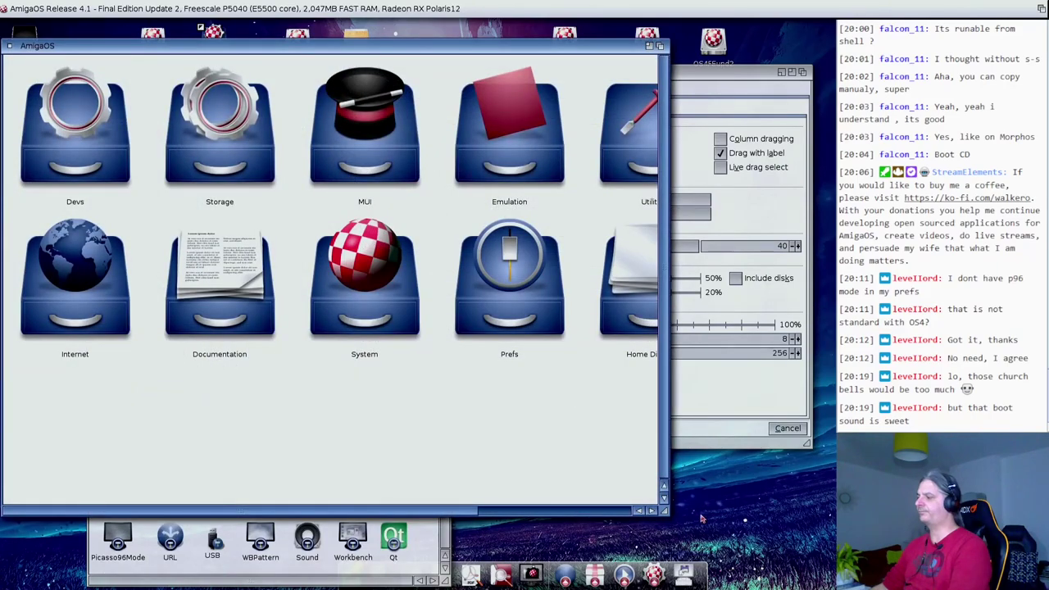
drag(671, 515, 683, 585)
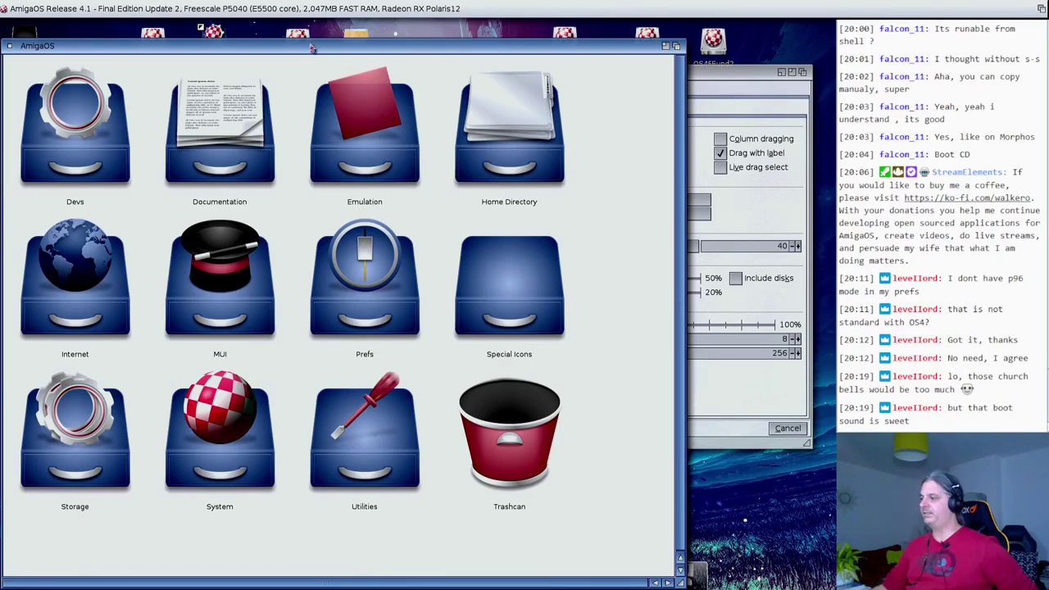
drag(312, 48, 533, 29)
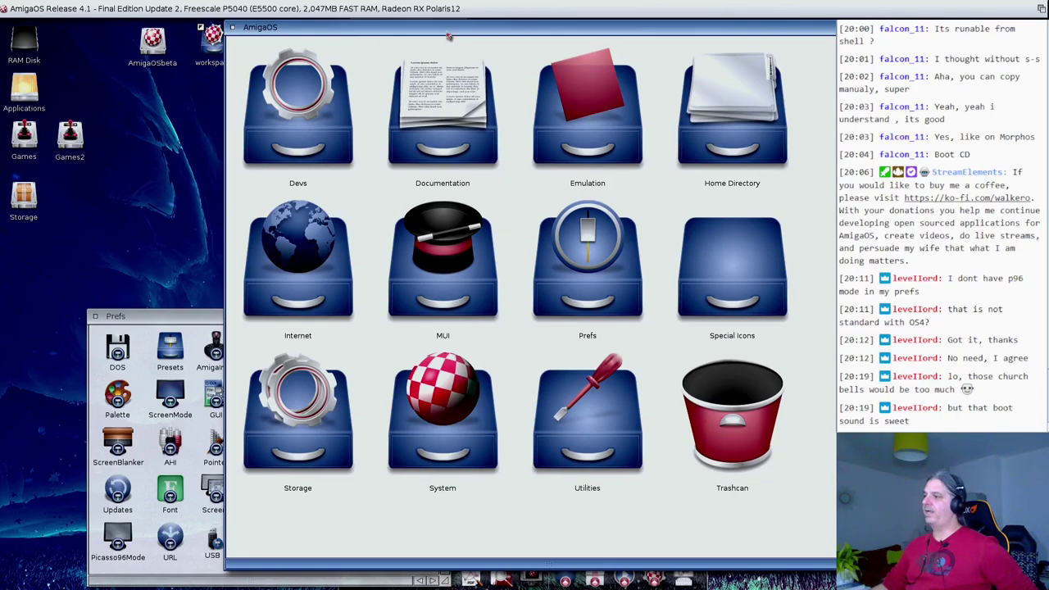
drag(449, 38, 406, 36)
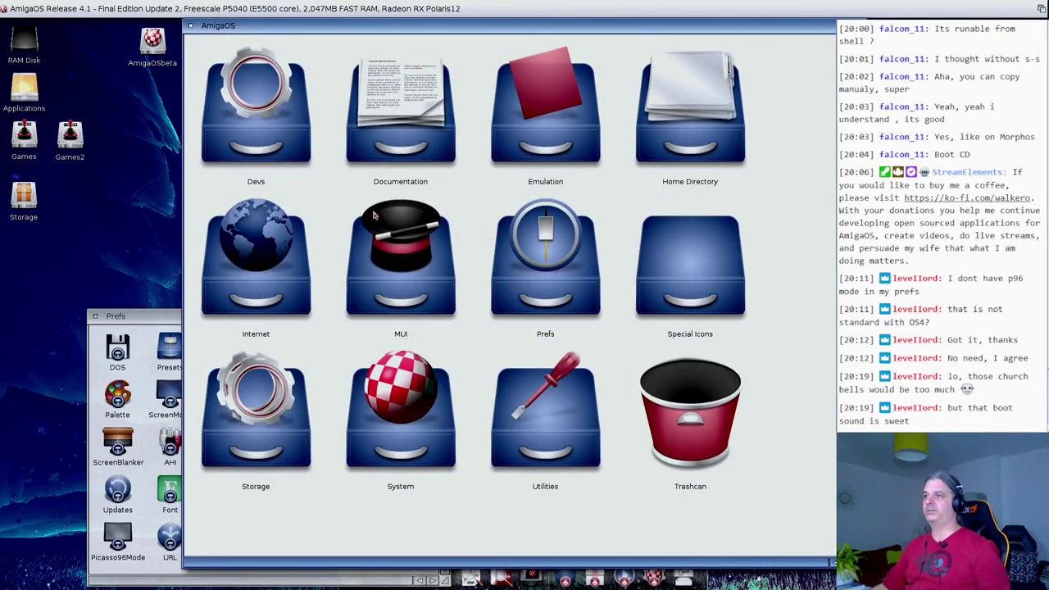
Open the Abbaye Des Morts drawer from the C64 emulator games on Games2 and move its window clear of the AmigaOS drawer.
double_click(69, 131)
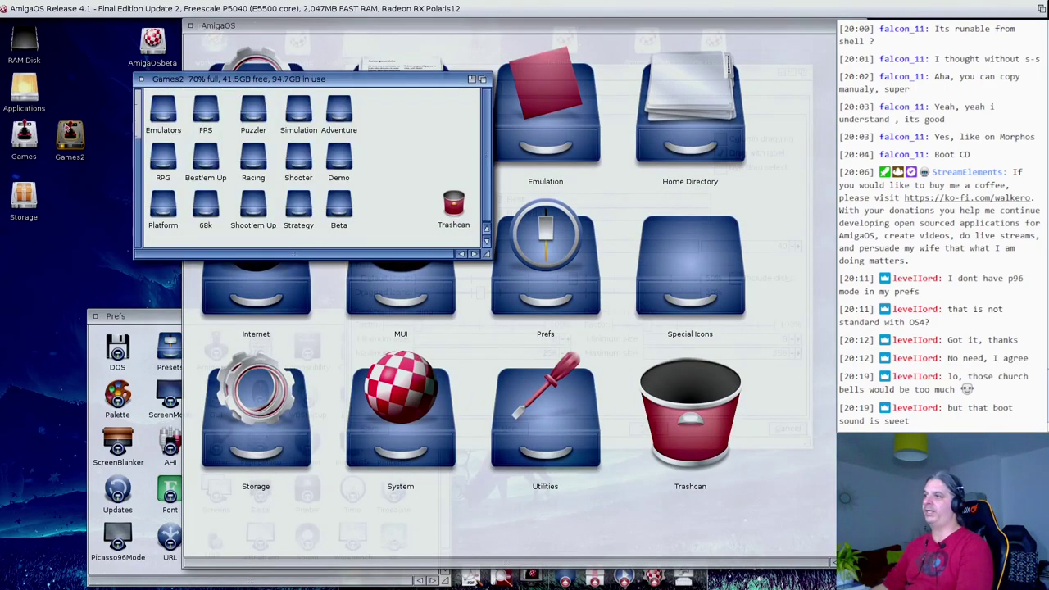
double_click(169, 123)
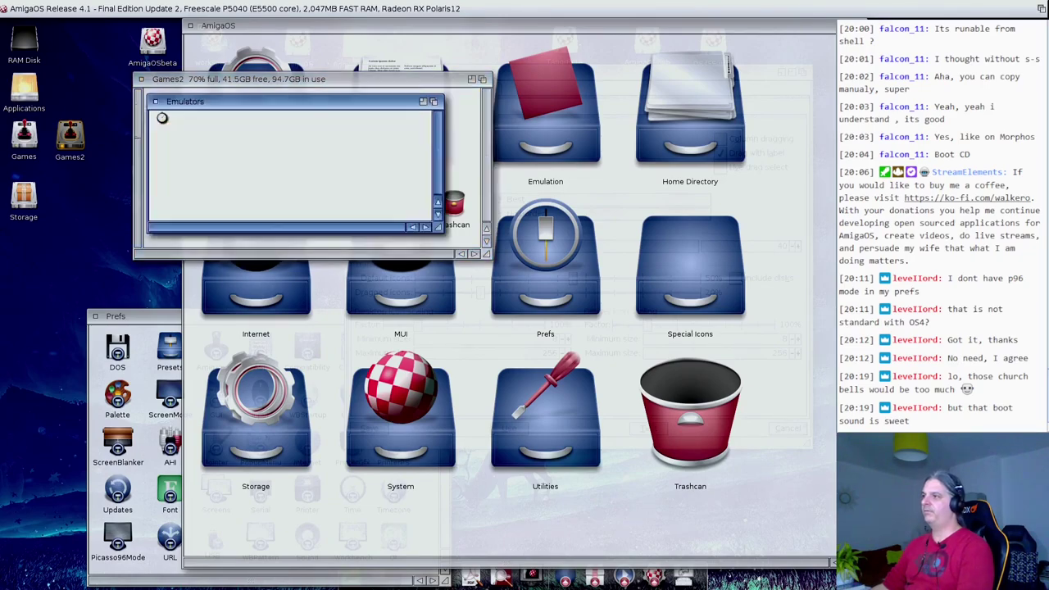
double_click(347, 132)
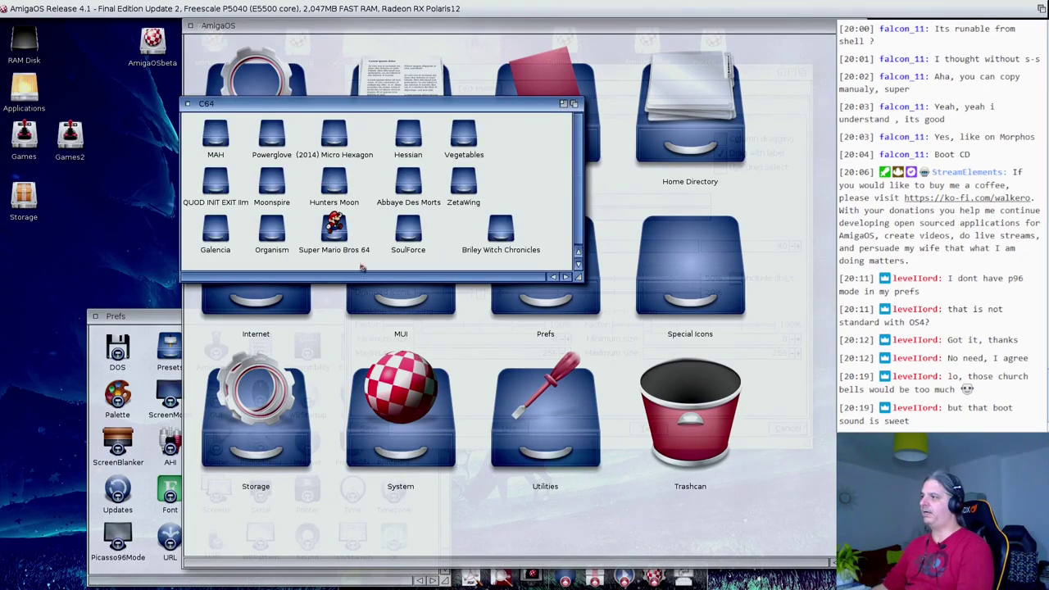
double_click(408, 181)
drag(440, 156, 112, 176)
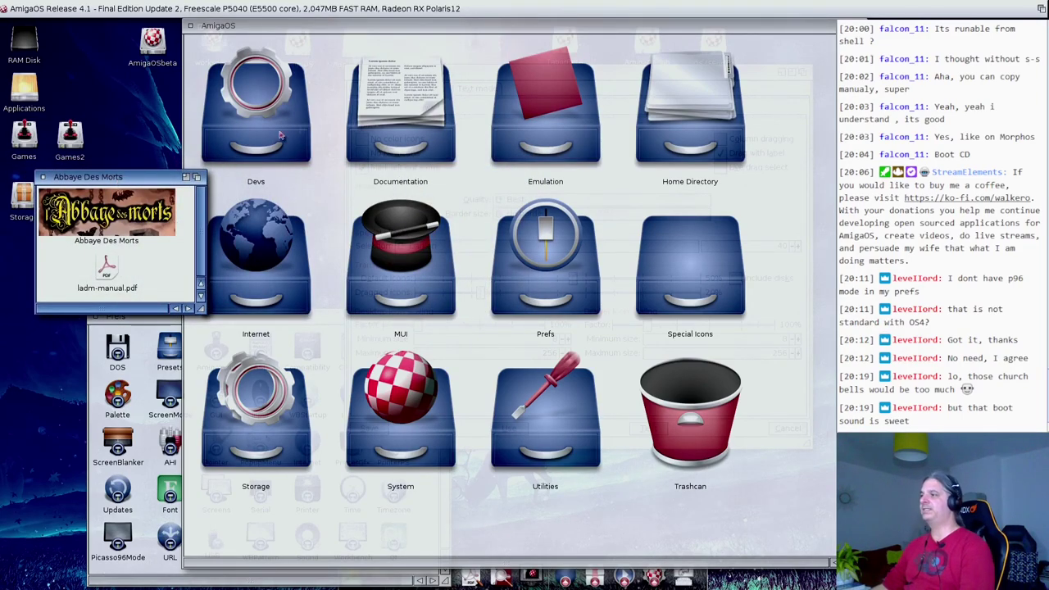
Set the drawer icon scaling's maximum size to 64 and test it.
mouse_move(465, 31)
mouse_down()
mouse_move(465, 50)
mouse_move(464, 35)
mouse_up()
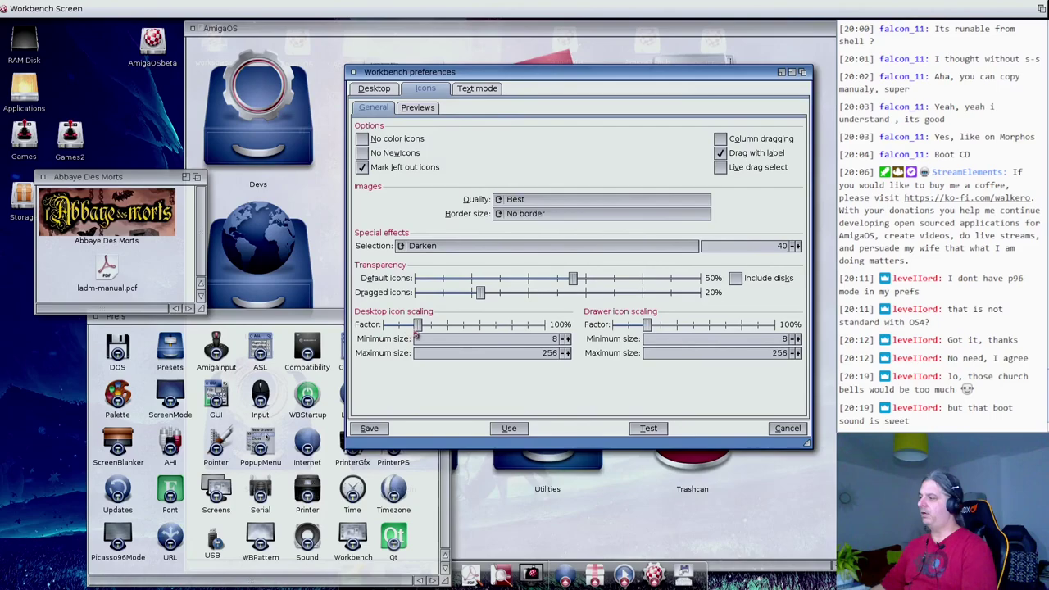
click(766, 357)
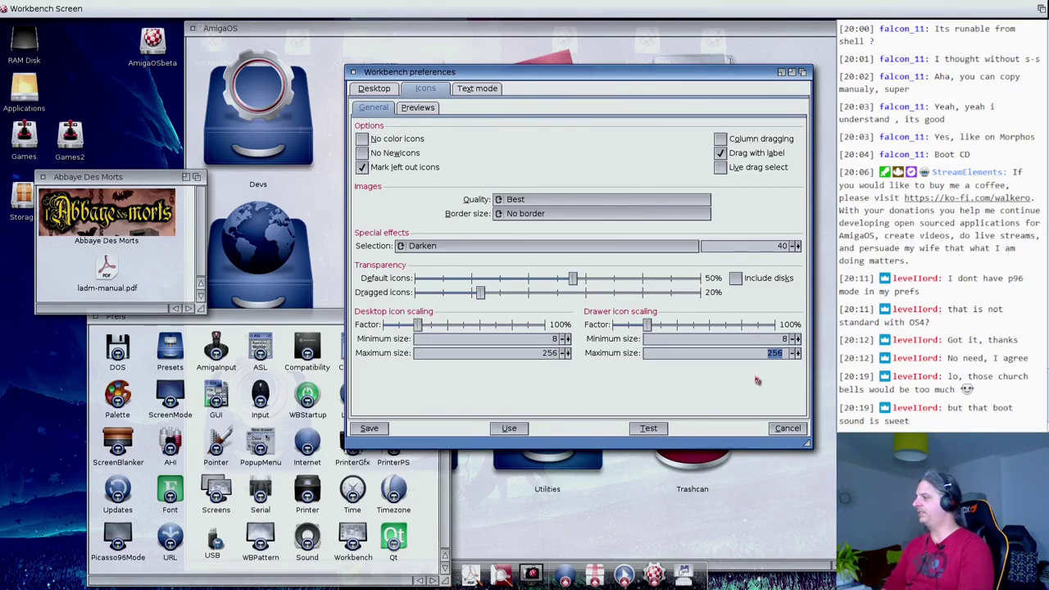
text(64)
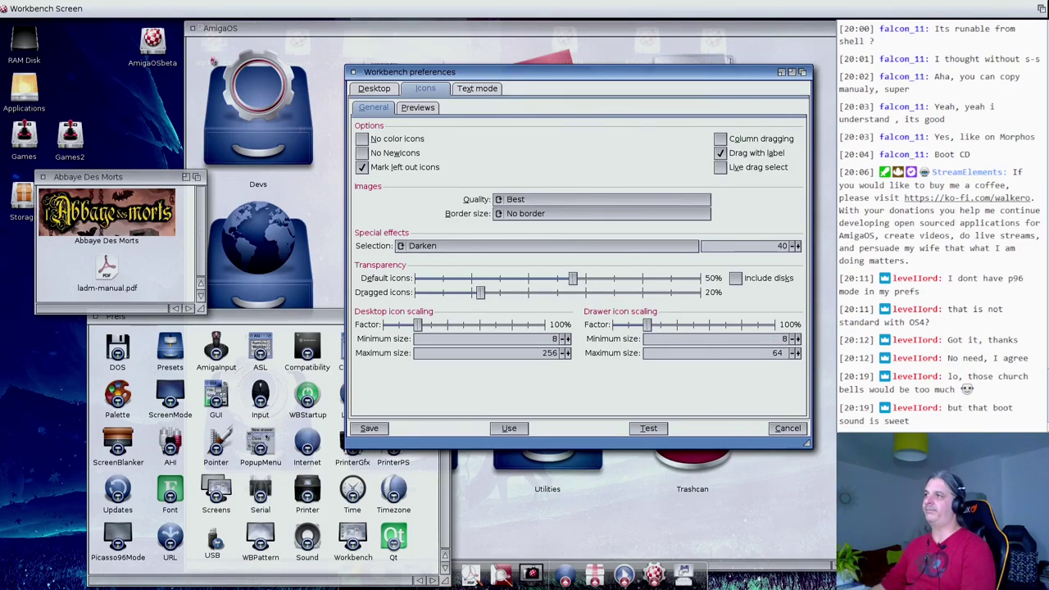
click(296, 32)
click(621, 390)
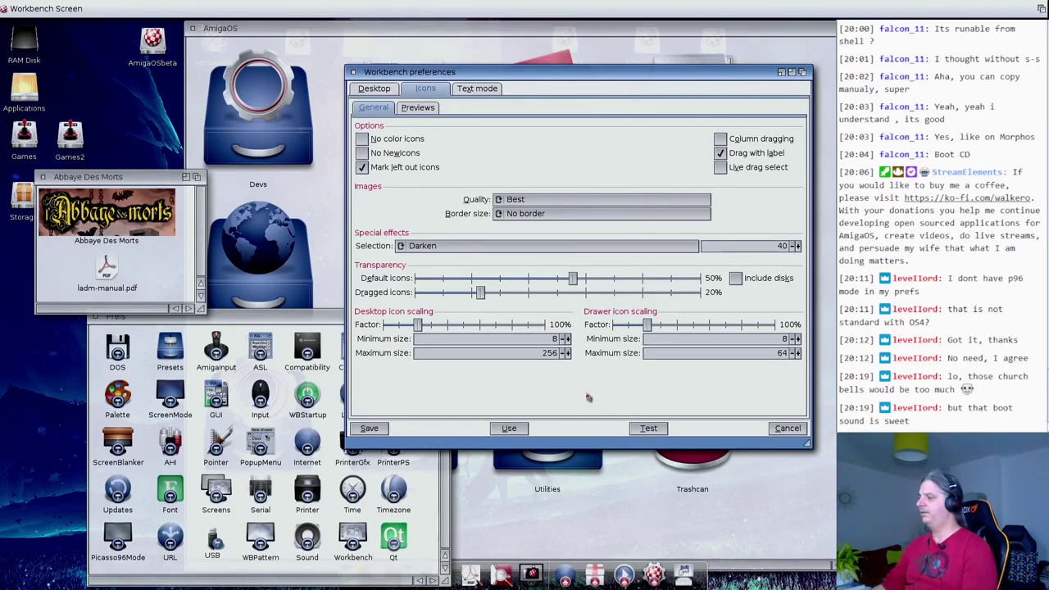
click(648, 428)
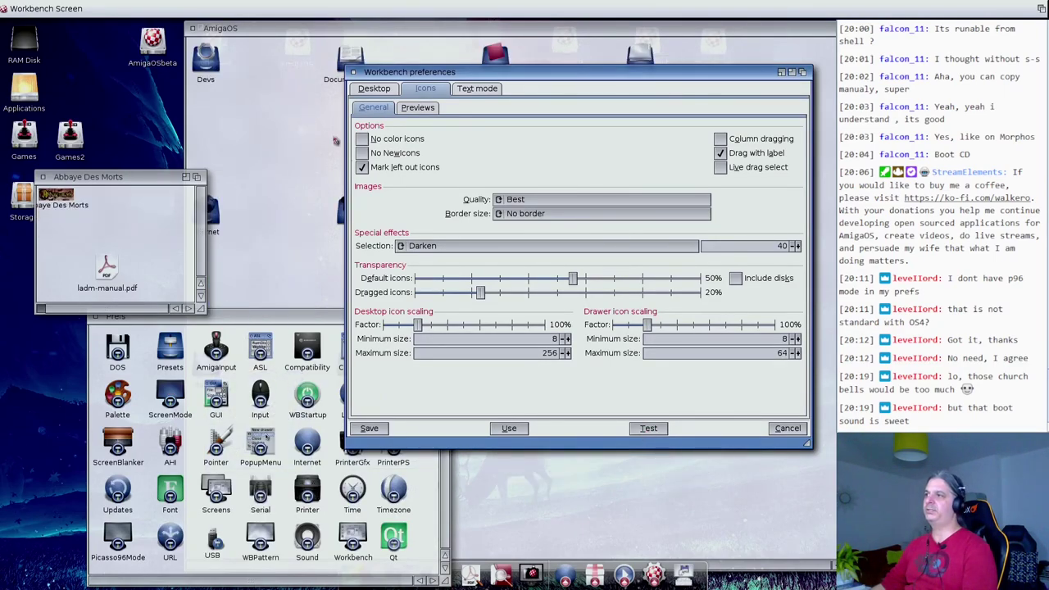
Rearrange the shrunken icons in the AmigaOS drawer, view its System drawer, and close both windows.
click(250, 72)
key(super+period)
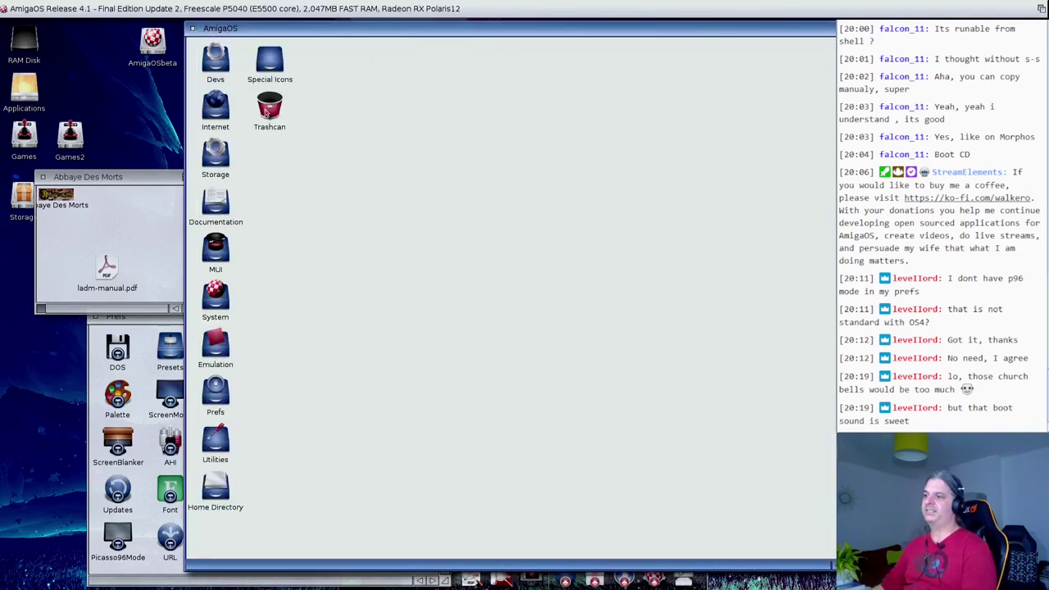
double_click(222, 305)
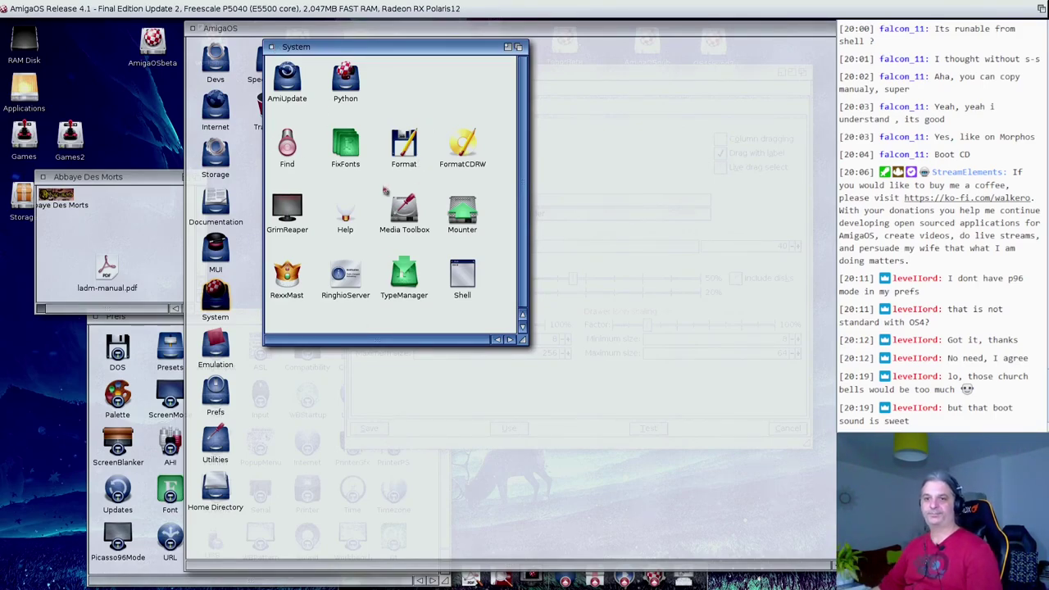
click(272, 48)
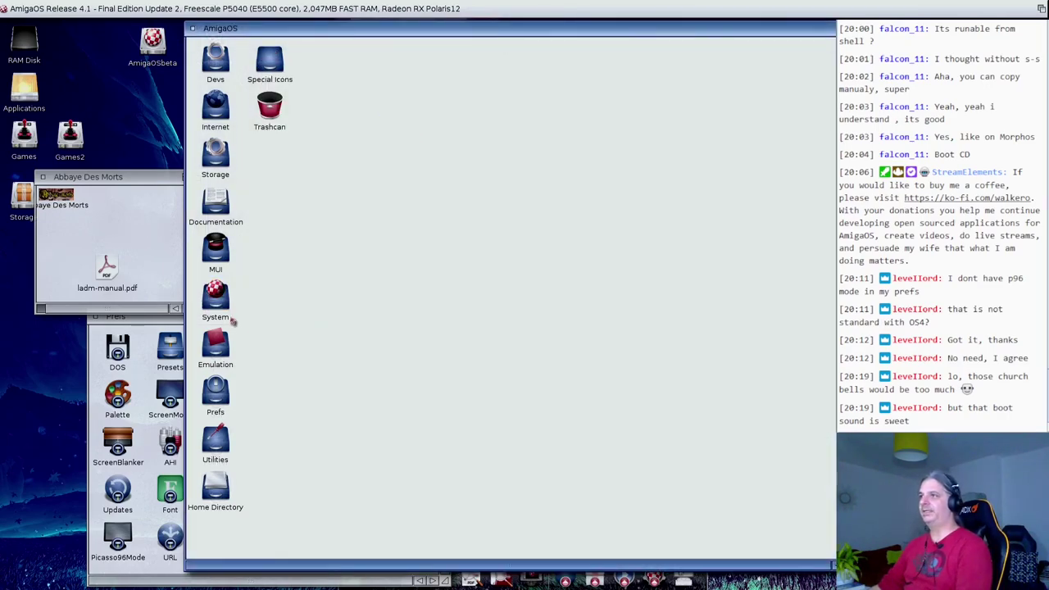
click(194, 28)
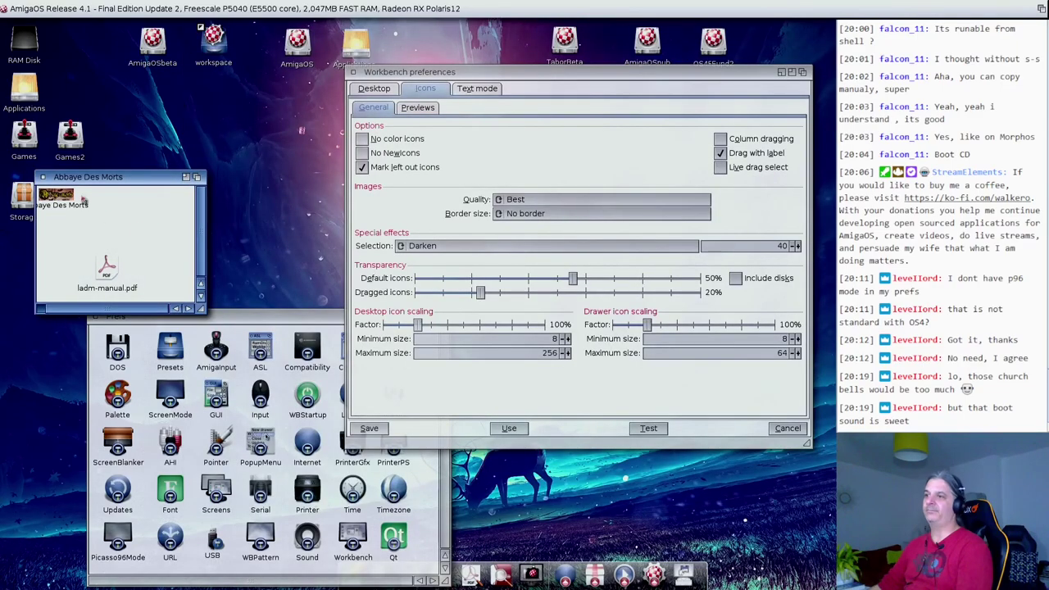
Set the drawer icon scaling's maximum size to 255 and test it, repositioning the Abbaye Des Morts icon within its drawer.
mouse_move(54, 198)
mouse_down()
mouse_move(72, 207)
mouse_move(54, 214)
mouse_up()
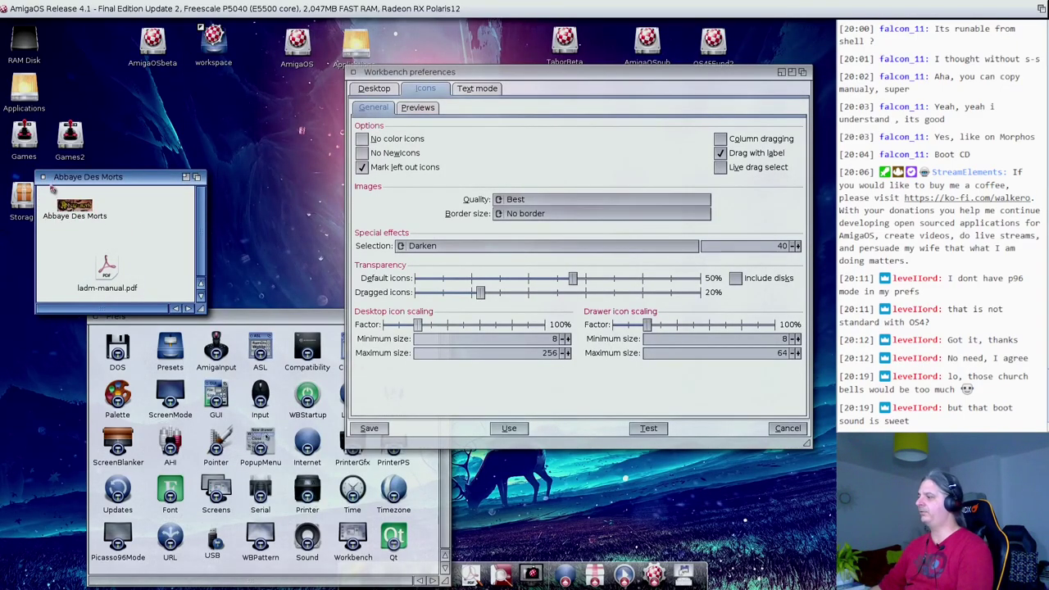
click(775, 354)
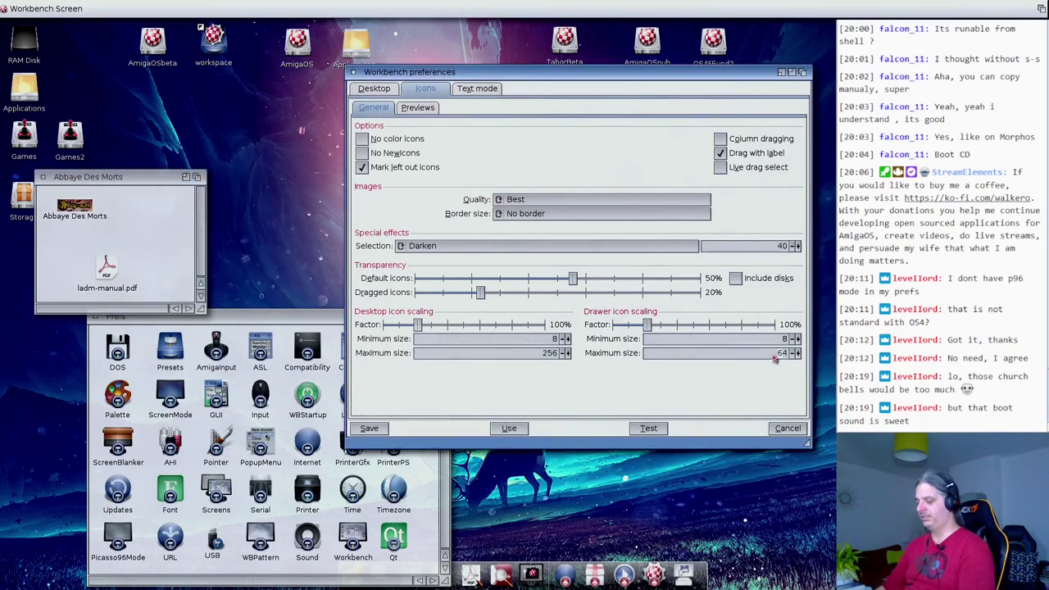
text(255)
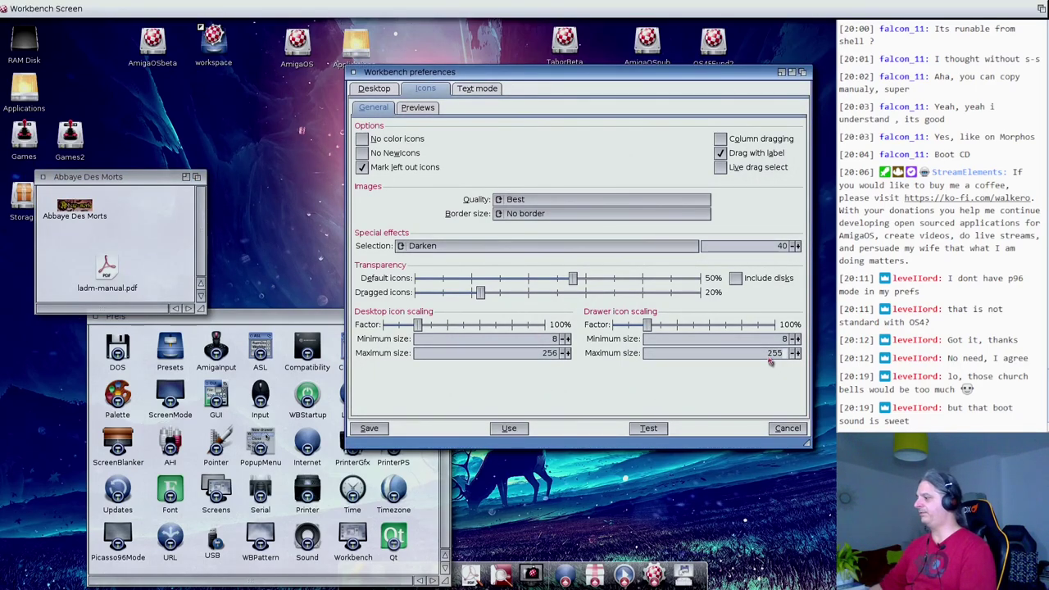
click(648, 429)
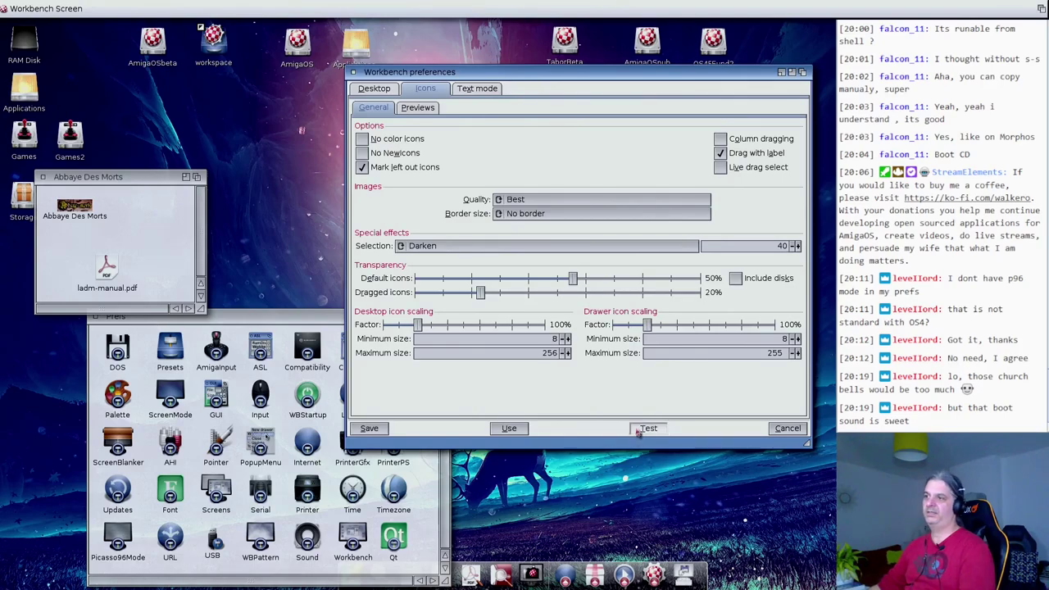
click(127, 234)
drag(124, 233, 119, 232)
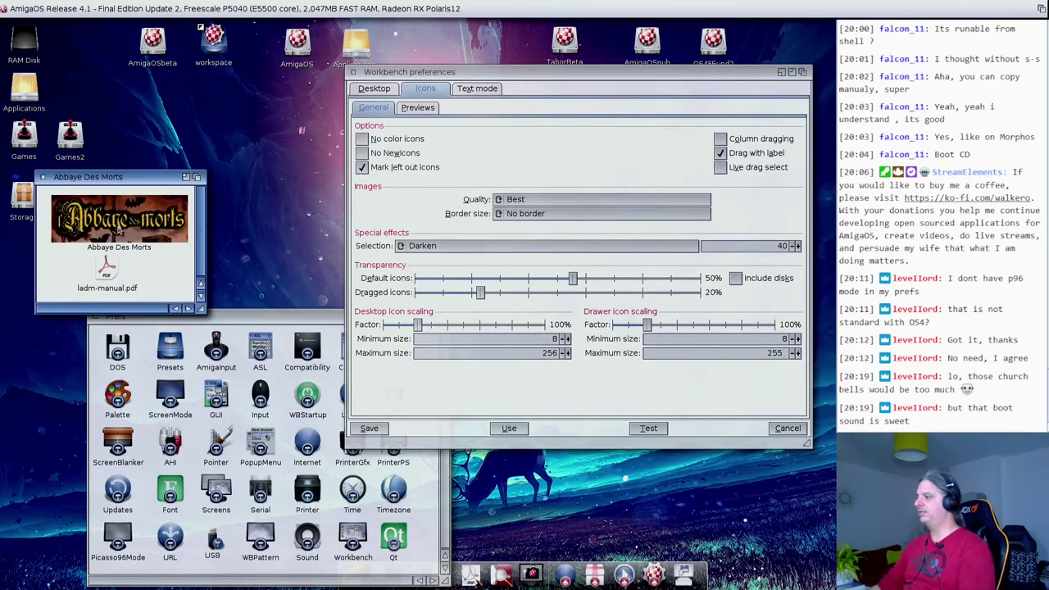
click(490, 399)
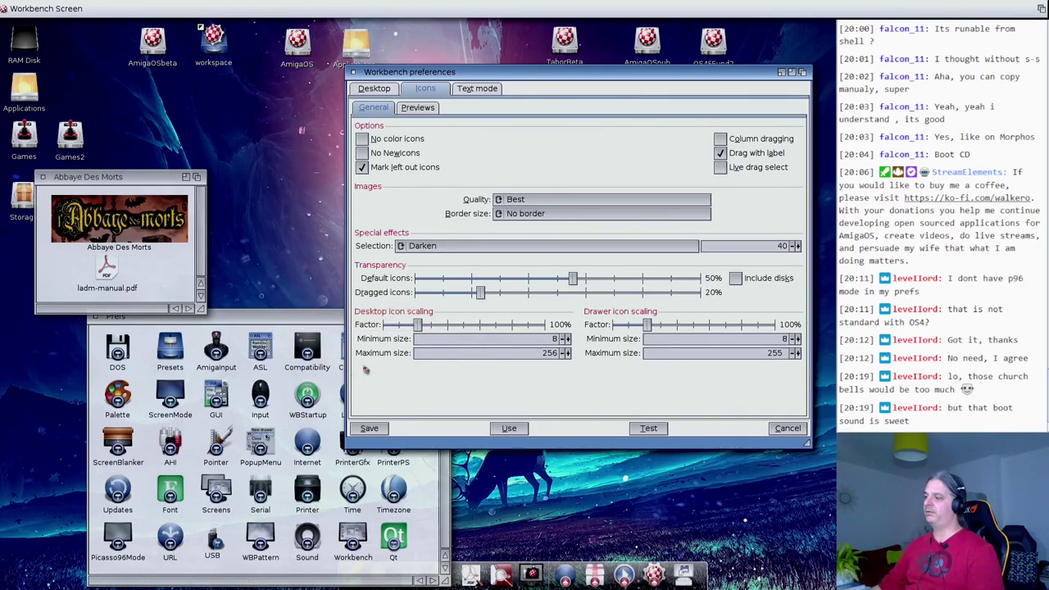
mouse_move(419, 325)
mouse_down()
mouse_move(392, 326)
mouse_move(420, 325)
mouse_up()
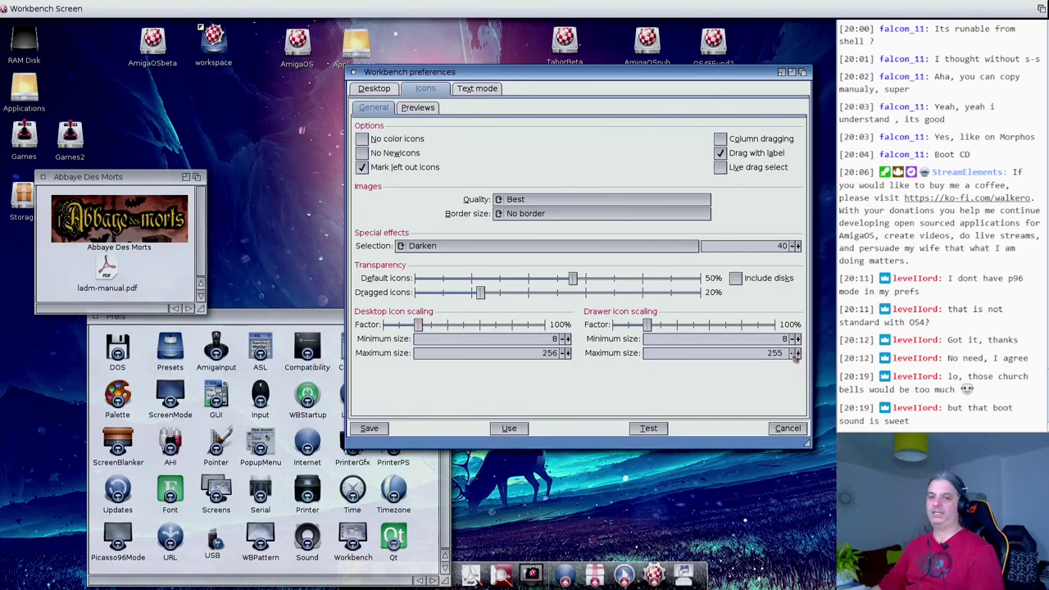
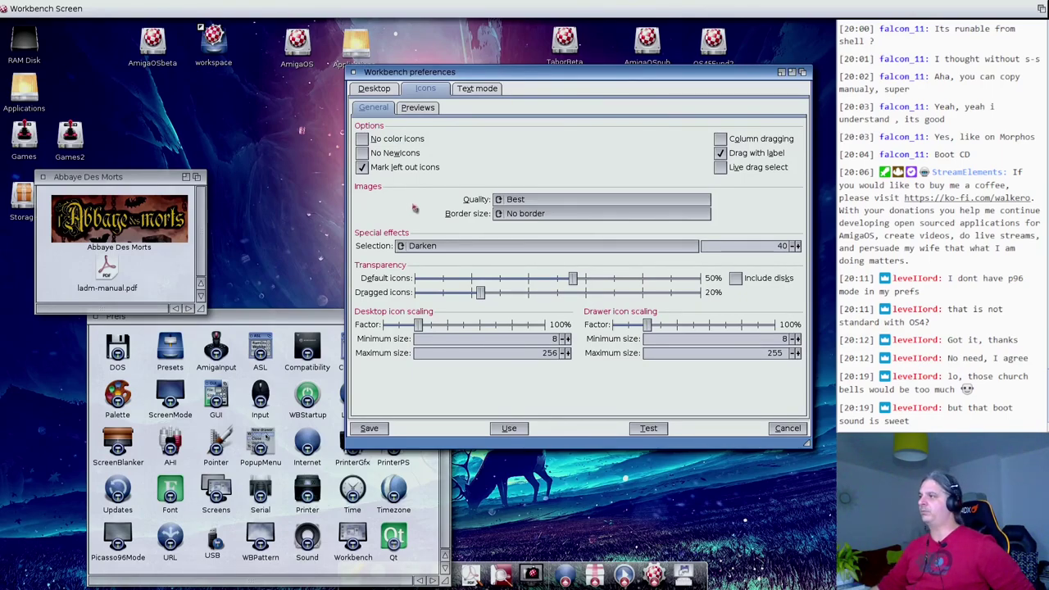
Show the icon preview settings and tidy the desktop by closing the Abbaye Des Morts drawer and moving the Prefs drawer.
click(419, 110)
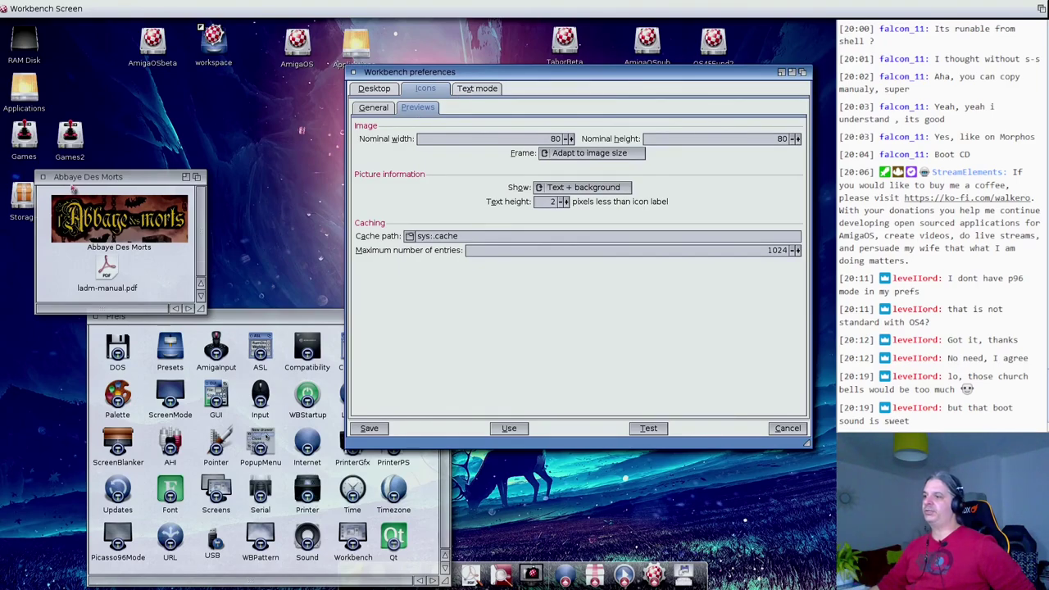
click(41, 178)
drag(185, 319, 244, 178)
Open the nature drawer from the pictures in myHome and enlarge its window to show all the JPEG icons.
double_click(164, 57)
double_click(244, 170)
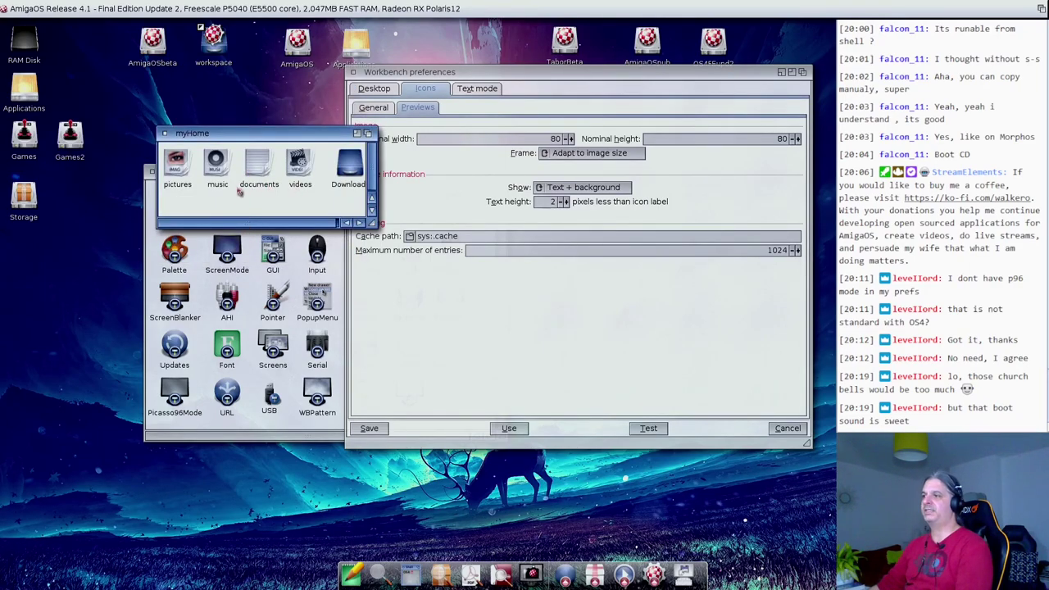
double_click(177, 166)
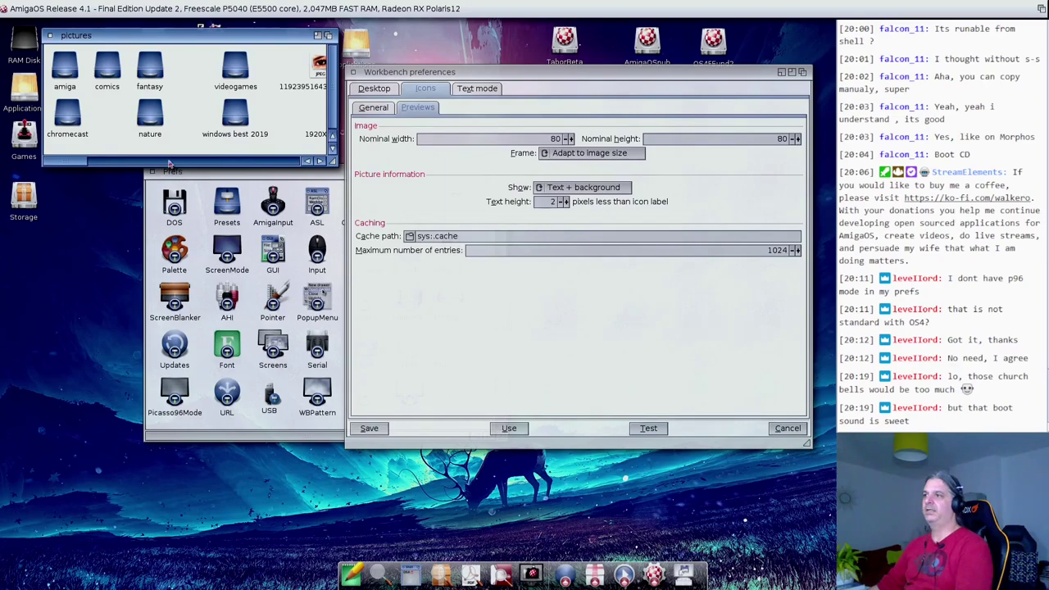
double_click(154, 125)
drag(322, 163, 693, 472)
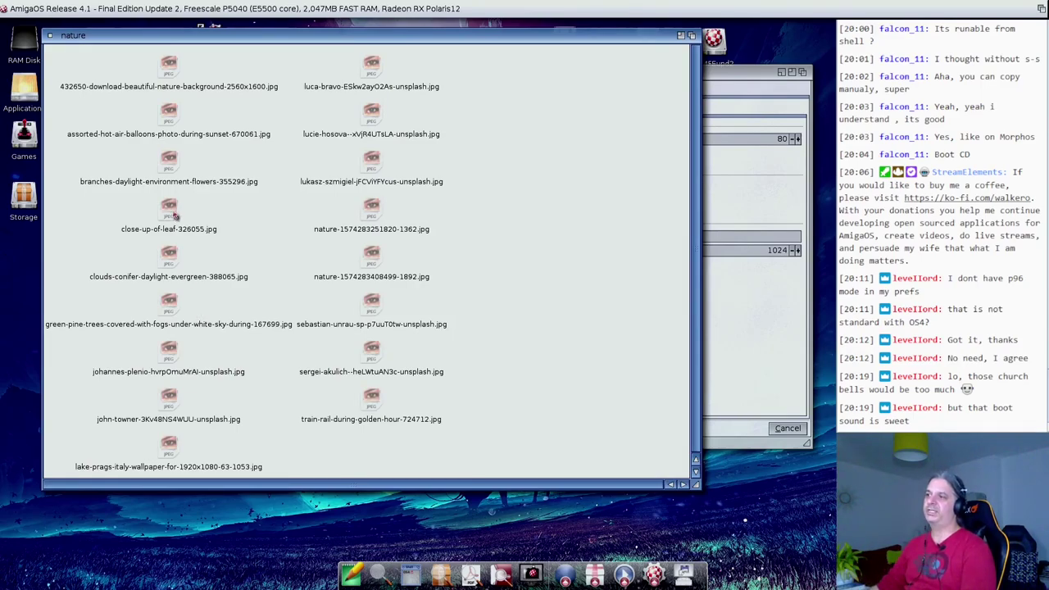
mouse_move(173, 210)
mouse_down()
mouse_move(172, 180)
mouse_move(172, 206)
mouse_up()
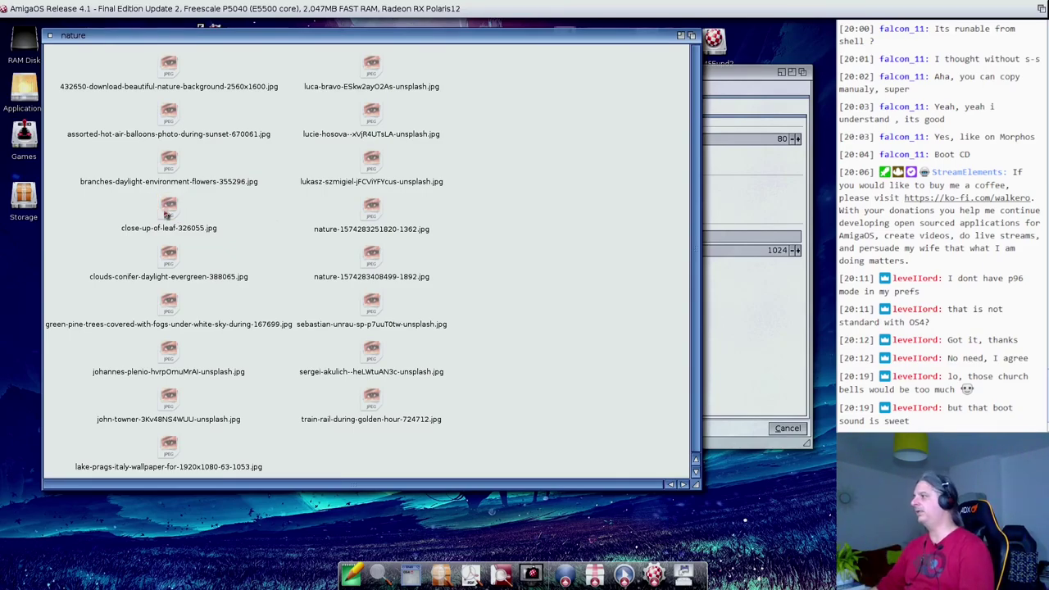
View two of the forest pictures in the nature drawer at full size, one at a time, closing each.
click(701, 186)
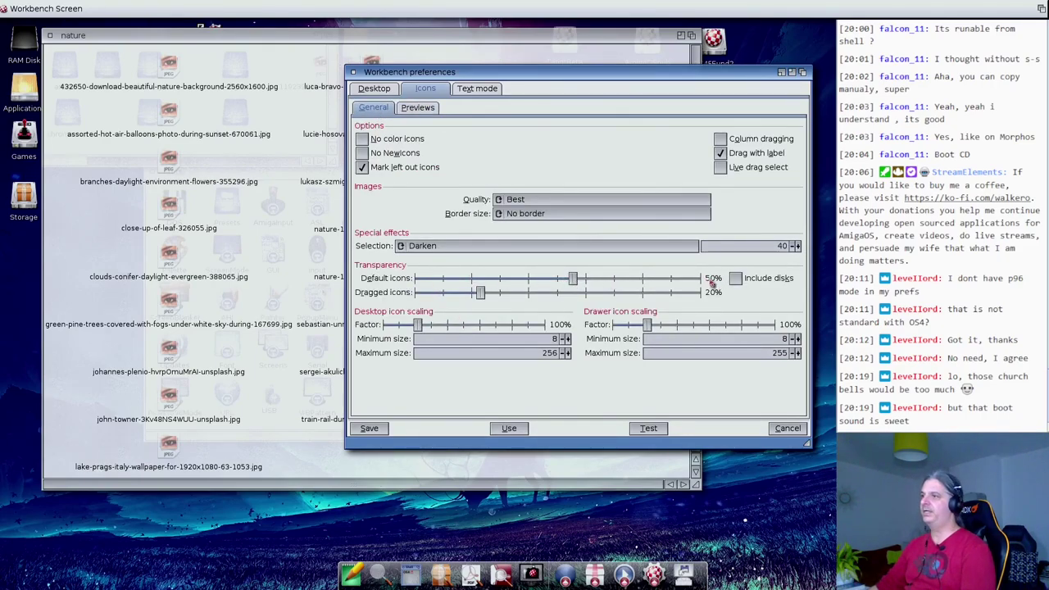
click(258, 37)
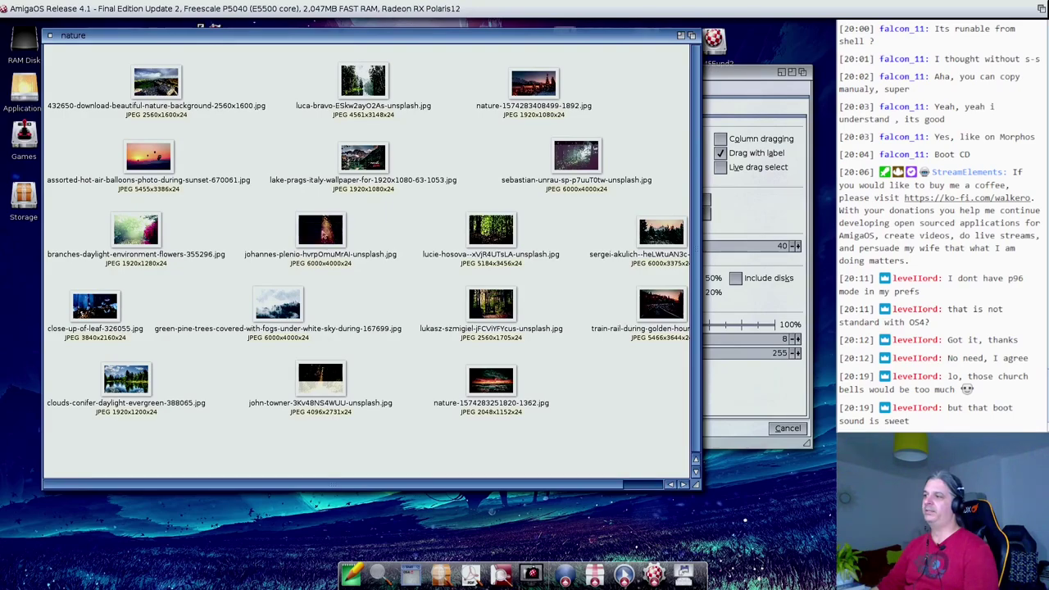
double_click(322, 250)
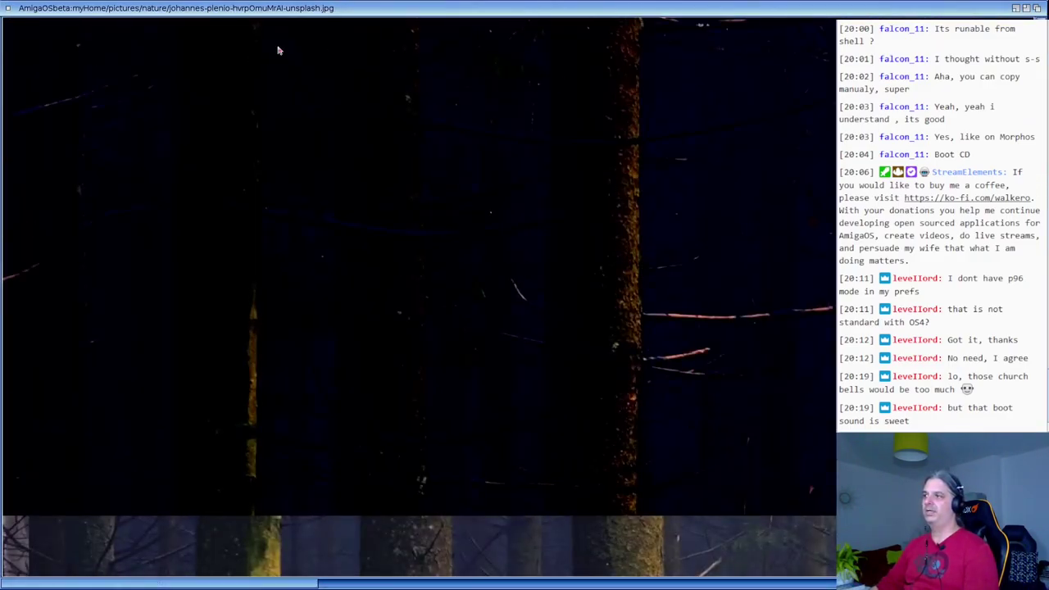
click(7, 9)
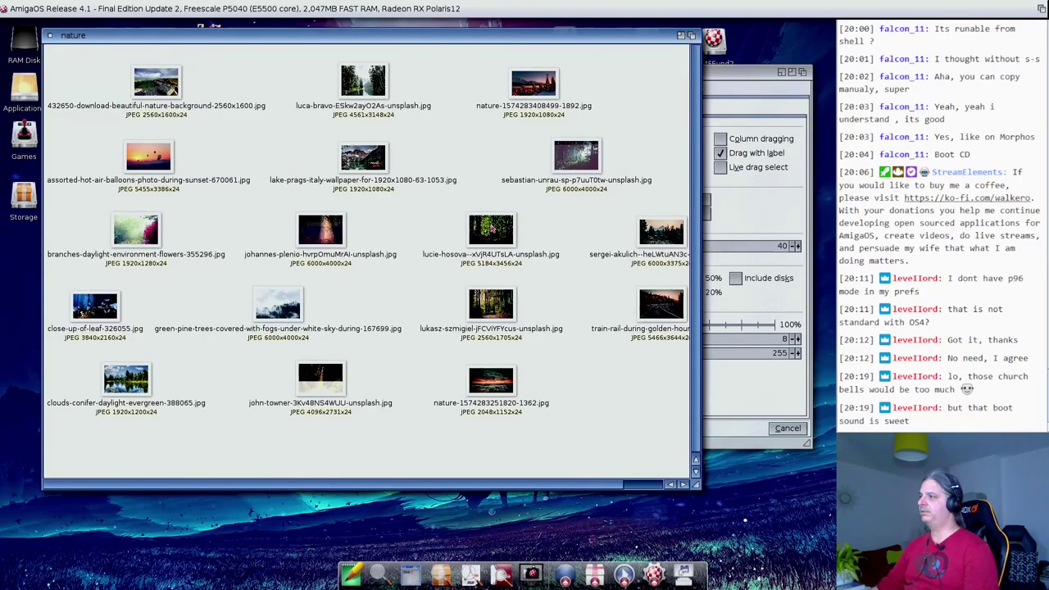
double_click(492, 232)
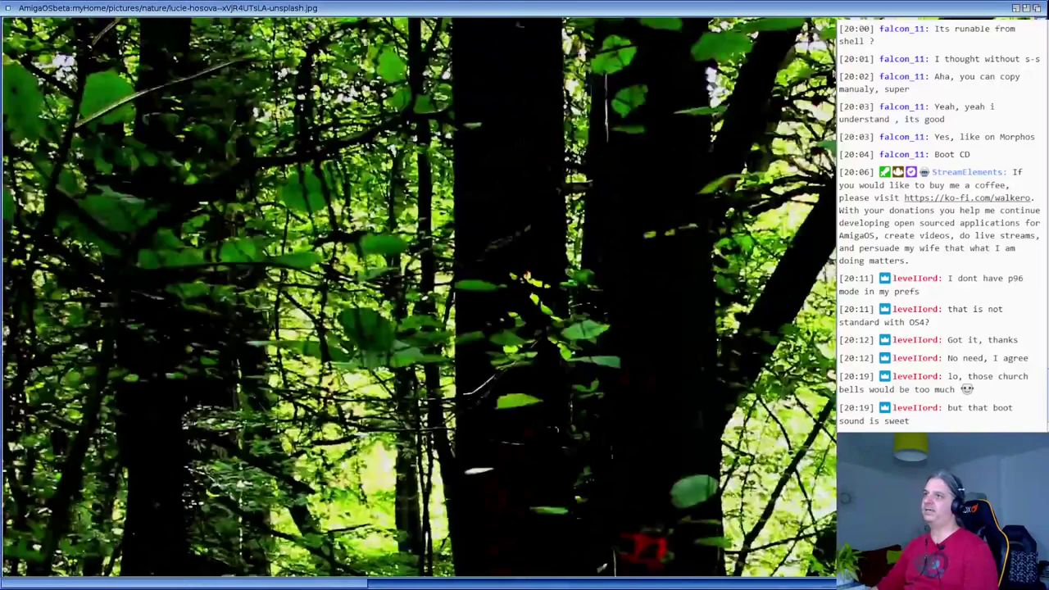
click(7, 9)
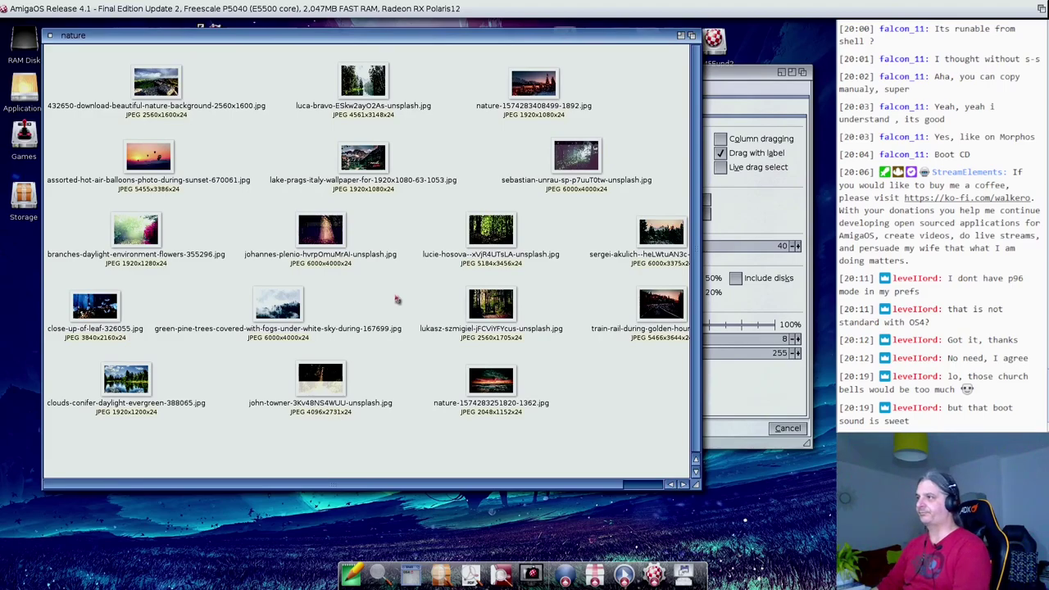
Clean up the nature drawer's icons by column, and turn its picture previews off and back on.
key(super+period)
right_click(79, 5)
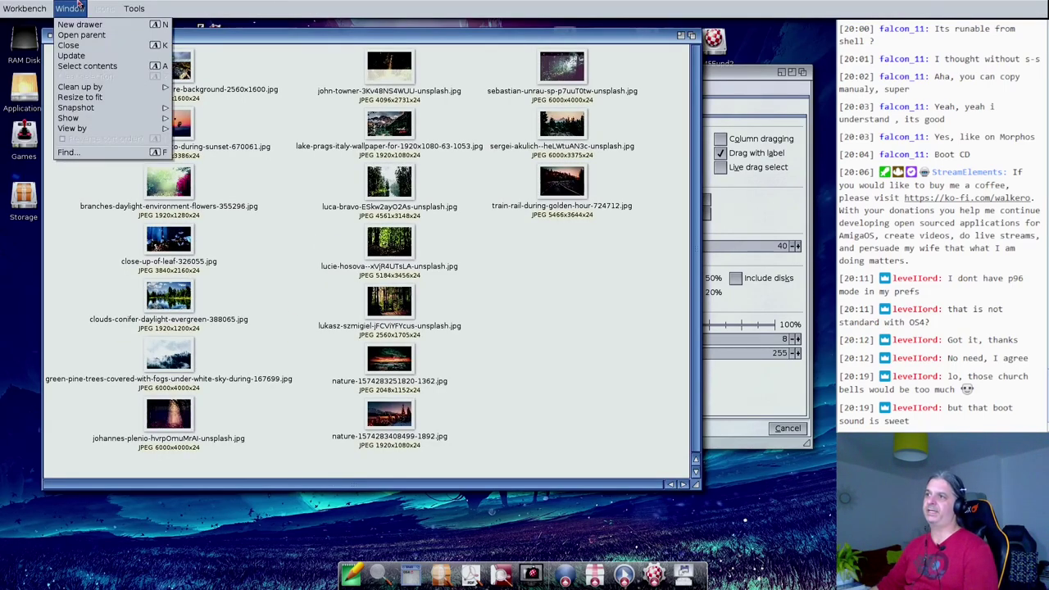
mouse_move(91, 119)
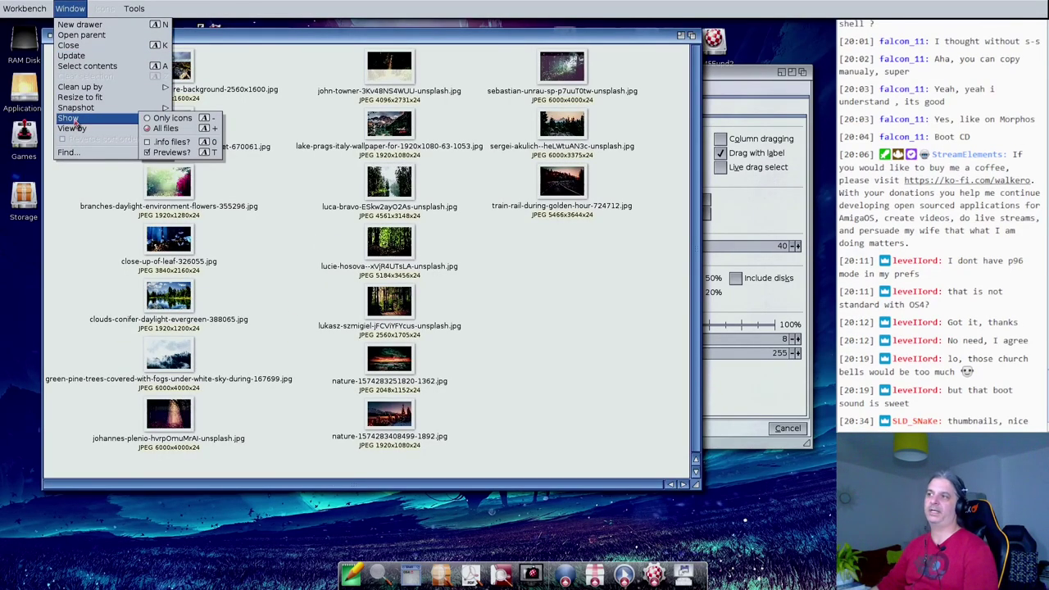
click(186, 153)
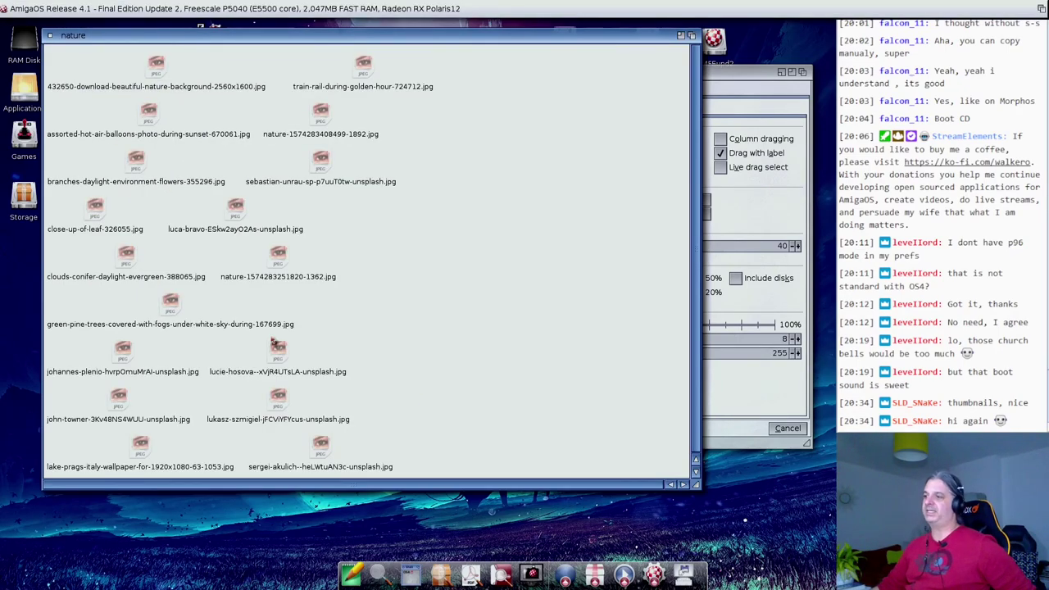
right_click(70, 9)
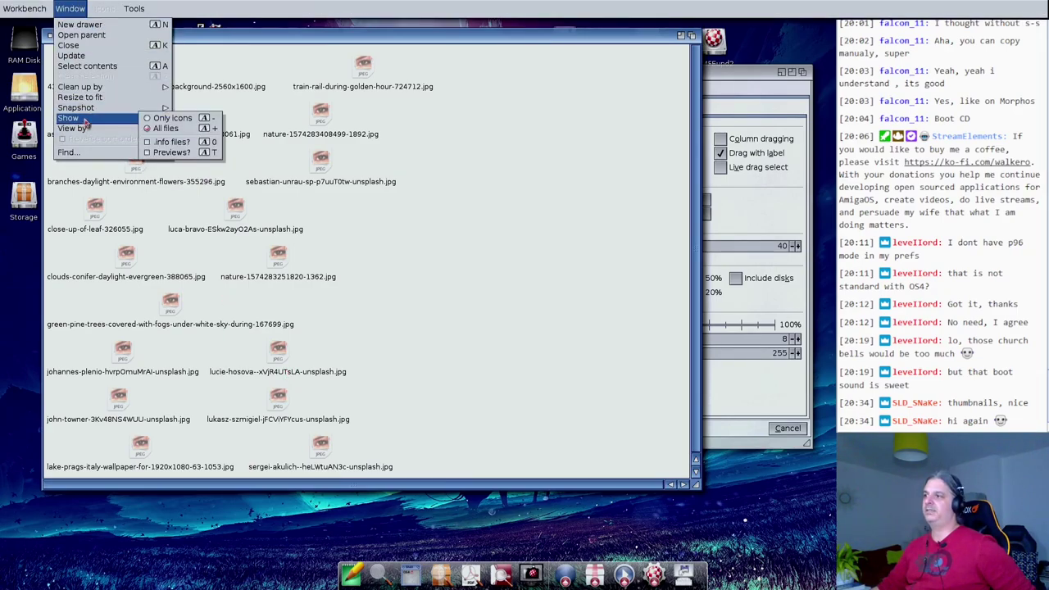
click(172, 152)
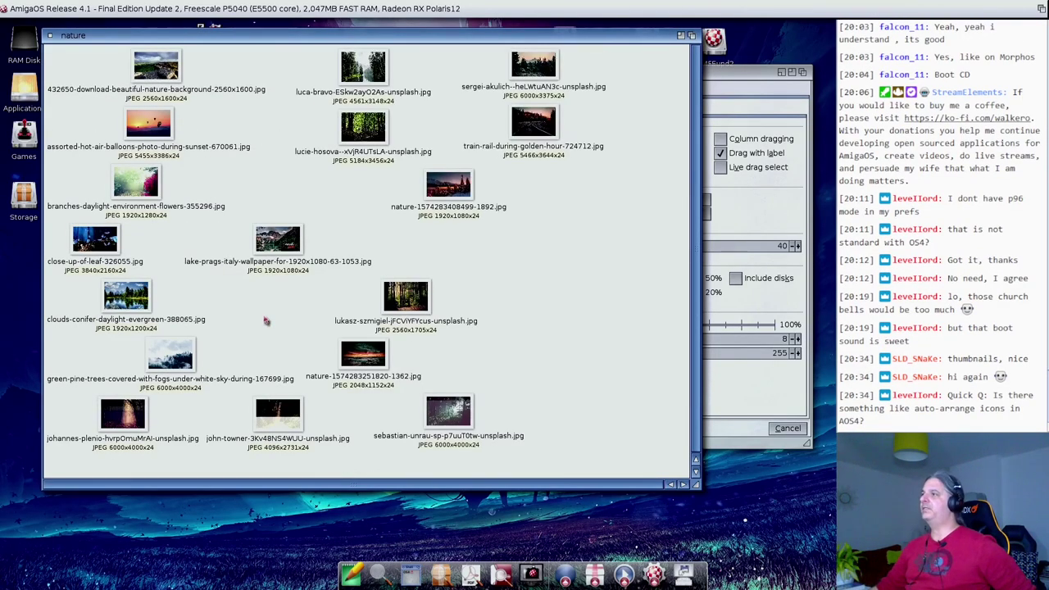
Move the nature window clear of the Workbench preferences and show the icon preview settings there.
drag(240, 37, 269, 89)
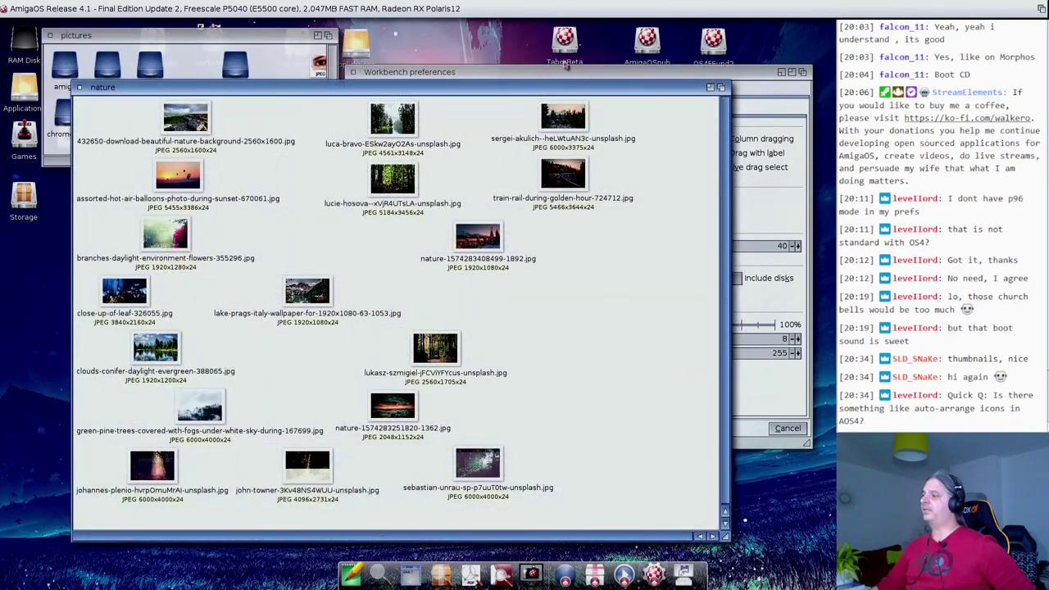
click(563, 73)
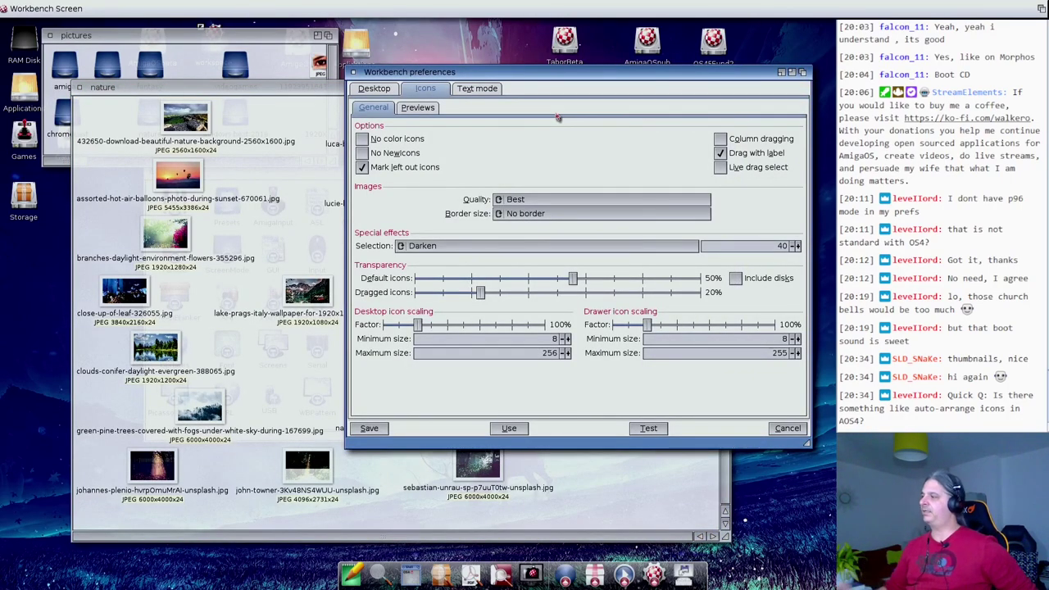
click(420, 109)
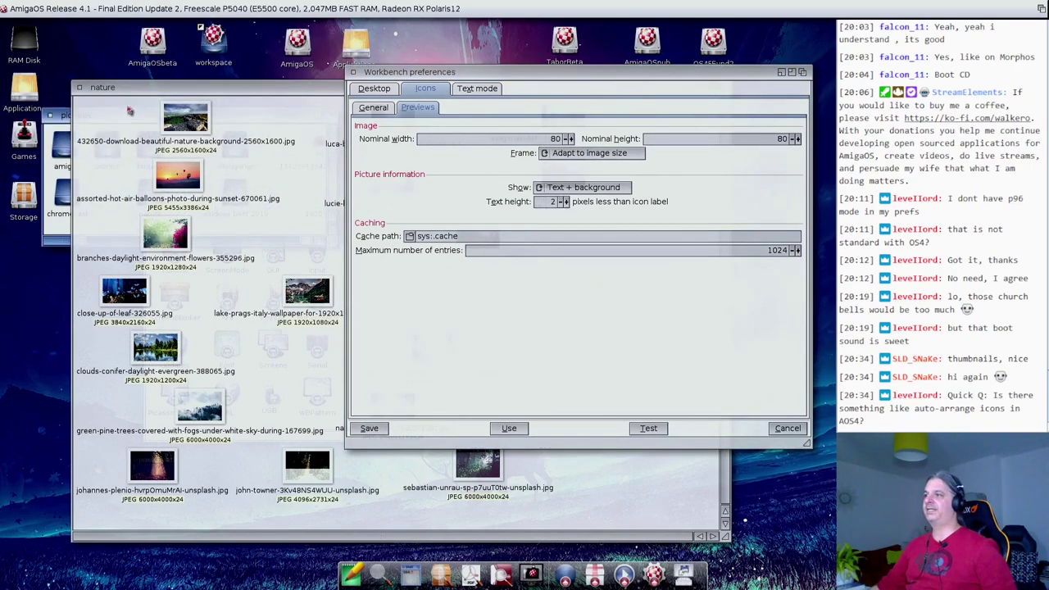
View the thumbnails stored in the .cache drawer of AmigaOSbeta in an enlarged window, and close both drawers.
double_click(151, 45)
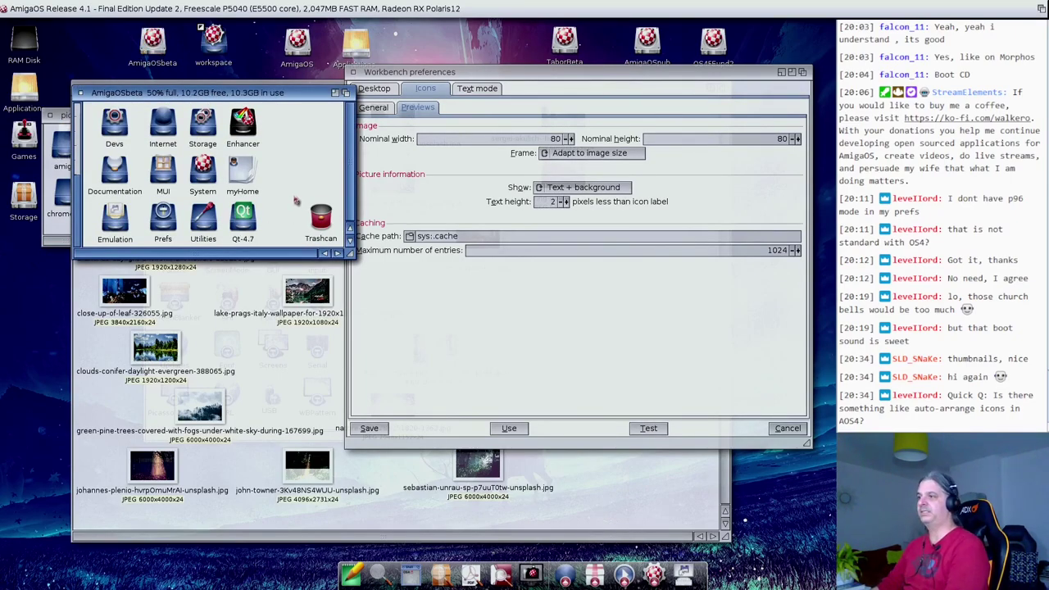
click(296, 256)
drag(293, 257, 323, 256)
double_click(325, 180)
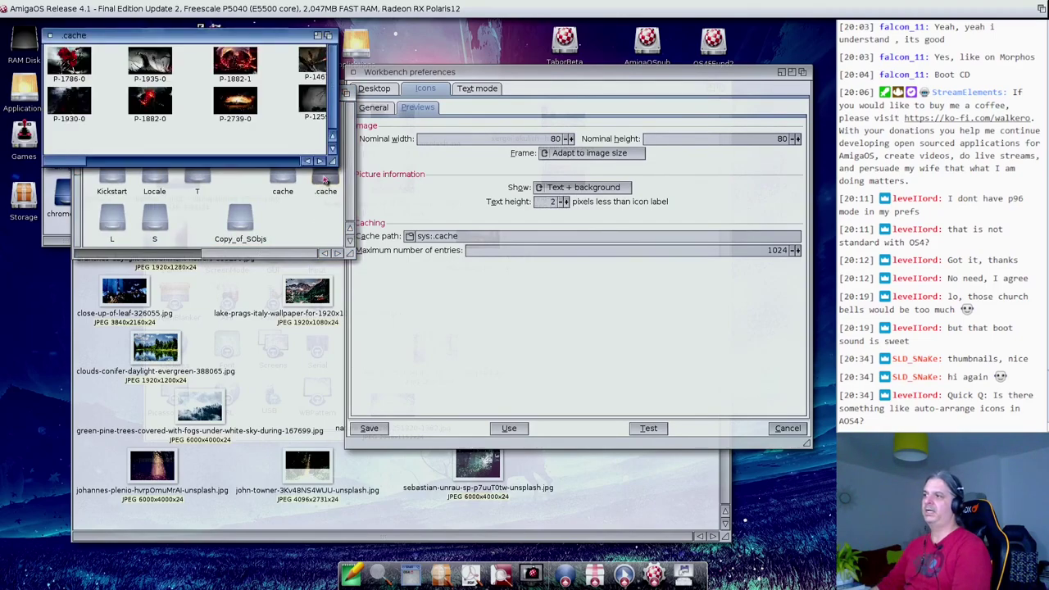
drag(328, 163, 328, 397)
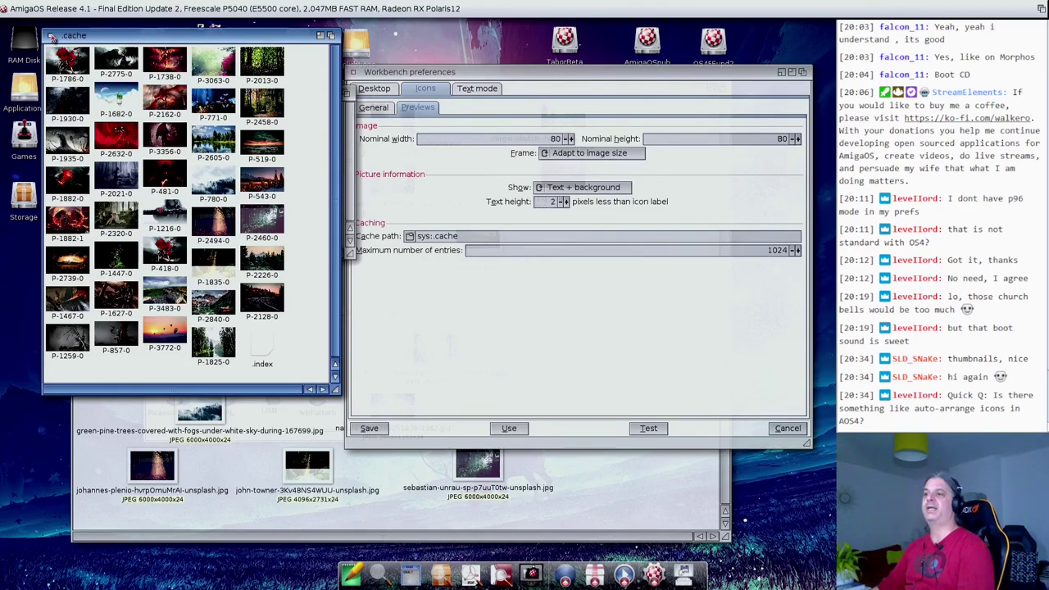
click(49, 37)
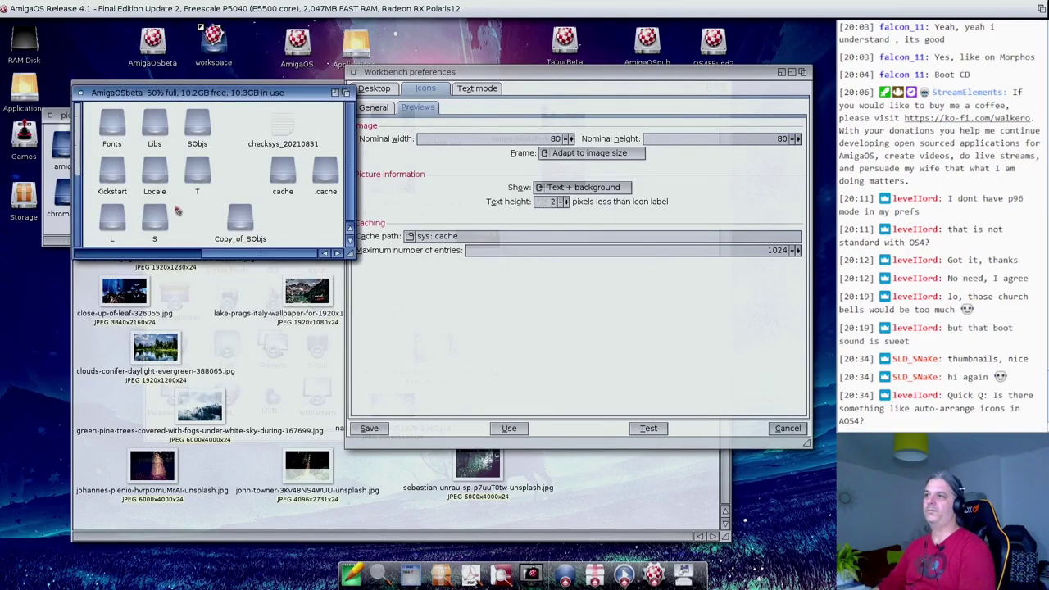
click(81, 92)
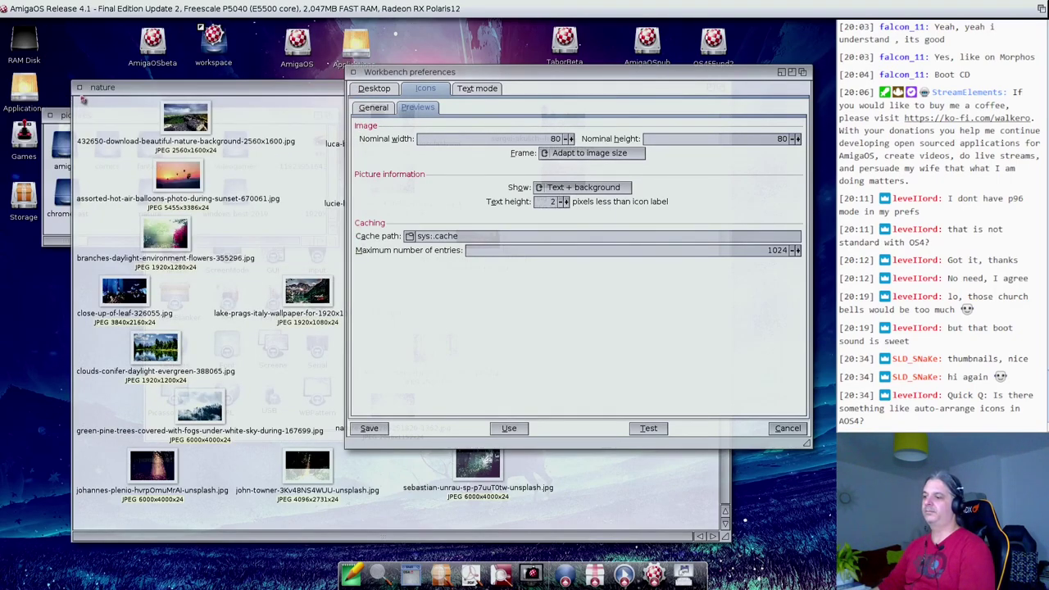
Try cleaning up the nature drawer's icons by column, by name, and by column again.
click(138, 526)
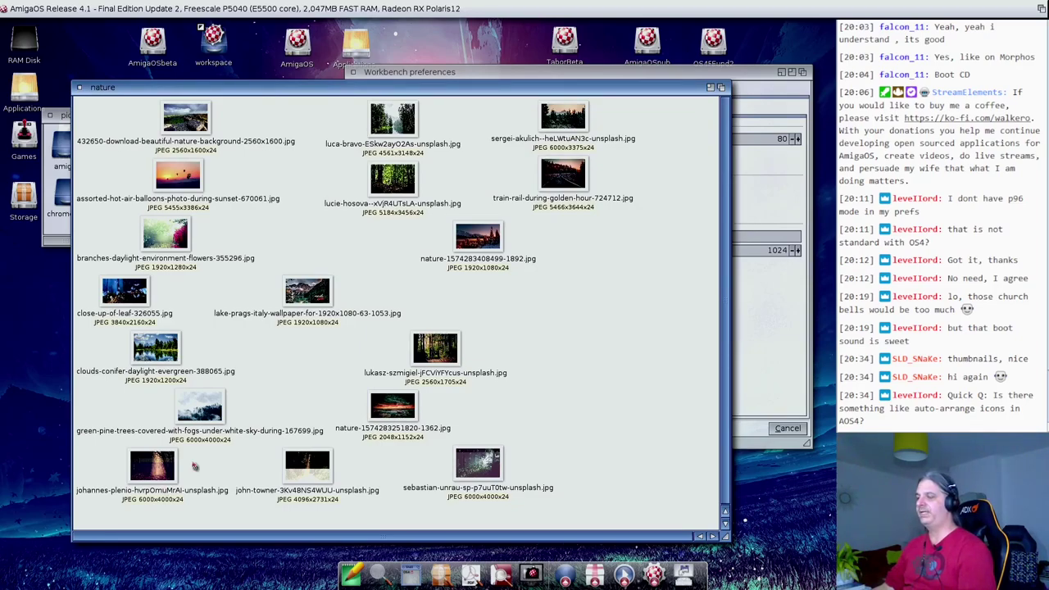
right_click(118, 6)
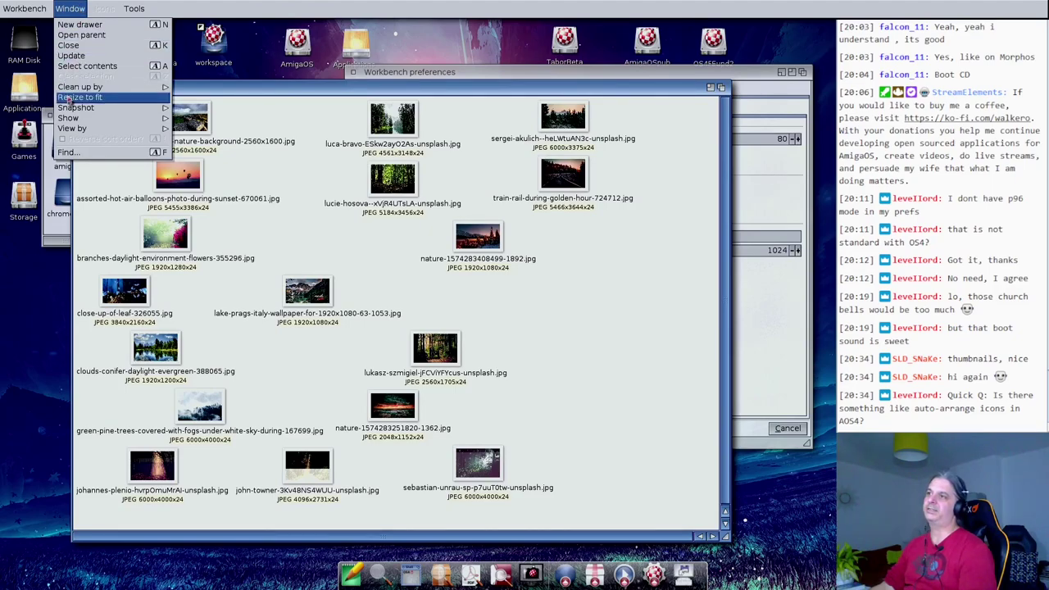
mouse_move(75, 89)
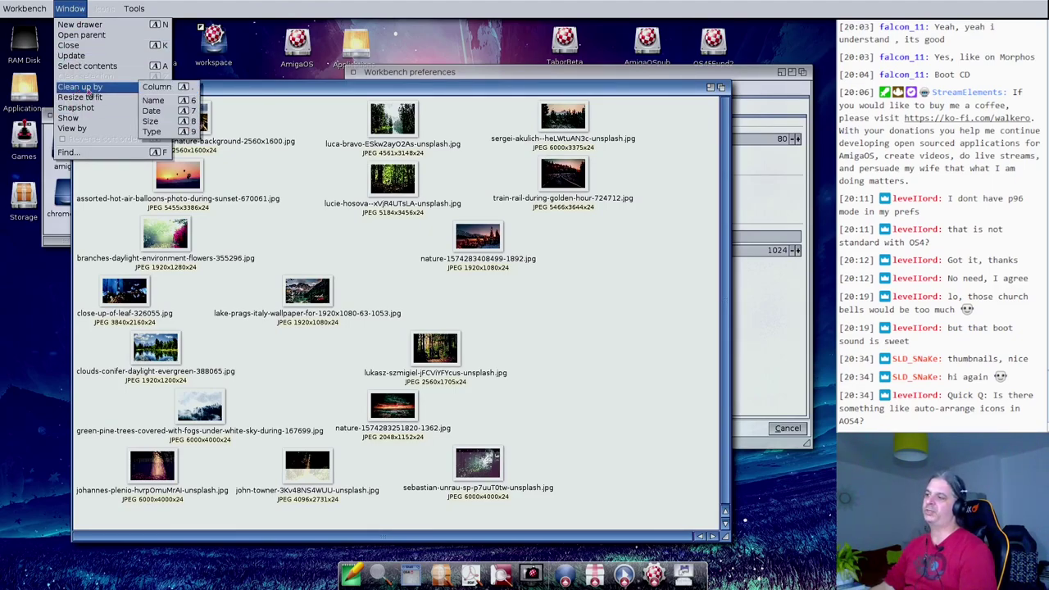
click(159, 88)
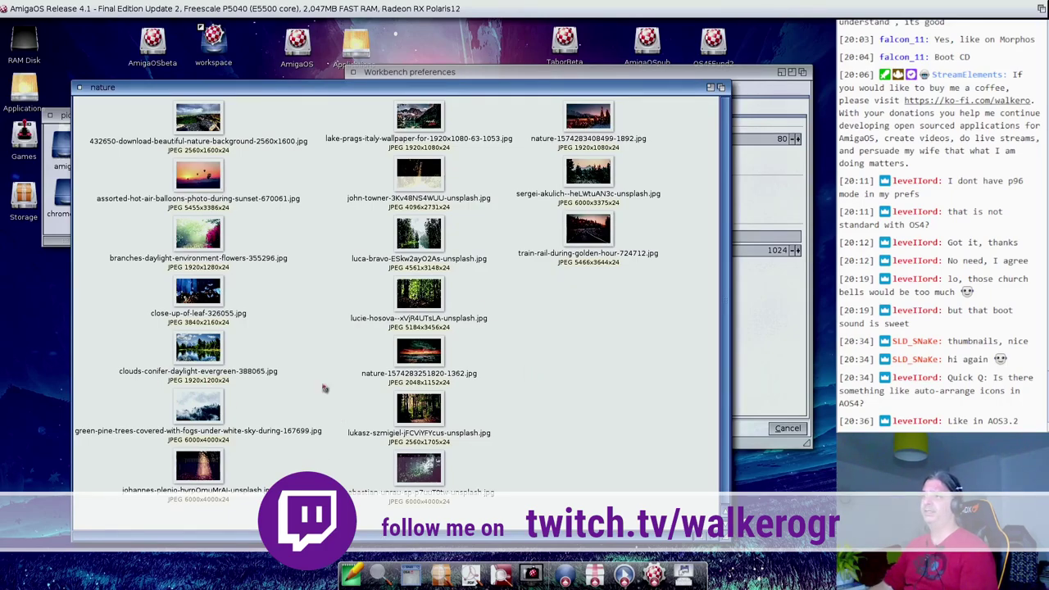
right_click(102, 5)
mouse_move(99, 87)
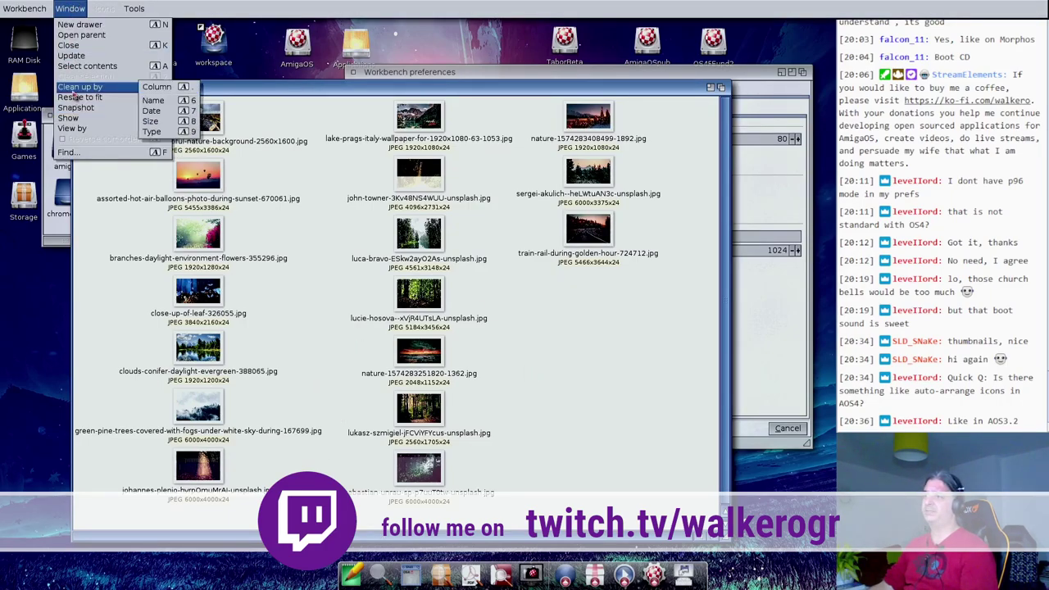
right_click(170, 100)
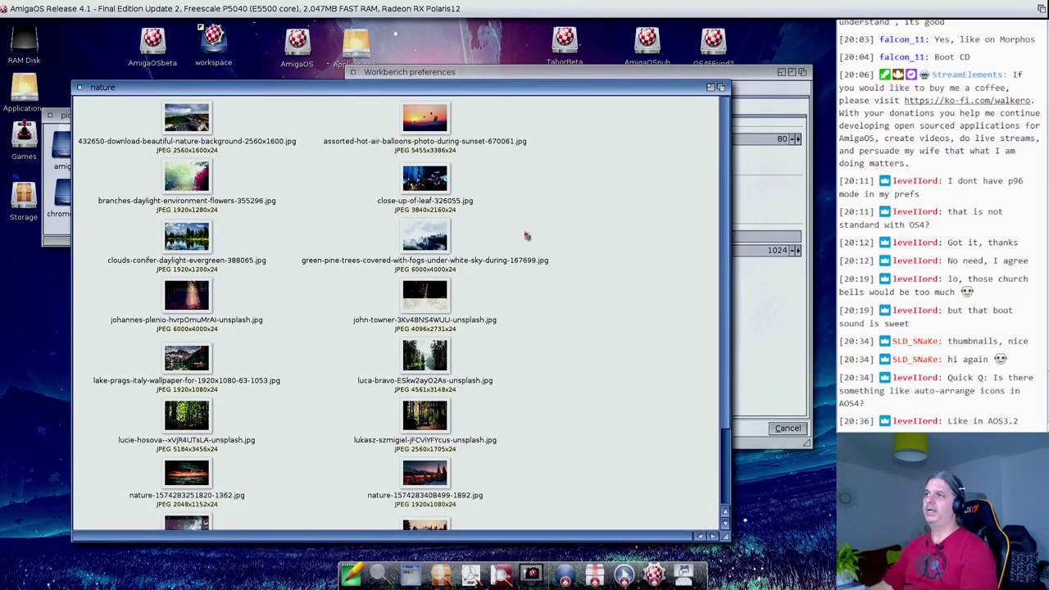
right_click(108, 5)
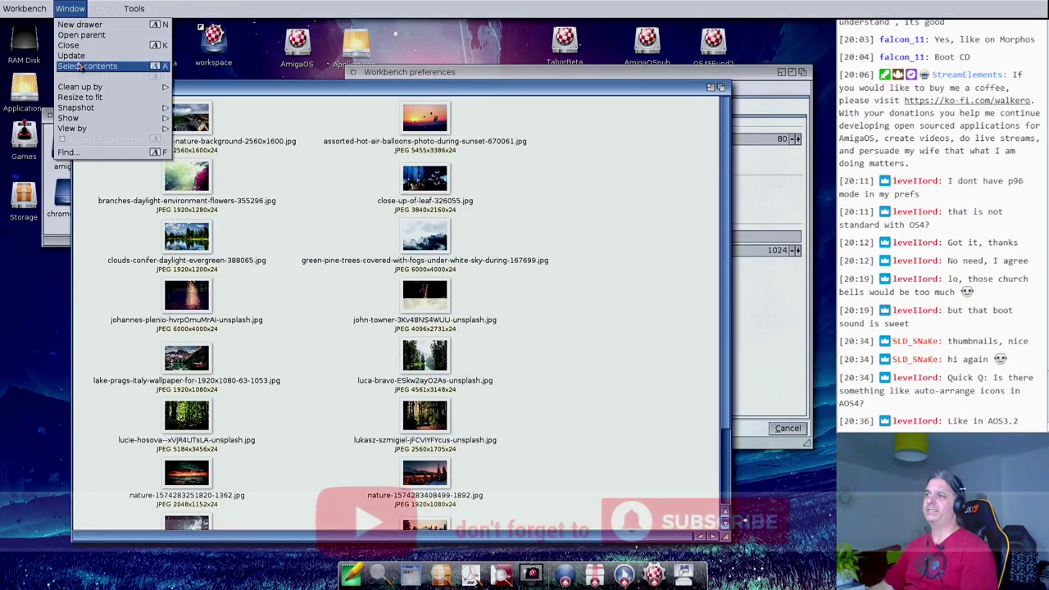
mouse_move(94, 88)
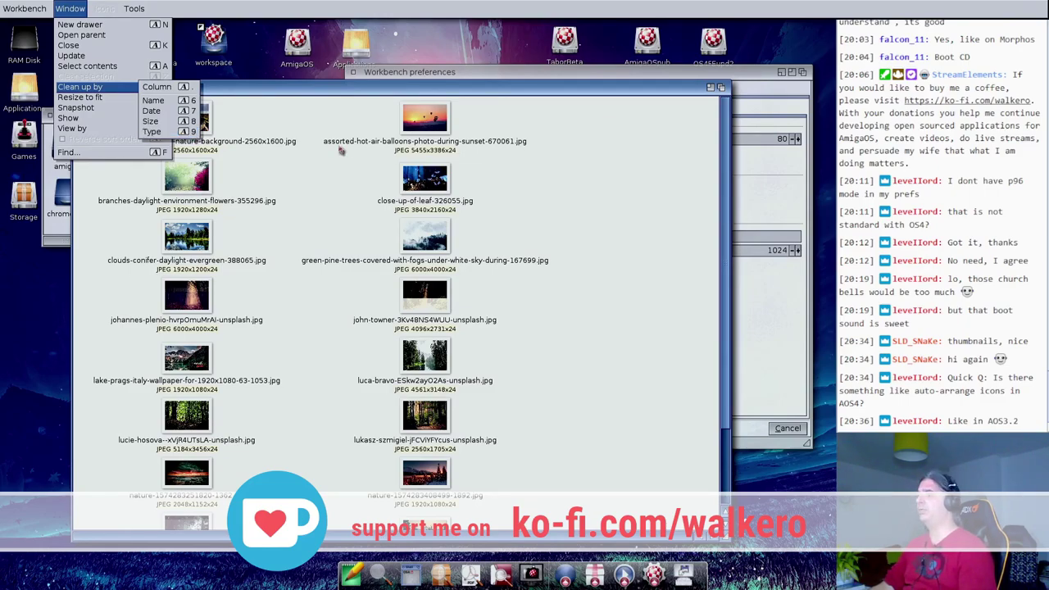
right_click(290, 178)
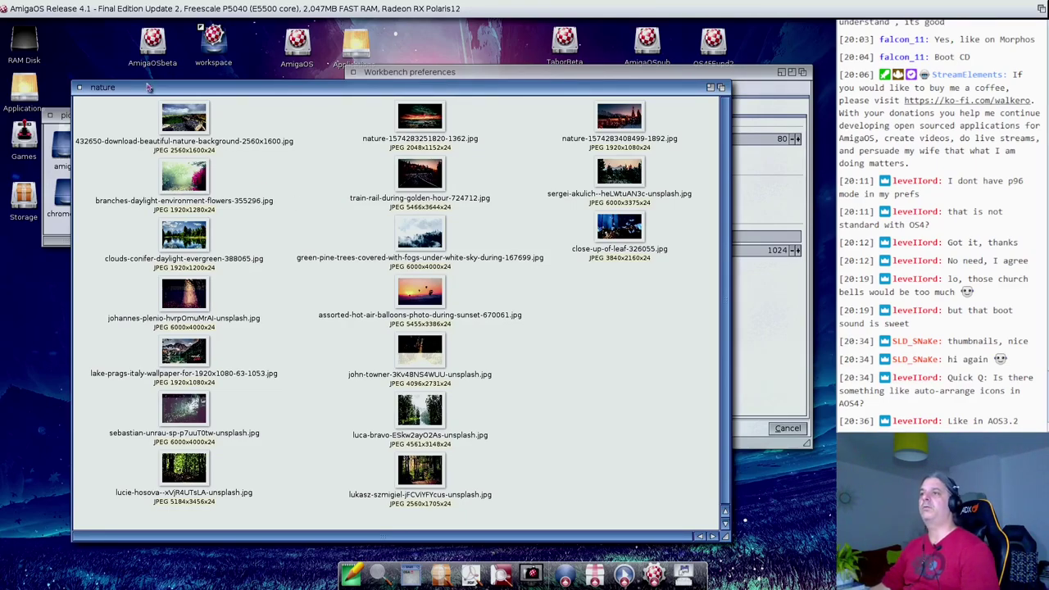
Clean up the nature drawer's icons by name and resize its window to fit them.
right_click(70, 8)
mouse_move(72, 111)
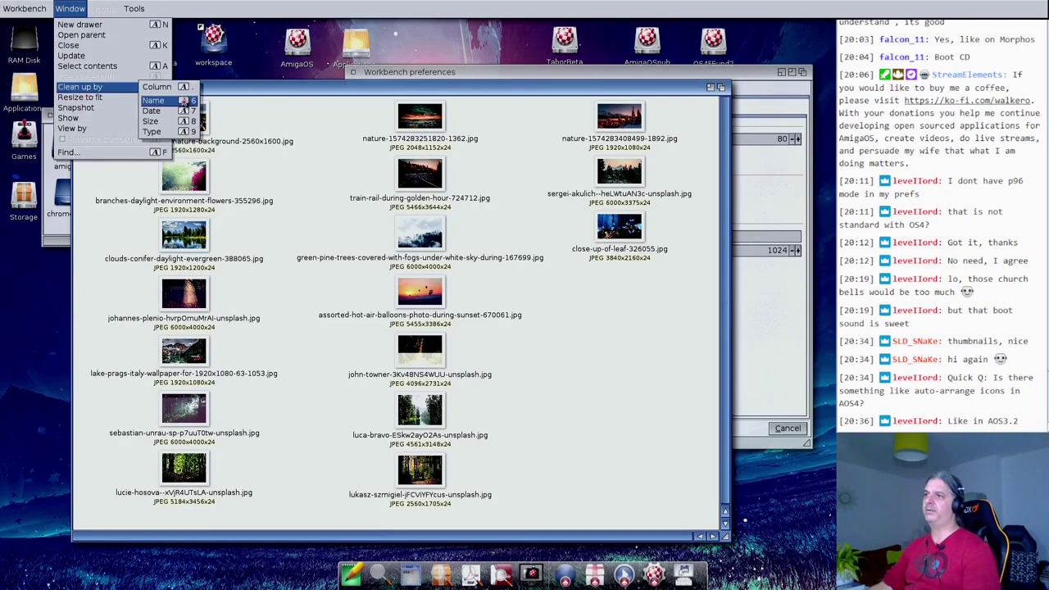
right_click(182, 100)
right_click(70, 8)
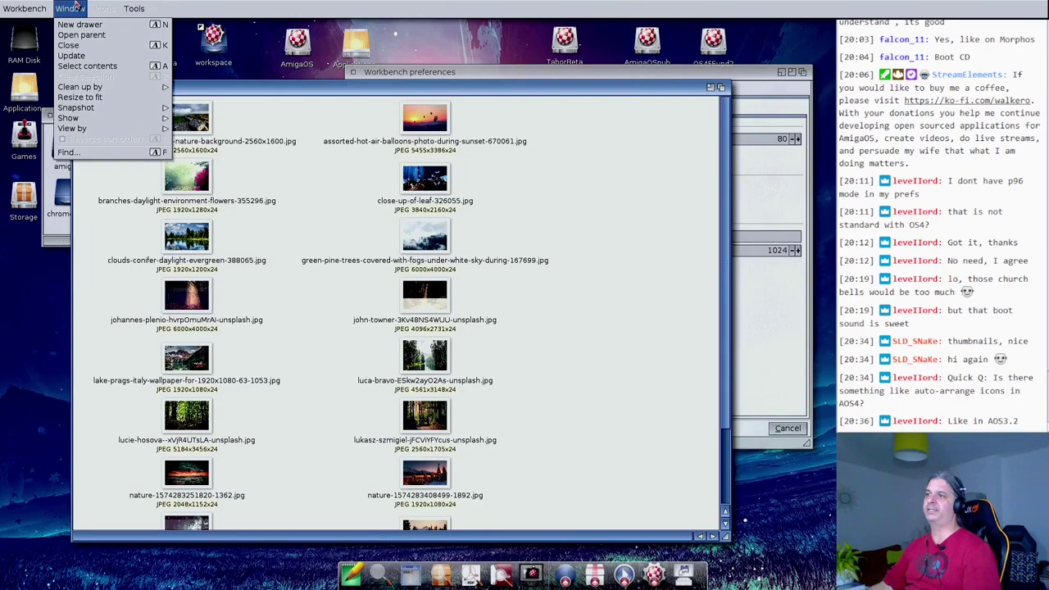
right_click(82, 99)
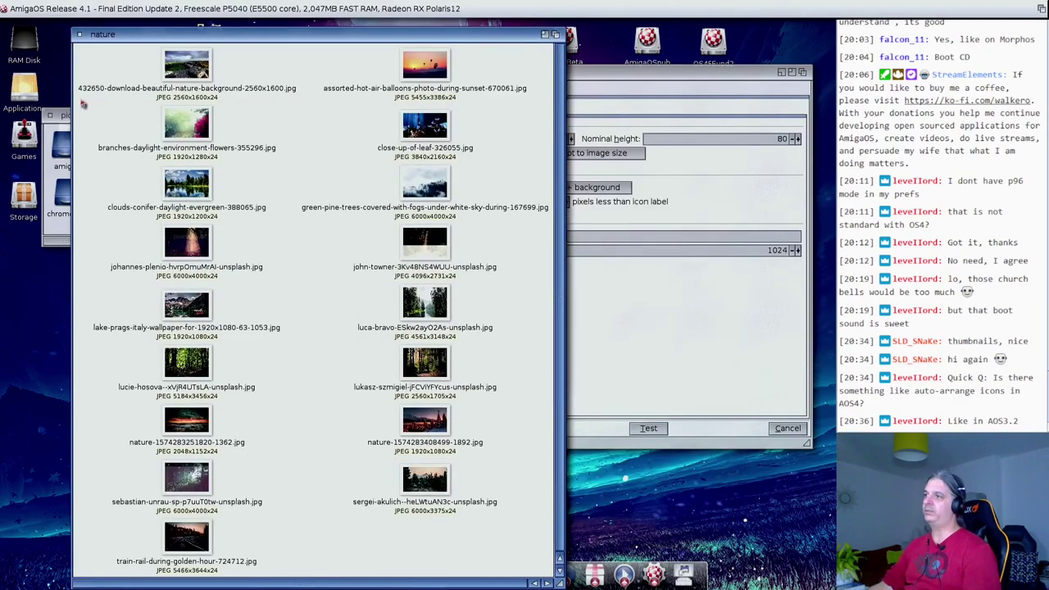
Snapshot the nature drawer's window together with all its icon positions.
right_click(78, 6)
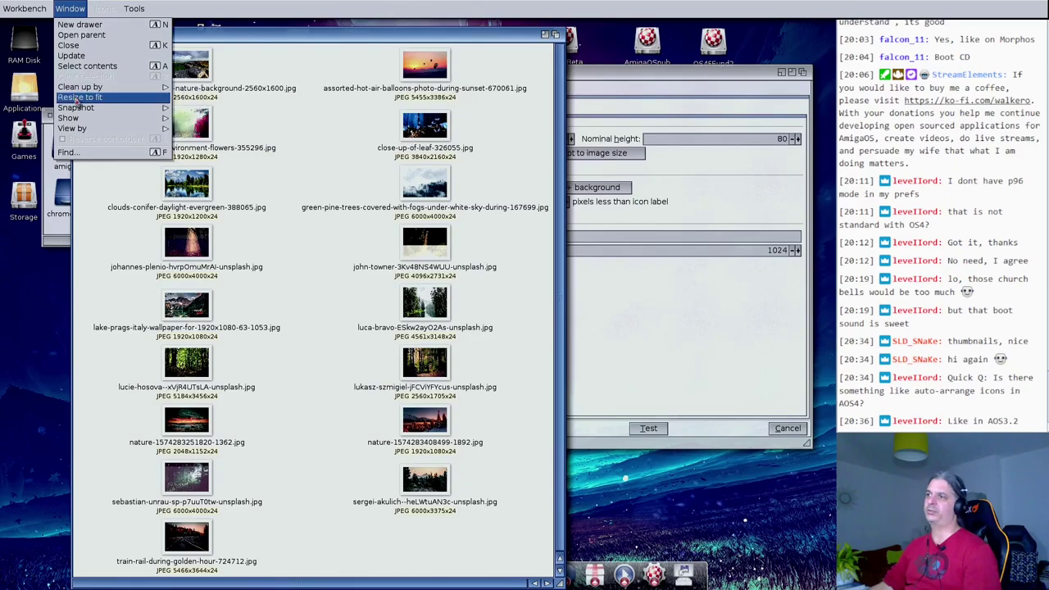
mouse_move(113, 111)
right_click(152, 121)
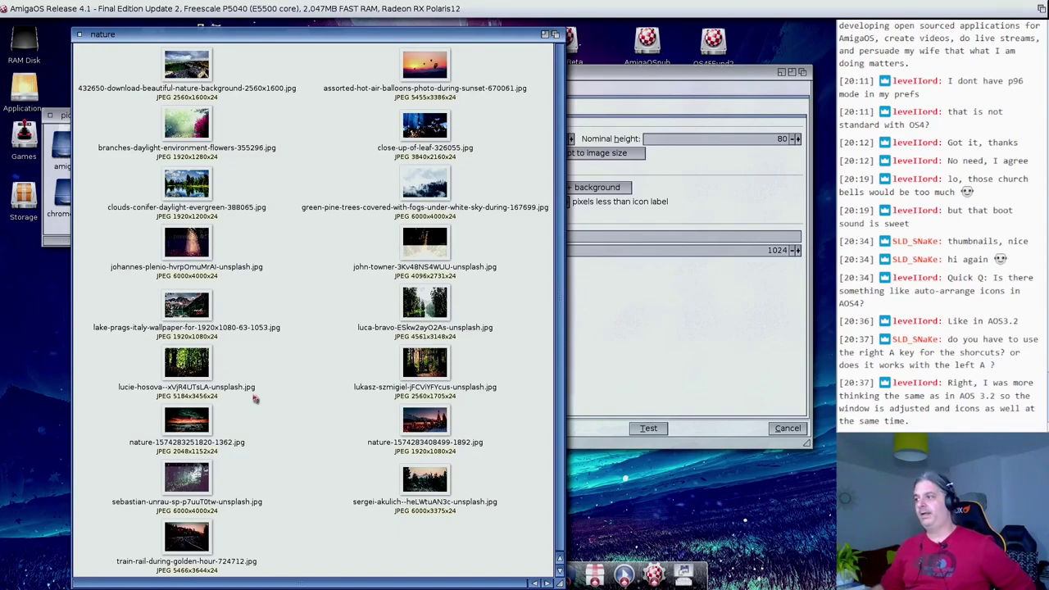
right_click(96, 5)
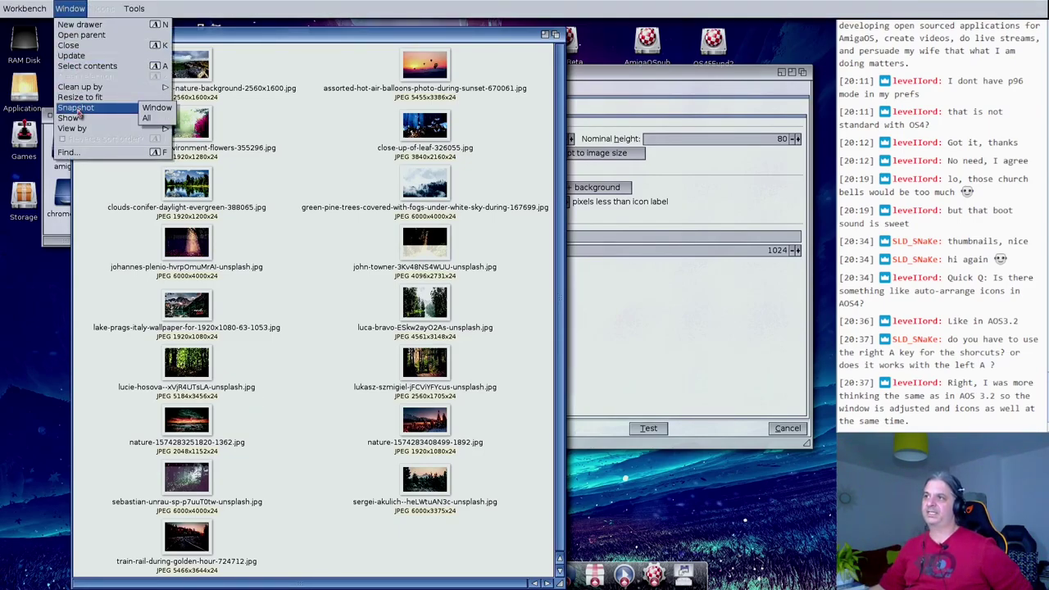
mouse_move(82, 88)
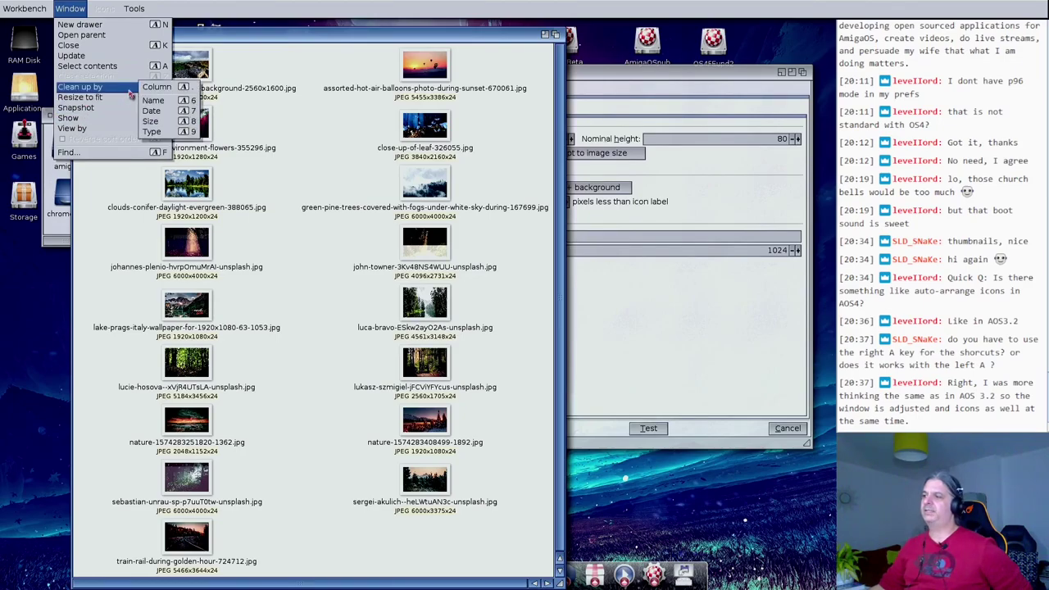
right_click(297, 229)
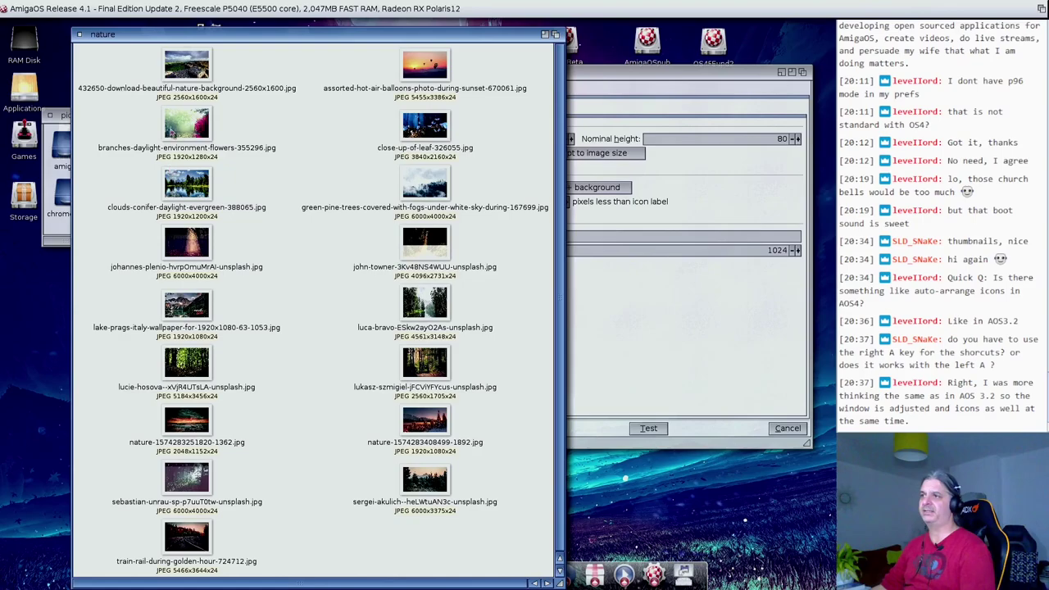
Move the nature drawer window clear of the desktop icons and launch Cubic IDE from the MediaVault drawer in workspace's MyProjects.
drag(149, 37, 220, 29)
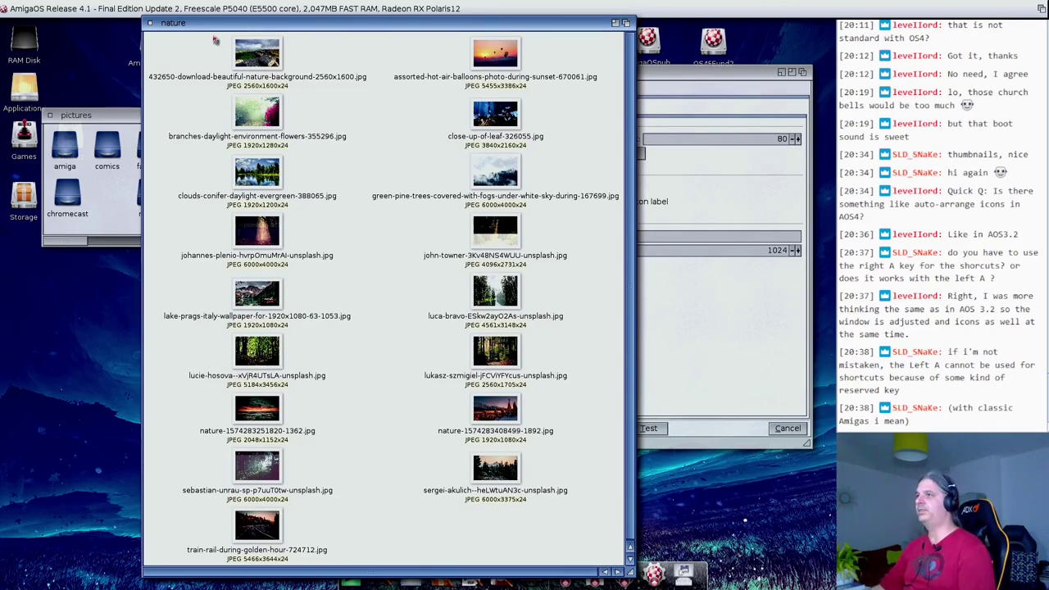
mouse_move(253, 26)
mouse_down()
mouse_move(303, 185)
mouse_move(250, 125)
mouse_up()
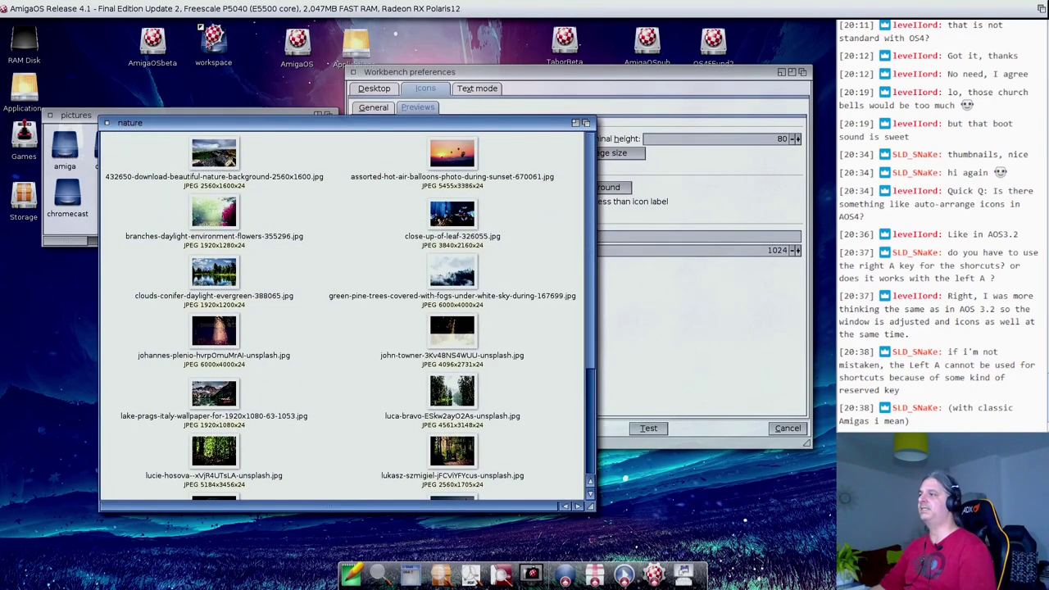
double_click(209, 45)
double_click(353, 131)
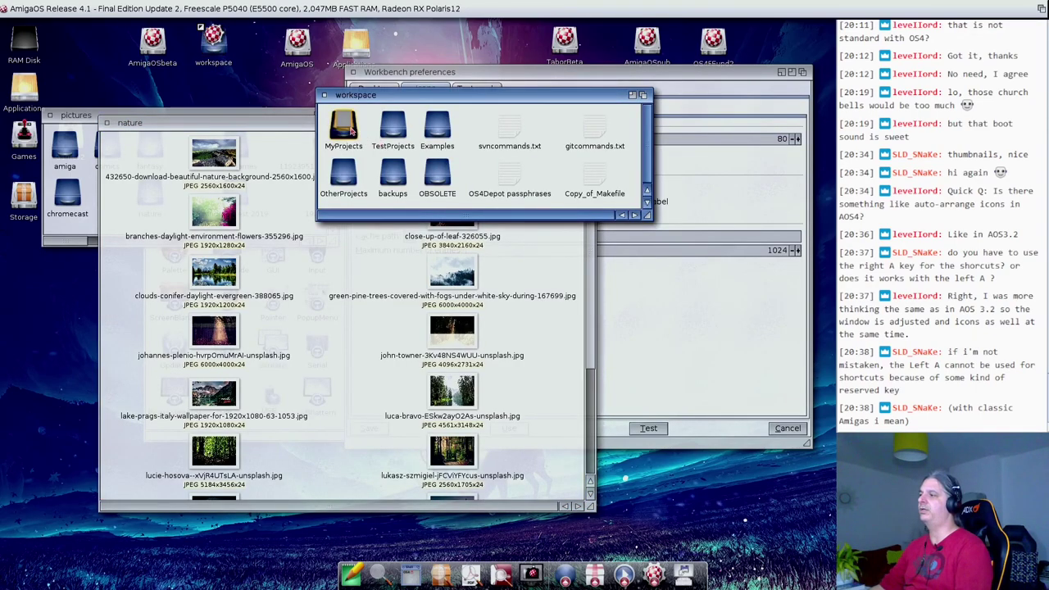
double_click(451, 192)
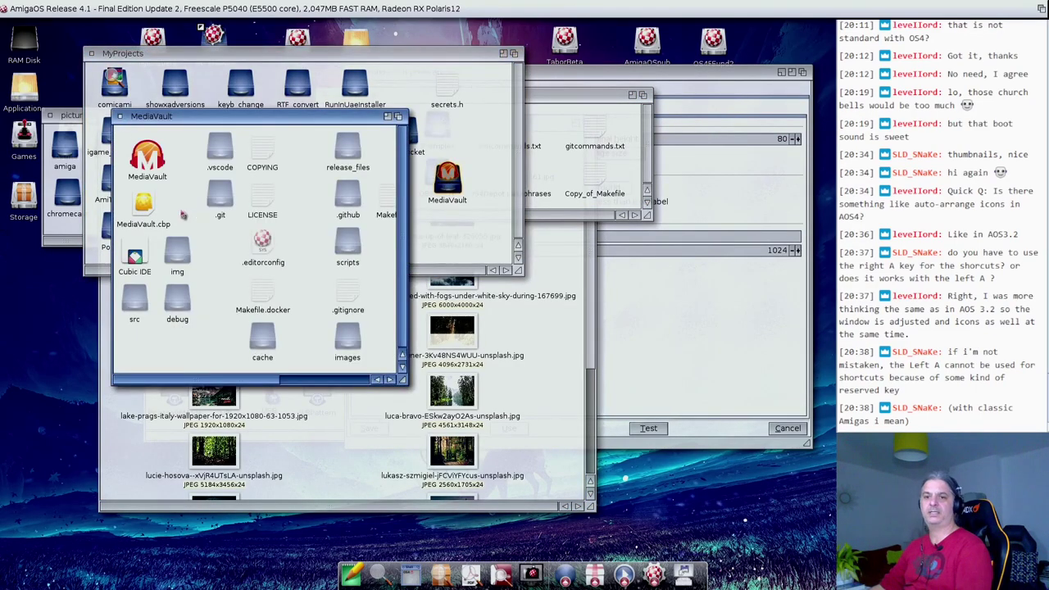
double_click(135, 256)
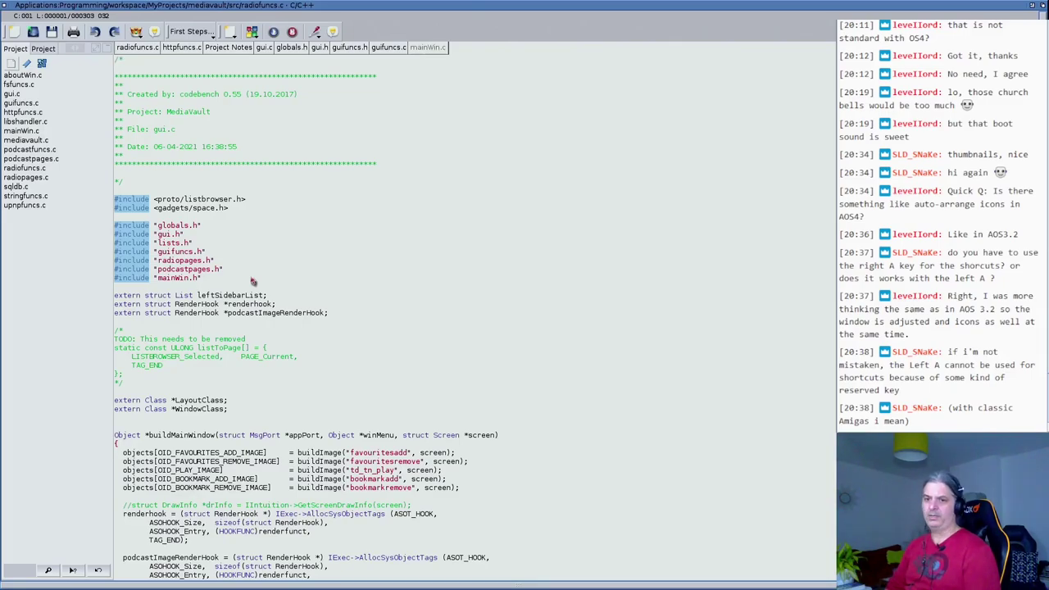
Cycle back and forth between the Cubic IDE screen and the Workbench screen, ending on Workbench.
key(super+m)
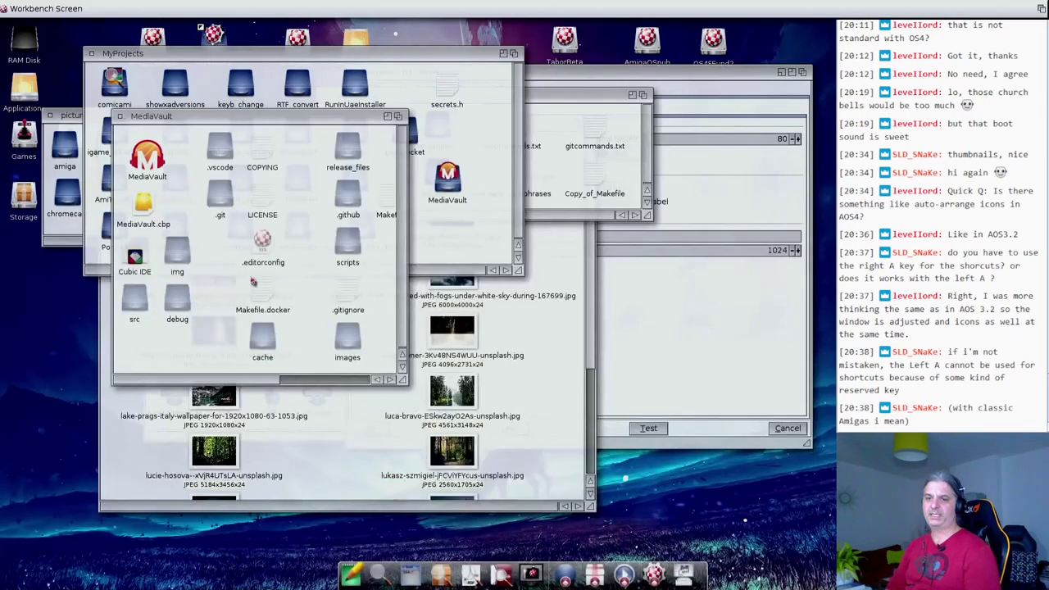
key(super+m)
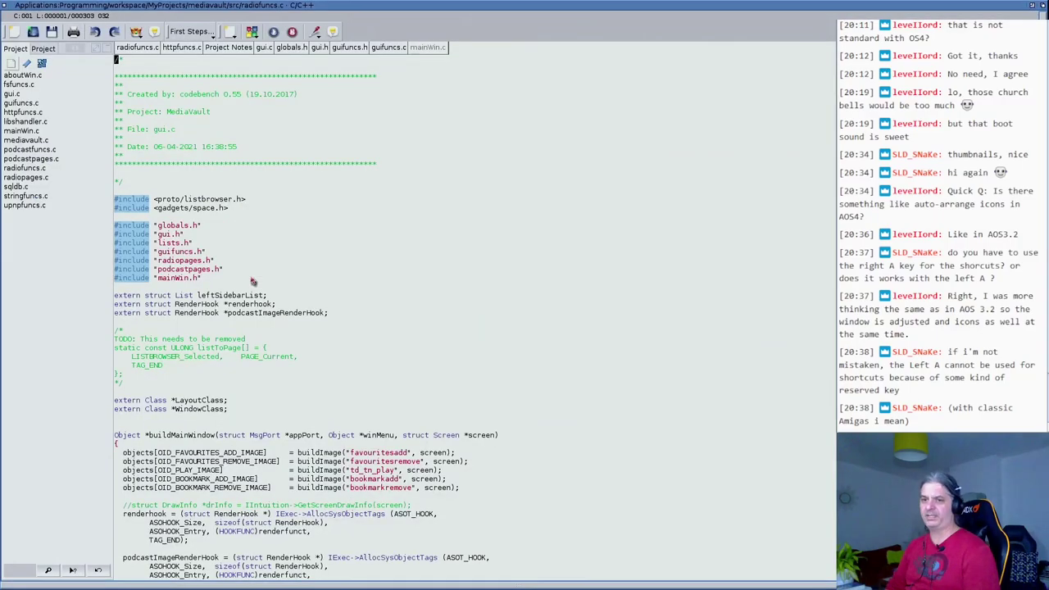
key(super+m)
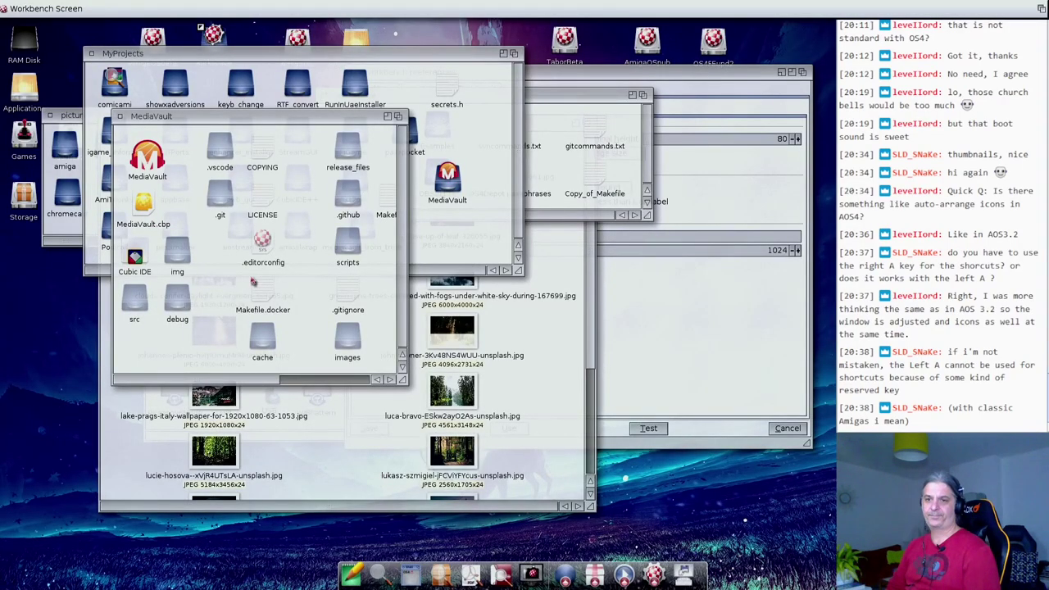
key(super+m)
key(super+m)
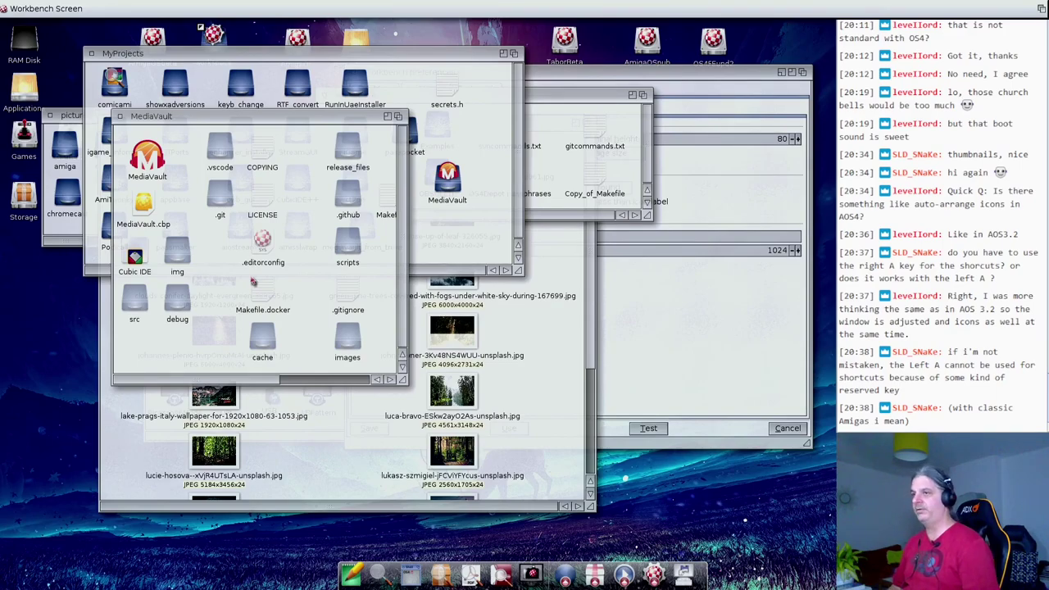
Open the amigakeyremapper_1.1.zip archive from the Downloads drawer on Storage and view its amigakeyremapper.readme file.
double_click(34, 202)
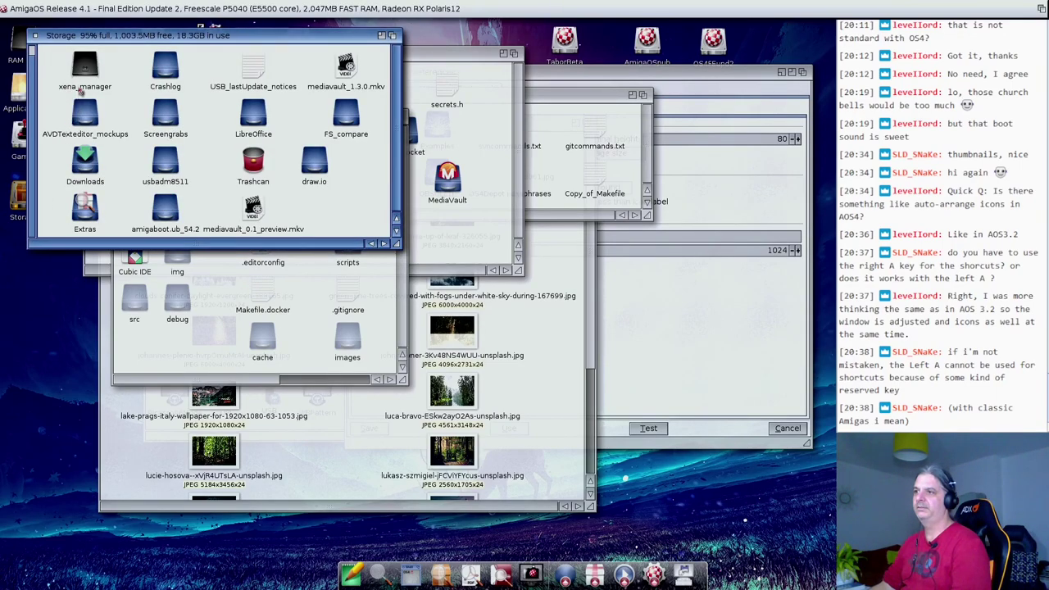
double_click(85, 162)
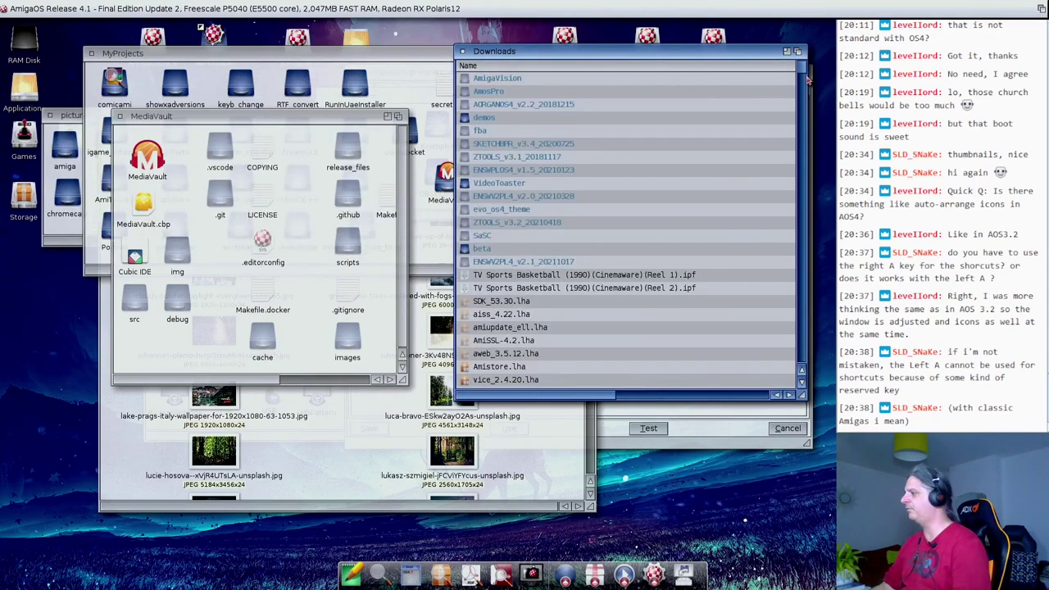
drag(805, 80, 808, 369)
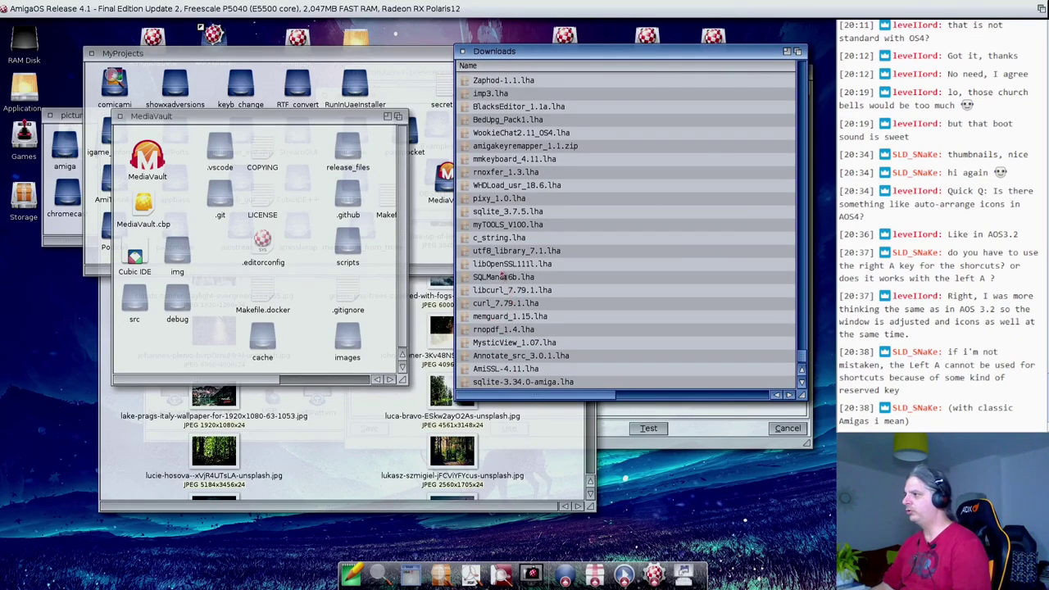
scroll(495, 251, up, 1)
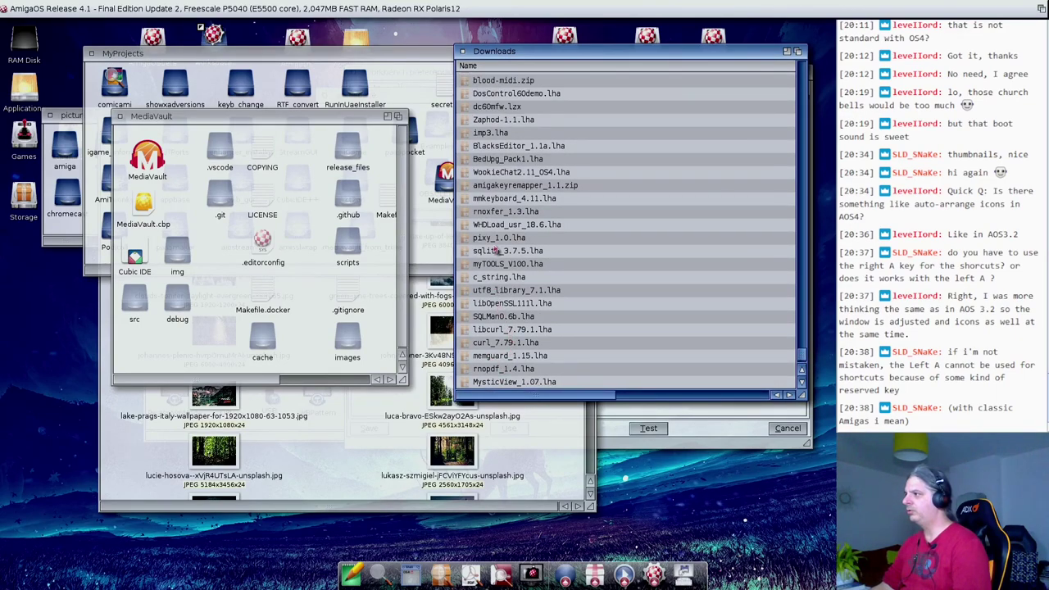
click(498, 187)
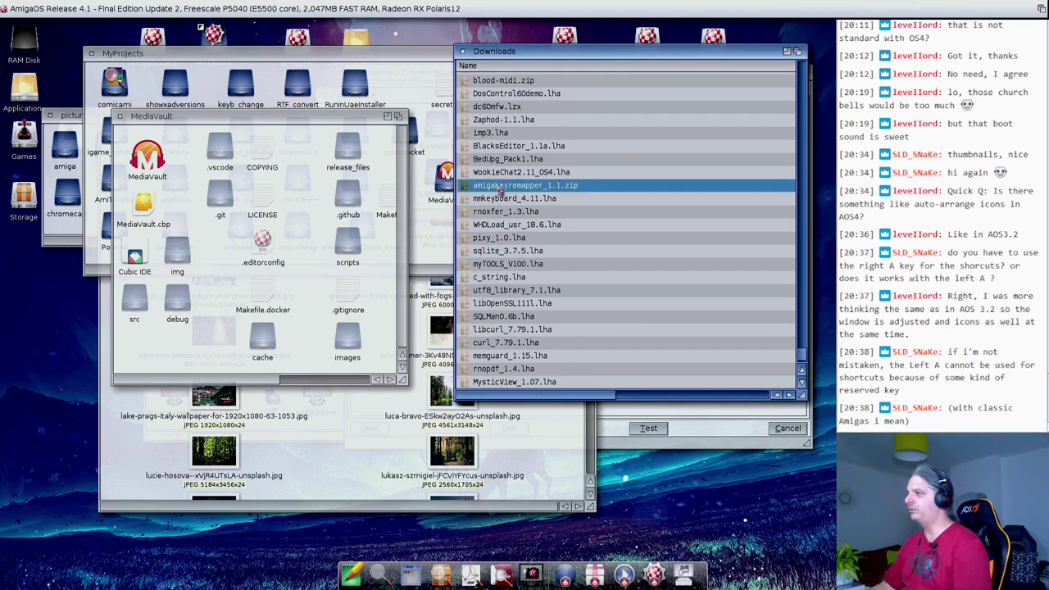
double_click(498, 188)
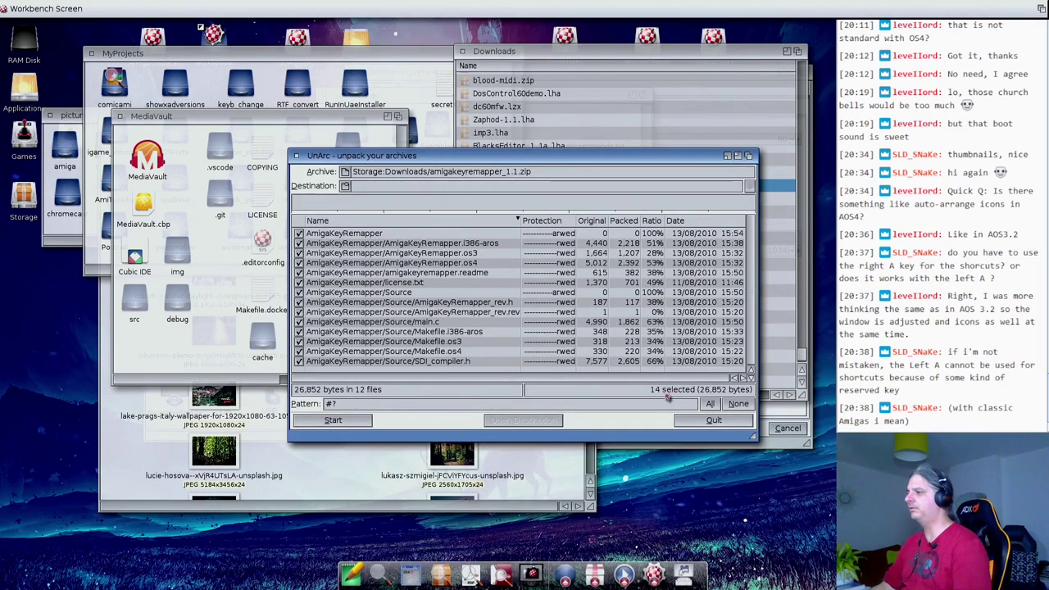
double_click(407, 273)
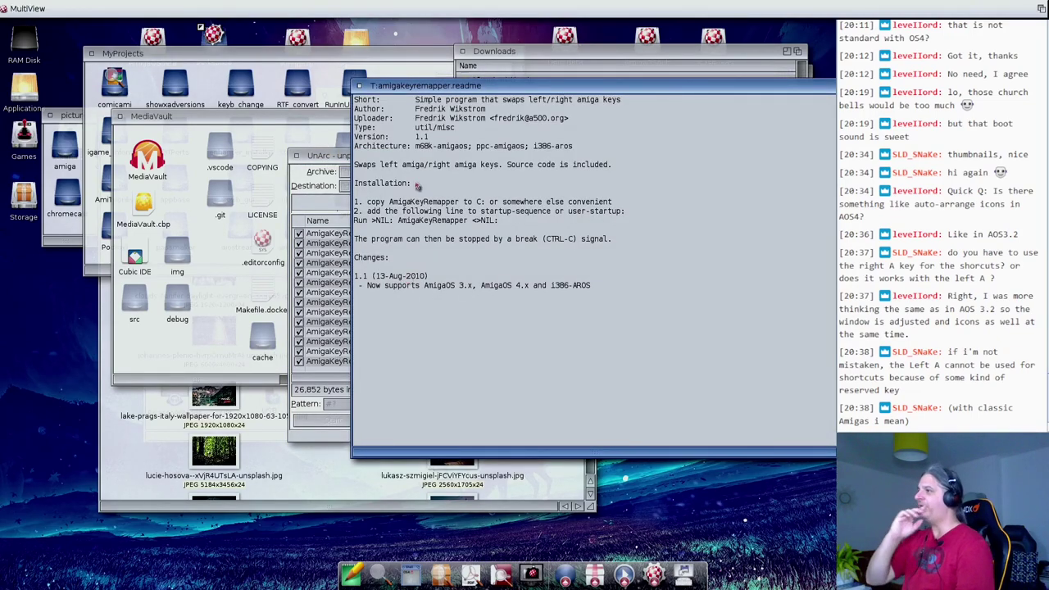